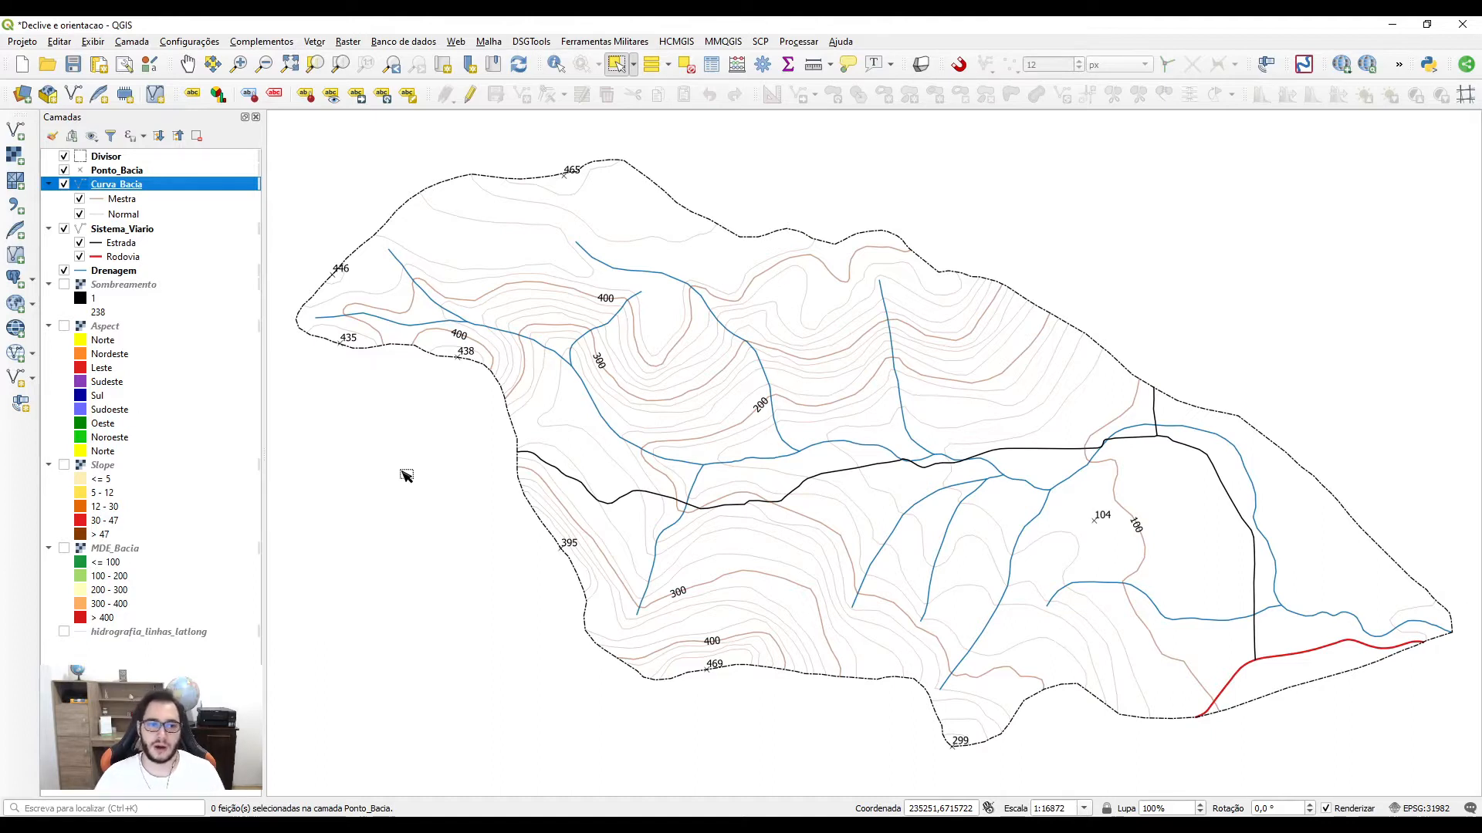
Step: Review the project's layers, including Sistema_Viario, Drenagem, Aspect, Slope and MDE_Bacia
click(123, 229)
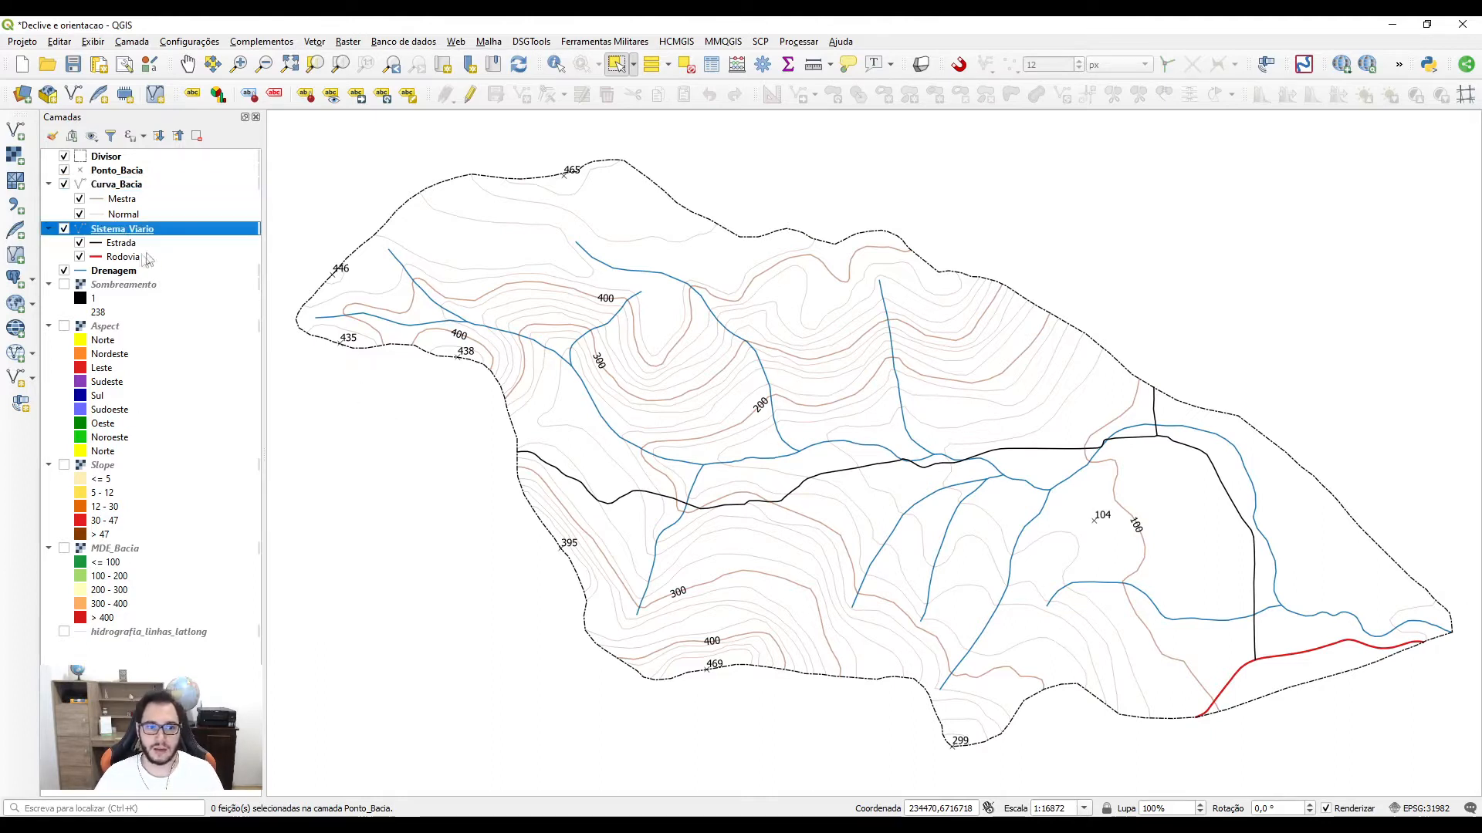
click(139, 260)
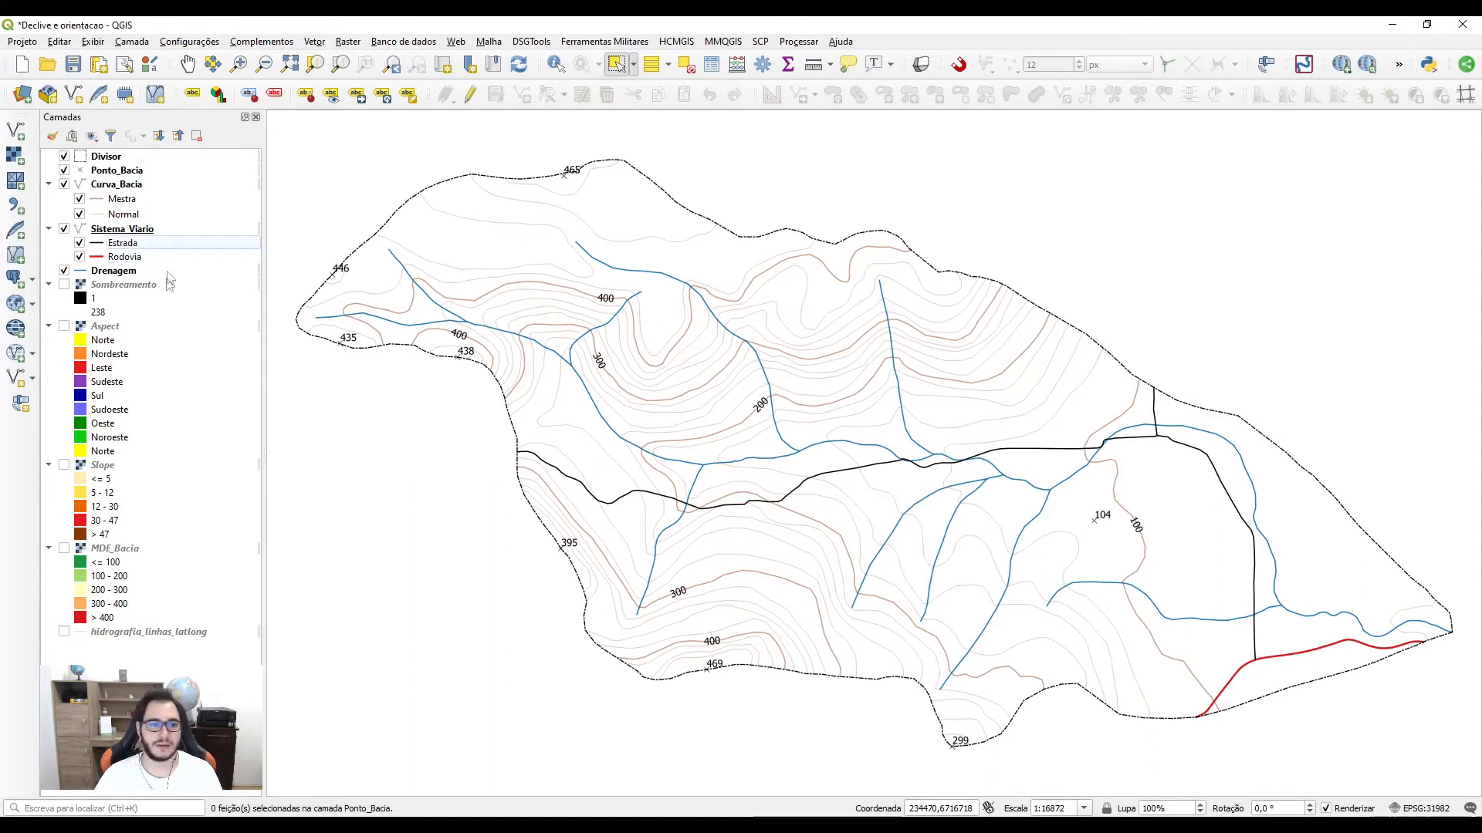
click(131, 273)
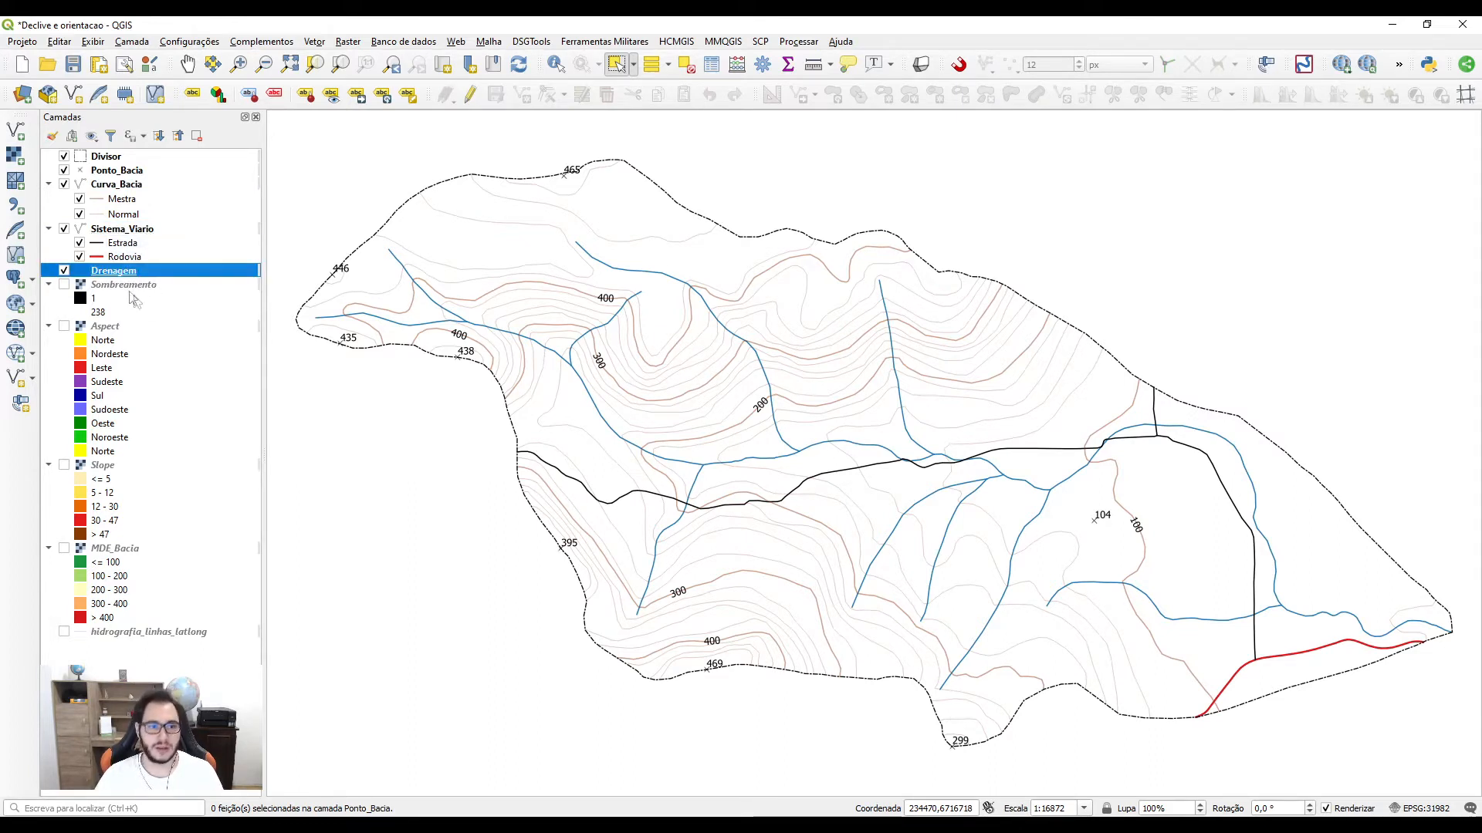
click(119, 330)
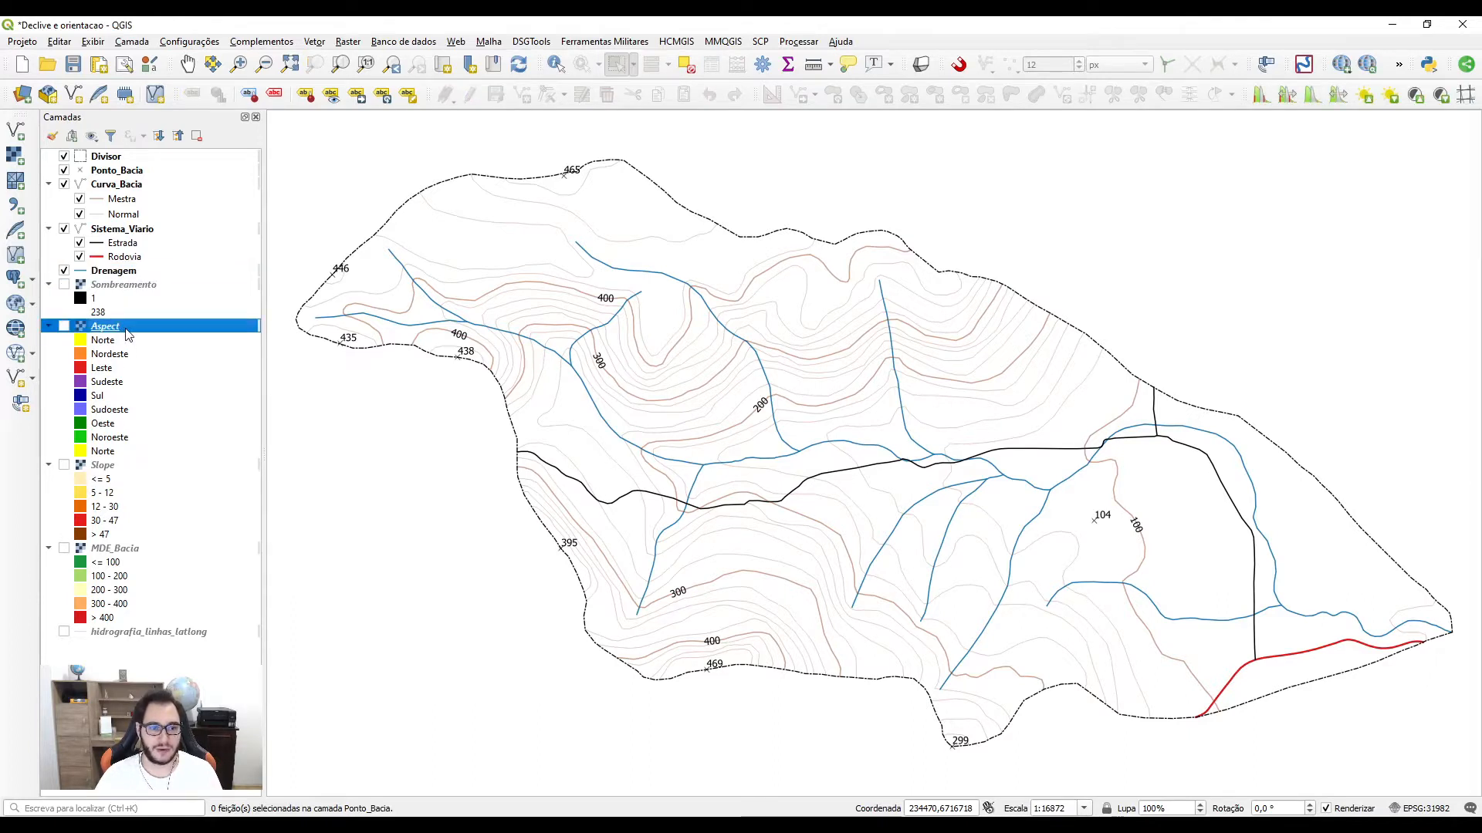
click(114, 470)
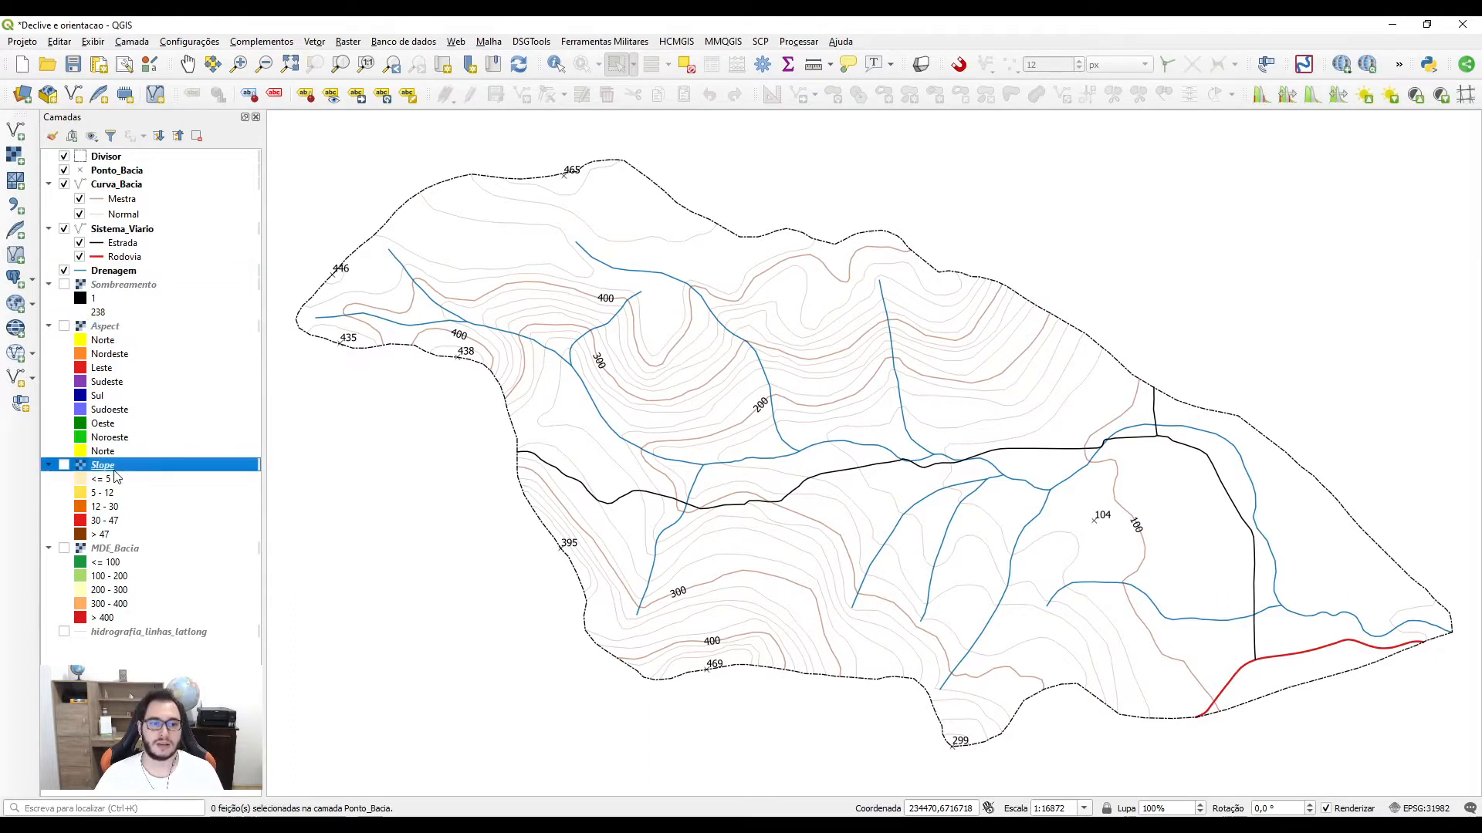
click(139, 550)
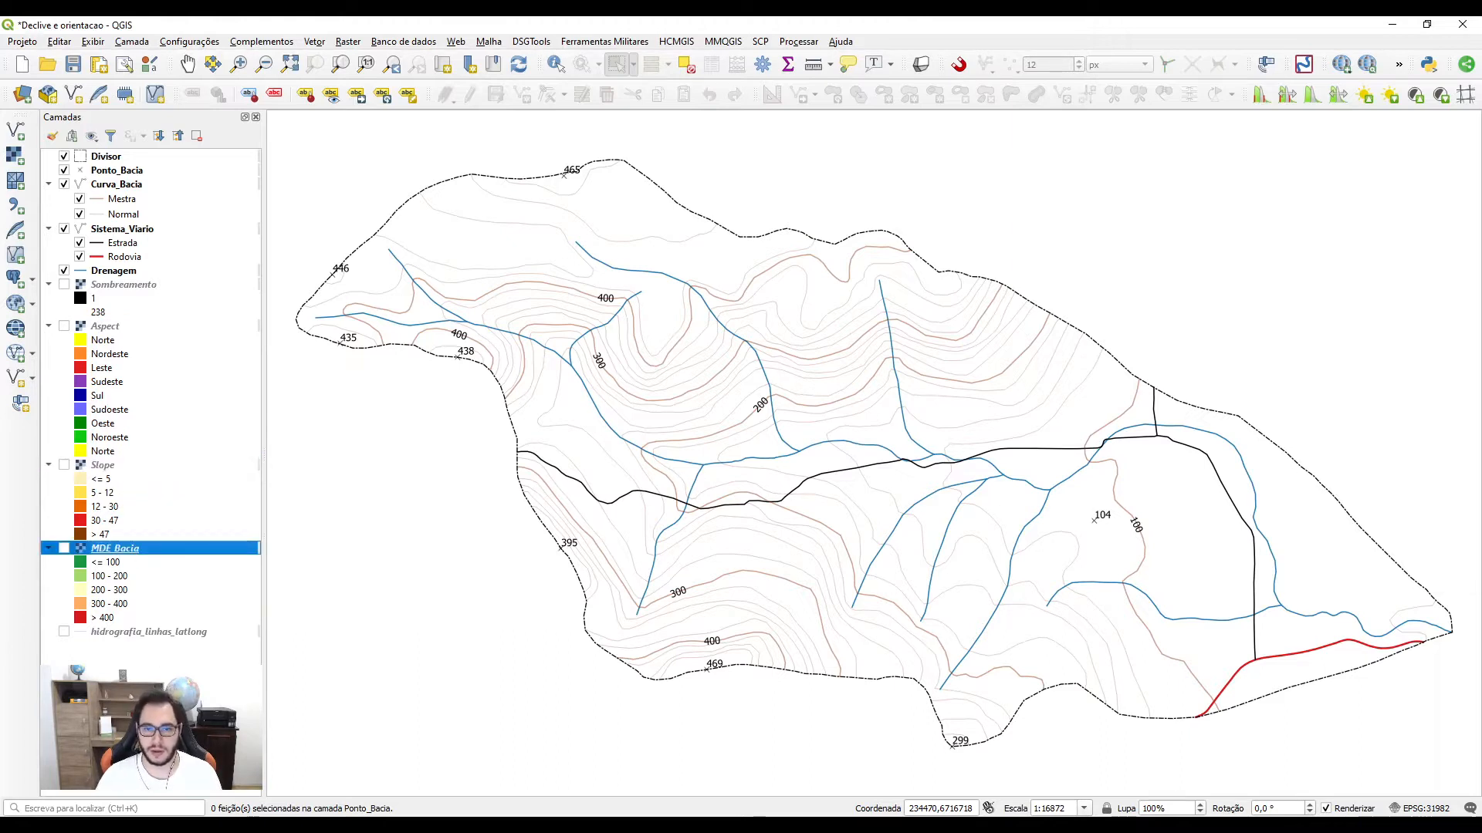
ctrl+click(105, 470)
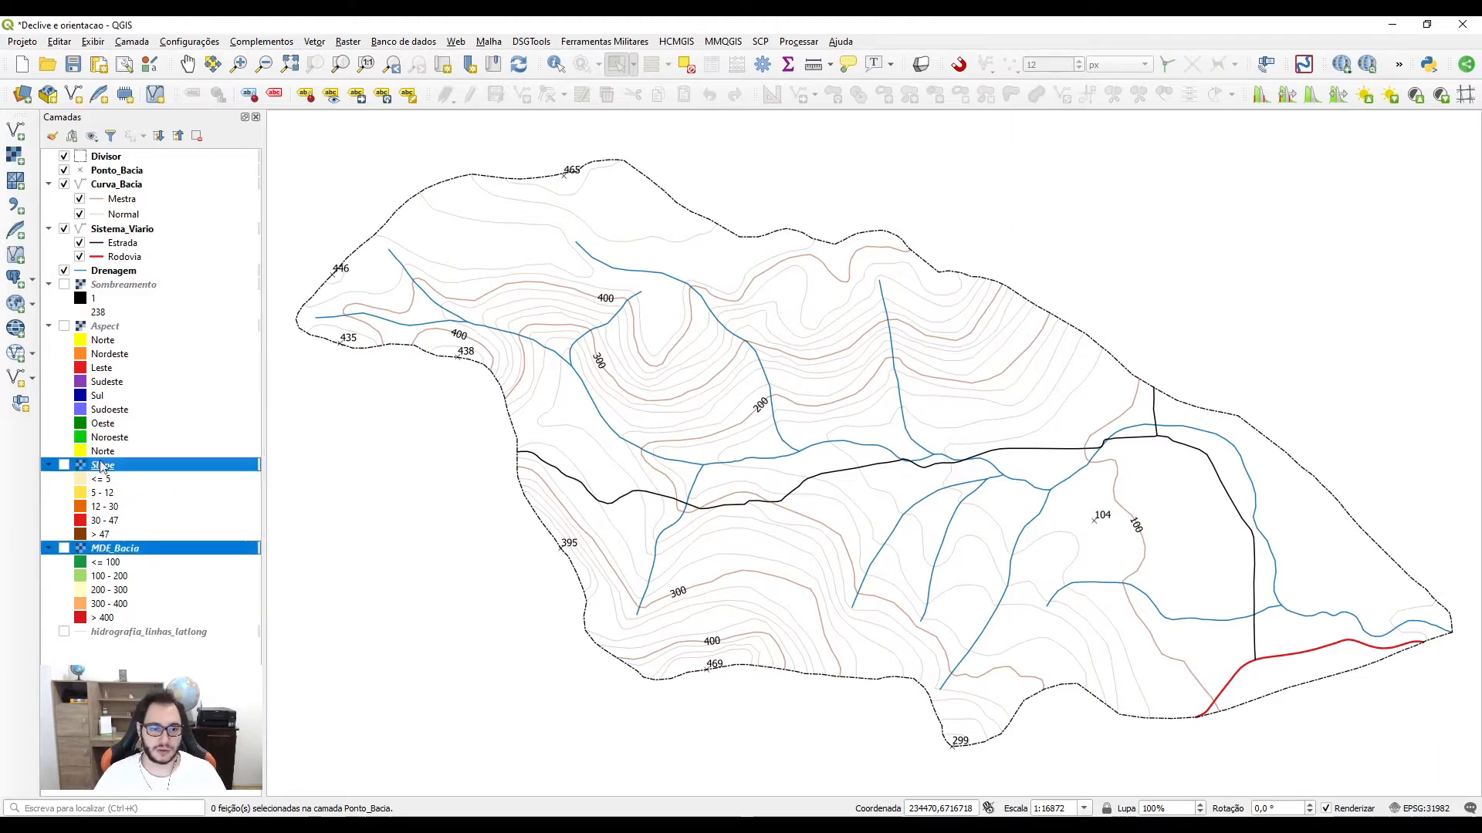
ctrl+click(108, 328)
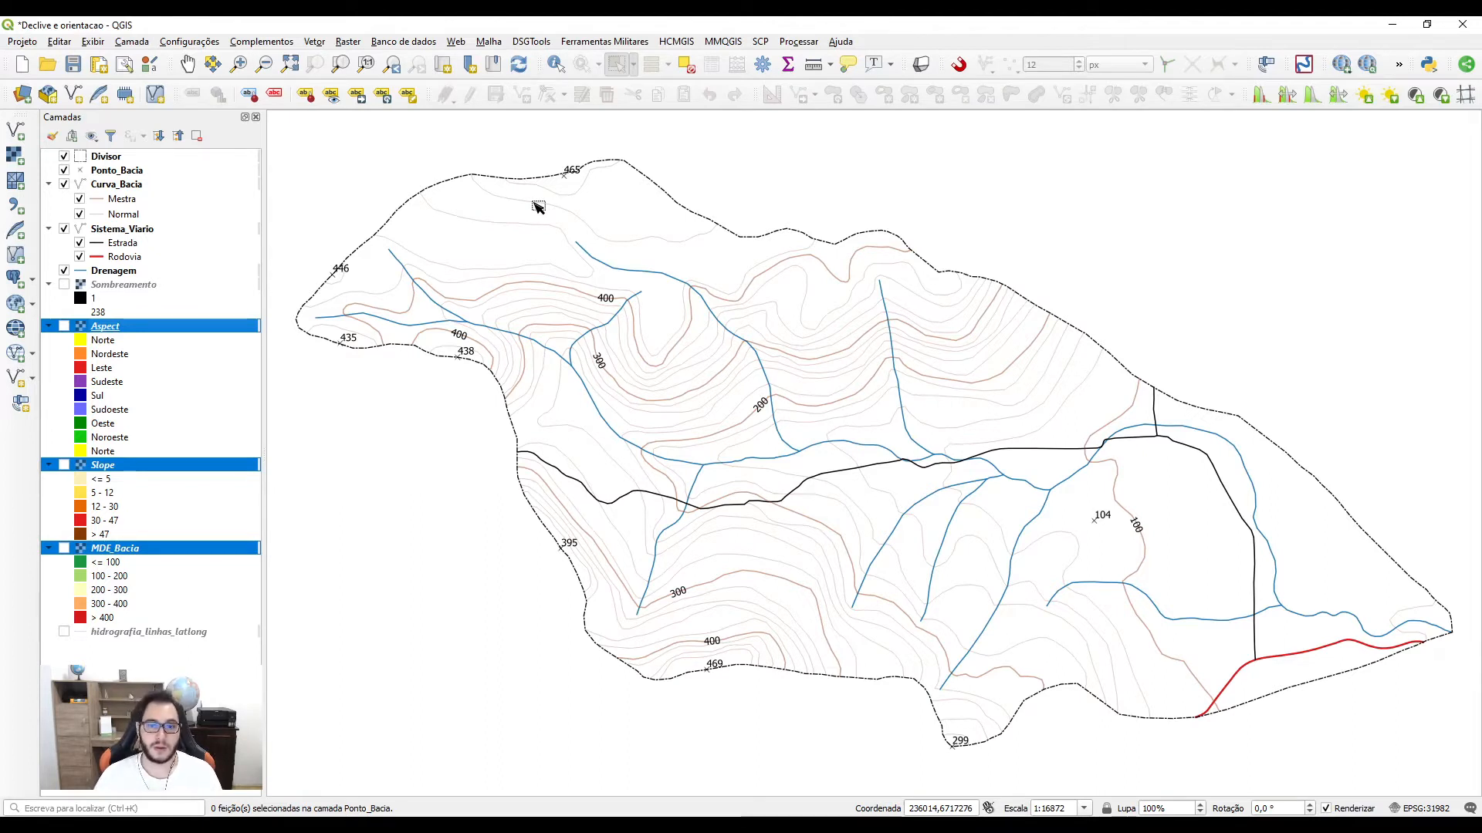
Step: Check the coordinate reference system in the Ponto_Bacia layer's source properties, then close them
click(127, 168)
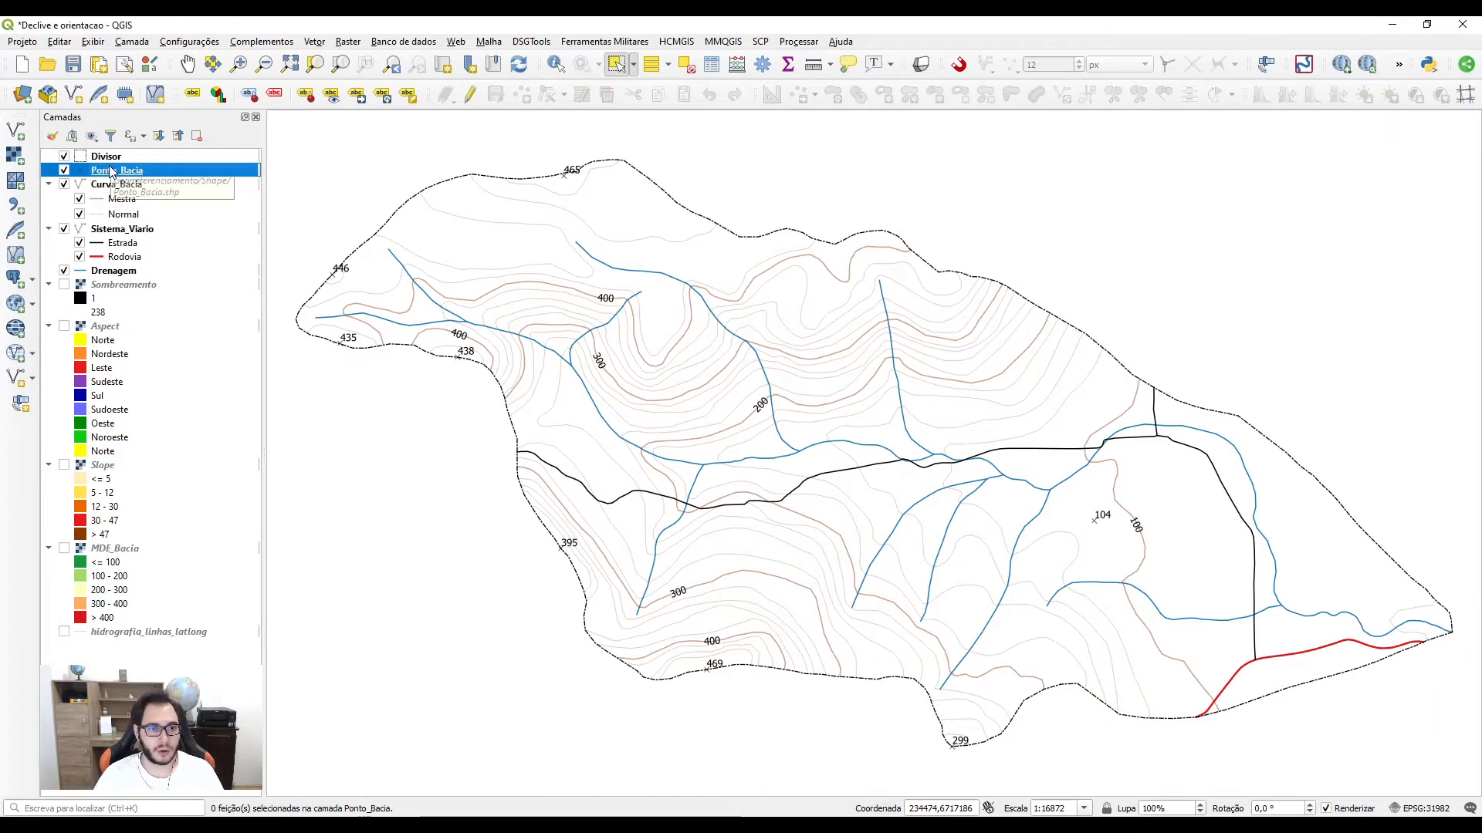
right_click(113, 172)
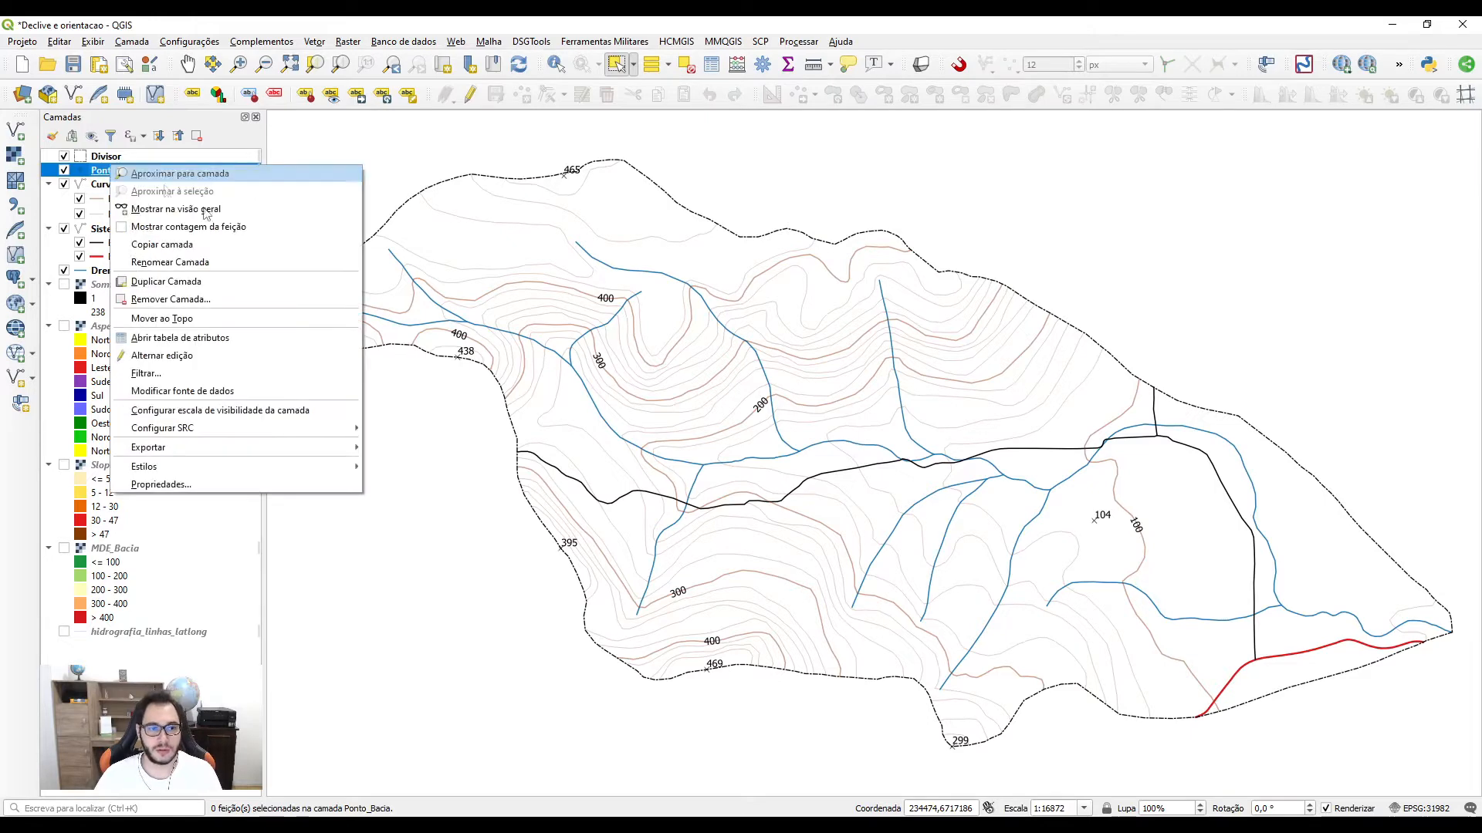
click(198, 493)
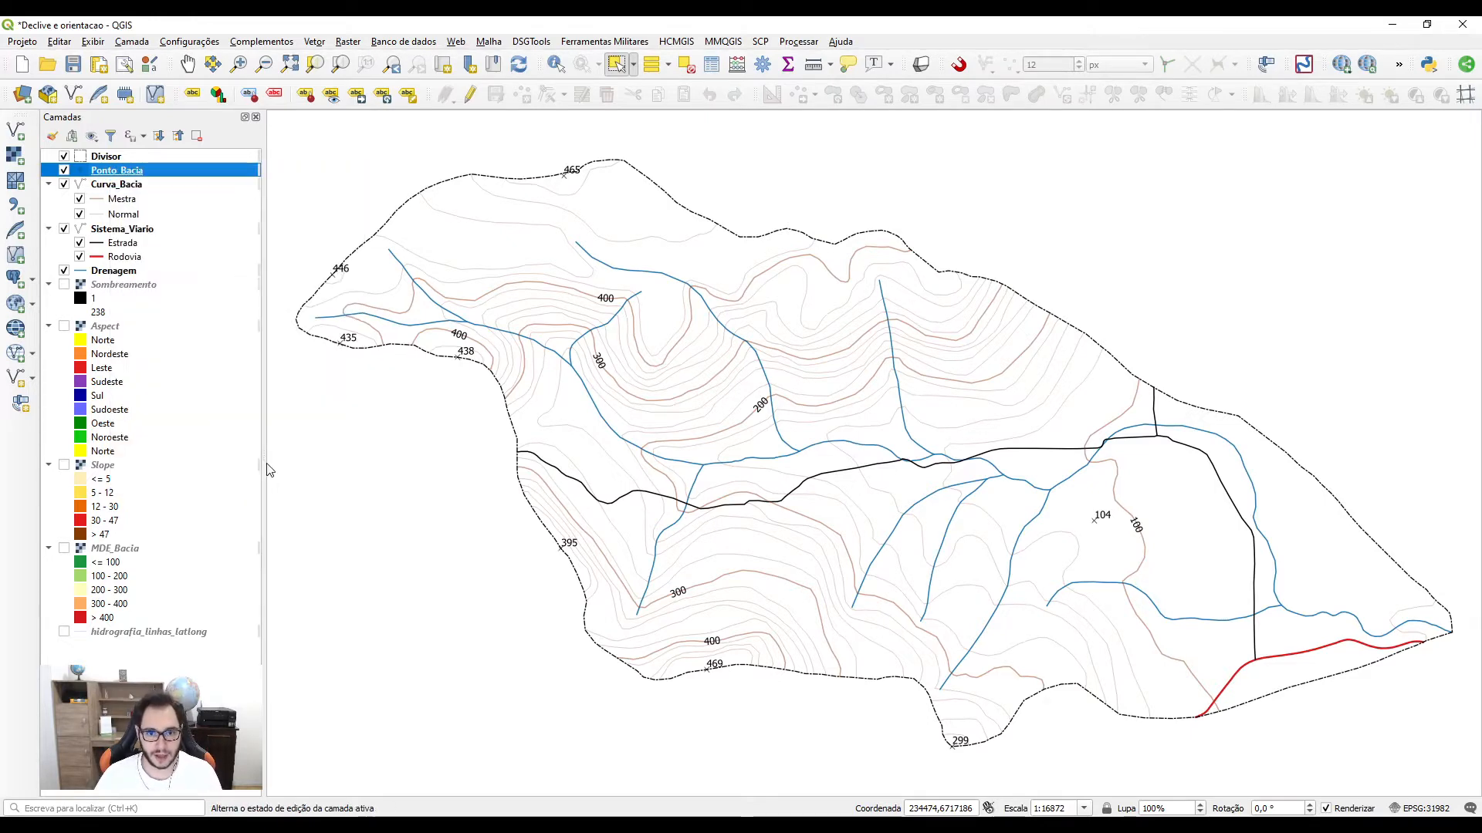
click(549, 242)
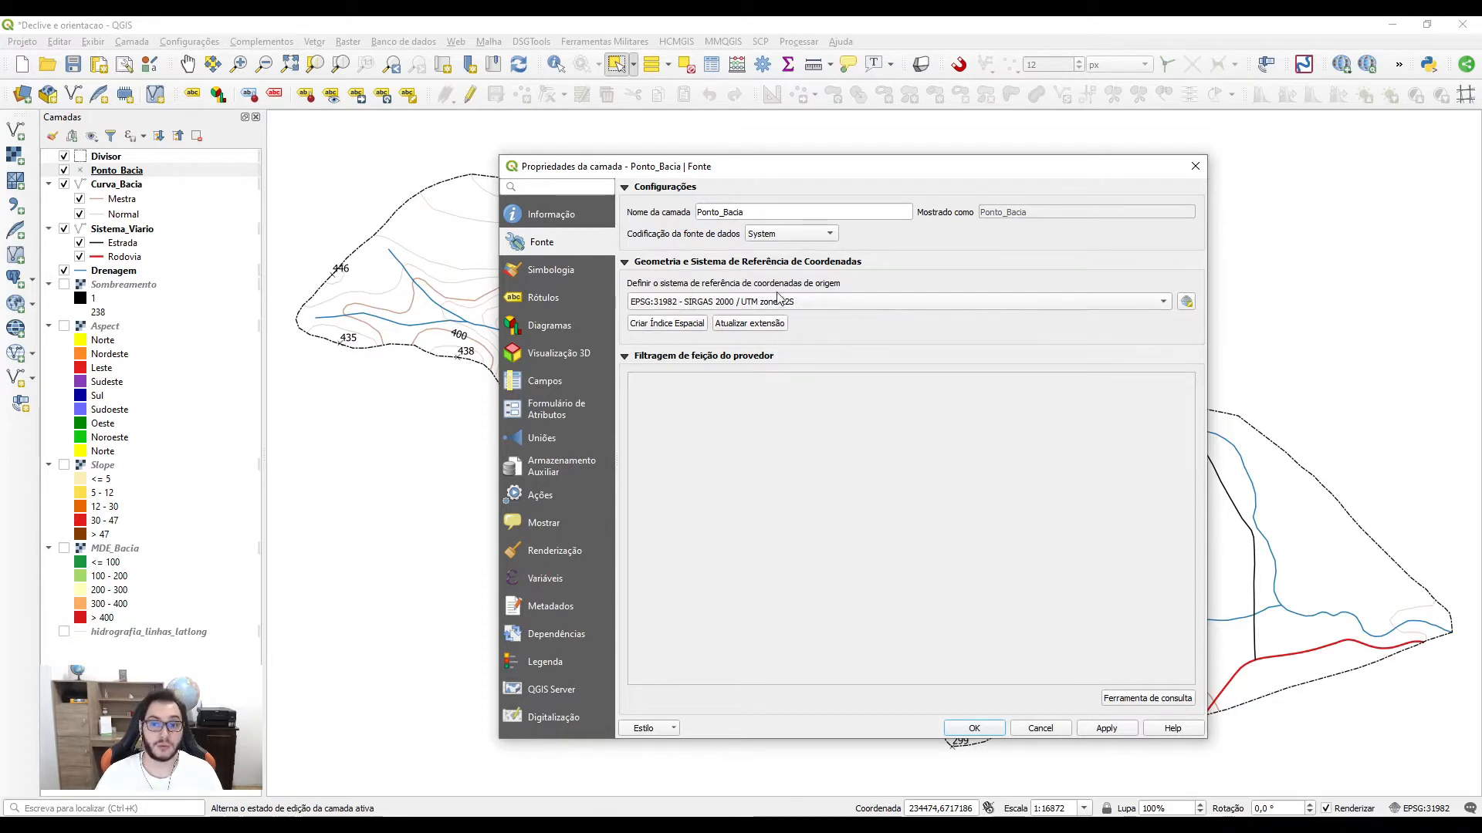
click(1194, 165)
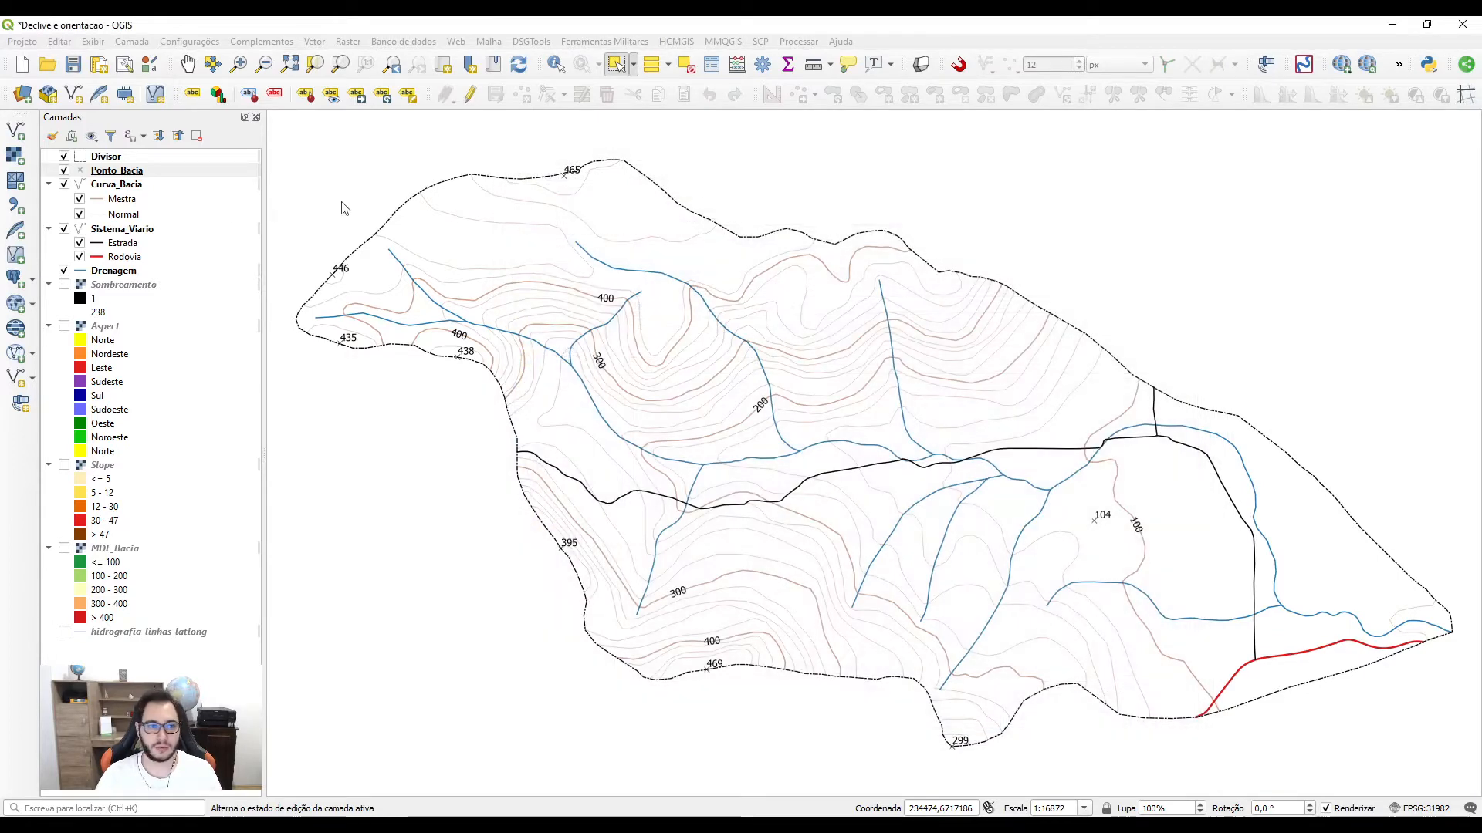
Step: Open the Ponto_Bacia layer's attribute table and enable editing
right_click(129, 172)
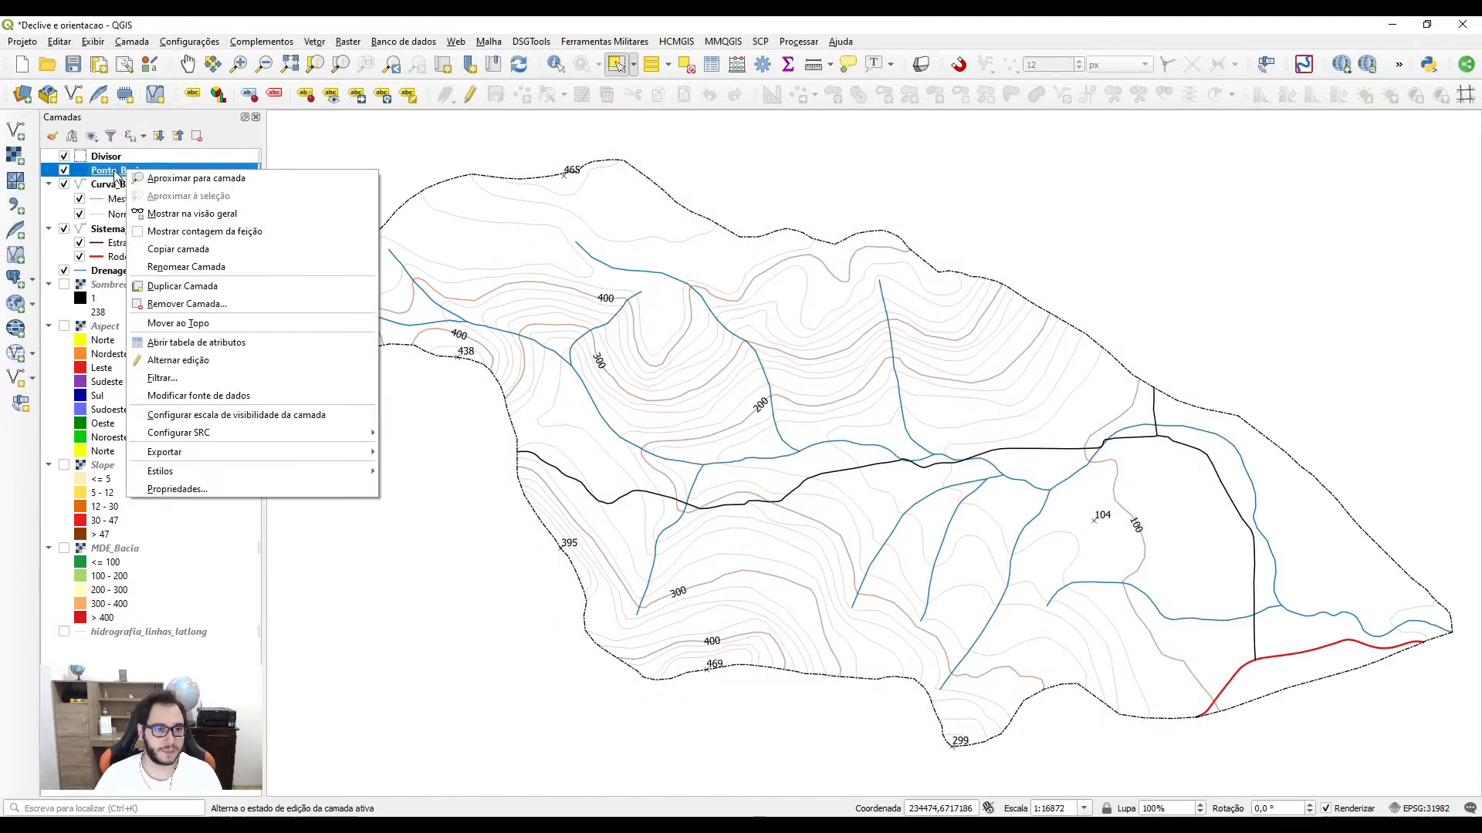
click(193, 342)
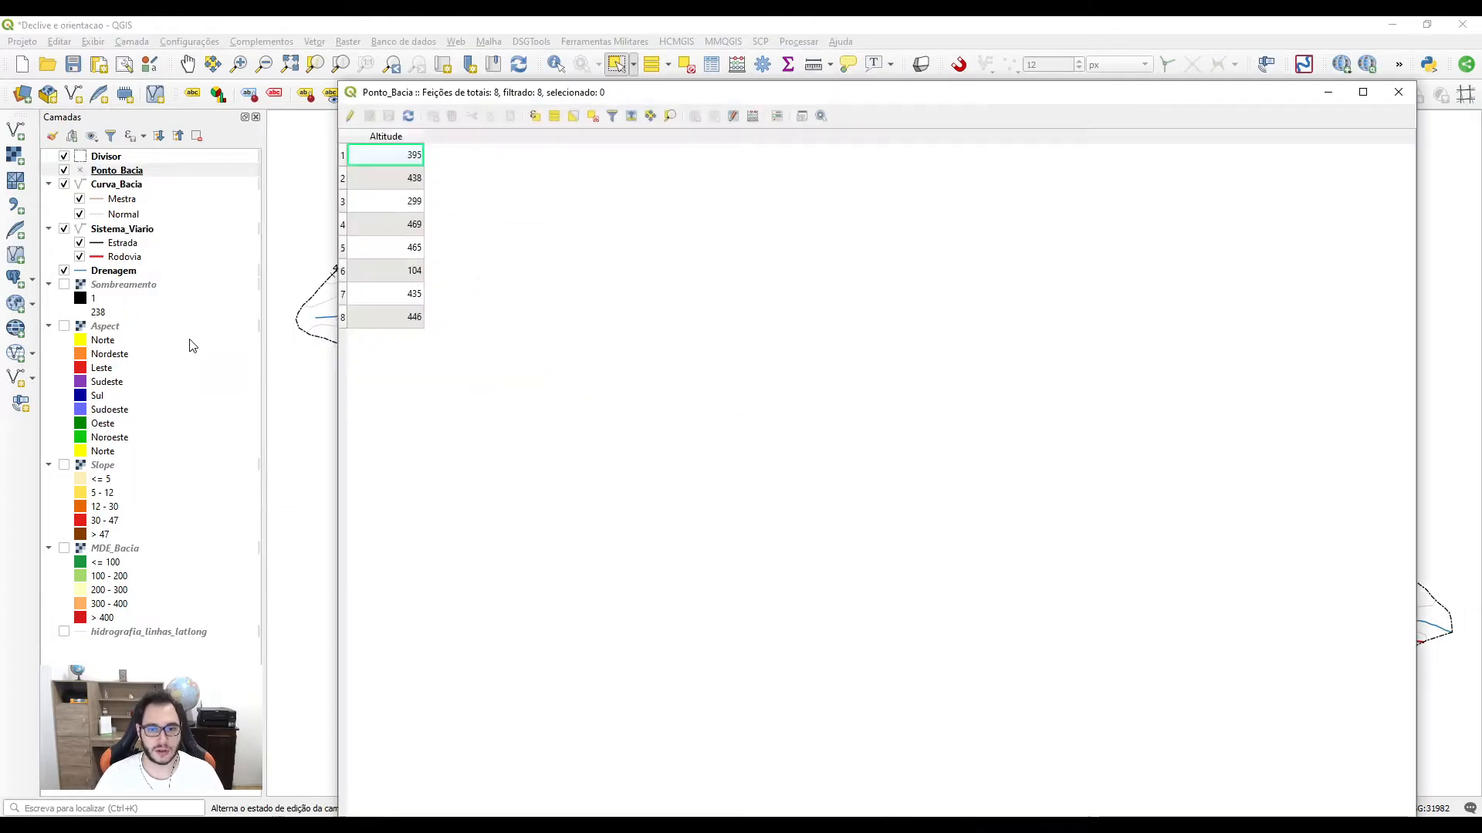
click(350, 116)
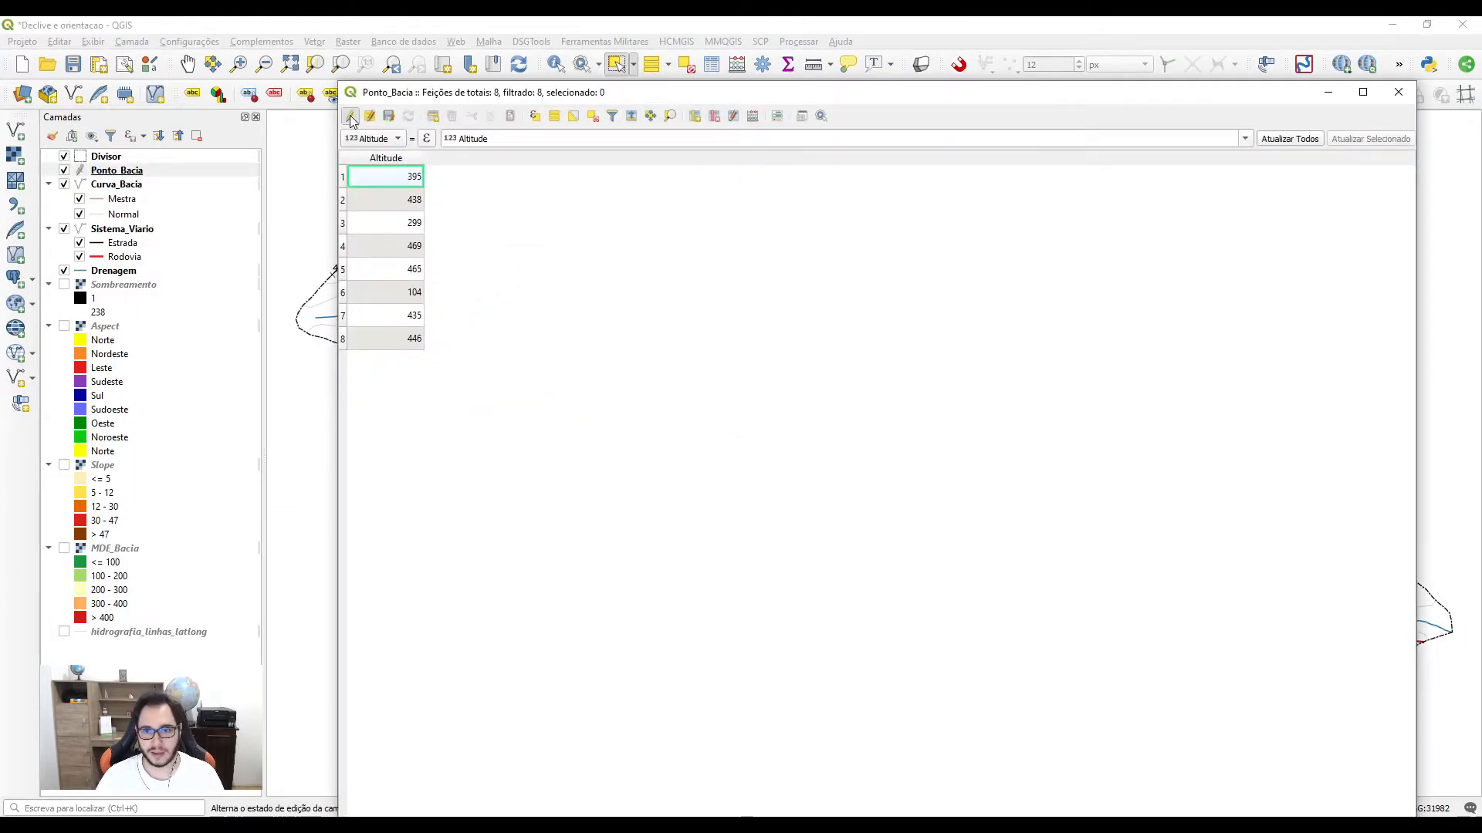
Step: Set up a new field in the Field Calculator named Latitude, with decimal number (real) type and precision 2
click(752, 116)
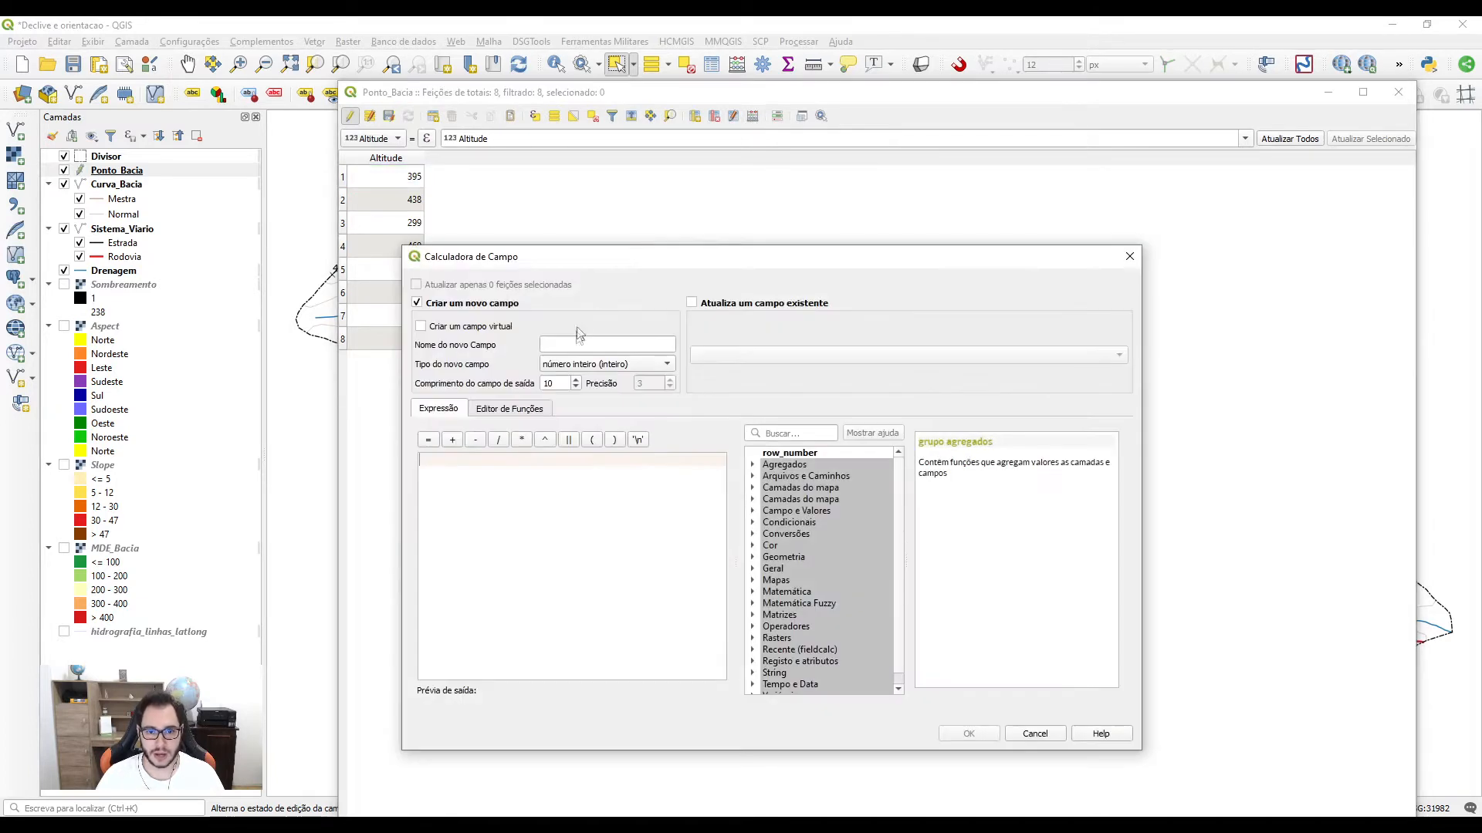
text(Latitude)
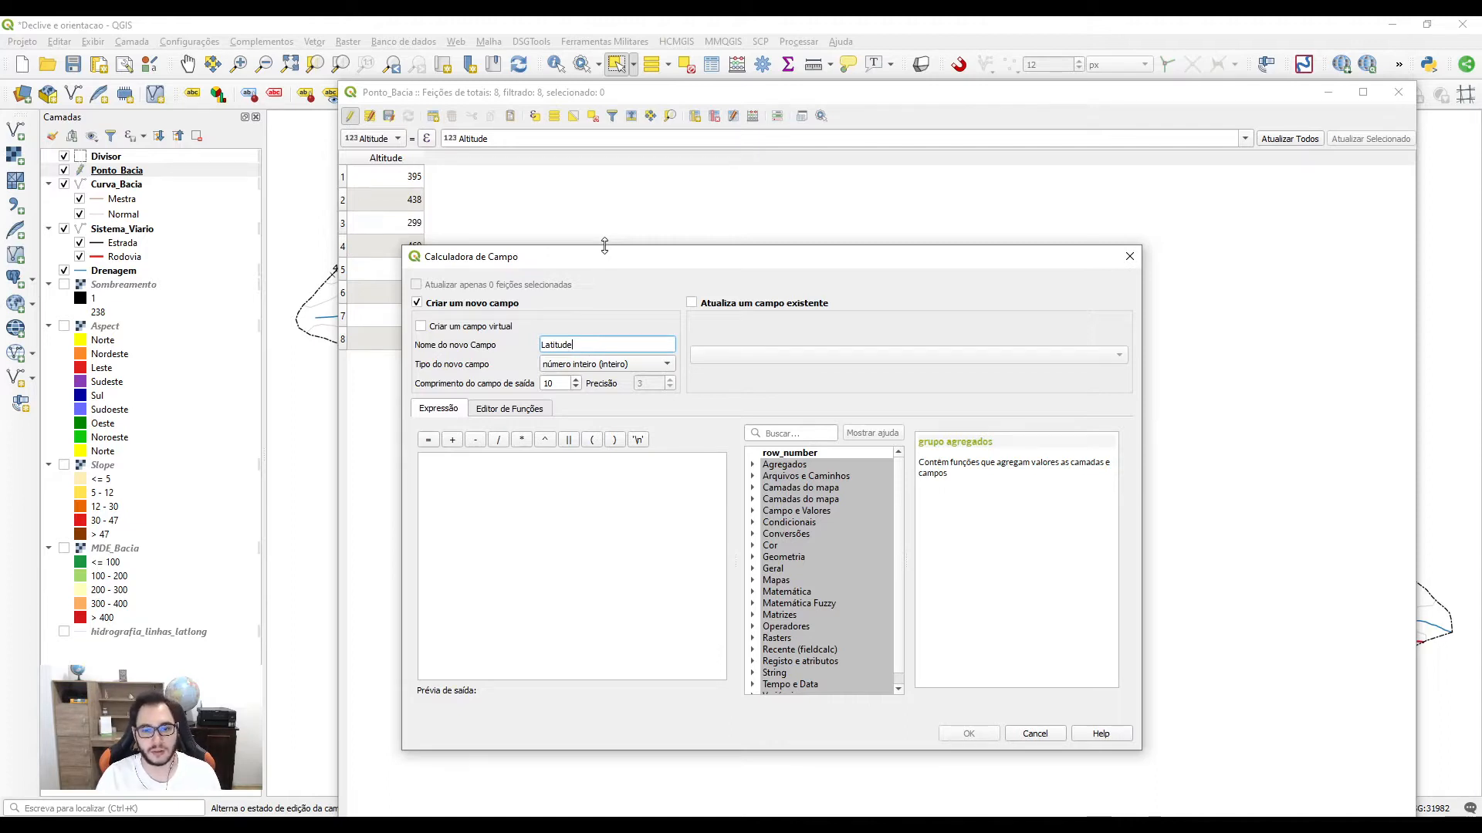
click(588, 367)
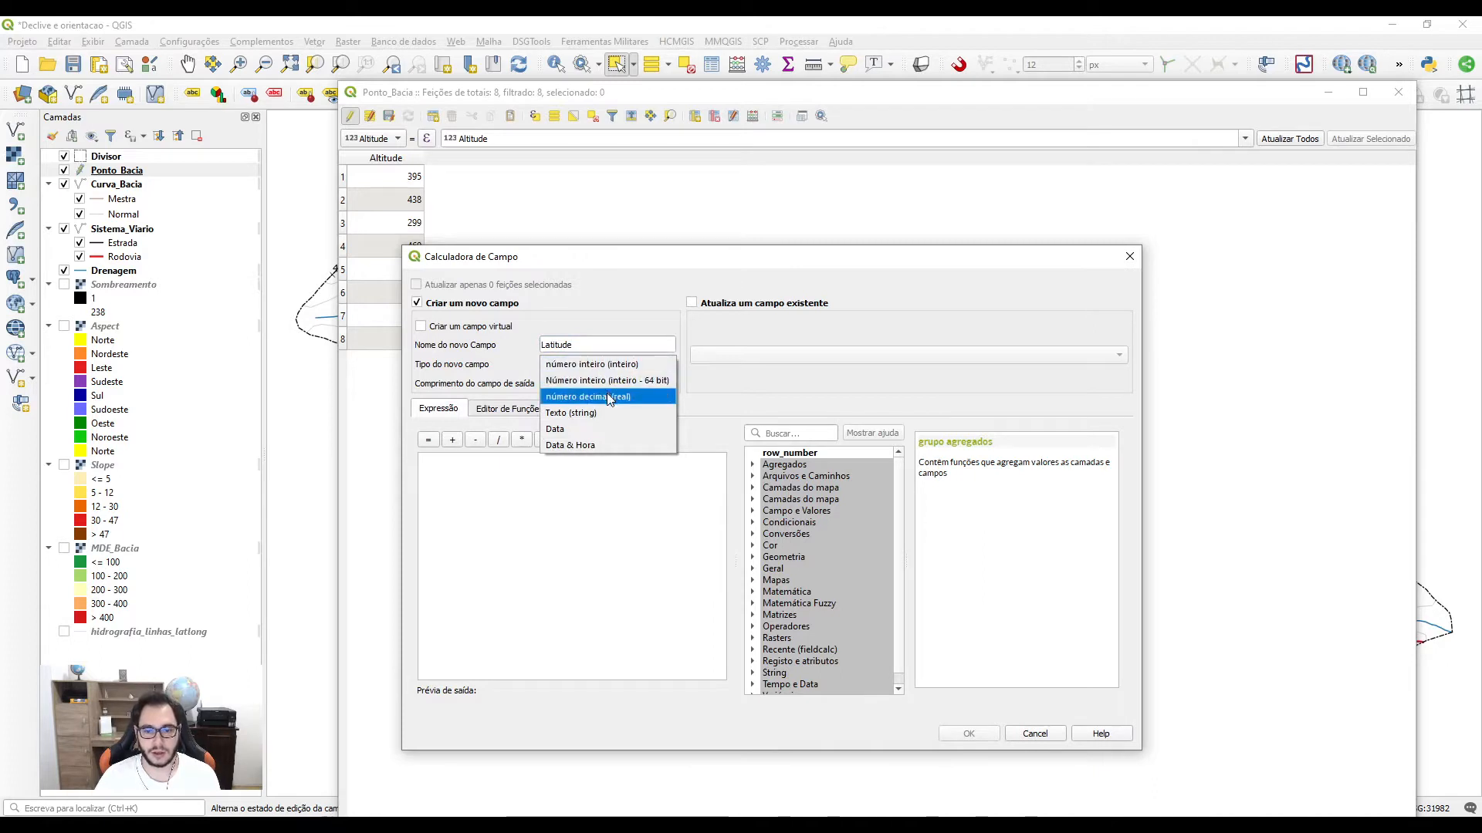
click(588, 396)
double_click(634, 383)
text(2)
Step: Change the new field's name to Lat_mN
click(586, 342)
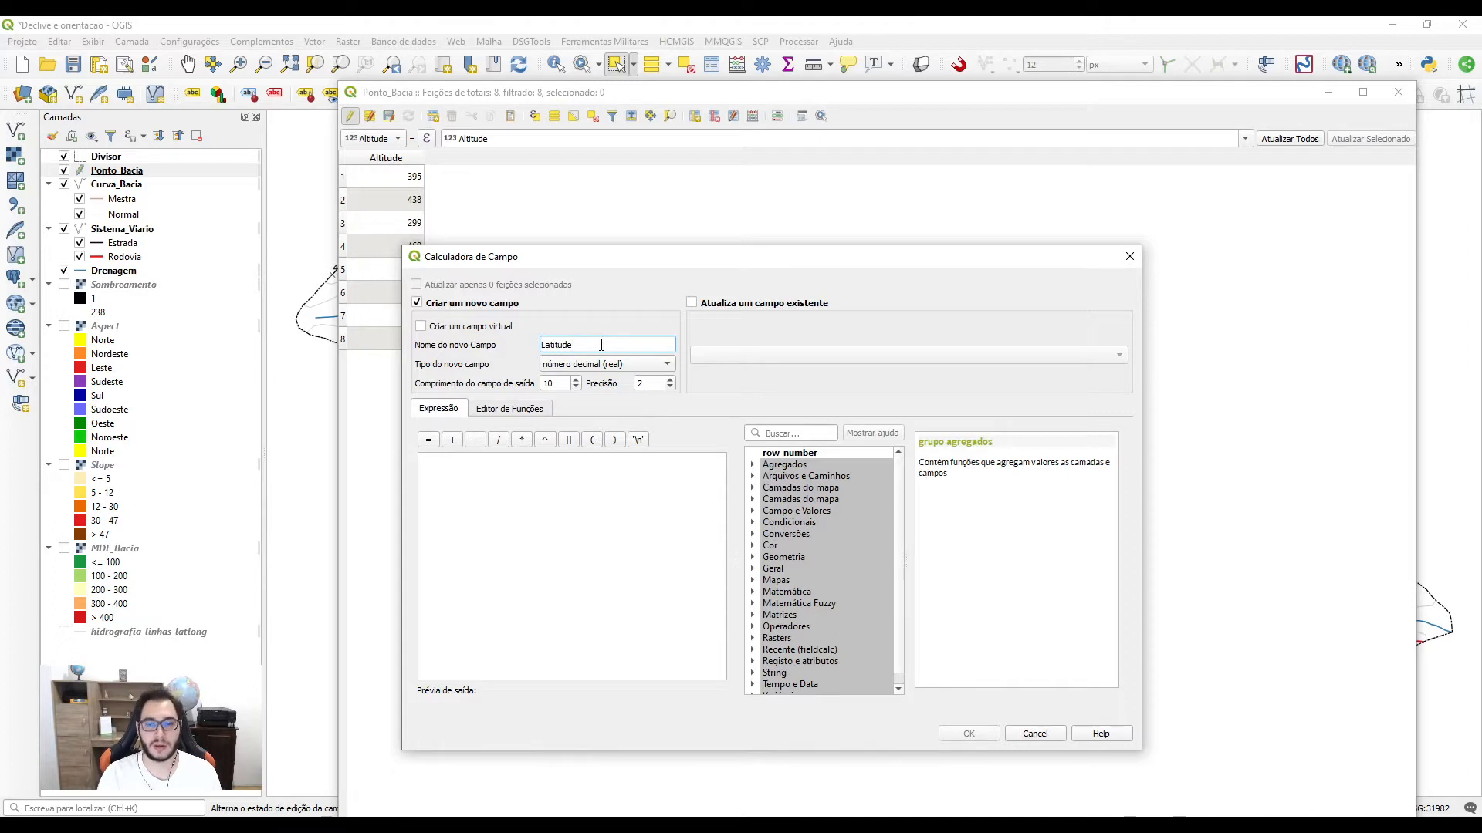
key(BackSpace)
key(BackSpace)
key(BackSpace)
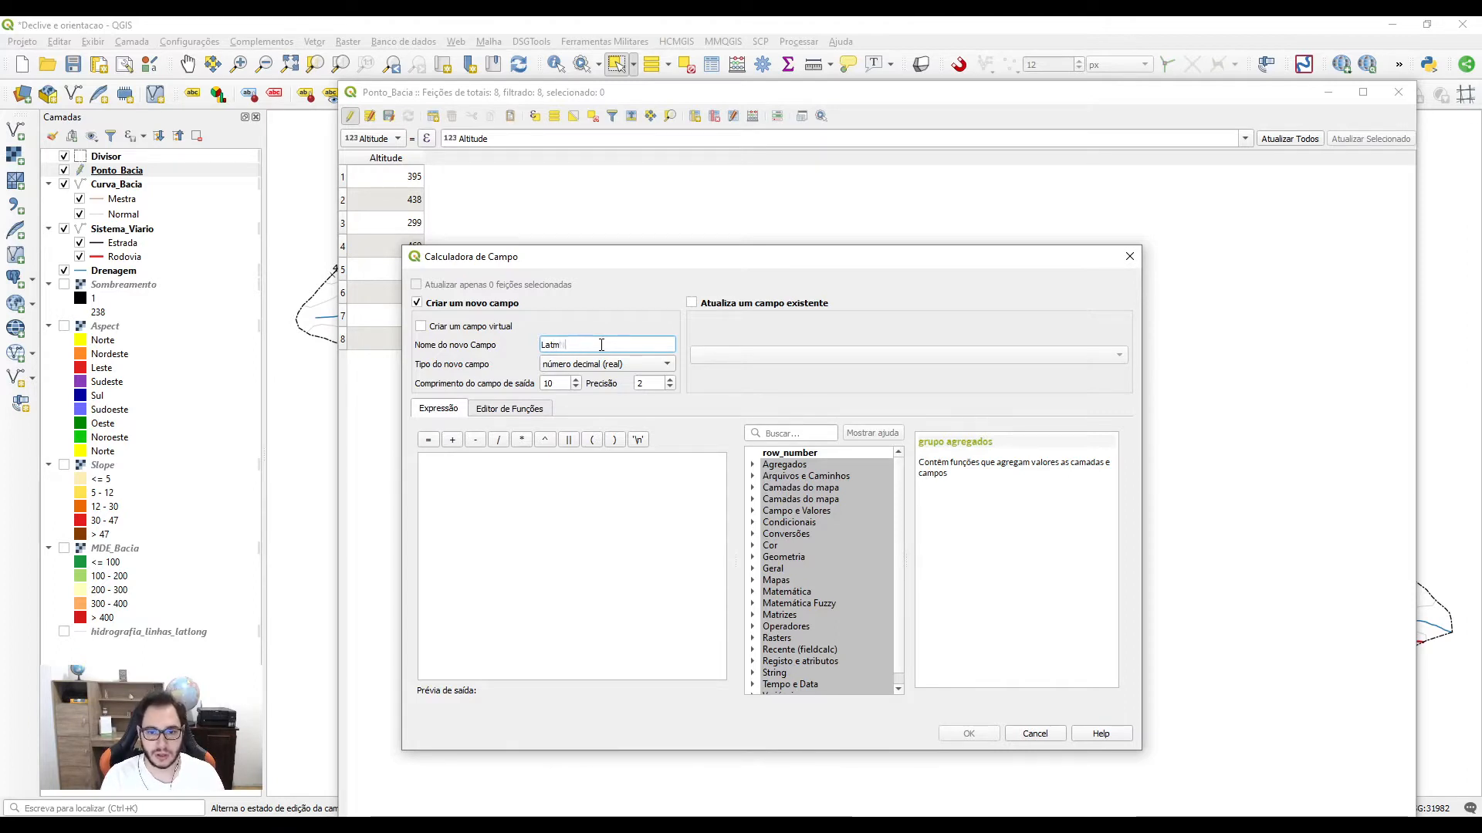
key(Left)
key(Left)
text(_)
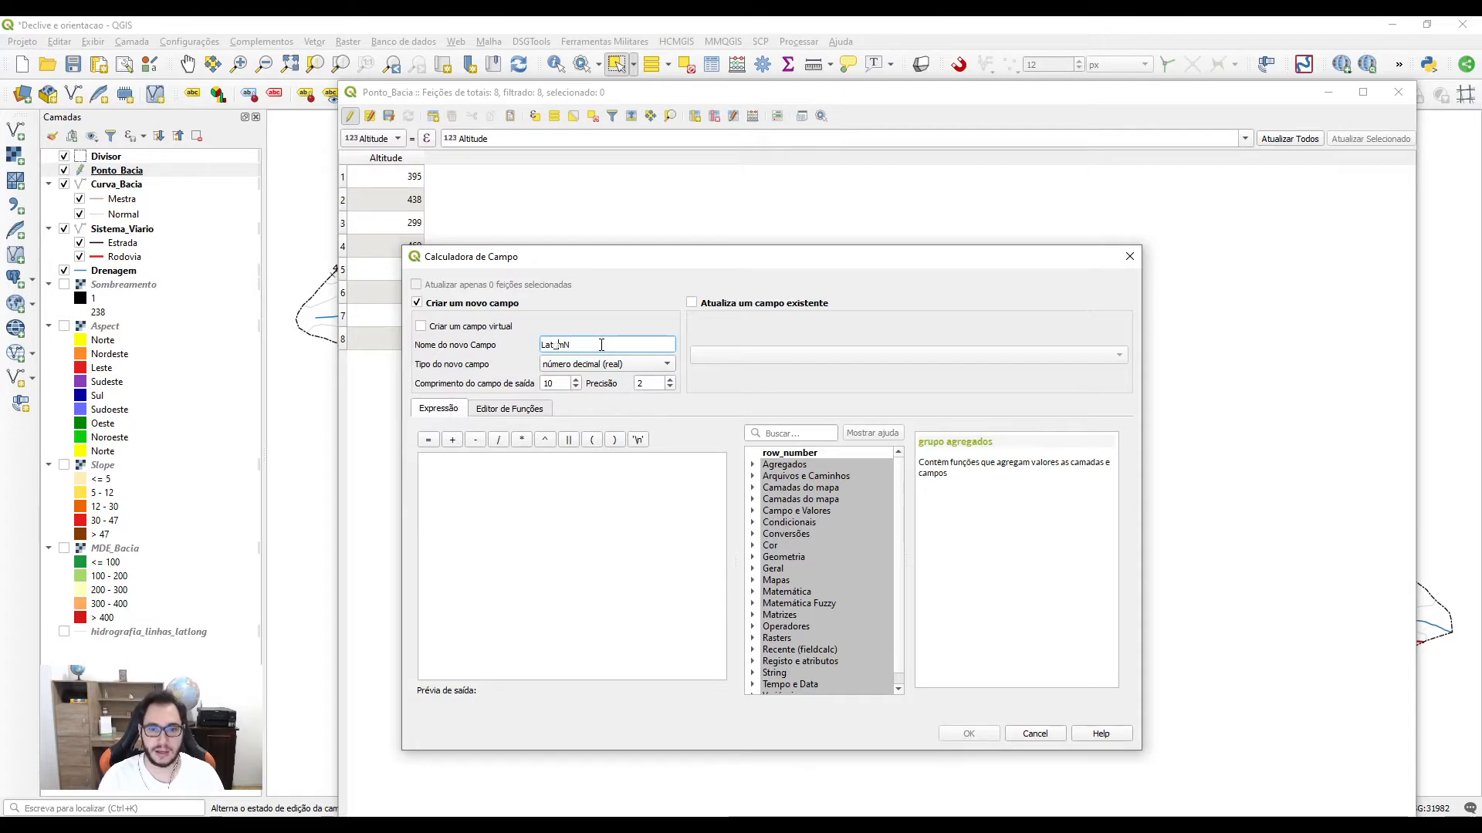
drag(576, 345, 530, 349)
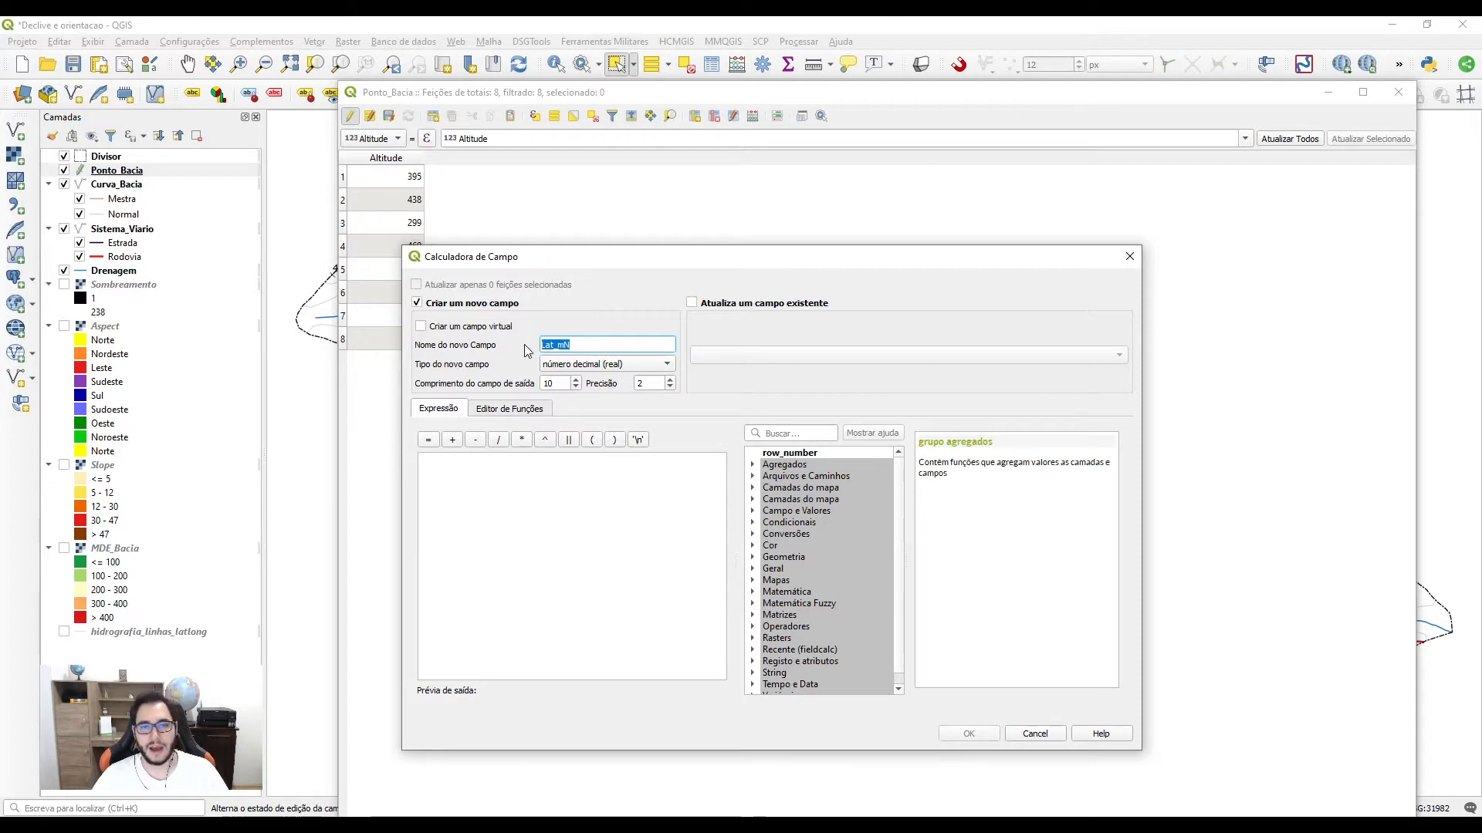
click(573, 342)
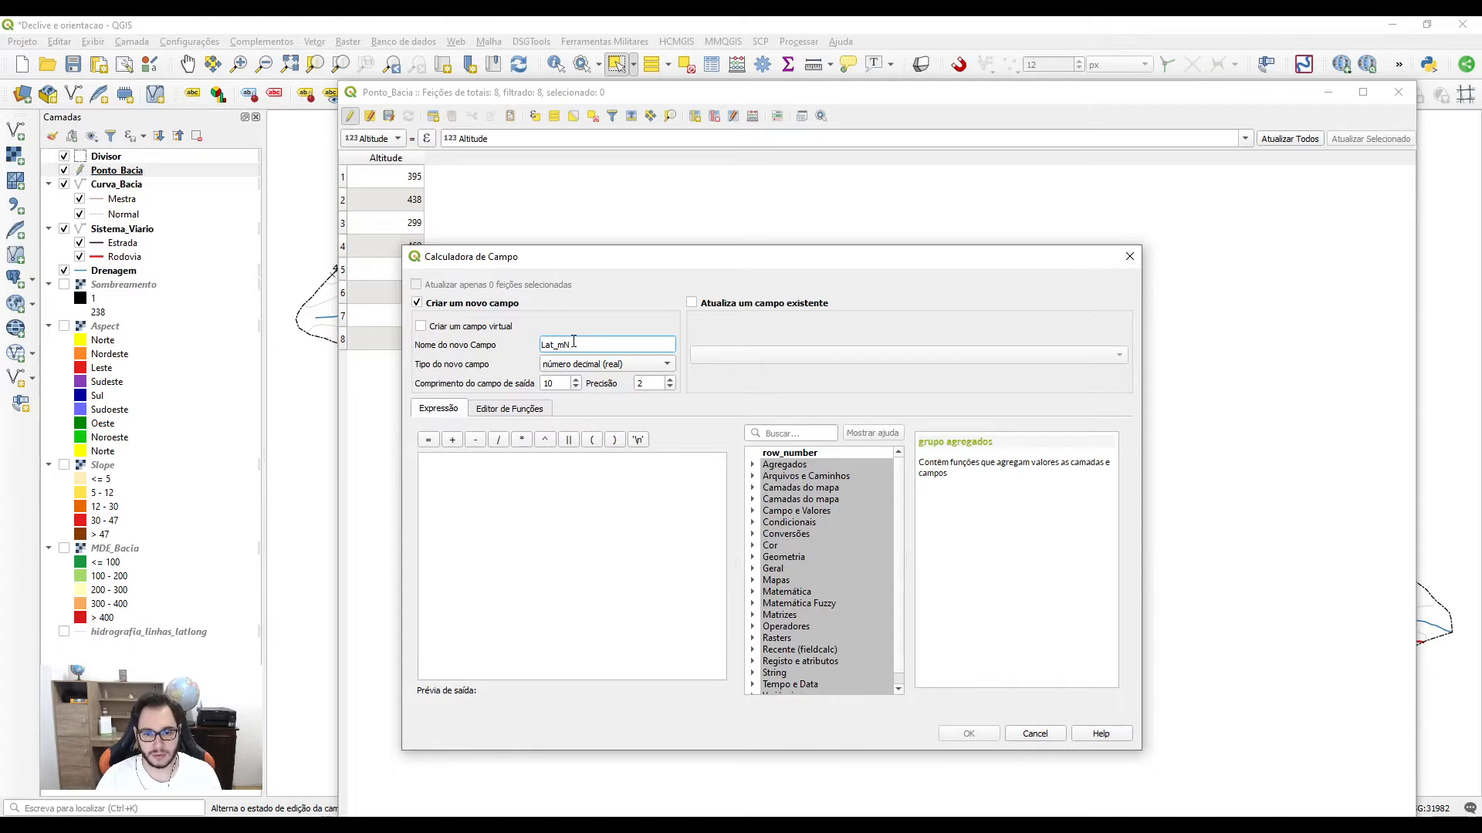
double_click(645, 382)
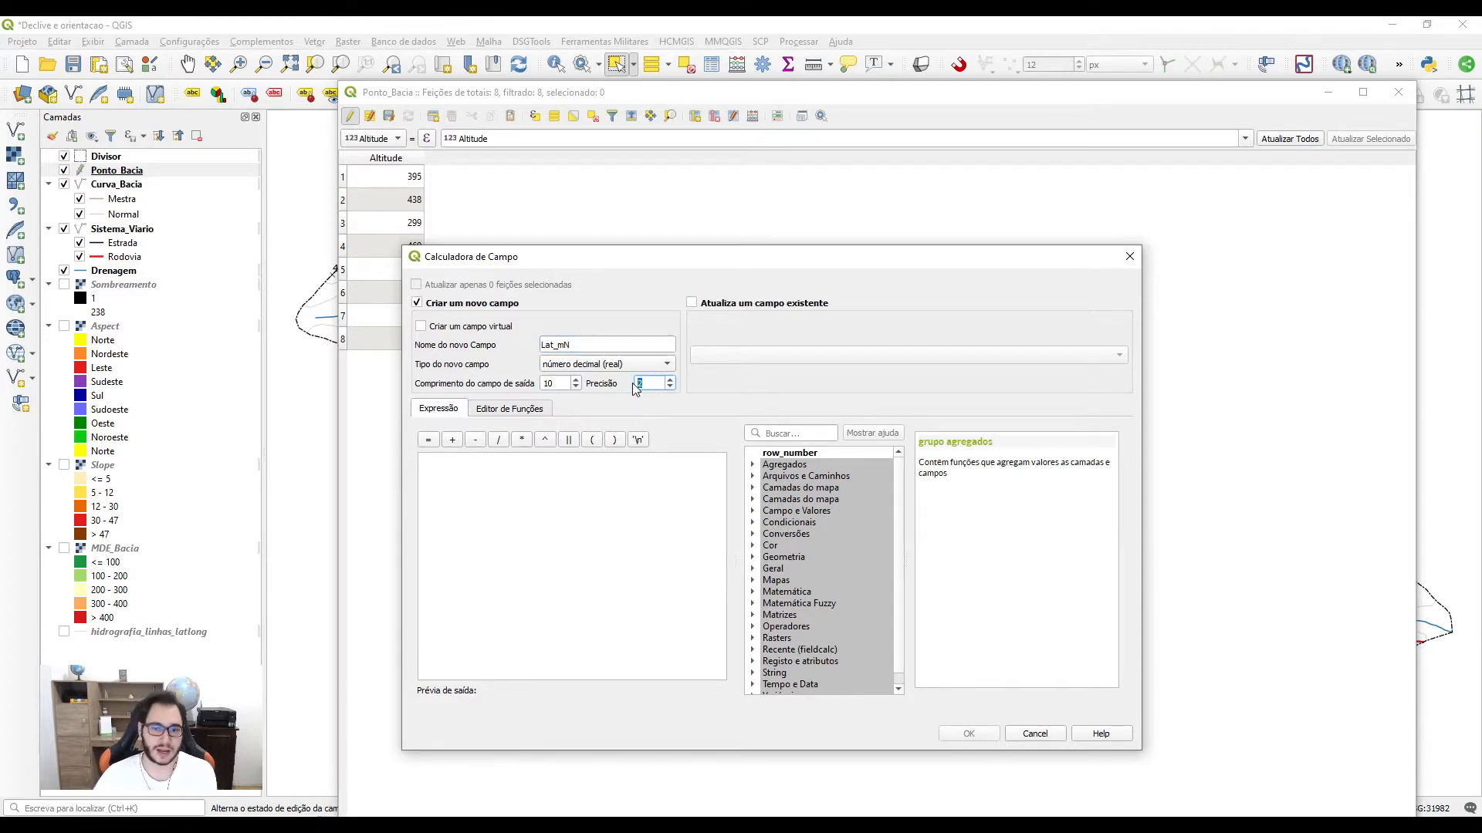
click(567, 341)
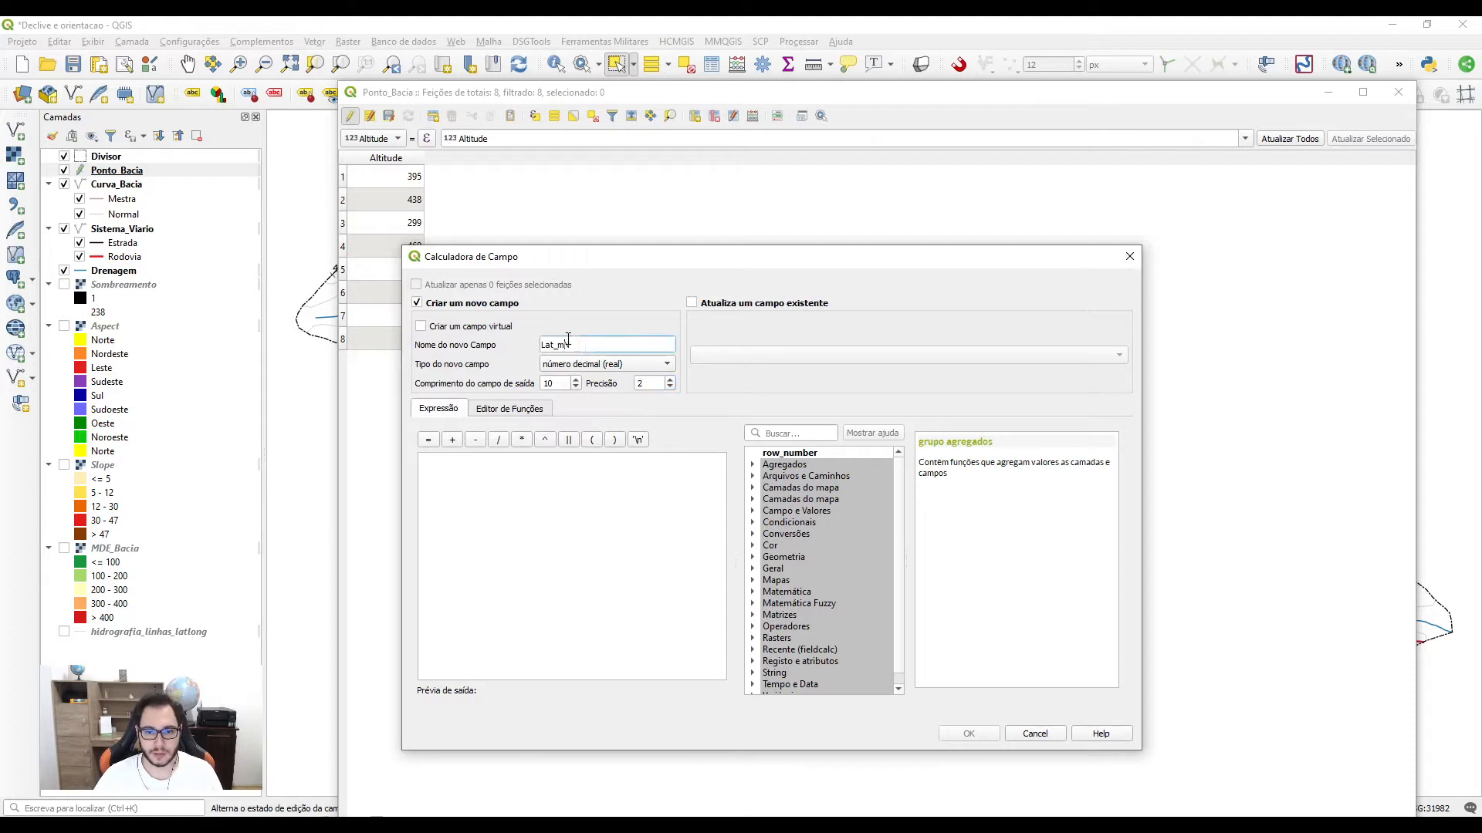
Step: Use the geometry function $y as the field's expression and create the Lat_mN field
click(479, 465)
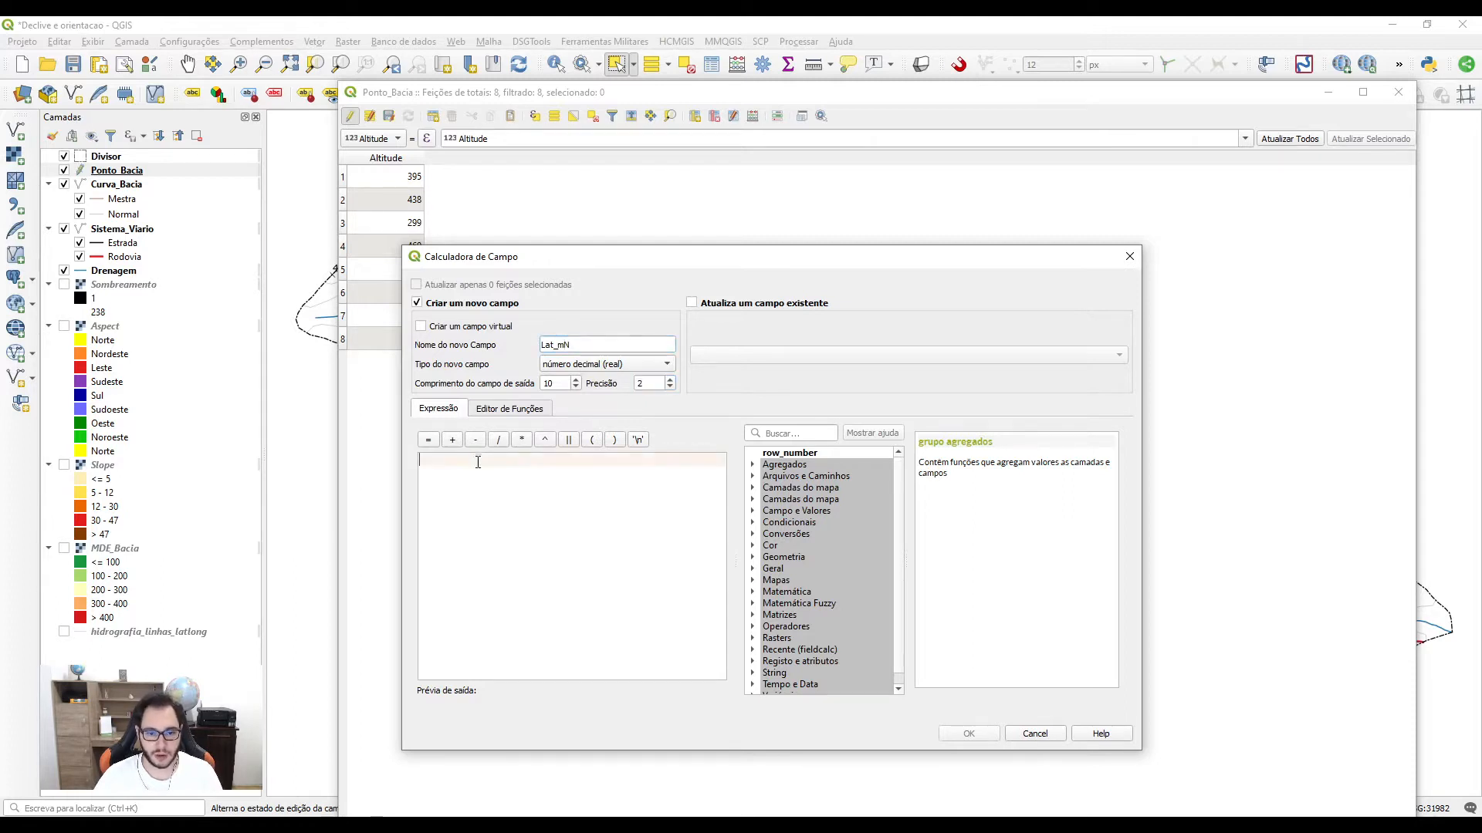
double_click(782, 558)
scroll(823, 586, down, 7)
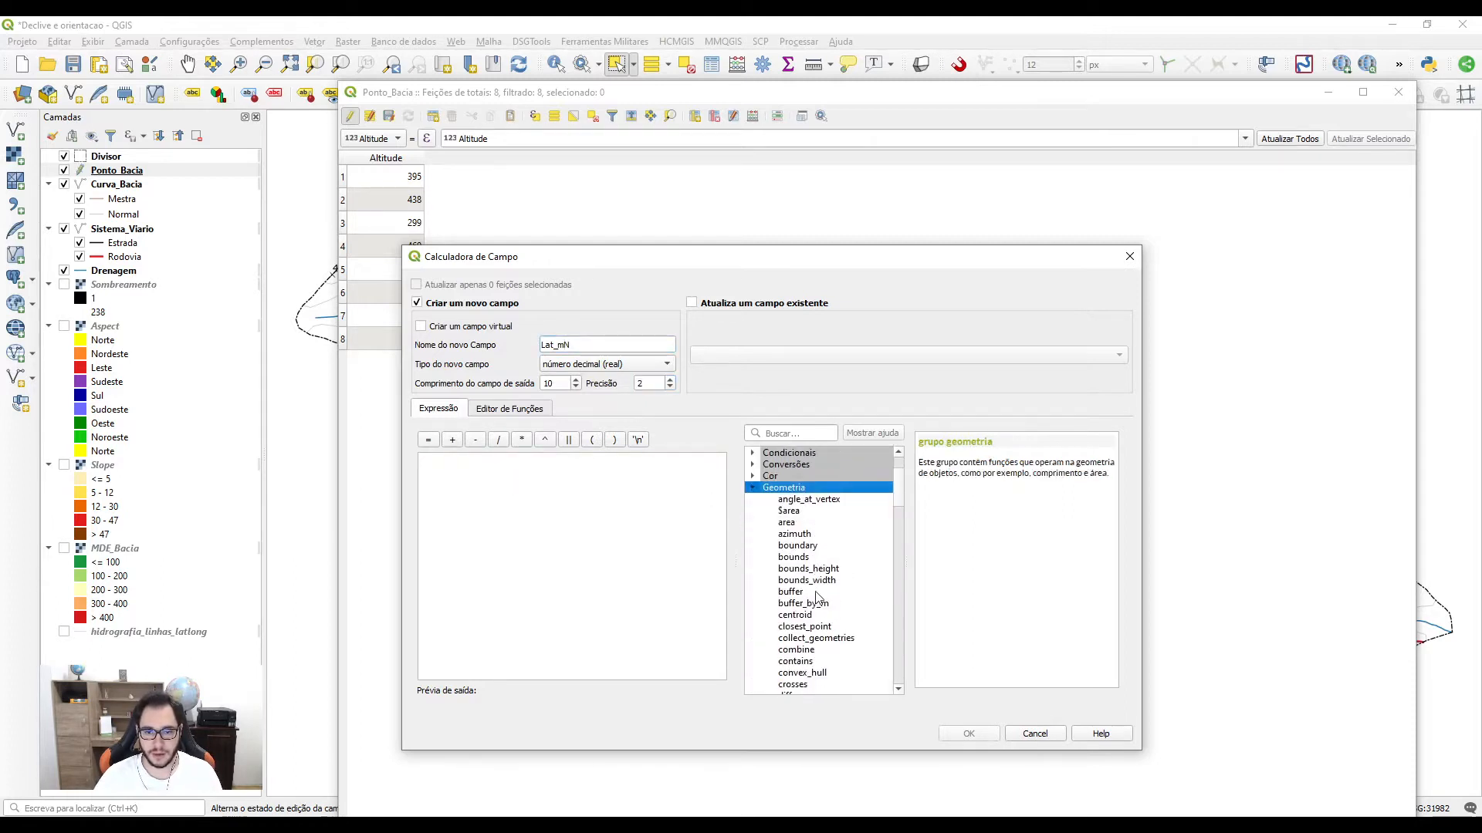
scroll(822, 586, down, 20)
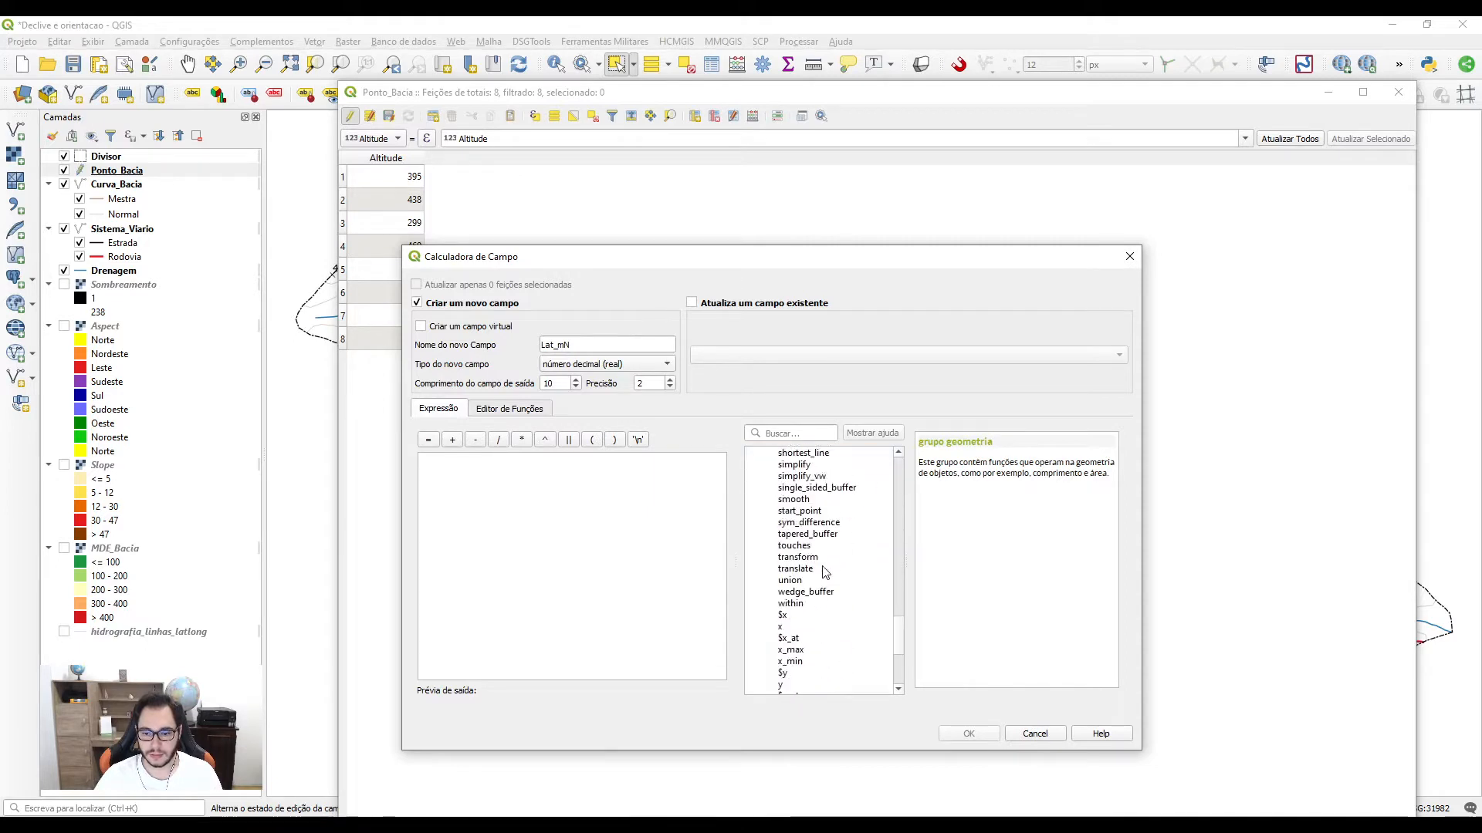
scroll(825, 572, up, 1)
click(793, 569)
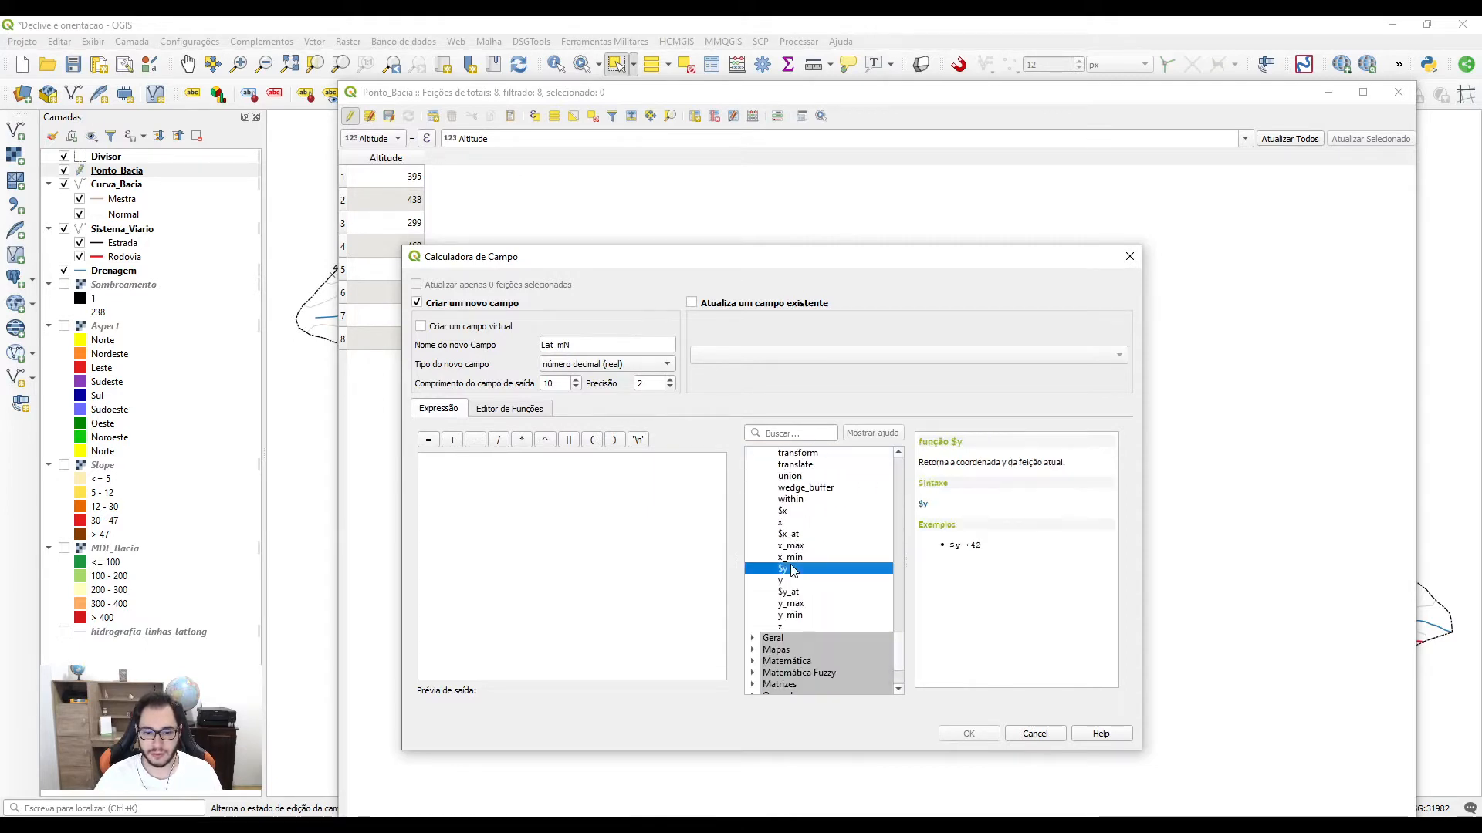
double_click(787, 570)
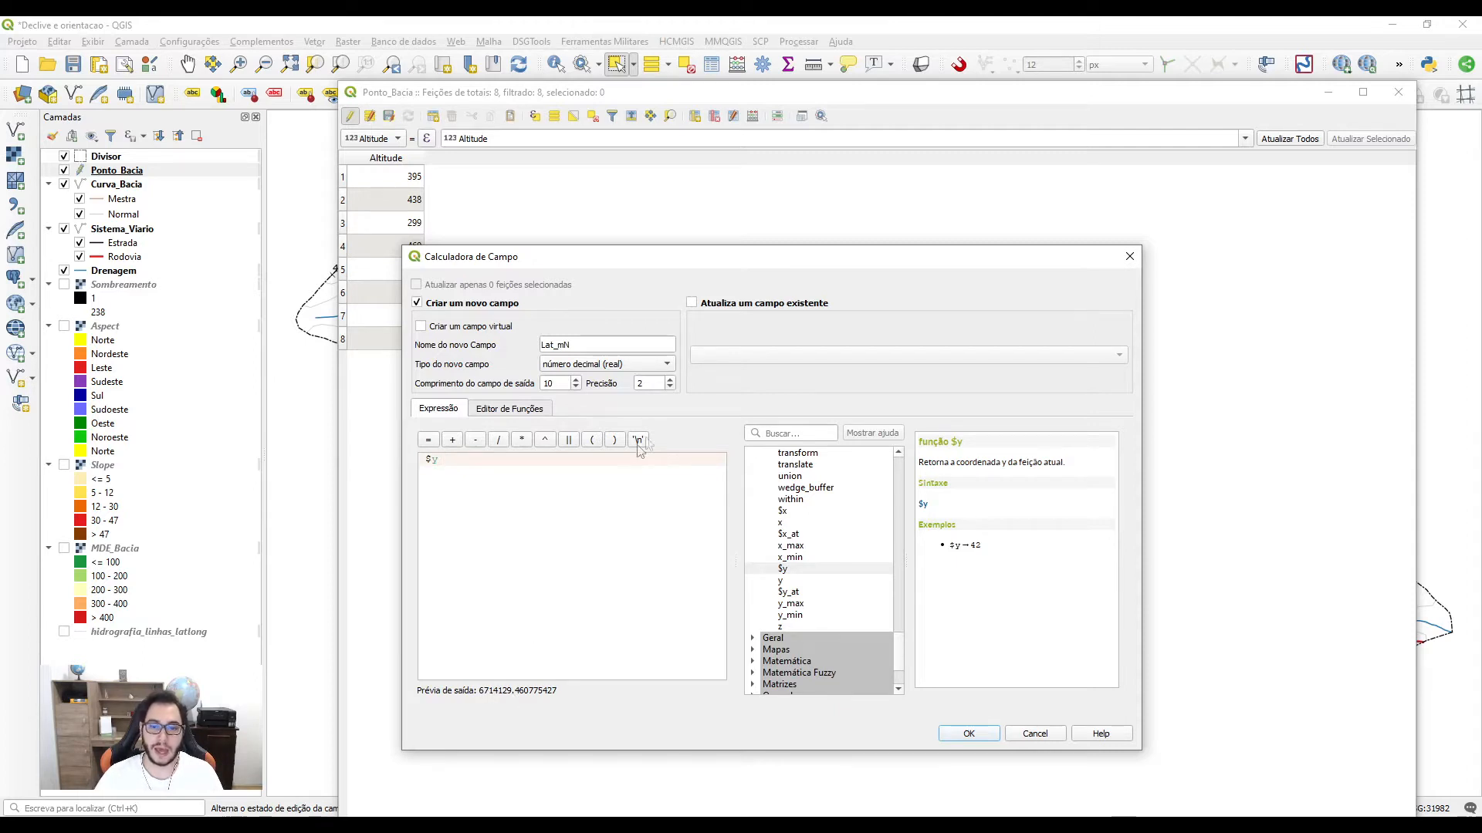
double_click(639, 383)
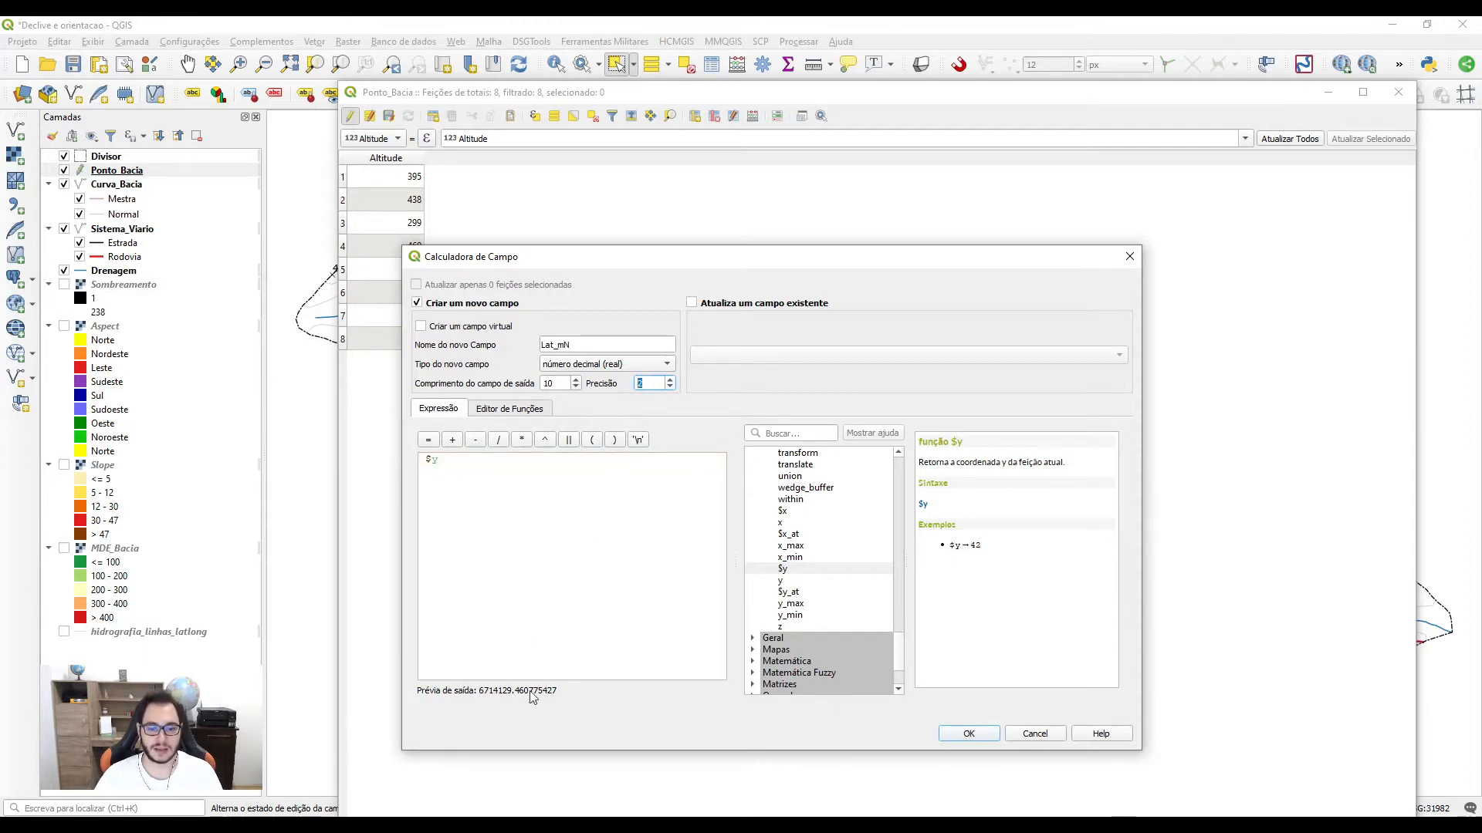
click(479, 470)
click(961, 733)
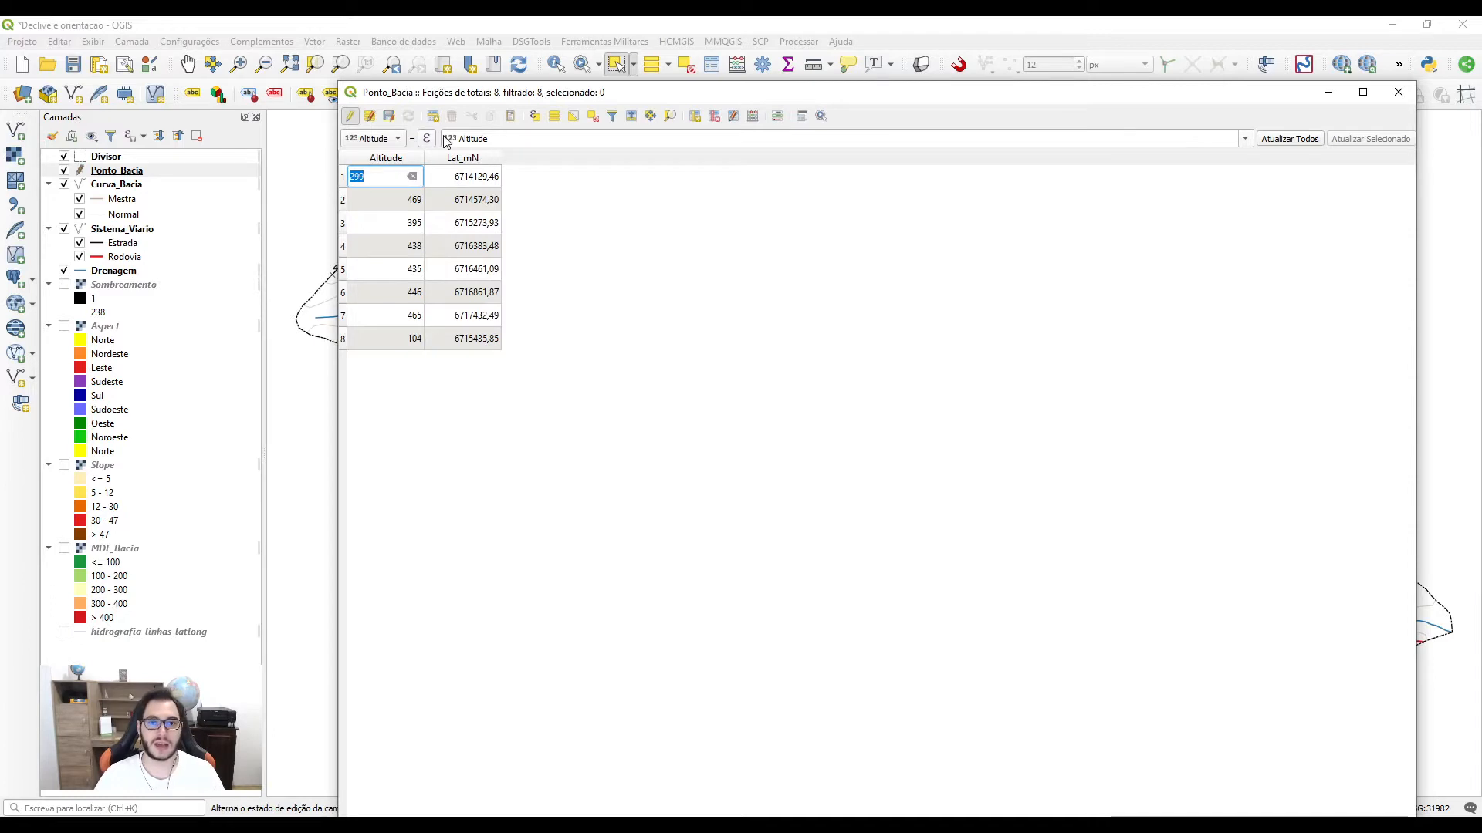
click(593, 305)
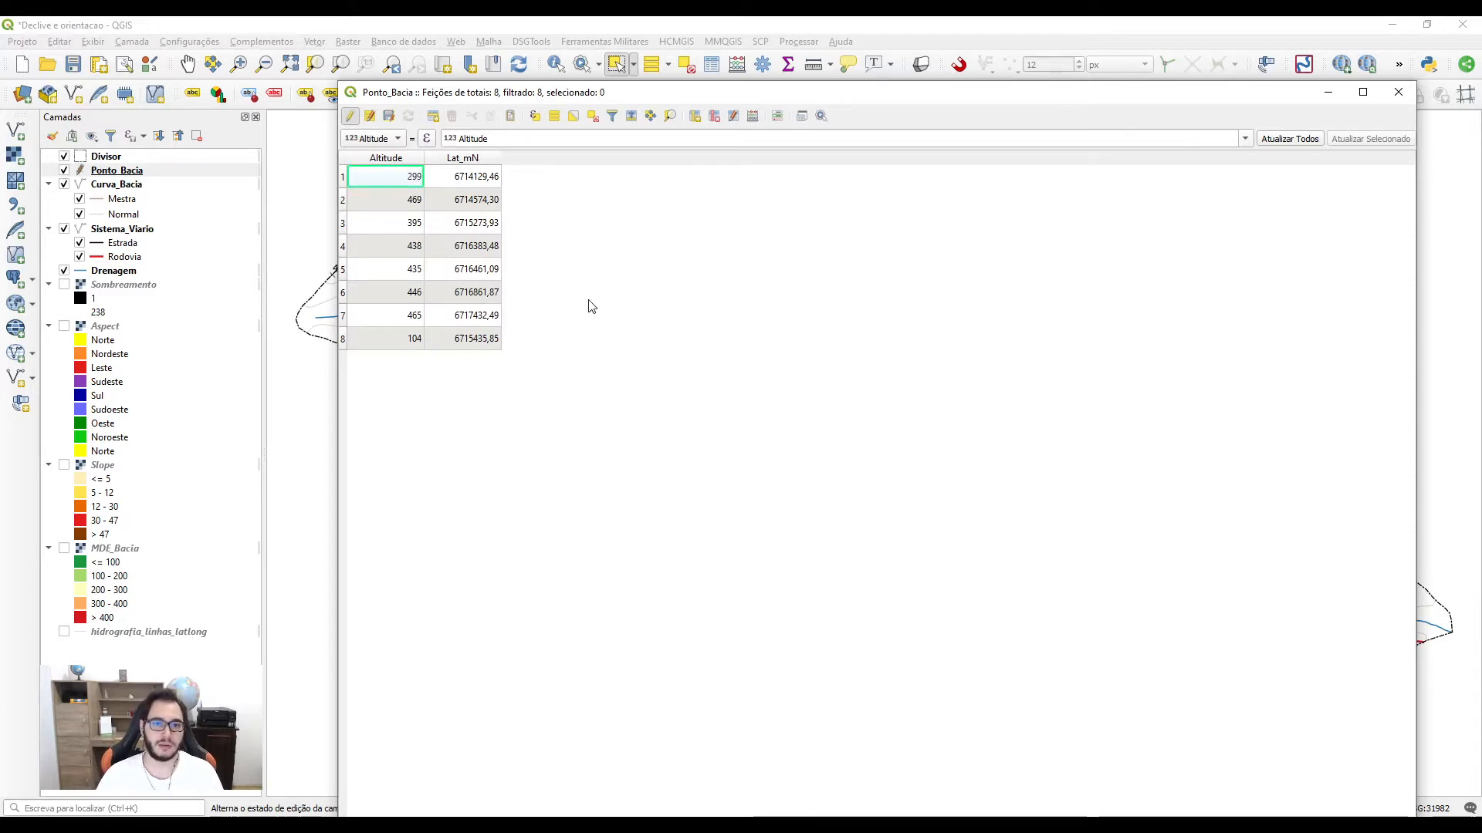
Step: Set up a new field in the Field Calculator named Long_mE, with decimal number (real) type and precision 2
click(753, 119)
click(613, 341)
text(Long_mE)
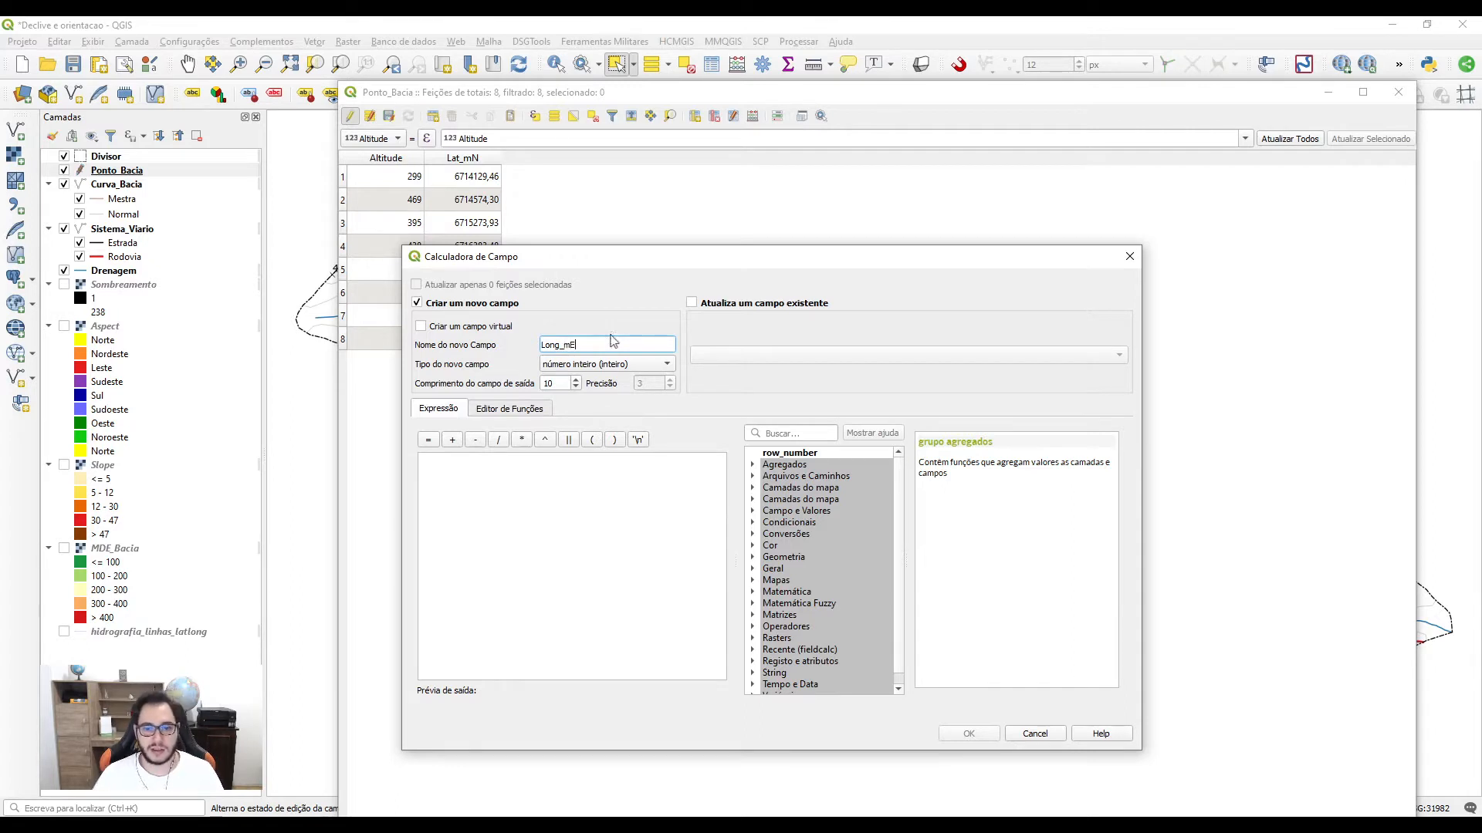
click(606, 363)
click(610, 378)
click(669, 387)
Step: Use the geometry function $x as the expression and create the Long_mE field
click(487, 466)
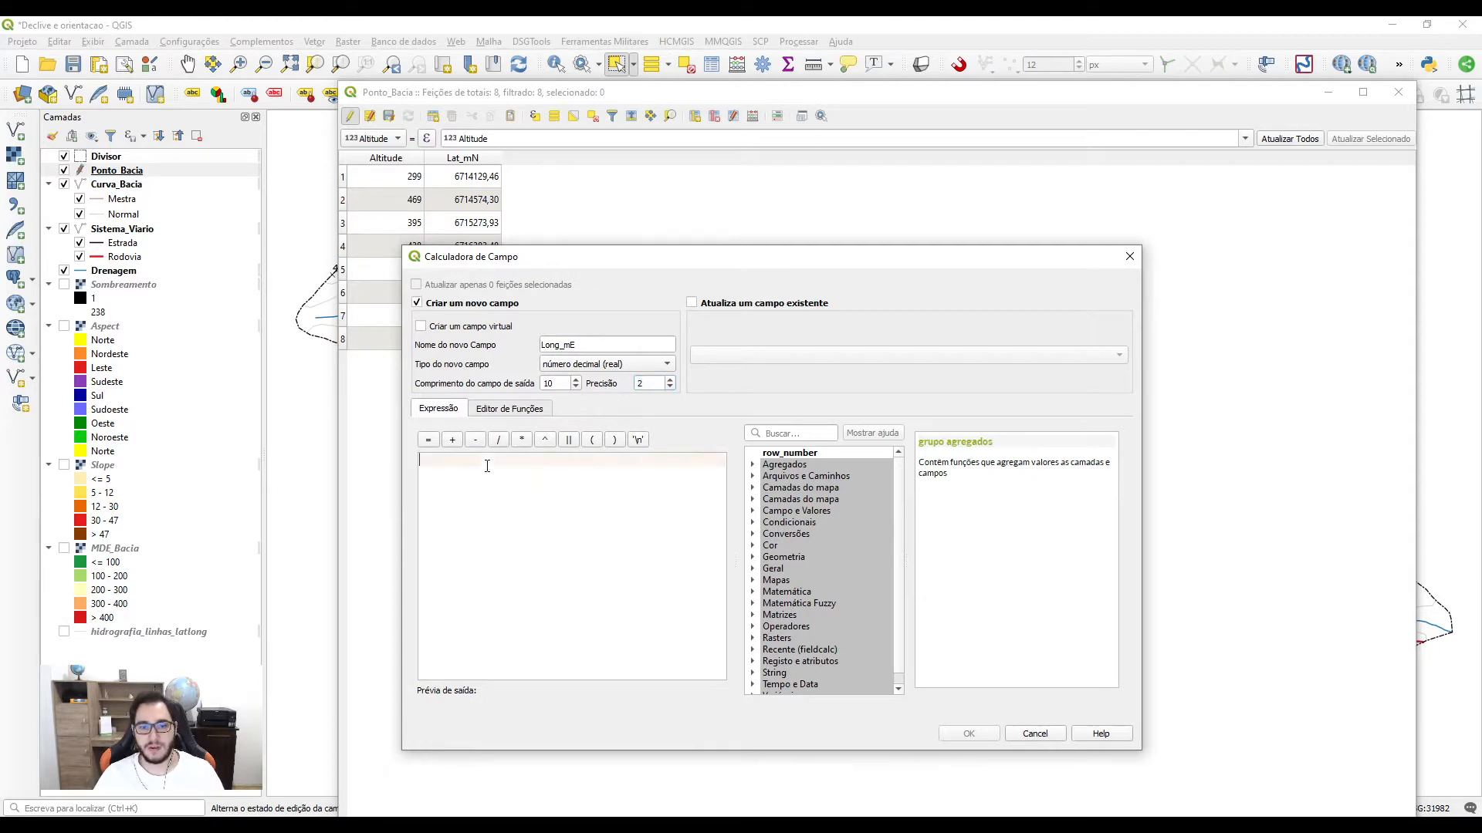
double_click(775, 557)
scroll(831, 600, down, 2)
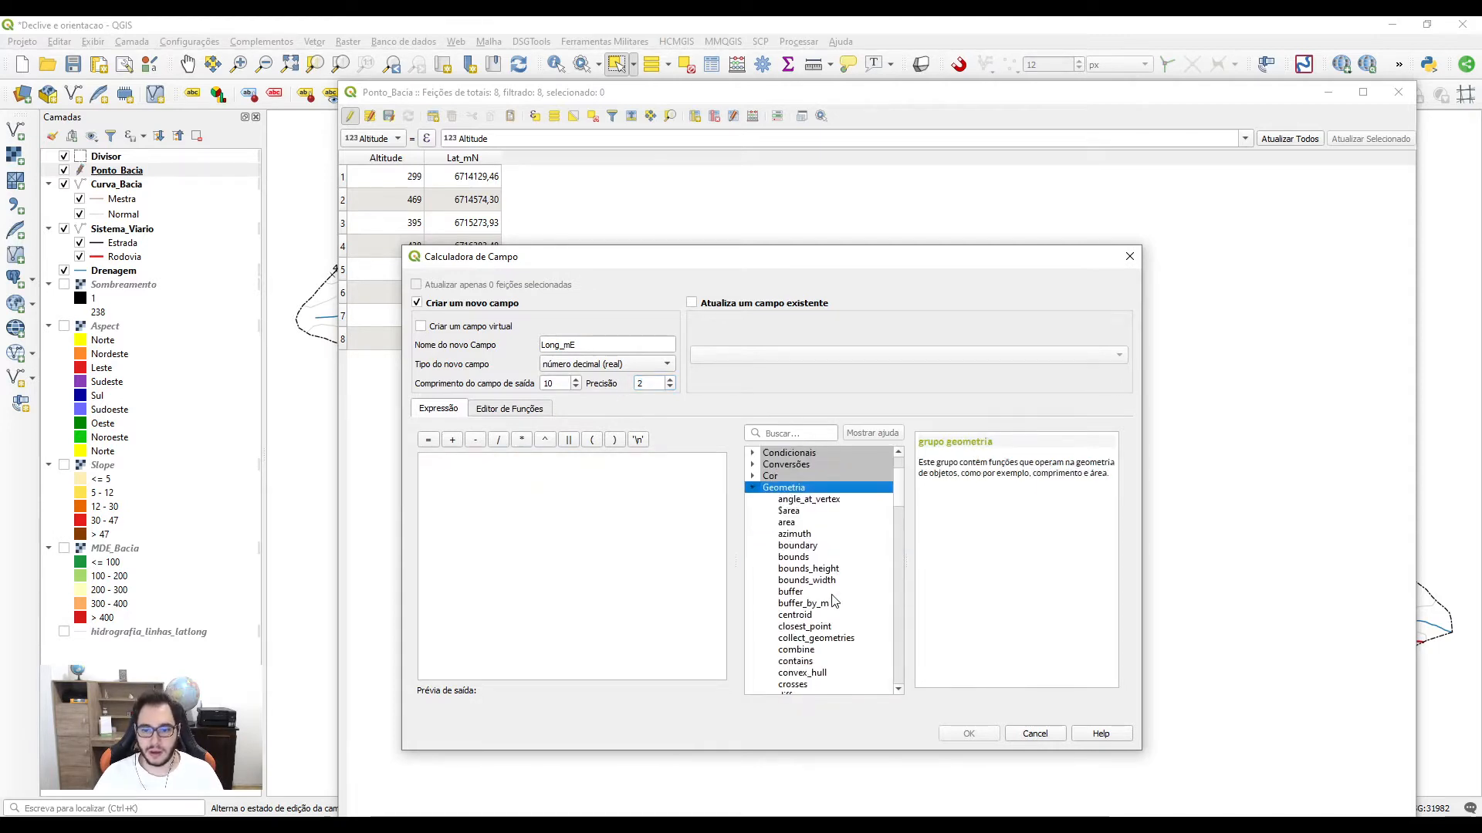
scroll(833, 601, down, 20)
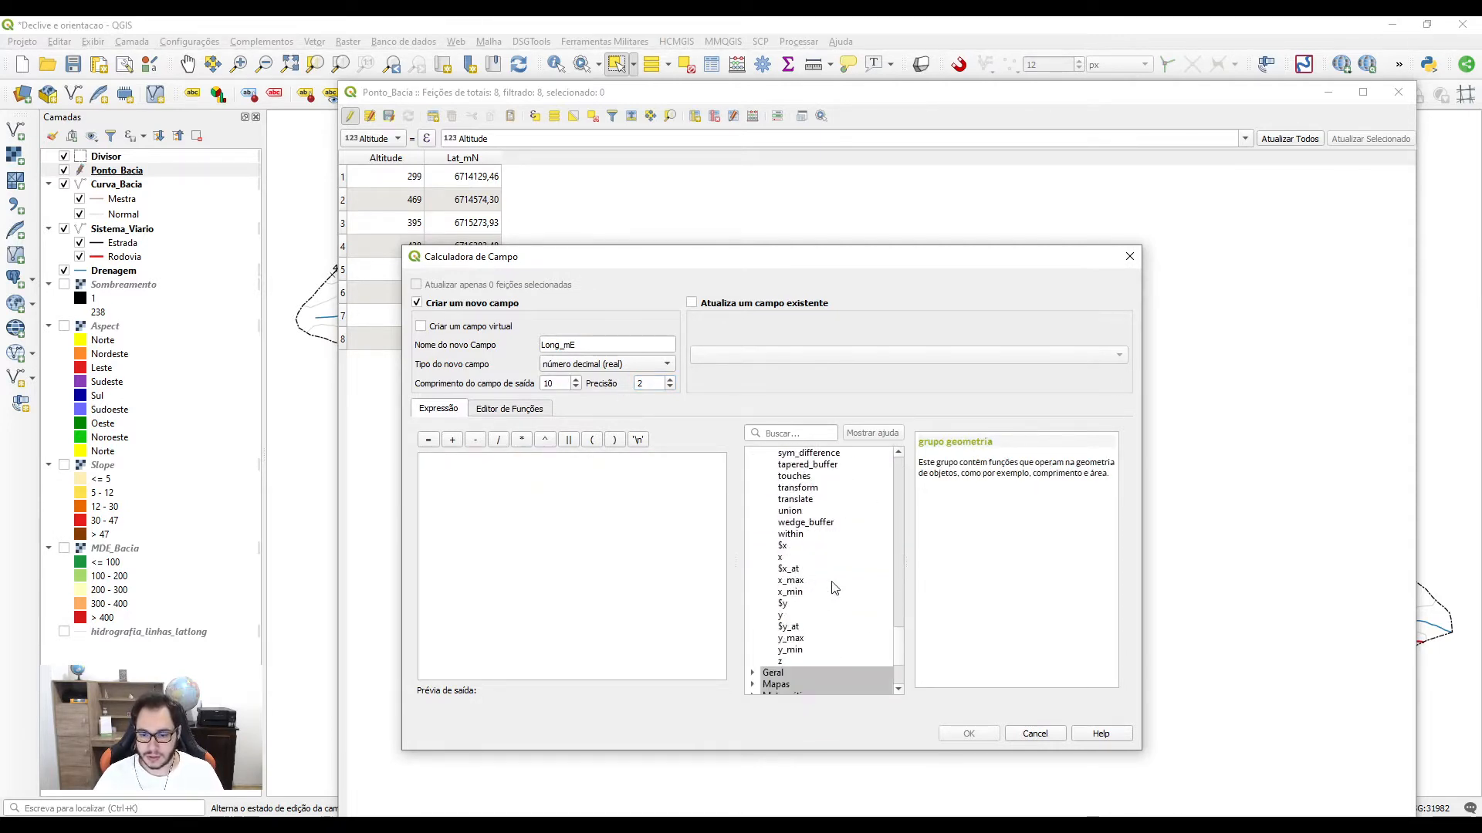
double_click(782, 546)
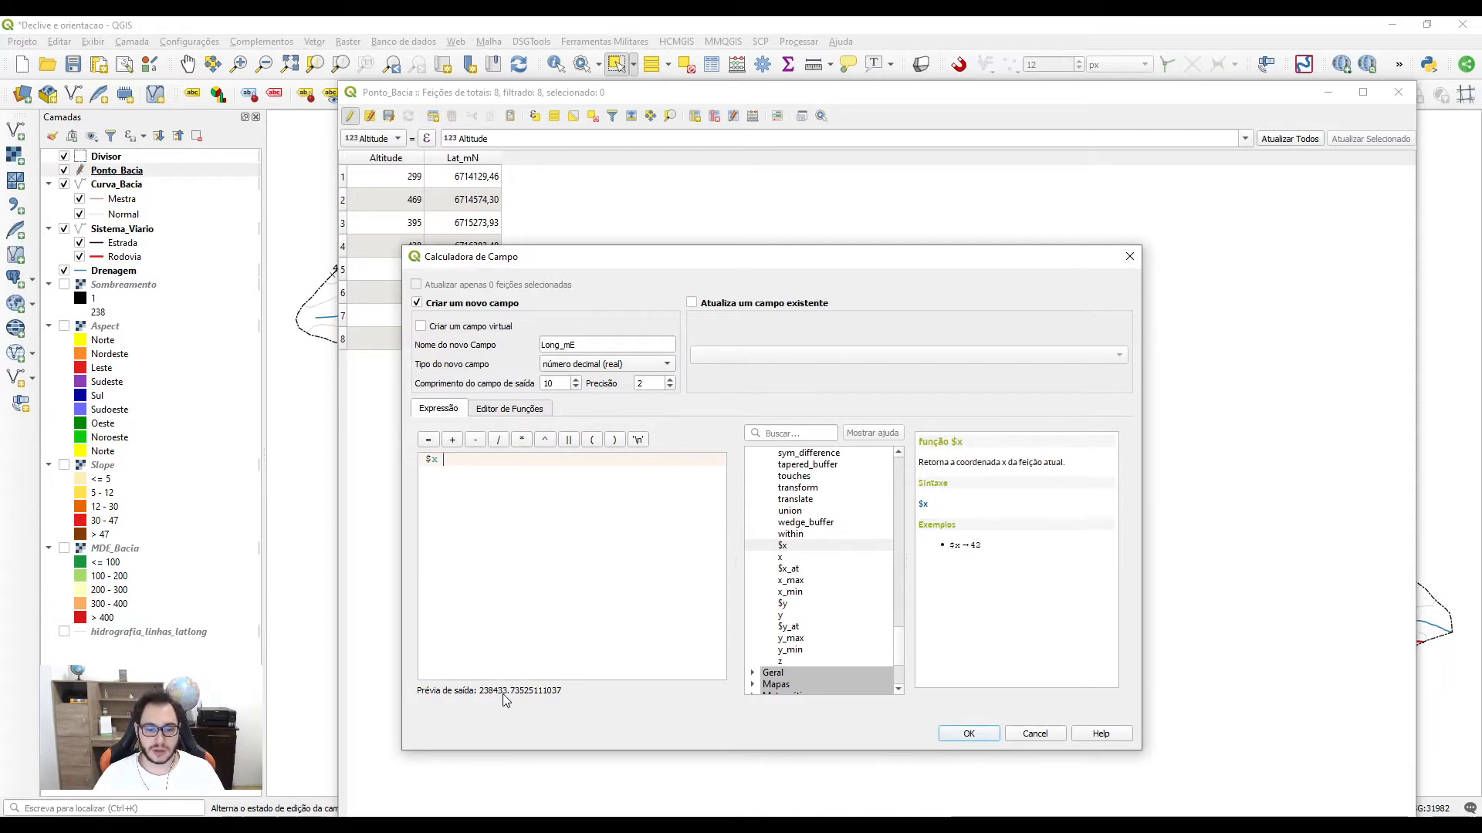
double_click(632, 381)
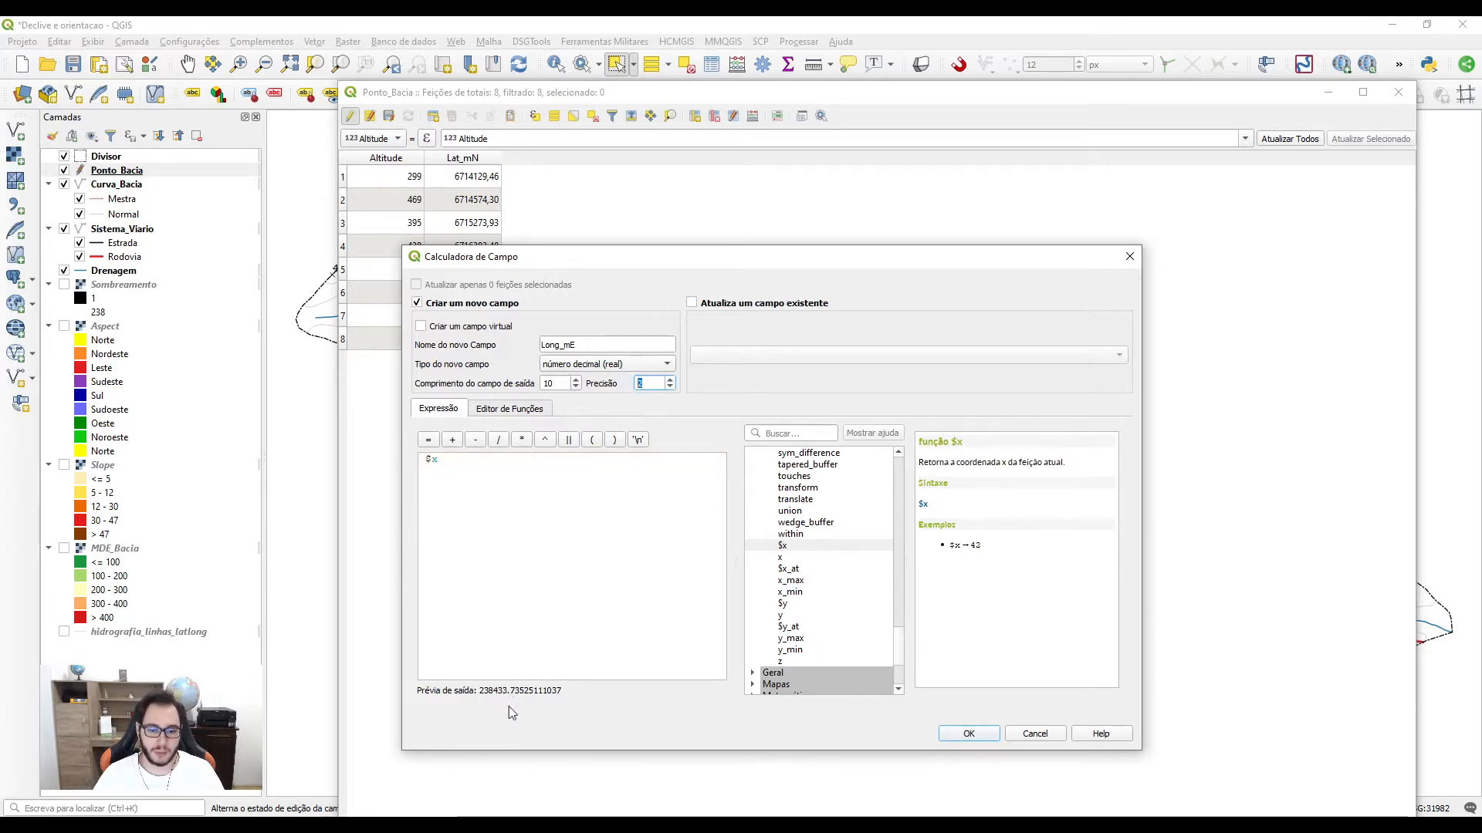
click(483, 469)
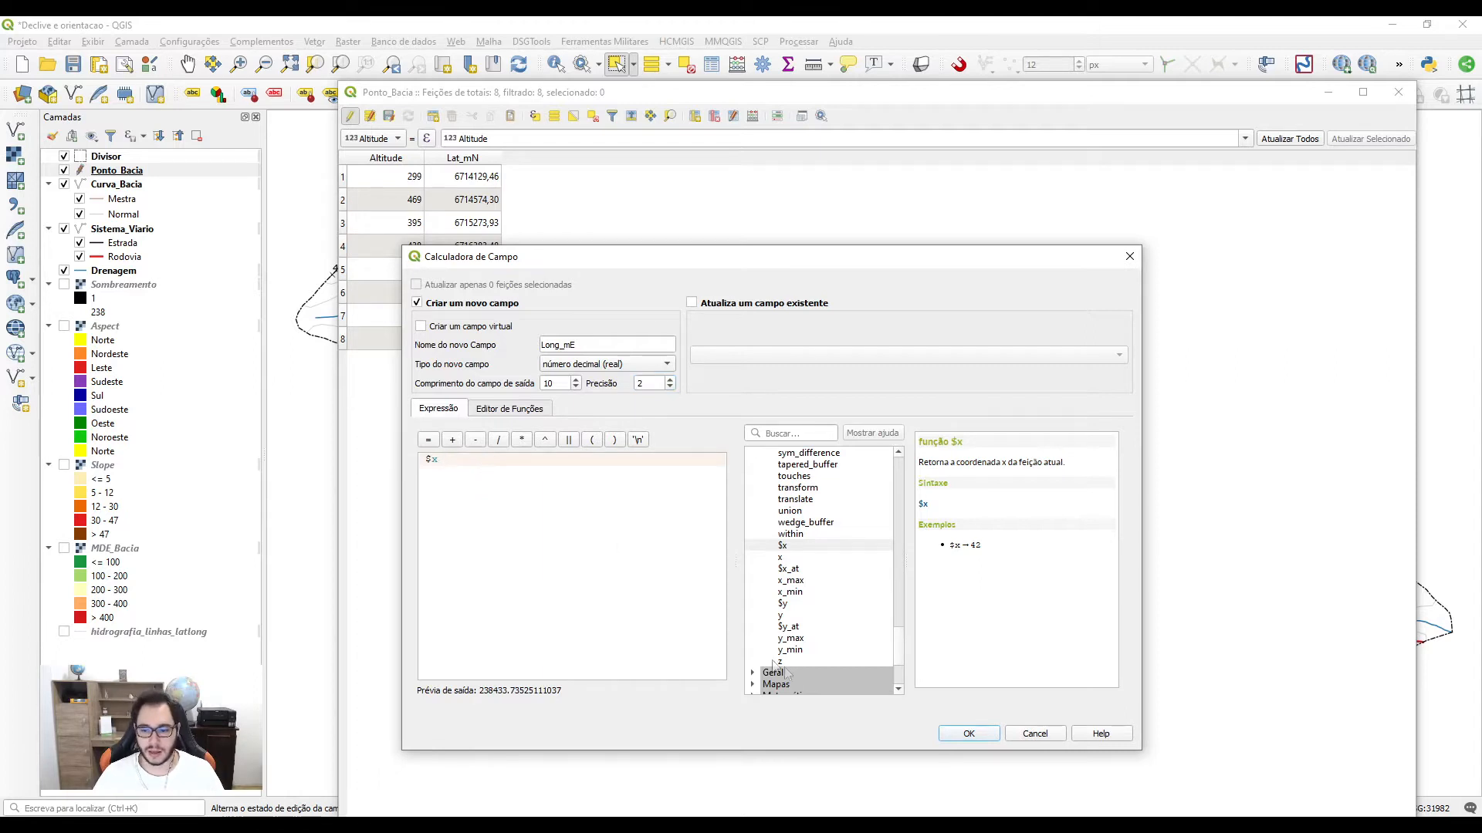
click(969, 734)
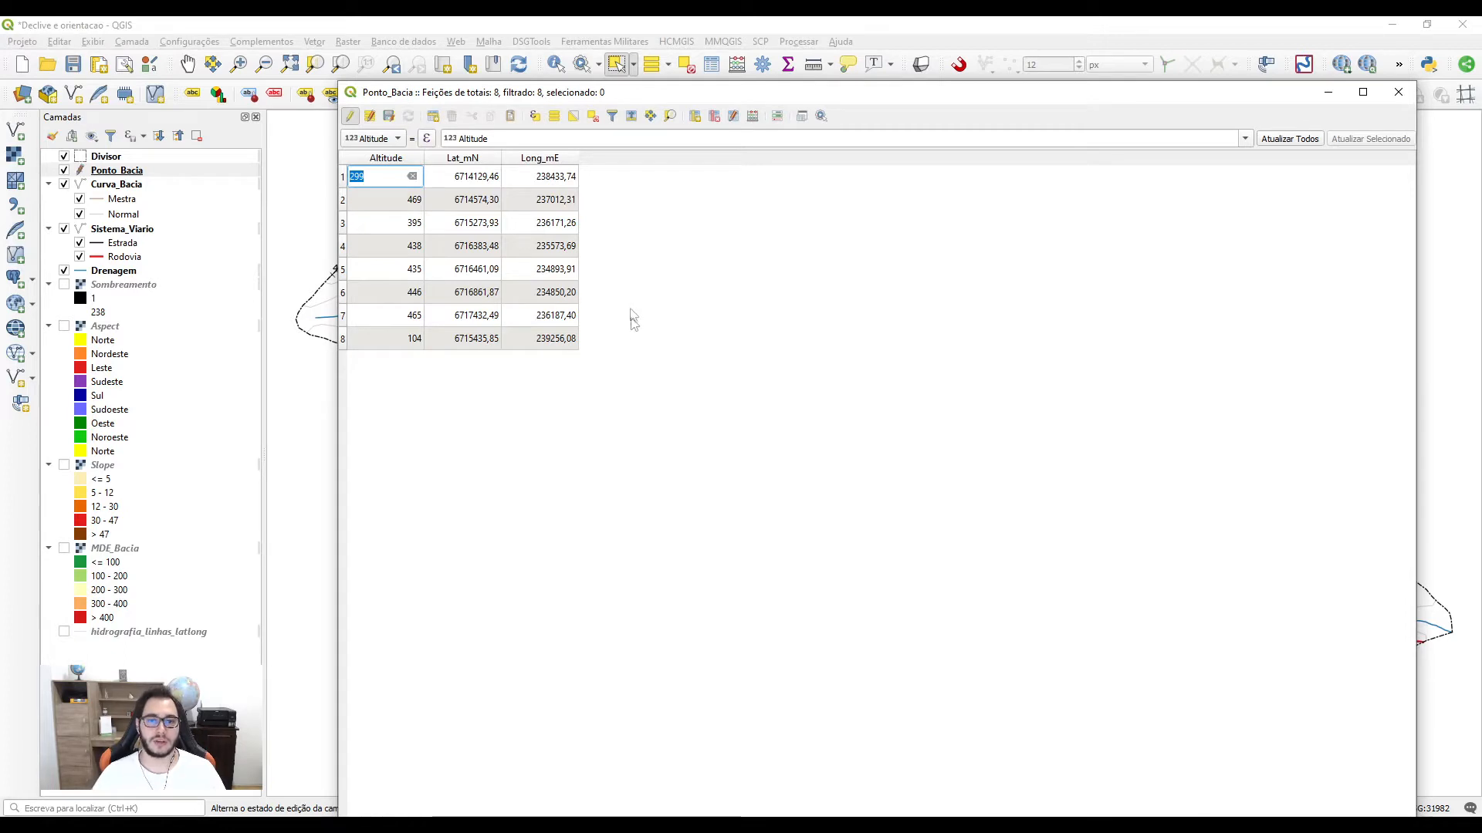
Step: Save the Ponto_Bacia edits, turn off editing and close the attribute table
click(393, 121)
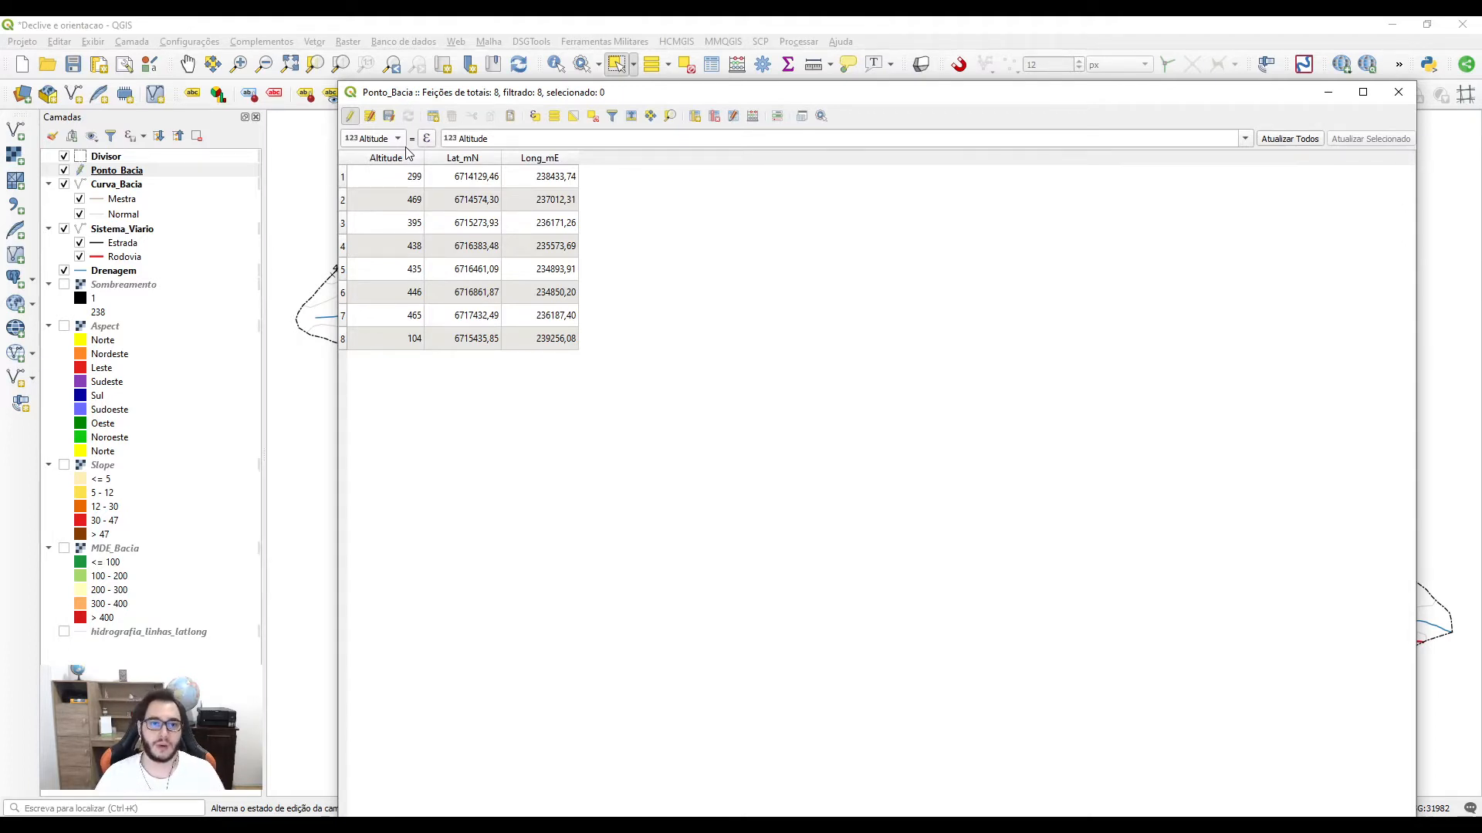
click(350, 116)
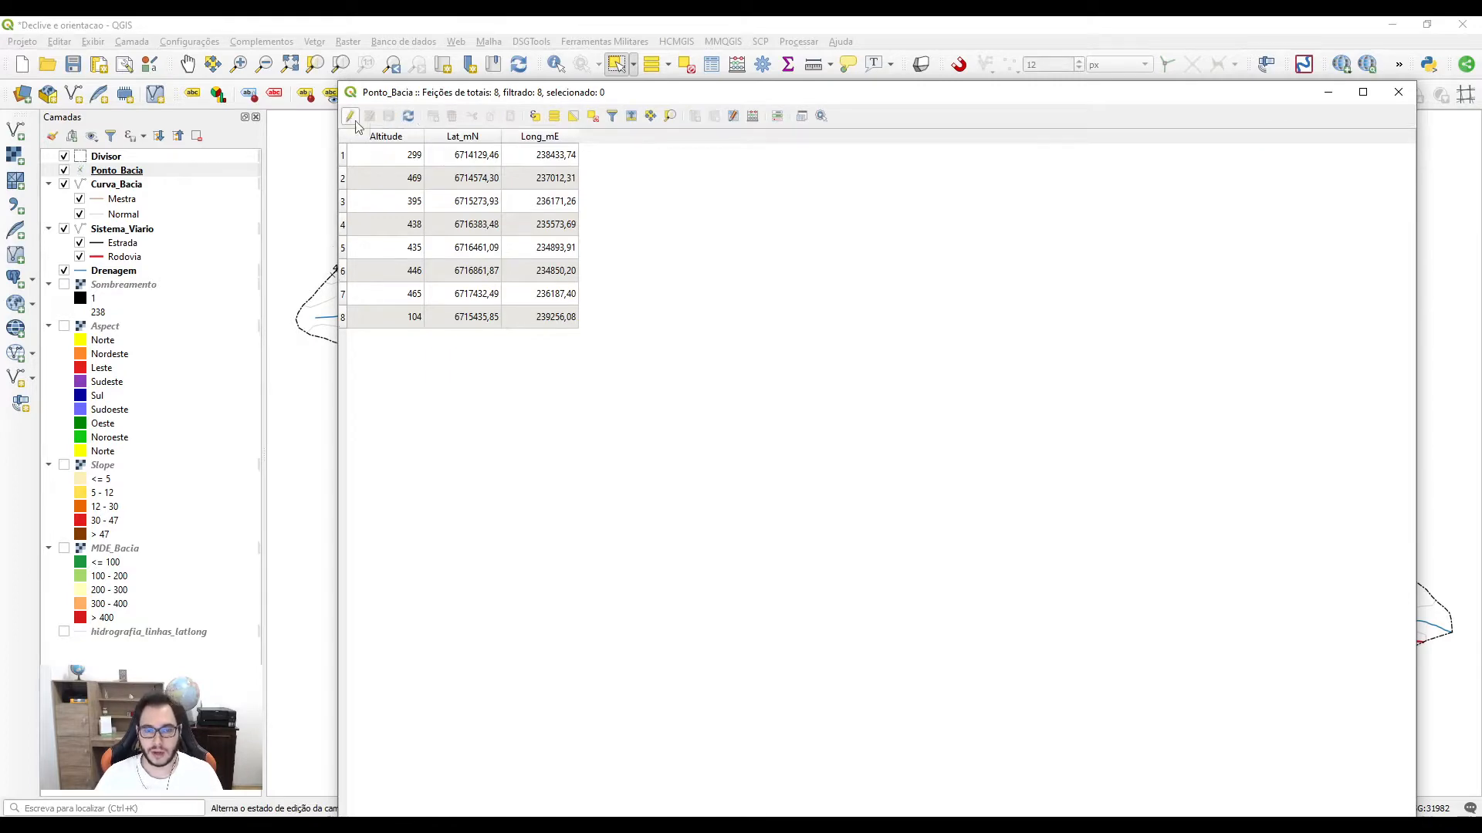
click(1399, 93)
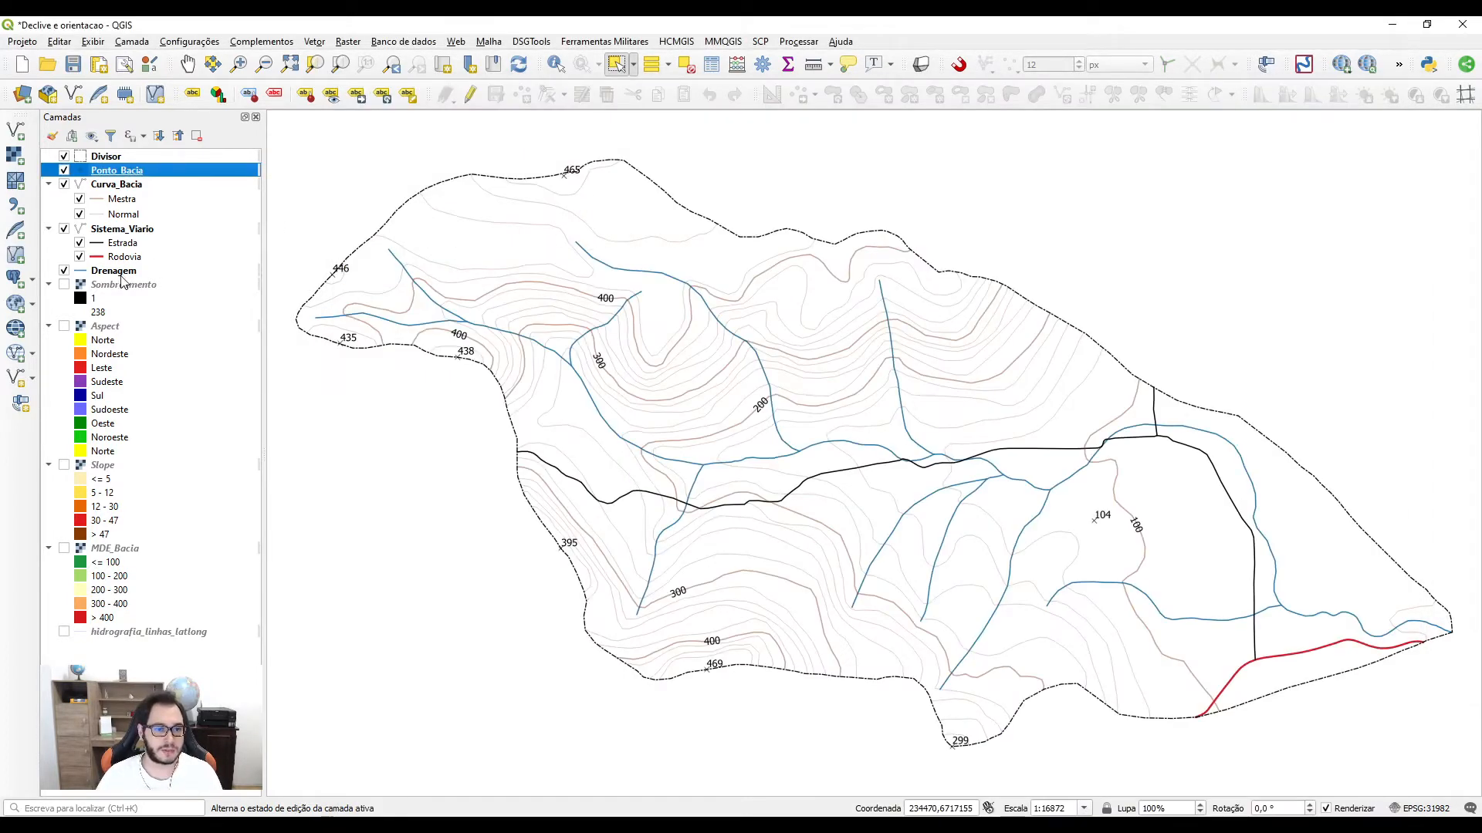
Step: Open the Sistema_Viario layer's attribute table sorted by Tipo and enable editing
click(125, 231)
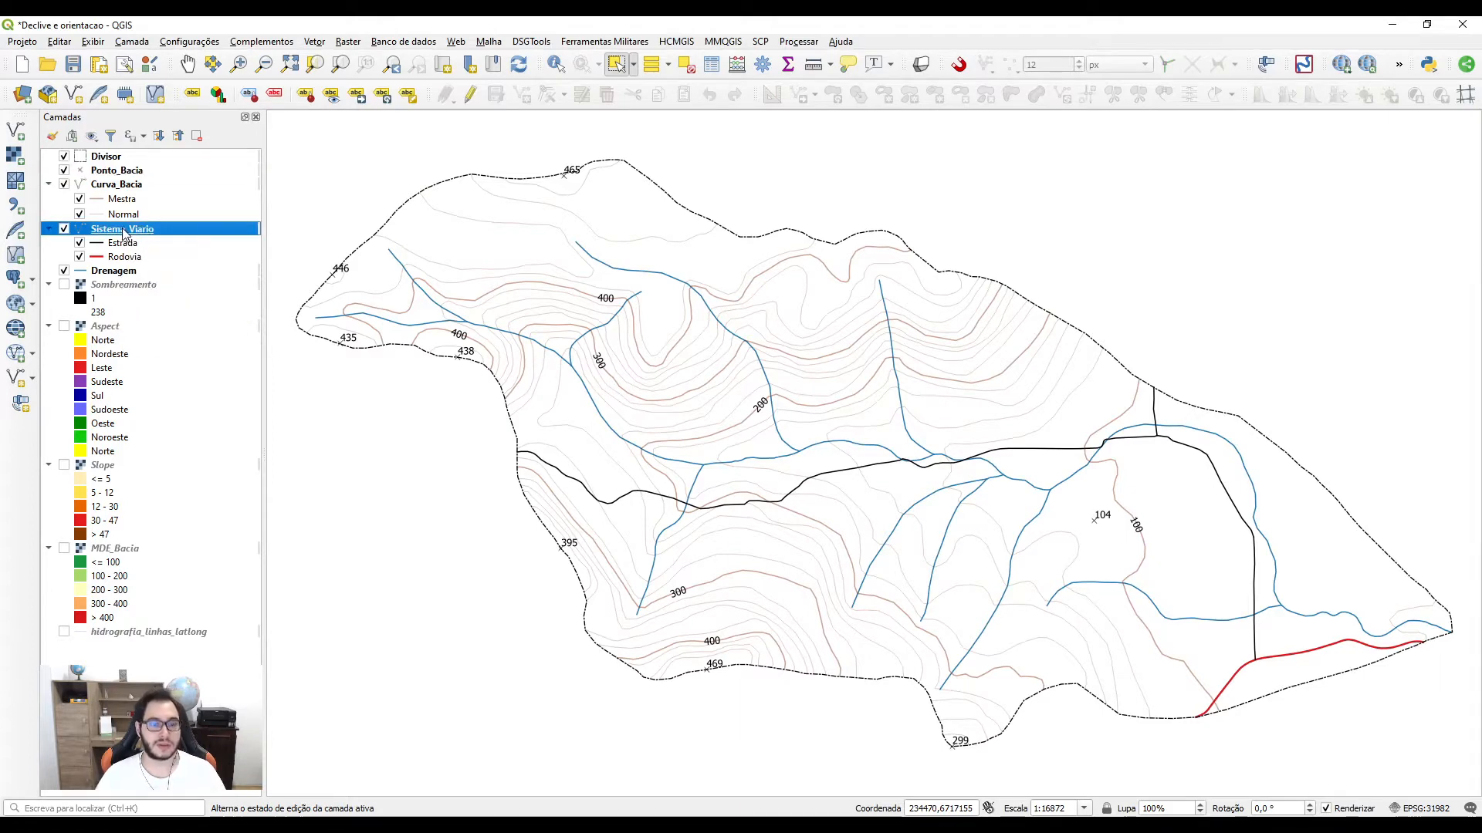
right_click(124, 231)
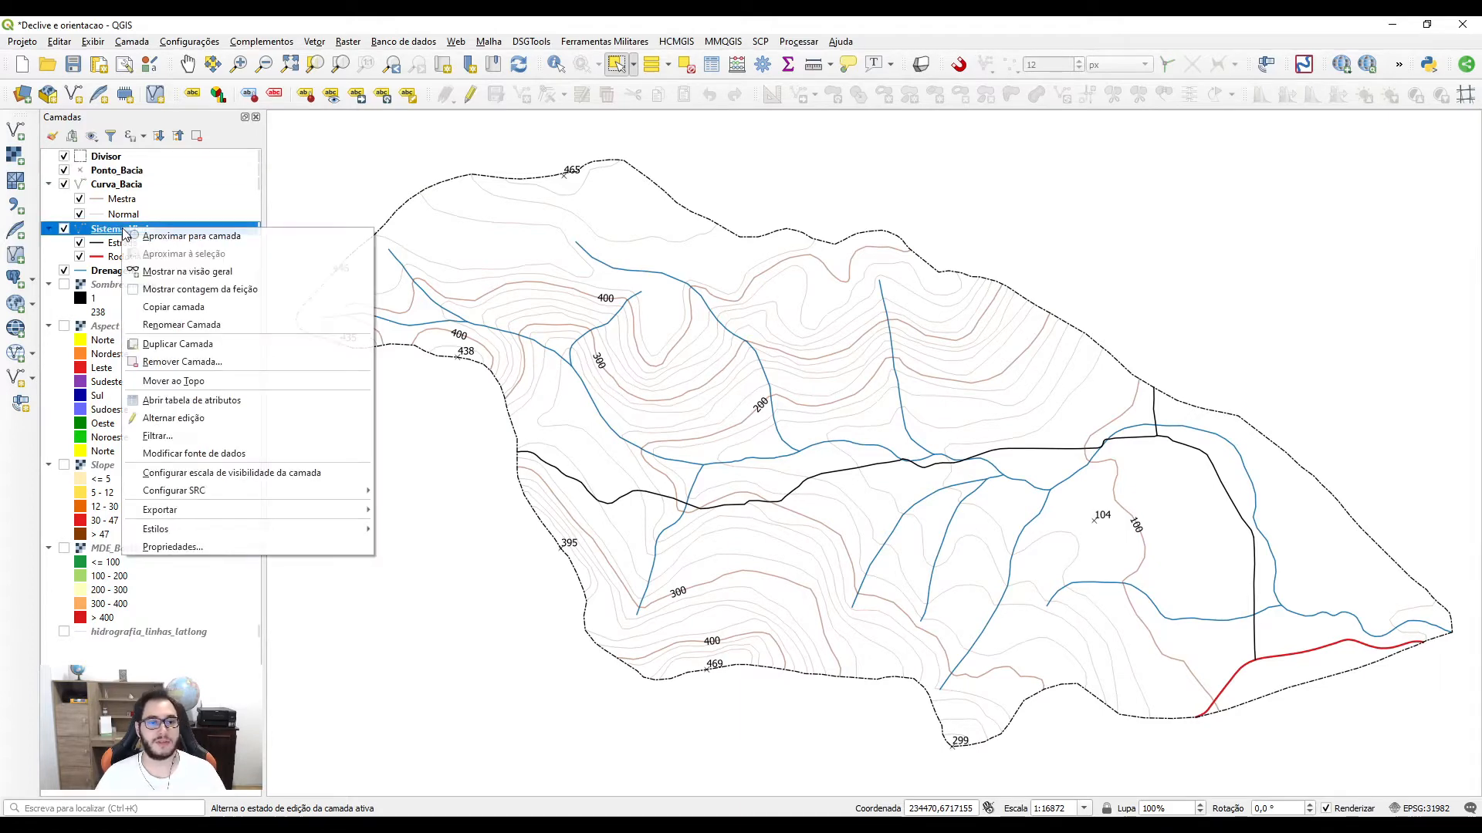
click(199, 401)
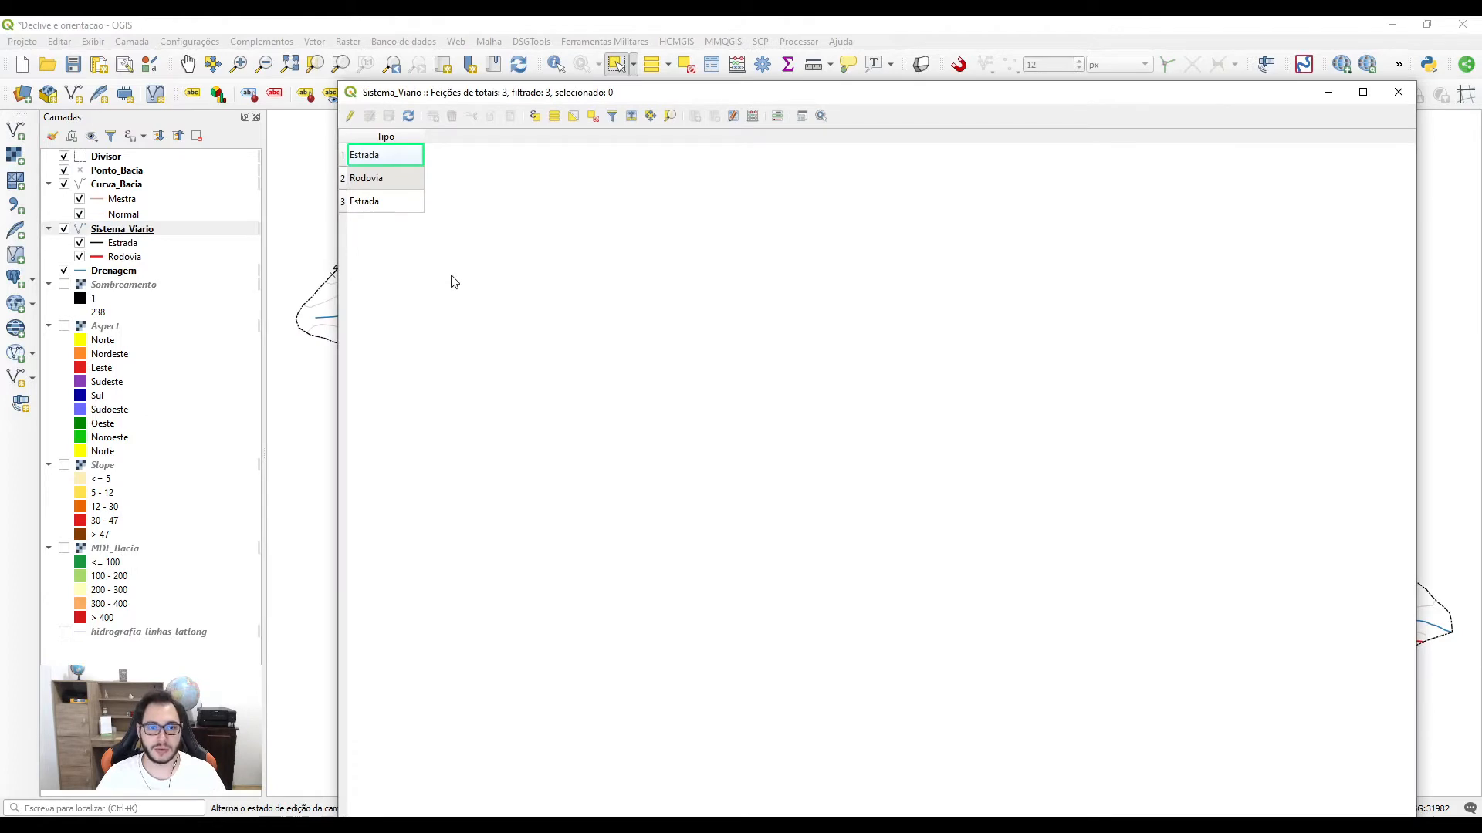
click(379, 138)
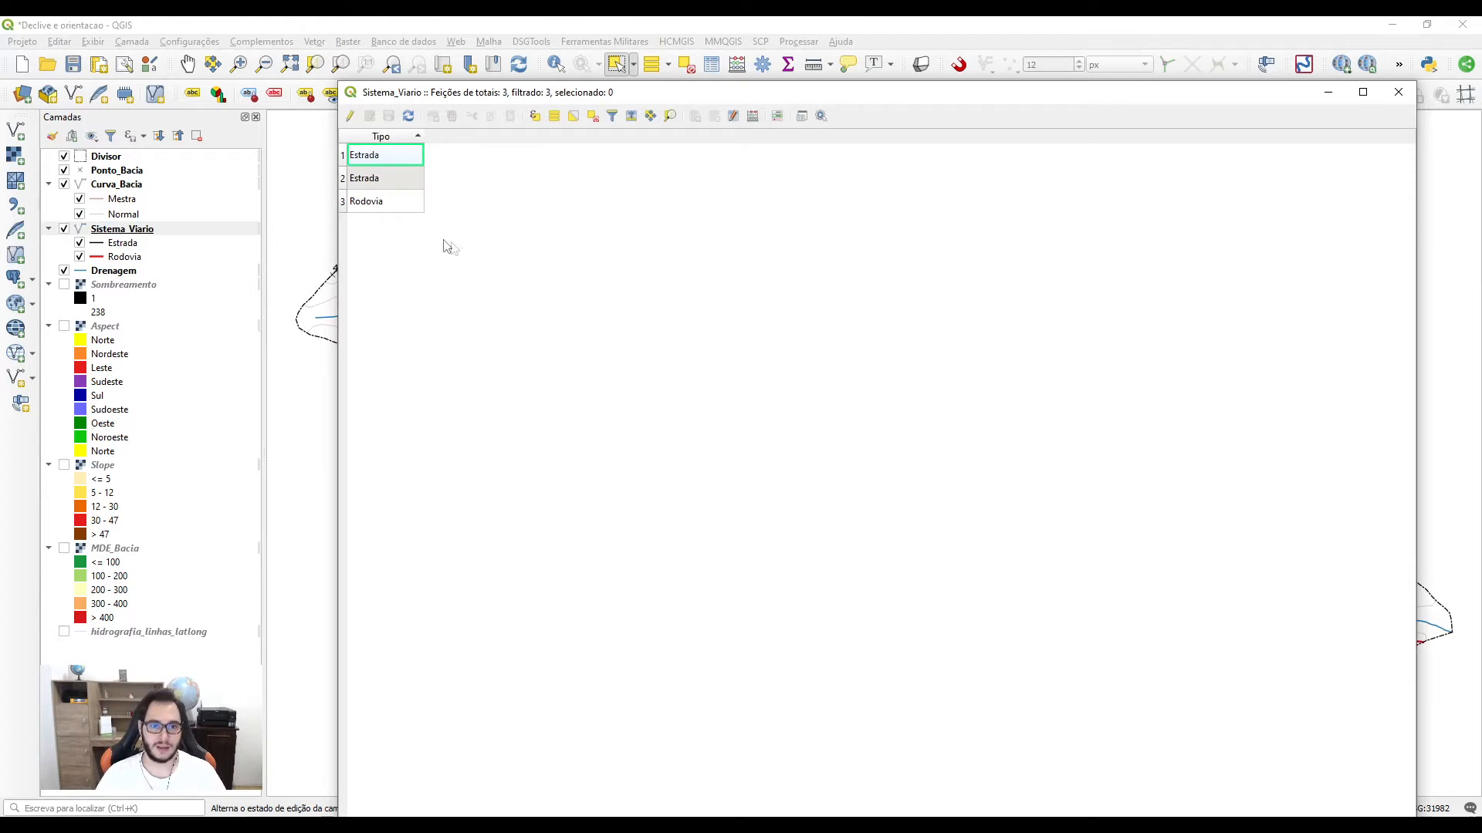
click(351, 115)
Step: Set up a new field in the Field Calculator named Comprim_m, with decimal number (real) type and precision 2
click(670, 98)
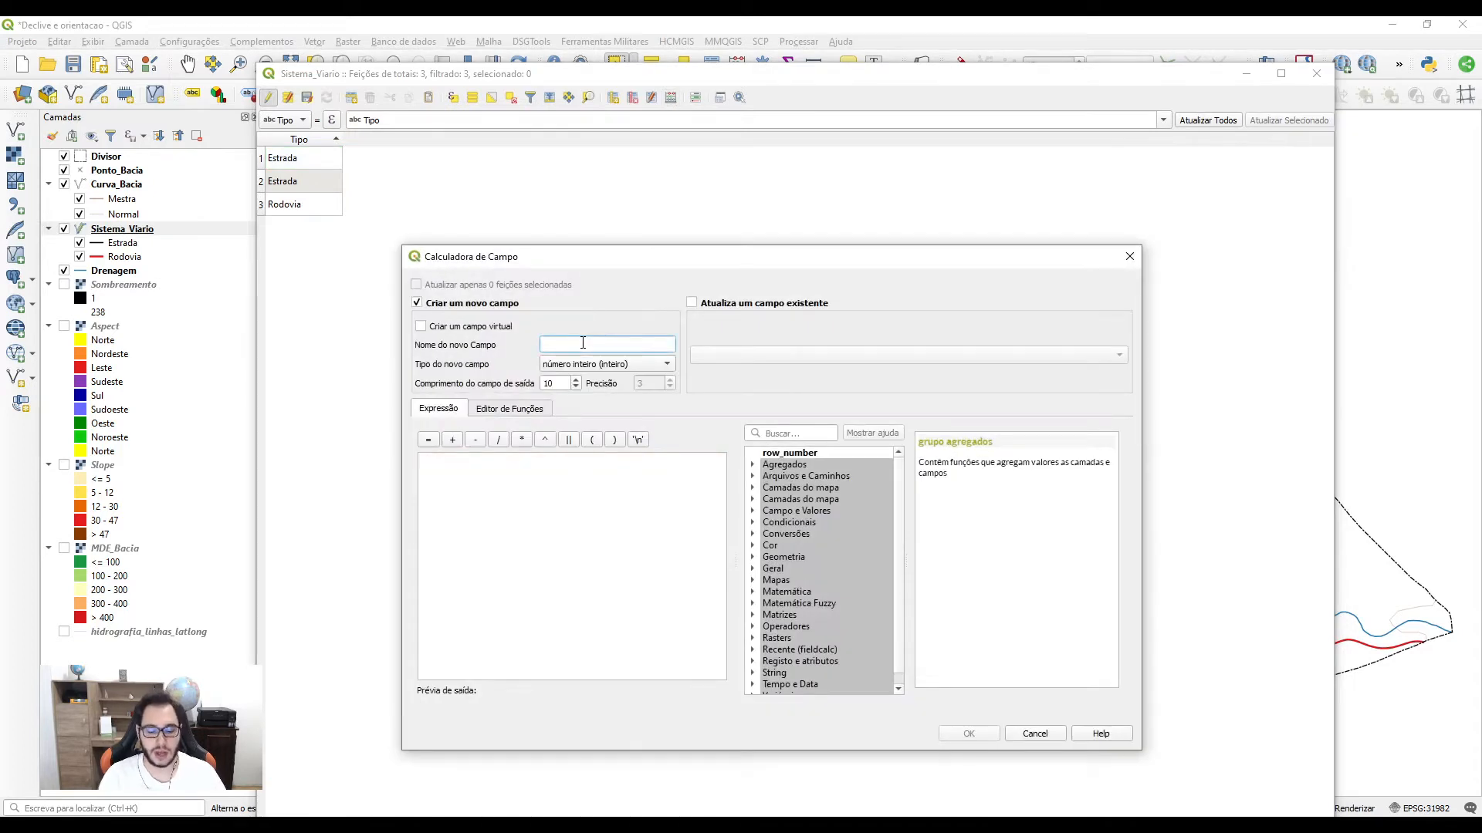
text(comprim_m)
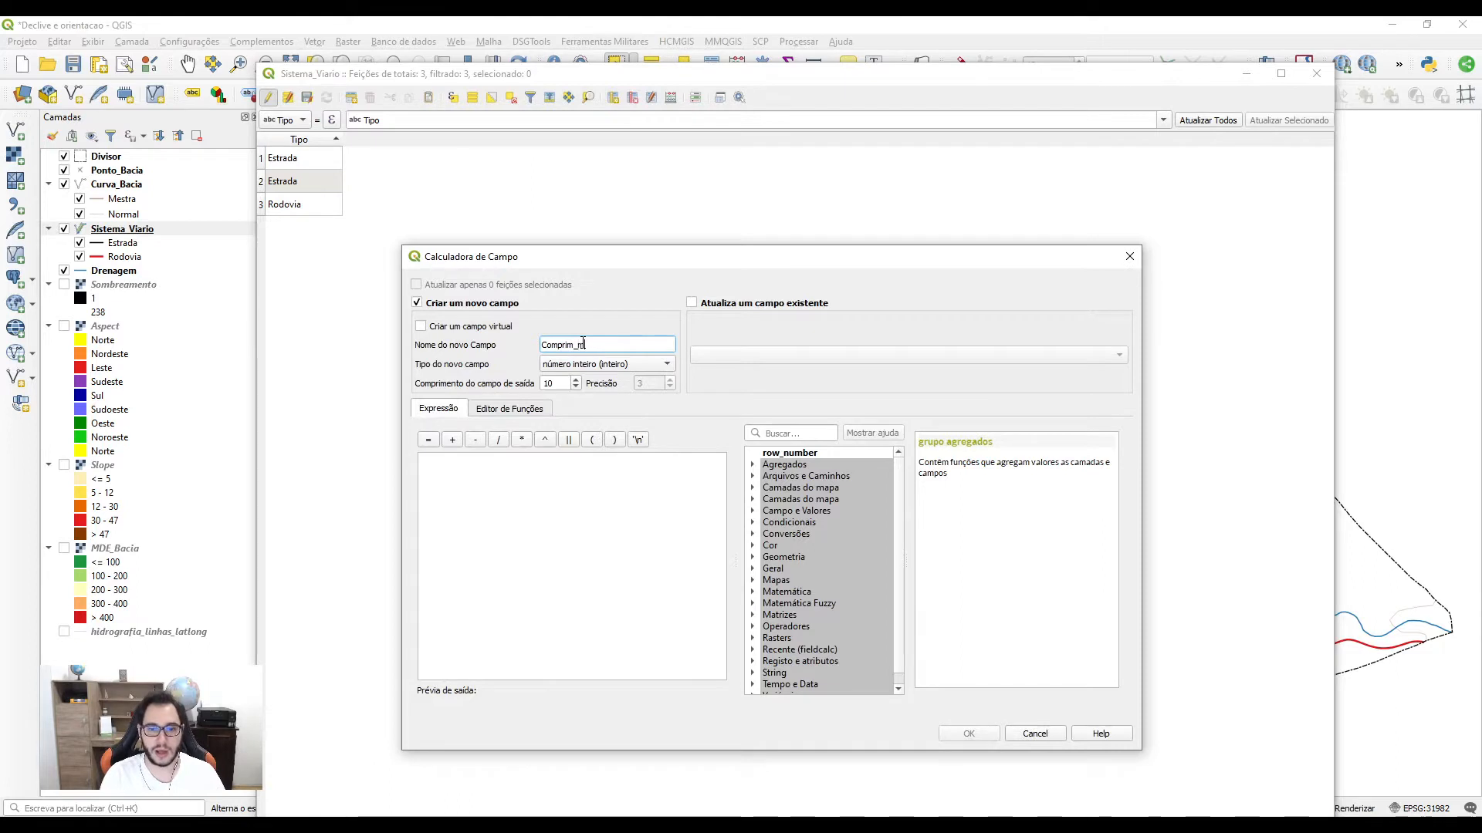
click(594, 361)
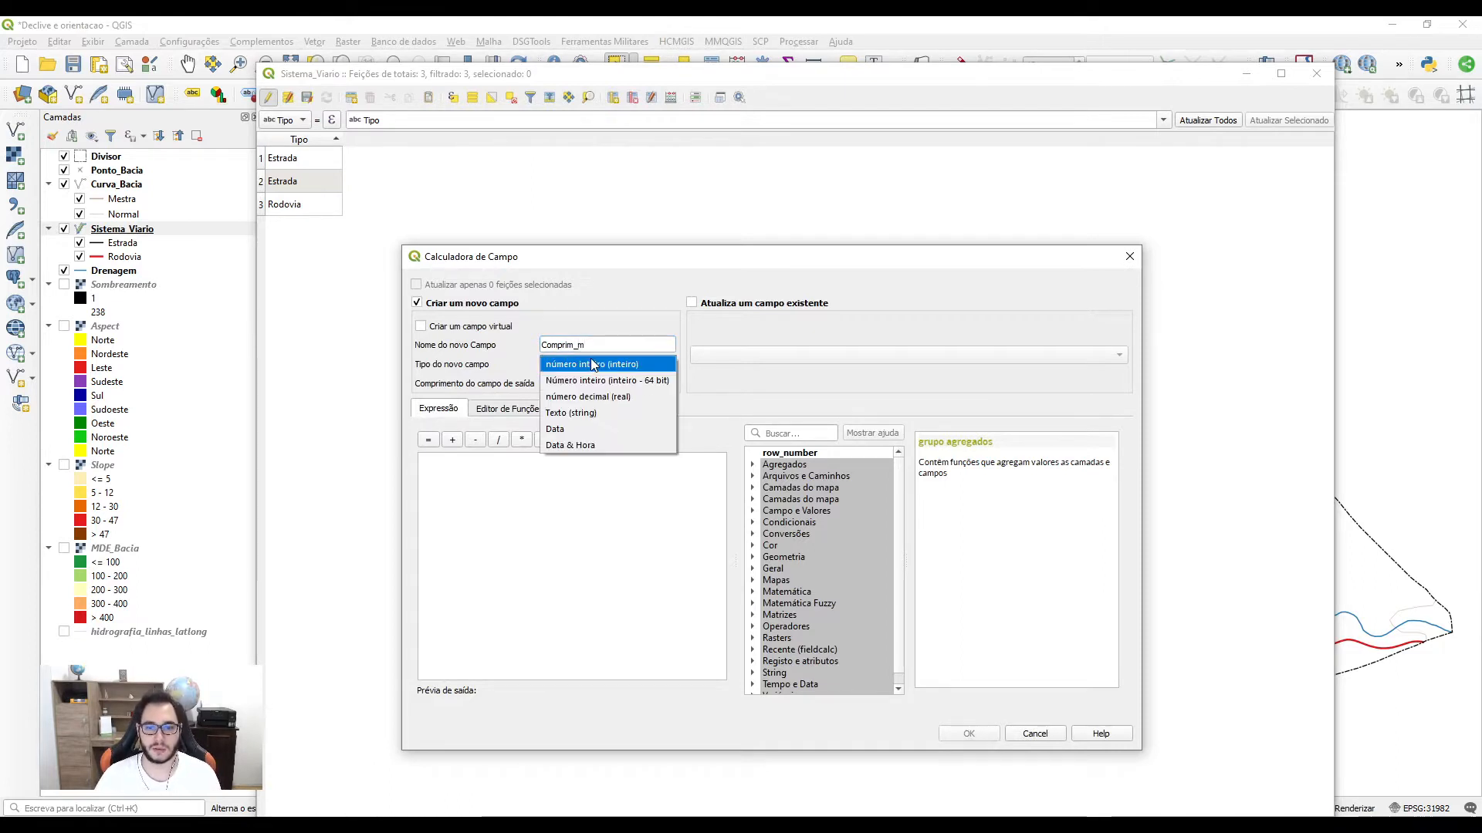
click(608, 391)
double_click(639, 384)
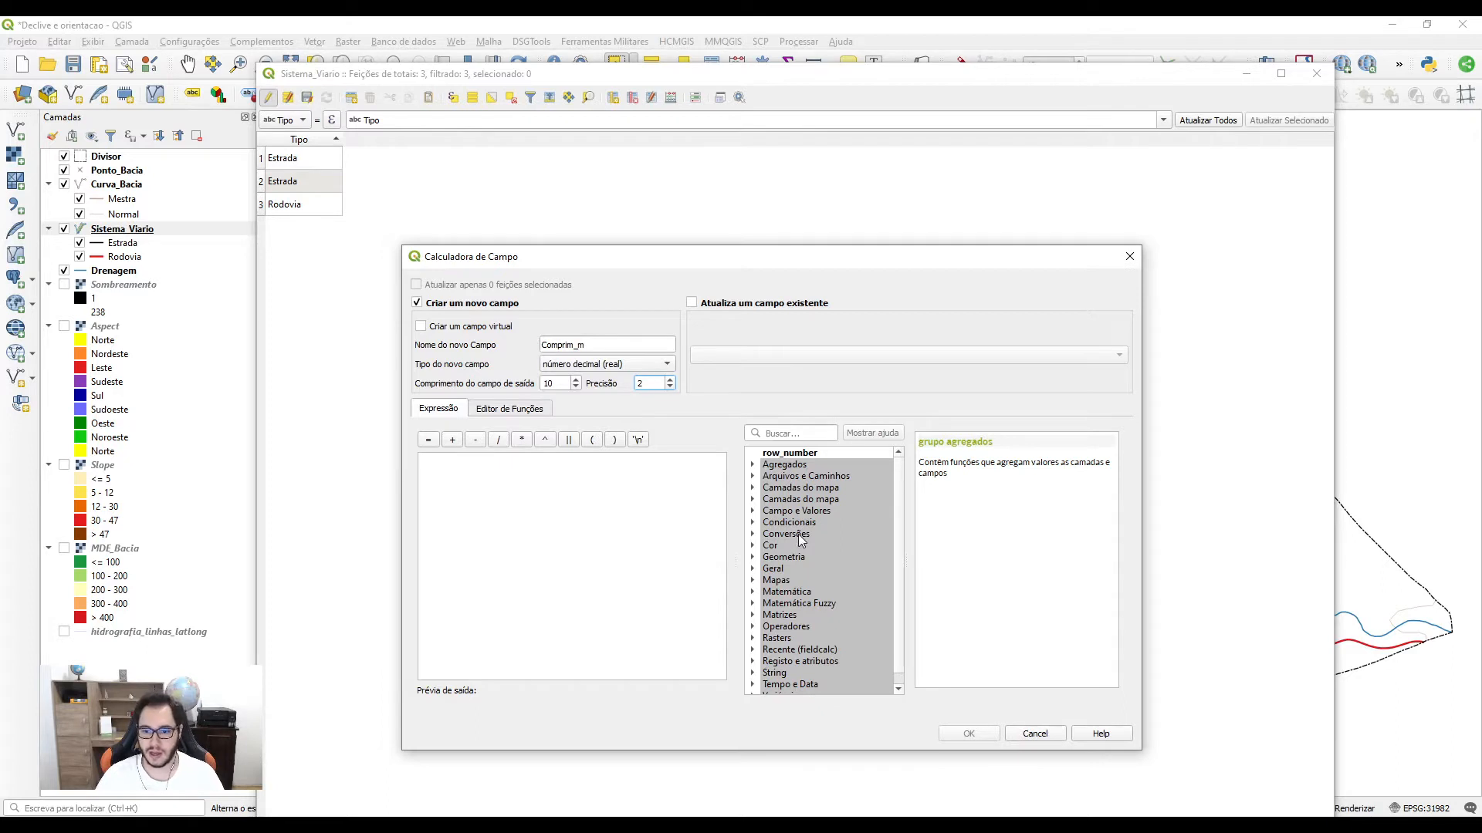
Step: Use the geometry function $length as the expression and create the Comprim_m field
double_click(786, 557)
scroll(810, 567, down, 15)
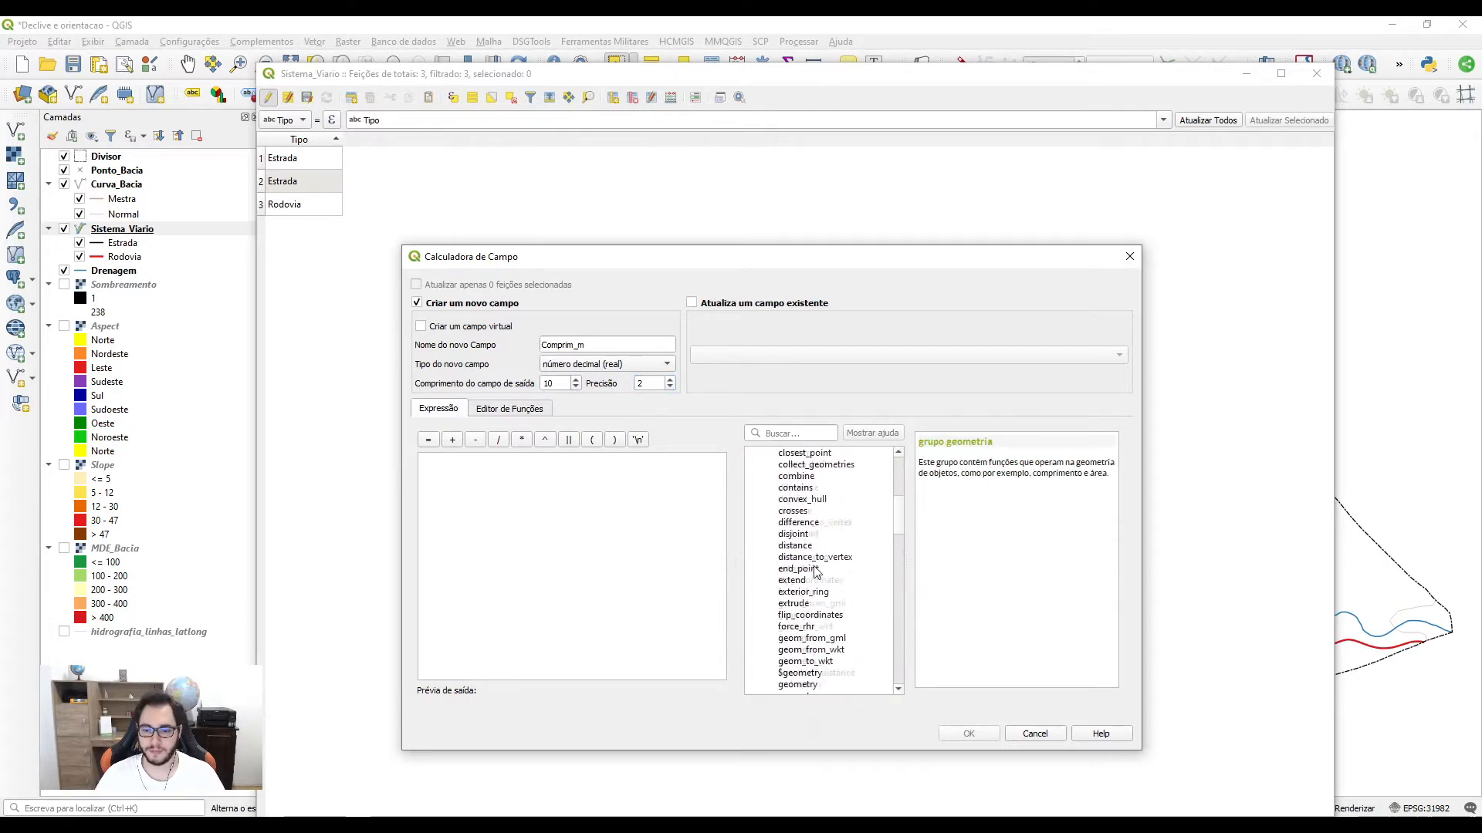
click(796, 523)
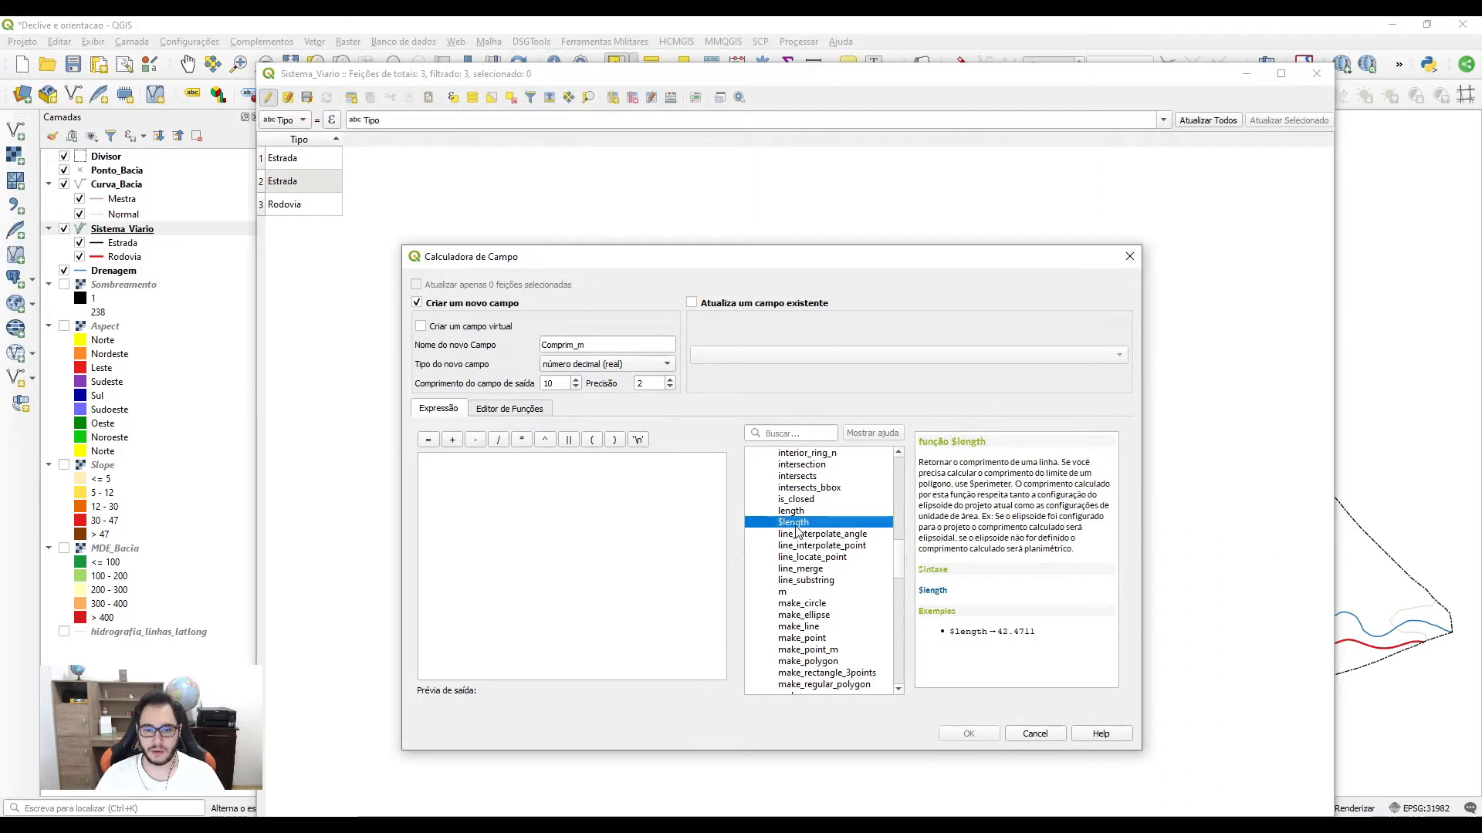
double_click(796, 525)
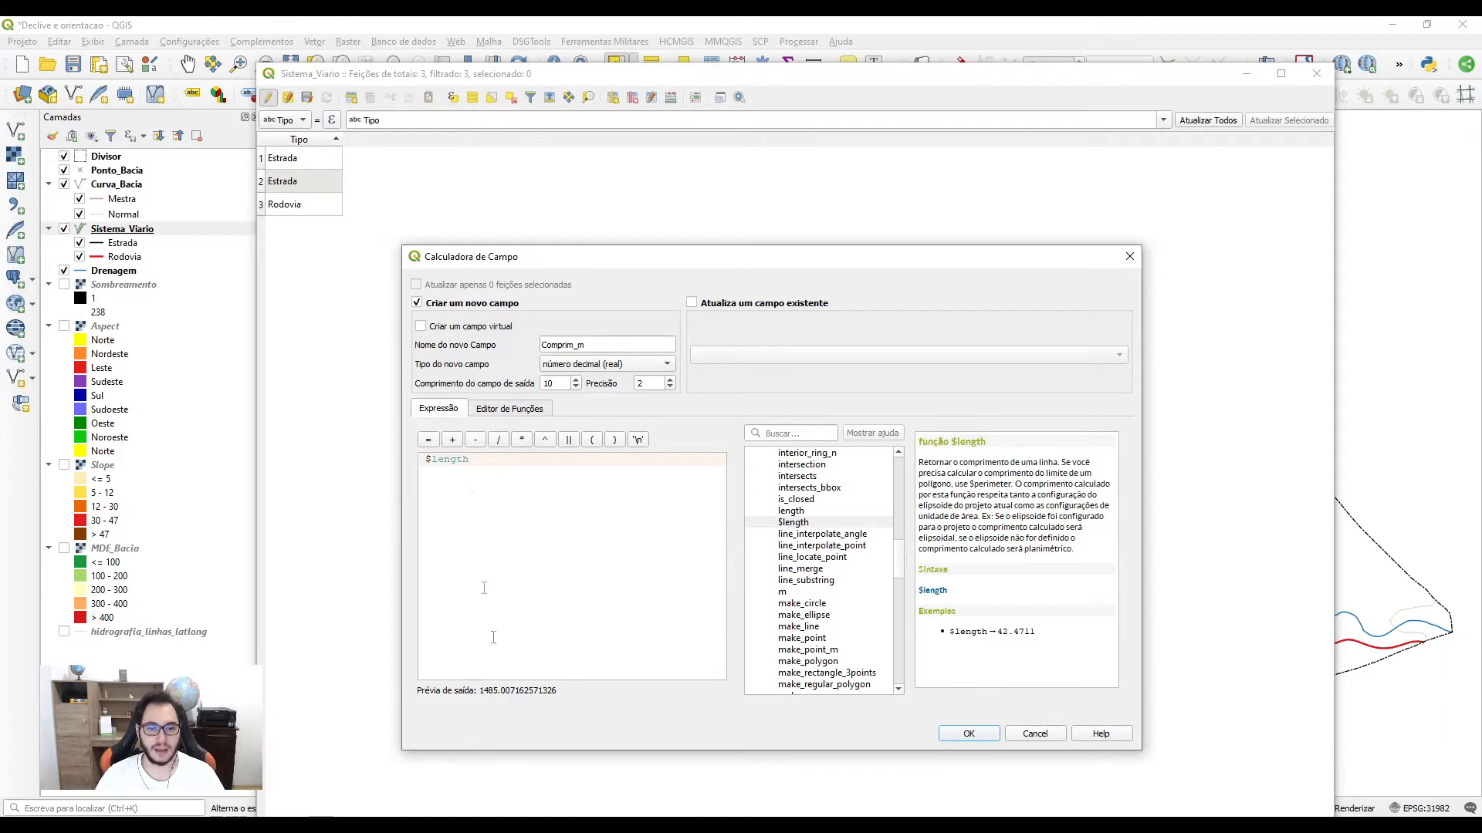
click(957, 737)
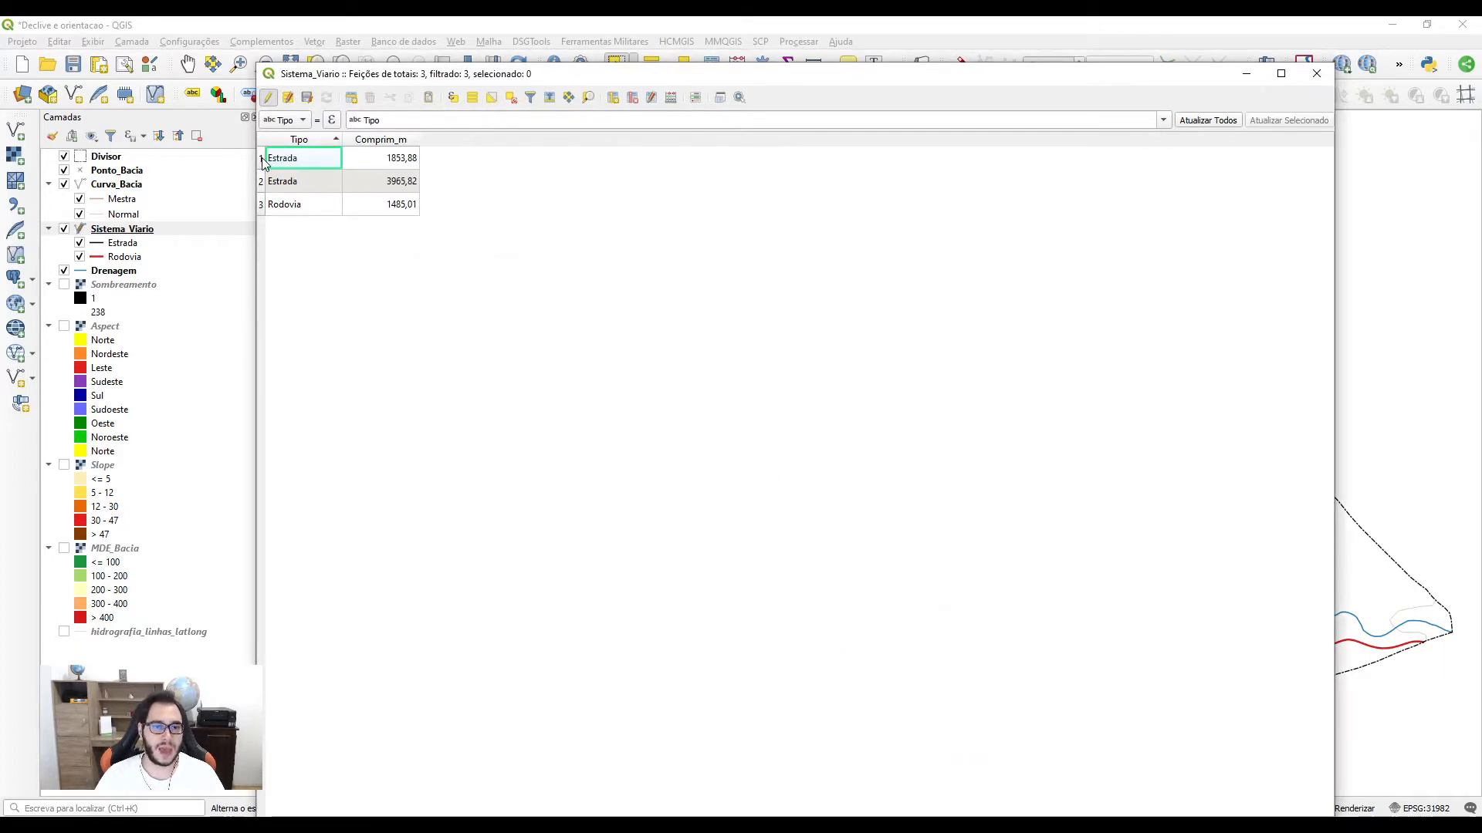
Step: Select each of the Estrada and Rodovia records in turn to examine its line on the map, and clear the selection
click(262, 159)
drag(579, 79, 677, 685)
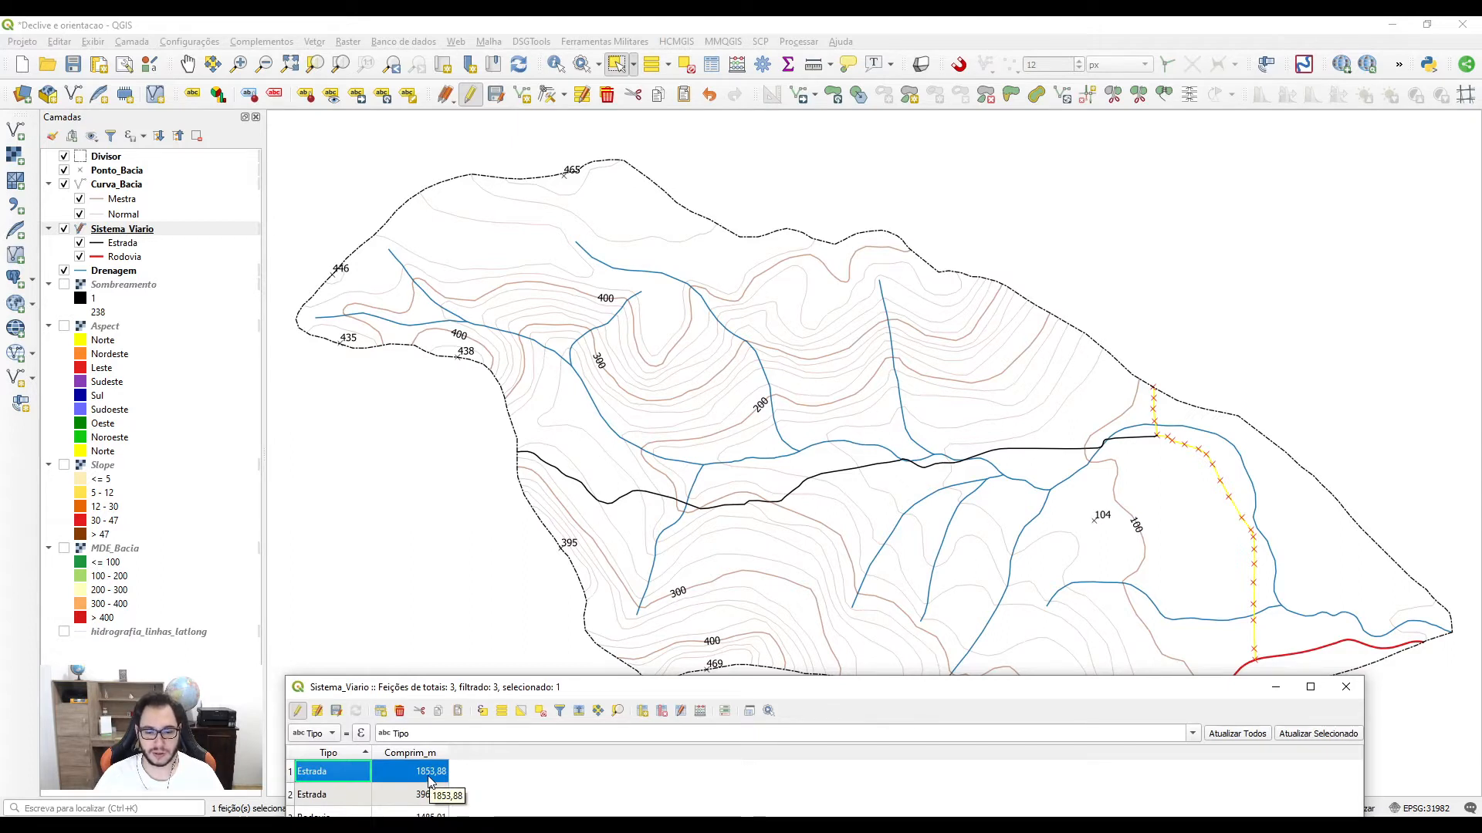
drag(502, 688, 509, 592)
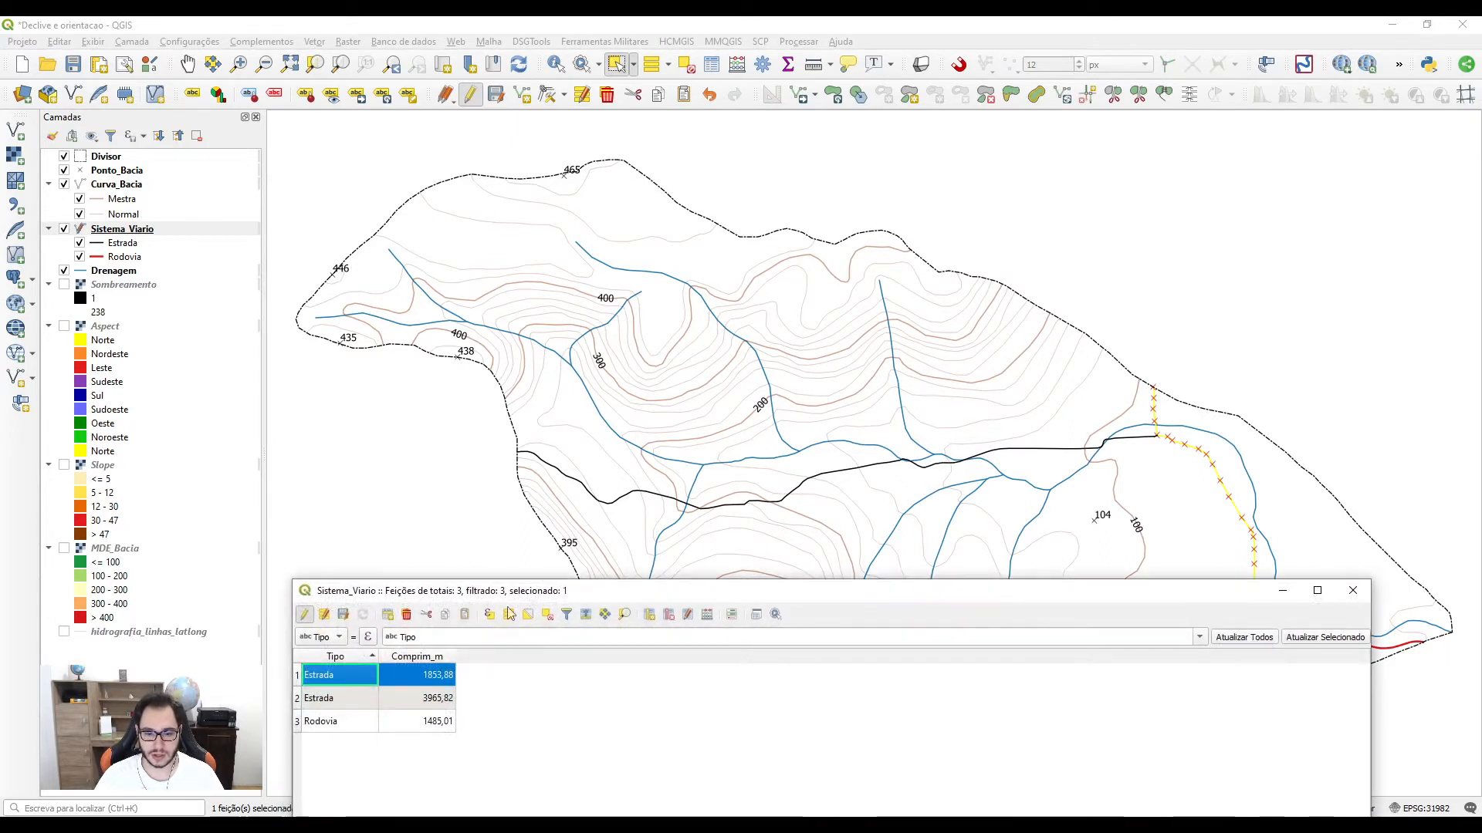
double_click(303, 704)
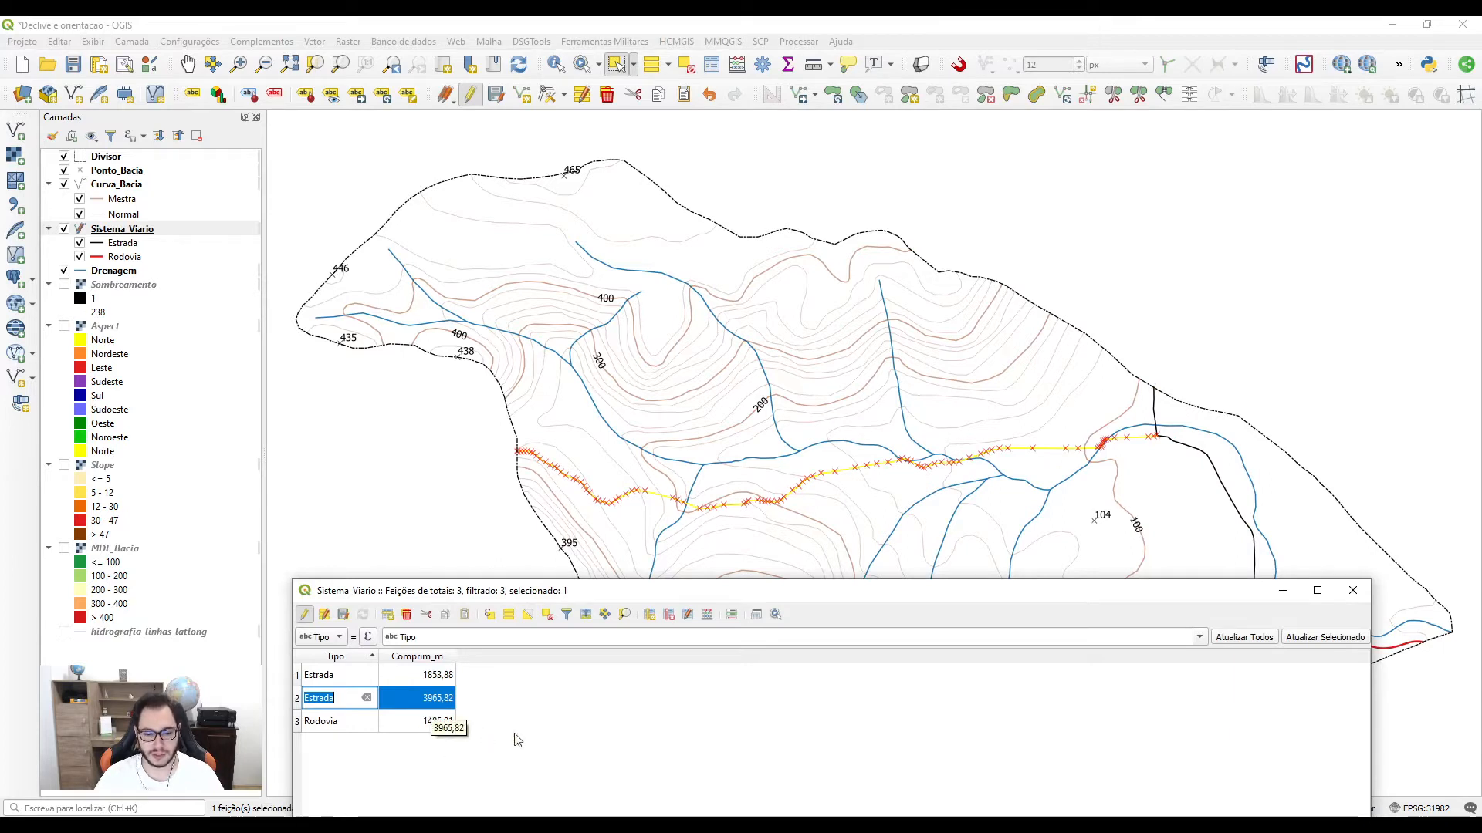
drag(597, 594, 412, 197)
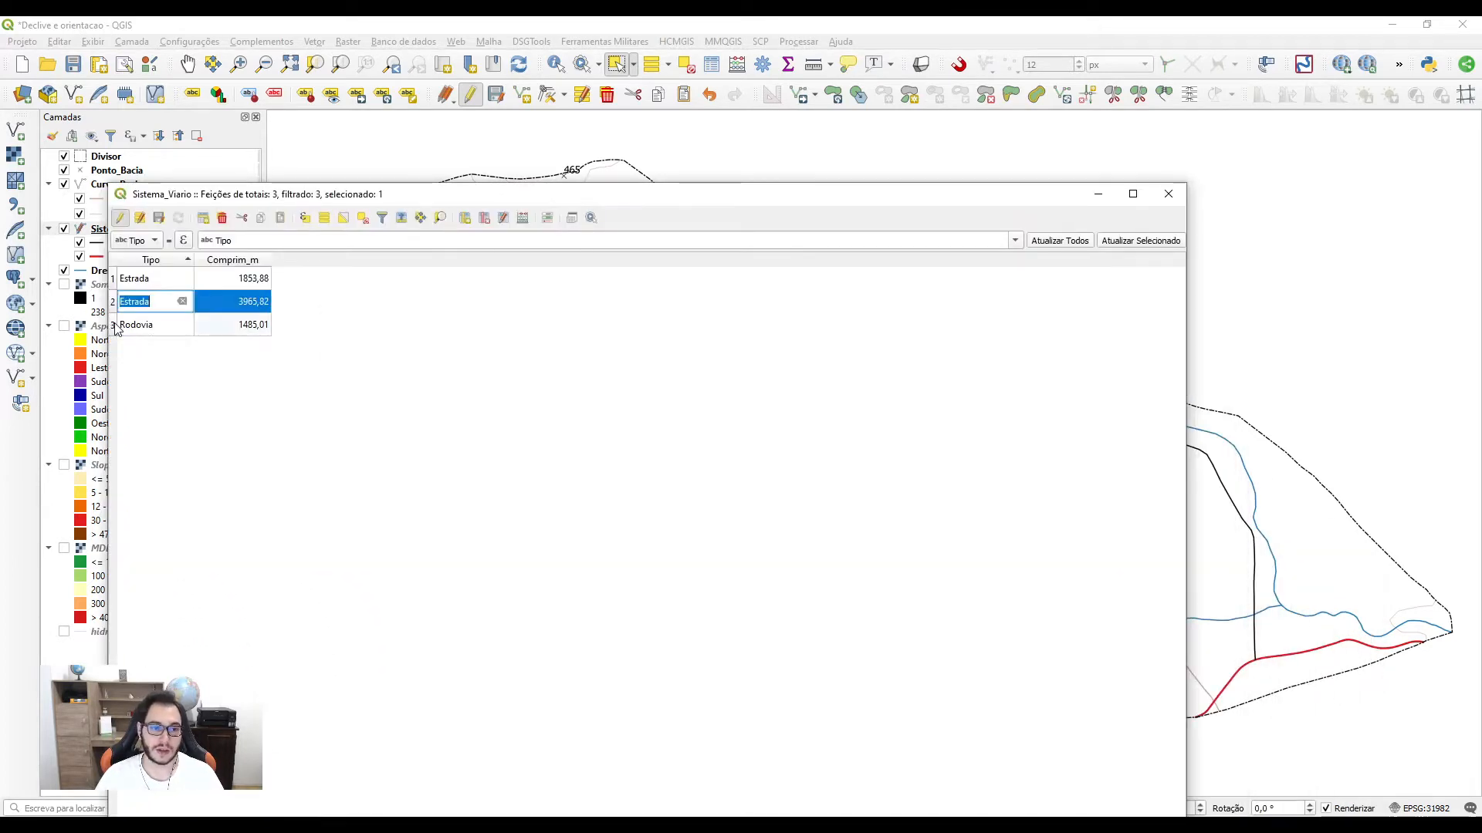
double_click(139, 324)
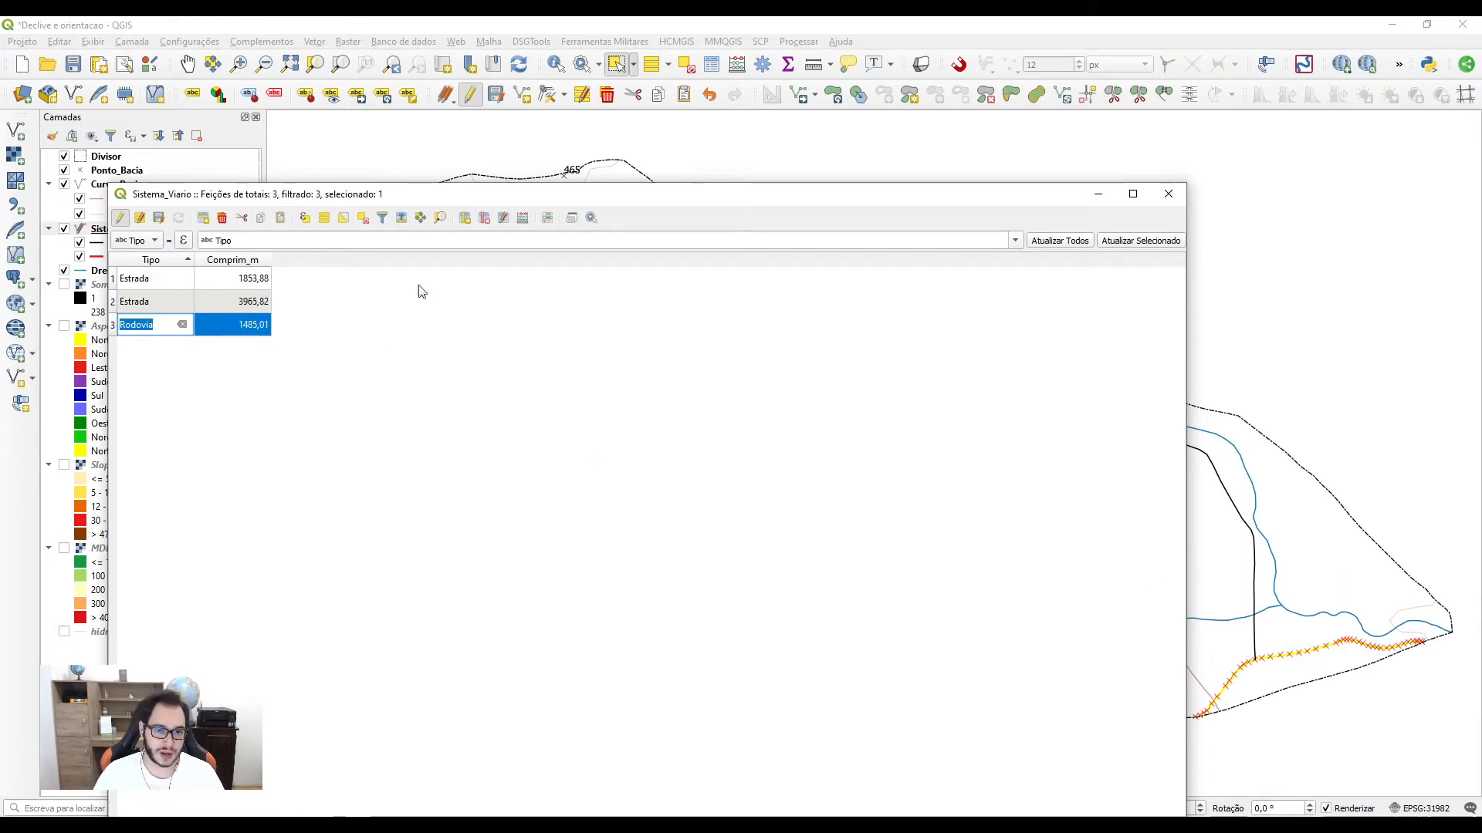
click(364, 220)
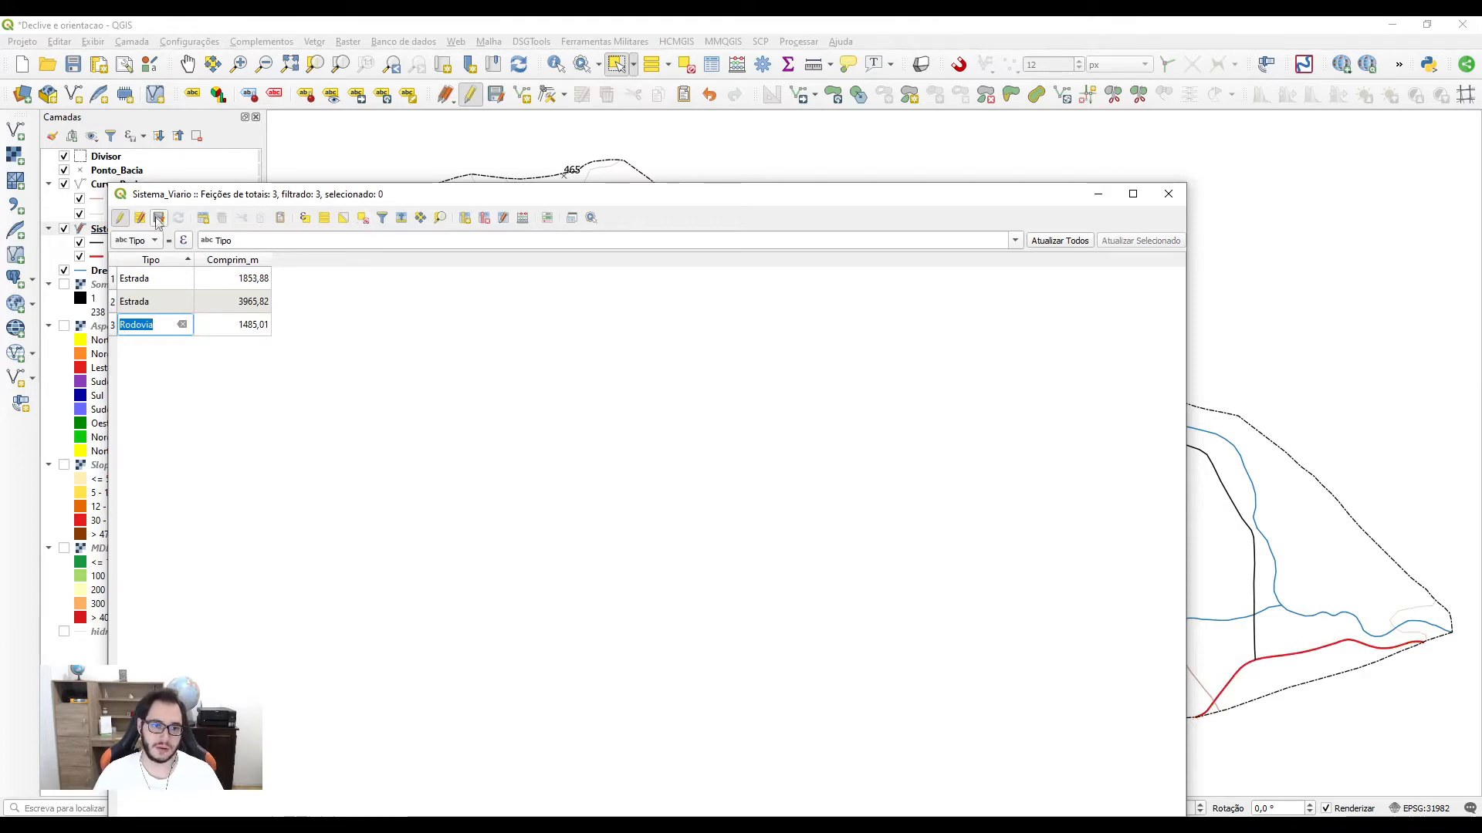
Step: Set up a new Sistema_Viario field in the Field Calculator named Comprim_km, with decimal number (real) type and precision 4
click(523, 218)
click(530, 316)
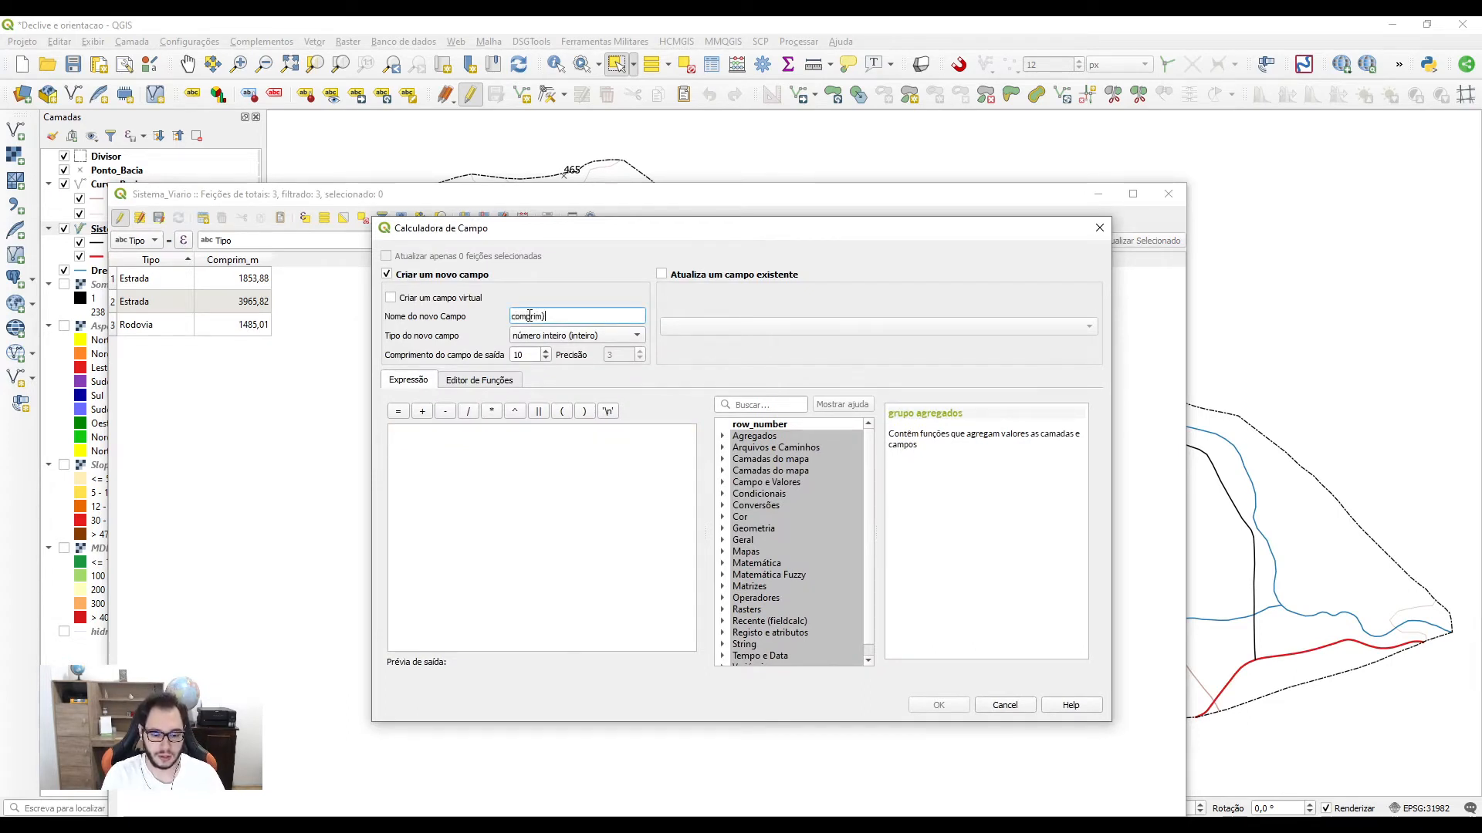
text(comprim_km)
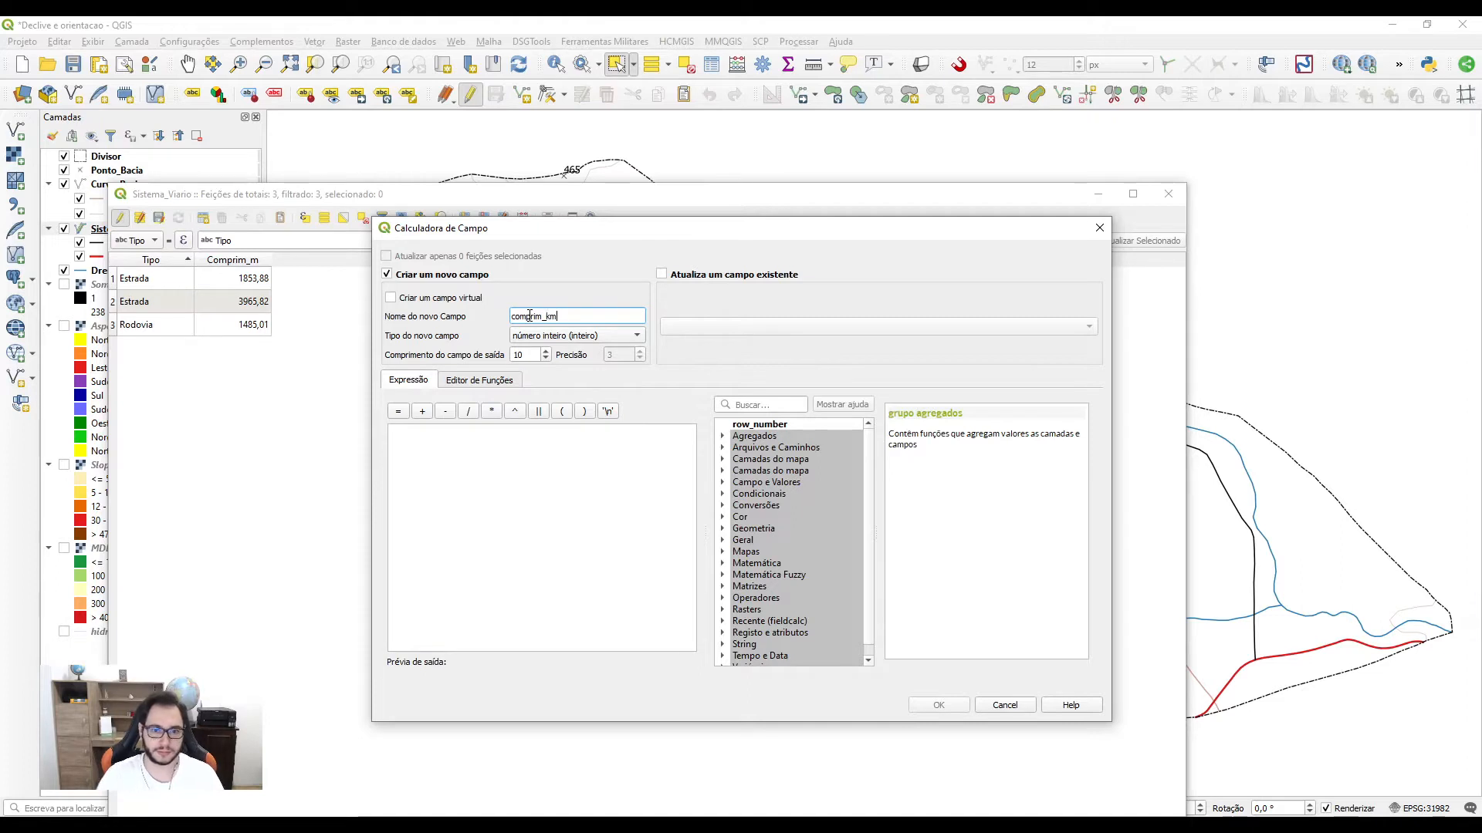
key(Delete)
text(C)
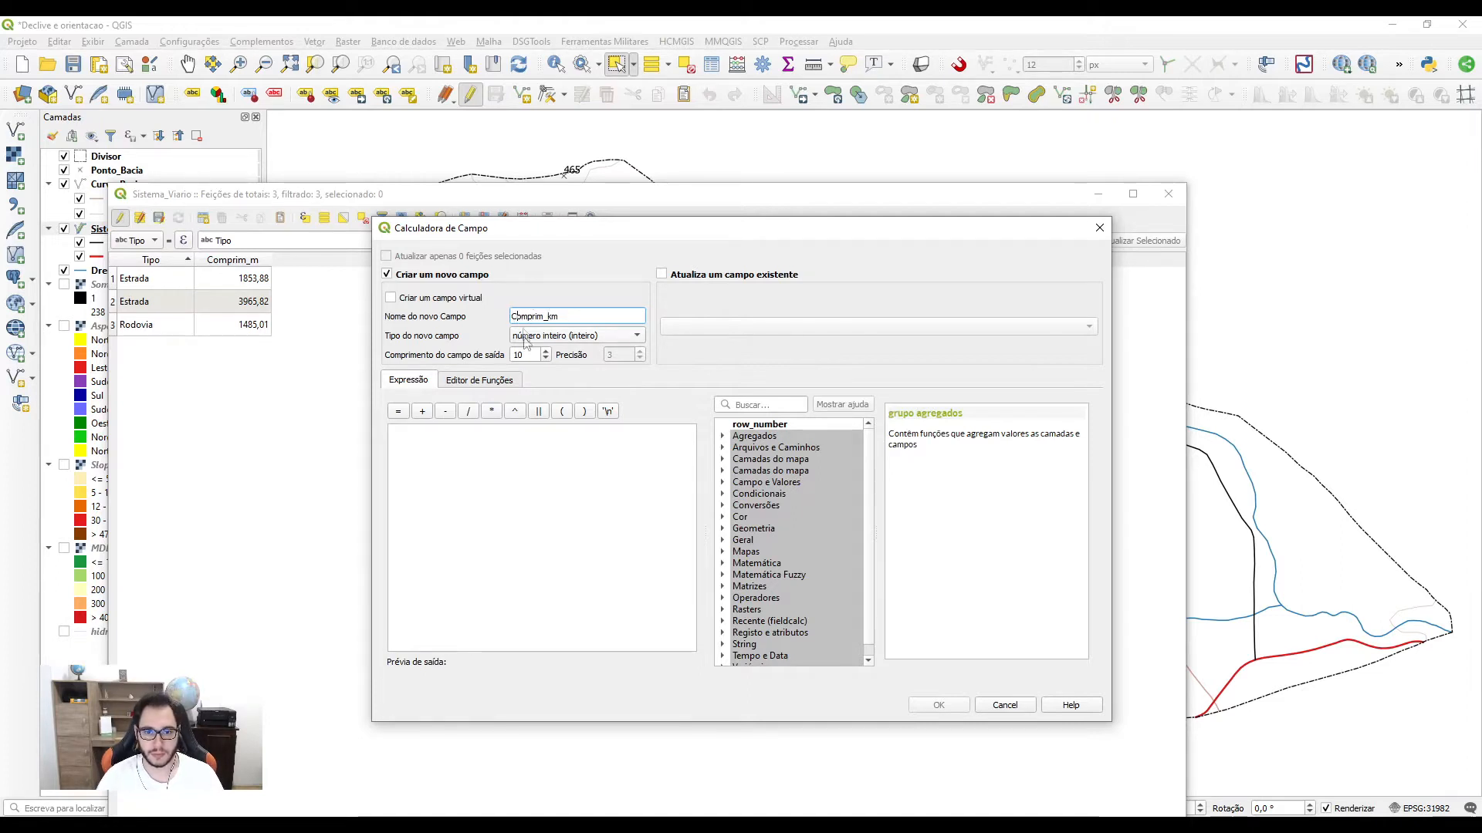
click(579, 337)
click(593, 368)
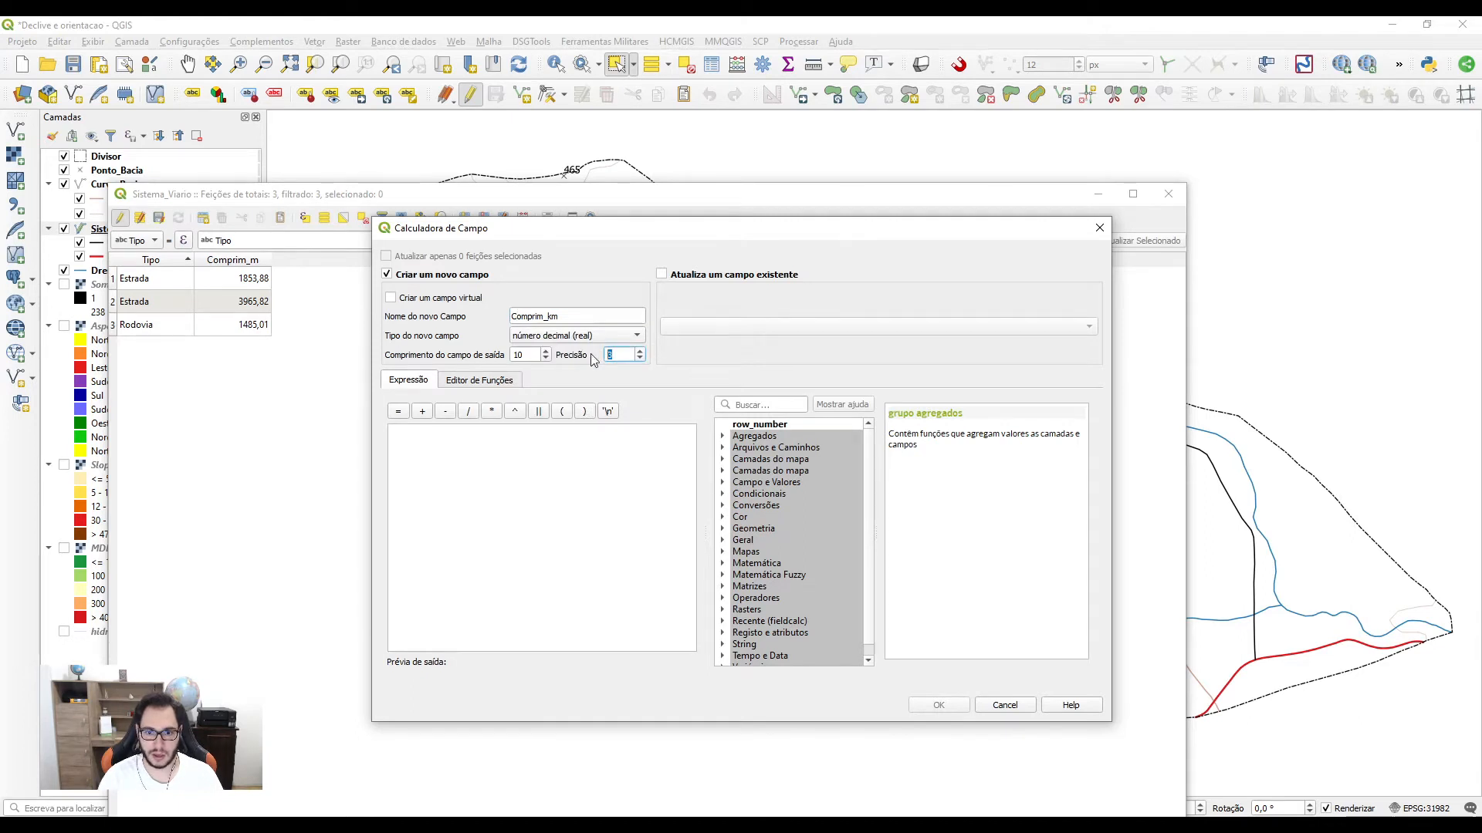
Step: Use the geometry function $length divided by 1000 as the expression and create the Comprim_km field
click(577, 446)
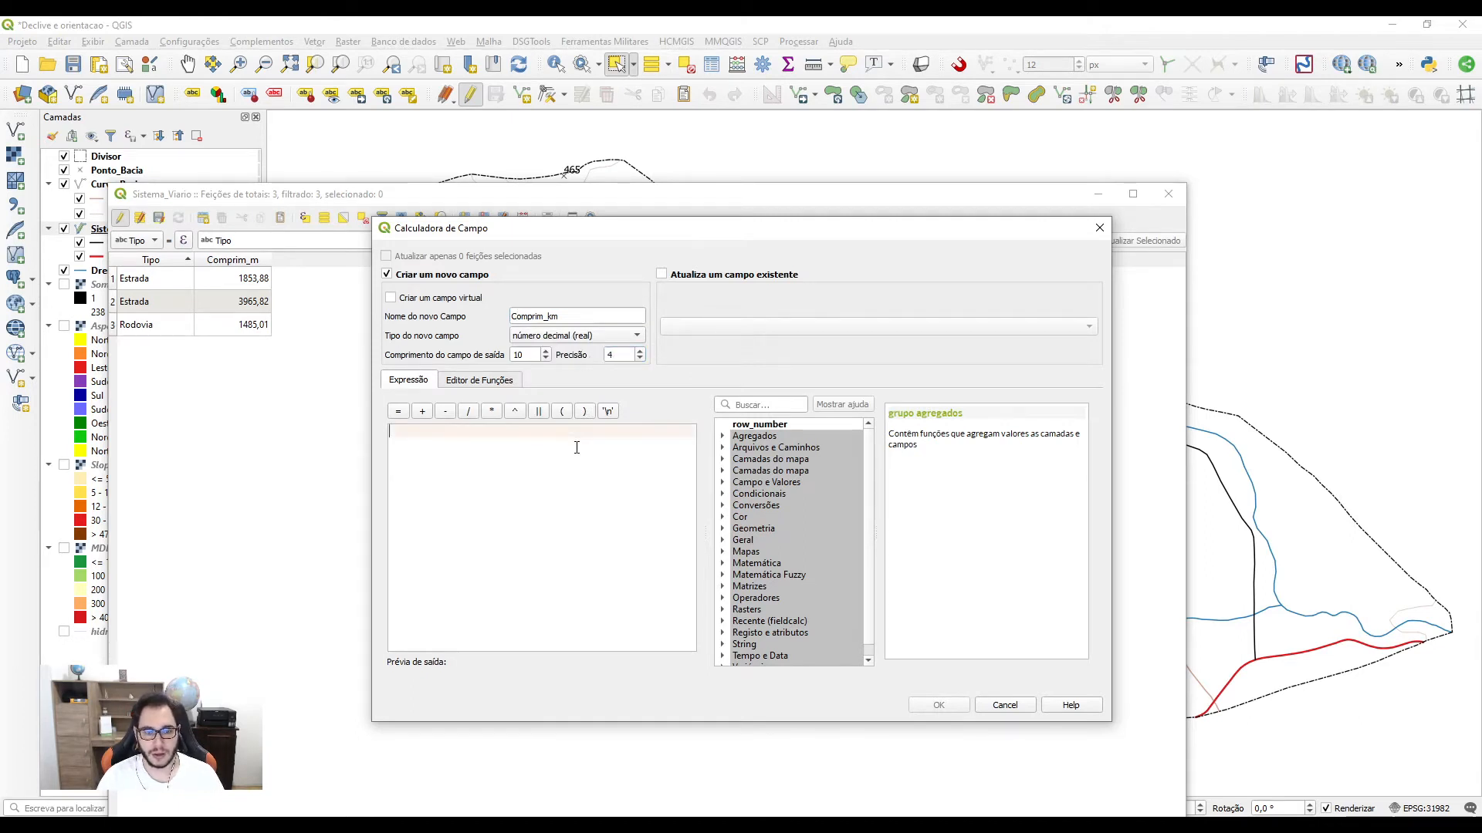
double_click(753, 528)
scroll(777, 572, down, 5)
scroll(777, 572, down, 7)
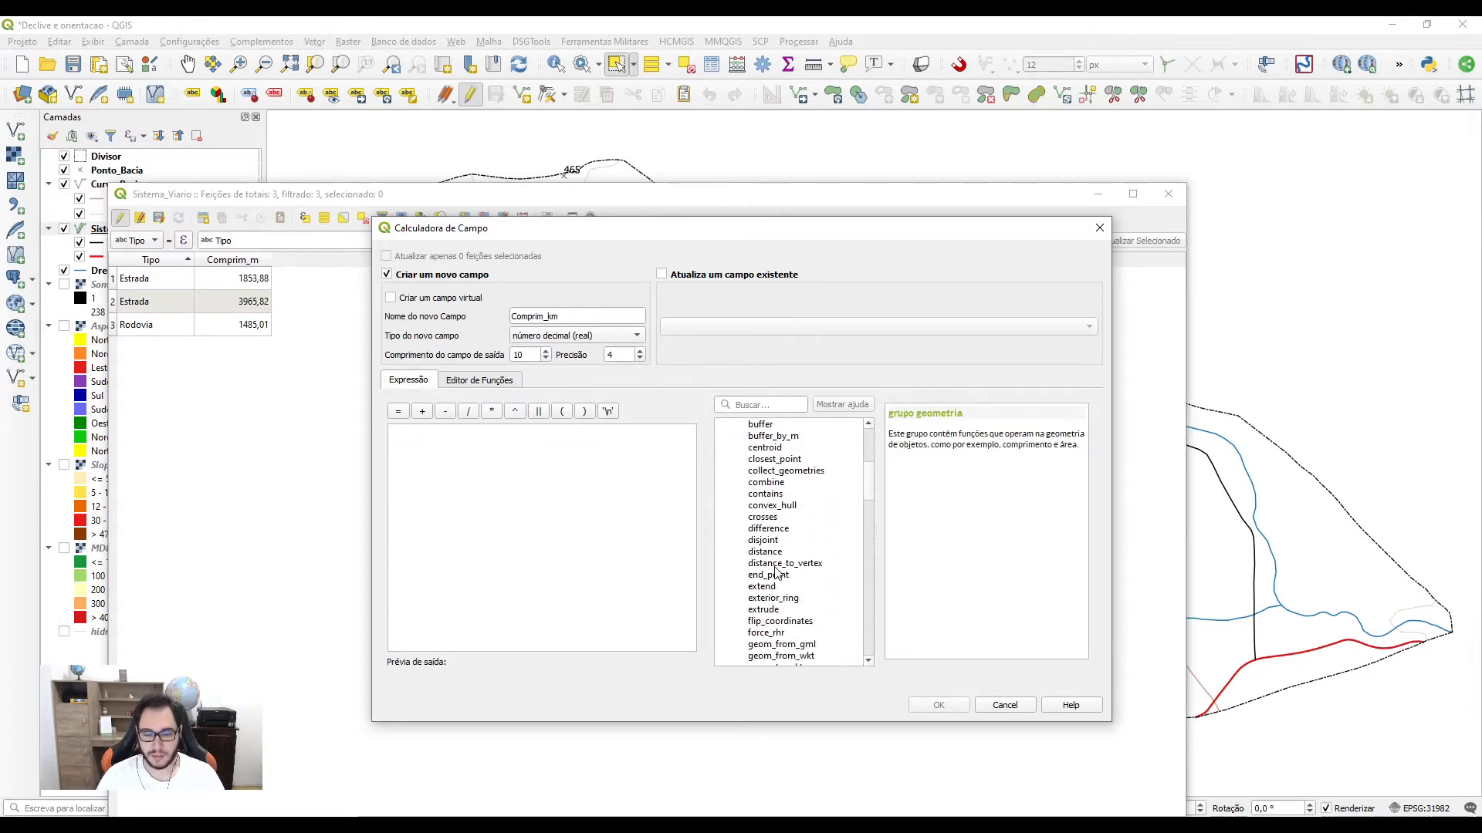
scroll(777, 581, down, 3)
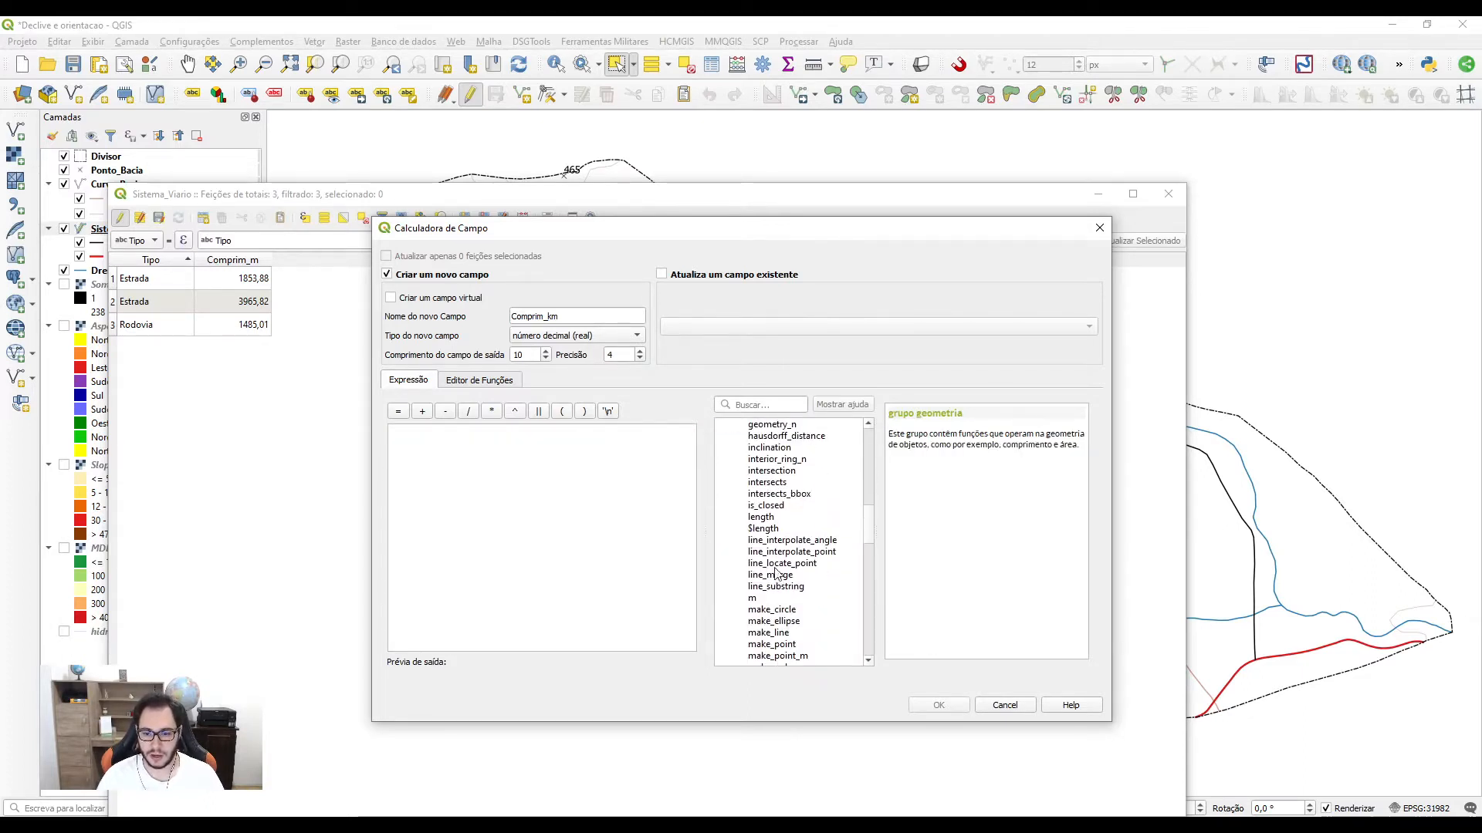
double_click(764, 528)
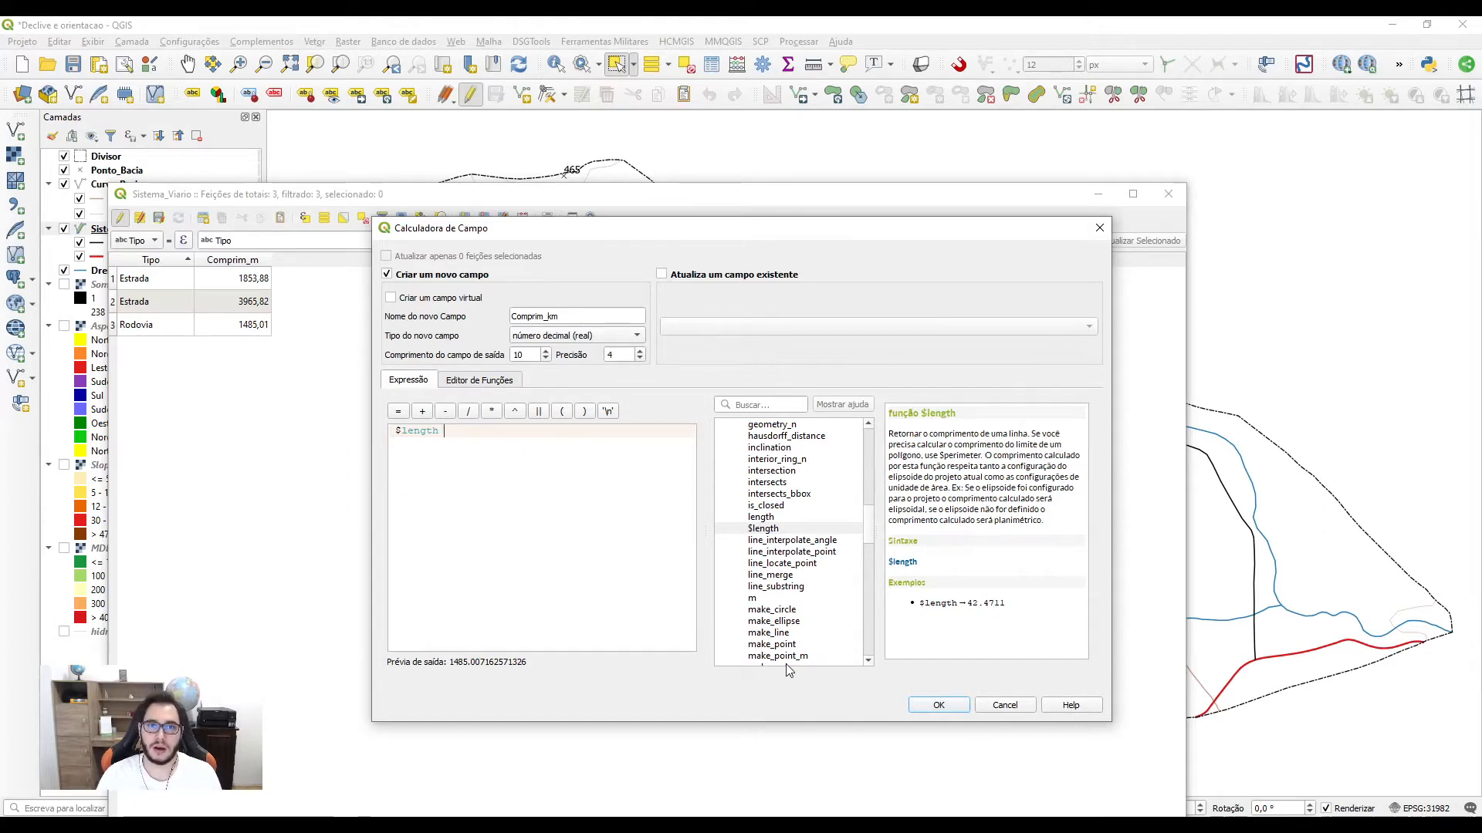
text(/1000)
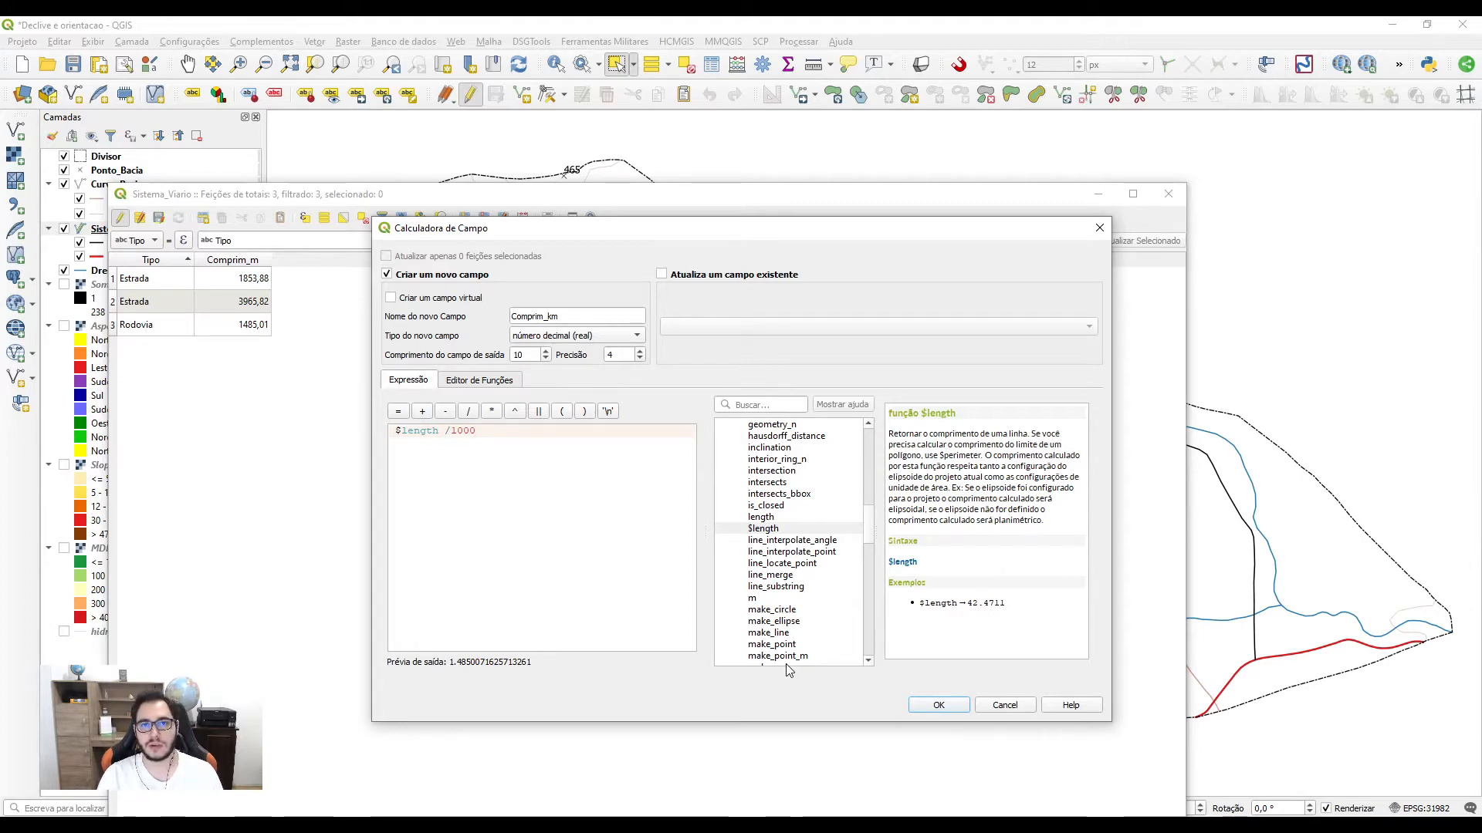
click(918, 708)
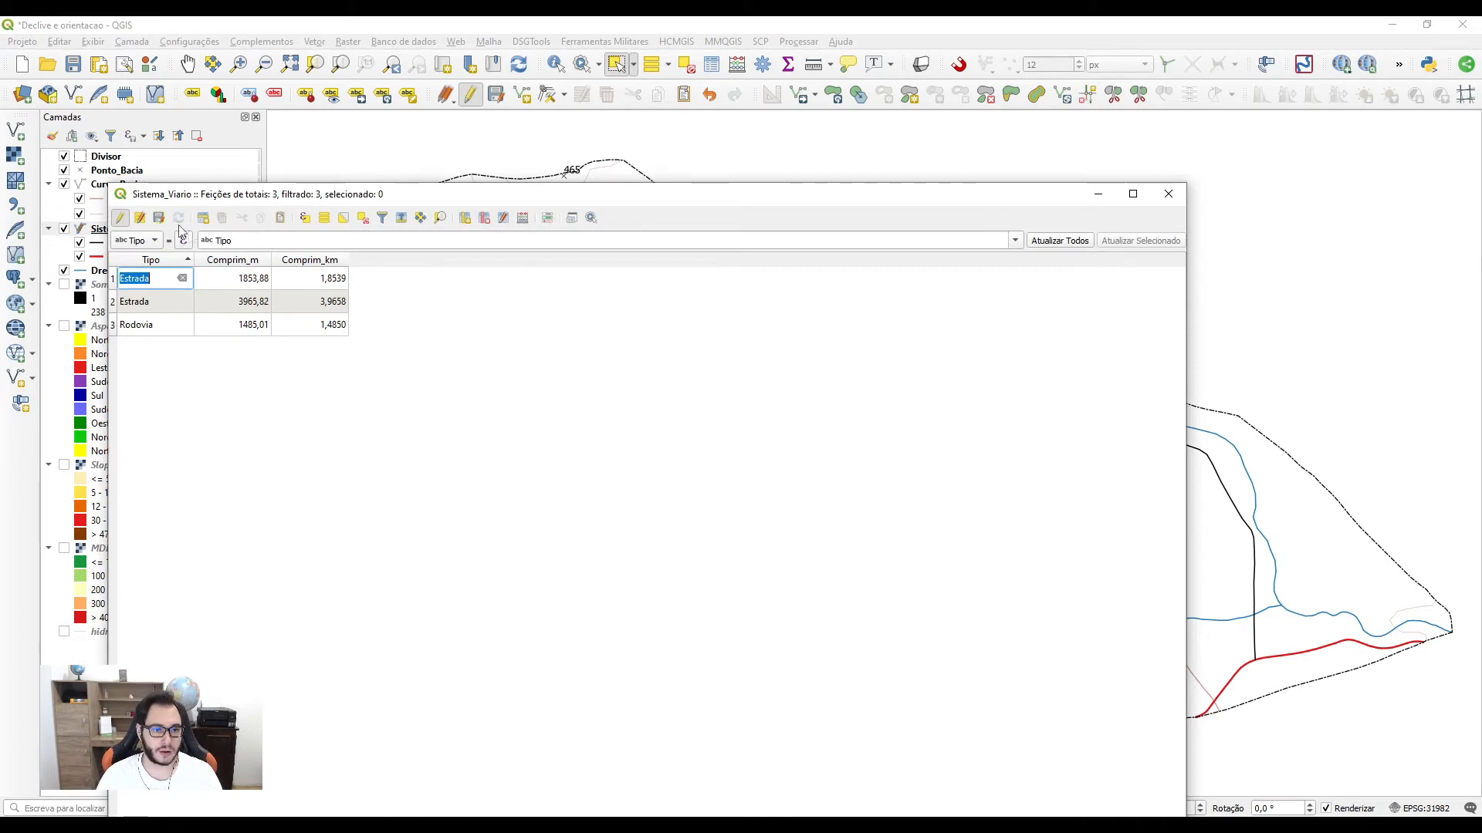
Step: Save the Sistema_Viario edits, end editing of the layer and close its attribute table
click(159, 218)
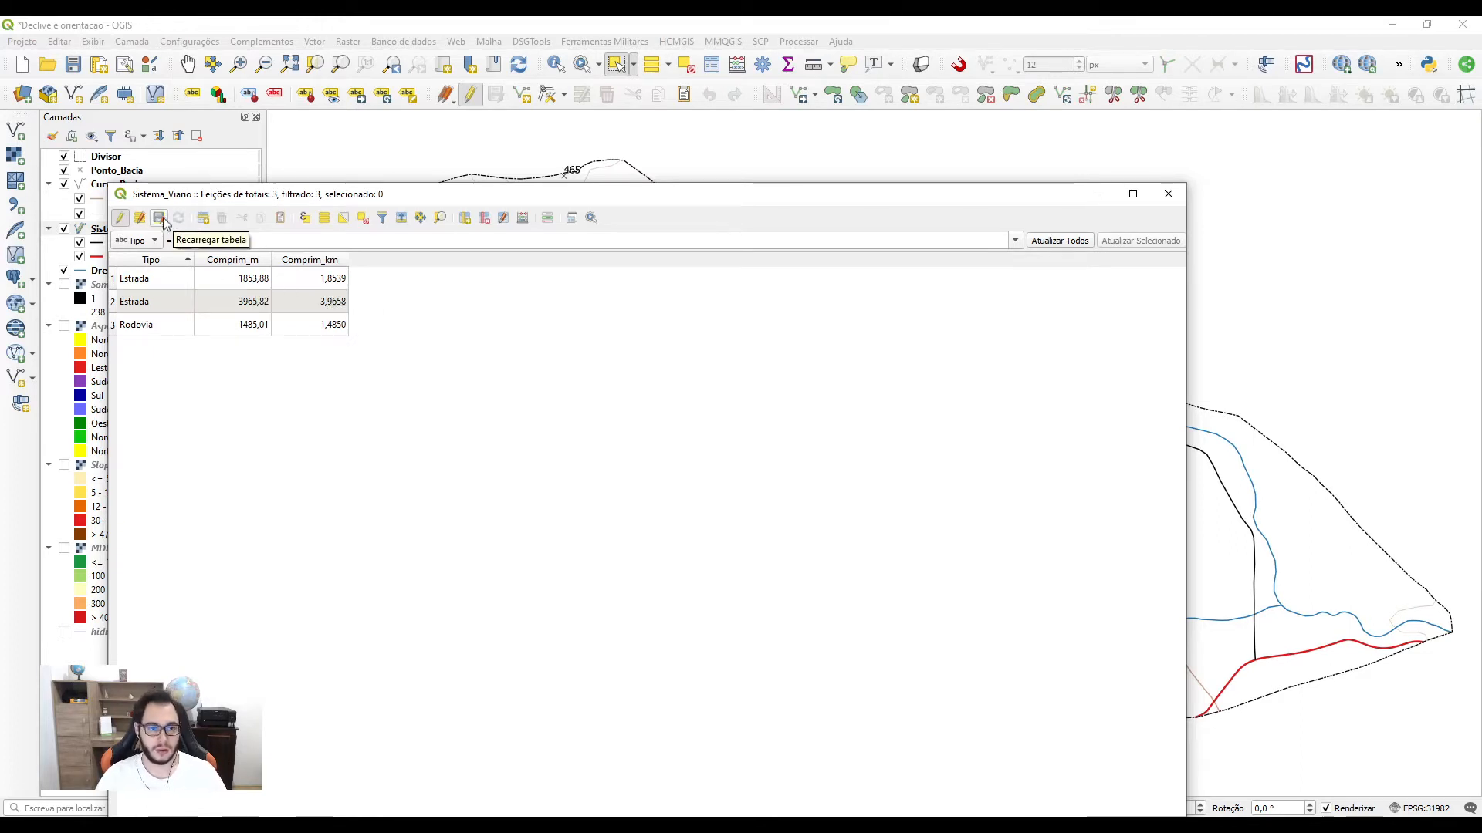
click(120, 218)
click(1167, 194)
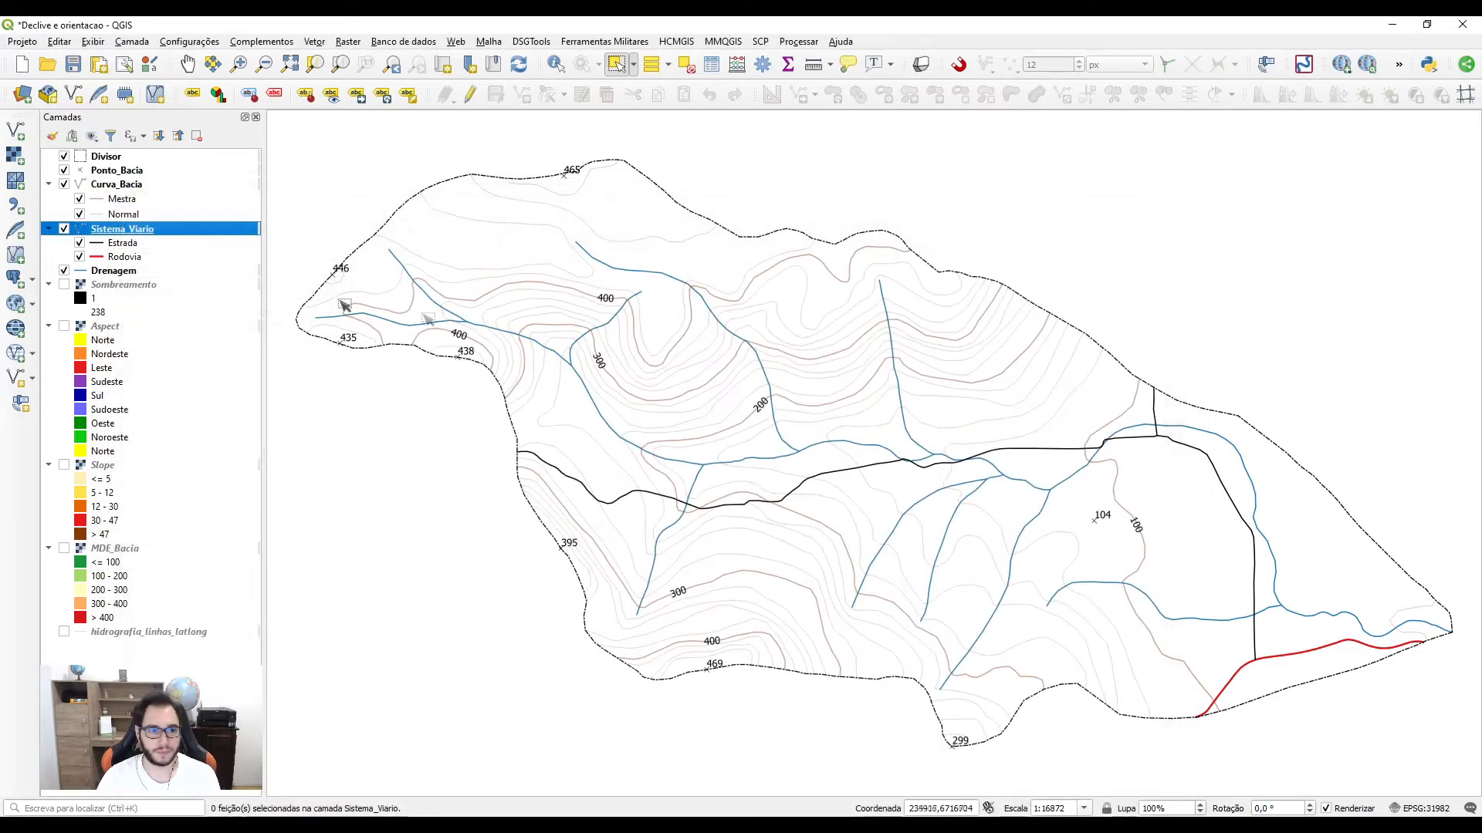
Step: Open the Drenagem layer's attribute table to examine its records, and close it again
click(120, 274)
right_click(119, 272)
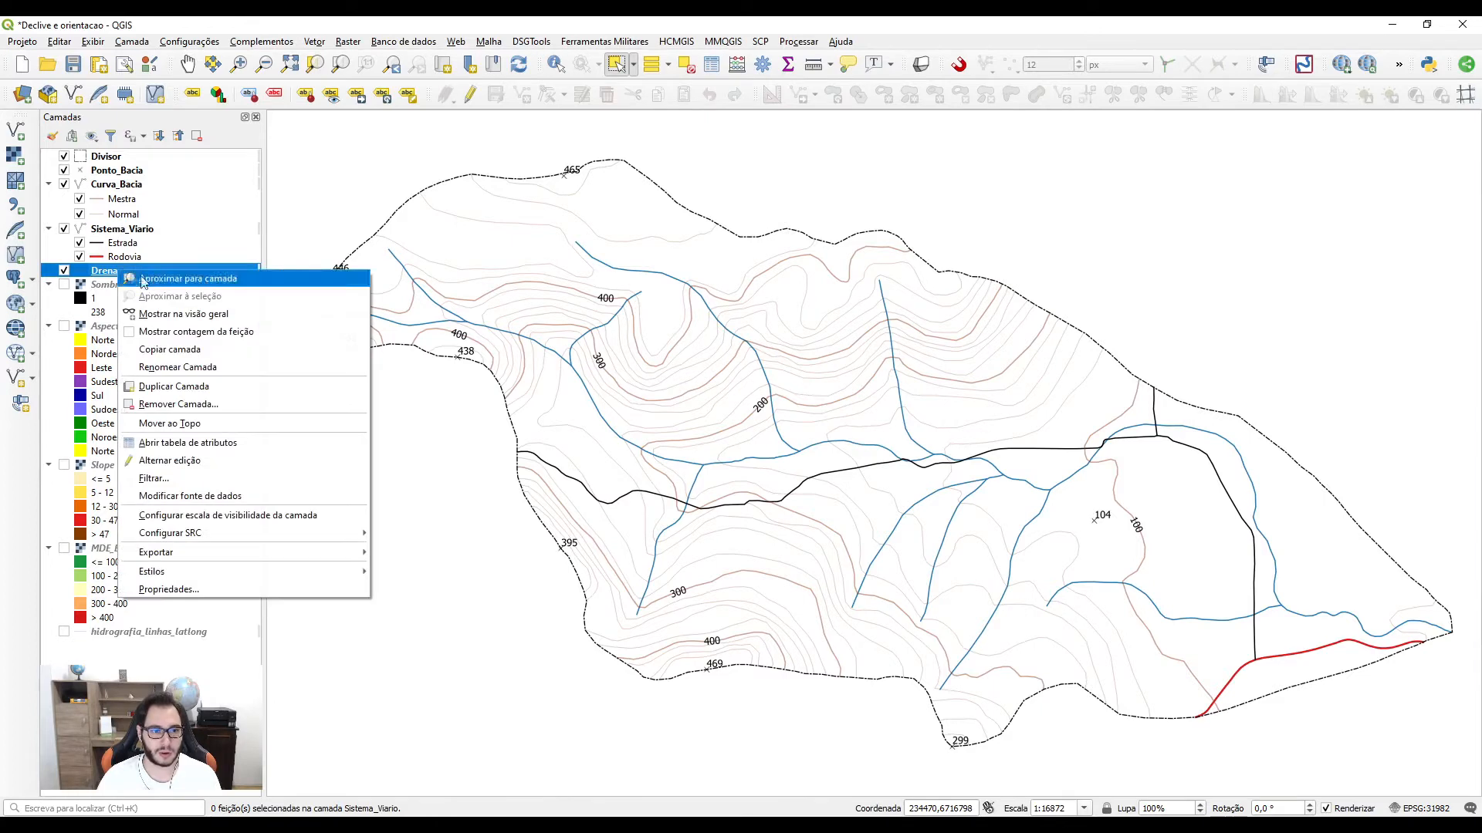
click(205, 445)
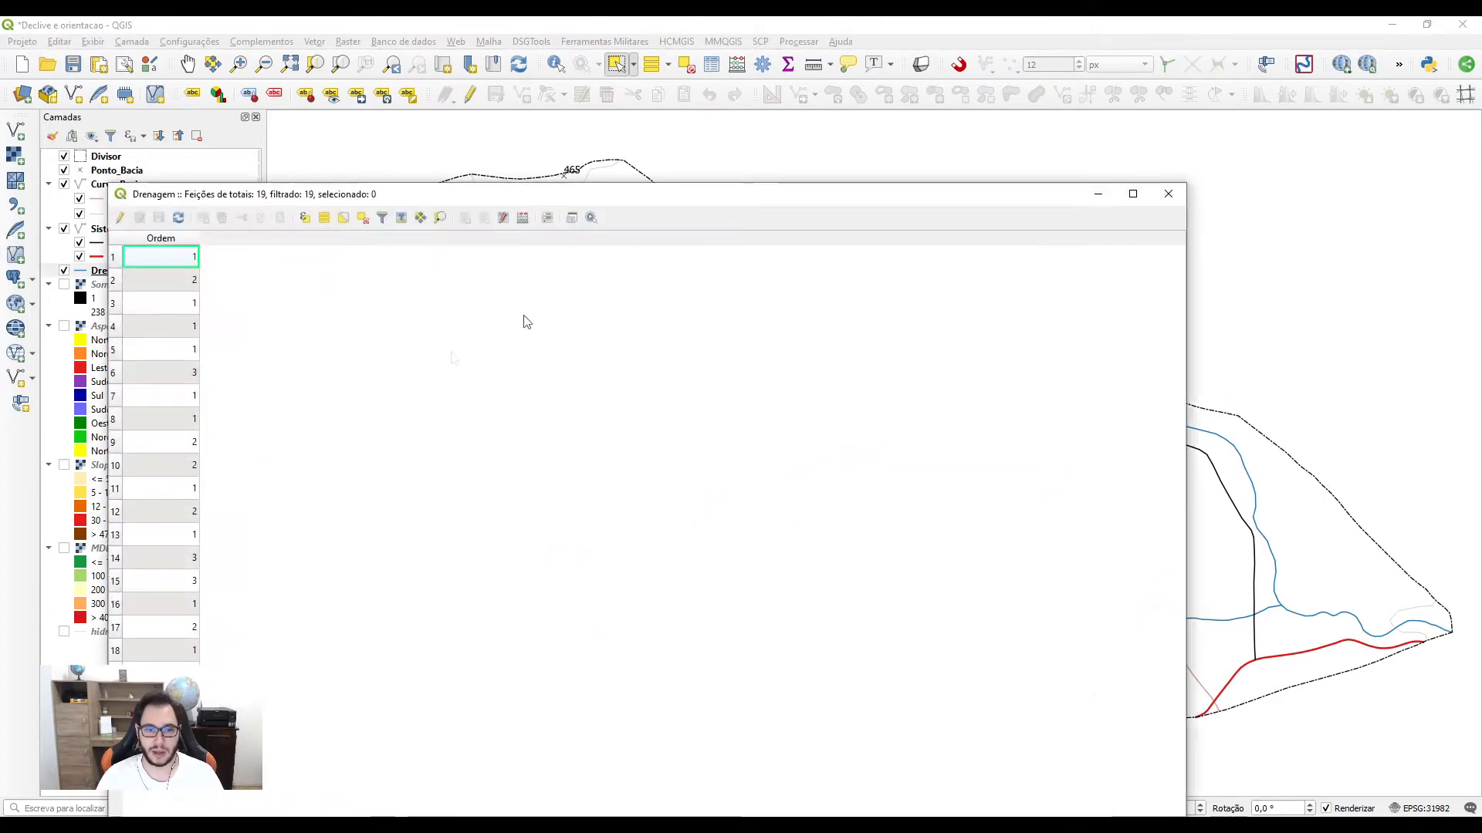
drag(533, 197, 609, 129)
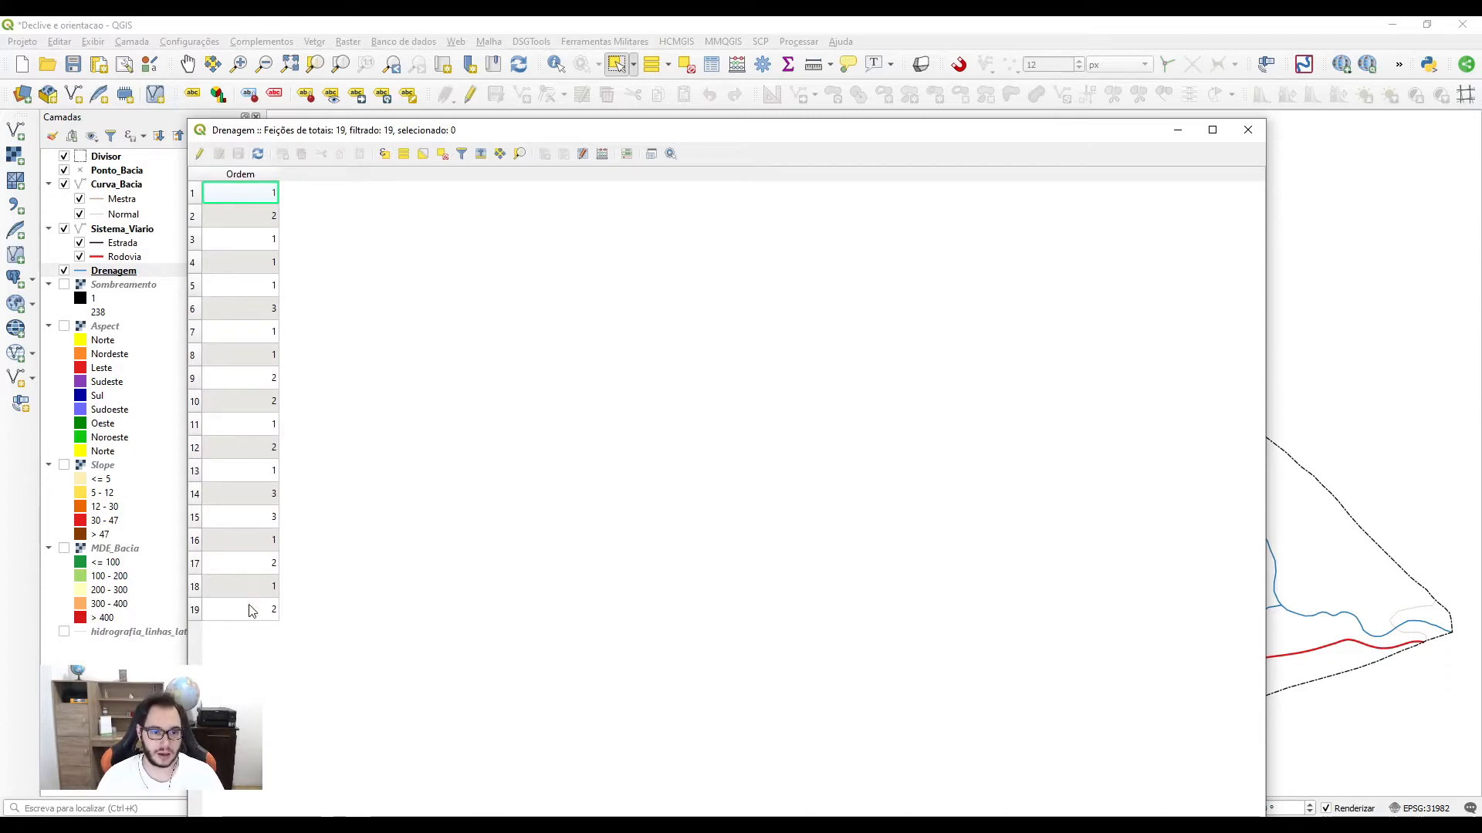
click(1248, 129)
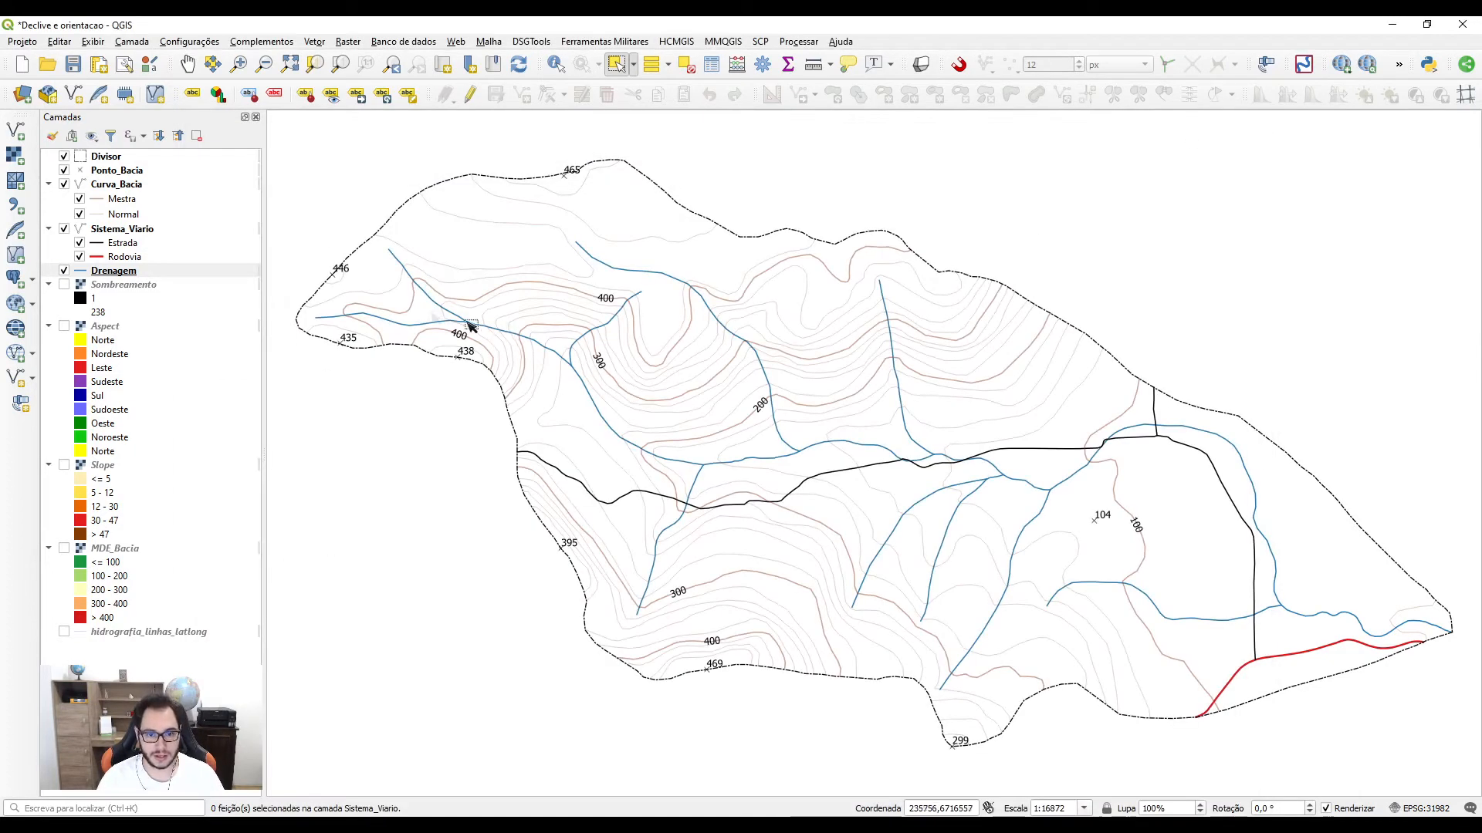
Step: Select all segments of the main watercourse in the Drenagem layer on the map, from its western headwater to the eastern outlet
drag(376, 313, 401, 339)
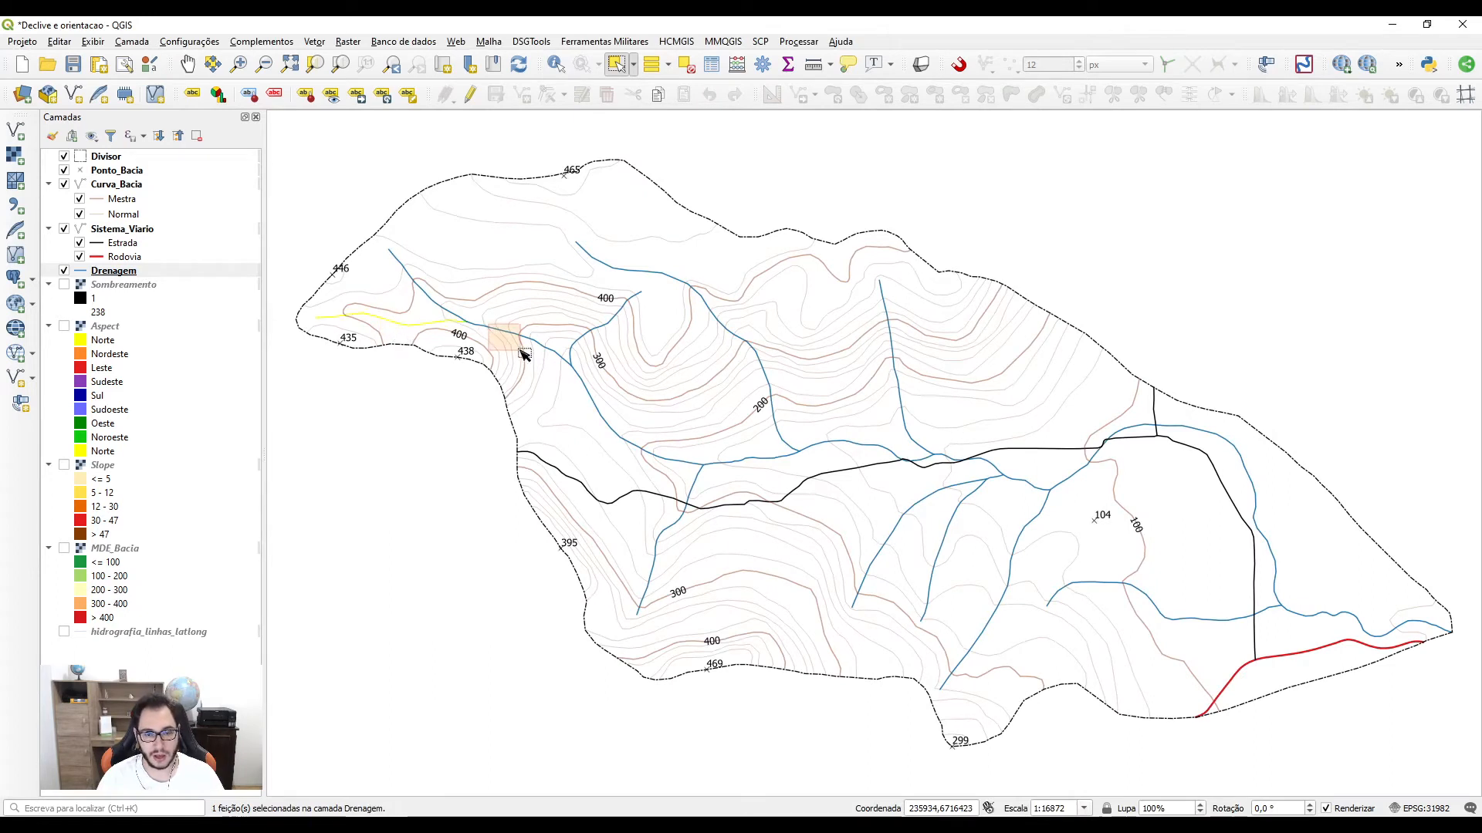
drag(519, 331, 545, 357)
click(616, 70)
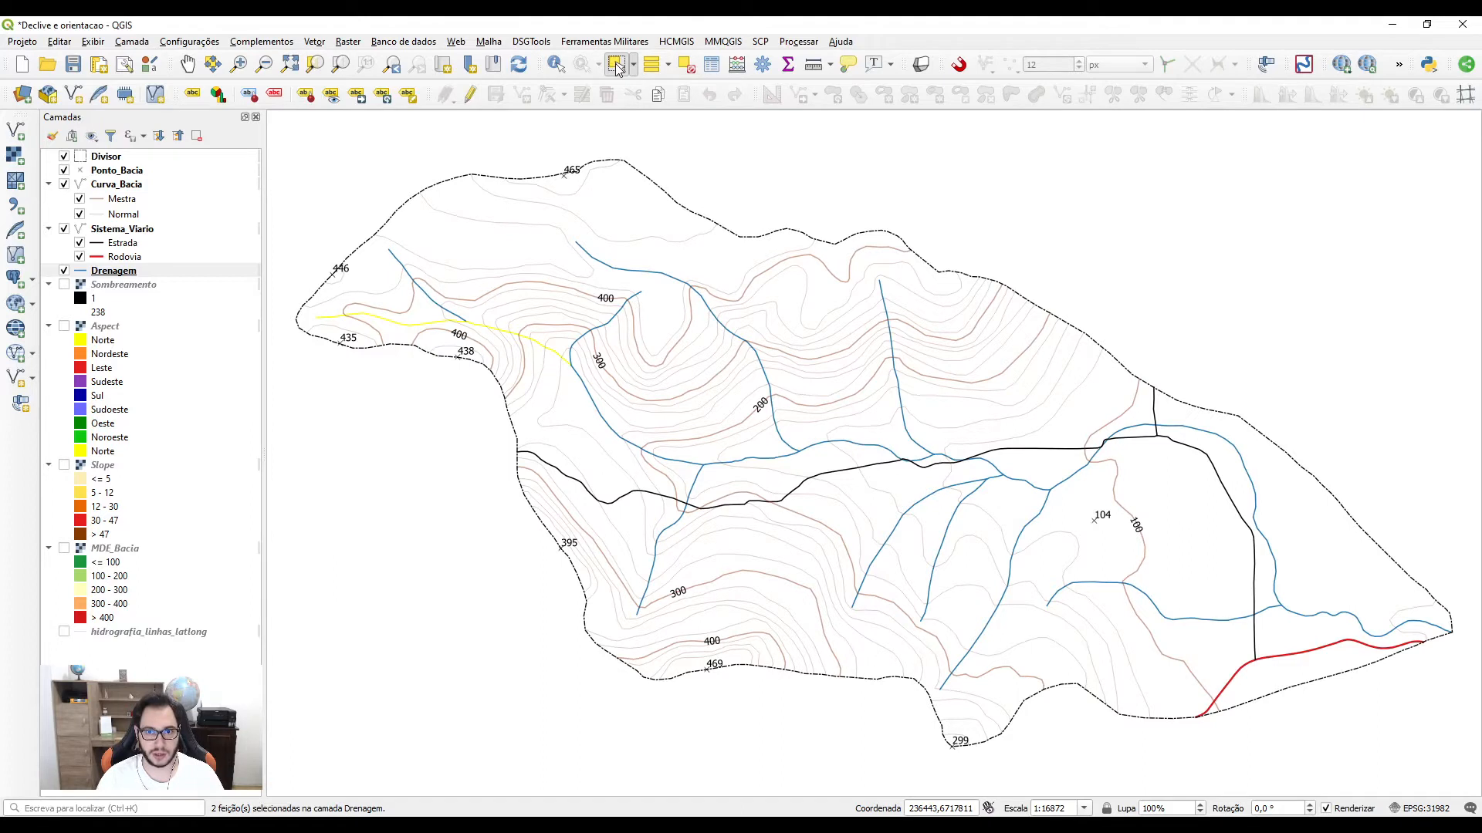
drag(610, 390, 585, 423)
drag(719, 439, 749, 477)
drag(825, 419, 864, 458)
mouse_move(968, 439)
mouse_down()
mouse_move(1035, 498)
mouse_move(1095, 483)
mouse_up()
drag(1315, 612, 1351, 638)
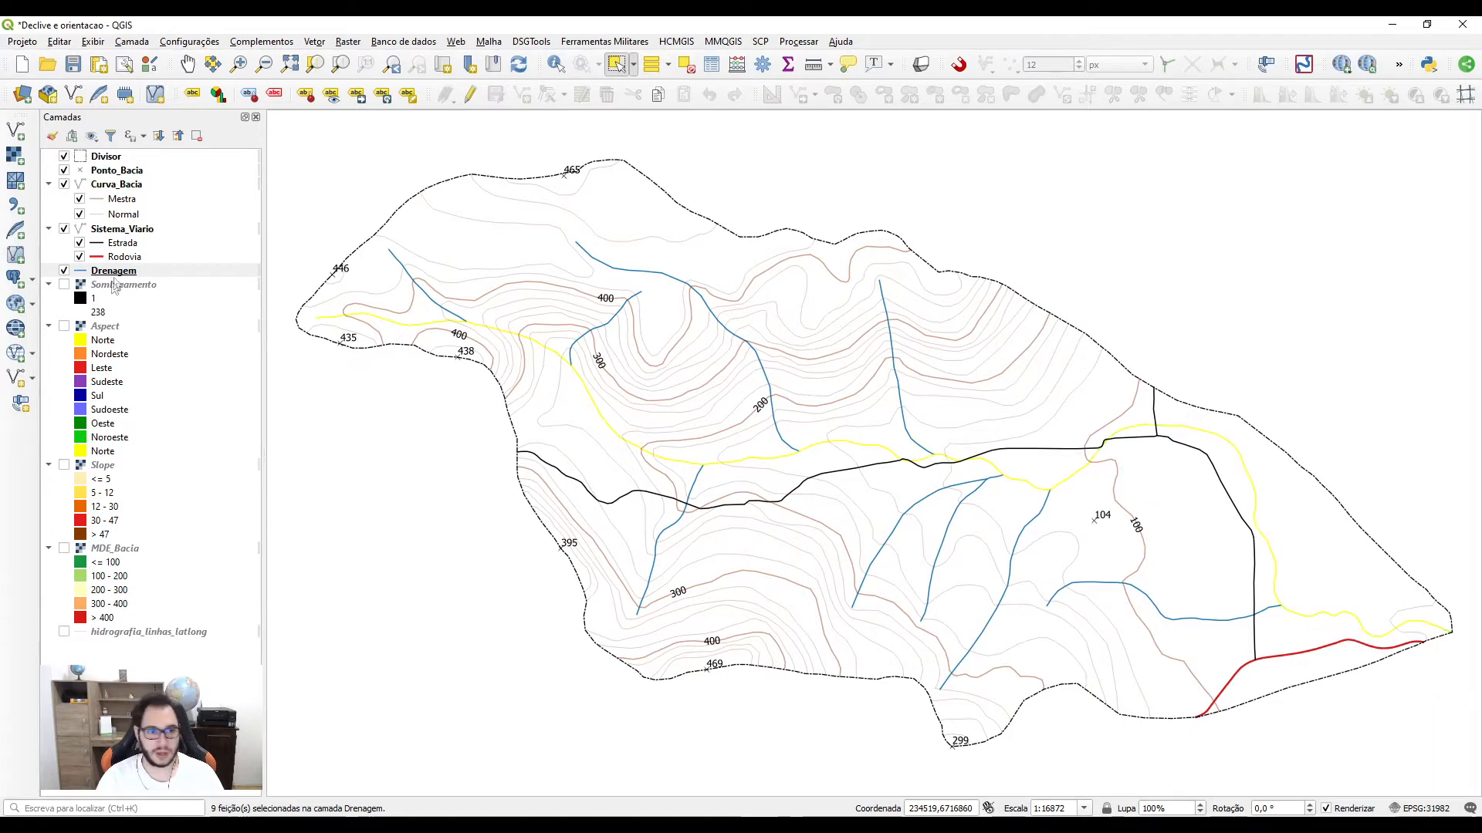
Step: Open the Drenagem attribute table and move the selected records to the top
right_click(112, 271)
click(205, 441)
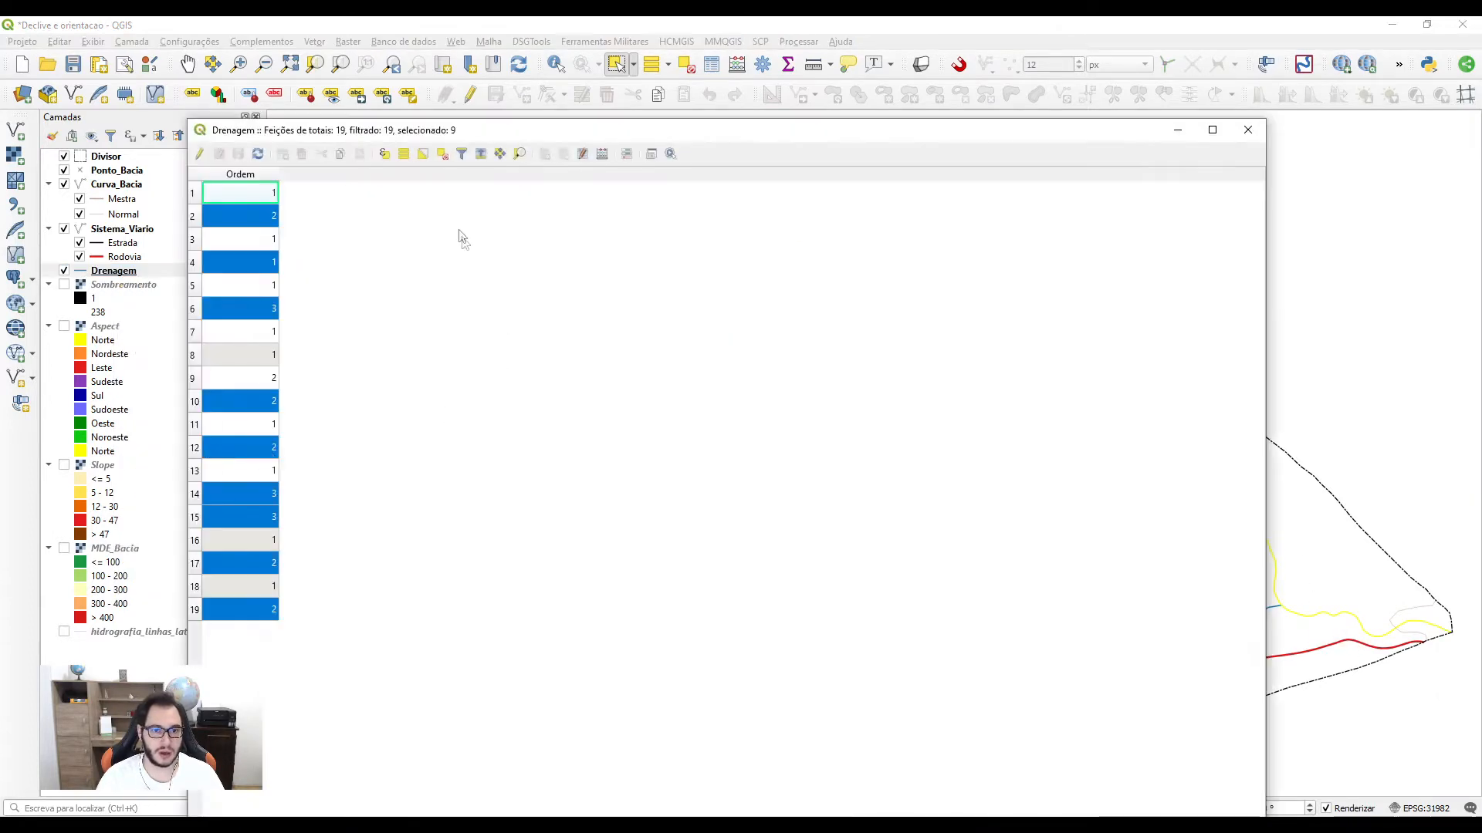
click(480, 156)
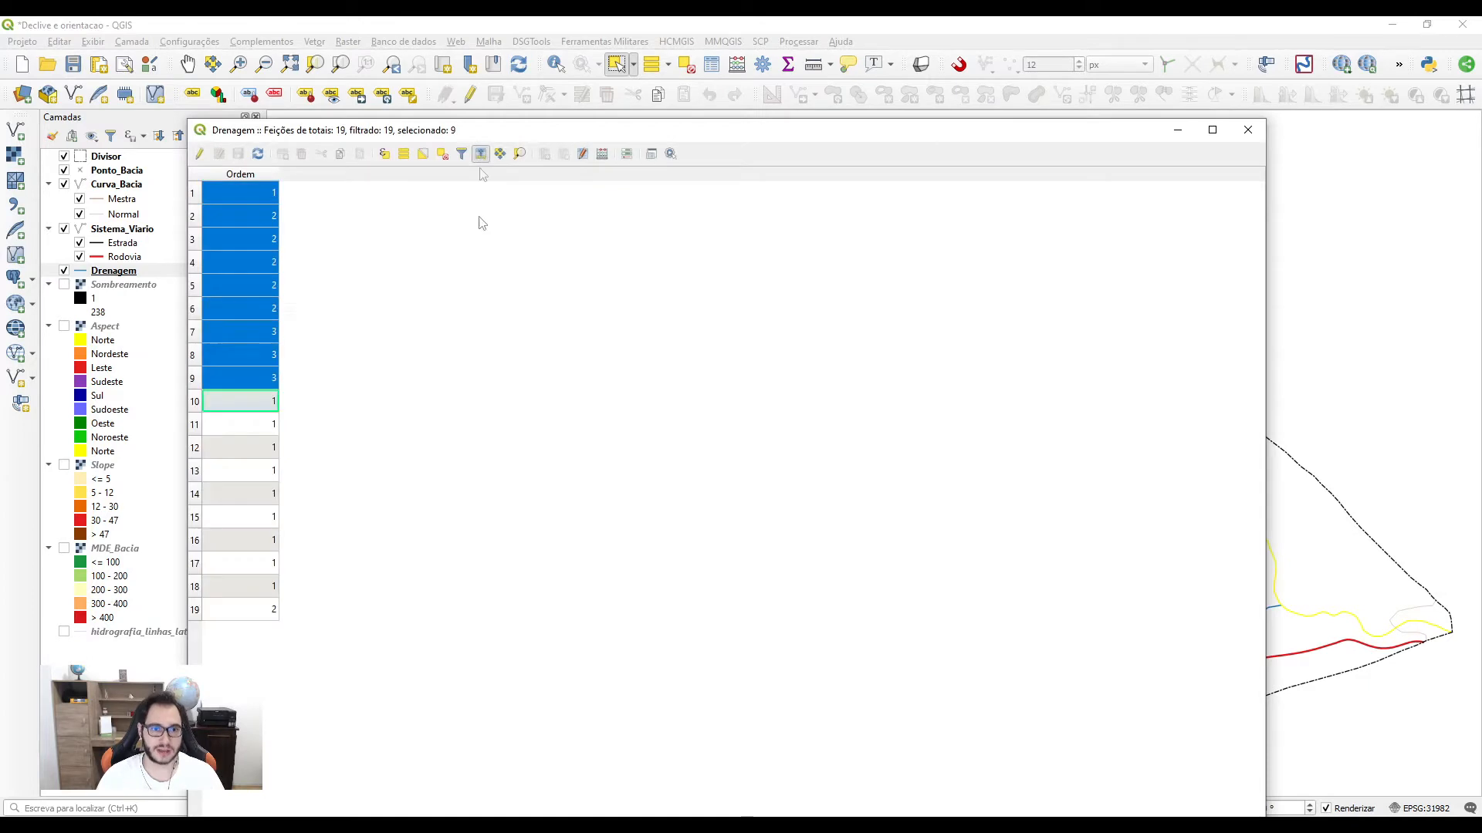
Step: Enable editing of Drenagem and add a text (string) field named Nome
click(199, 155)
click(545, 154)
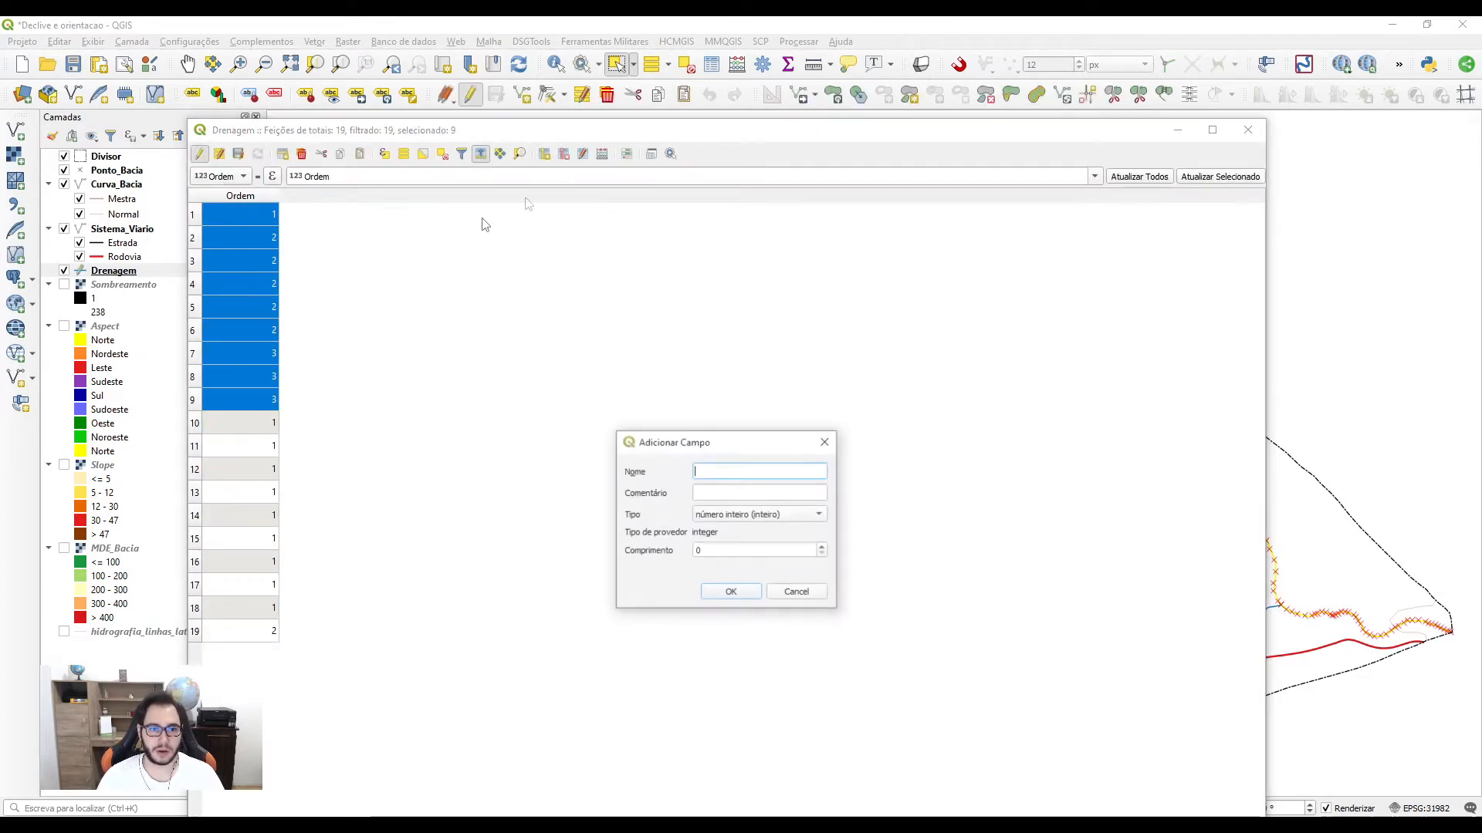
text(Nome)
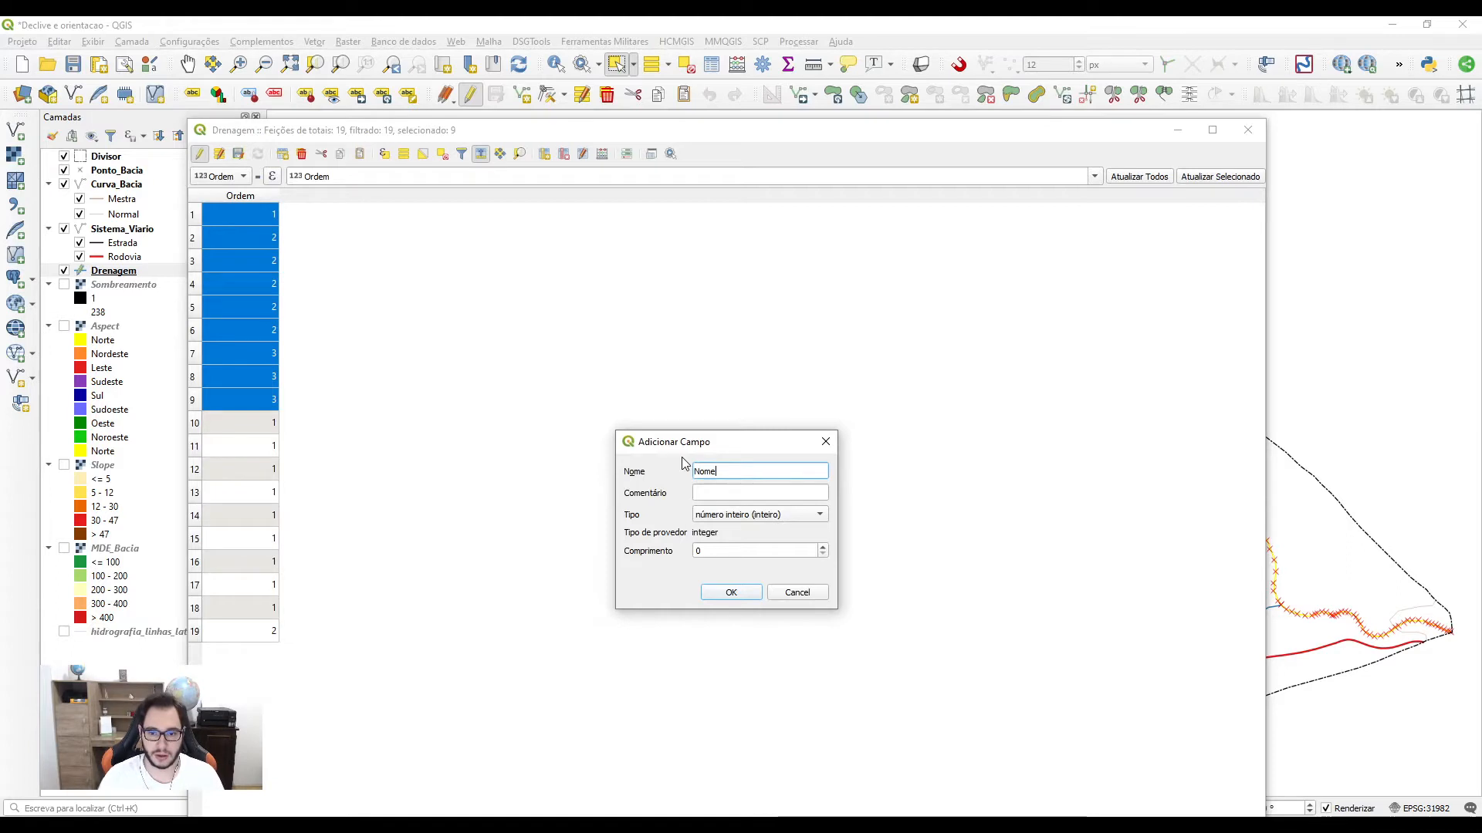
click(738, 516)
click(705, 562)
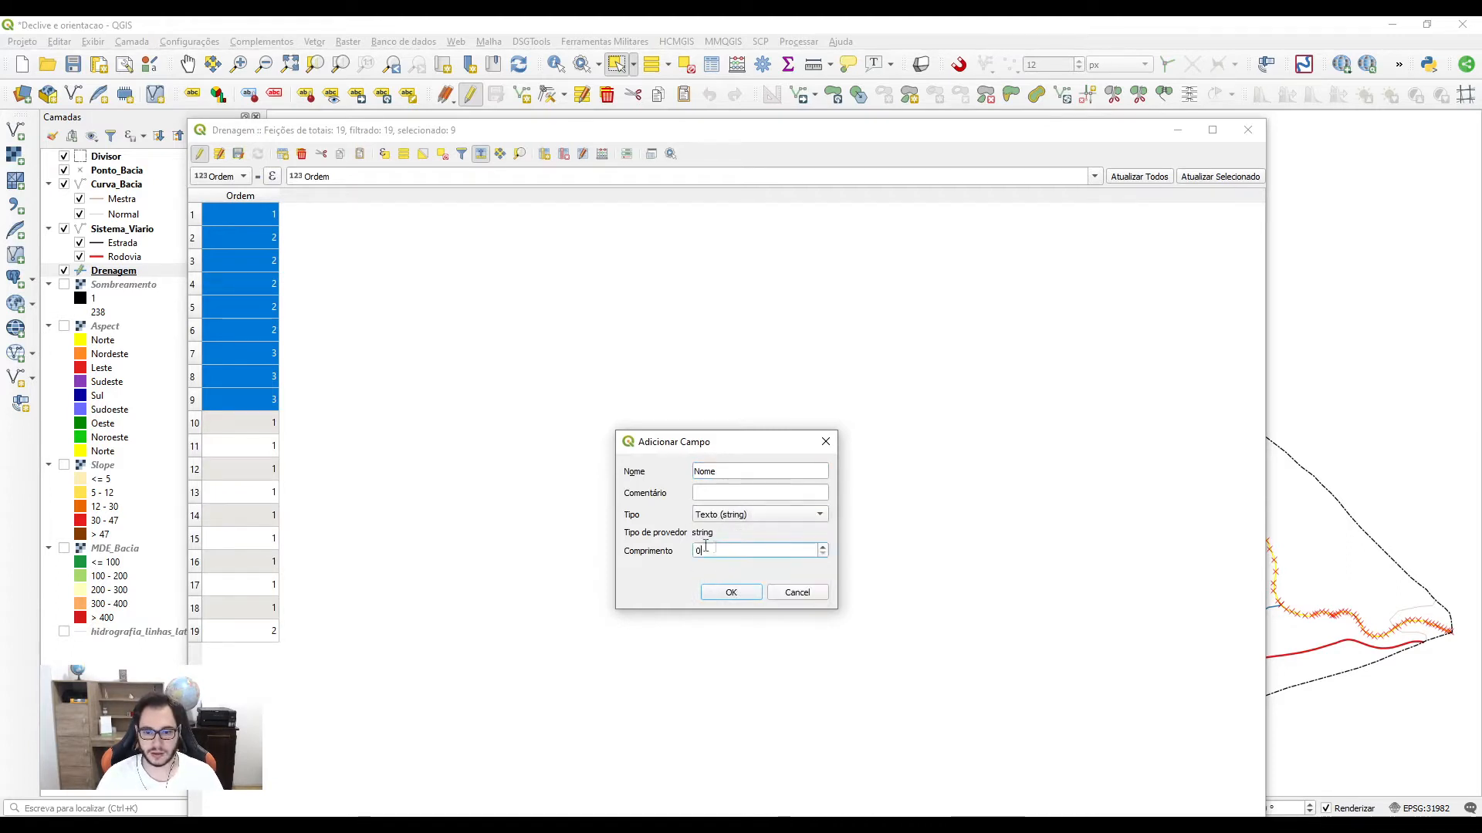
click(752, 596)
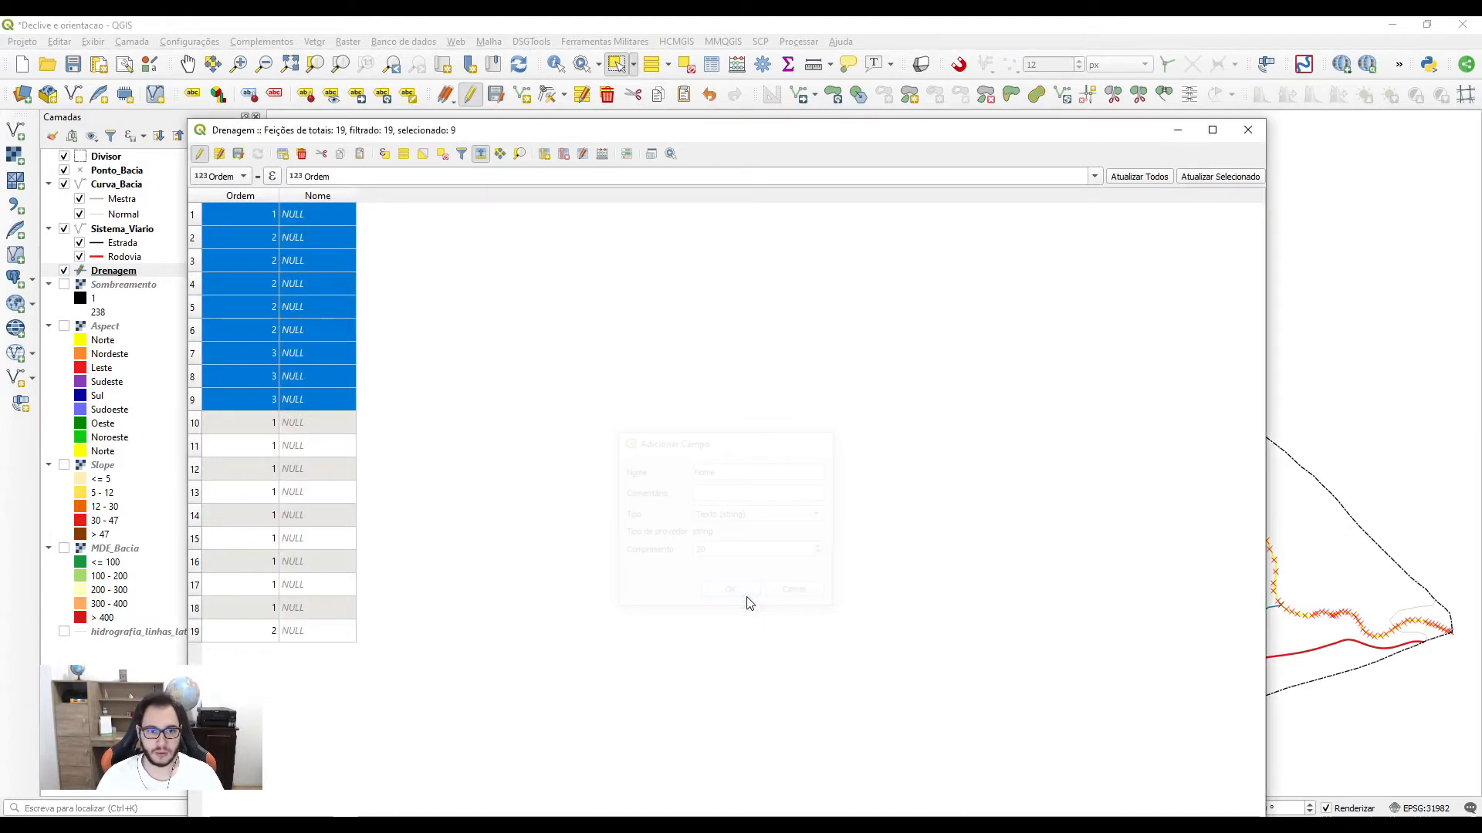
Step: Enter Arroio do Meio as the Nome of each of the nine selected main watercourse records
double_click(310, 215)
text(Arroio do Meio)
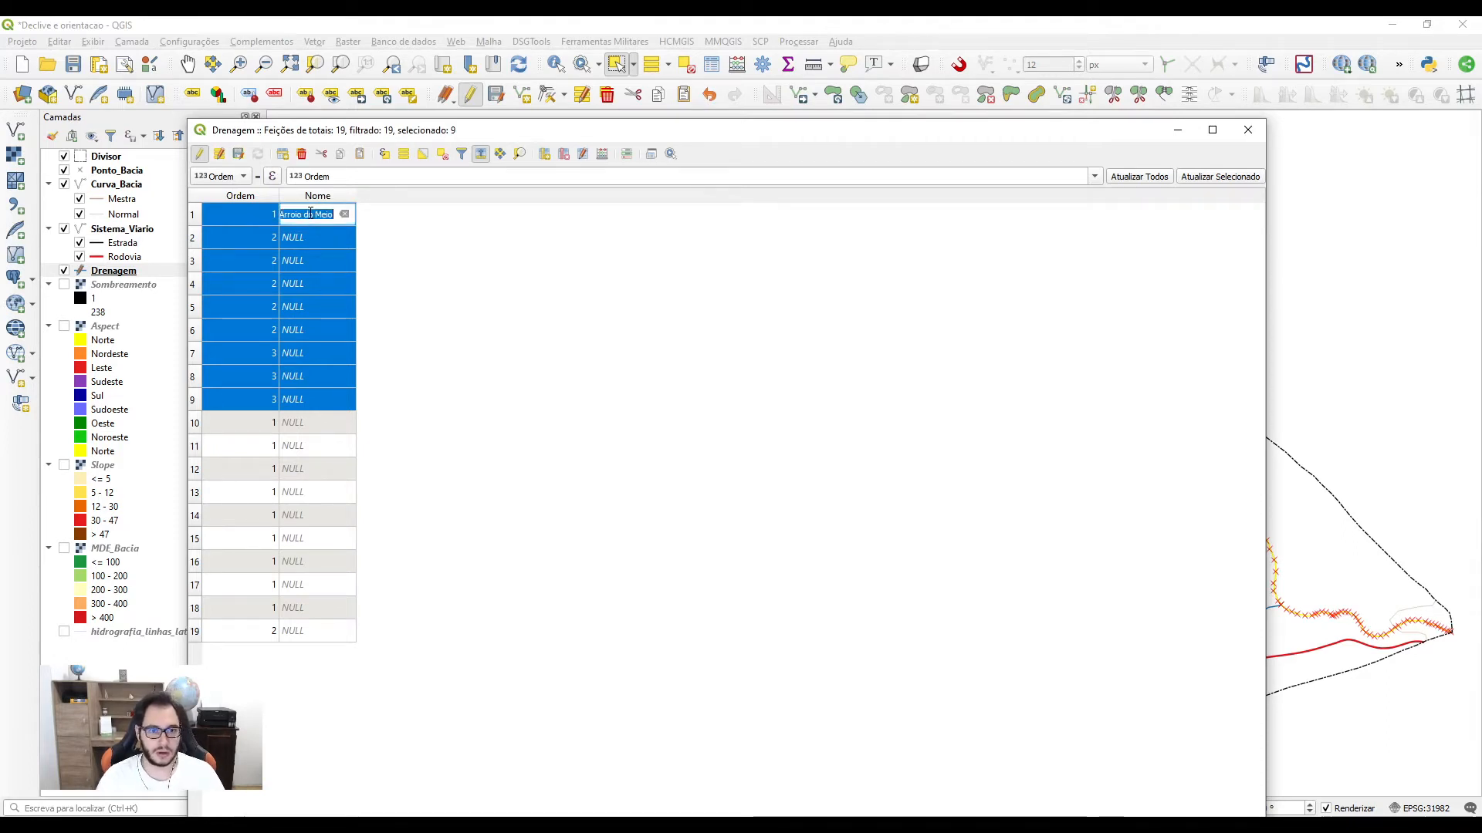
double_click(297, 240)
text(Arroio do Meio)
double_click(303, 262)
text(Arroio do Meio)
double_click(306, 286)
text(Arroio do Meio)
double_click(309, 309)
text(Arroio do Meio)
double_click(311, 336)
text(Arroio do Meio)
double_click(312, 354)
text(Arroio do Meio)
double_click(313, 376)
key(ctrl+v)
double_click(317, 400)
key(ctrl+v)
key(Return)
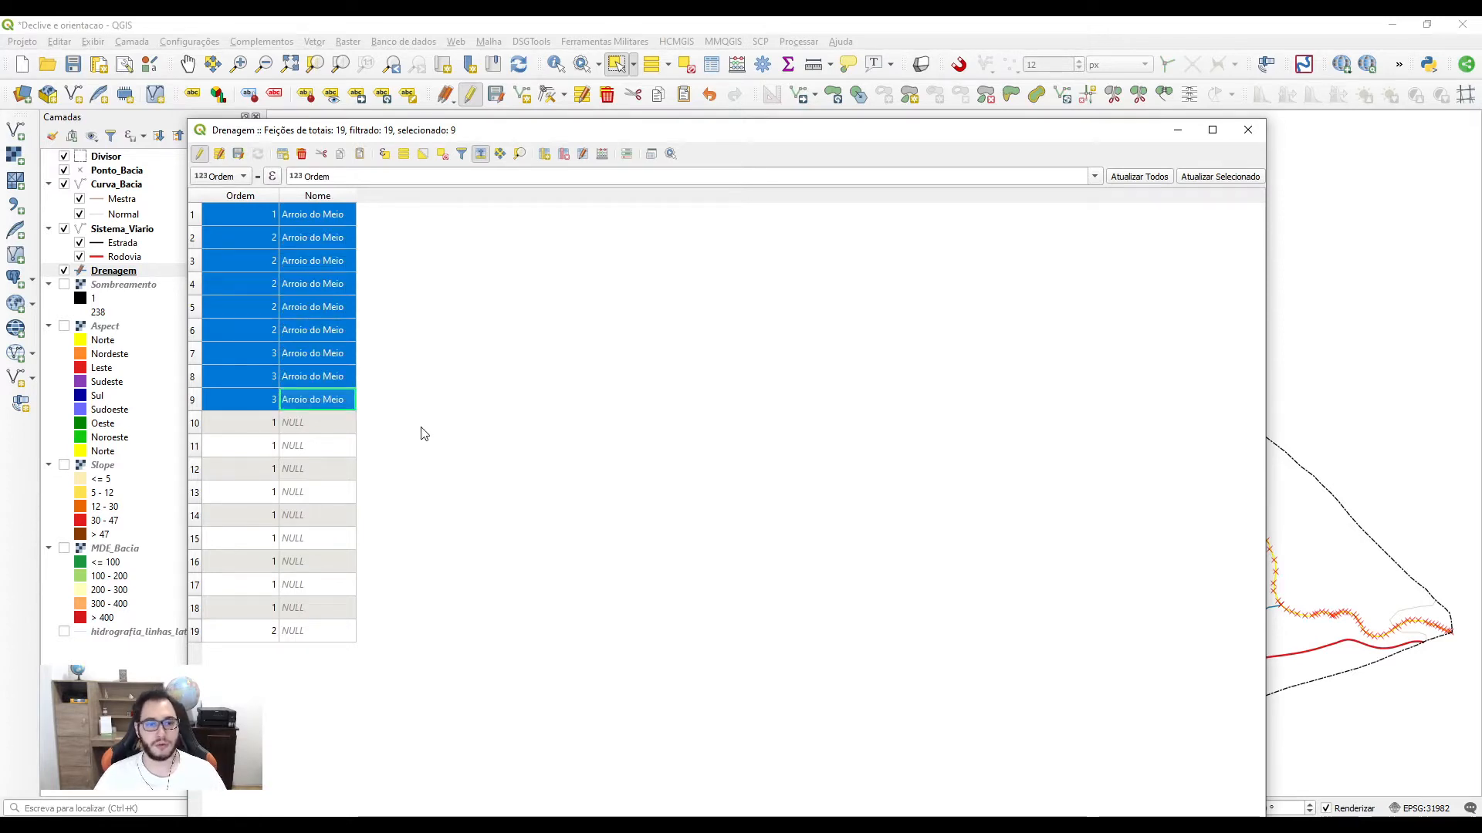
Step: Enter Tributários as the Nome of all remaining Drenagem records, and save the layer edits
double_click(310, 421)
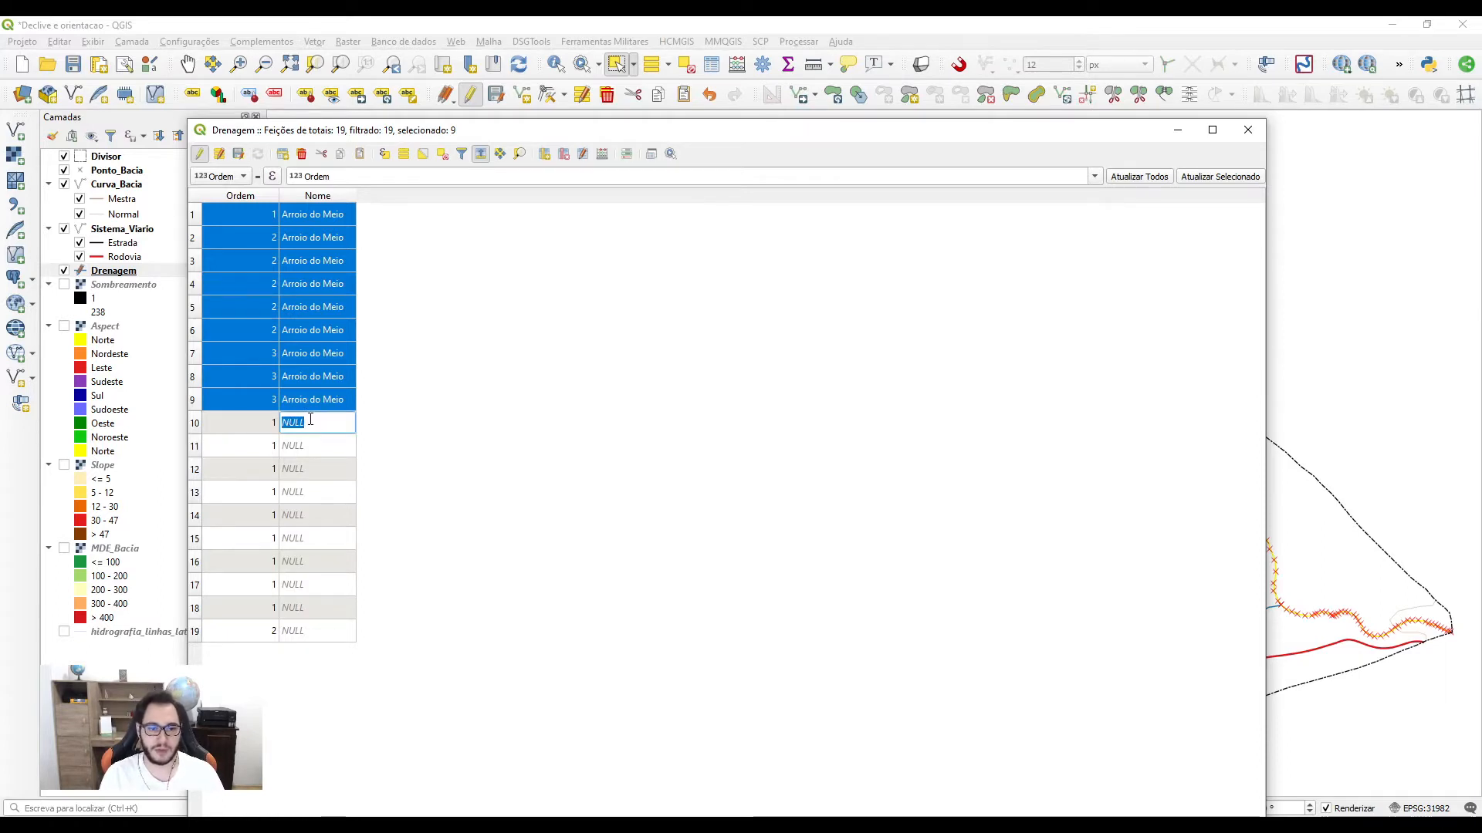
text(Tributá)
key(ctrl+a)
key(ctrl+c)
click(306, 447)
key(ctrl+v)
click(306, 470)
key(ctrl+v)
click(309, 492)
key(ctrl+v)
click(311, 516)
key(ctrl+v)
click(308, 562)
key(ctrl+v)
click(309, 585)
key(ctrl+v)
click(308, 608)
key(ctrl+v)
click(309, 631)
key(ctrl+v)
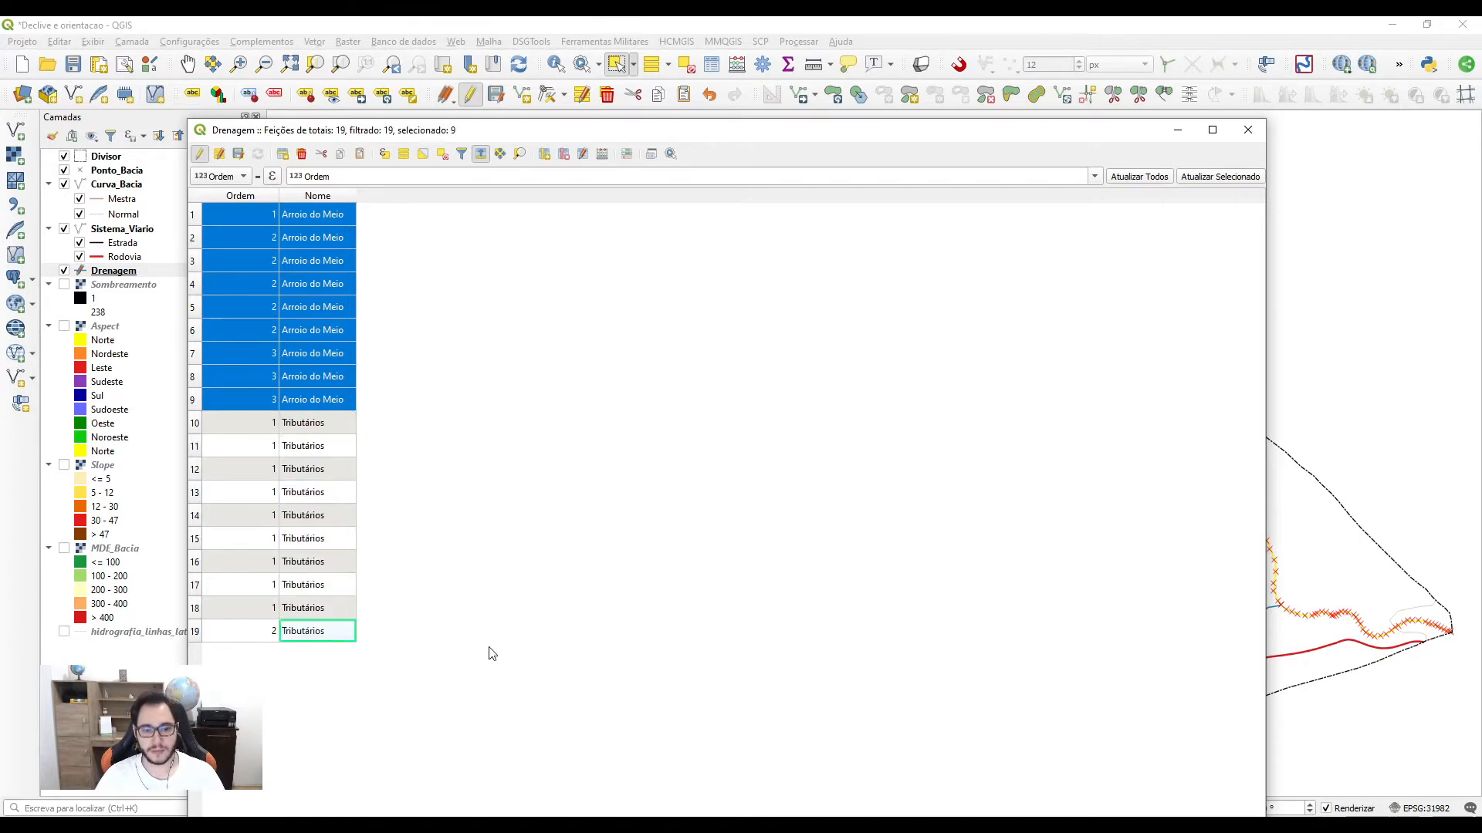
click(239, 155)
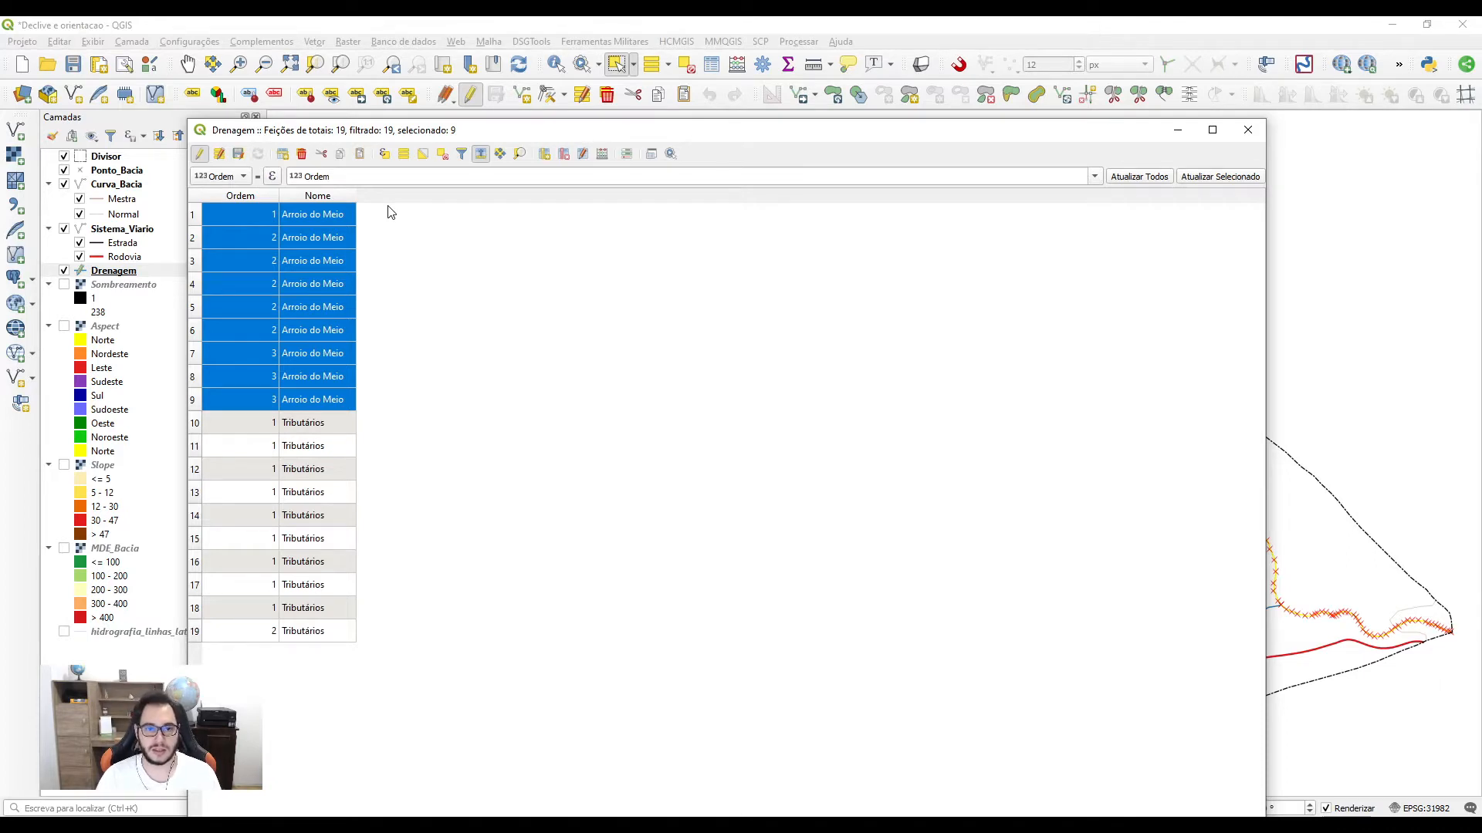
Step: Clear the selection and set up a Field Calculator field named comprim_m, with decimal number (real) type and precision 2
click(442, 154)
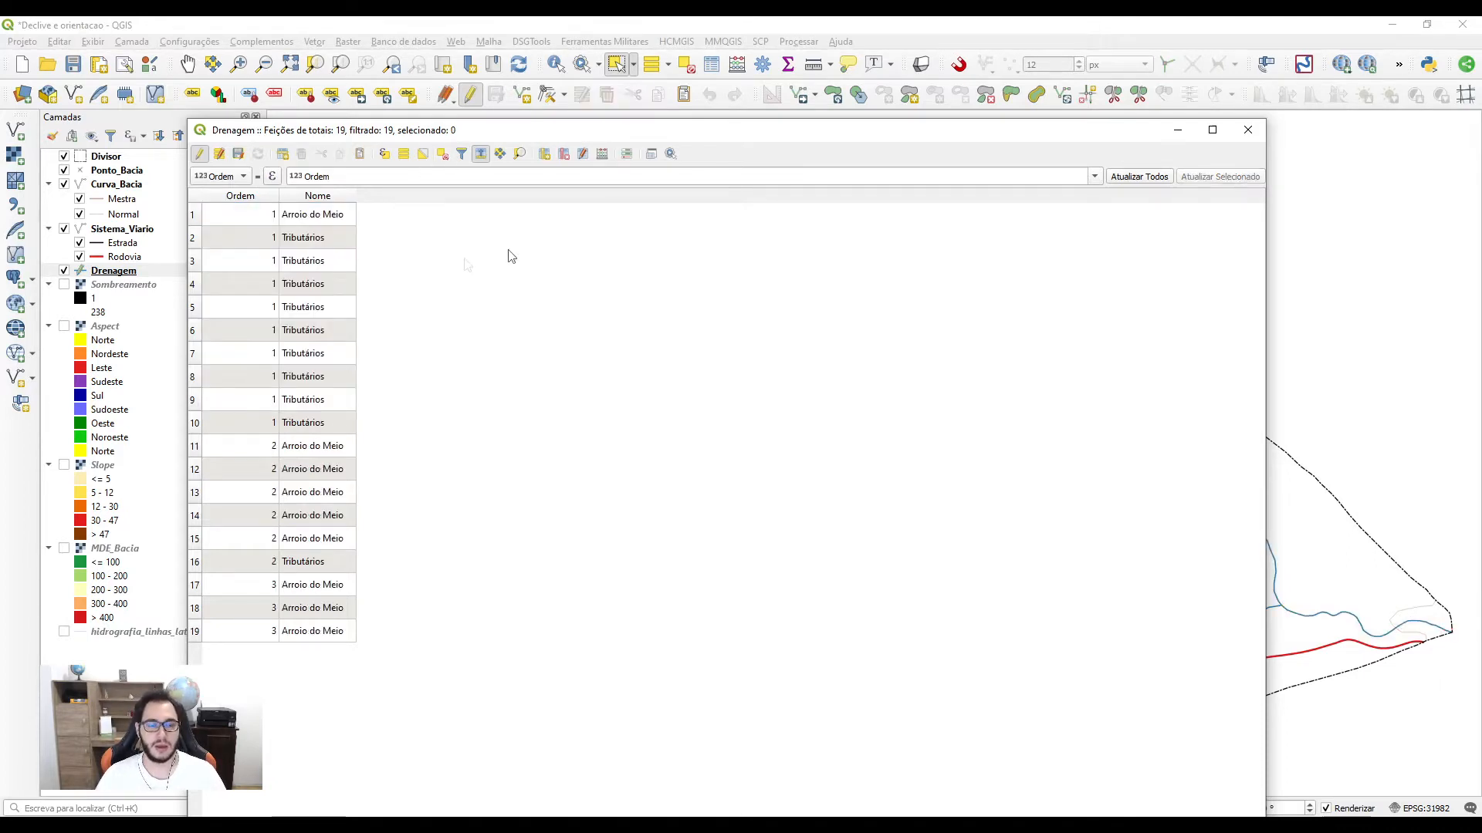
click(602, 153)
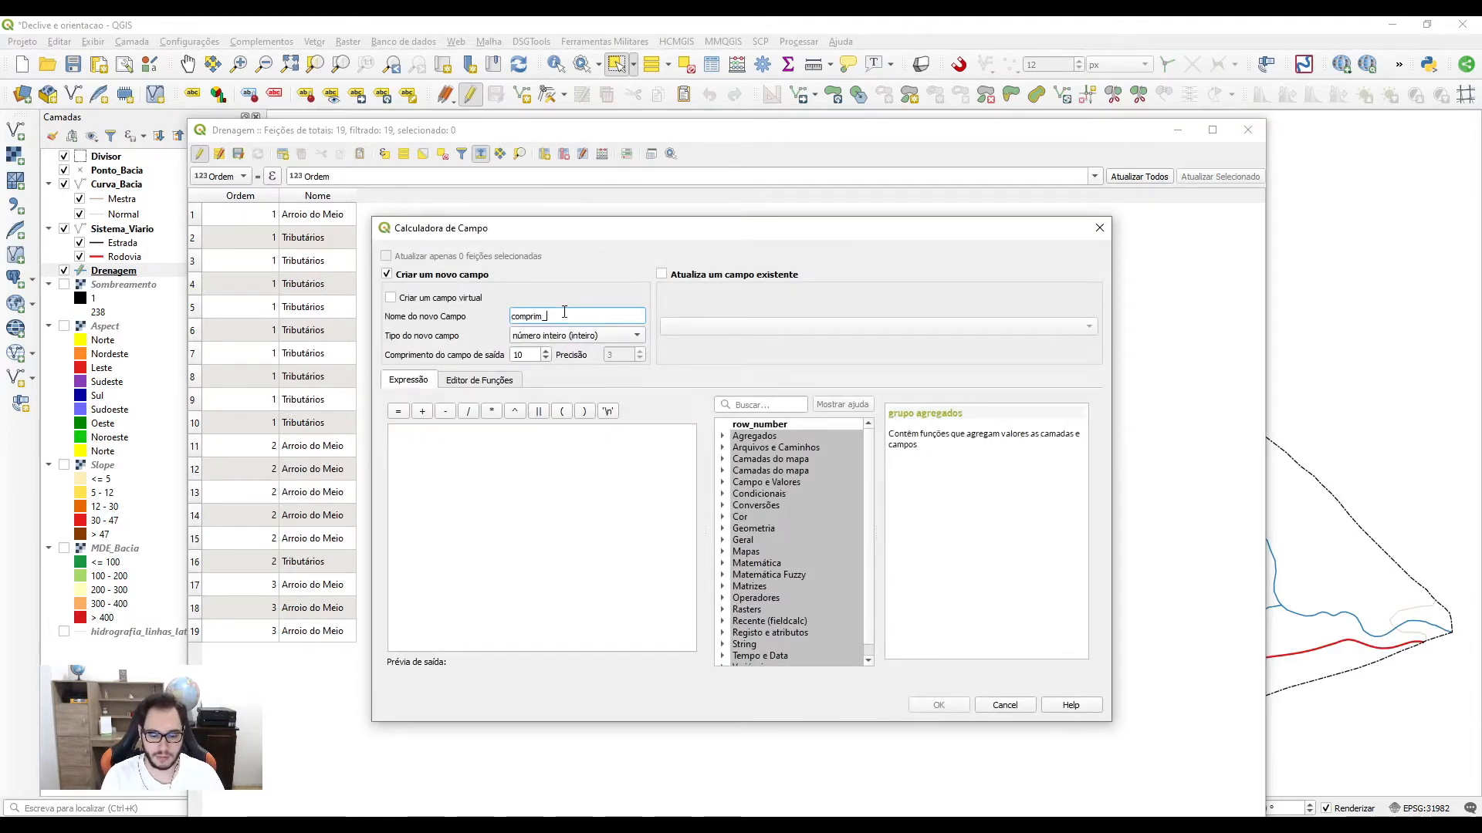
click(571, 340)
click(575, 348)
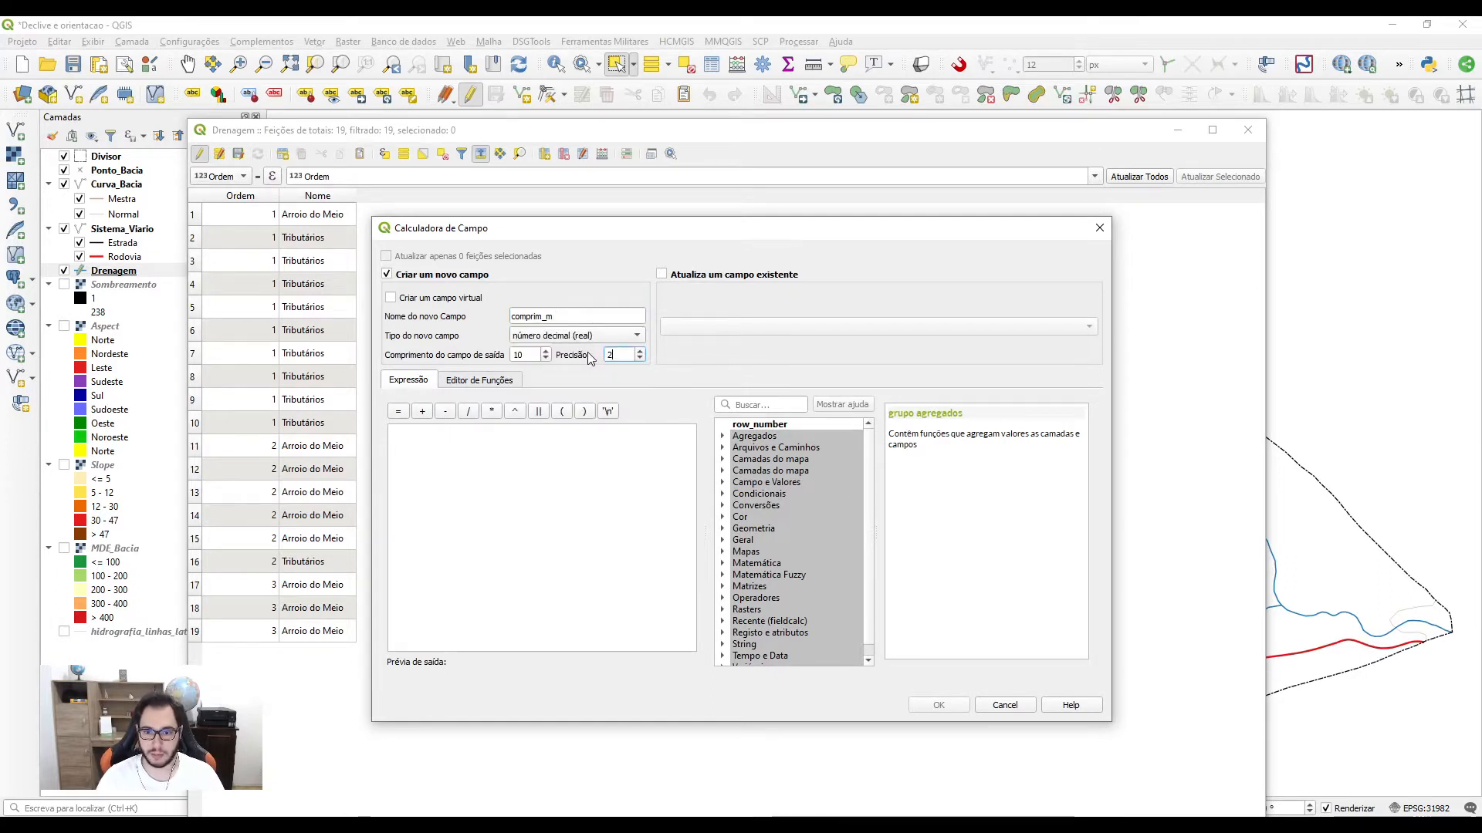
Step: Use the geometry function $length as the expression and create the comprim_m field in Drenagem
double_click(753, 529)
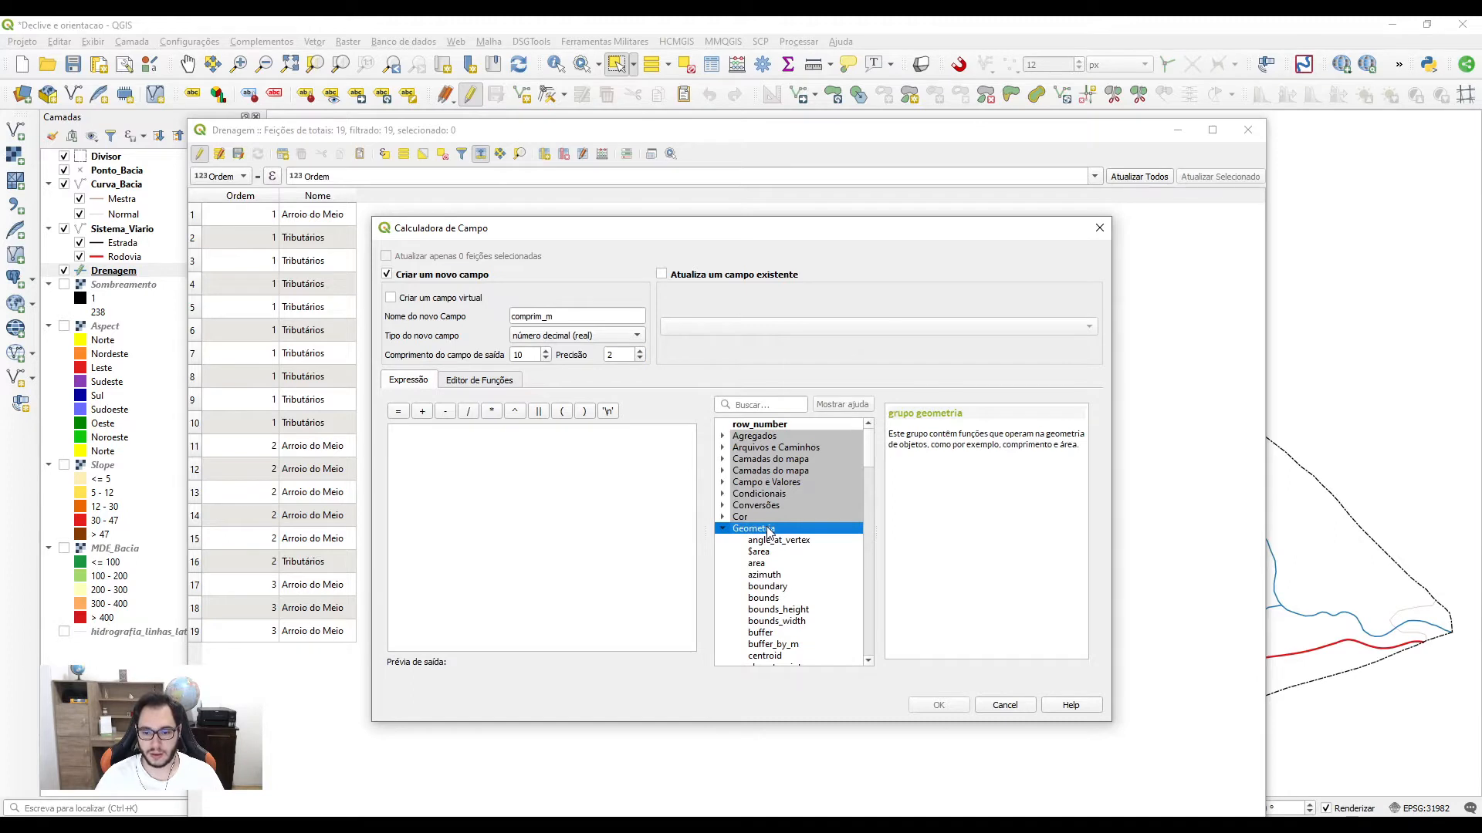
scroll(795, 575, down, 6)
scroll(795, 577, down, 7)
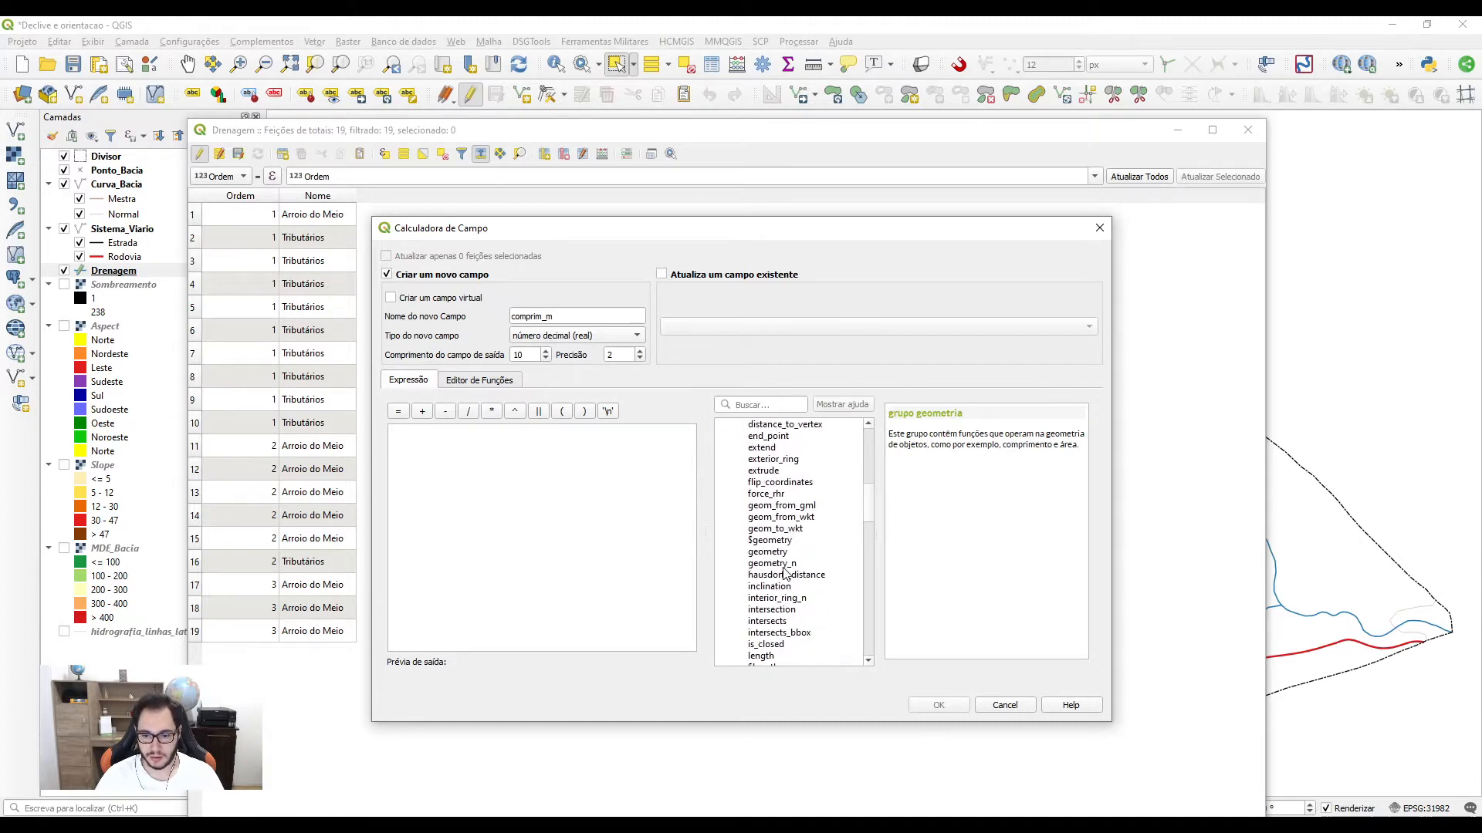
double_click(772, 633)
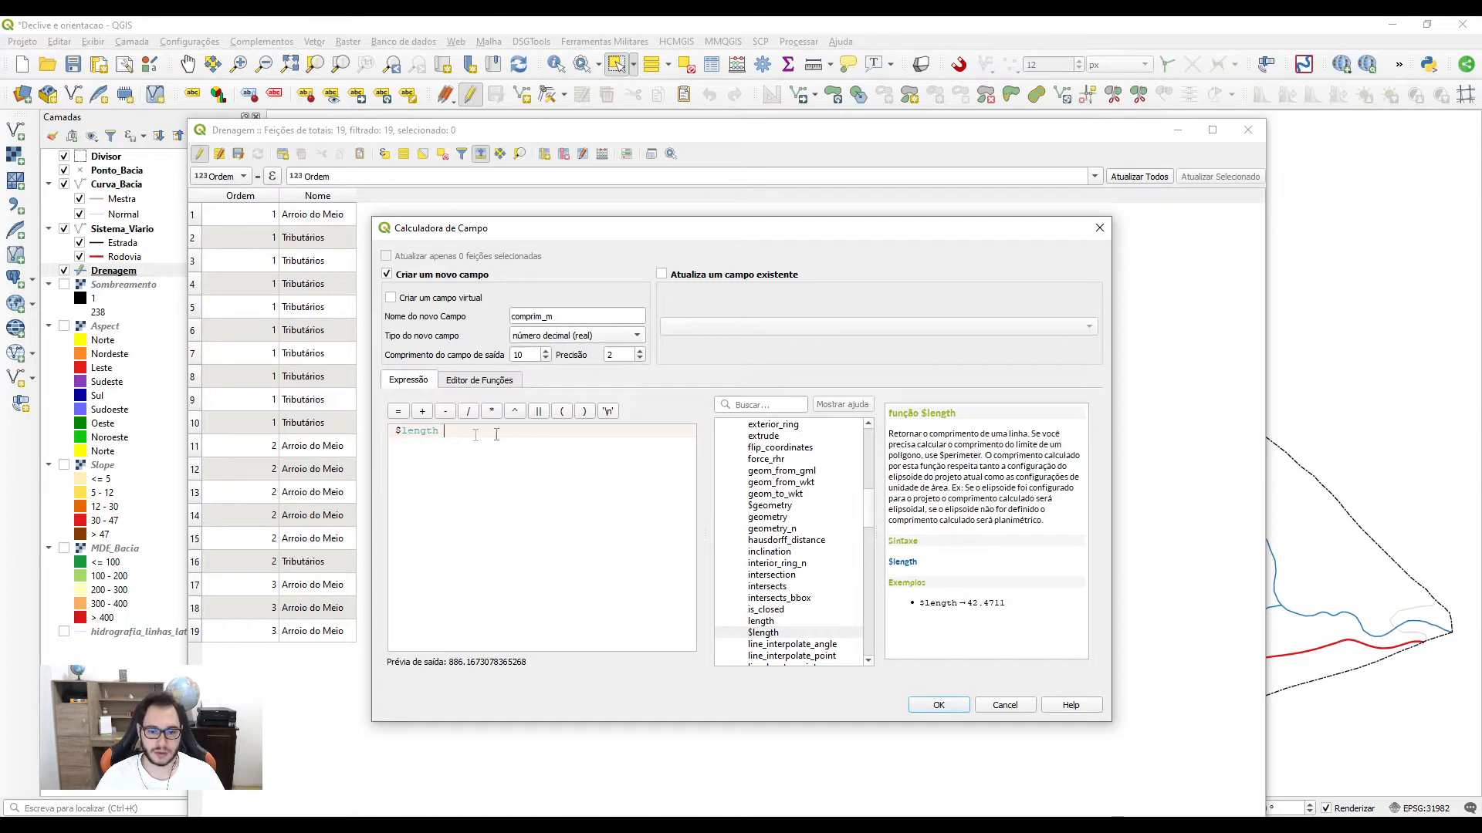
click(939, 705)
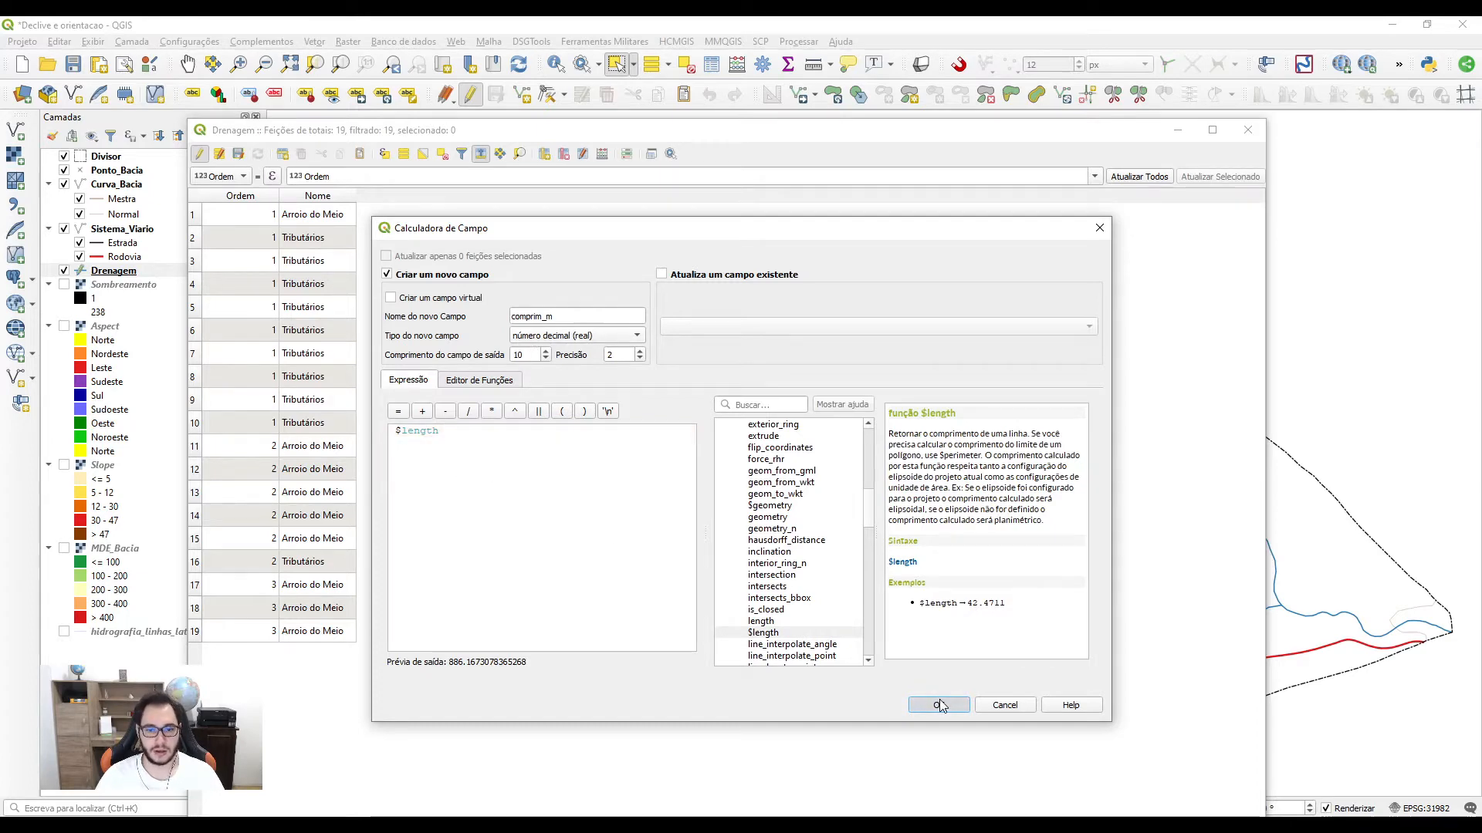
Step: Select the first Arroio do Meio record and move the attribute table aside to examine its segment on the map
click(195, 214)
drag(609, 135, 669, 586)
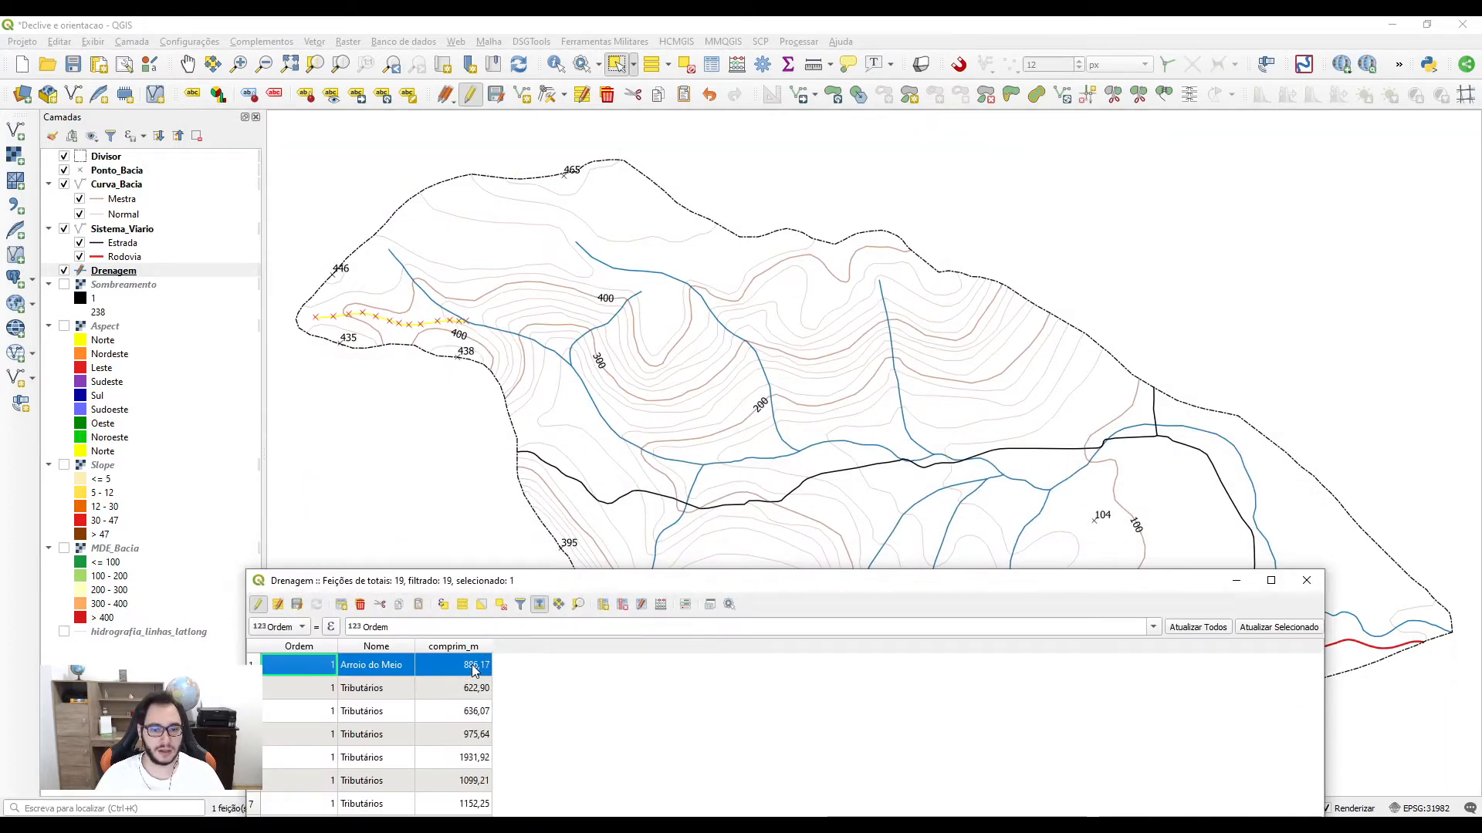
drag(615, 581, 639, 147)
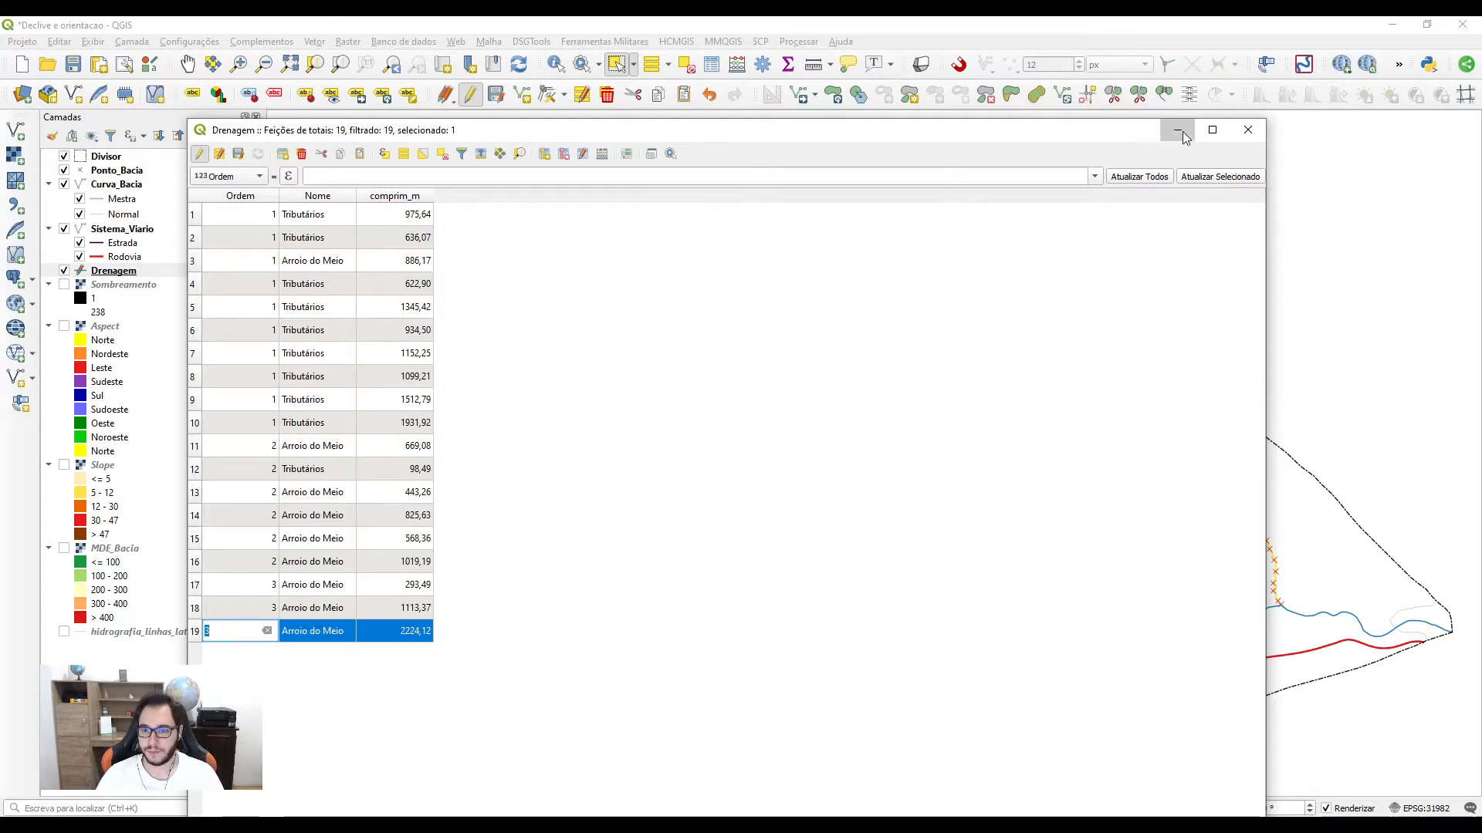
Step: Check the selected segment on the map, save the Drenagem edits, end editing, and clear the selection
click(1248, 130)
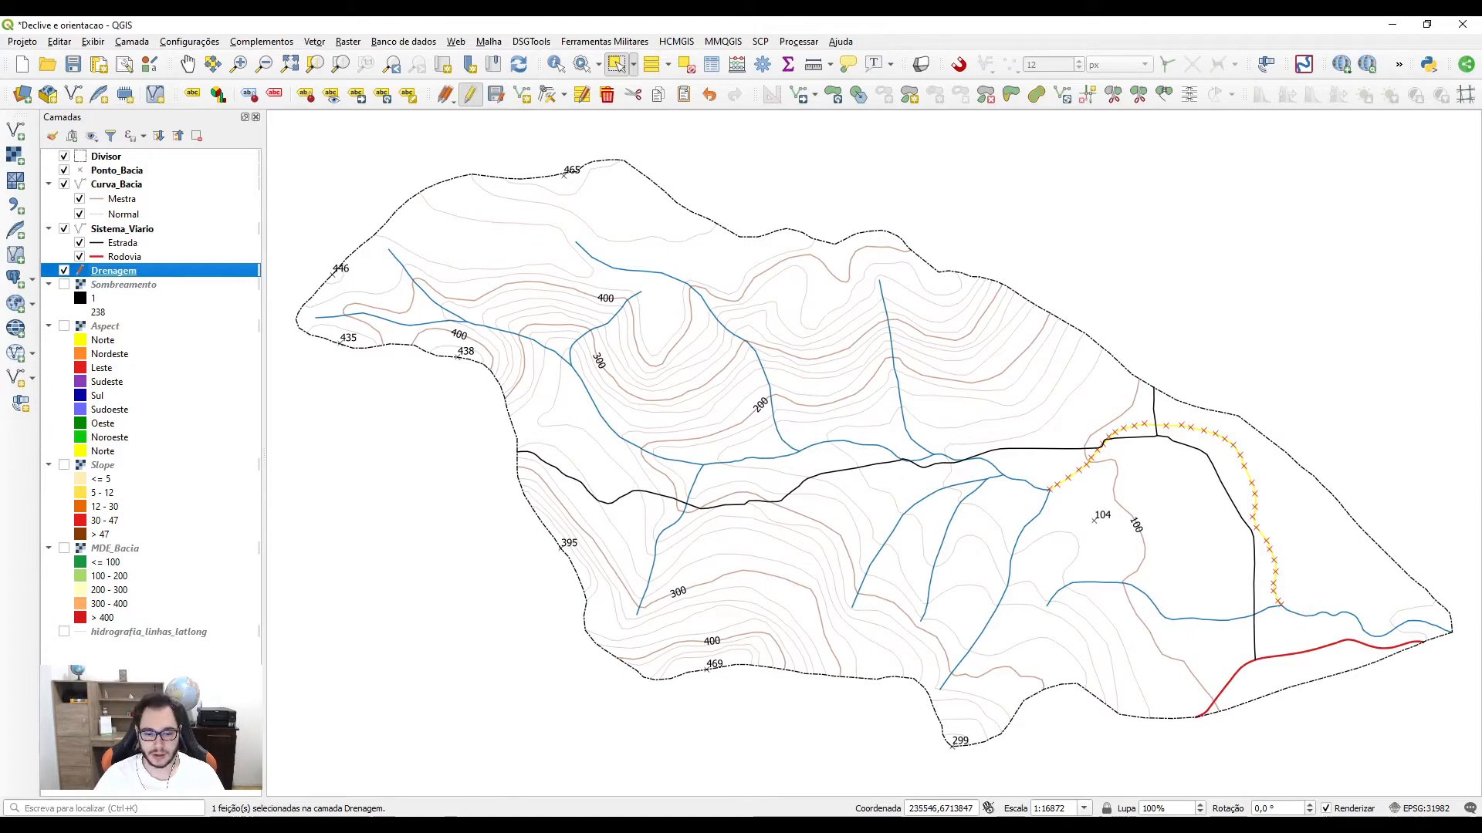
mouse_move(457, 802)
click(482, 760)
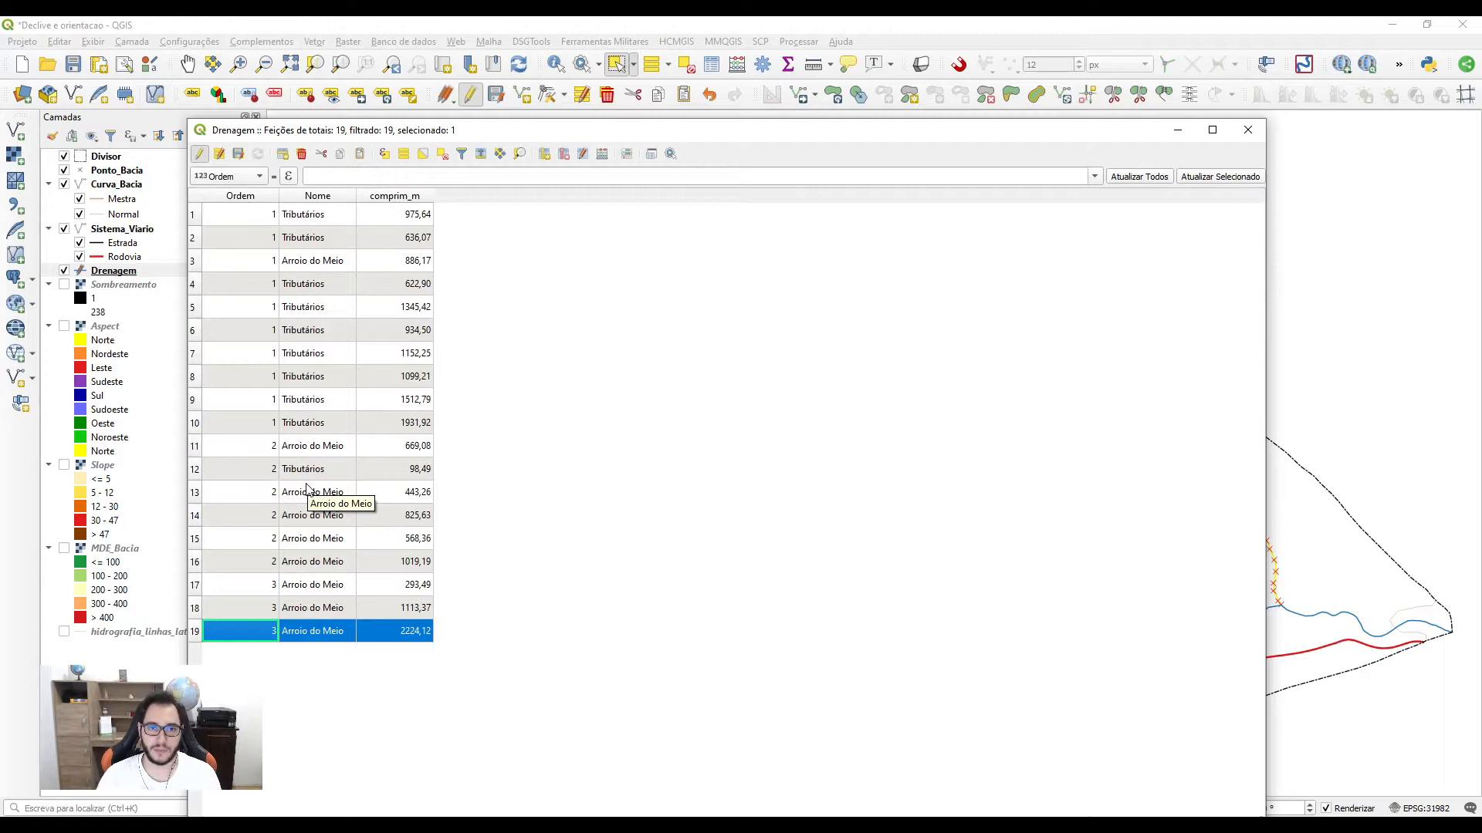
click(237, 153)
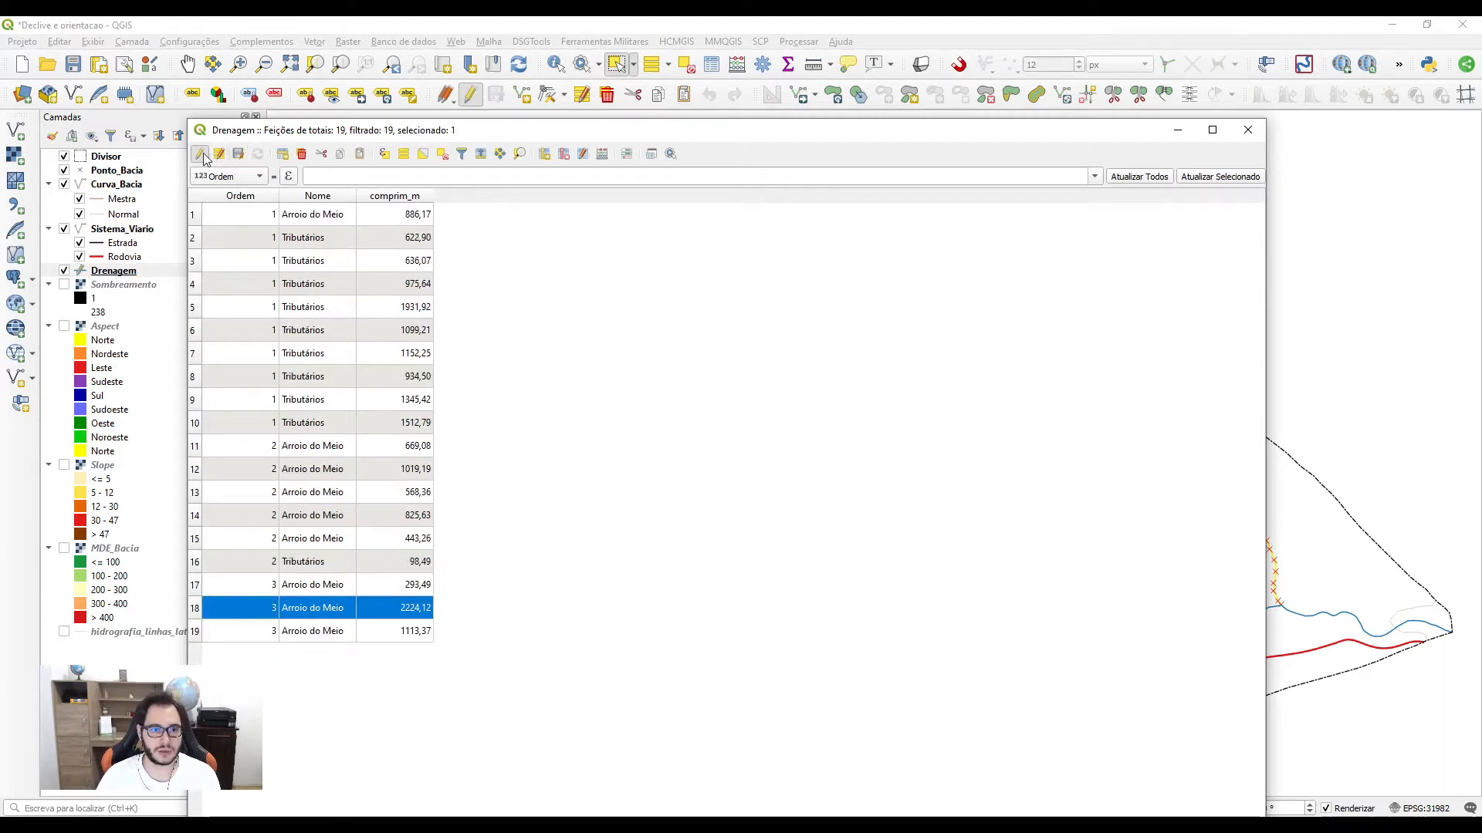
click(199, 154)
click(1249, 131)
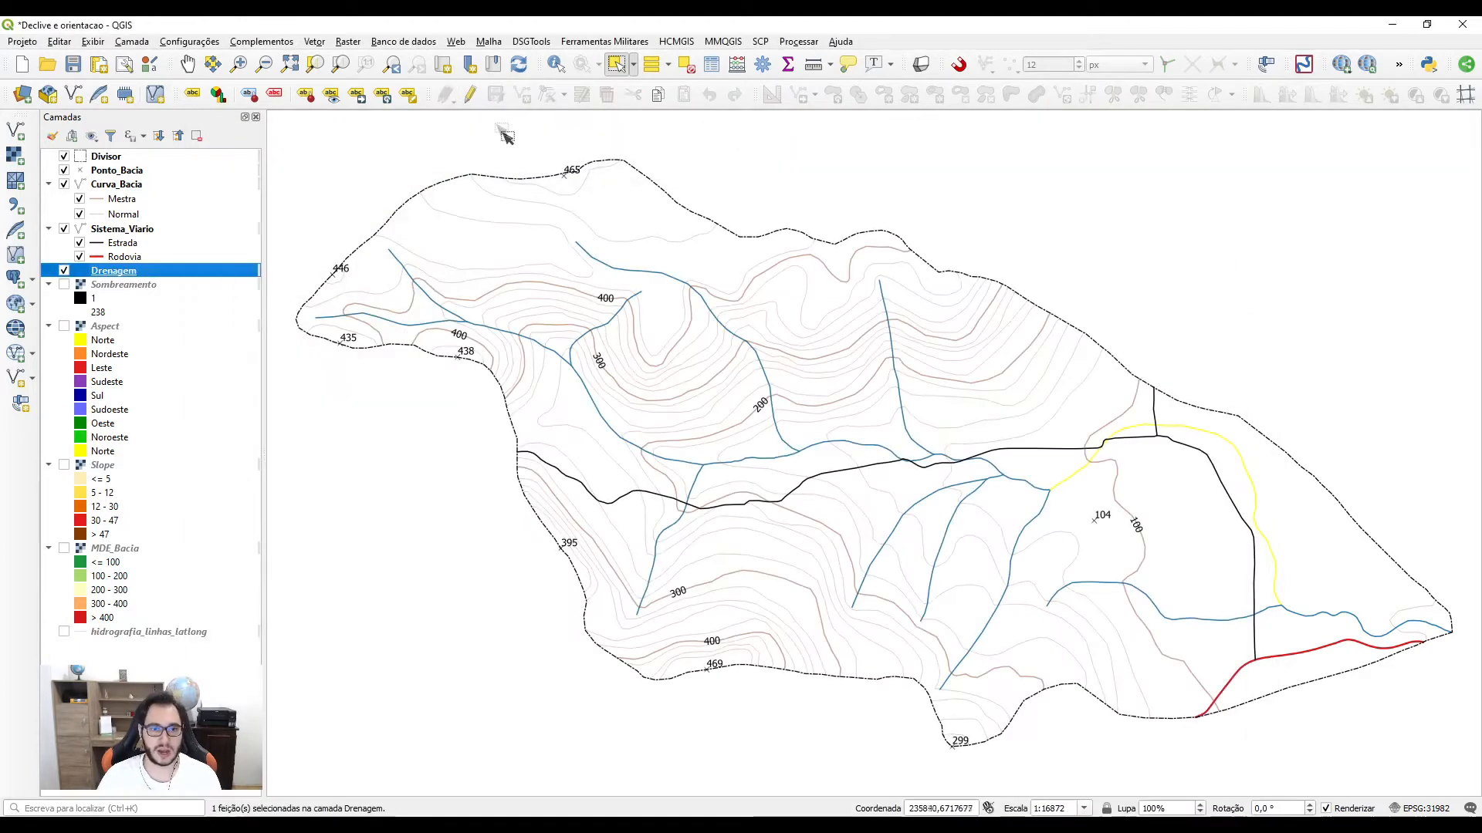
click(489, 156)
right_click(109, 271)
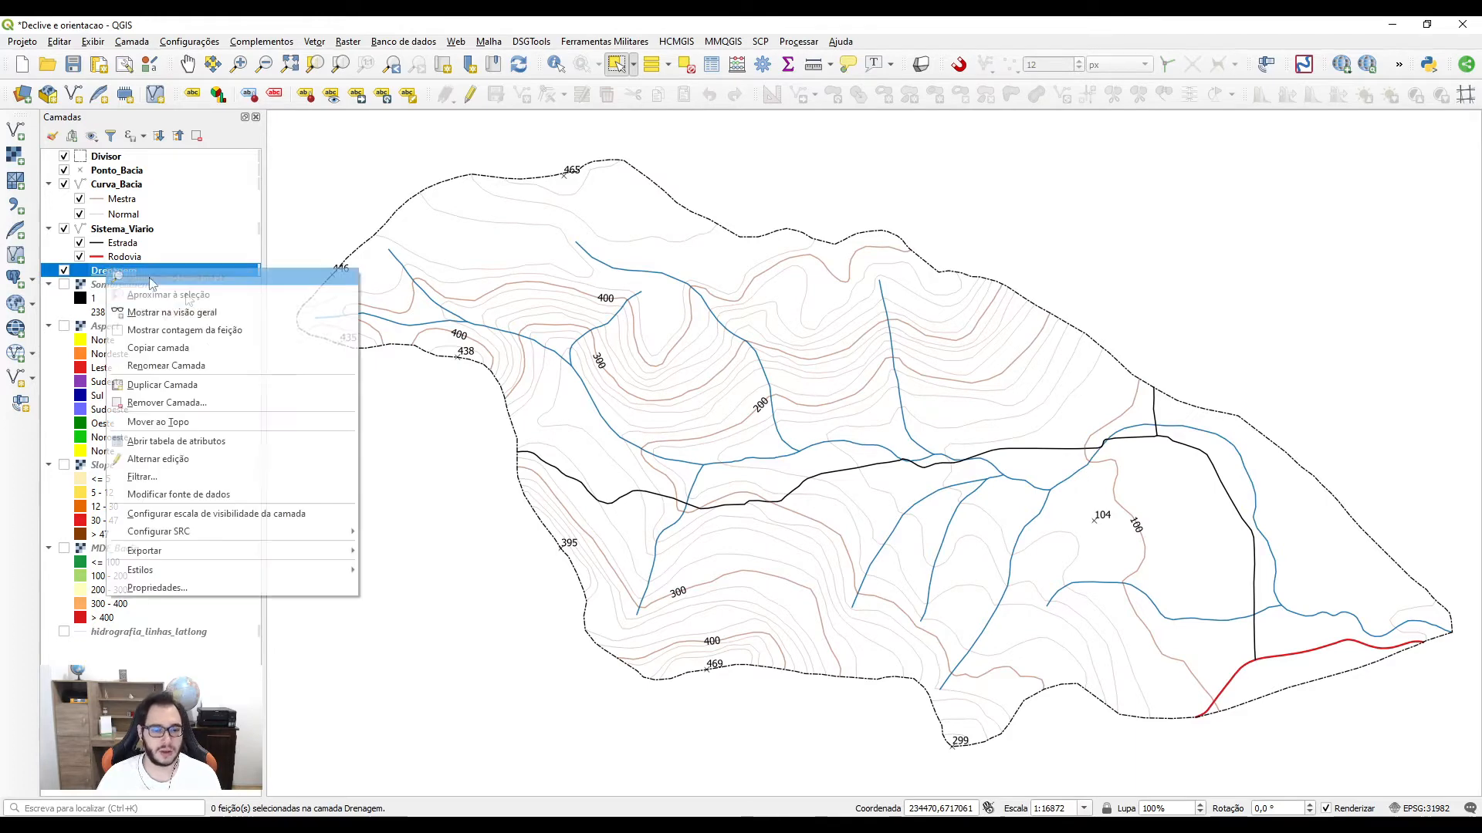
mouse_move(226, 551)
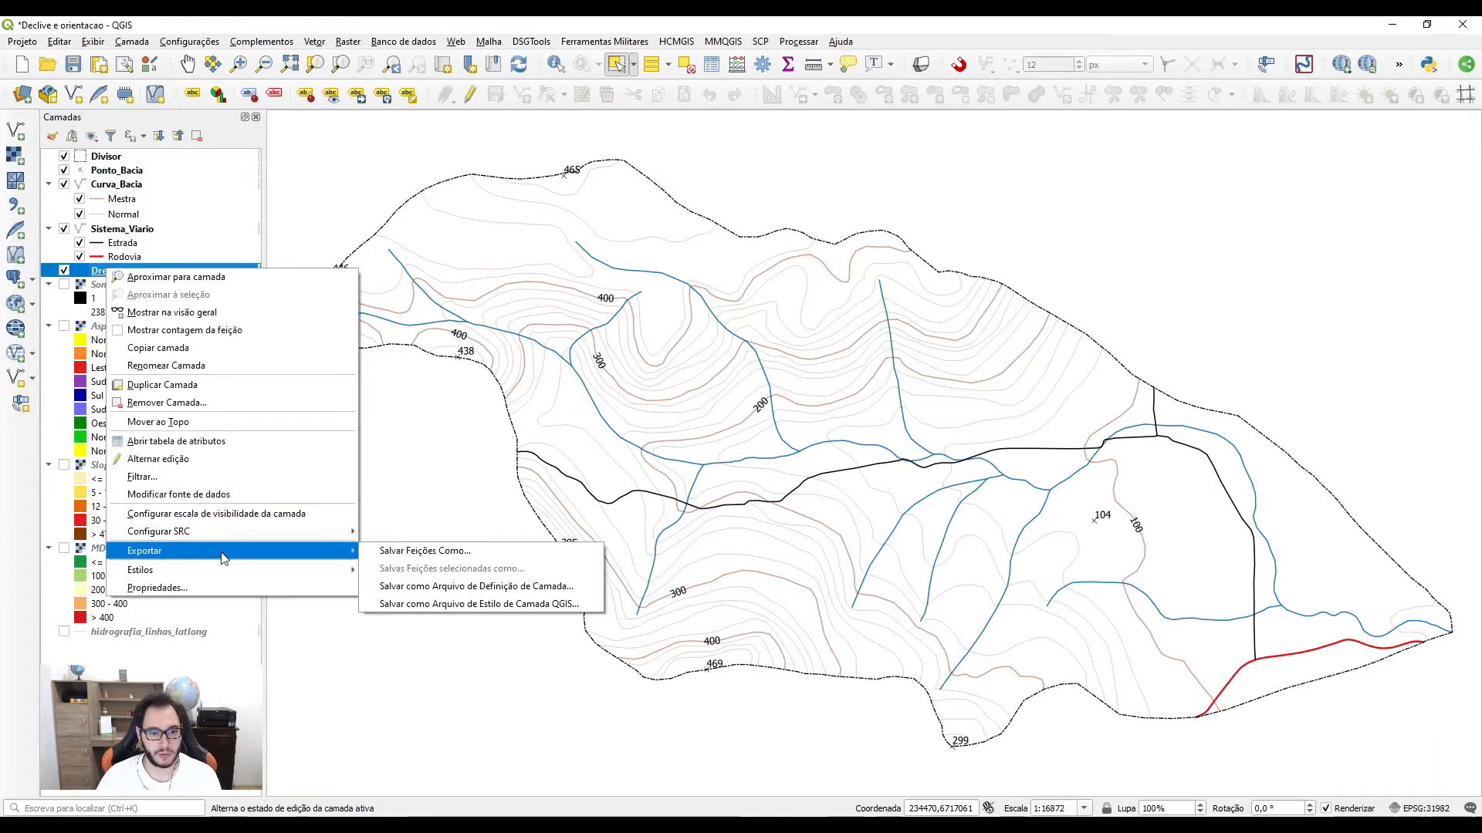
click(444, 554)
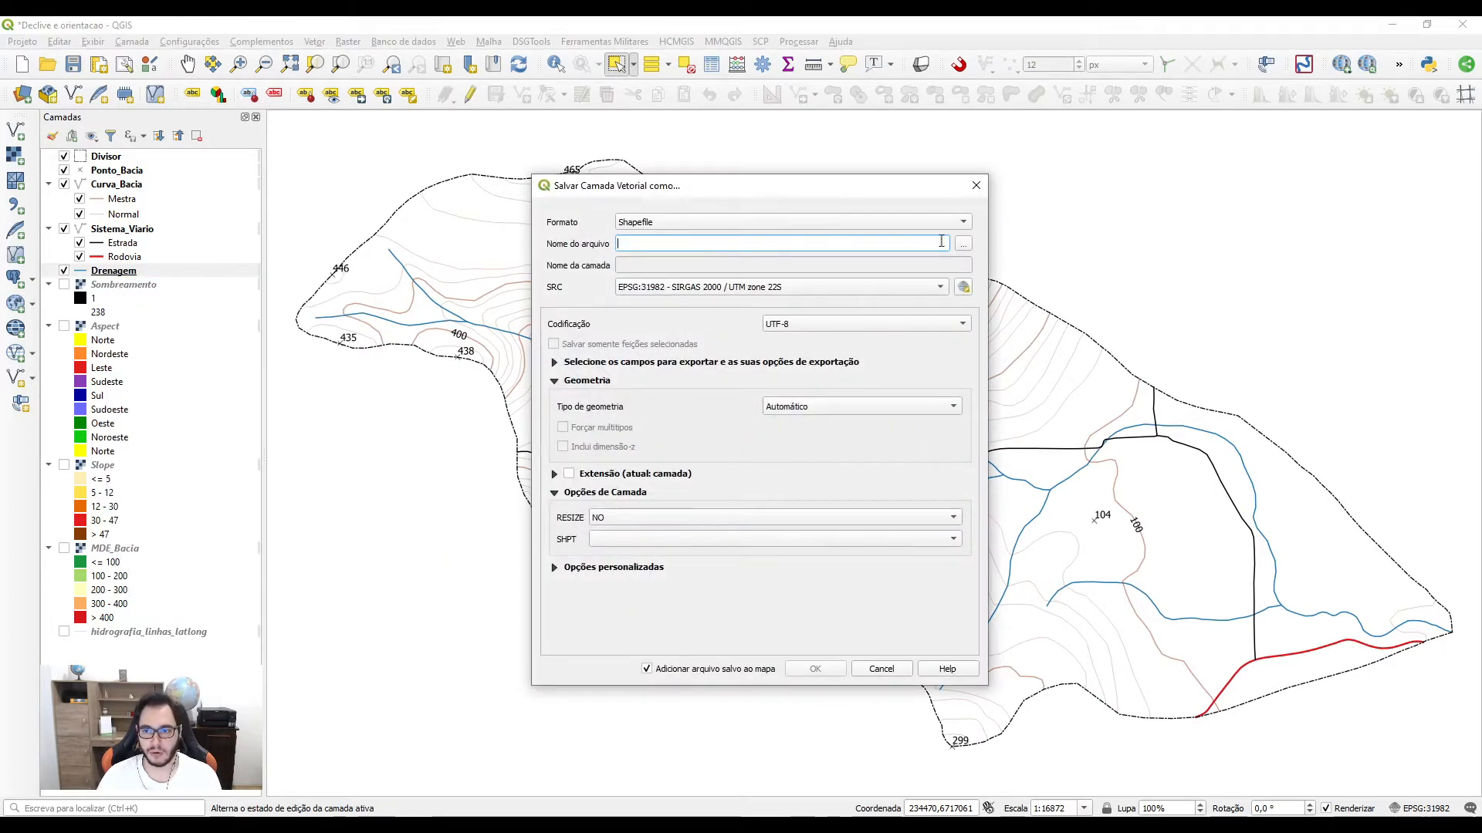
click(963, 244)
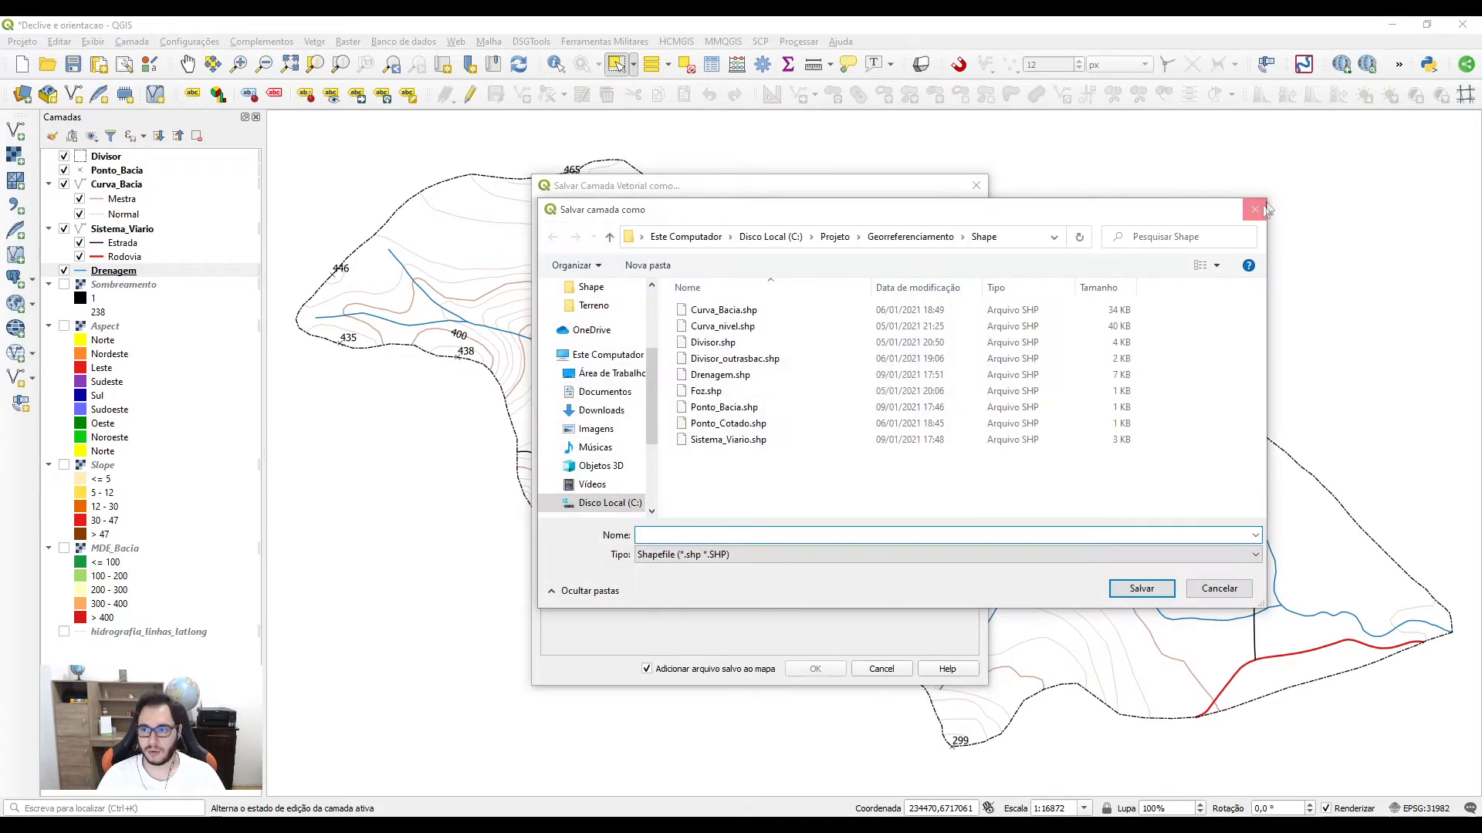
click(1259, 192)
click(977, 185)
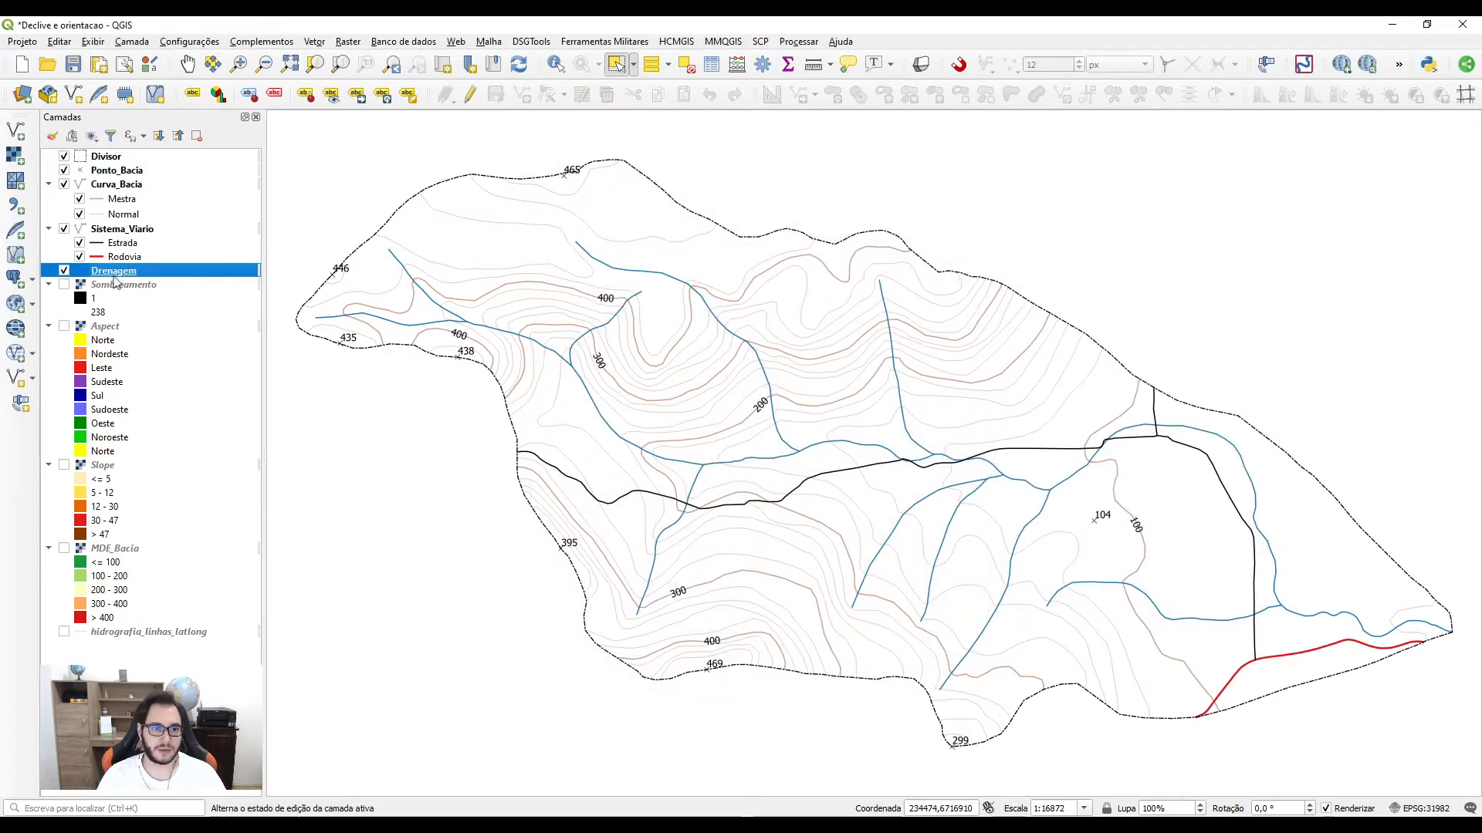
Step: Export the Drenagem features as a shapefile named Drenagem_principal in the Shape folder and add it to the map
right_click(112, 276)
mouse_move(317, 554)
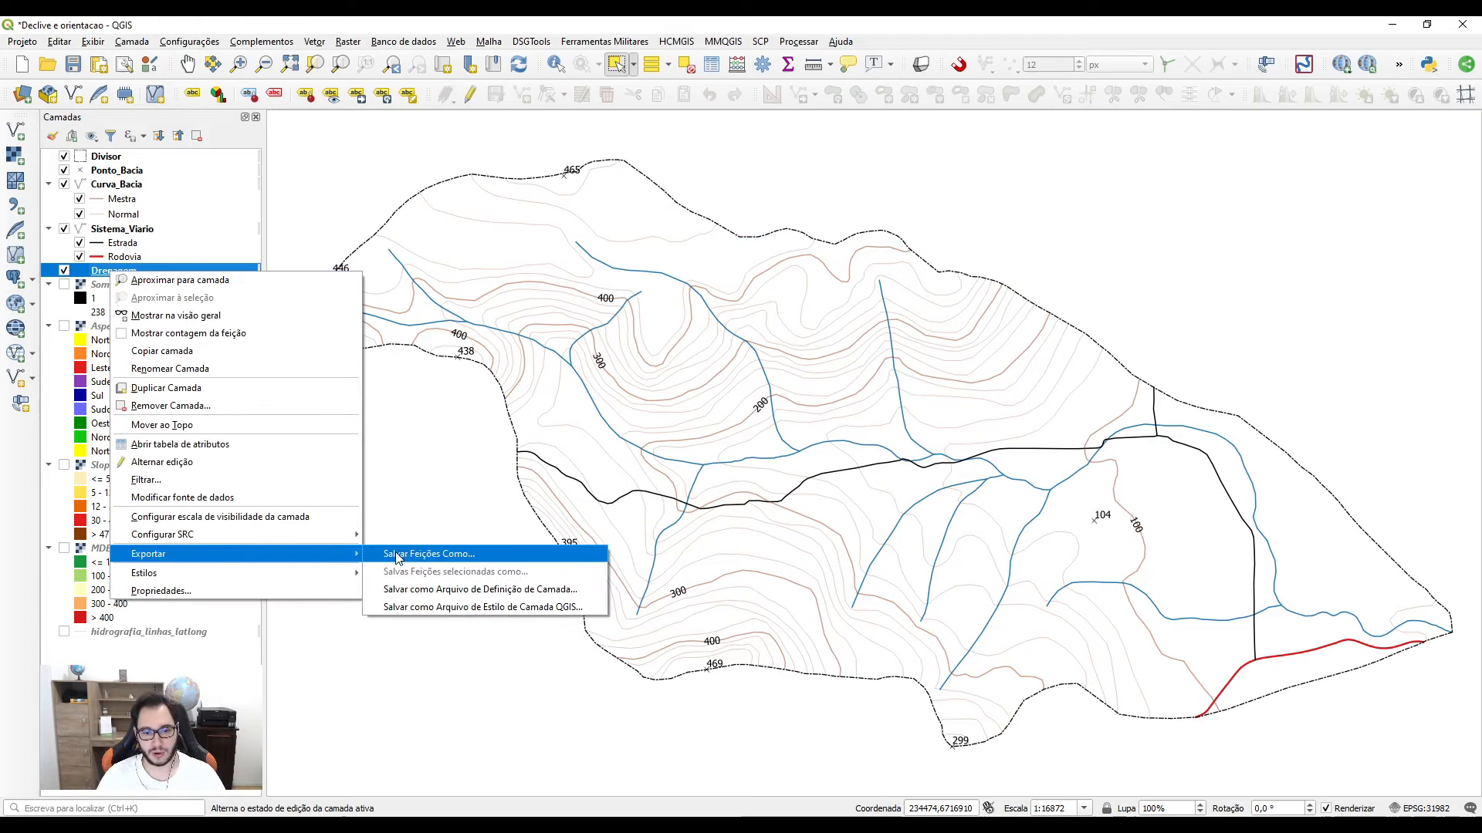
click(398, 556)
click(974, 270)
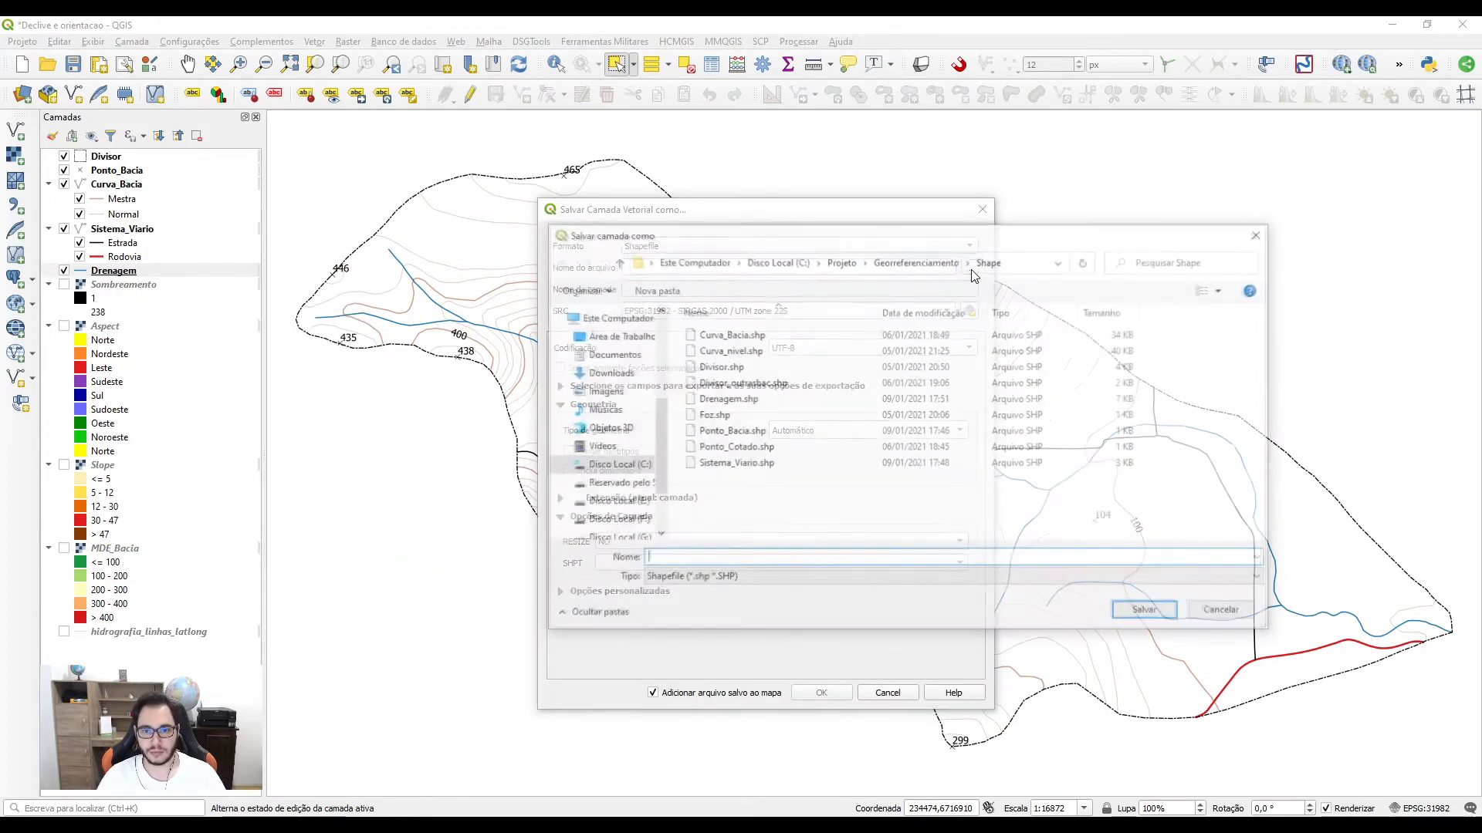
text(Drenagem_principal)
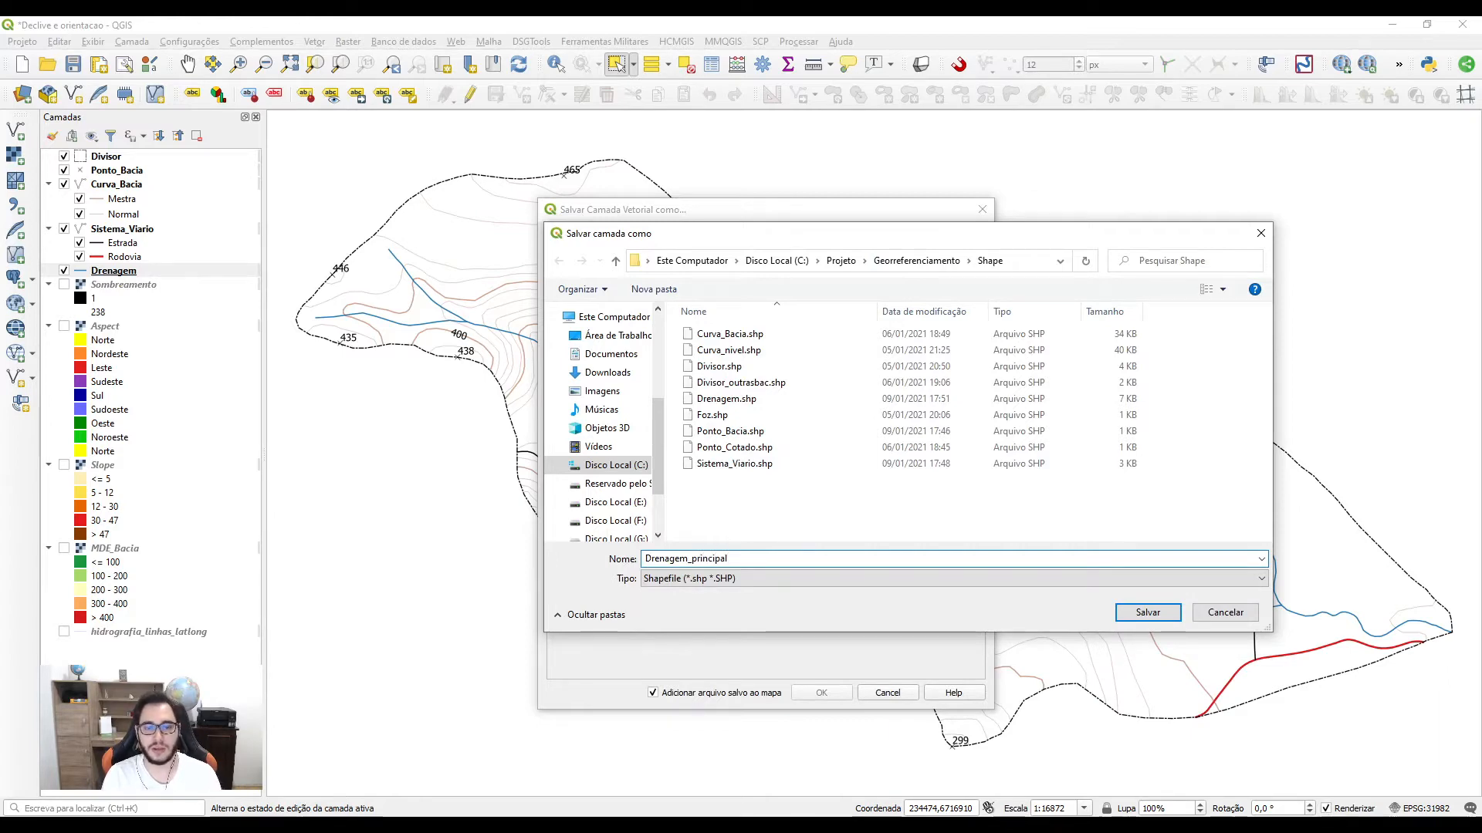
click(1155, 613)
click(820, 692)
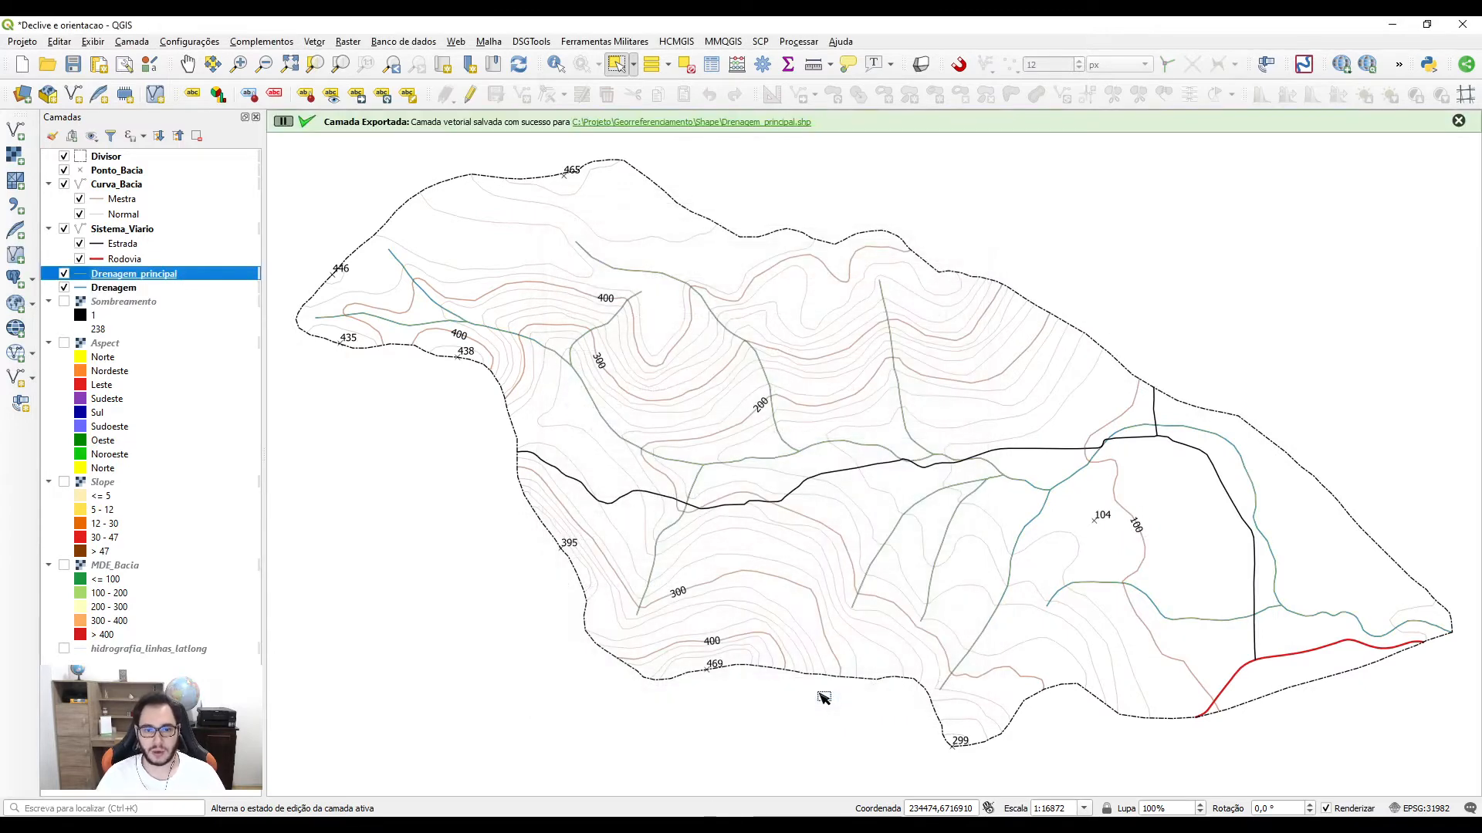
Step: Hide the original Drenagem layer and change the Drenagem_principal line colour to green
click(64, 287)
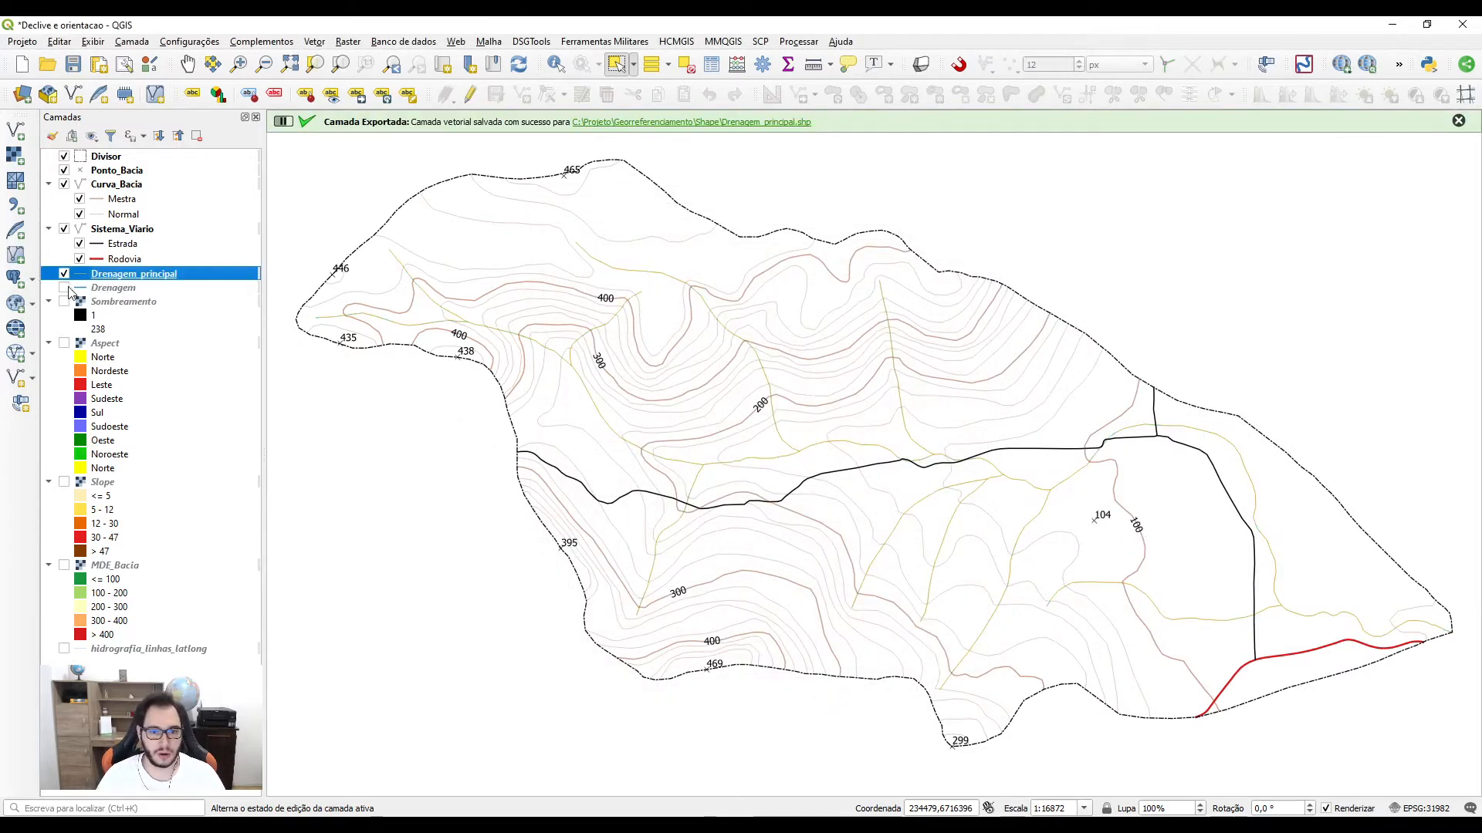
drag(370, 303, 425, 351)
double_click(77, 278)
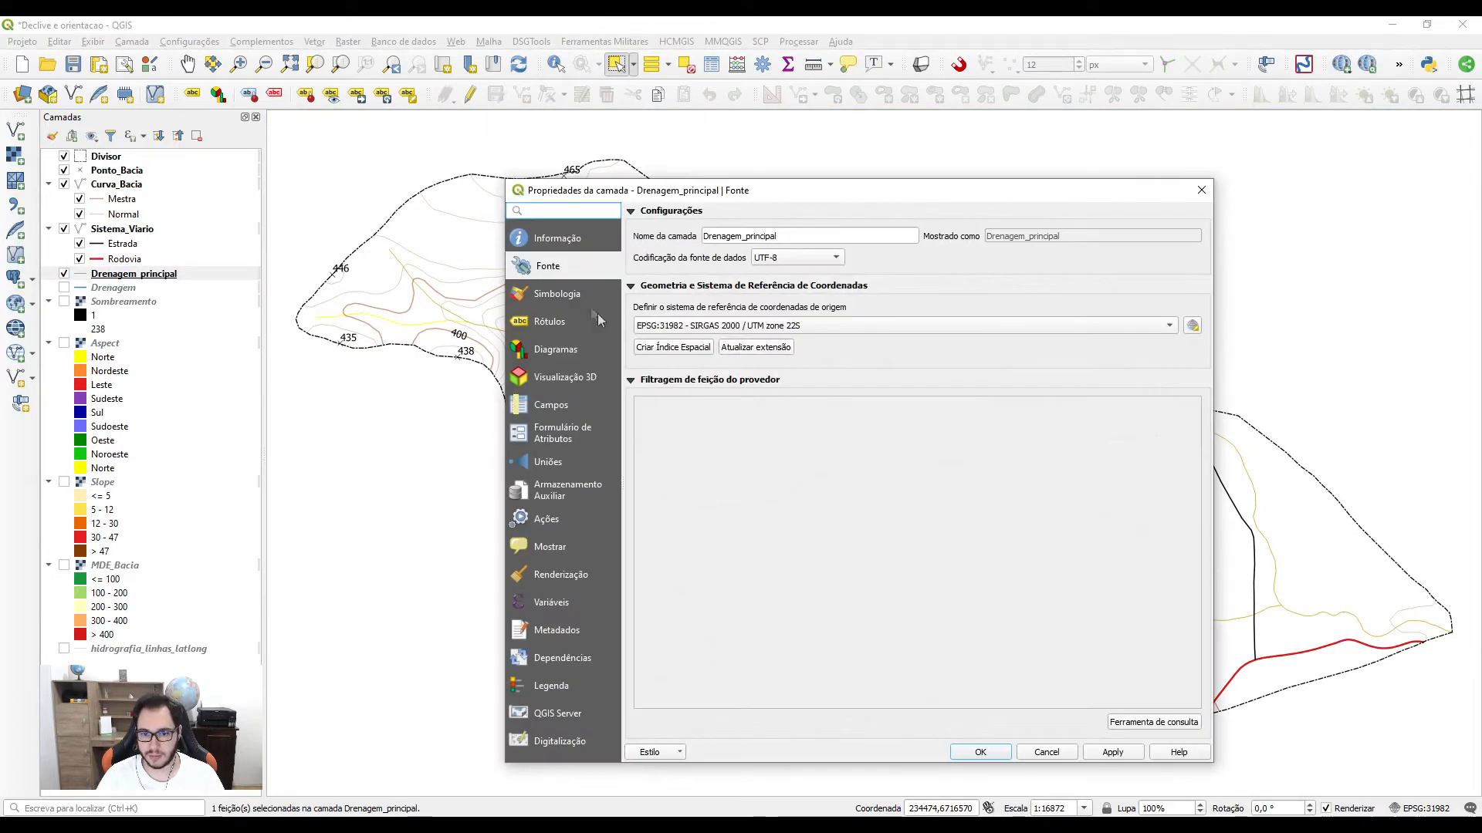
click(591, 295)
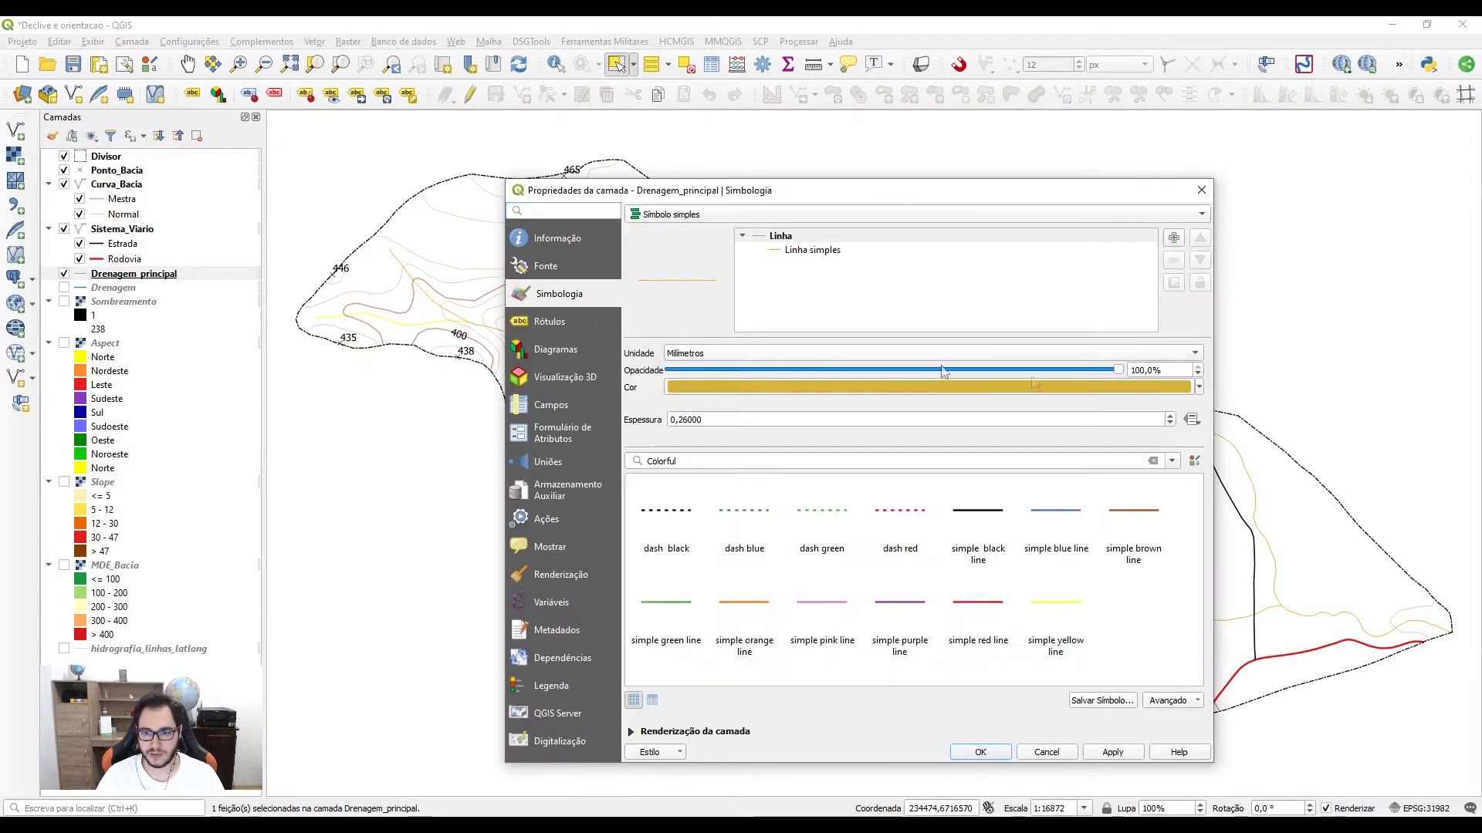
click(1196, 387)
click(761, 611)
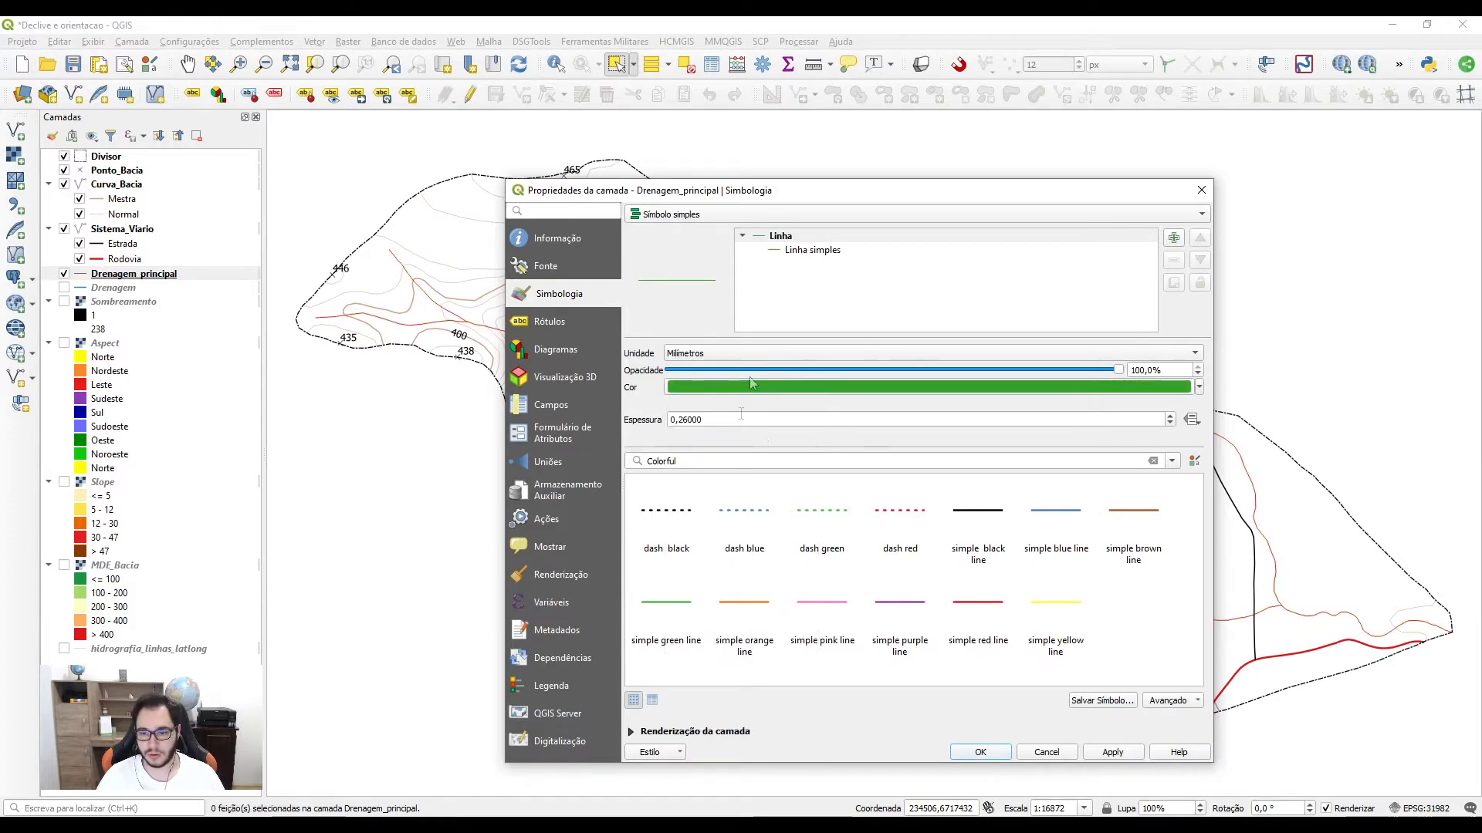
click(980, 753)
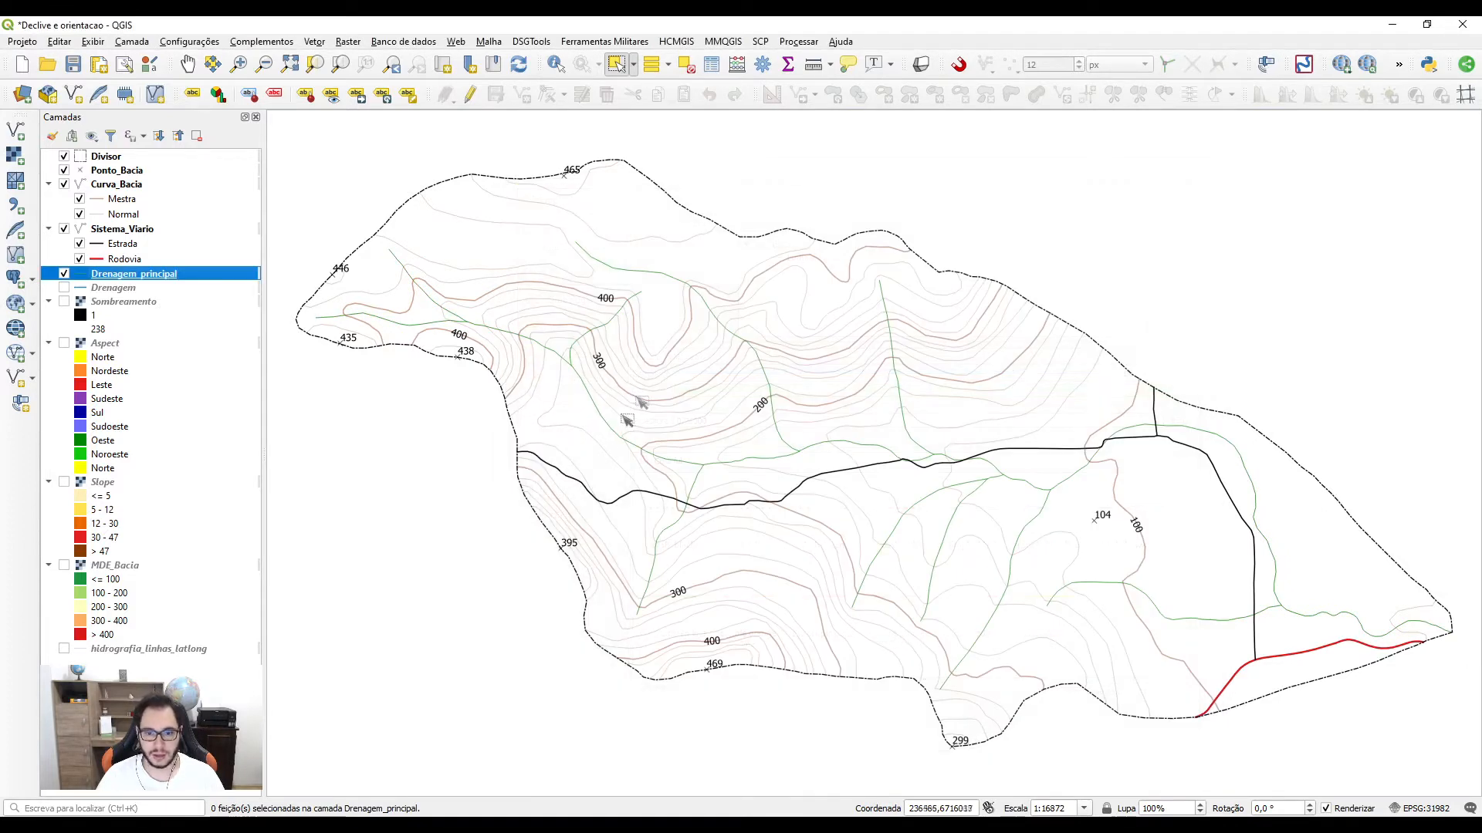
Step: Select all main-channel segments of Drenagem_principal on the map, from the western headwater to the eastern outlet
drag(374, 312, 410, 346)
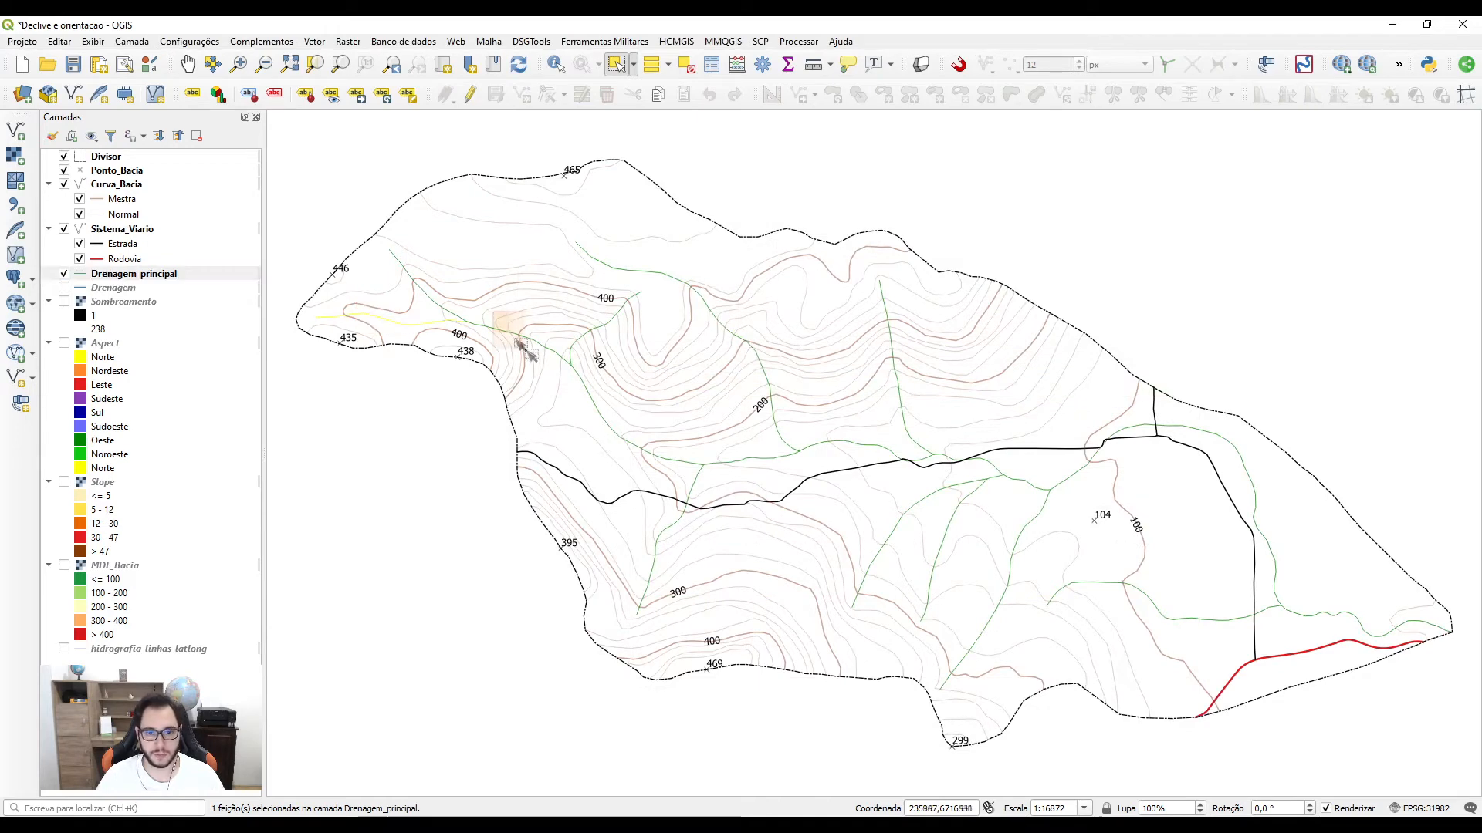
drag(570, 384, 618, 418)
drag(721, 454, 780, 478)
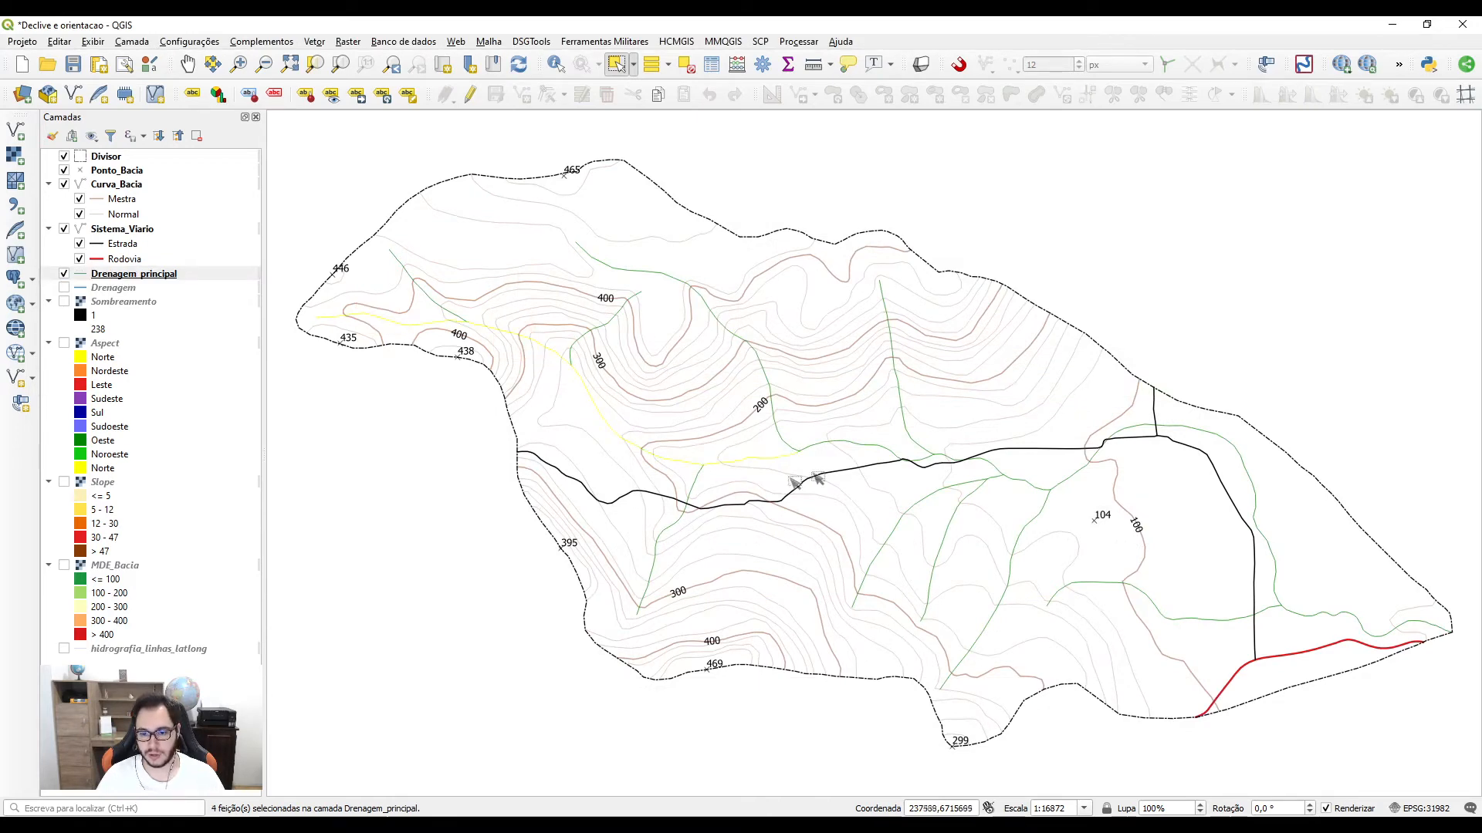
drag(855, 441, 856, 443)
drag(963, 446, 992, 477)
drag(1017, 479, 1096, 499)
drag(1306, 594, 1340, 628)
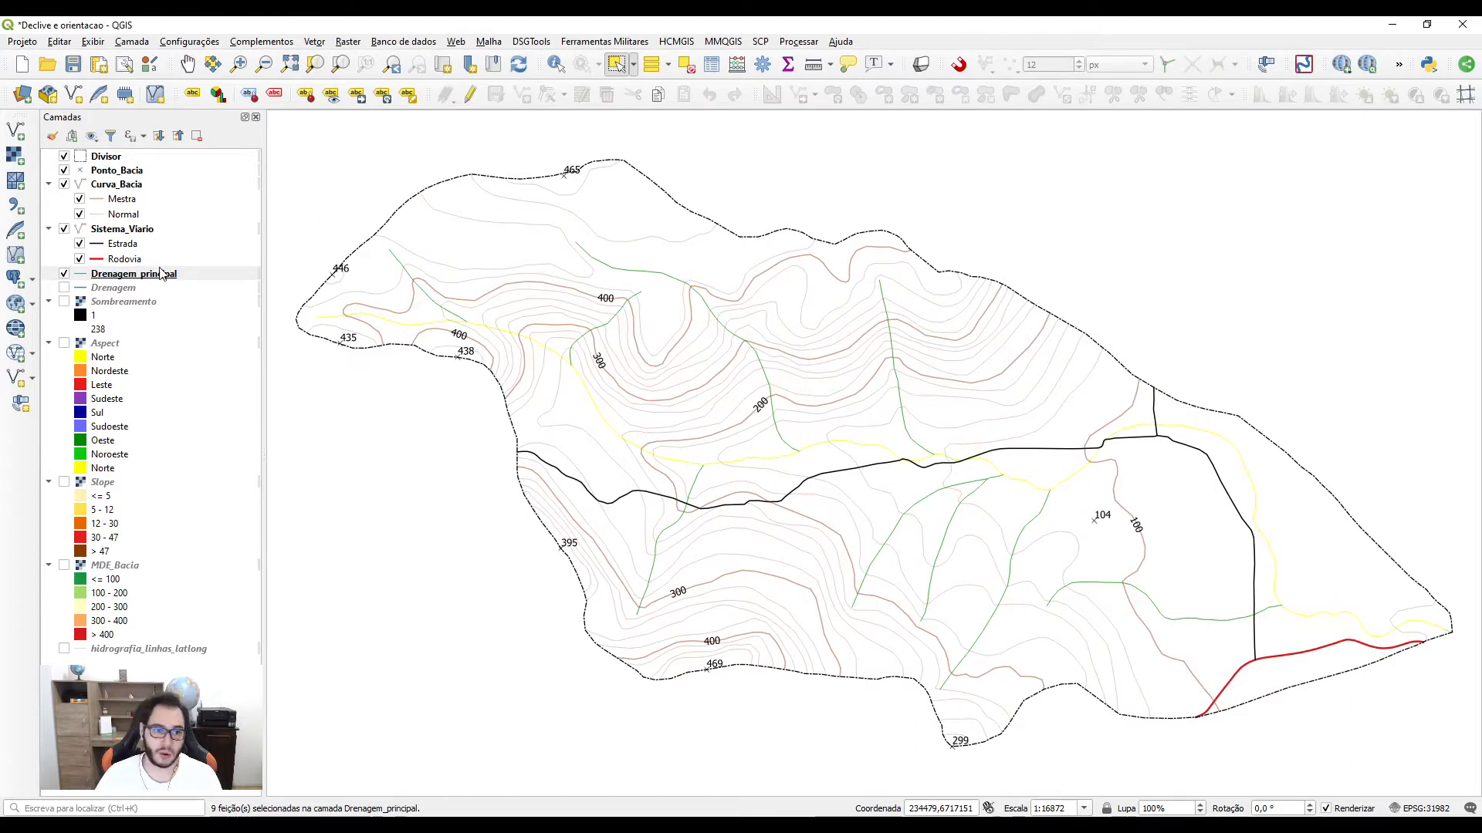
Step: In the Drenagem_principal attribute table, replace the selection by sorting on Nome and selecting all Arroio do Meio records
right_click(158, 274)
click(225, 444)
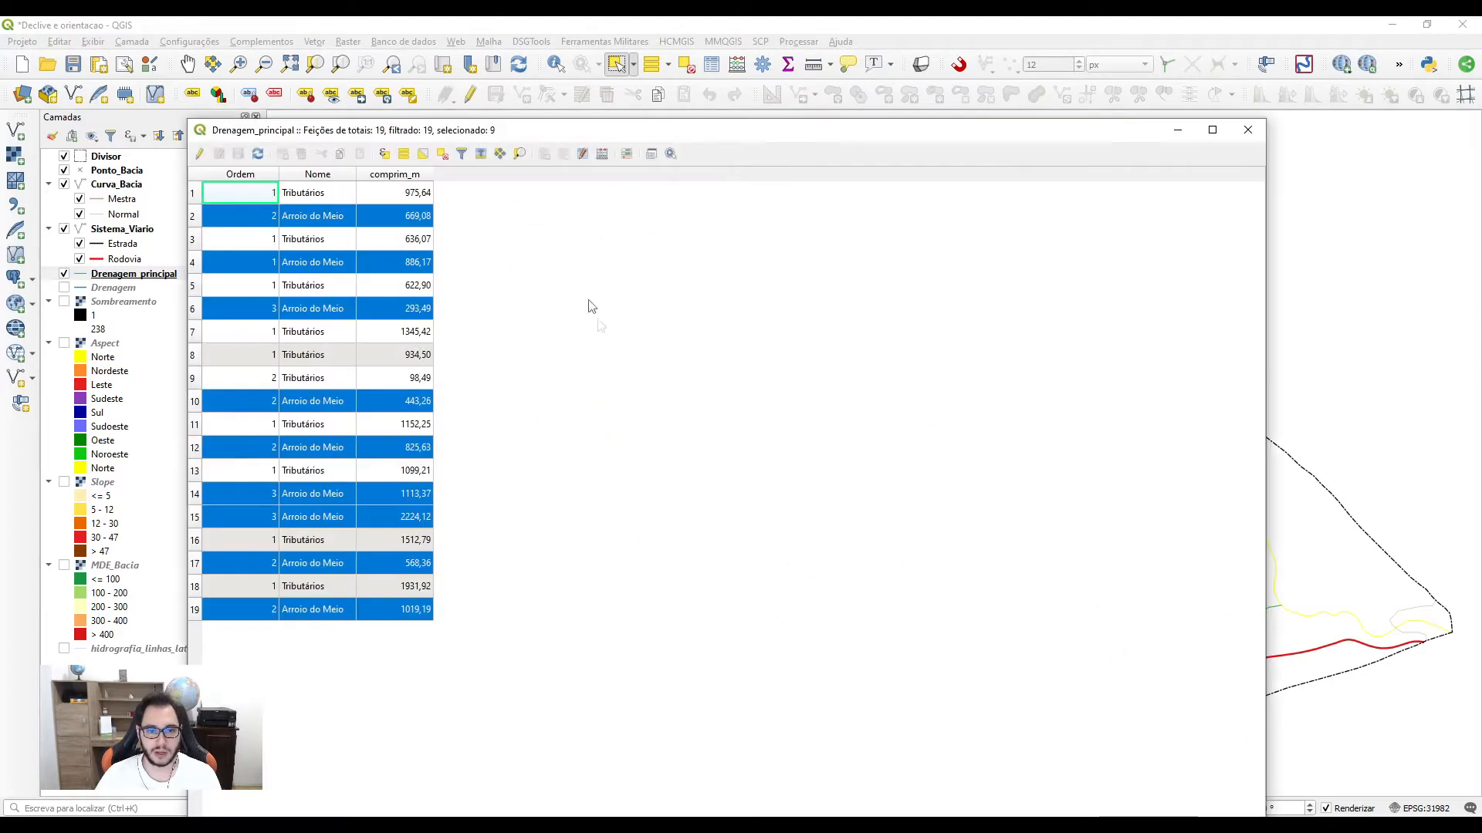
click(442, 154)
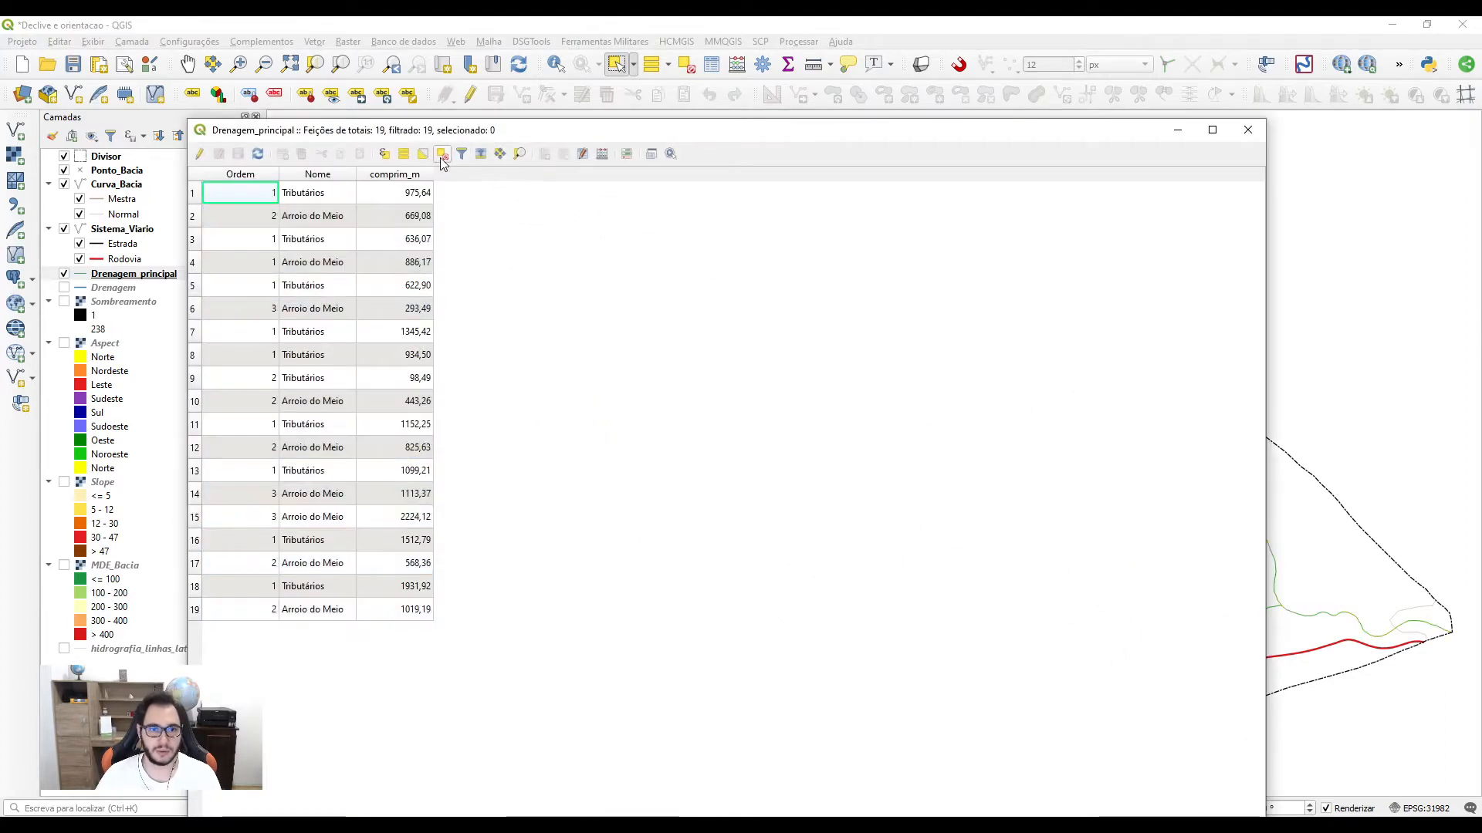
click(312, 175)
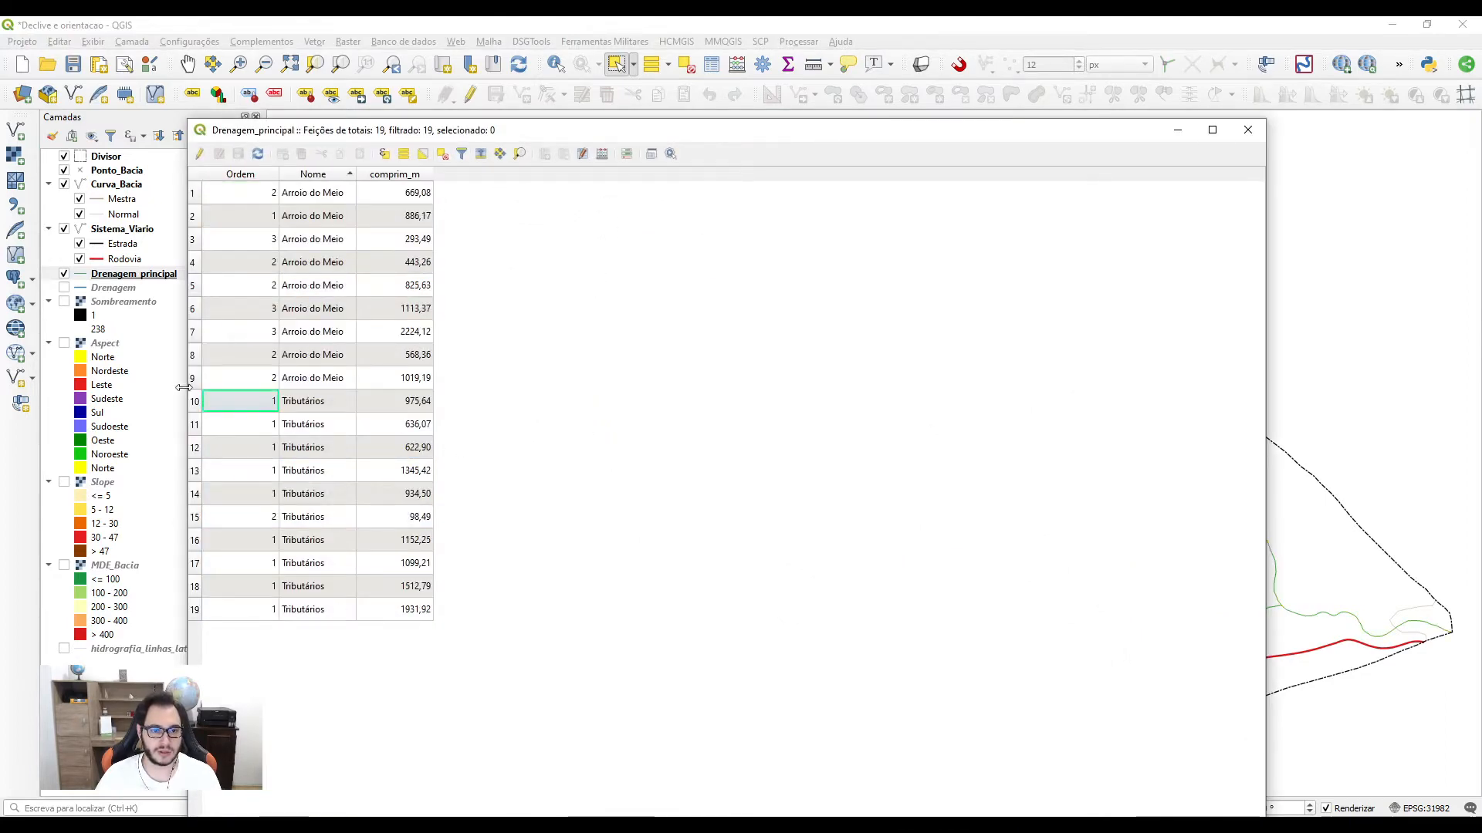
drag(193, 380, 194, 192)
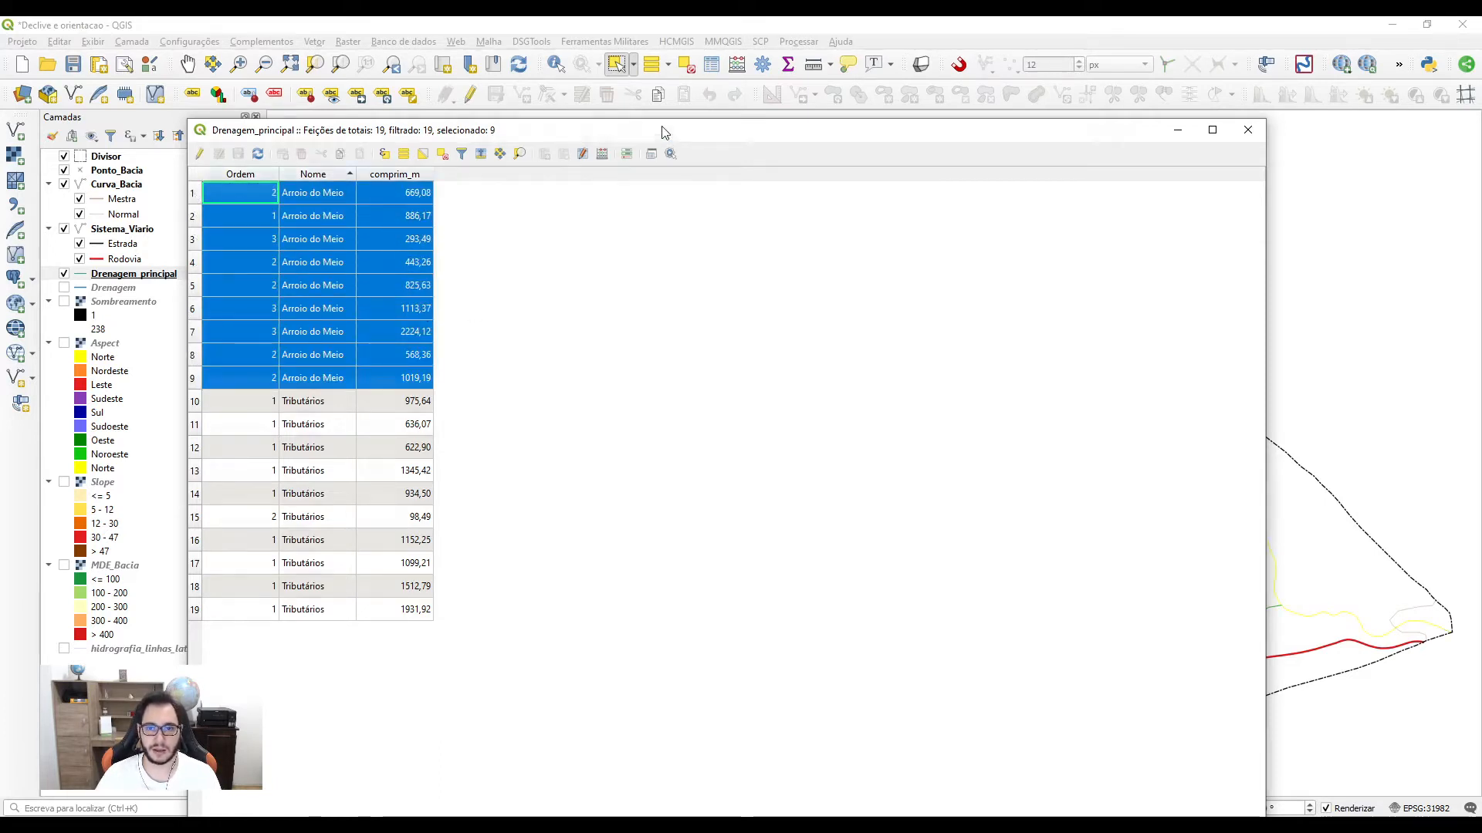
Step: Rearrange the attribute table window so its whole height fits on screen, and clear the record selection
drag(662, 132, 677, 71)
click(1229, 71)
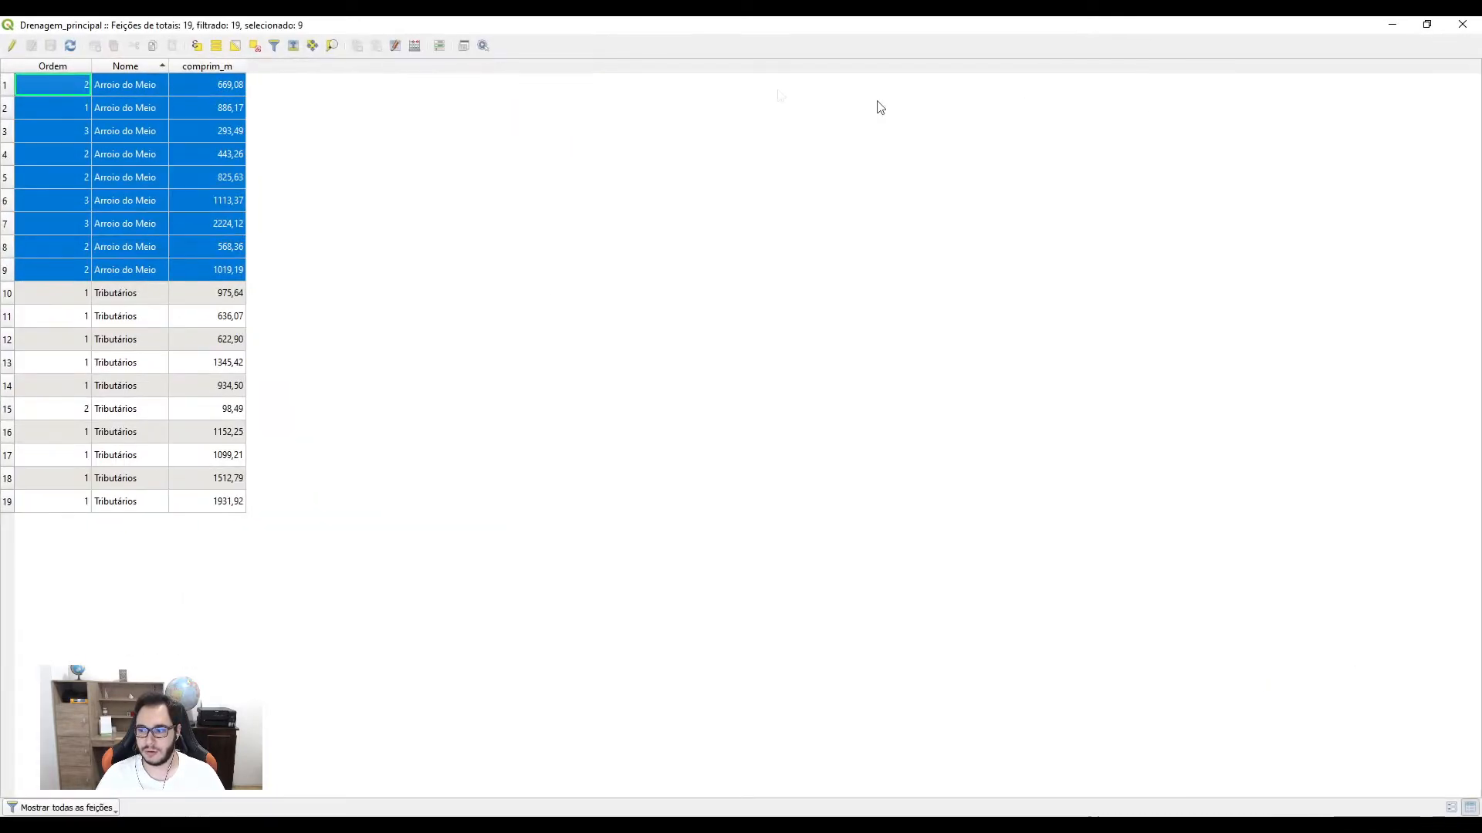
drag(488, 26, 579, 37)
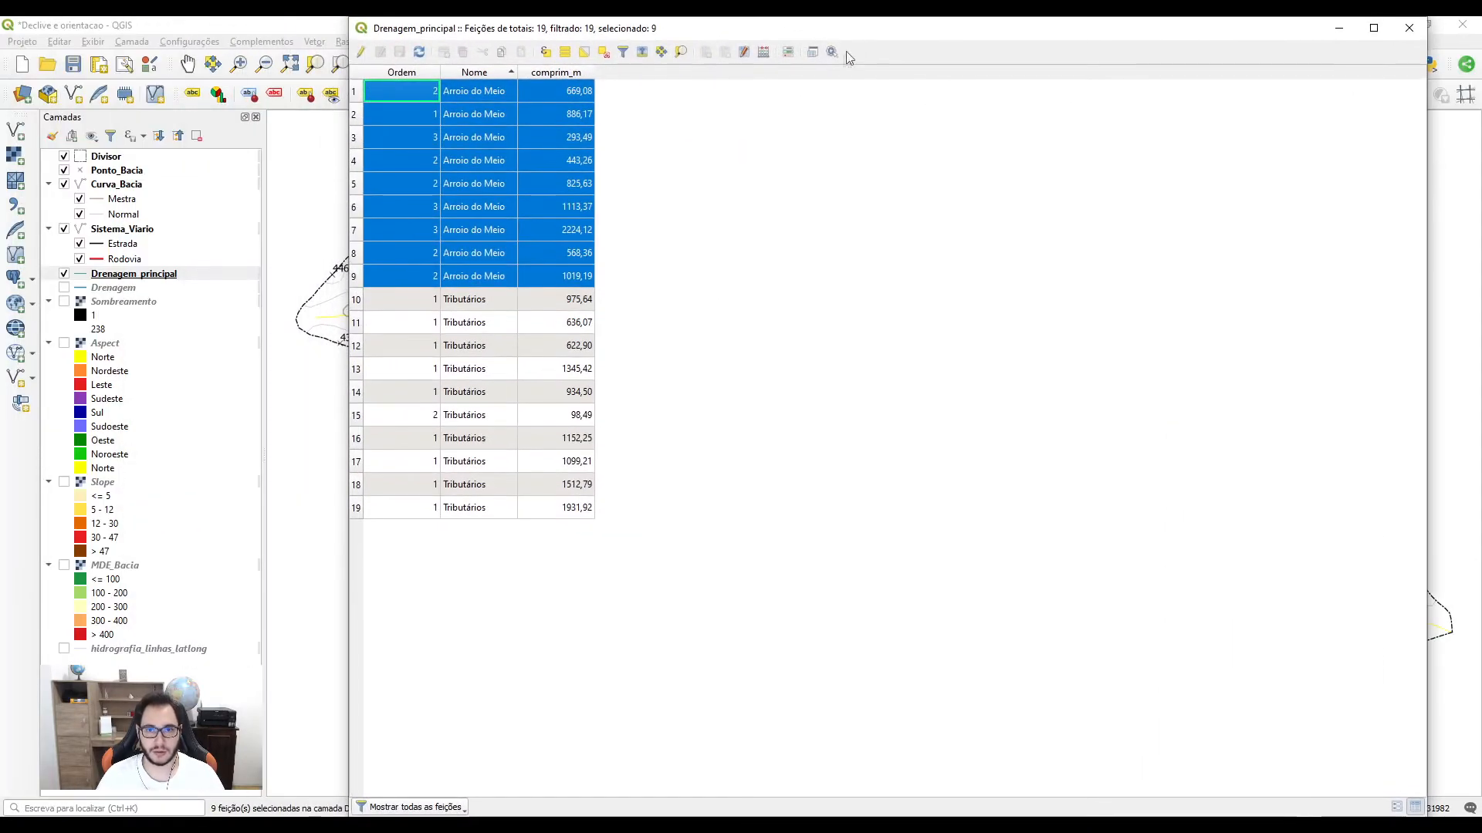
click(605, 54)
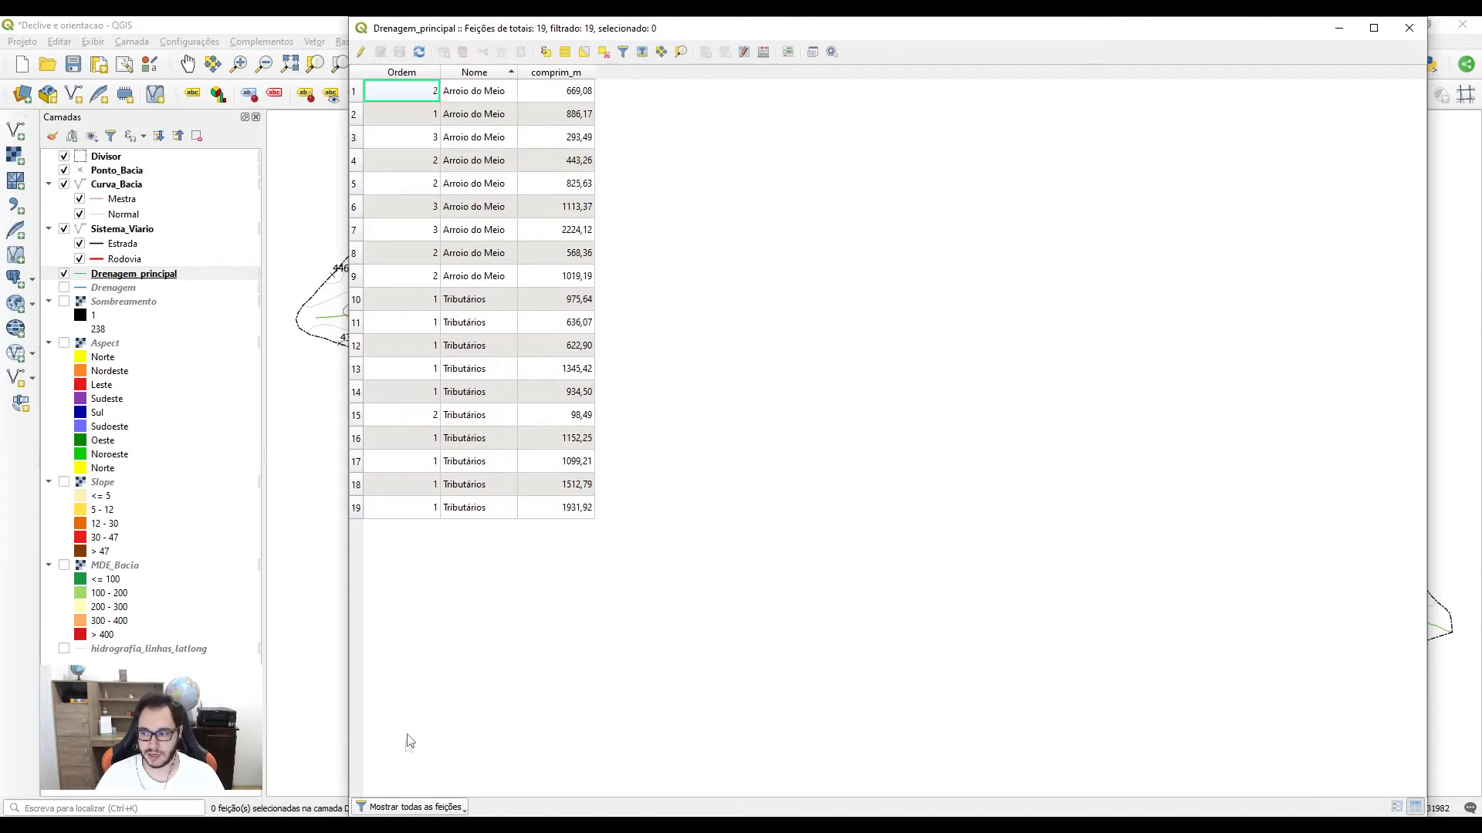
Step: Build an advanced filter expression for the table, "Nome" = 'Arroio do Meio', using the field's unique values
click(394, 807)
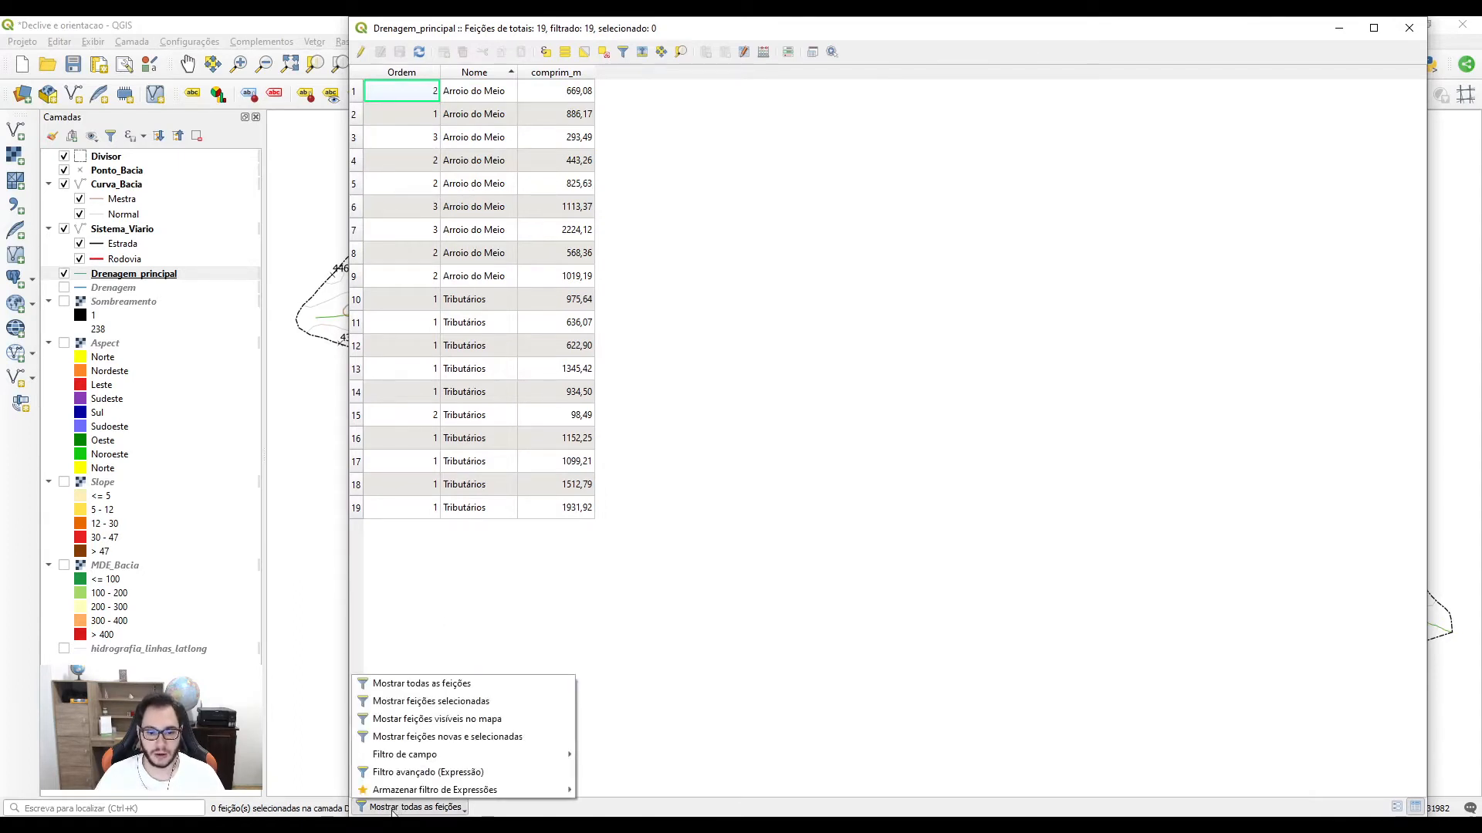
click(429, 771)
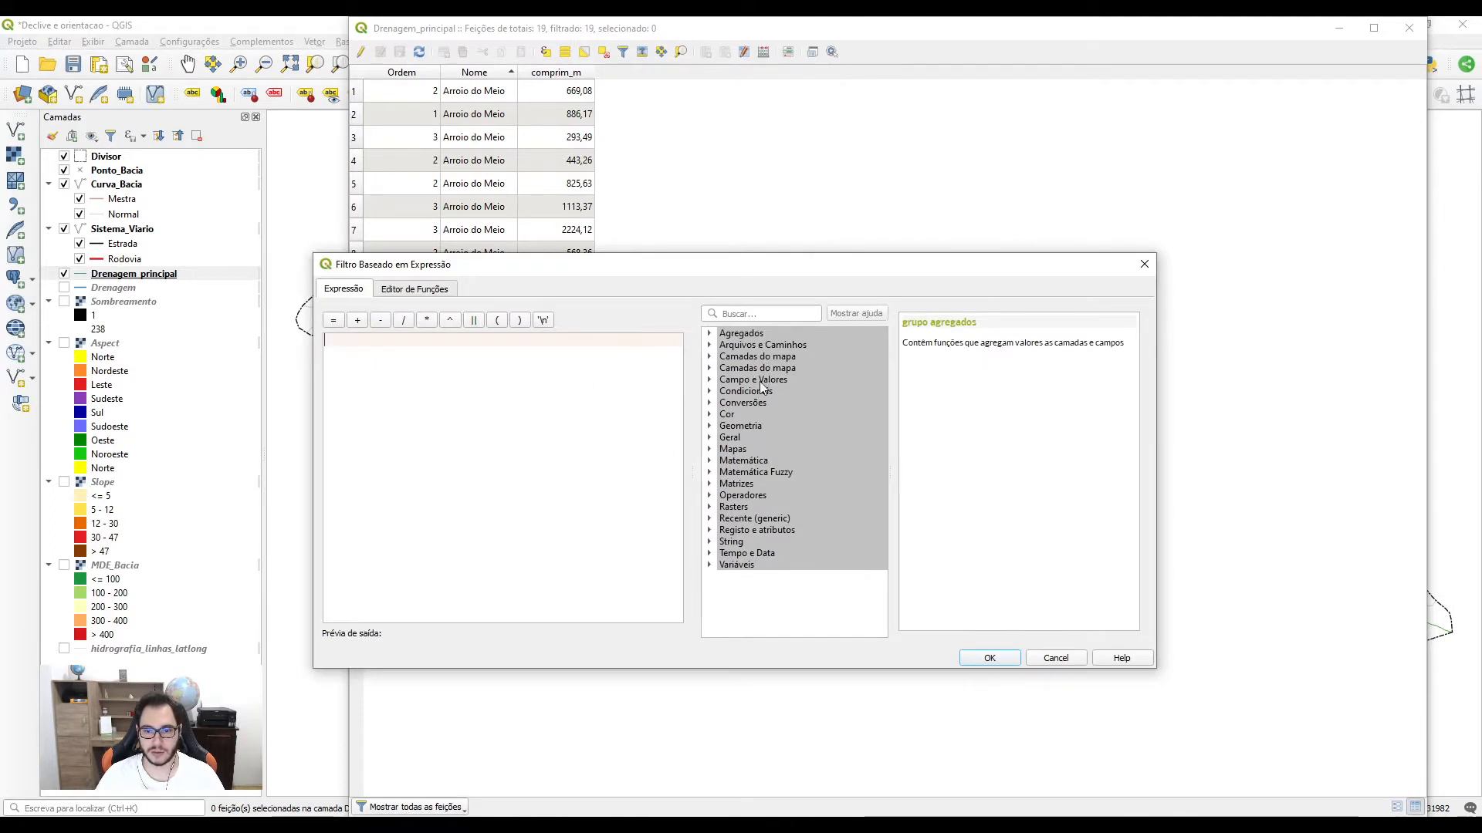
double_click(760, 379)
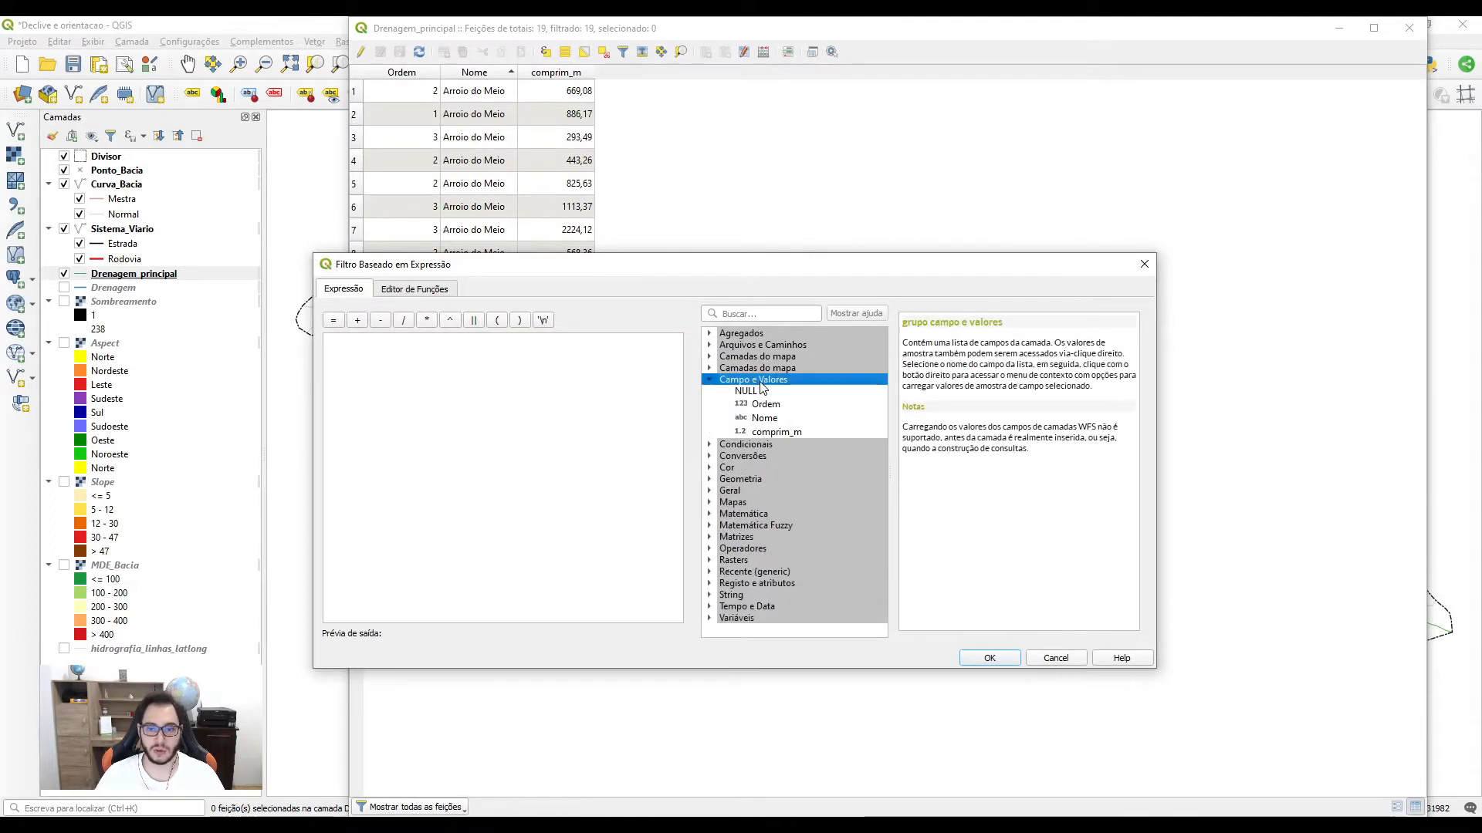
click(767, 418)
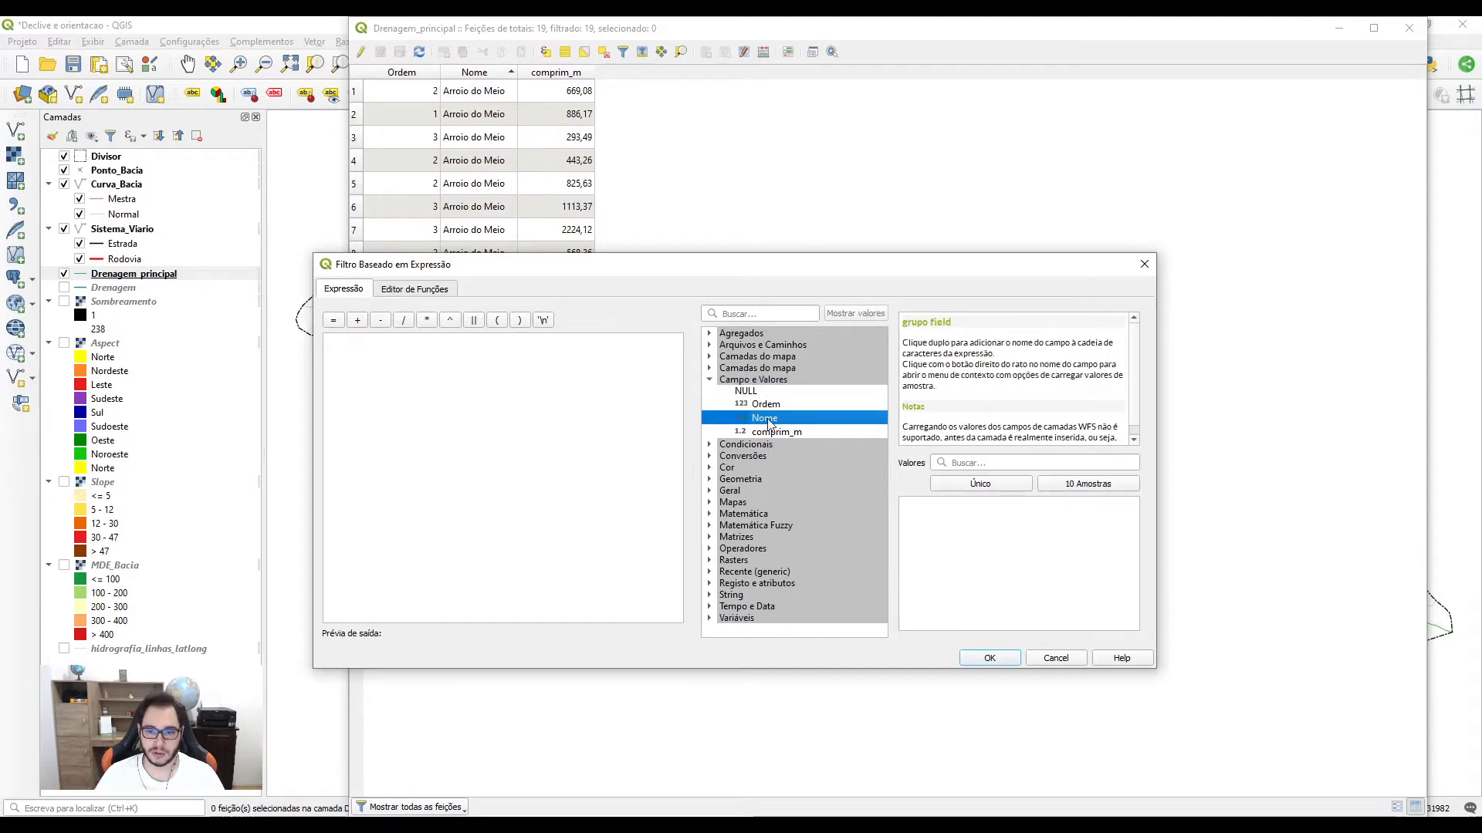
double_click(768, 420)
click(1002, 484)
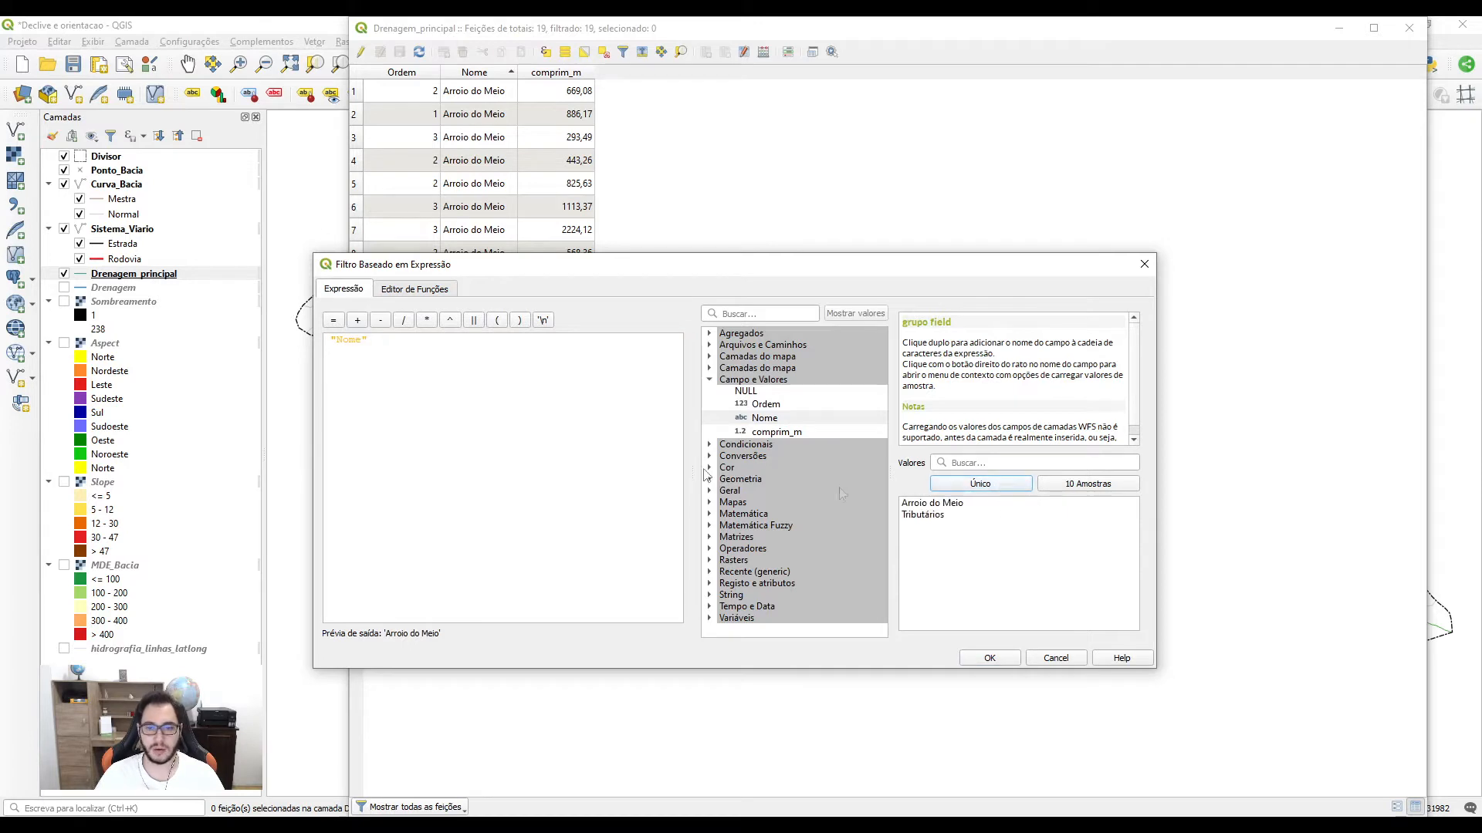
click(401, 351)
click(332, 319)
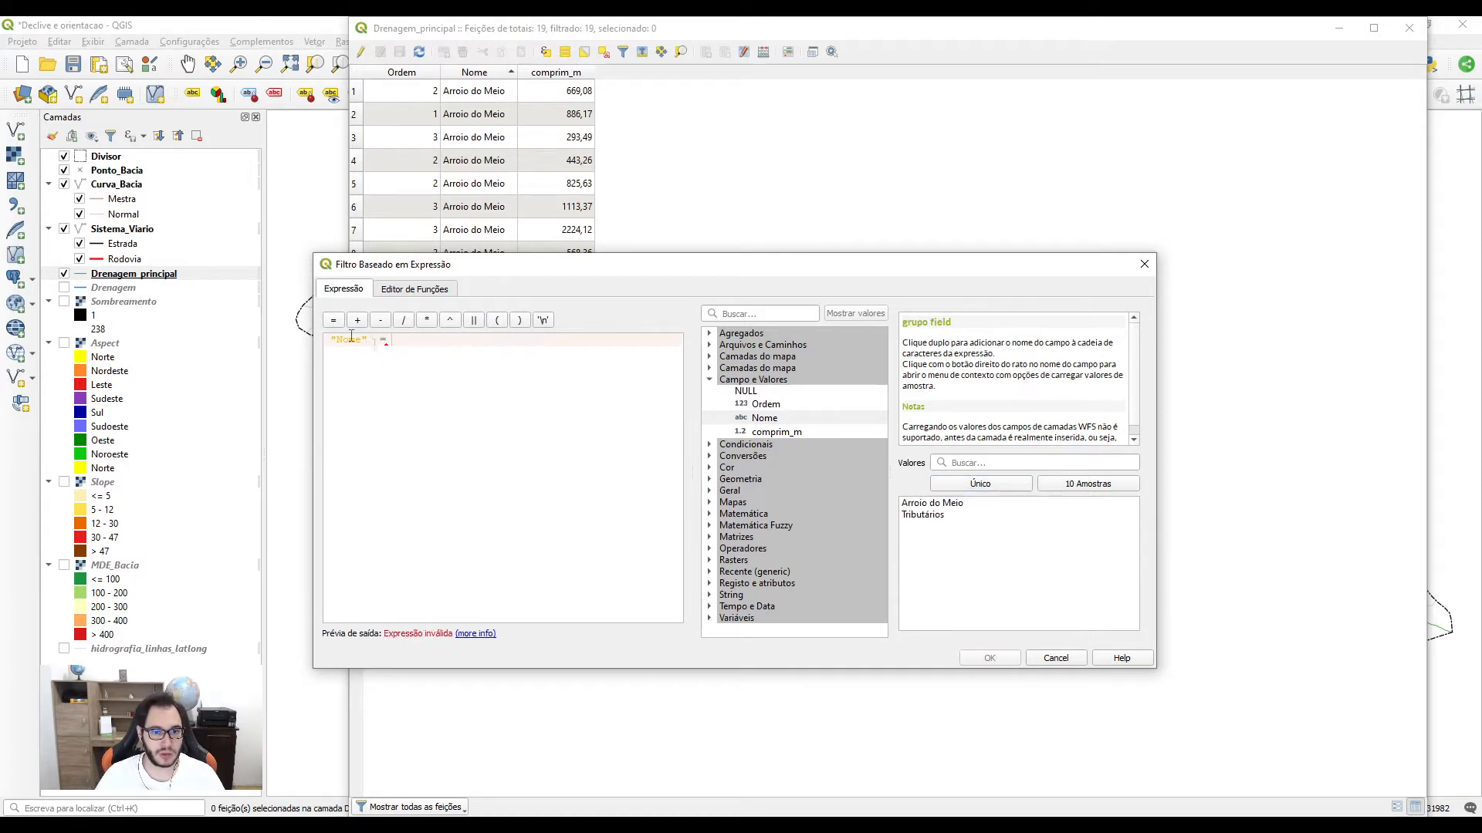
double_click(916, 505)
drag(503, 340, 310, 339)
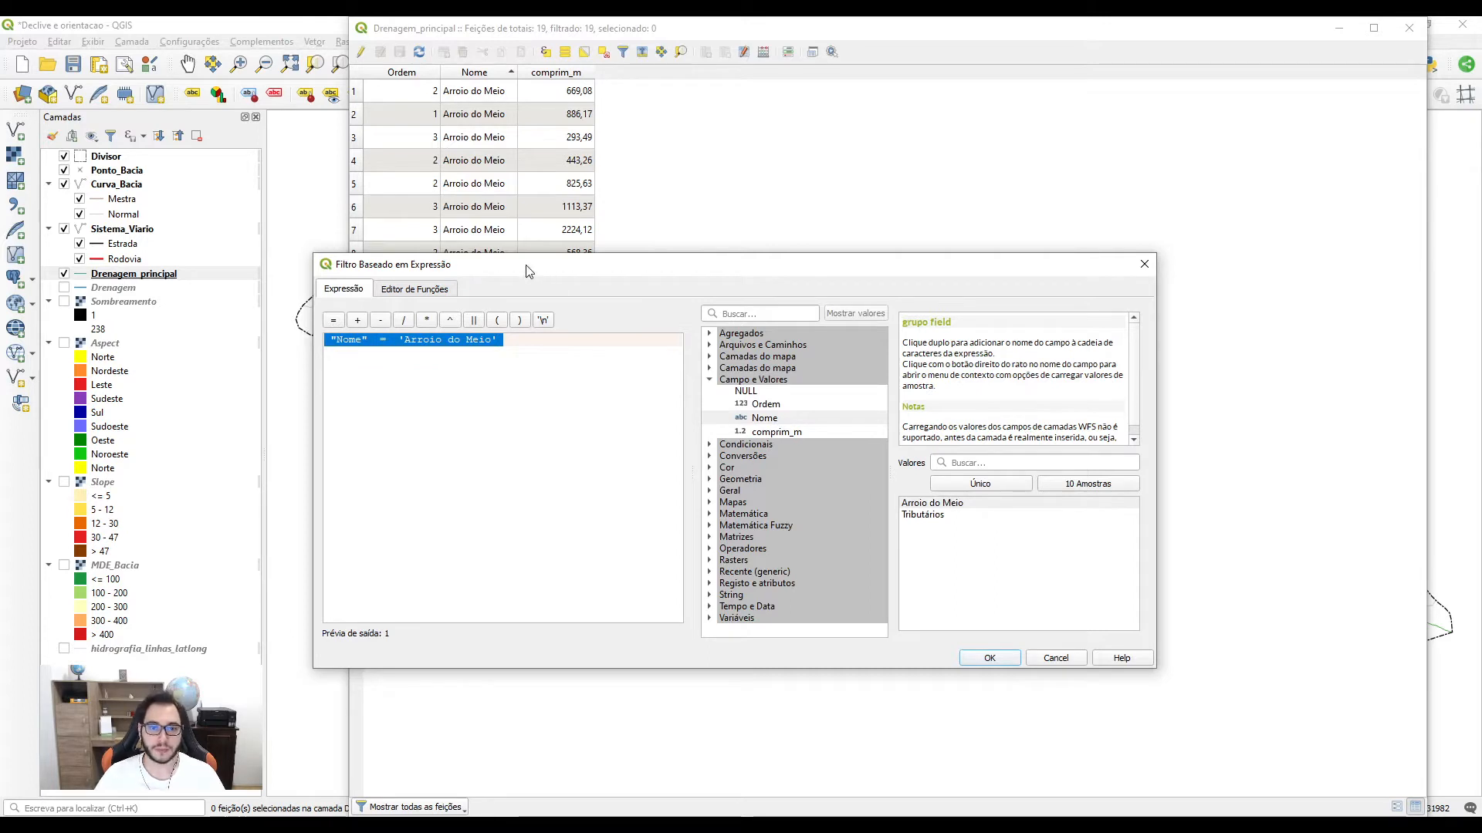
Step: Apply the "Nome" = 'Arroio do Meio' filter, select all the filtered records and close the attribute table
drag(529, 271, 657, 335)
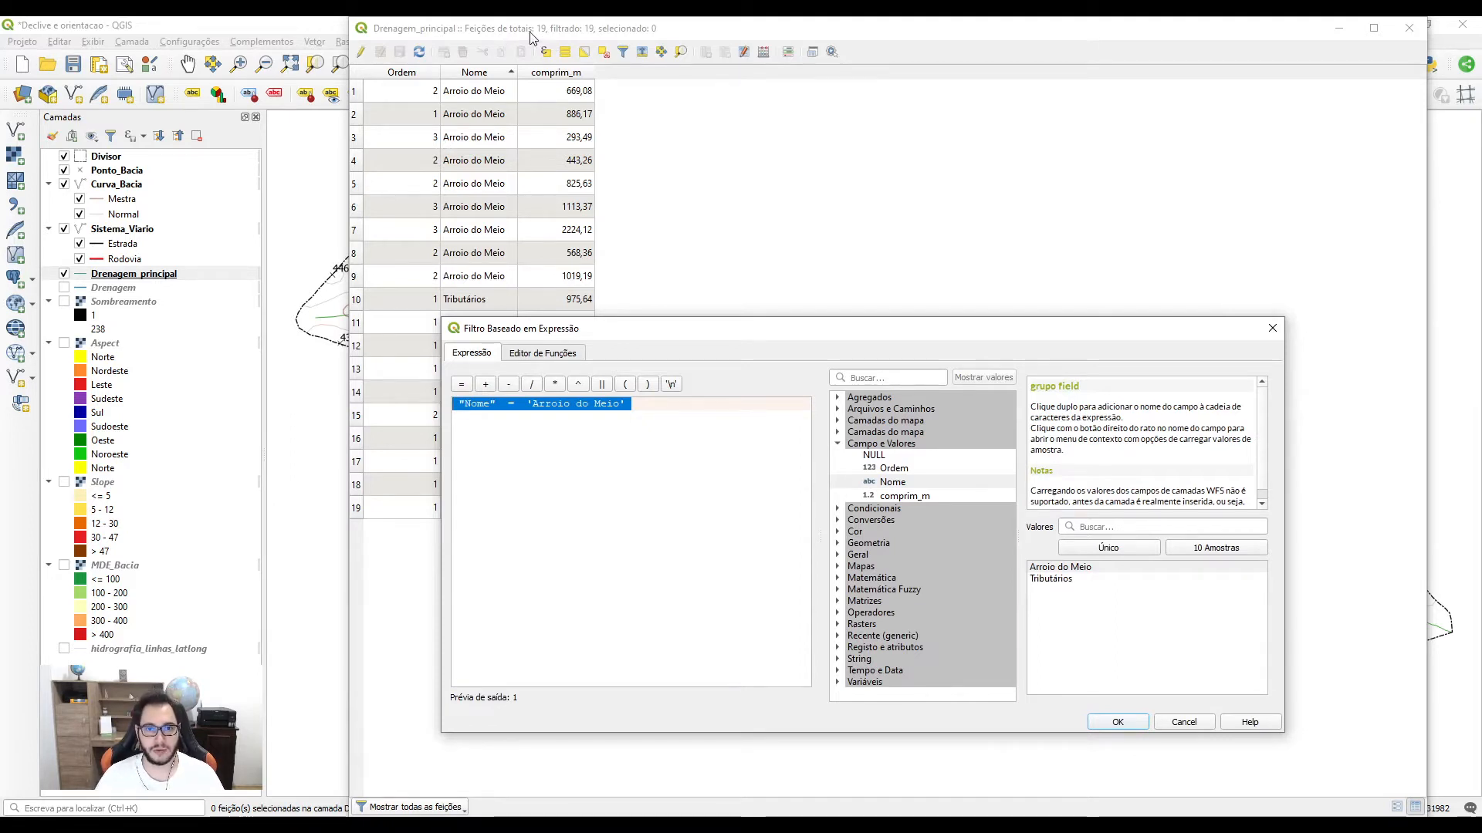
click(654, 431)
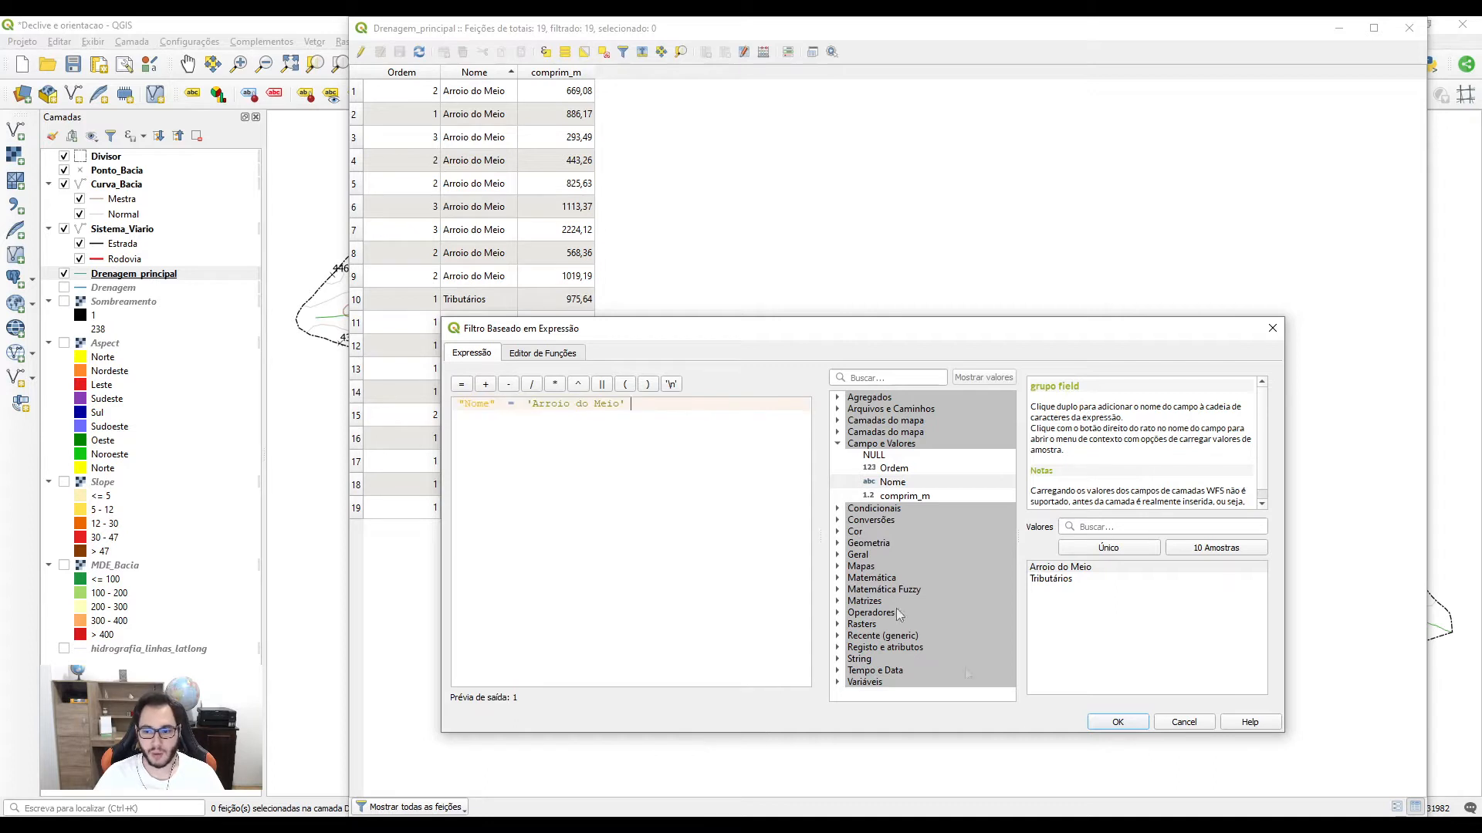
click(1118, 724)
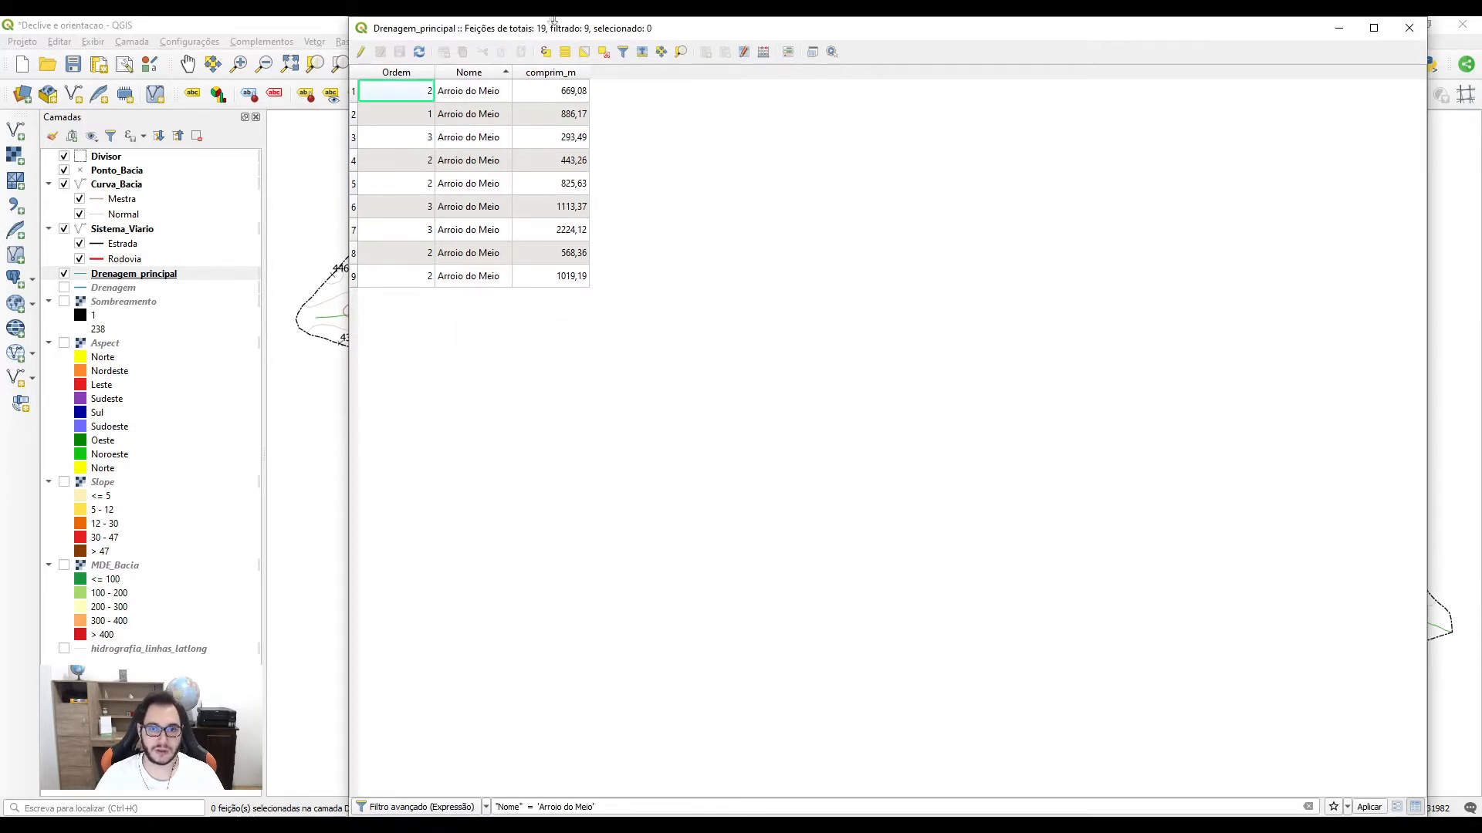
click(353, 75)
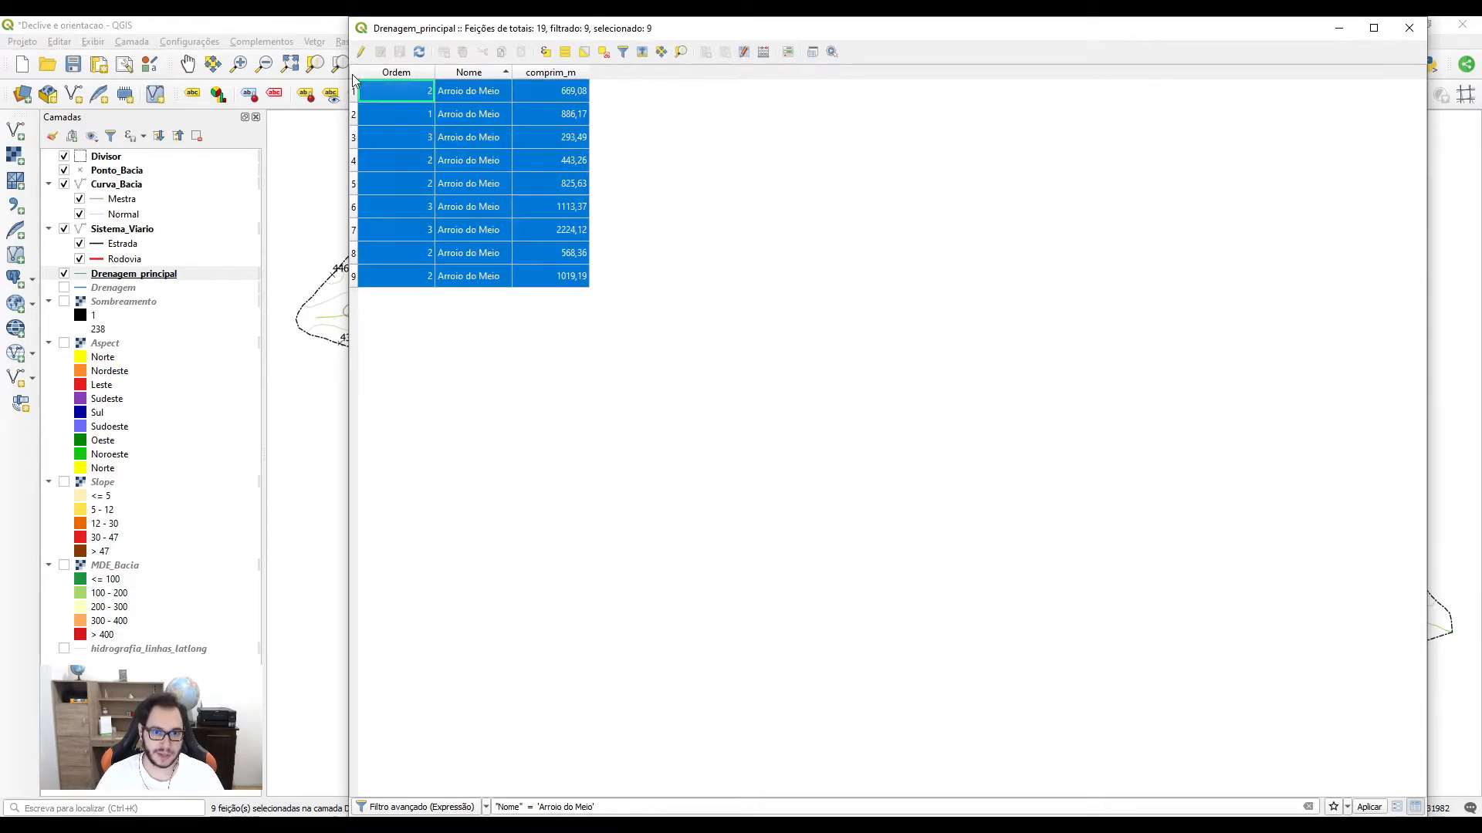
click(1409, 28)
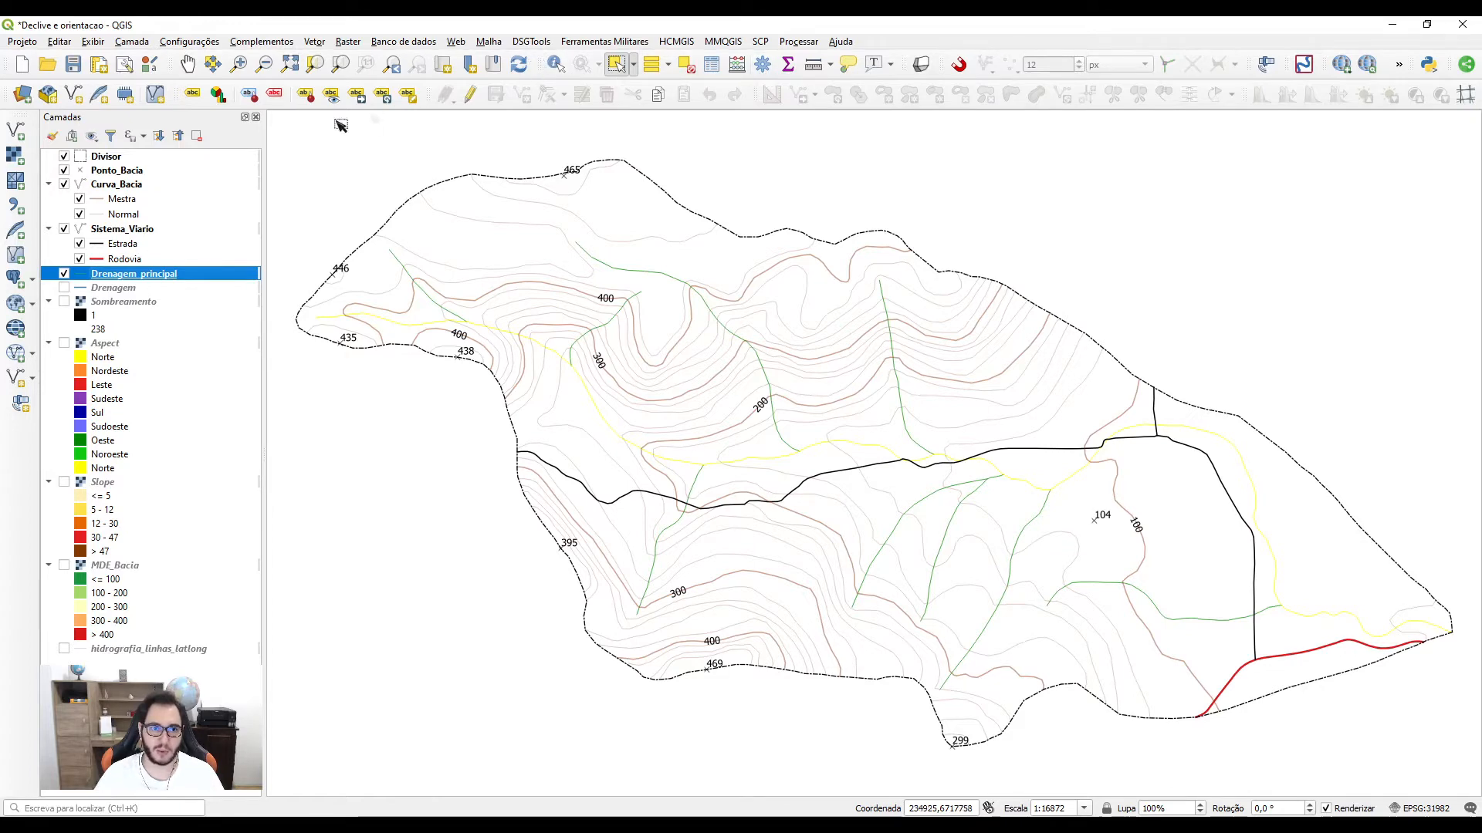
Step: Hide the Advanced Digitizing toolbar and show it again
right_click(172, 68)
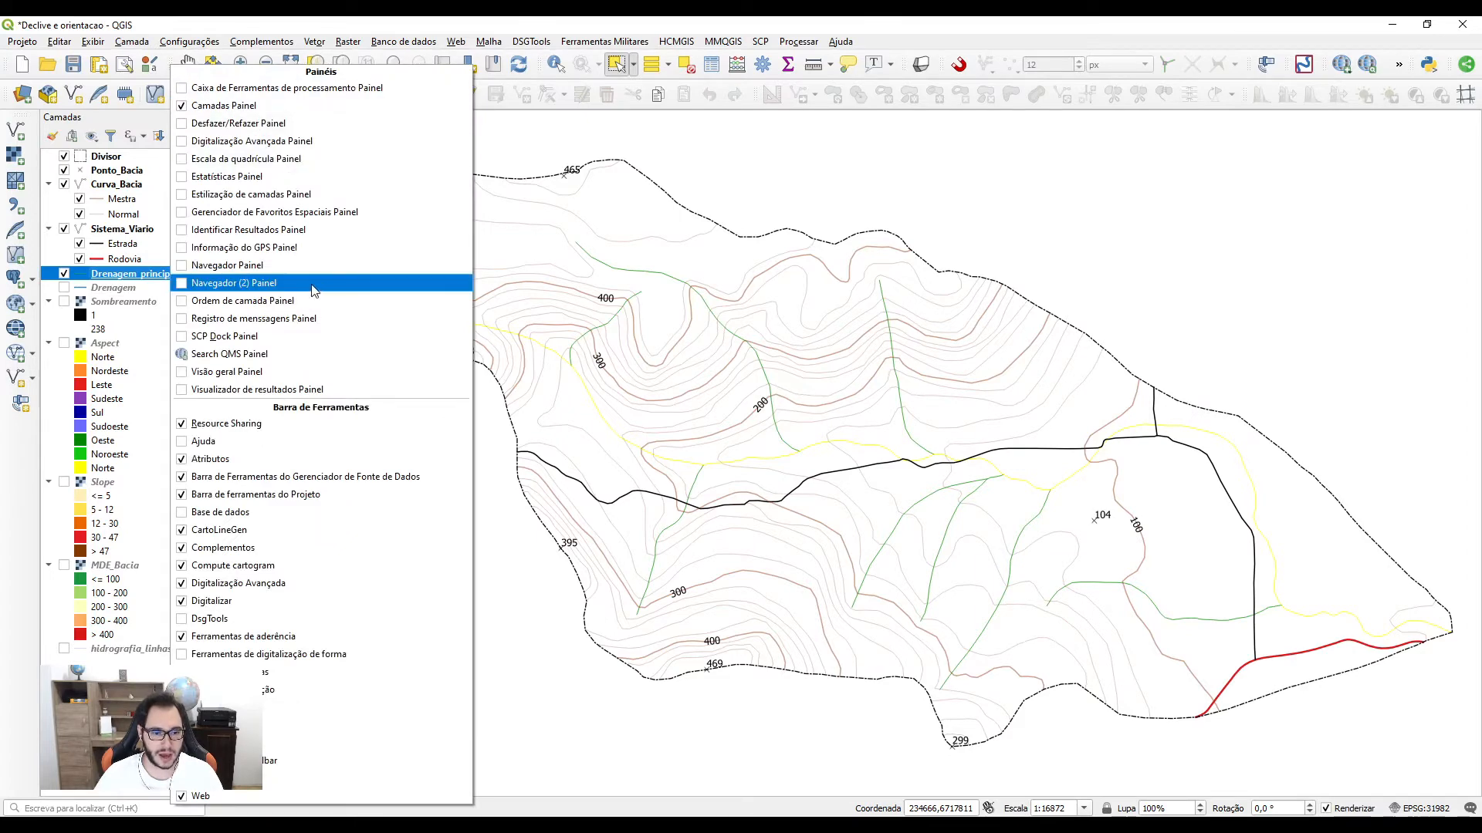
click(193, 584)
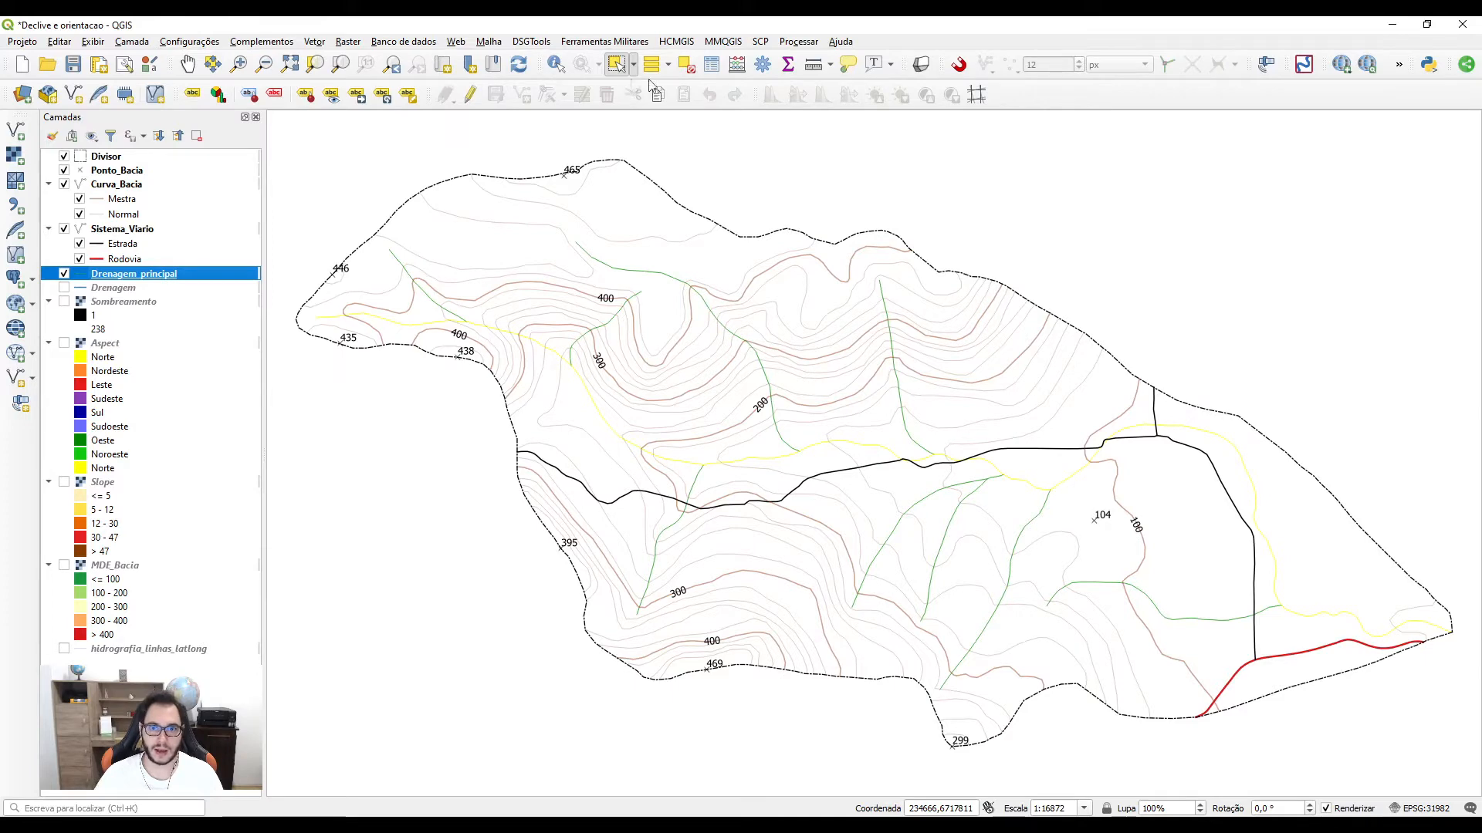
right_click(429, 91)
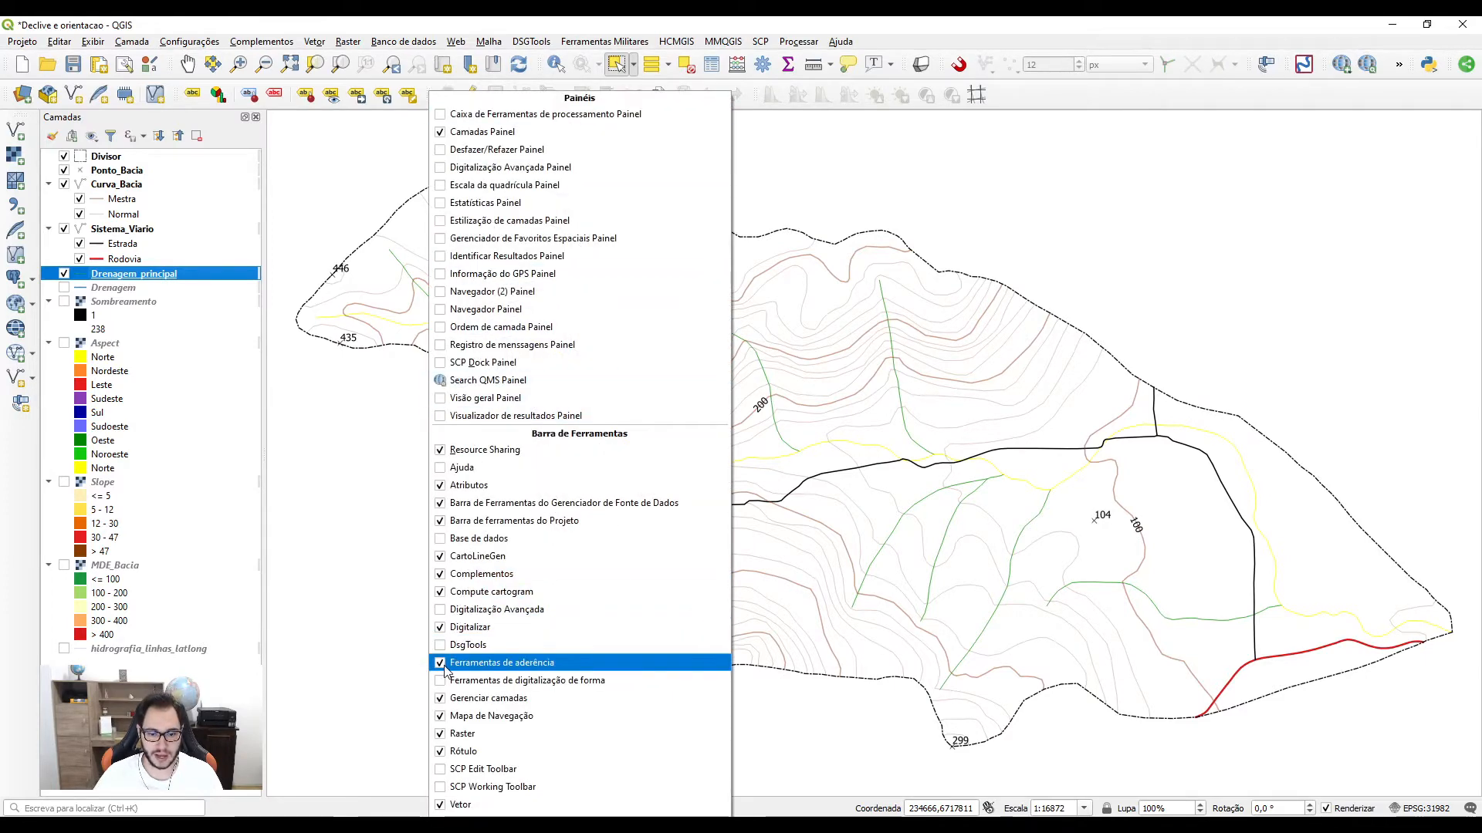
click(445, 610)
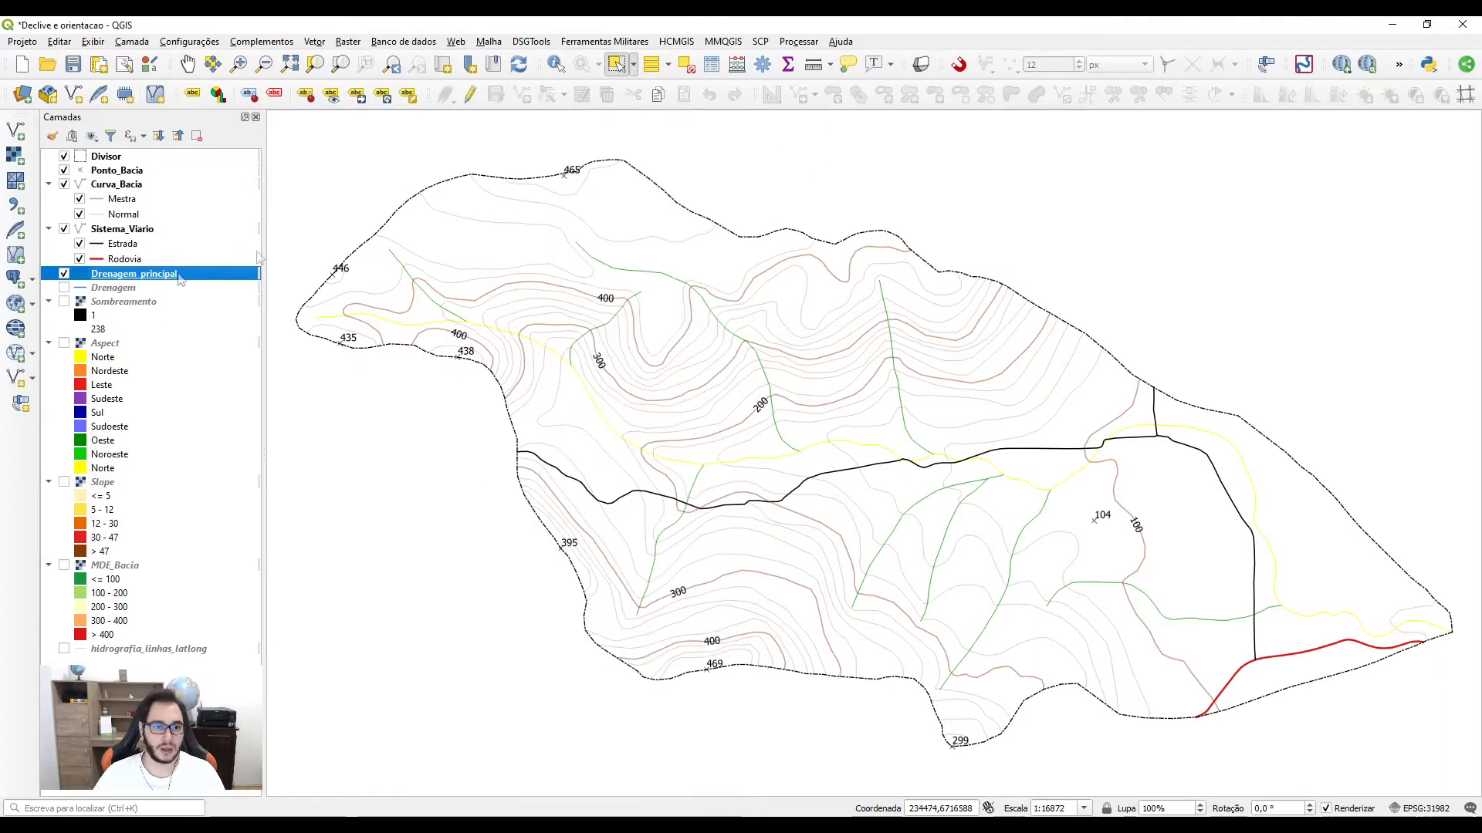
Step: Merge the selected Drenagem_principal segments into one feature, skipping all attribute fields, then save the edits and stop editing
click(469, 95)
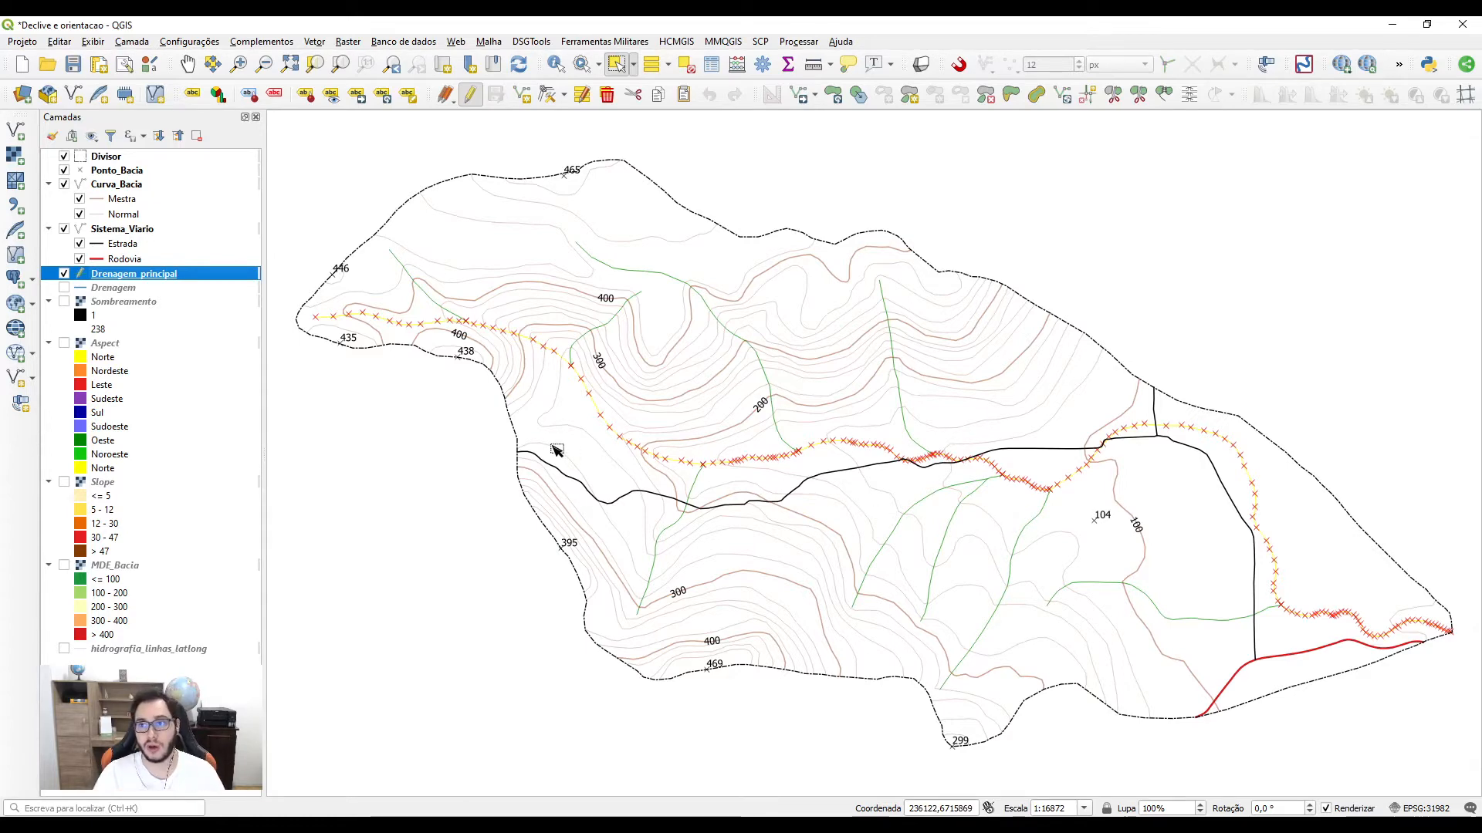
click(1166, 94)
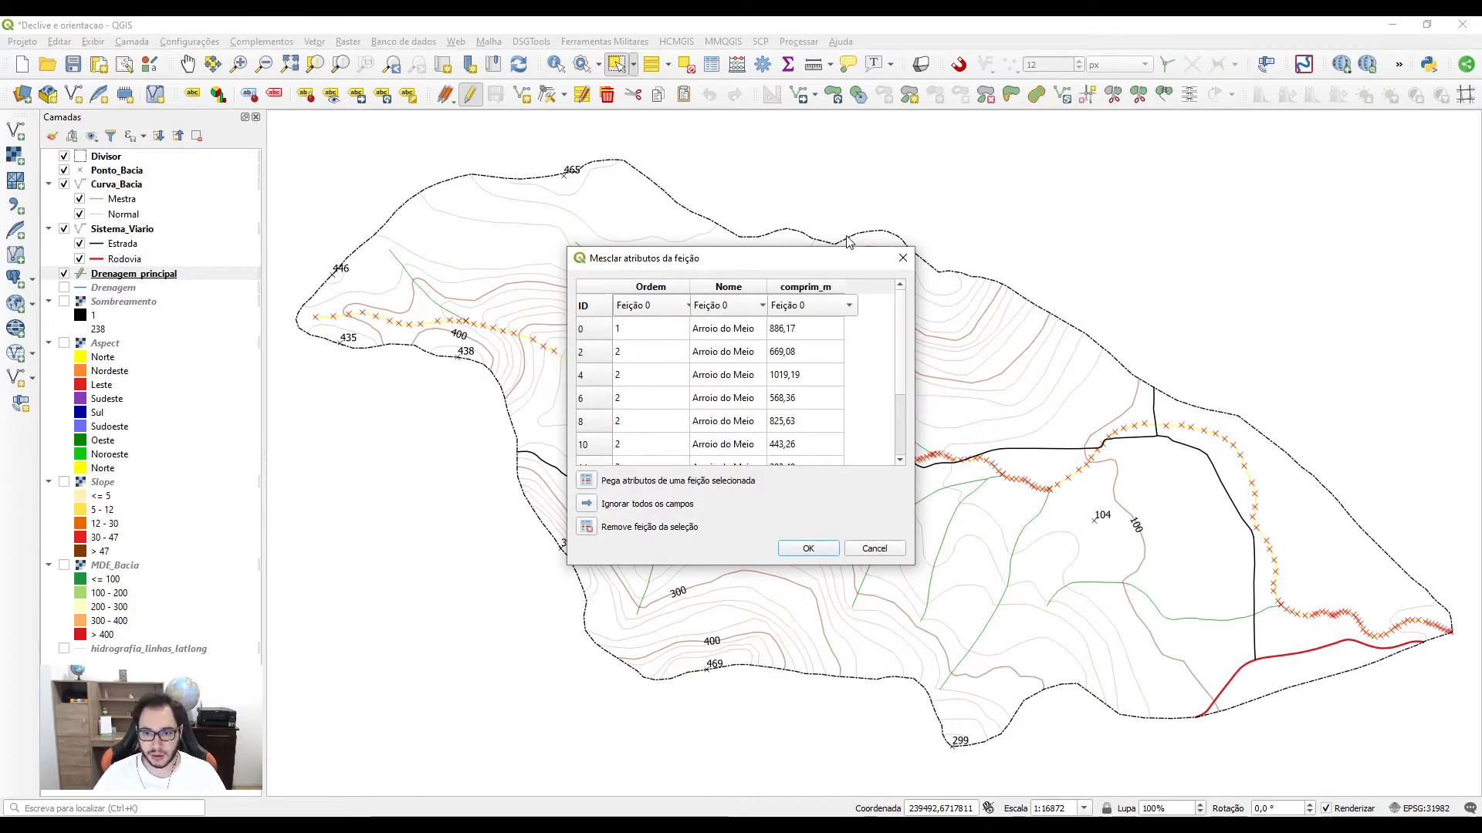
drag(784, 262, 775, 250)
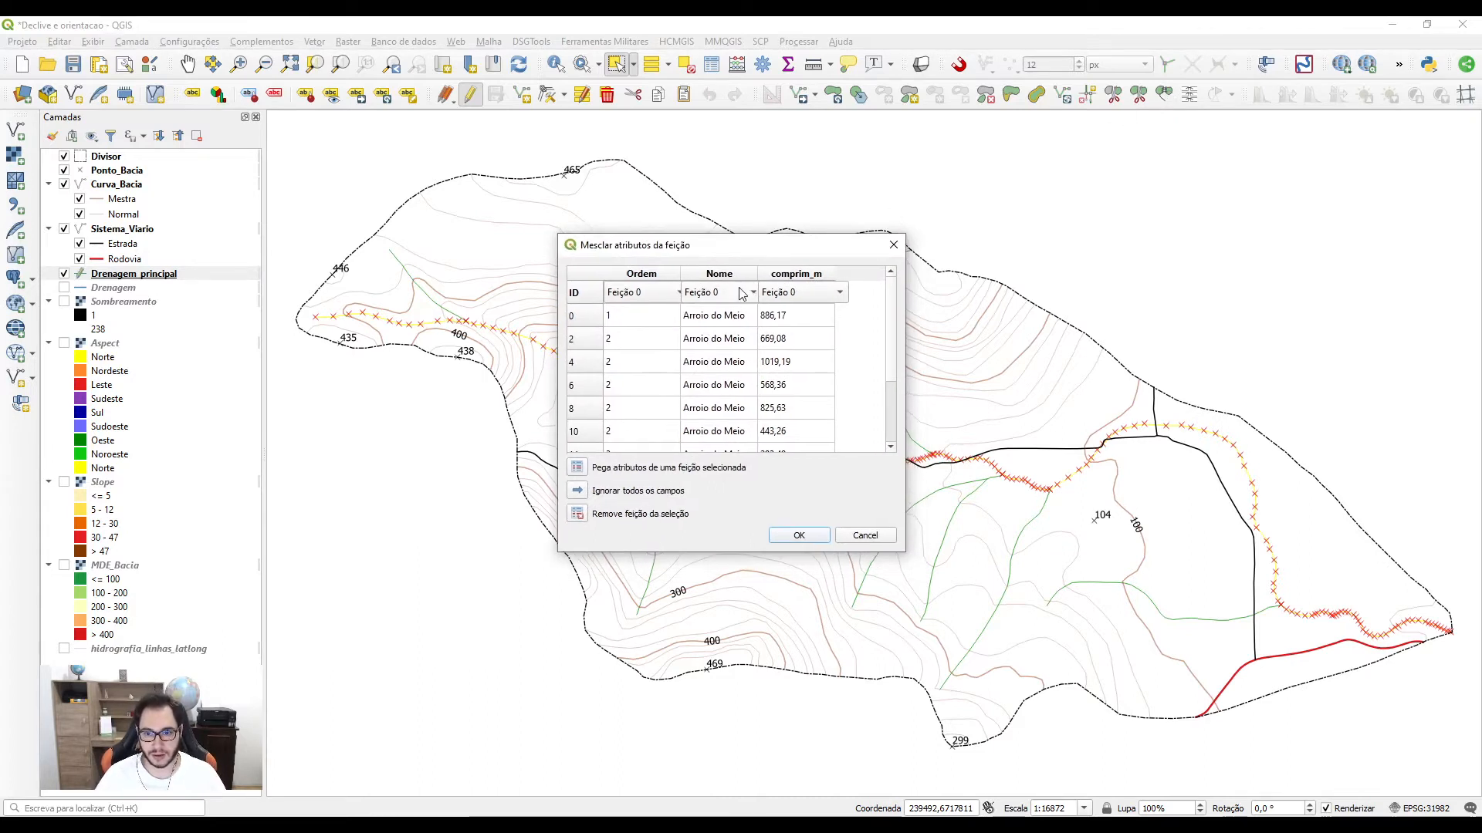
click(578, 492)
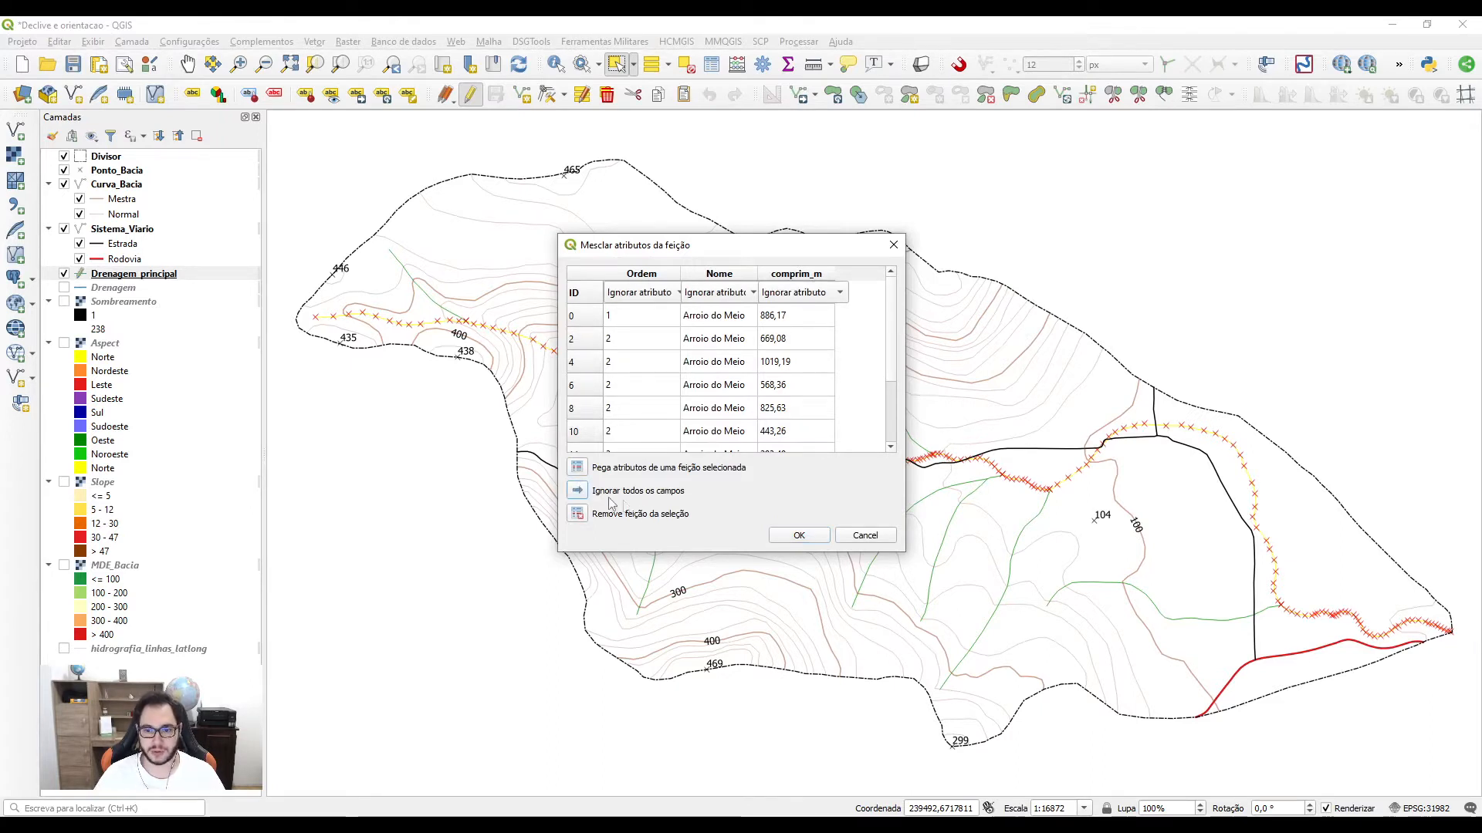
click(799, 535)
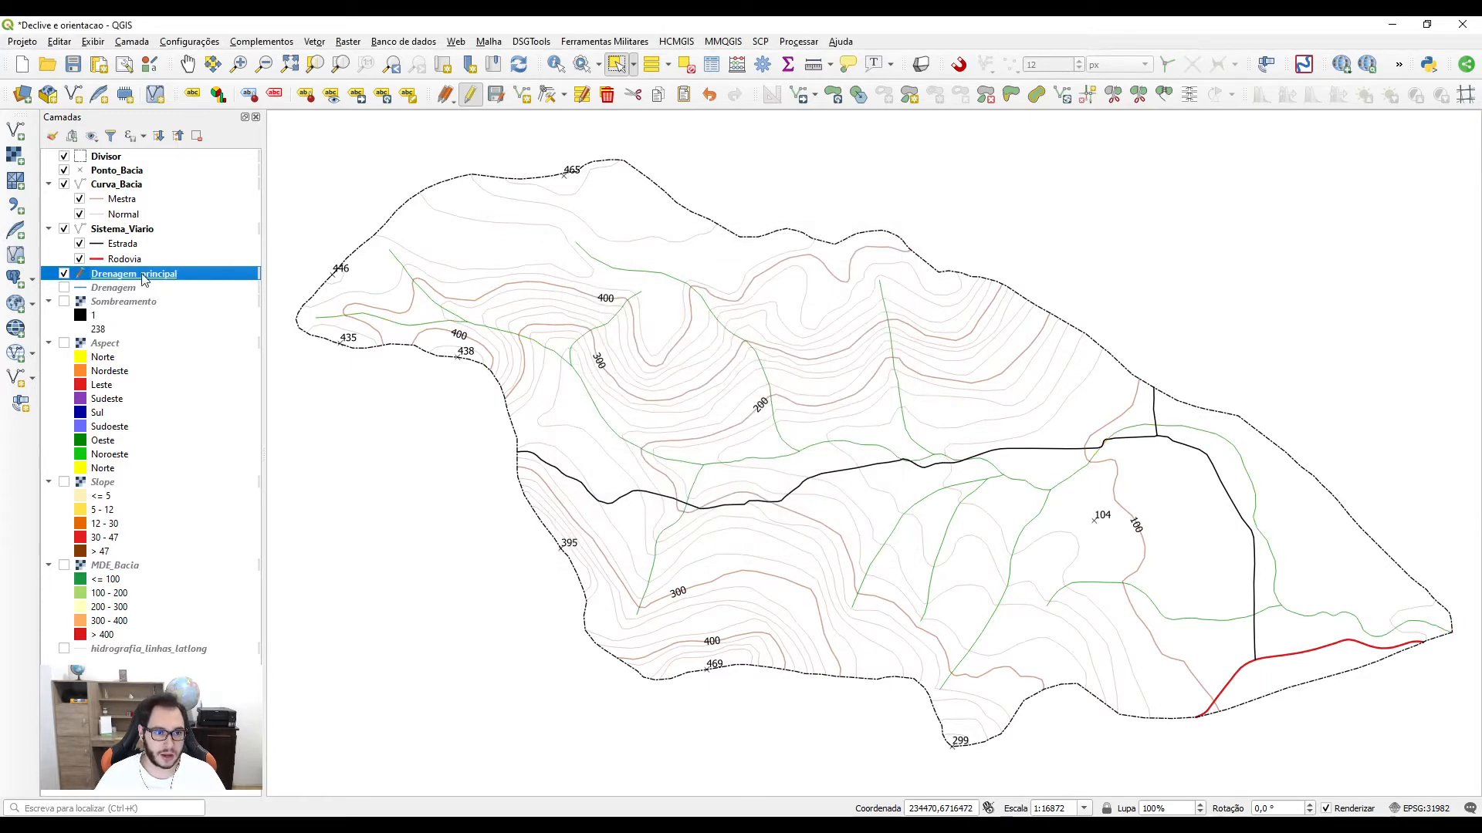
click(493, 97)
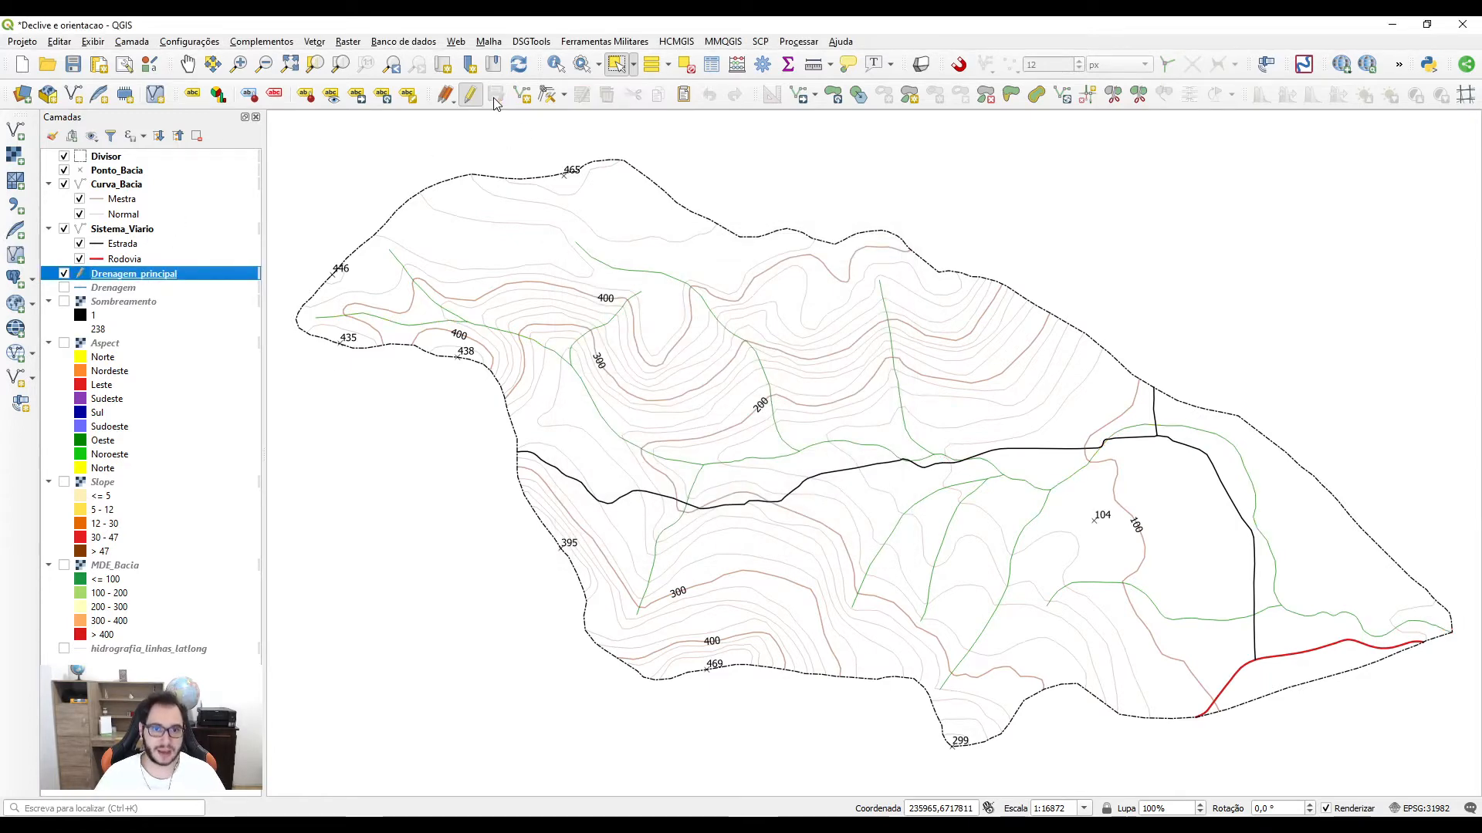
click(470, 95)
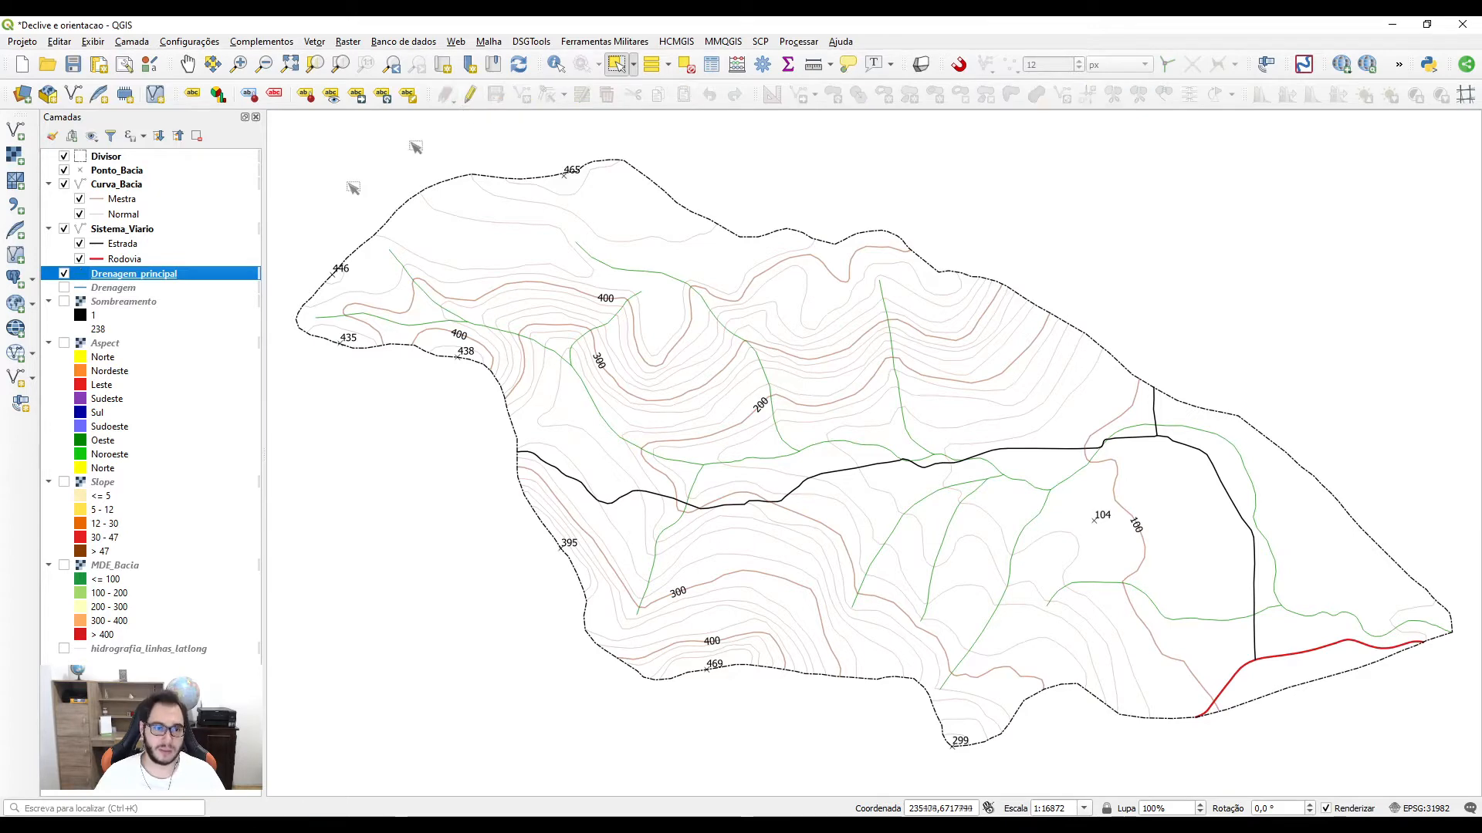
Step: Select the merged record with empty attributes in the Drenagem_principal attribute table and reposition the table window over the map
right_click(153, 277)
click(230, 452)
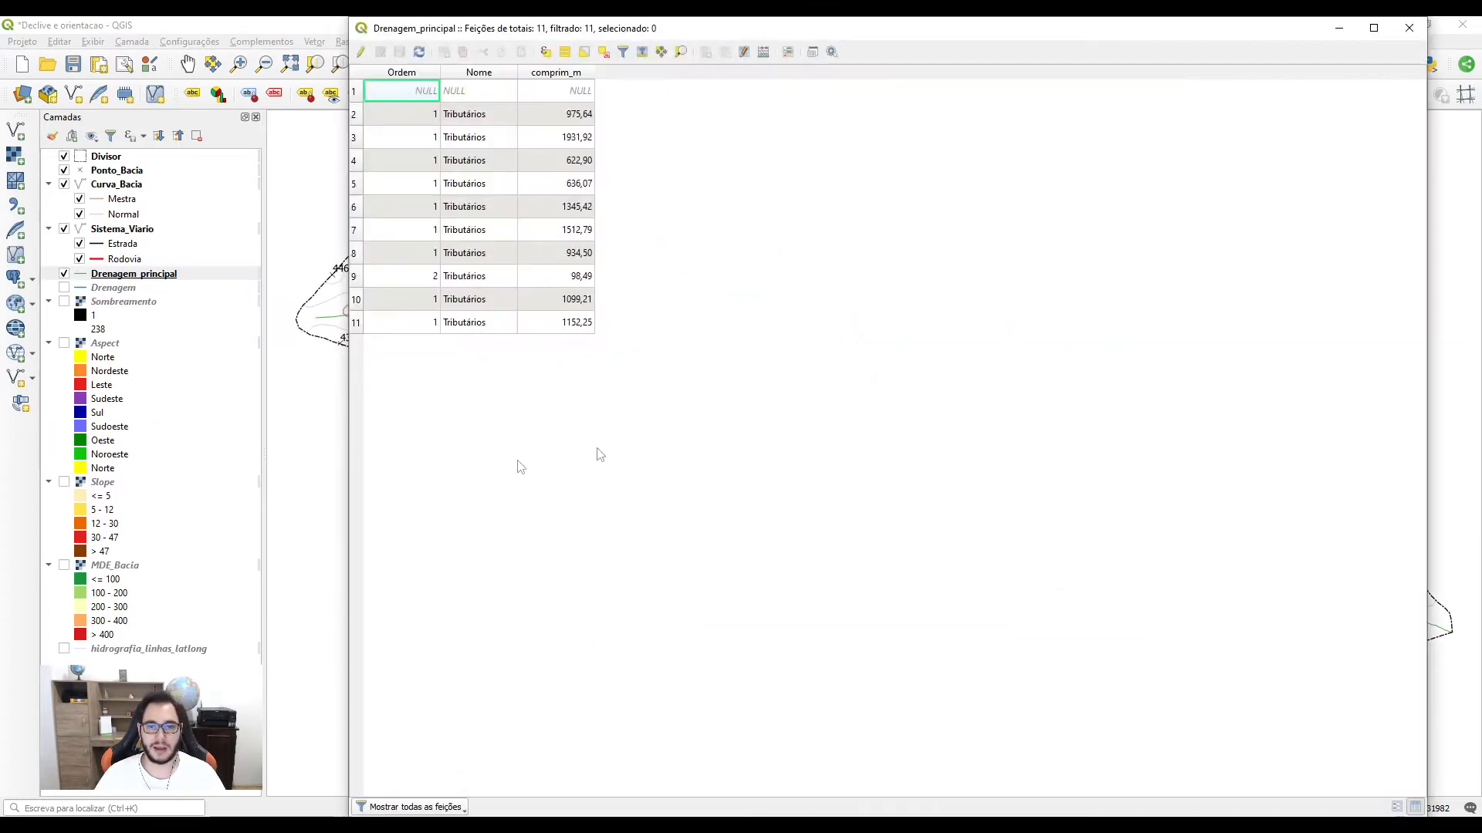
click(358, 90)
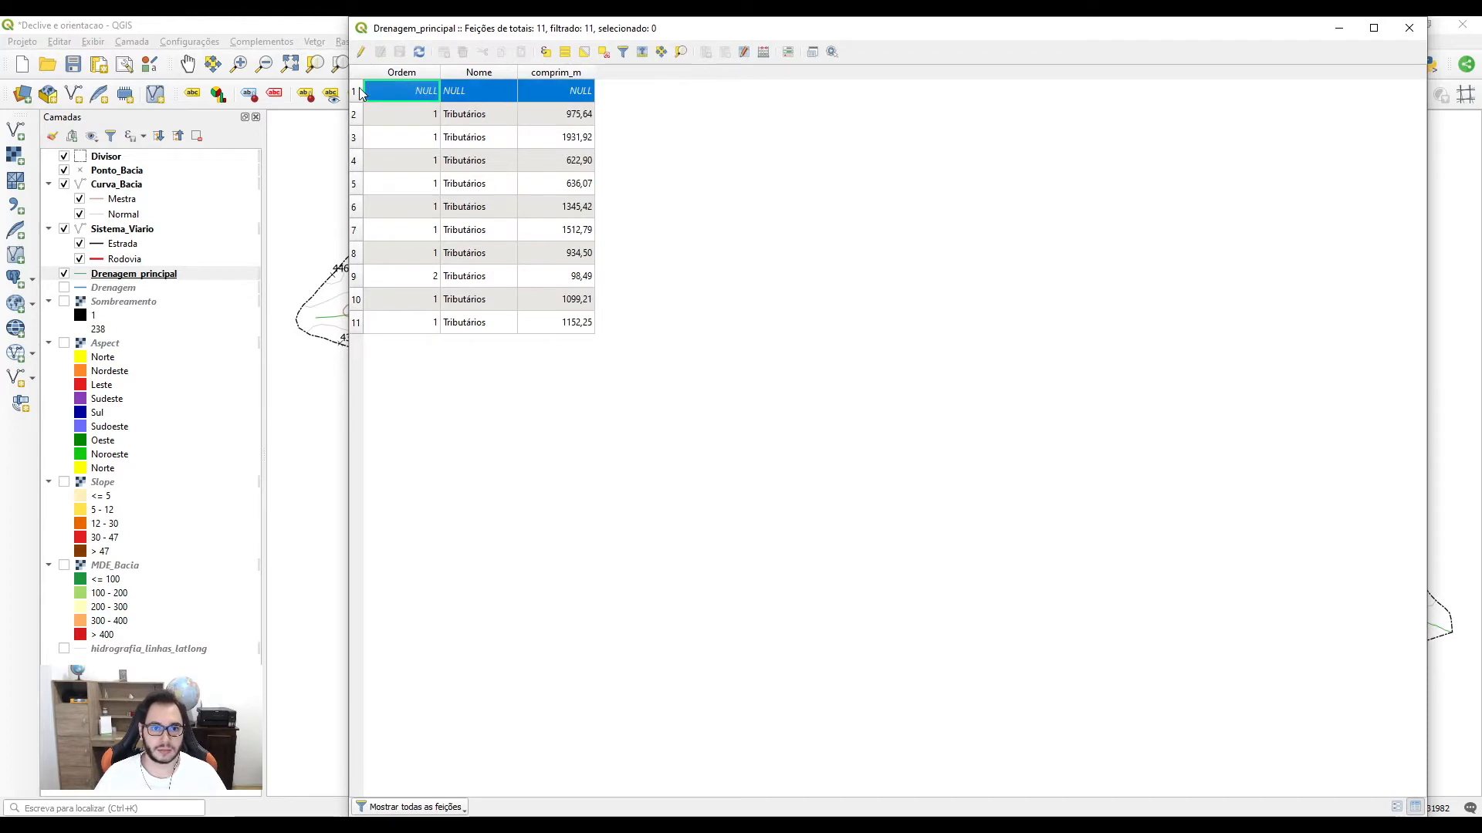
drag(703, 36, 730, 577)
drag(1111, 577, 1026, 725)
drag(875, 717, 810, 110)
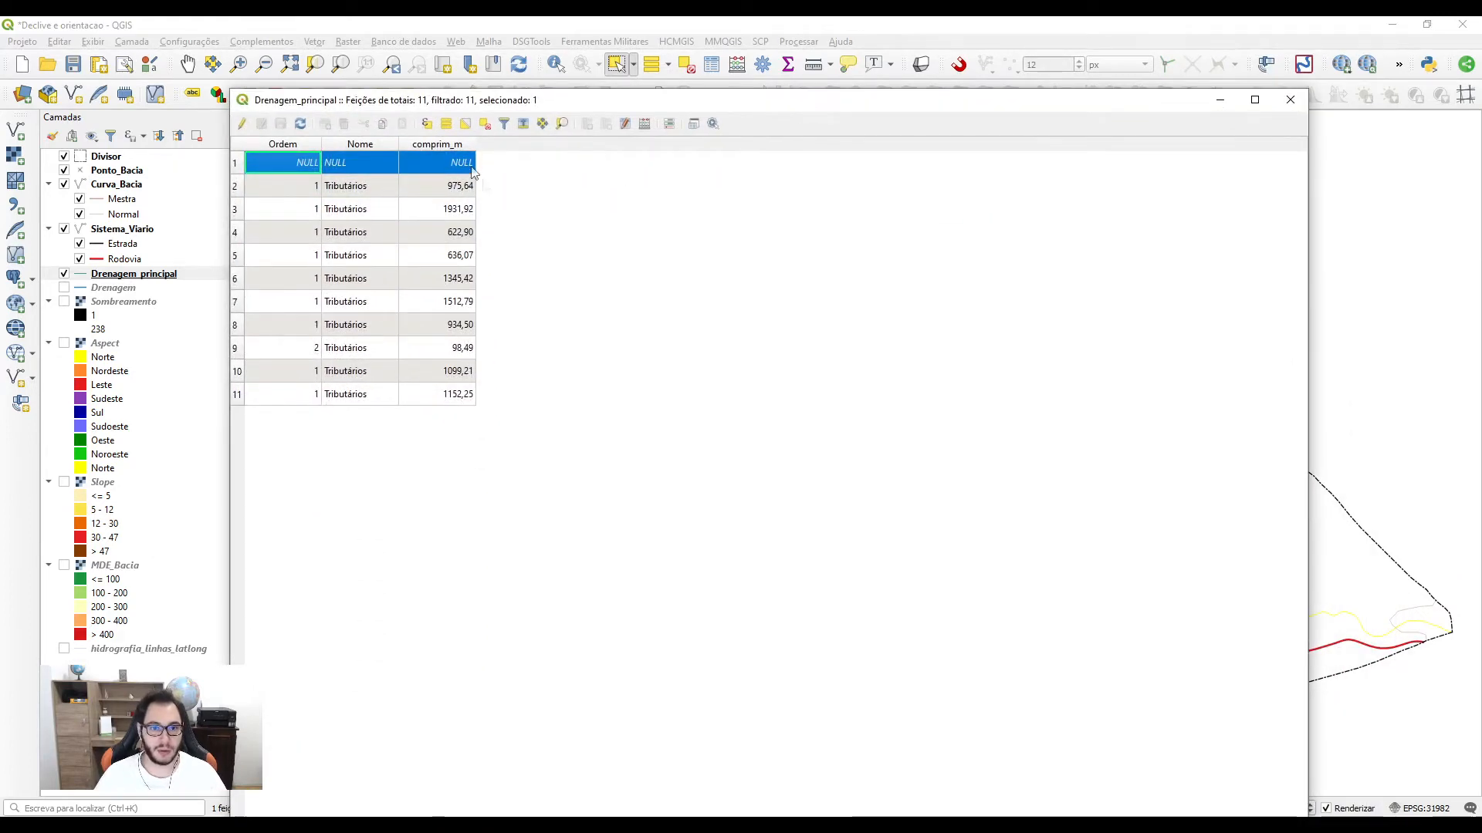
Step: Enable editing on Drenagem_principal and set the merged record's Ordem to 3
click(241, 123)
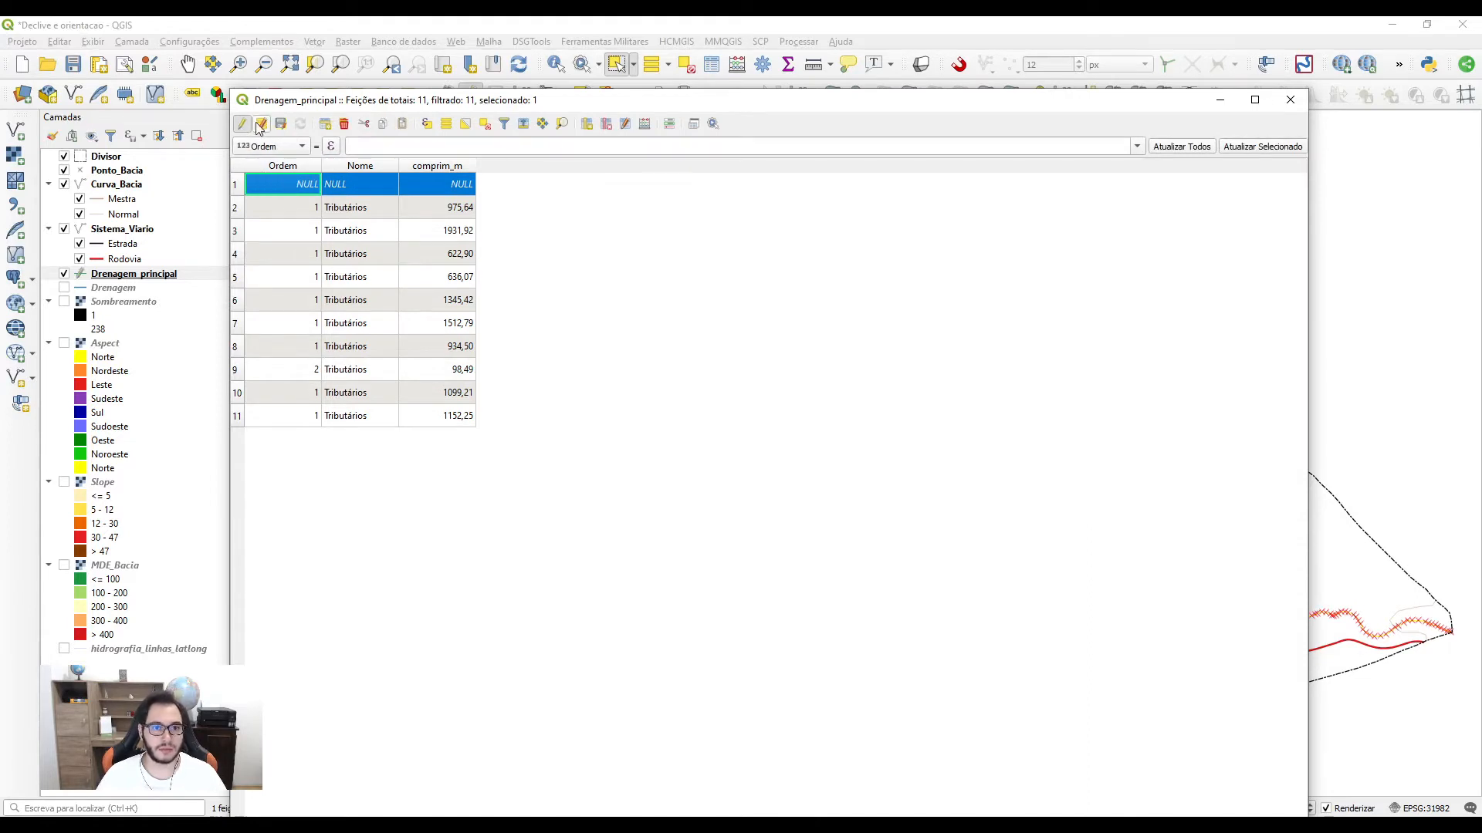
double_click(302, 186)
text(3)
key(Return)
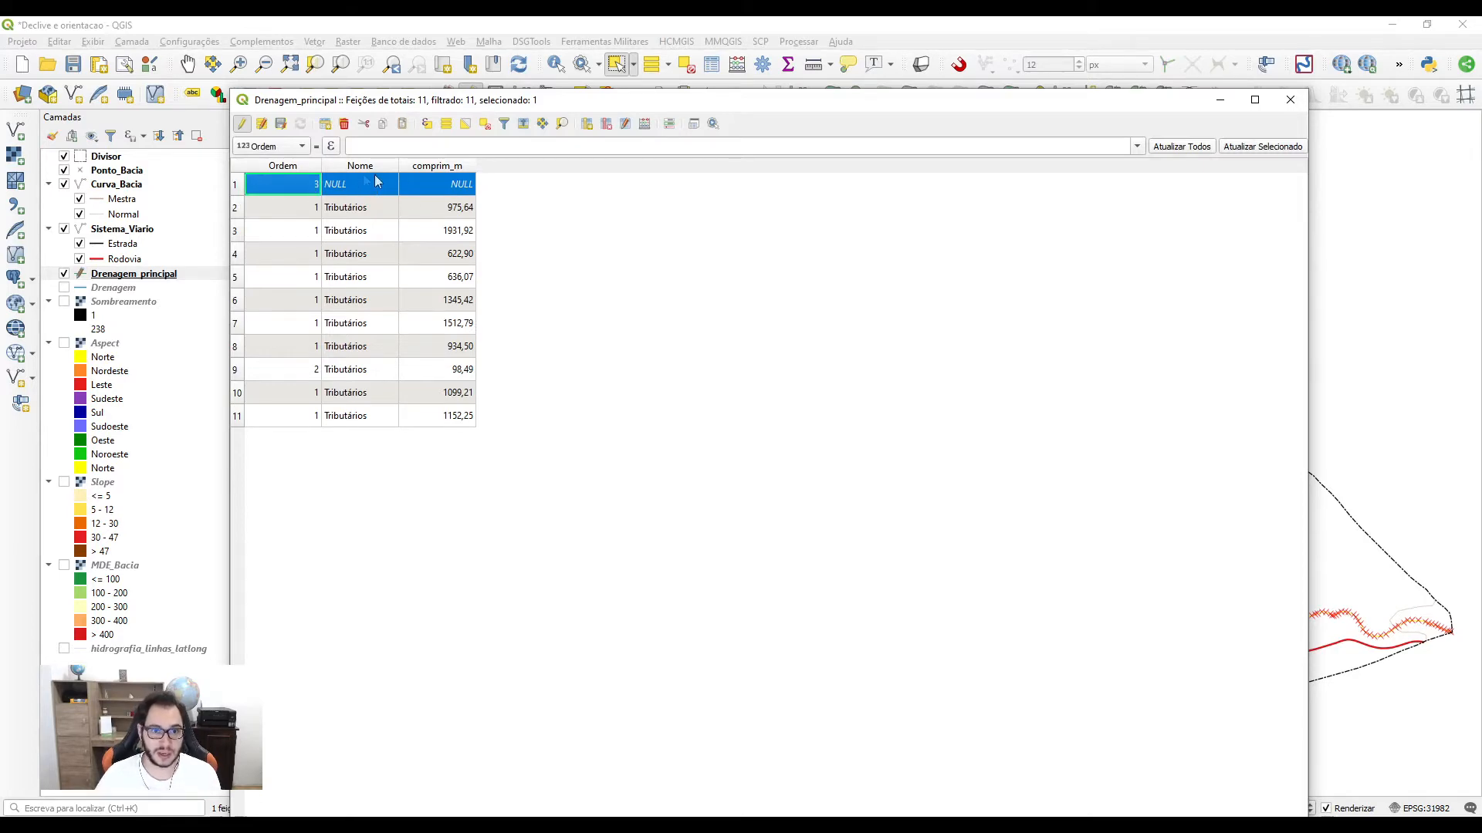
Step: Uncover the map and compare the first tributary with the merged main channel by selecting their records in turn
drag(530, 107, 556, 473)
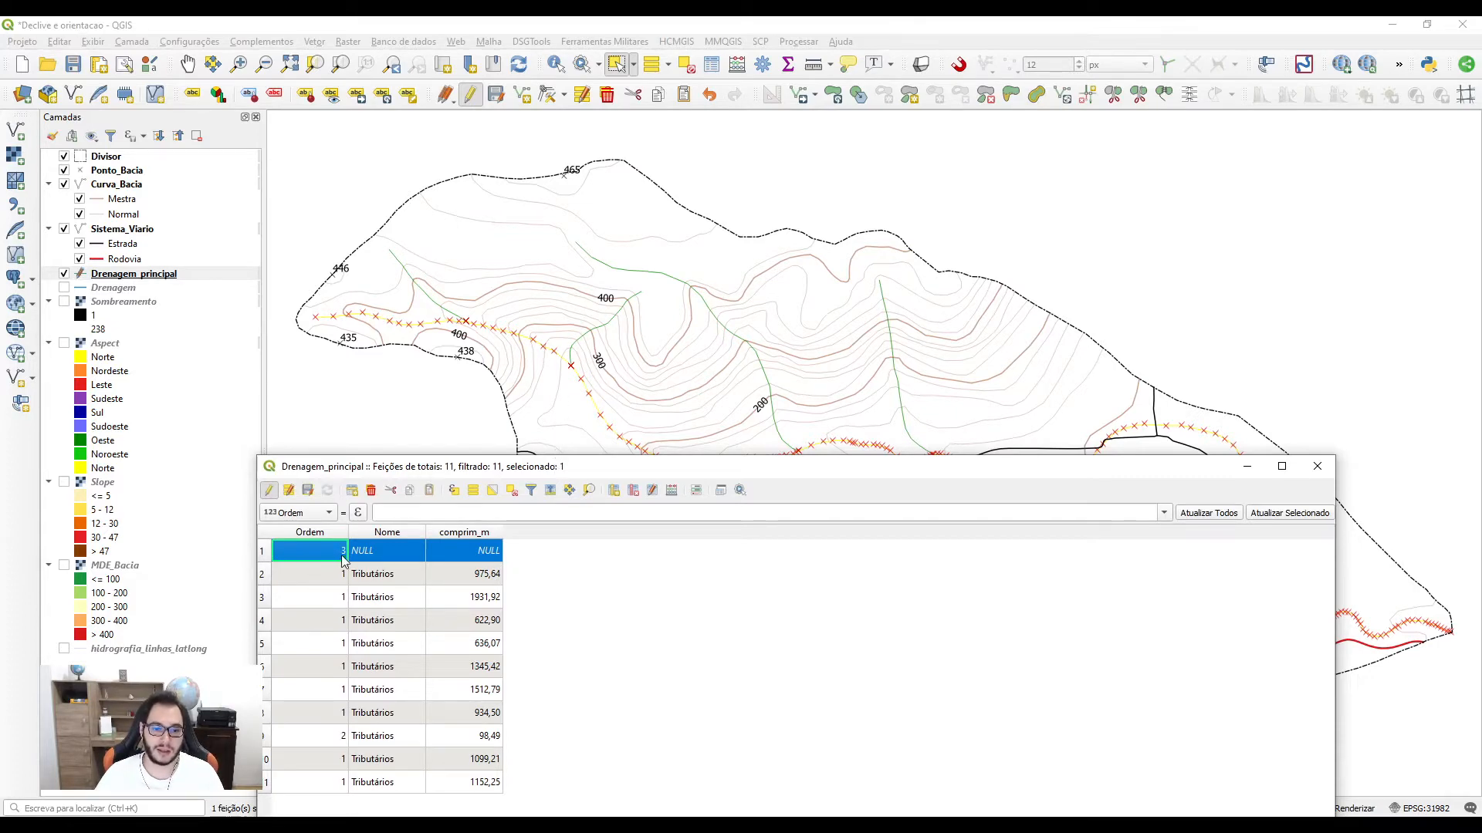
drag(611, 468, 624, 604)
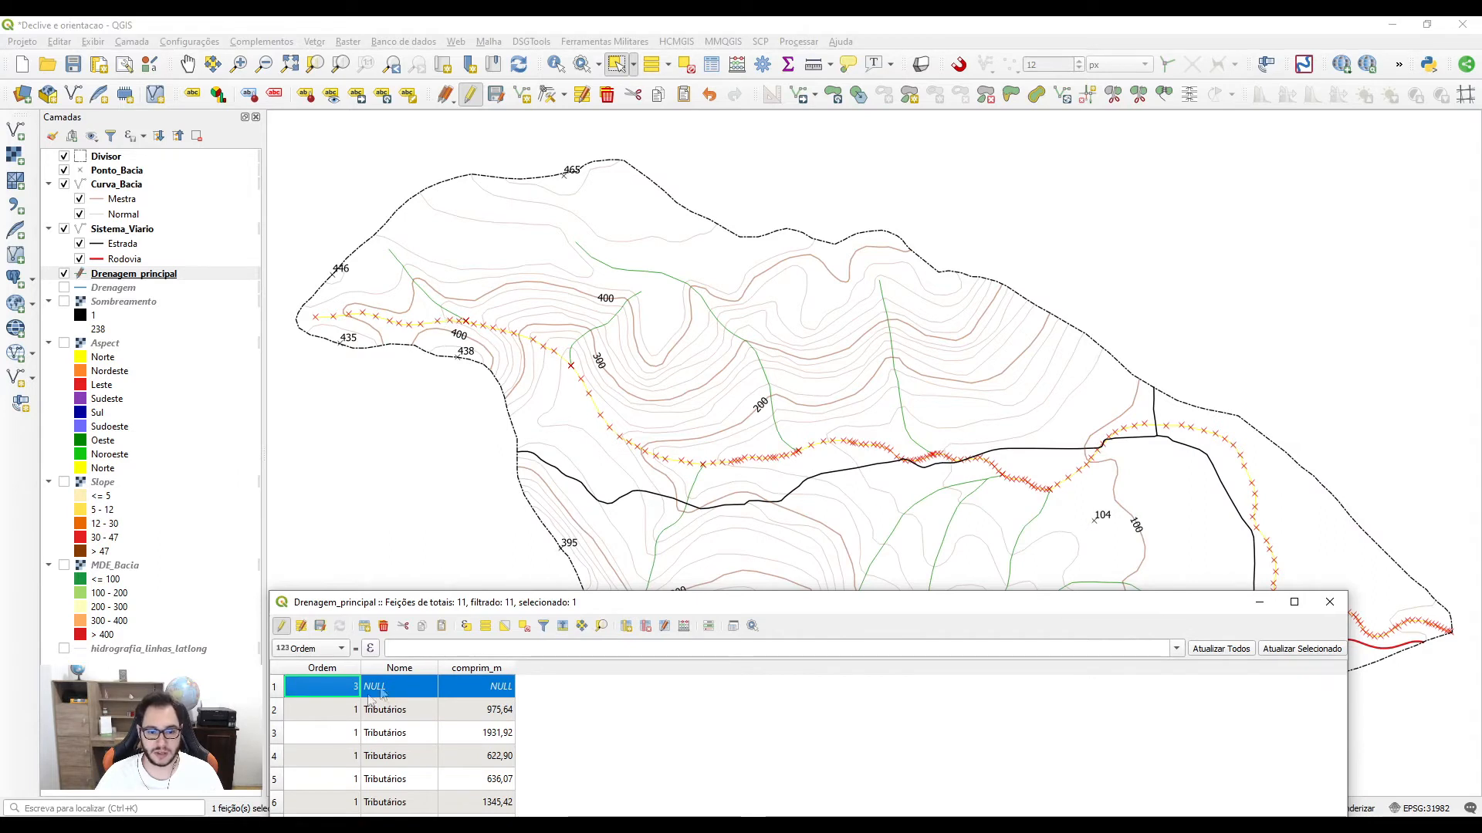
click(275, 710)
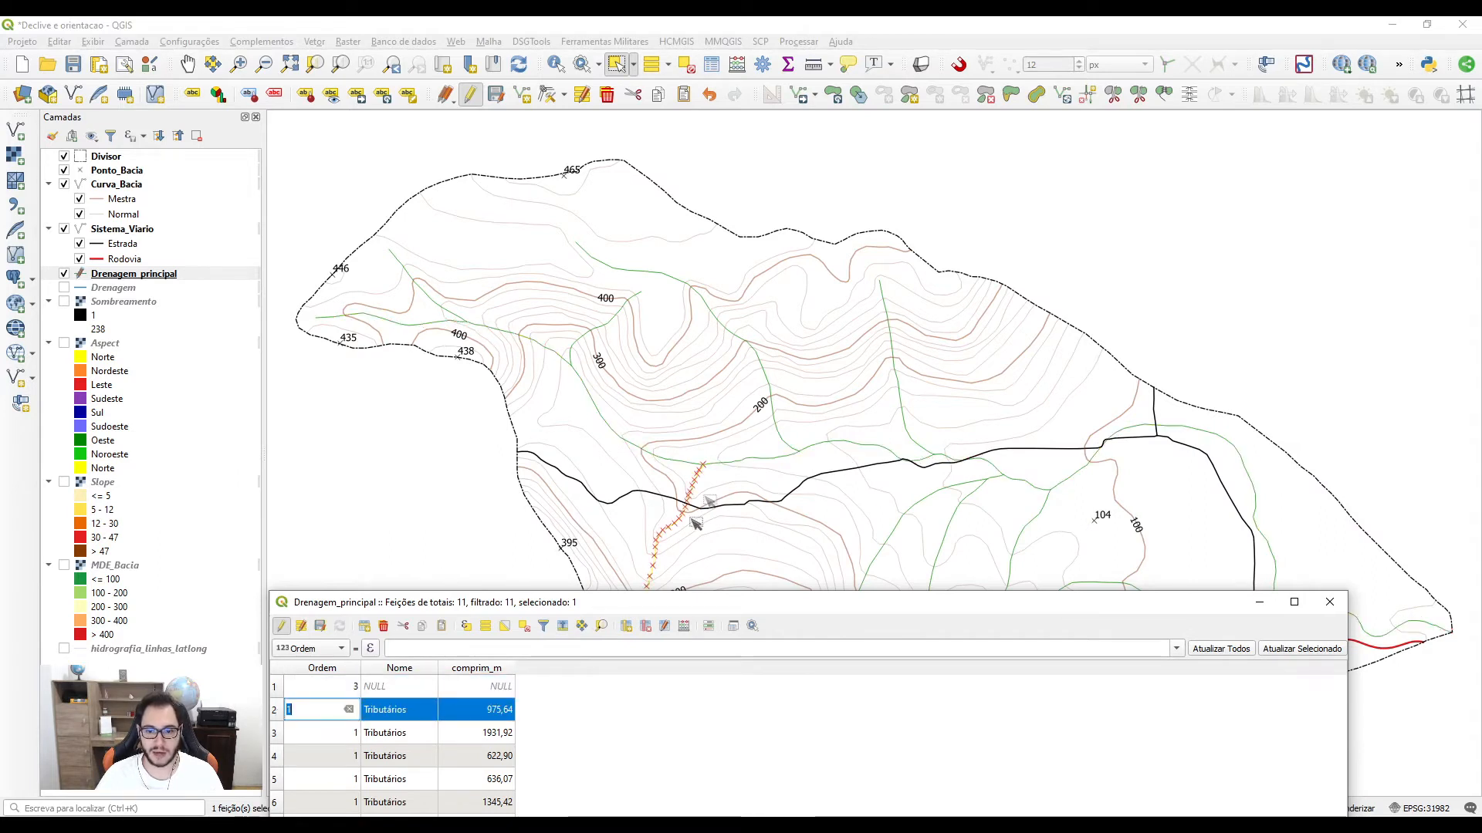
click(274, 686)
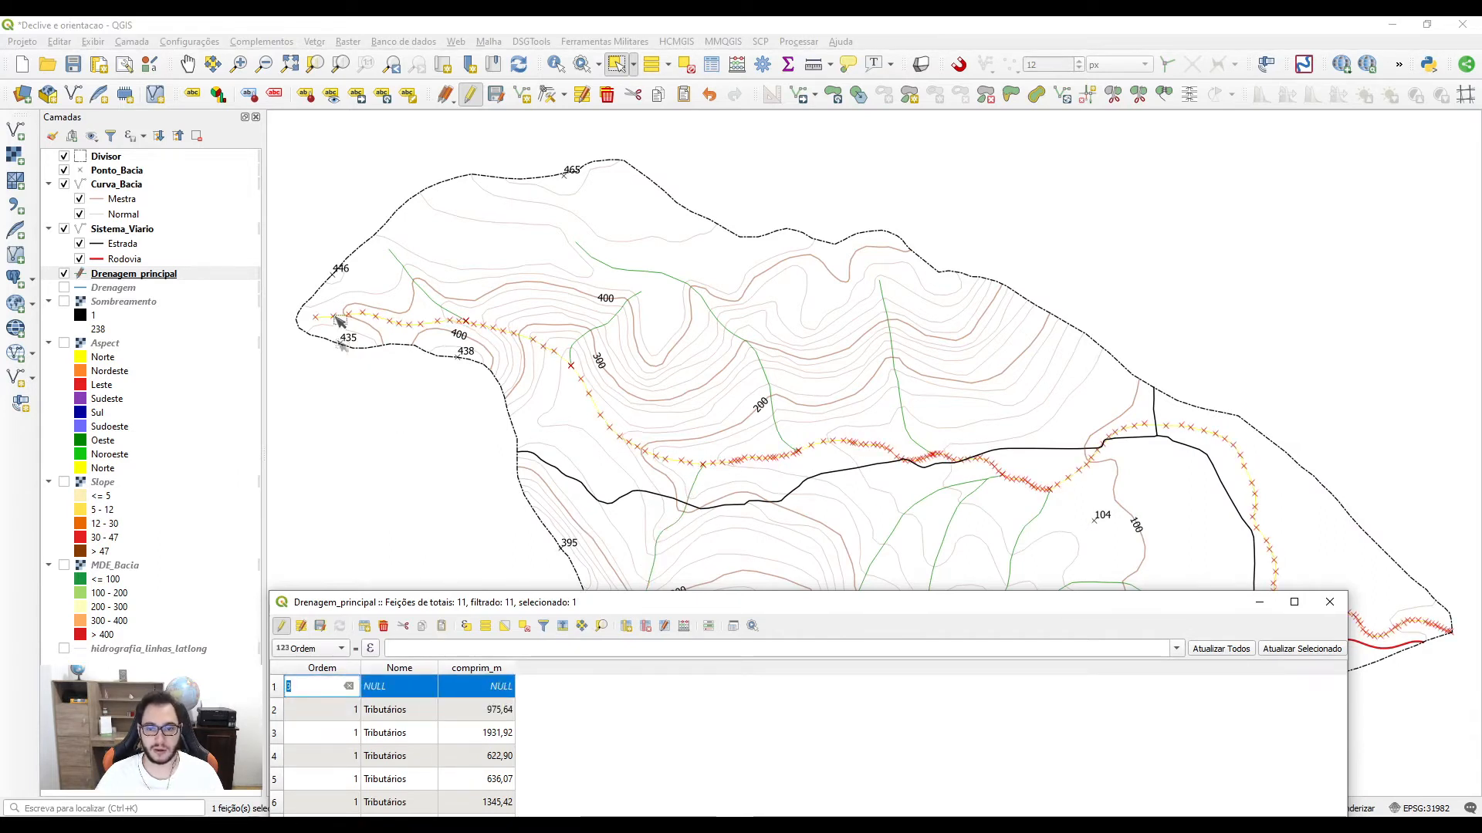
Step: Set the merged record's Nome to "Arroio do Meio", save the edits and clear the selection
drag(756, 603, 795, 207)
click(423, 288)
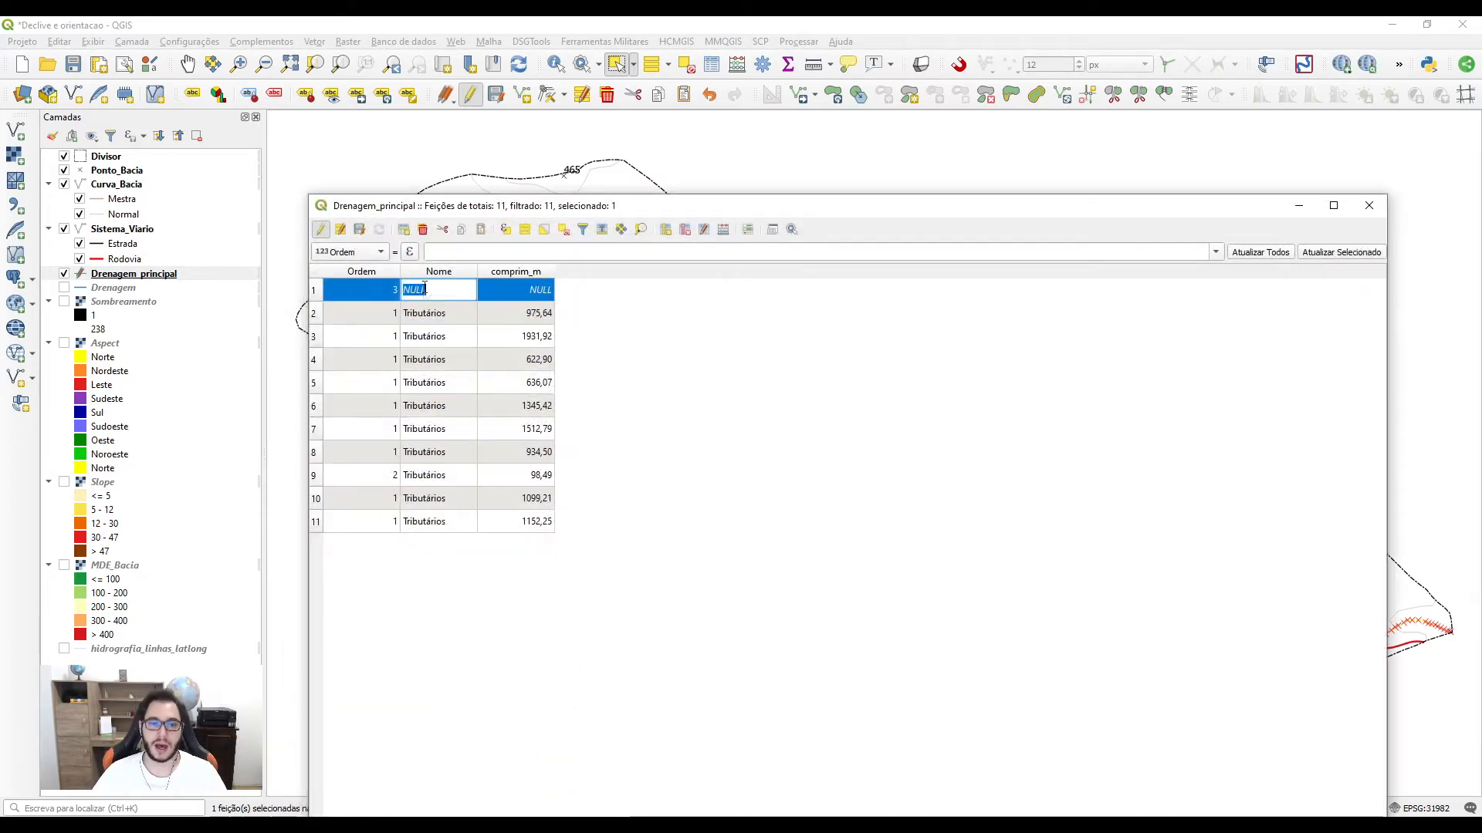
text(Arroio do Meio)
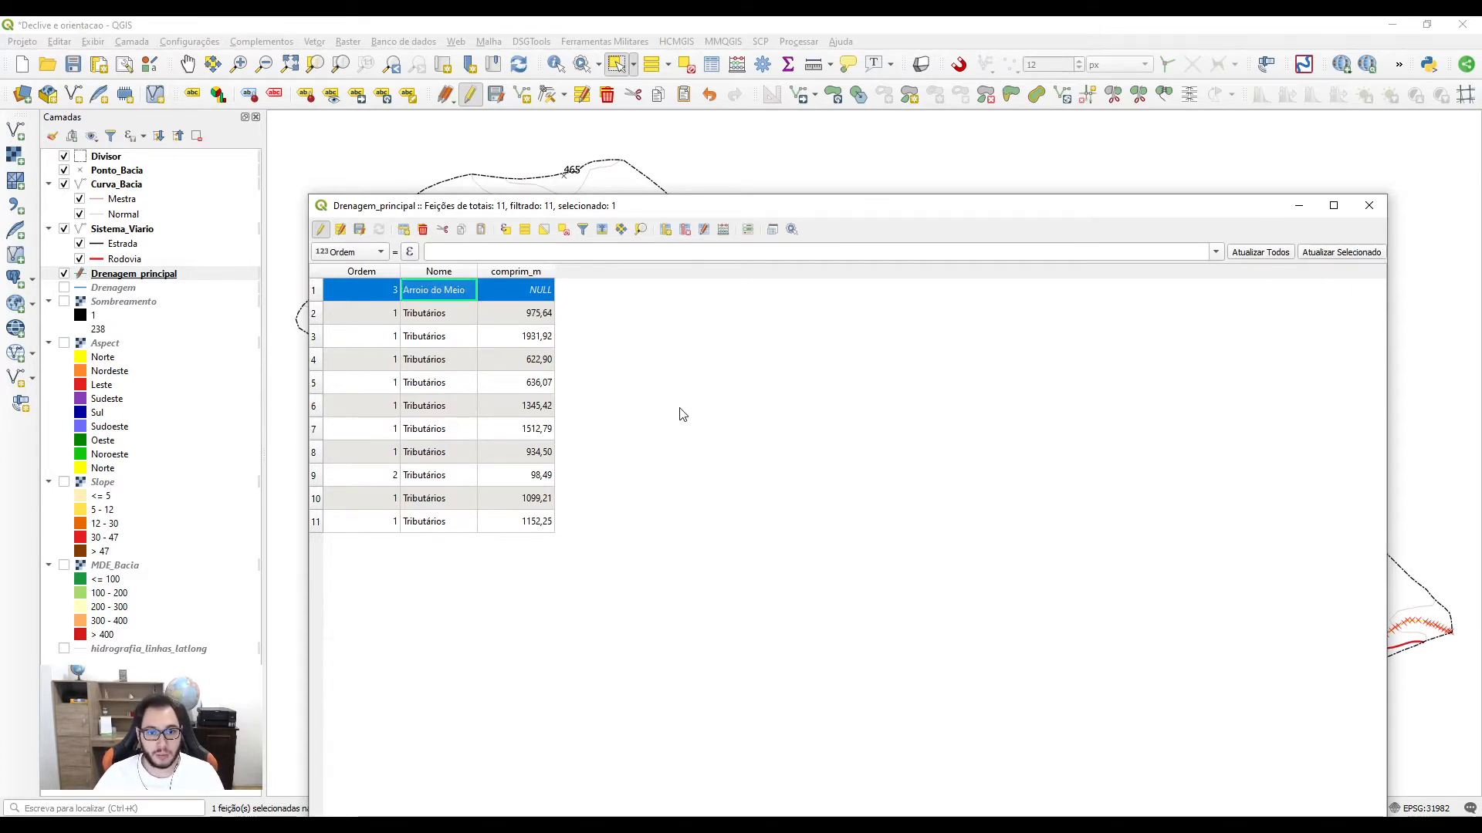
click(360, 233)
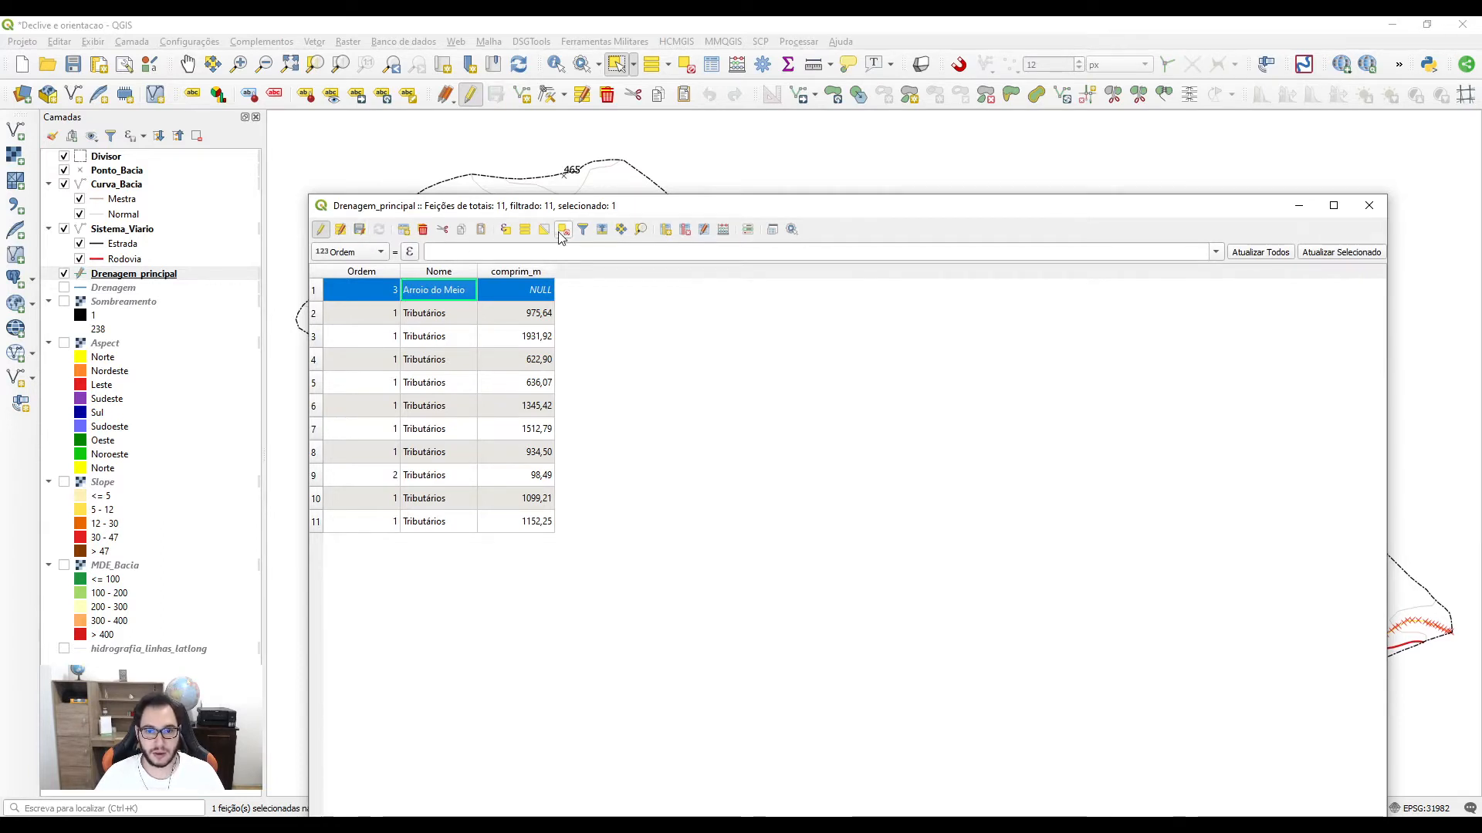
click(578, 292)
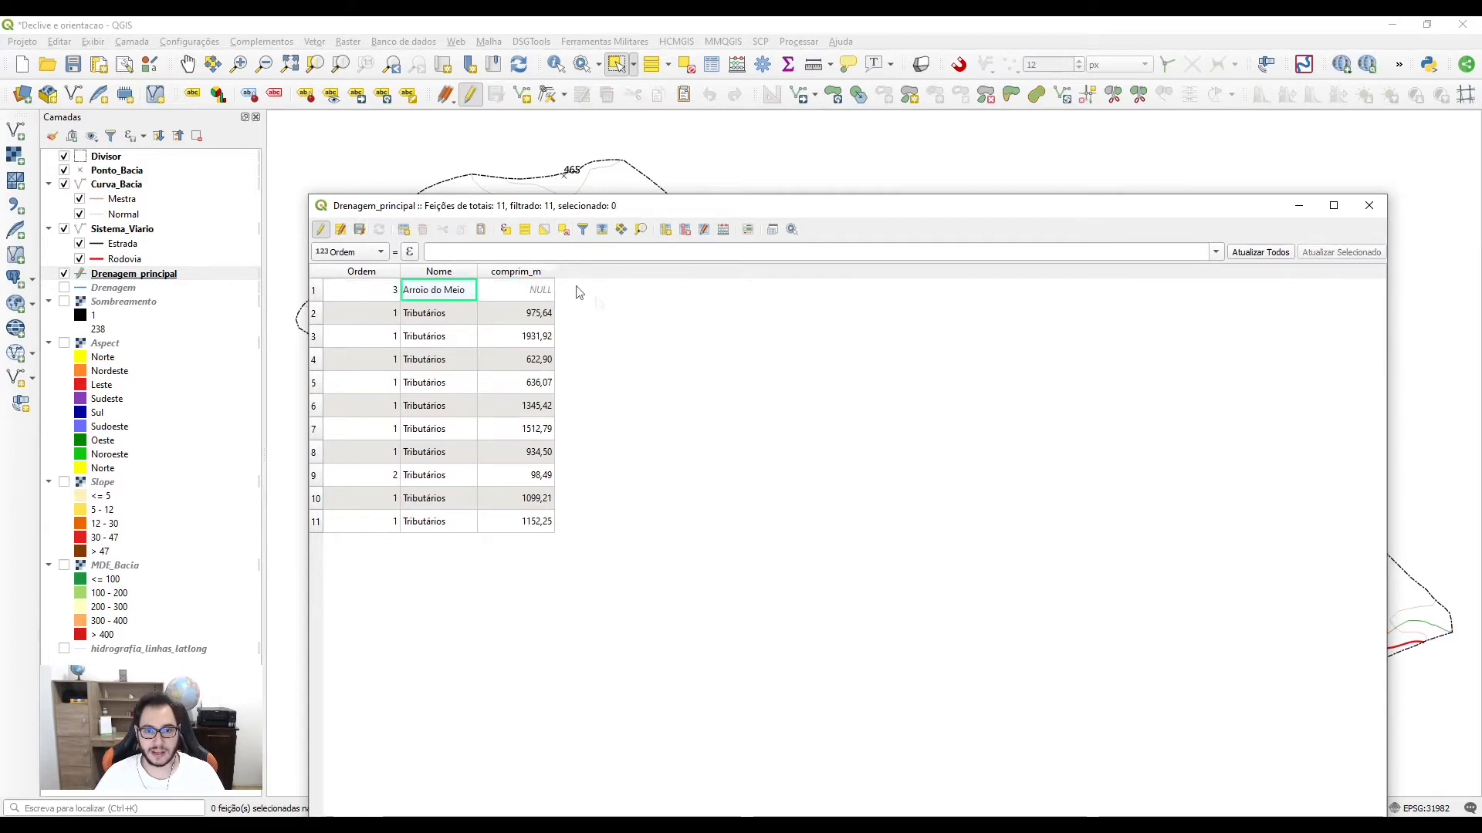
Step: Set up the field calculator on Drenagem_principal to update the existing comprim_m field
click(724, 230)
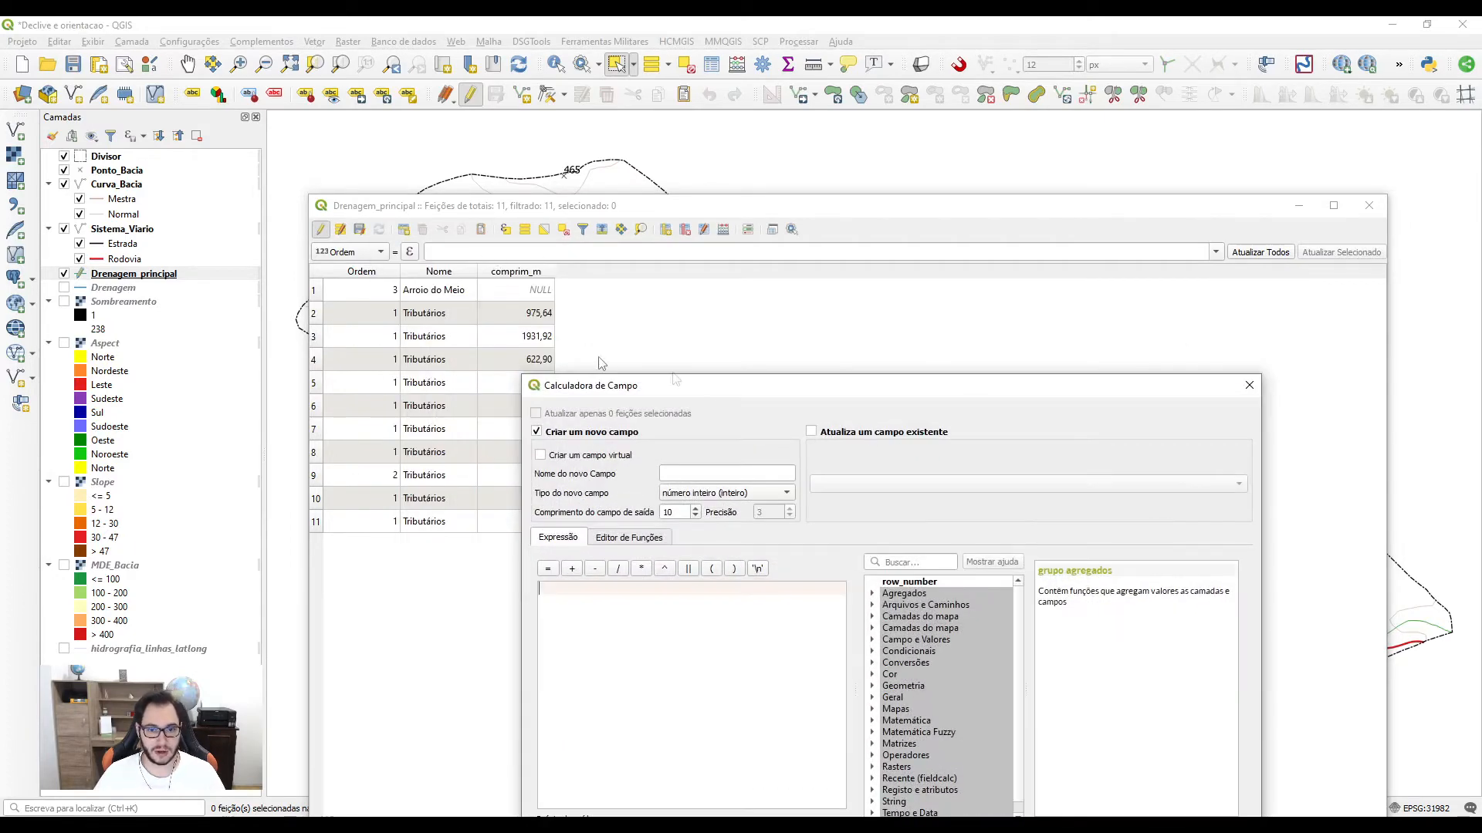
drag(675, 386, 560, 240)
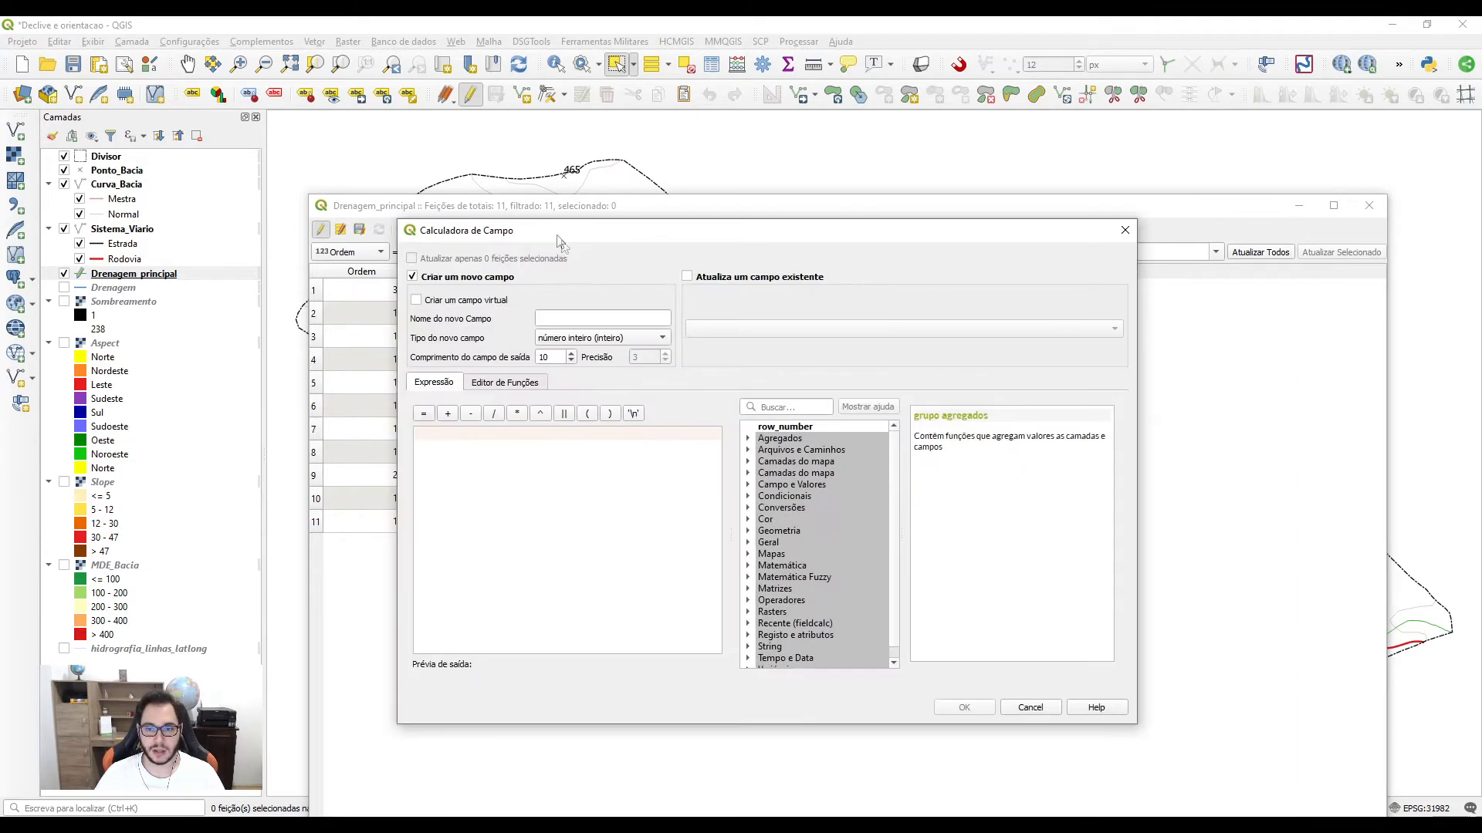
click(687, 278)
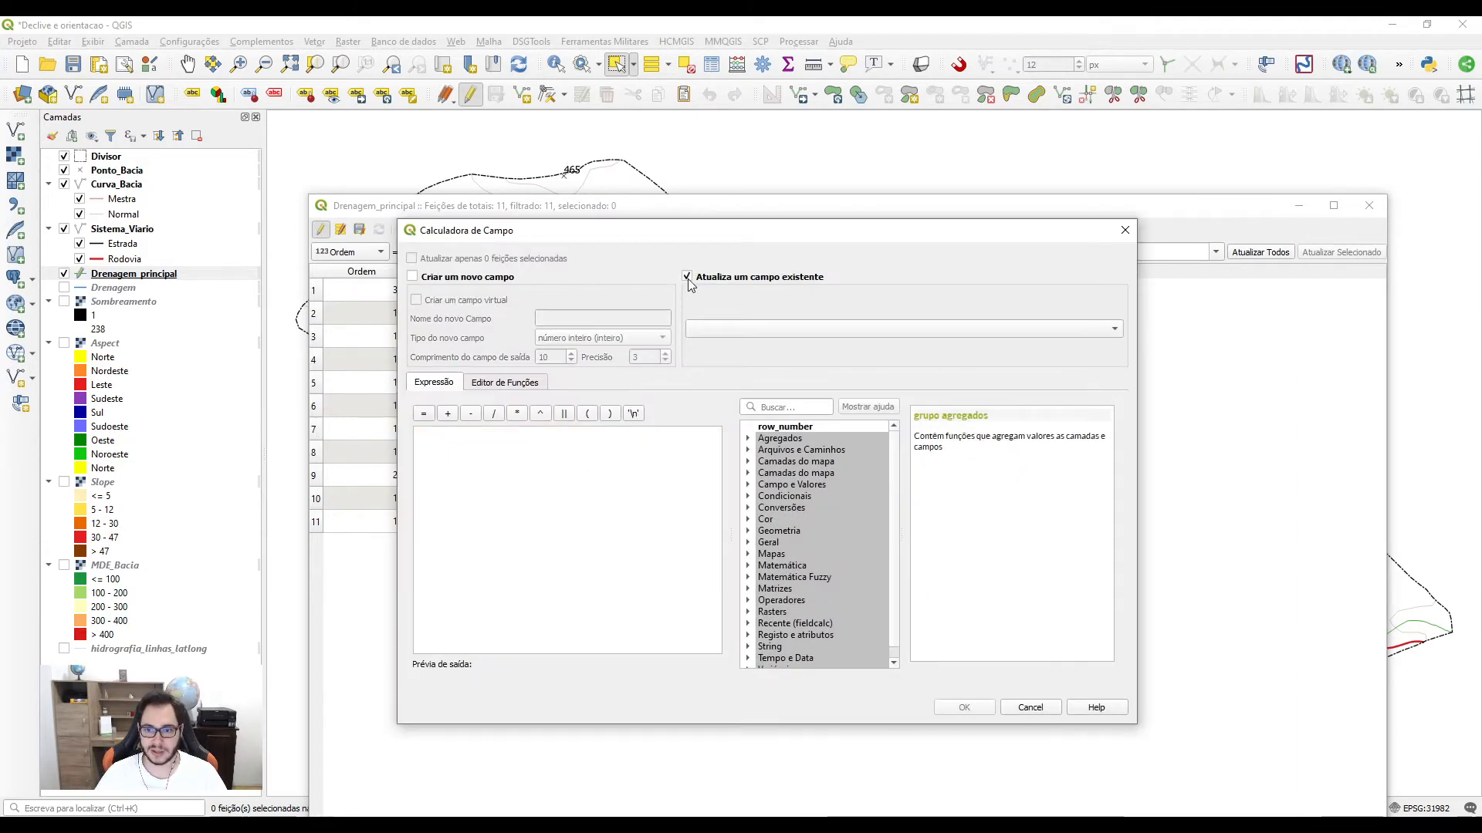
click(723, 337)
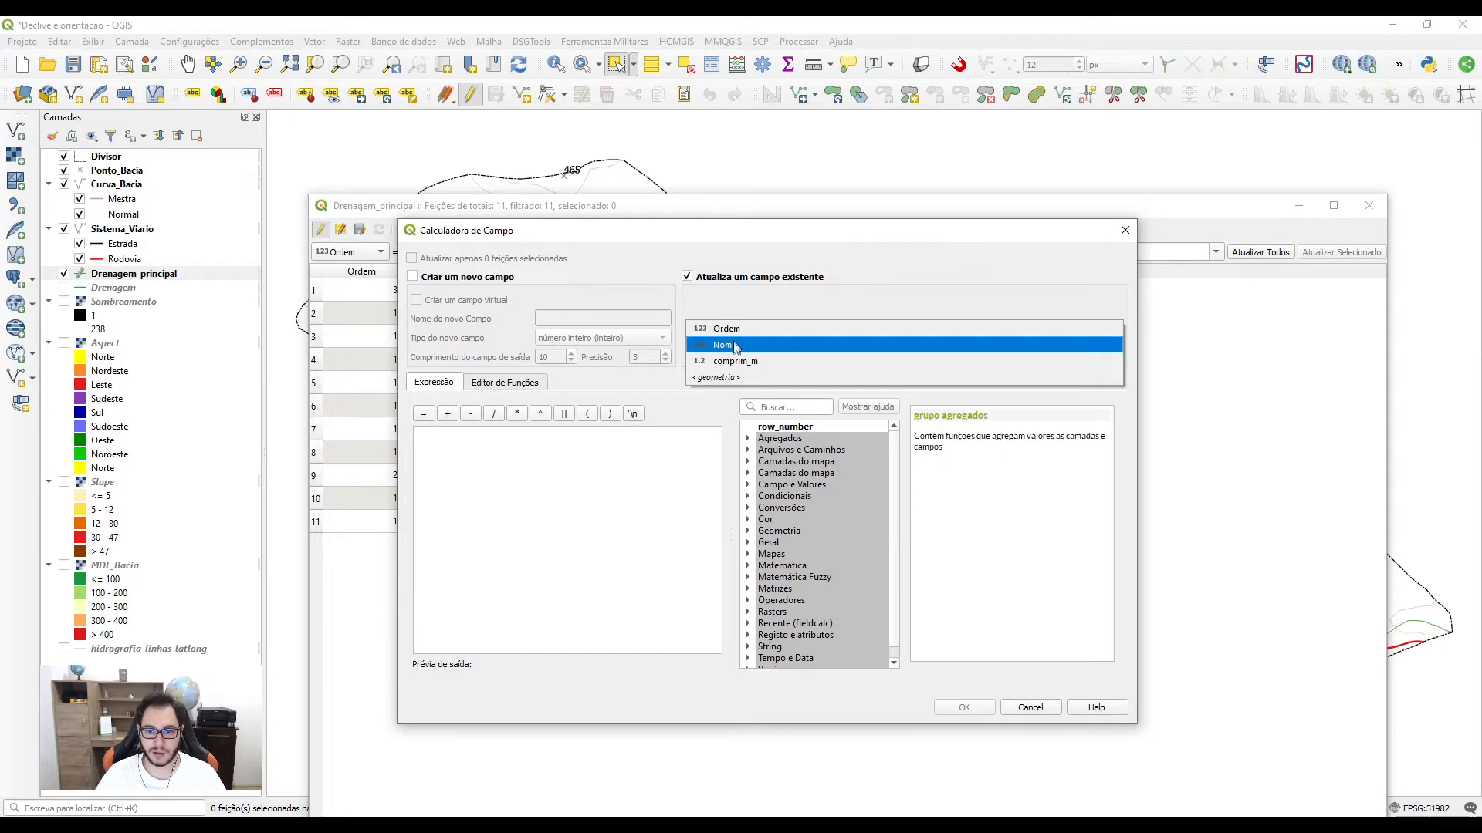
click(734, 362)
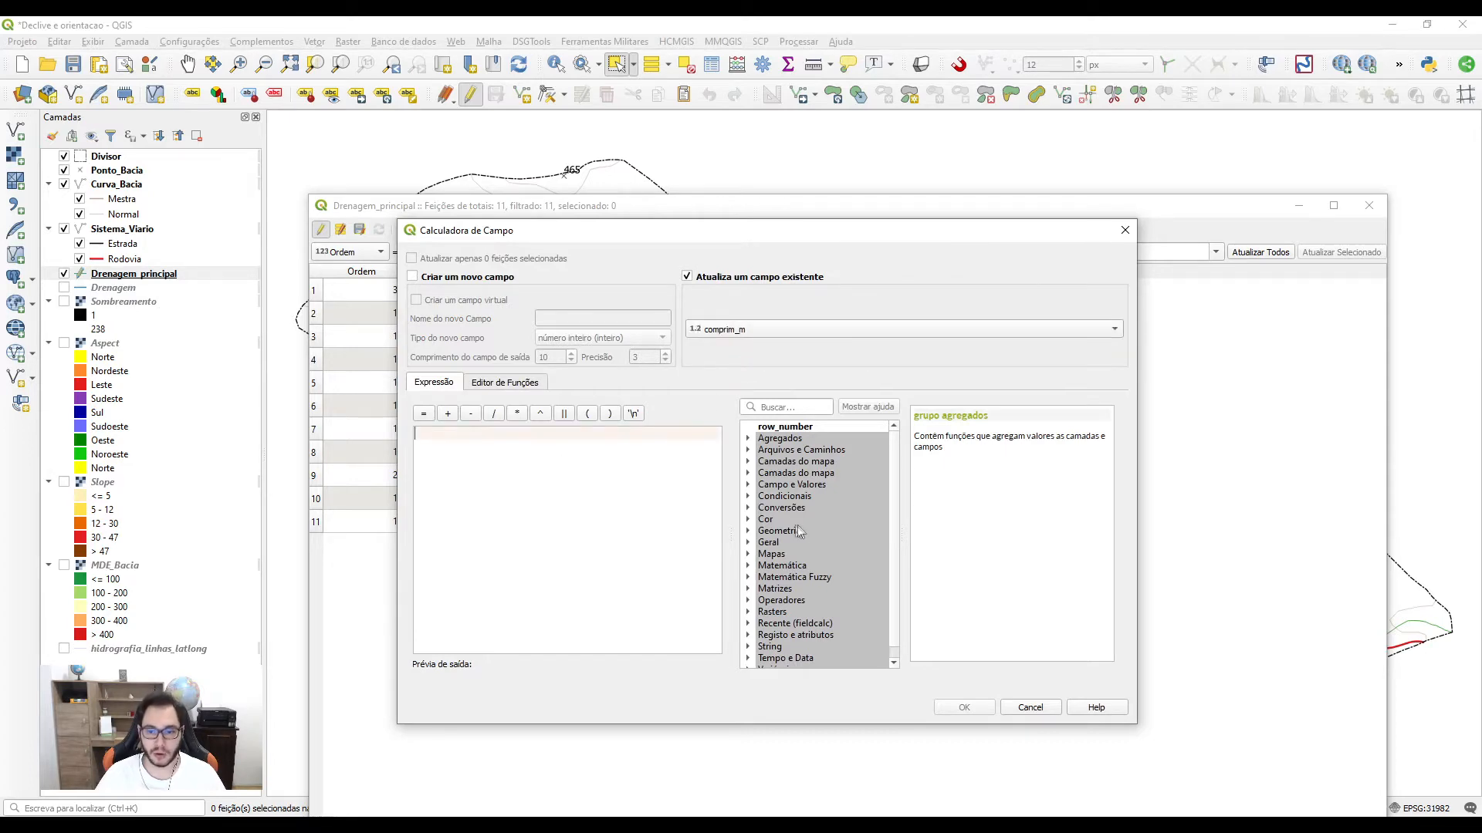
Step: Recalculate comprim_m for all records using the geometry function $length as the expression
drag(648, 240, 614, 195)
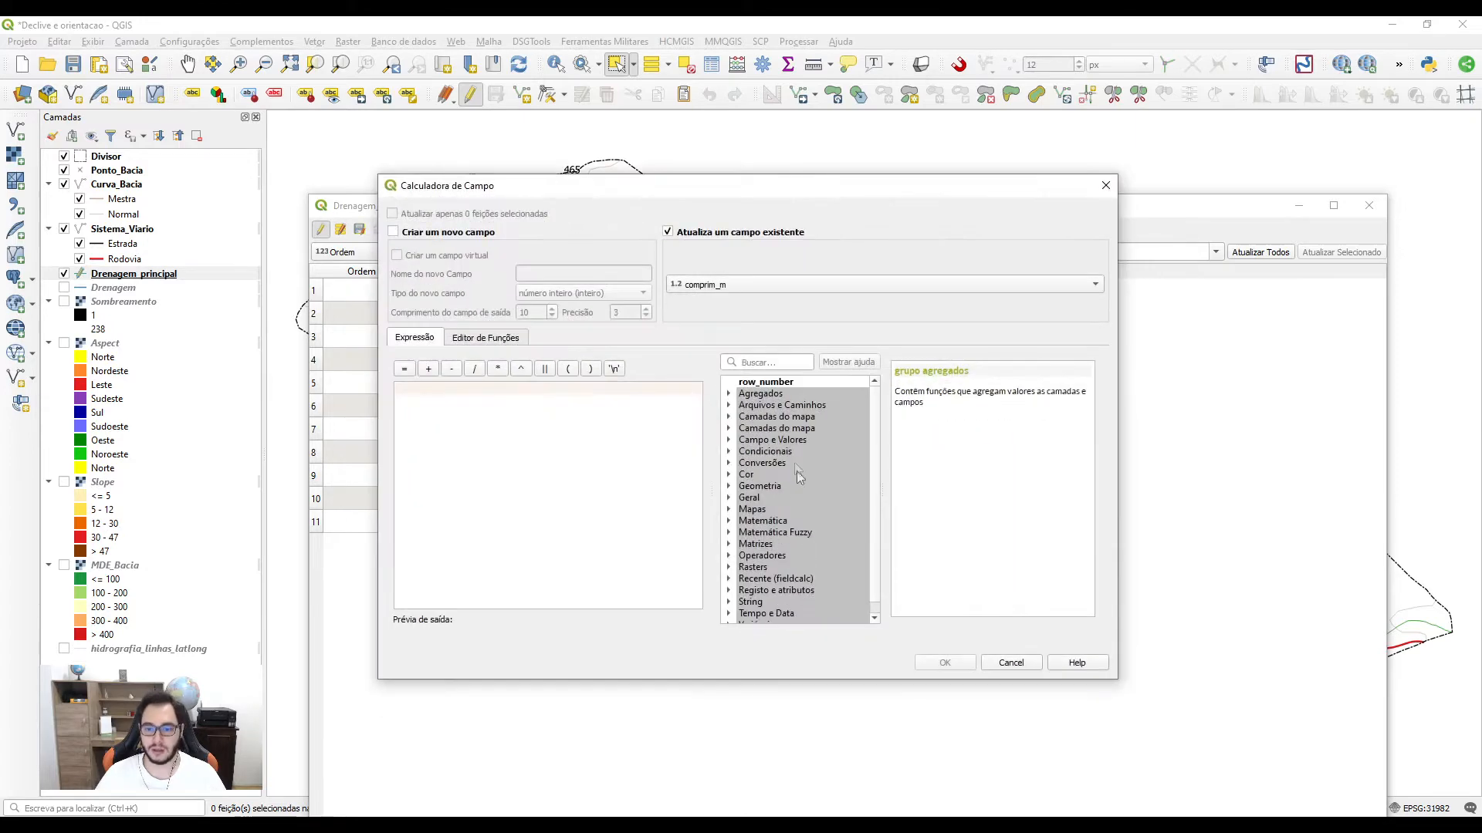
double_click(760, 486)
scroll(803, 554, down, 5)
scroll(804, 554, down, 3)
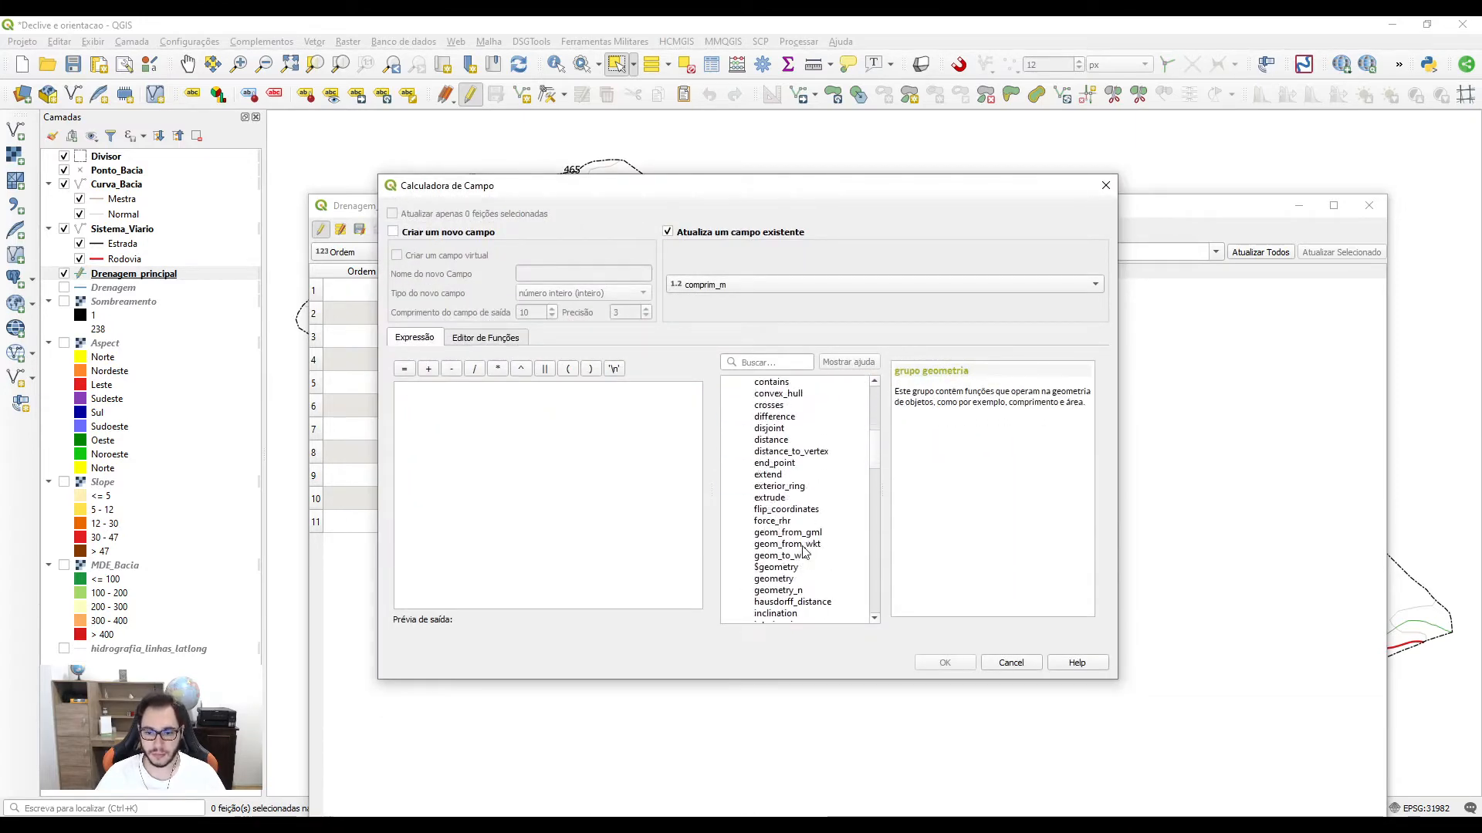
scroll(786, 575, down, 4)
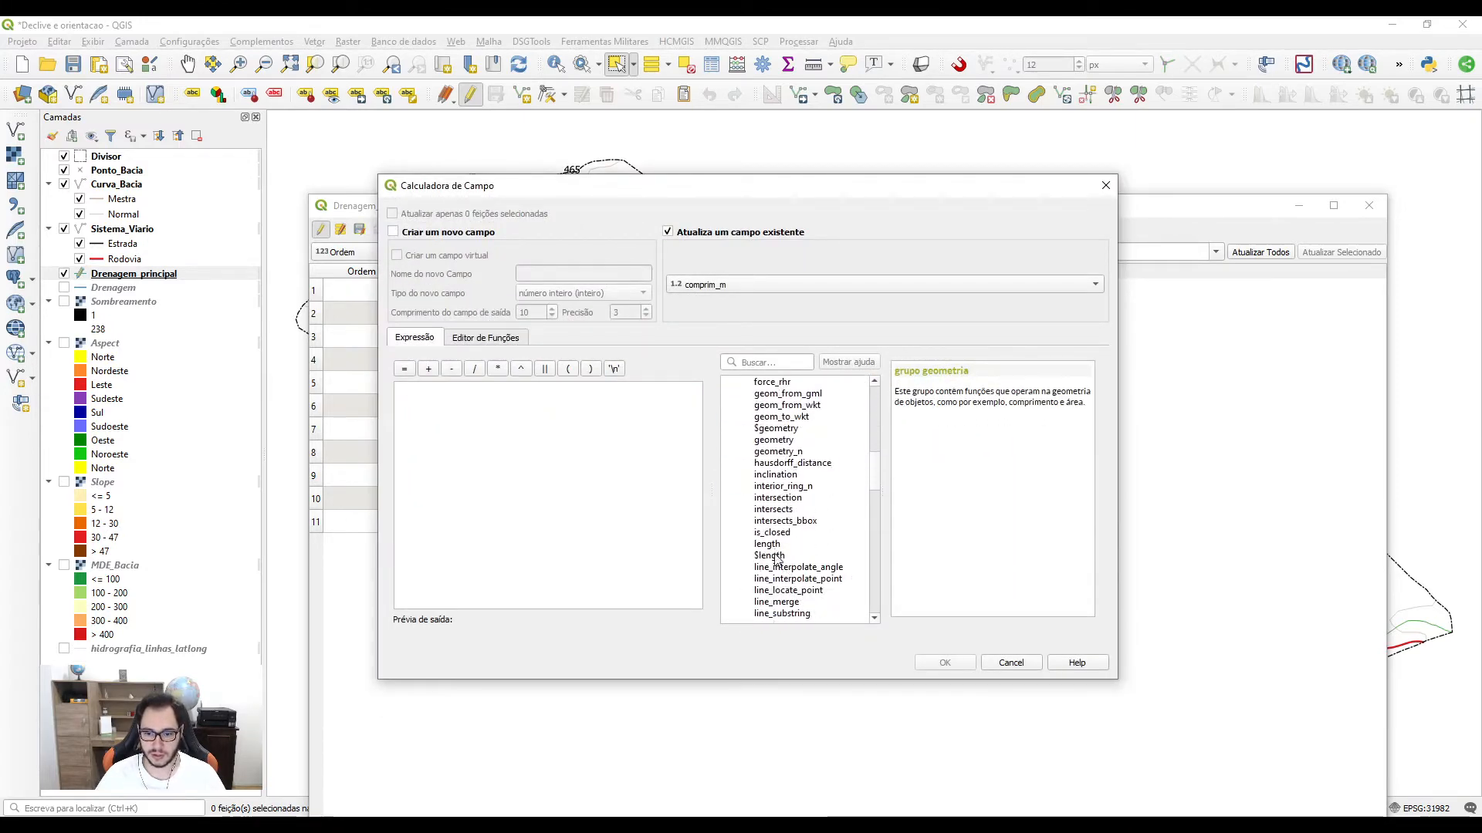
double_click(769, 556)
click(927, 665)
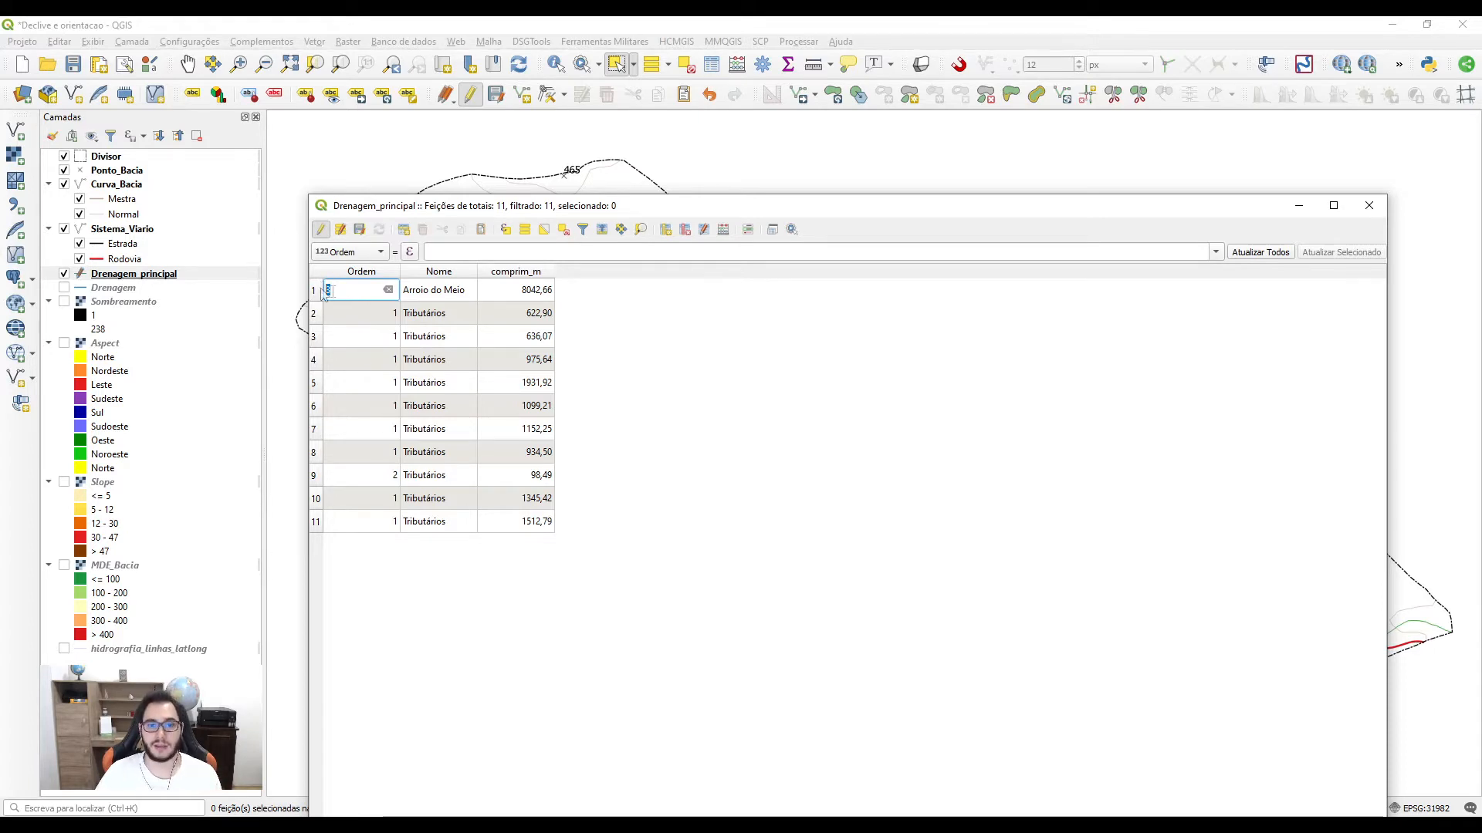
Step: Check the Arroio do Meio record's Nome, comprim_m and Ordem cells, and end the editing session on Drenagem_principal
click(468, 295)
click(432, 291)
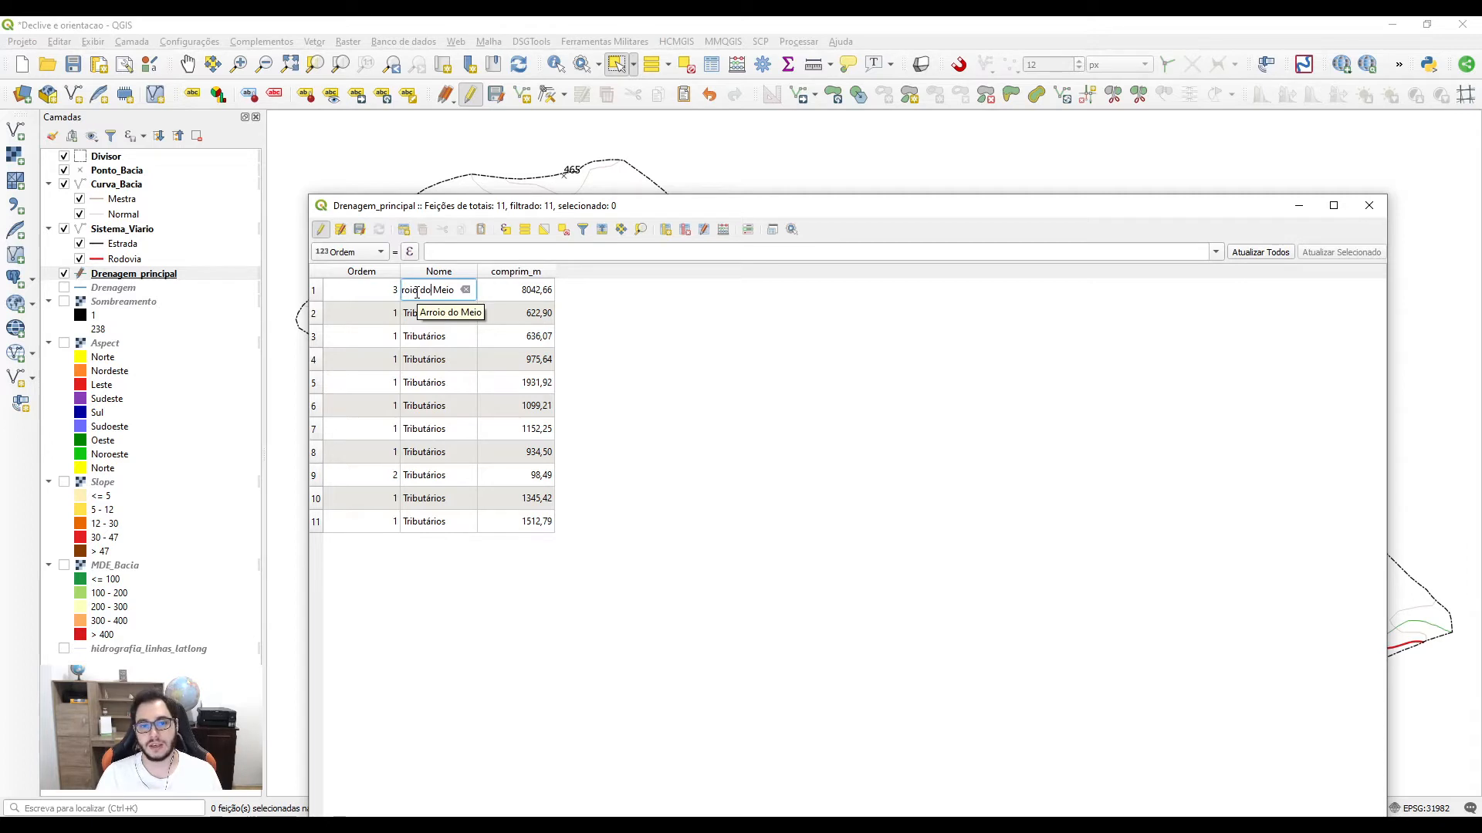
click(522, 292)
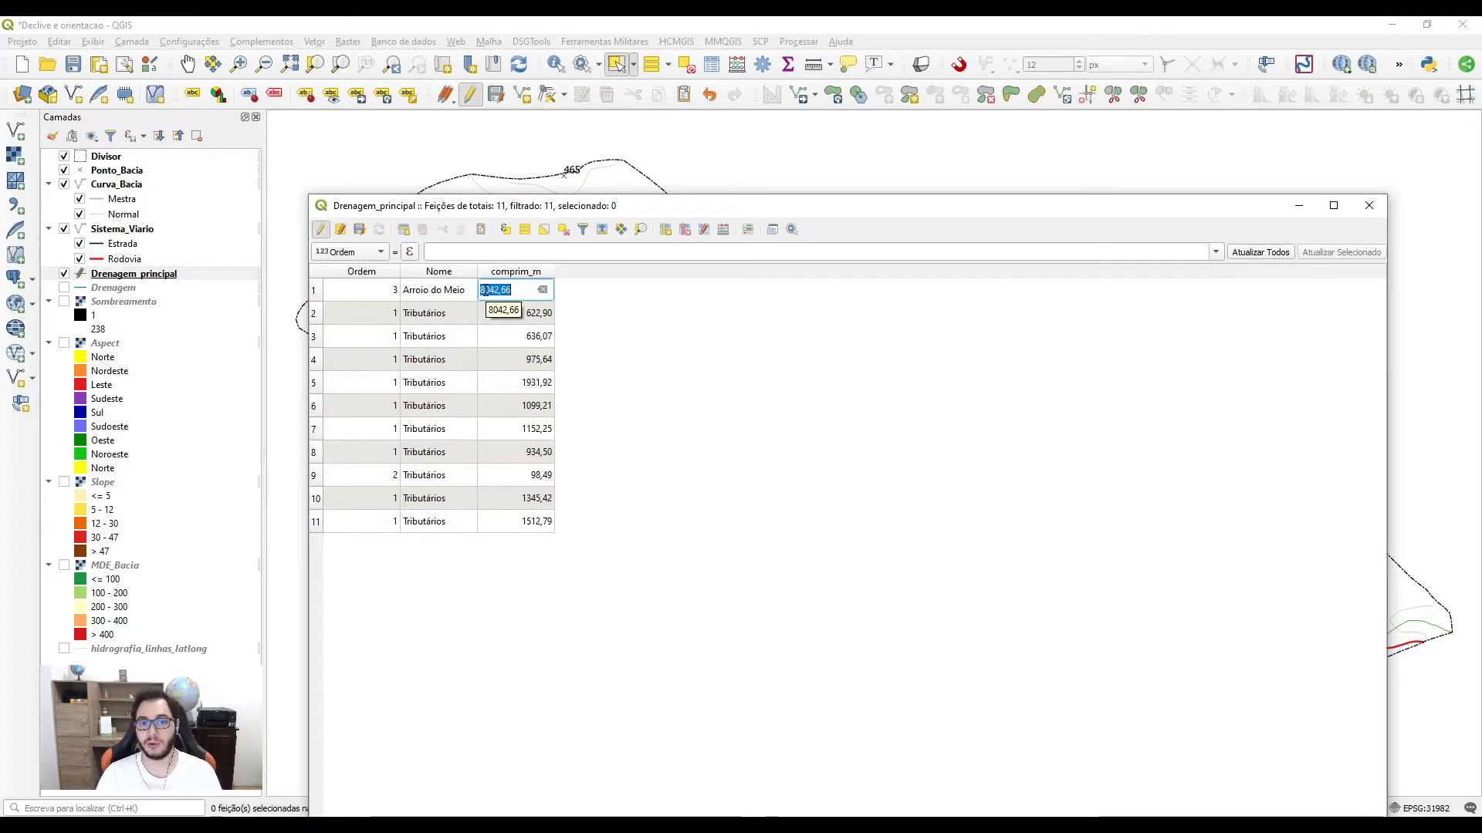
click(349, 293)
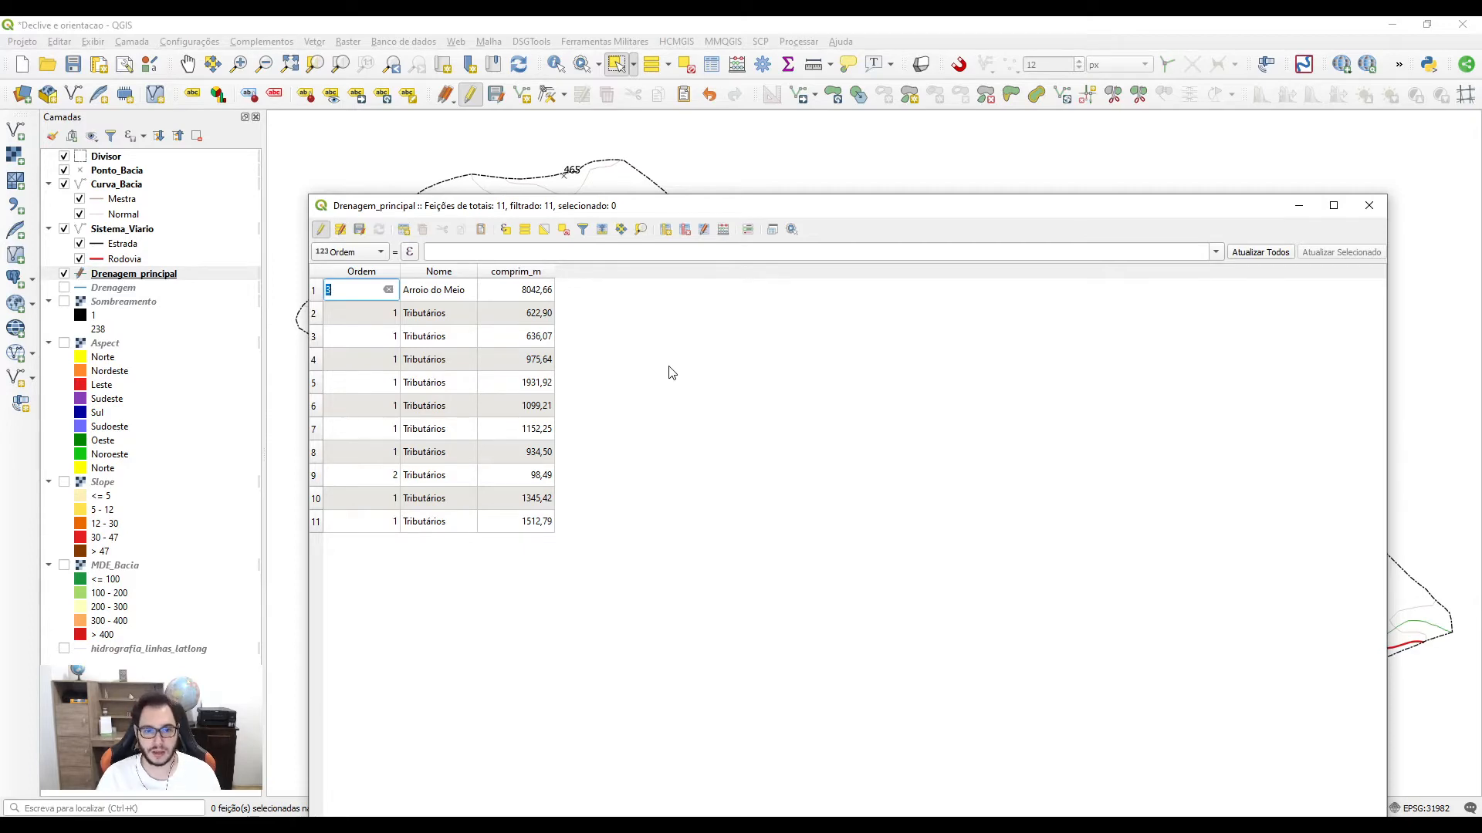
click(321, 230)
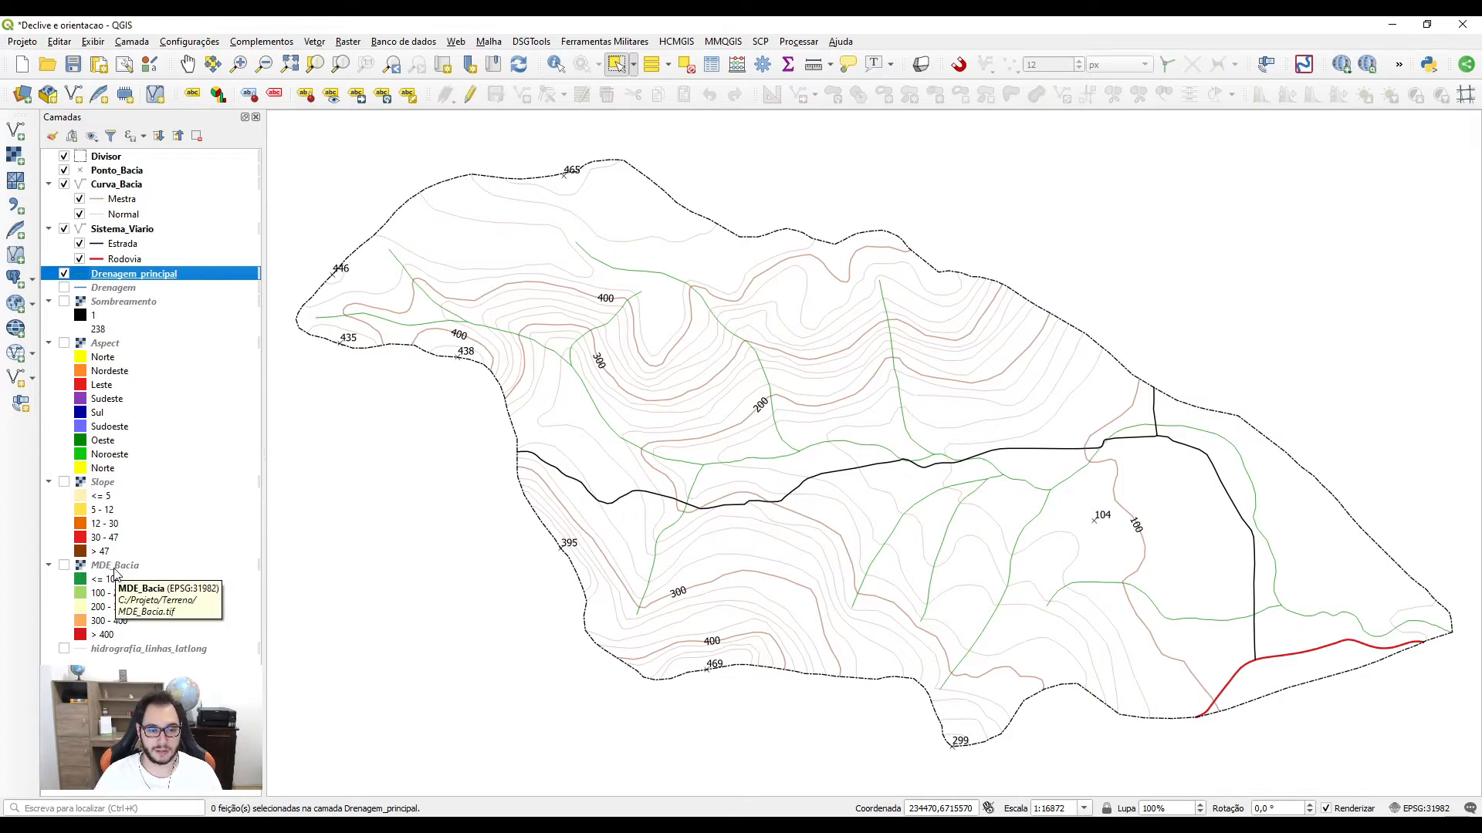
Step: Show MDE_Bacia, hide Drenagem_principal, Sistema_Viario, Curva_Bacia, Ponto_Bacia and Divisor, and activate the Identify tool on the raster
click(65, 565)
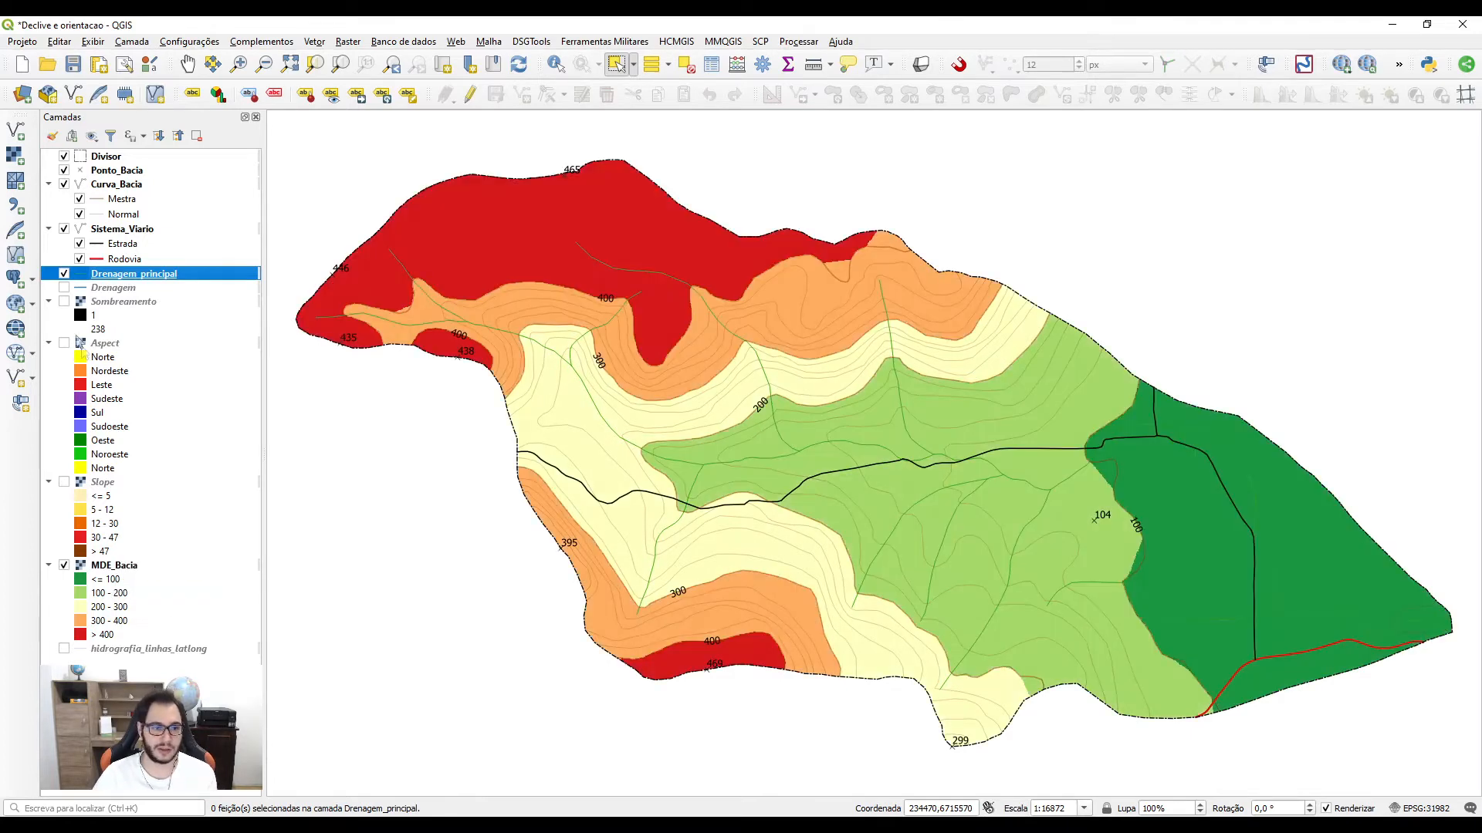
click(64, 274)
click(65, 230)
click(64, 184)
click(64, 170)
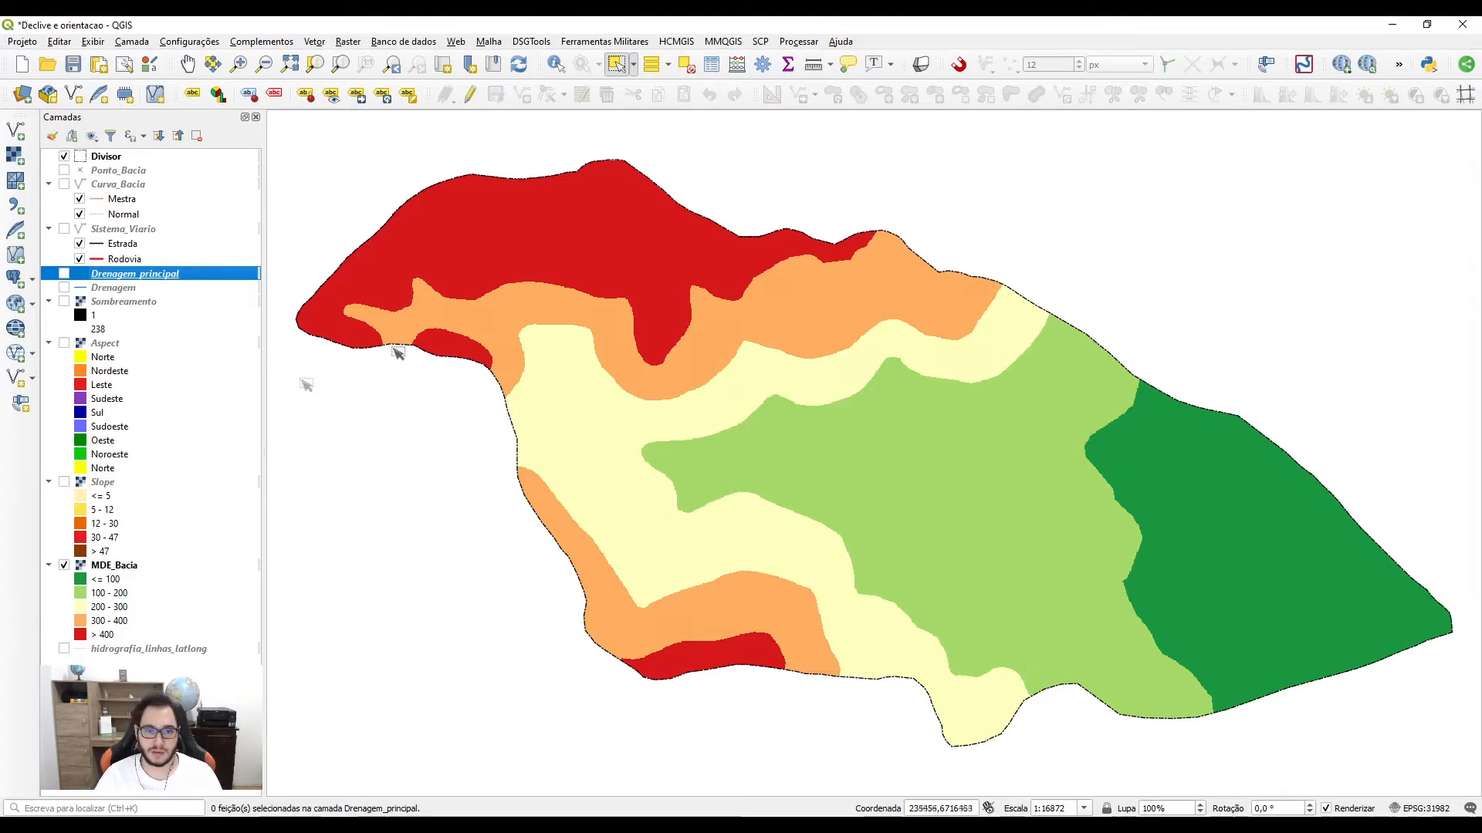
click(102, 569)
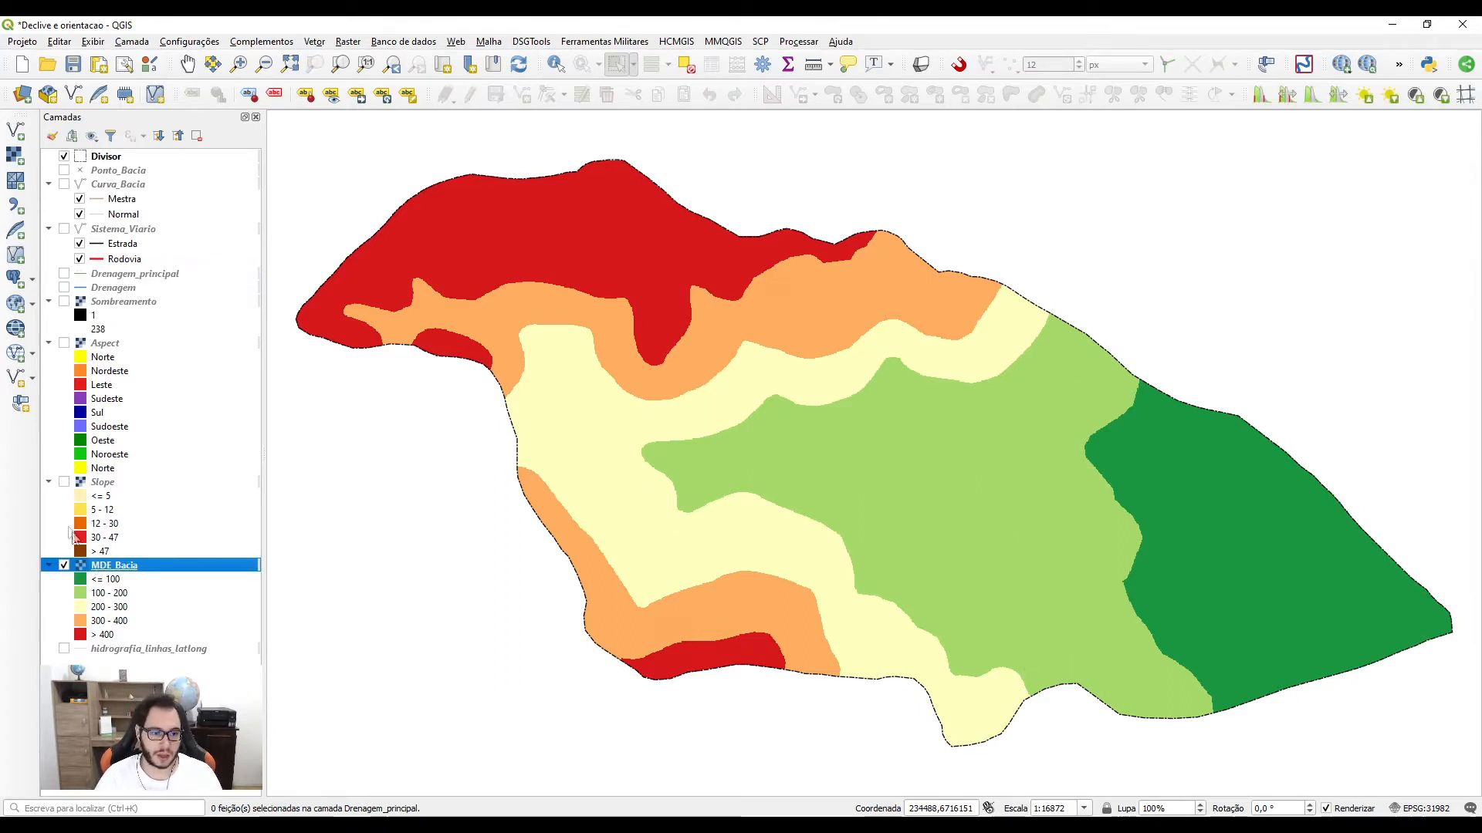
click(555, 65)
click(65, 156)
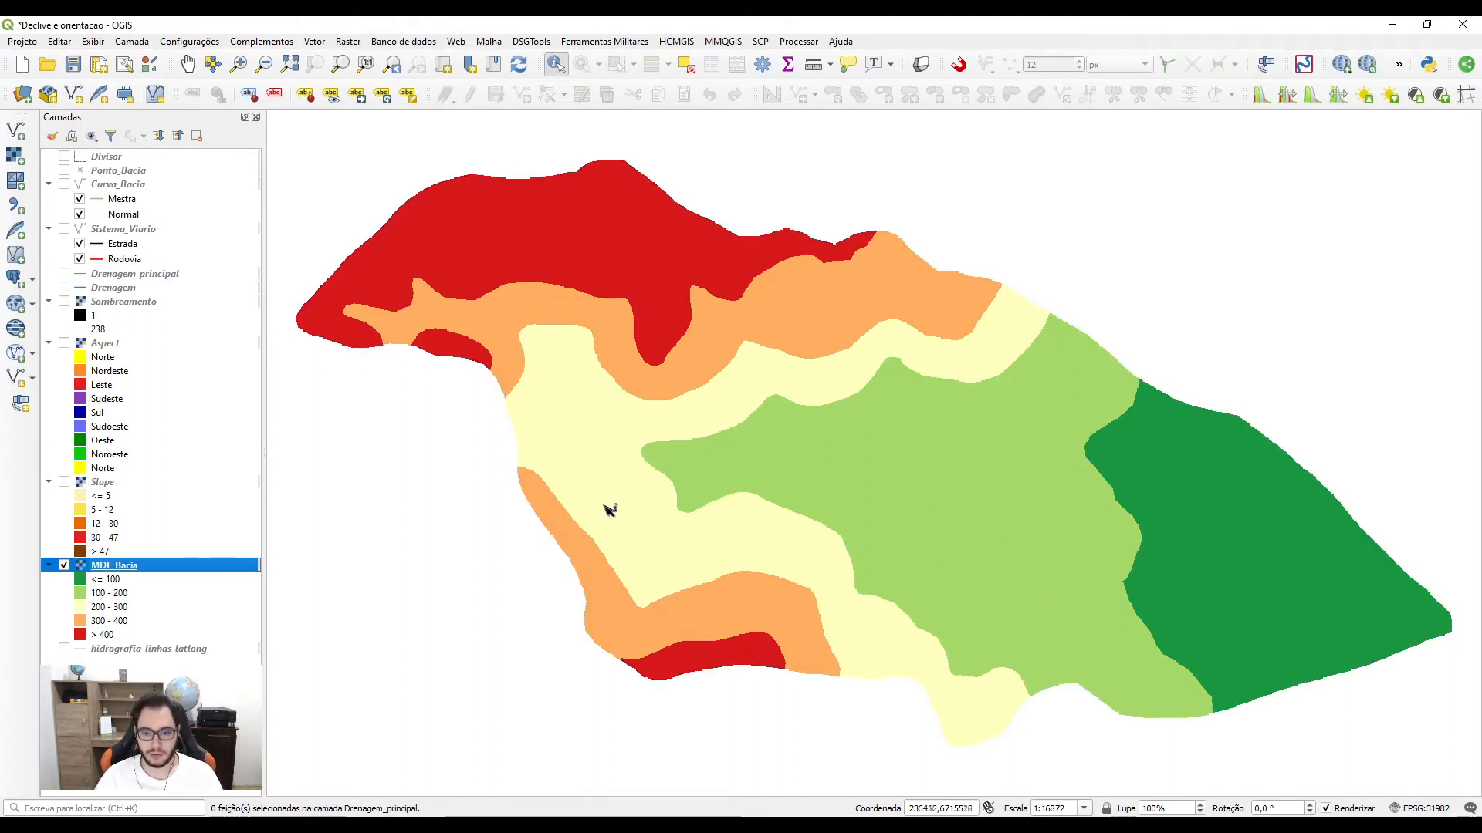
Step: Identify the MDE_Bacia elevation at several points within the 200 - 300 class, and close the identify results
scroll(610, 510, up, 1)
click(105, 608)
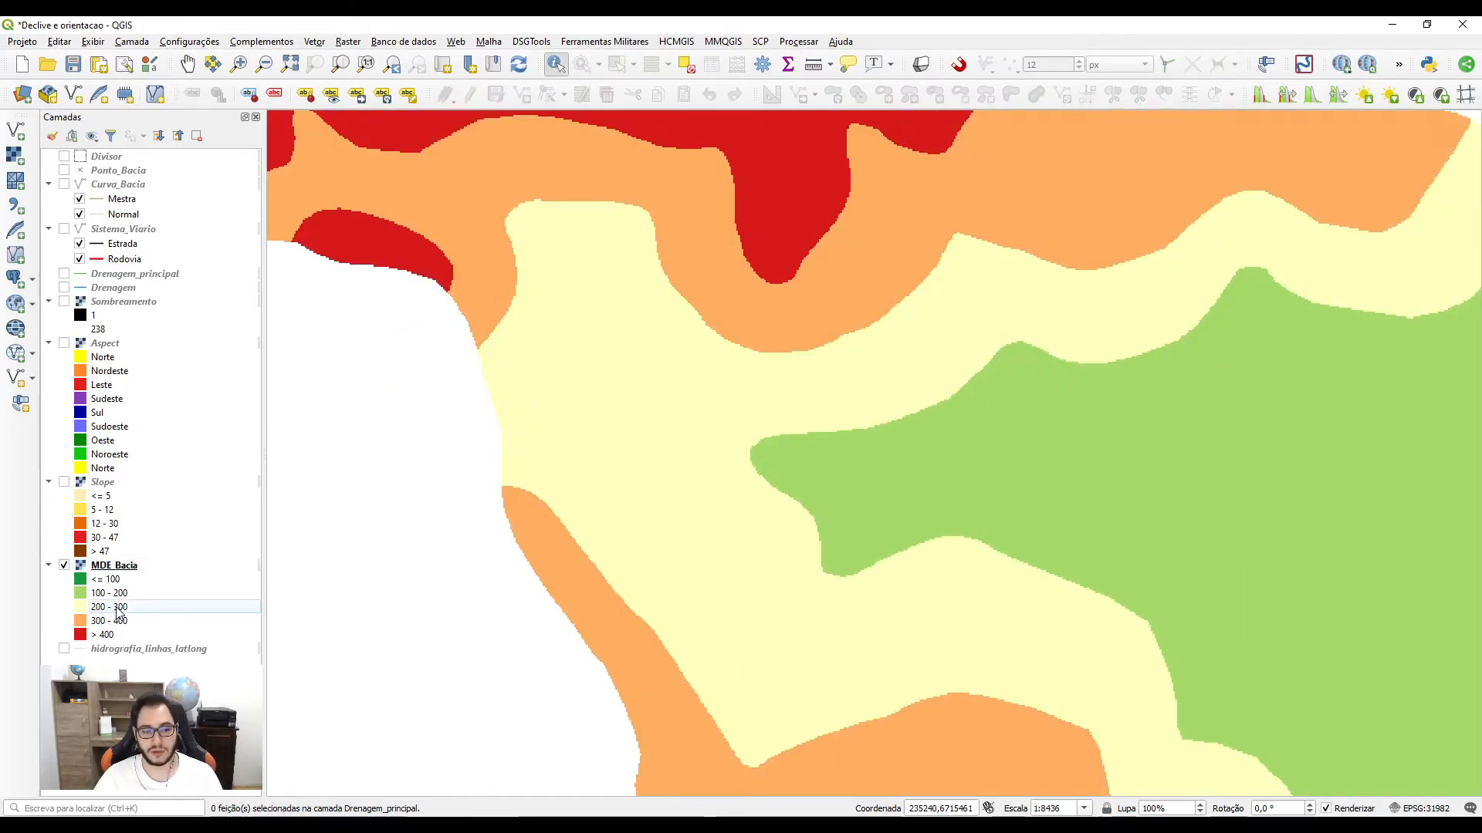
click(599, 434)
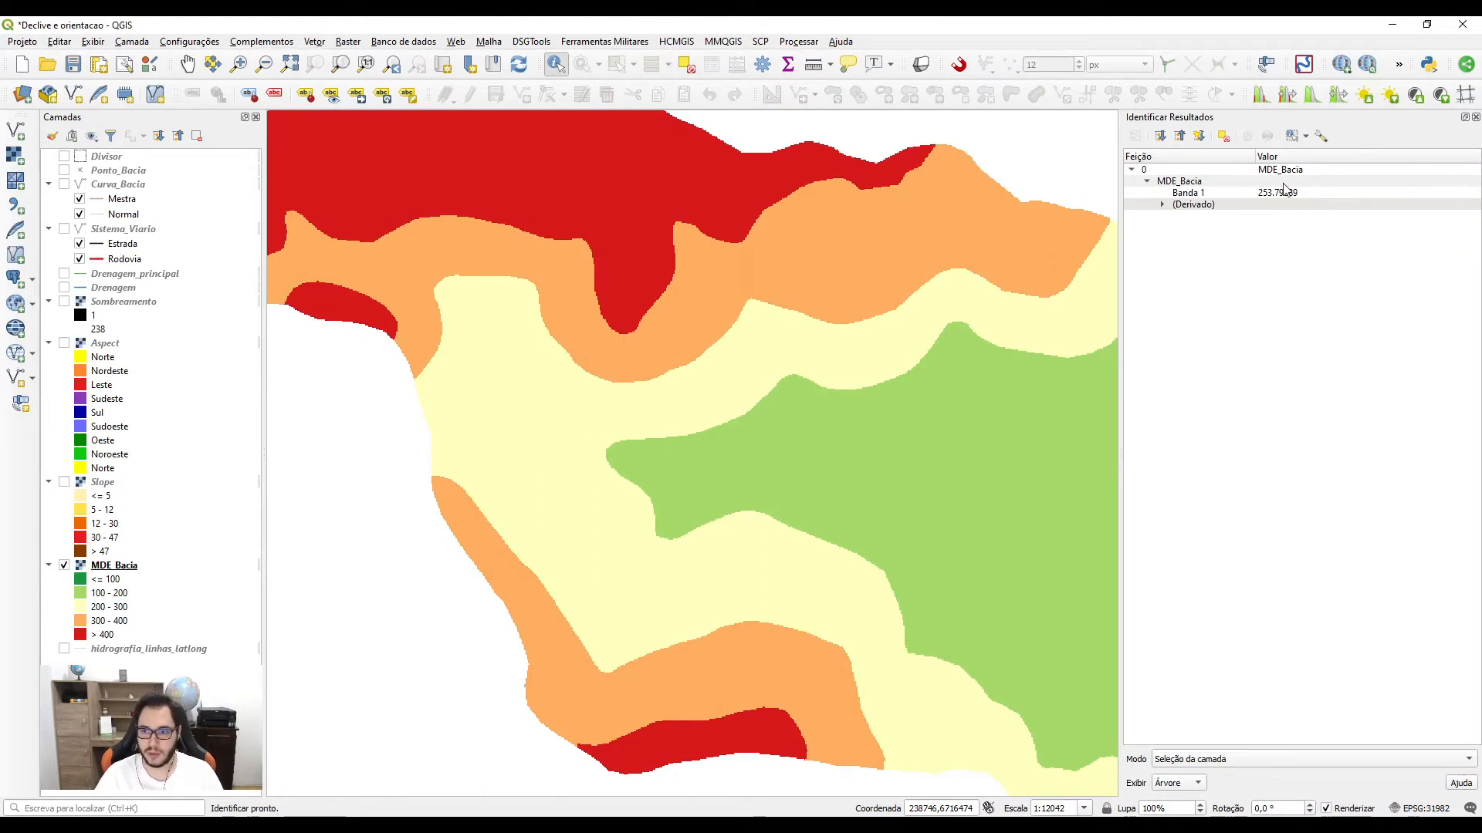
click(538, 421)
click(538, 385)
click(539, 370)
click(570, 393)
click(668, 406)
click(753, 364)
click(779, 350)
click(842, 359)
click(875, 348)
click(879, 352)
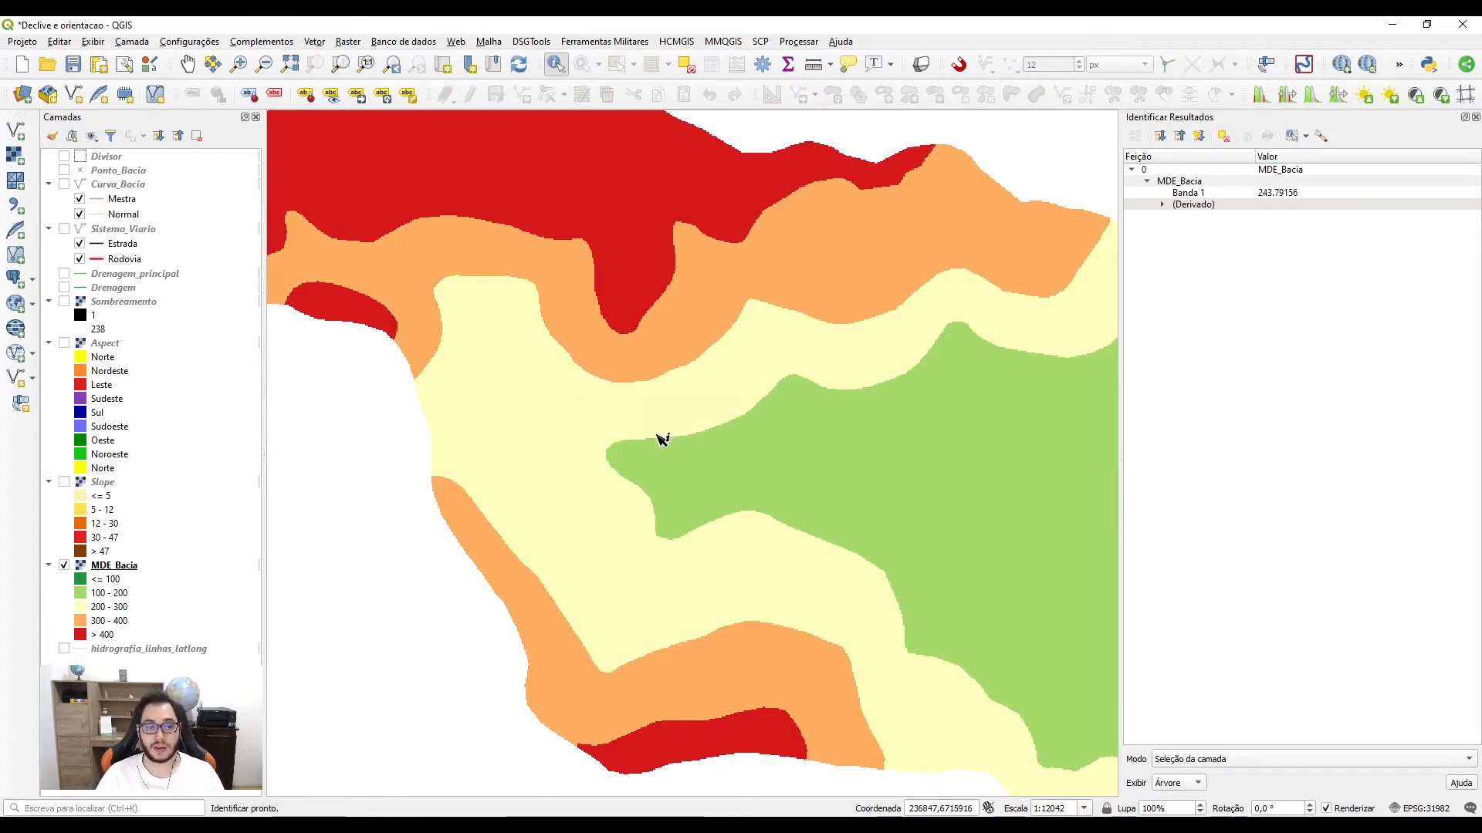
scroll(667, 439, down, 2)
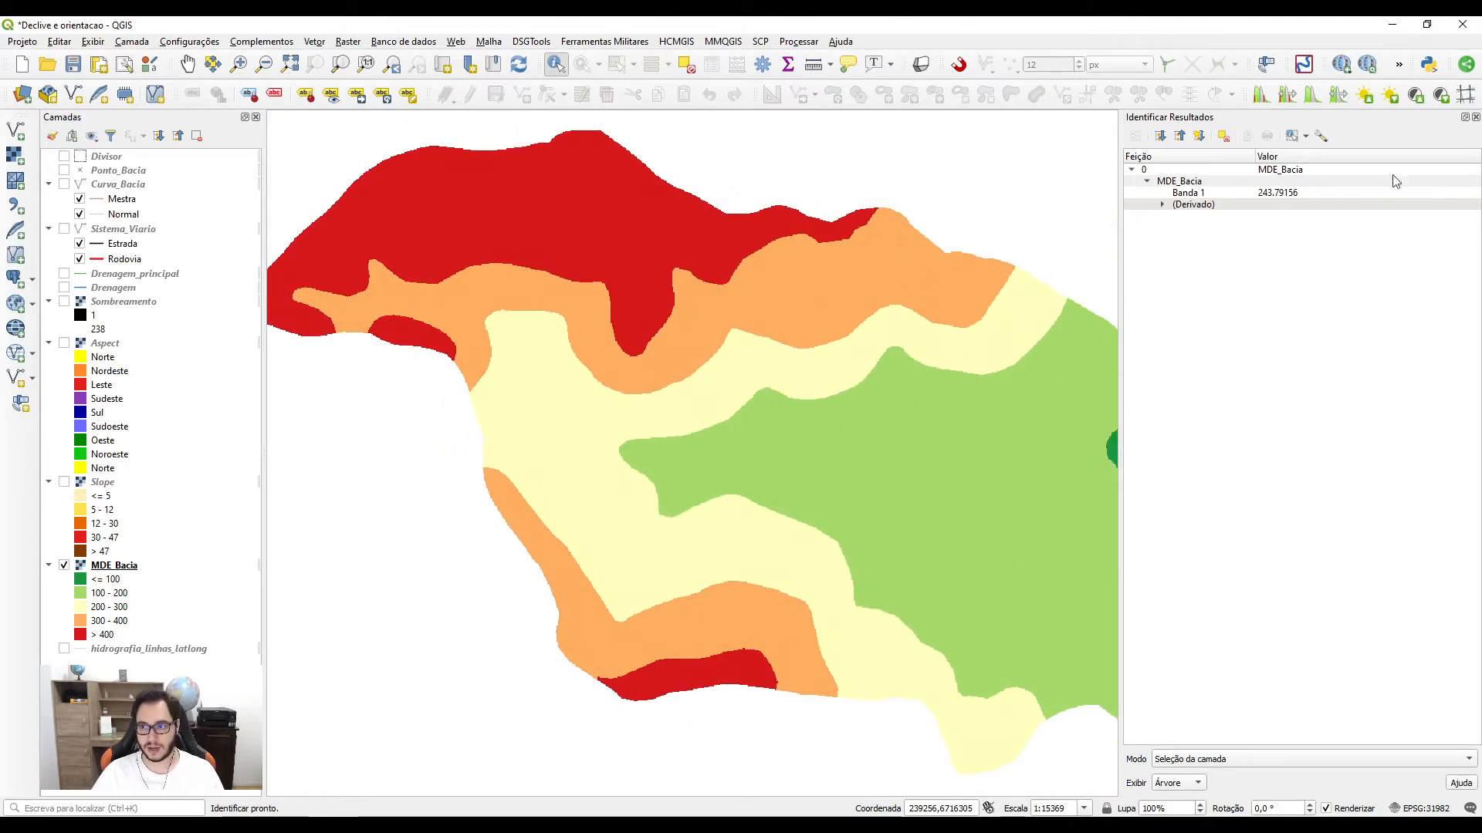
click(1476, 116)
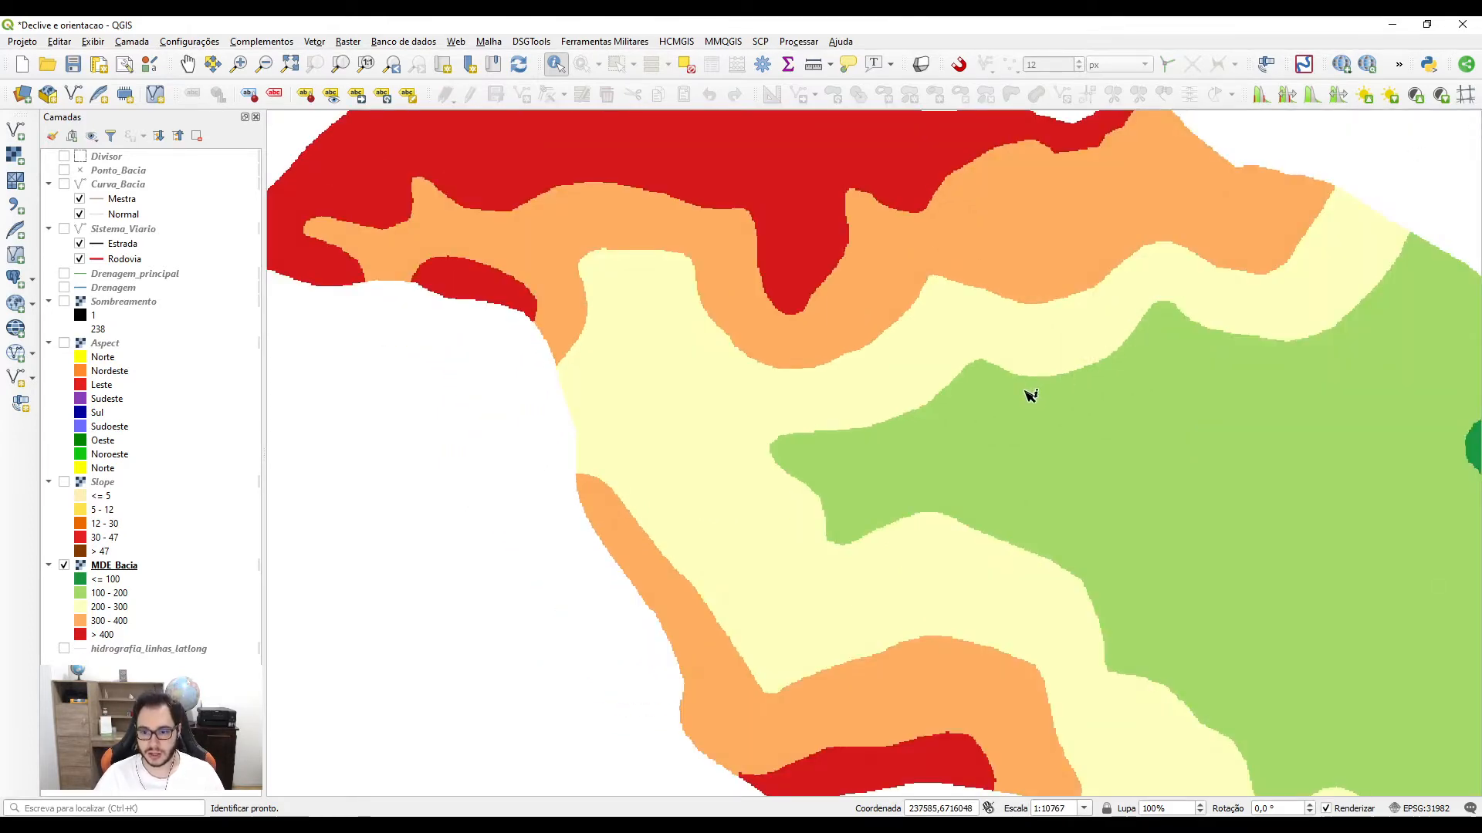
Step: Examine the whole MDE_Bacia raster against its legend classes from <= 100 up to > 400
scroll(1027, 396, up, 1)
scroll(897, 398, down, 1)
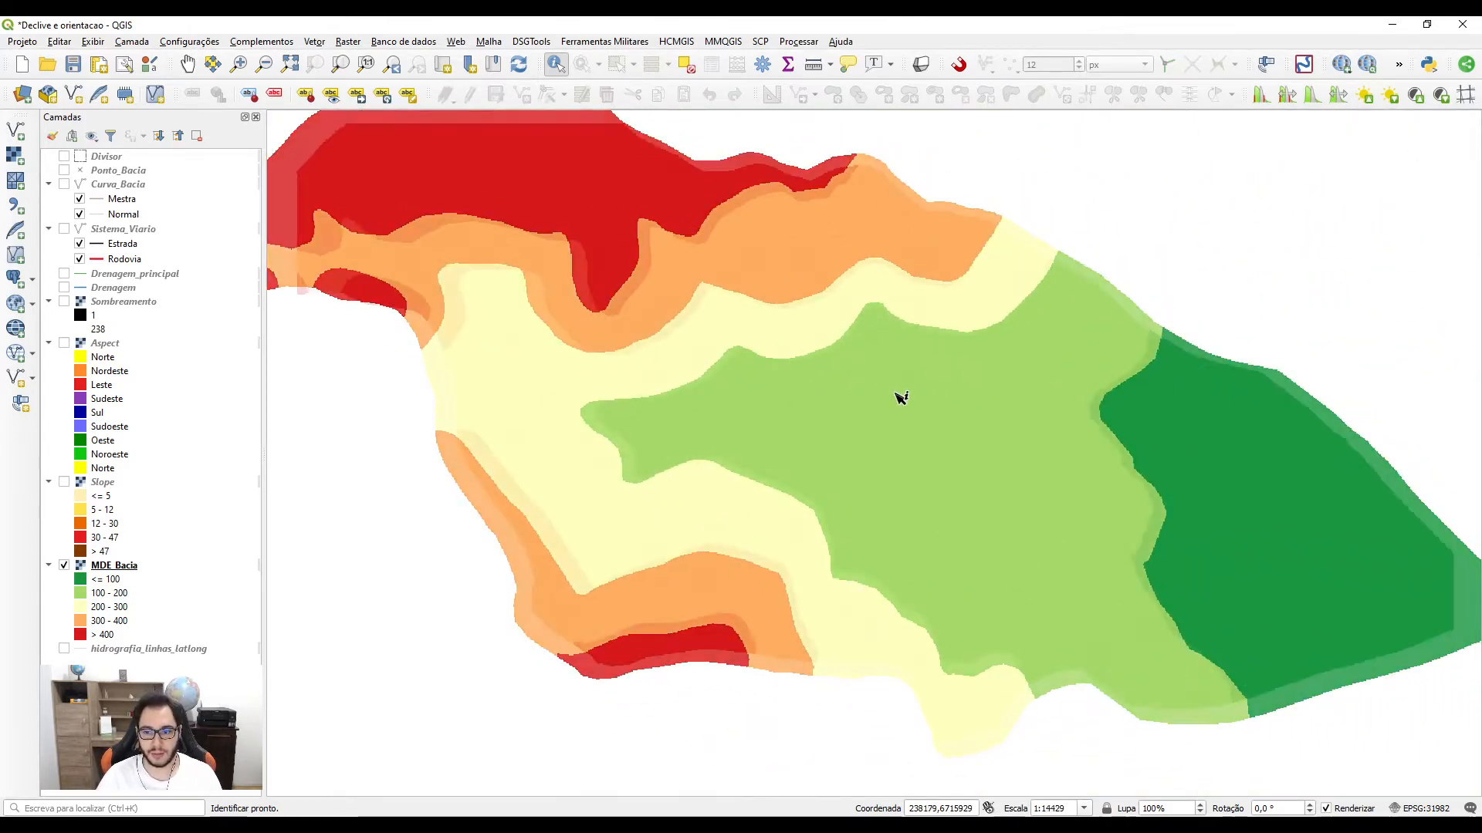
scroll(909, 393, down, 1)
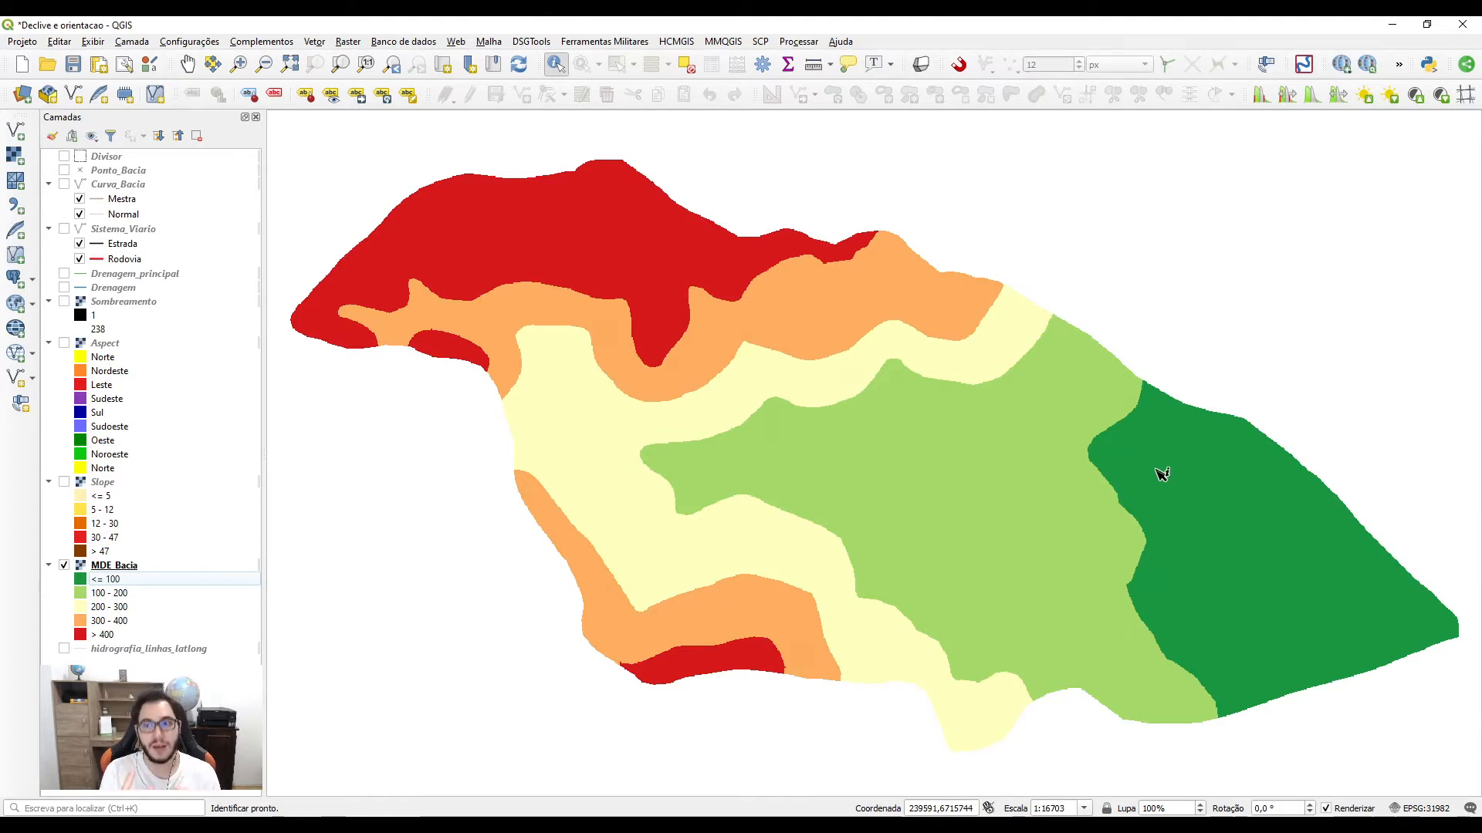
click(115, 593)
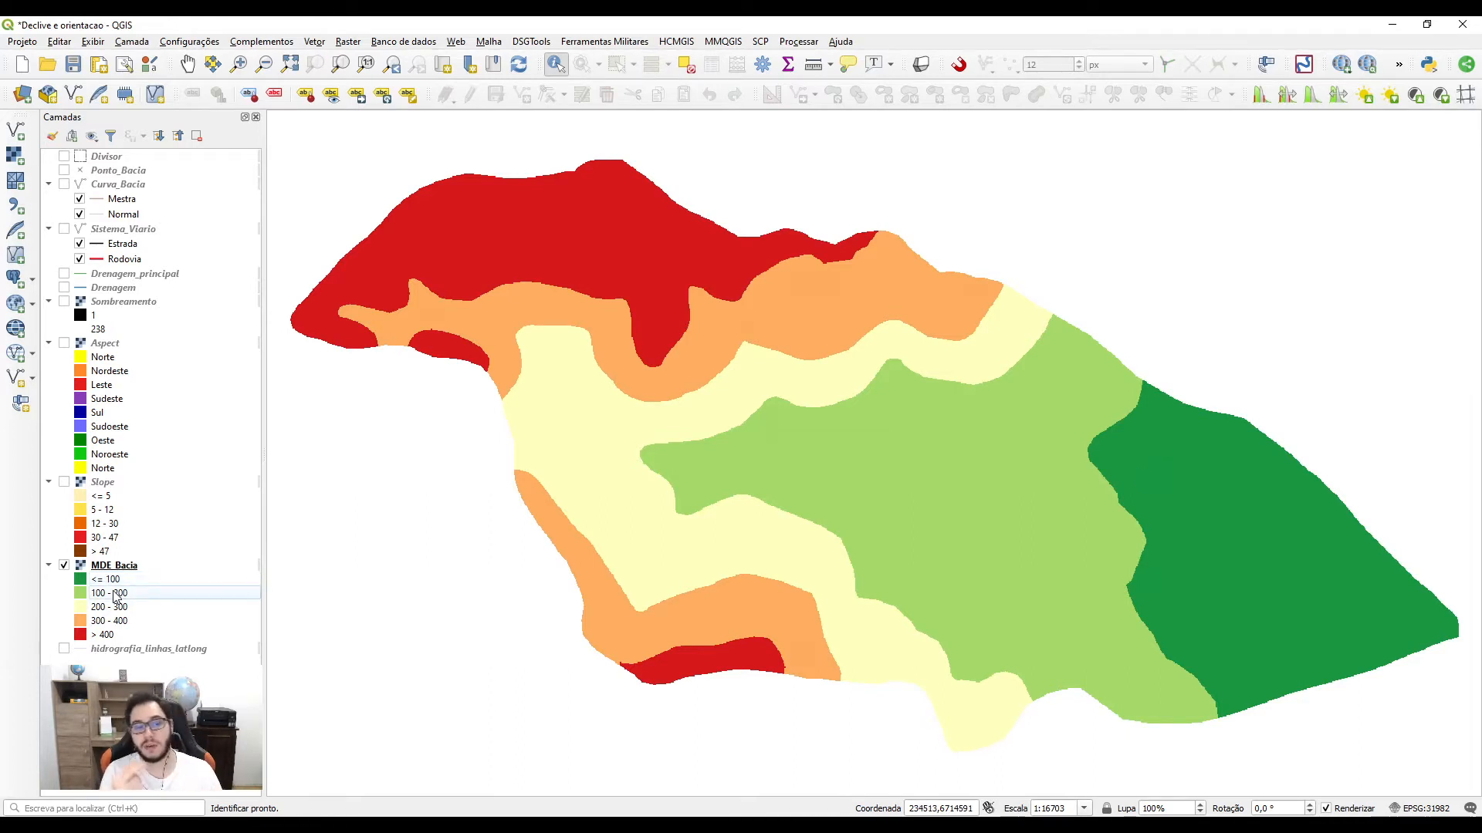
click(115, 607)
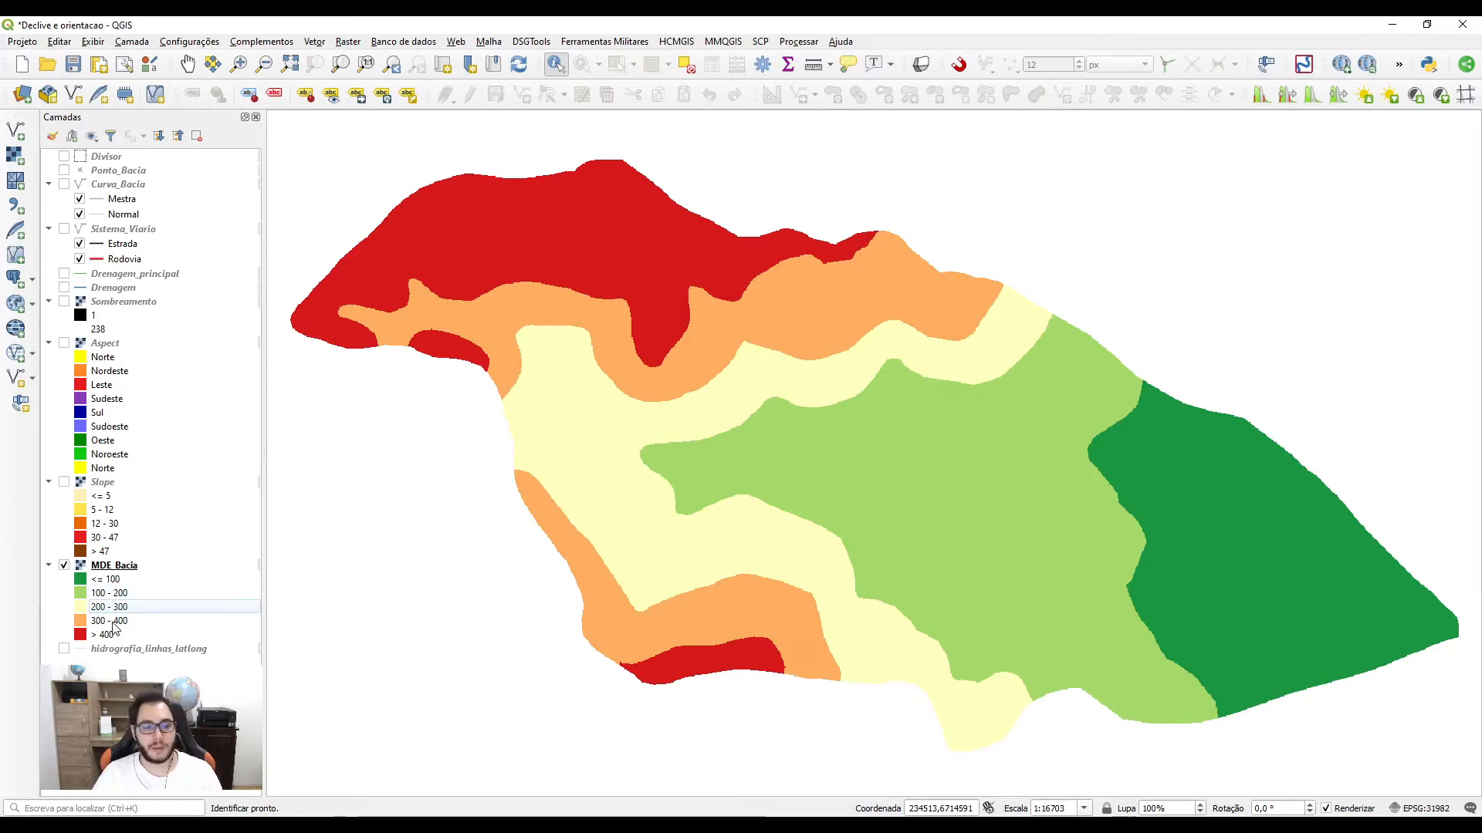
click(113, 623)
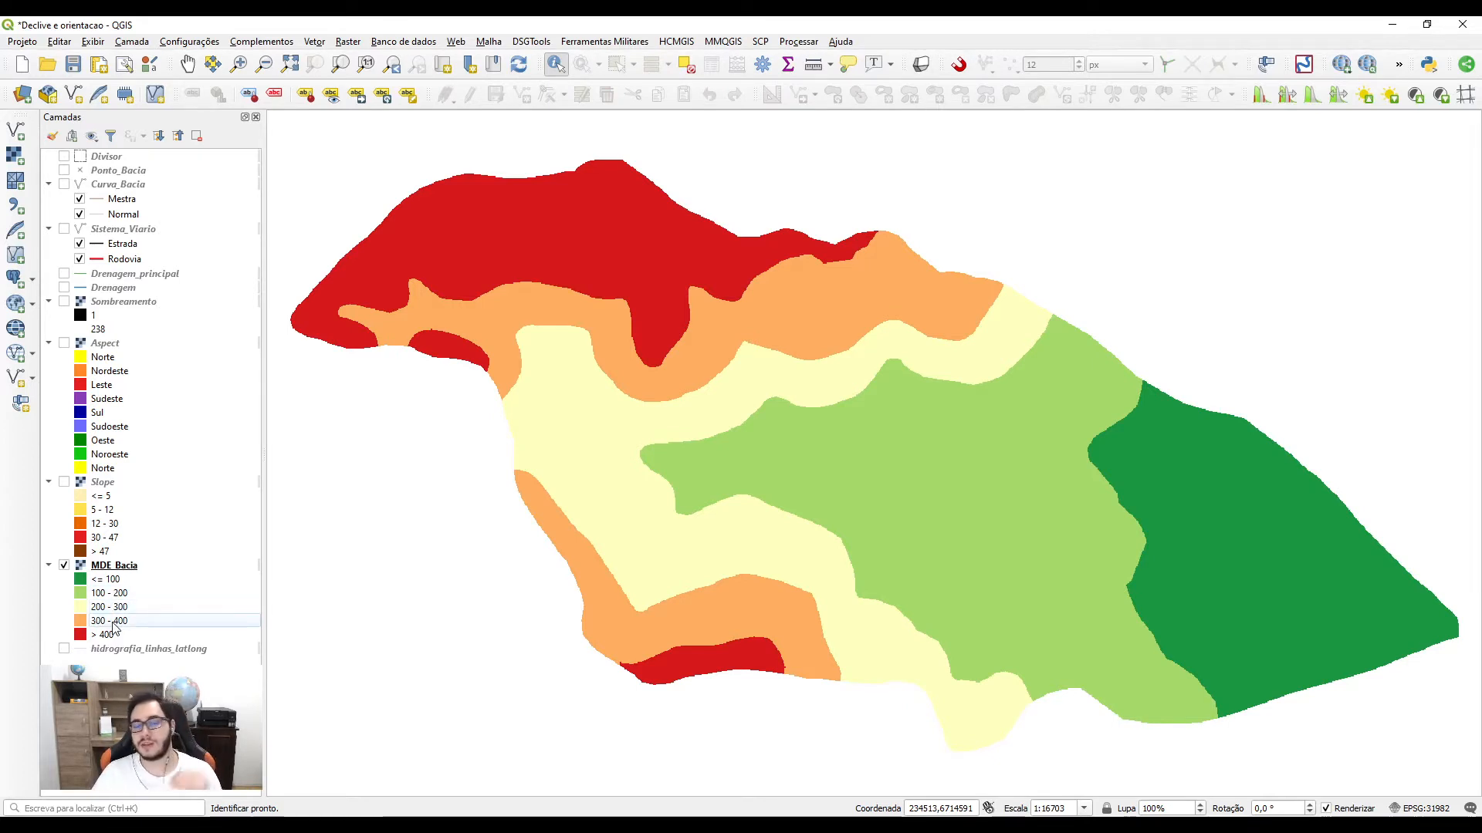
click(112, 636)
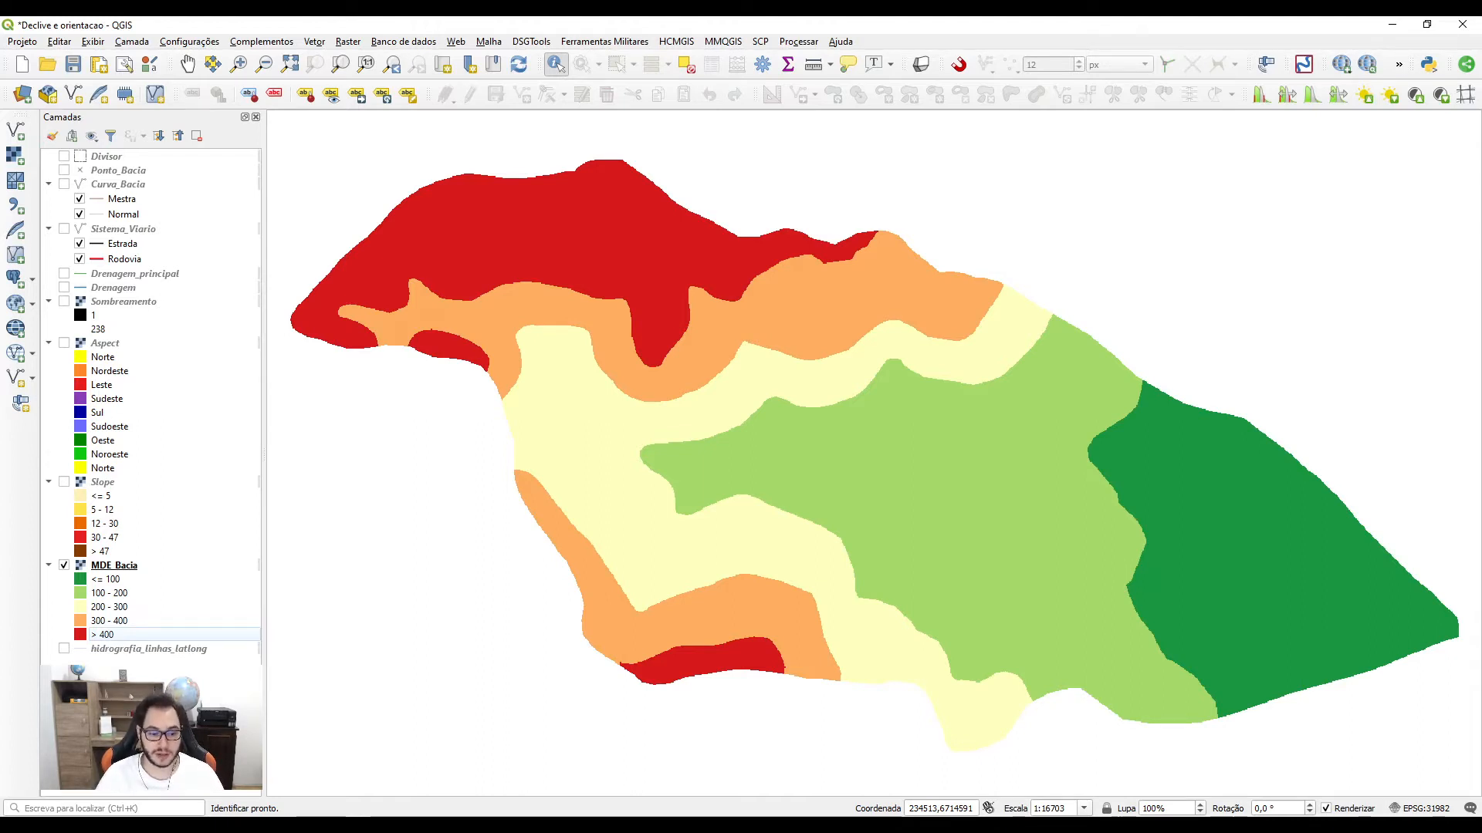
click(1381, 245)
Step: Open the MDE_Bacia layer properties and read the band's maximum and minimum elevation statistics
click(141, 567)
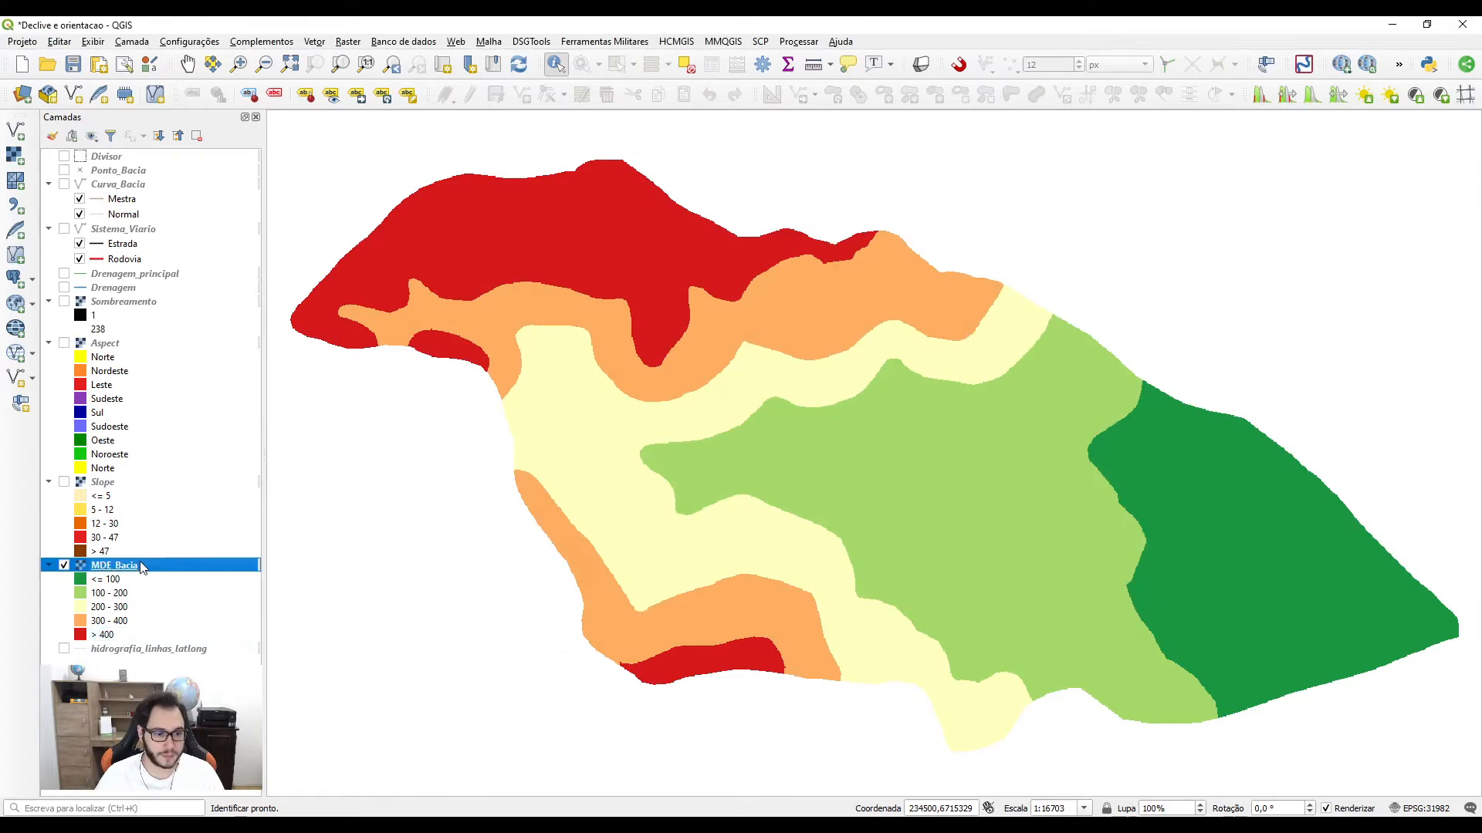
right_click(141, 567)
click(294, 689)
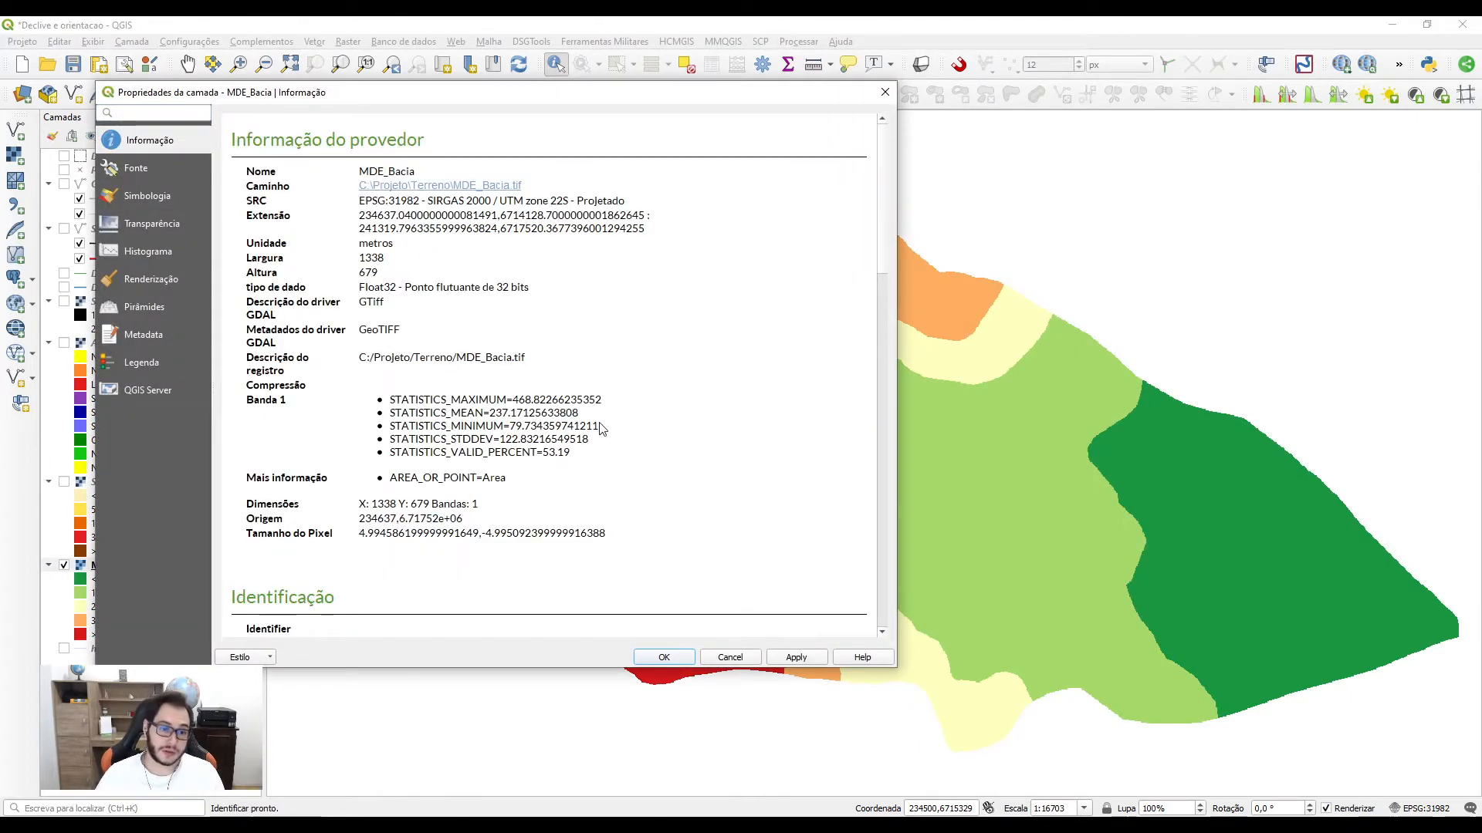
drag(392, 429, 533, 400)
click(516, 430)
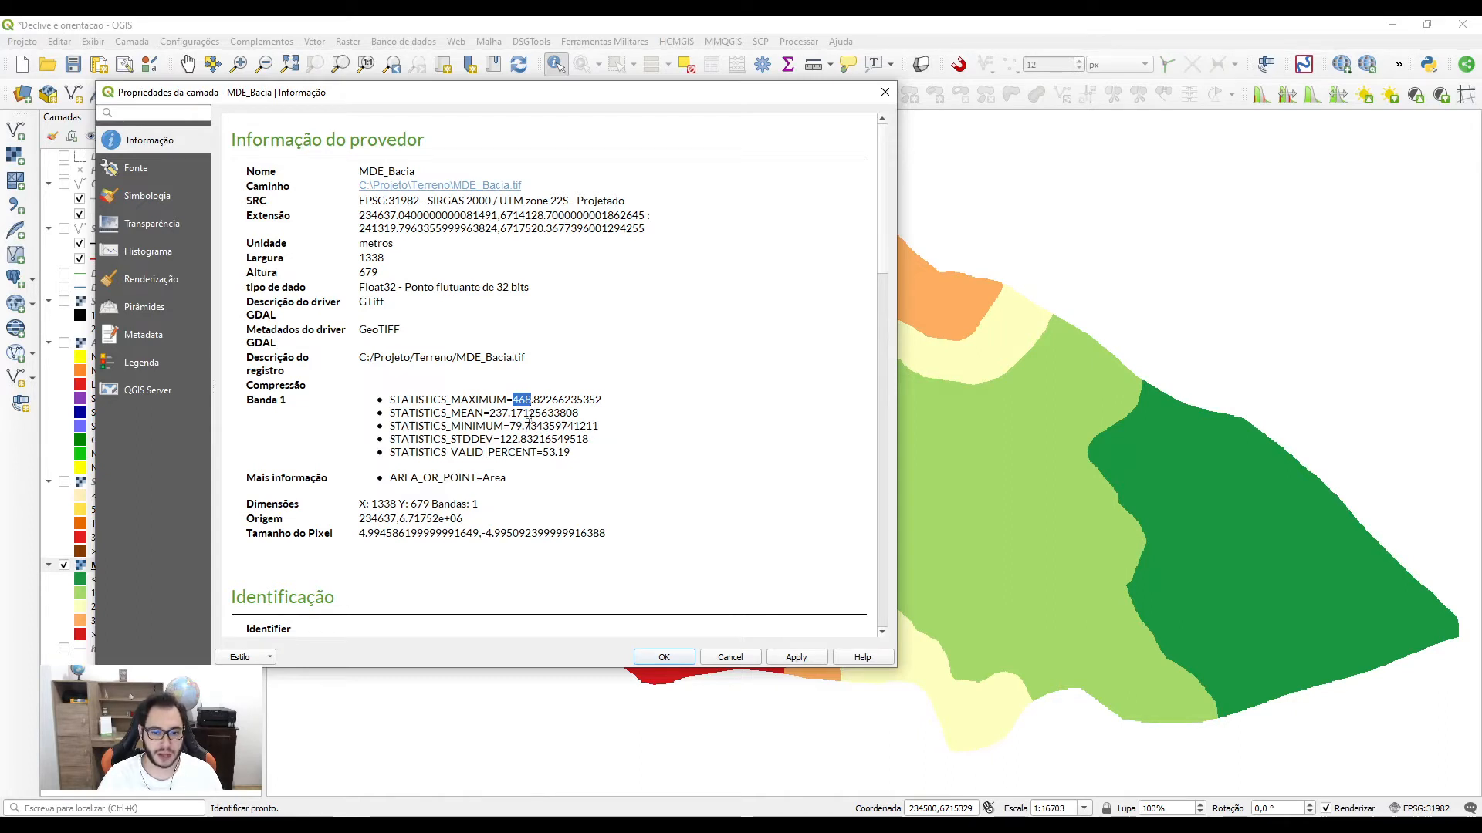
drag(510, 426, 522, 427)
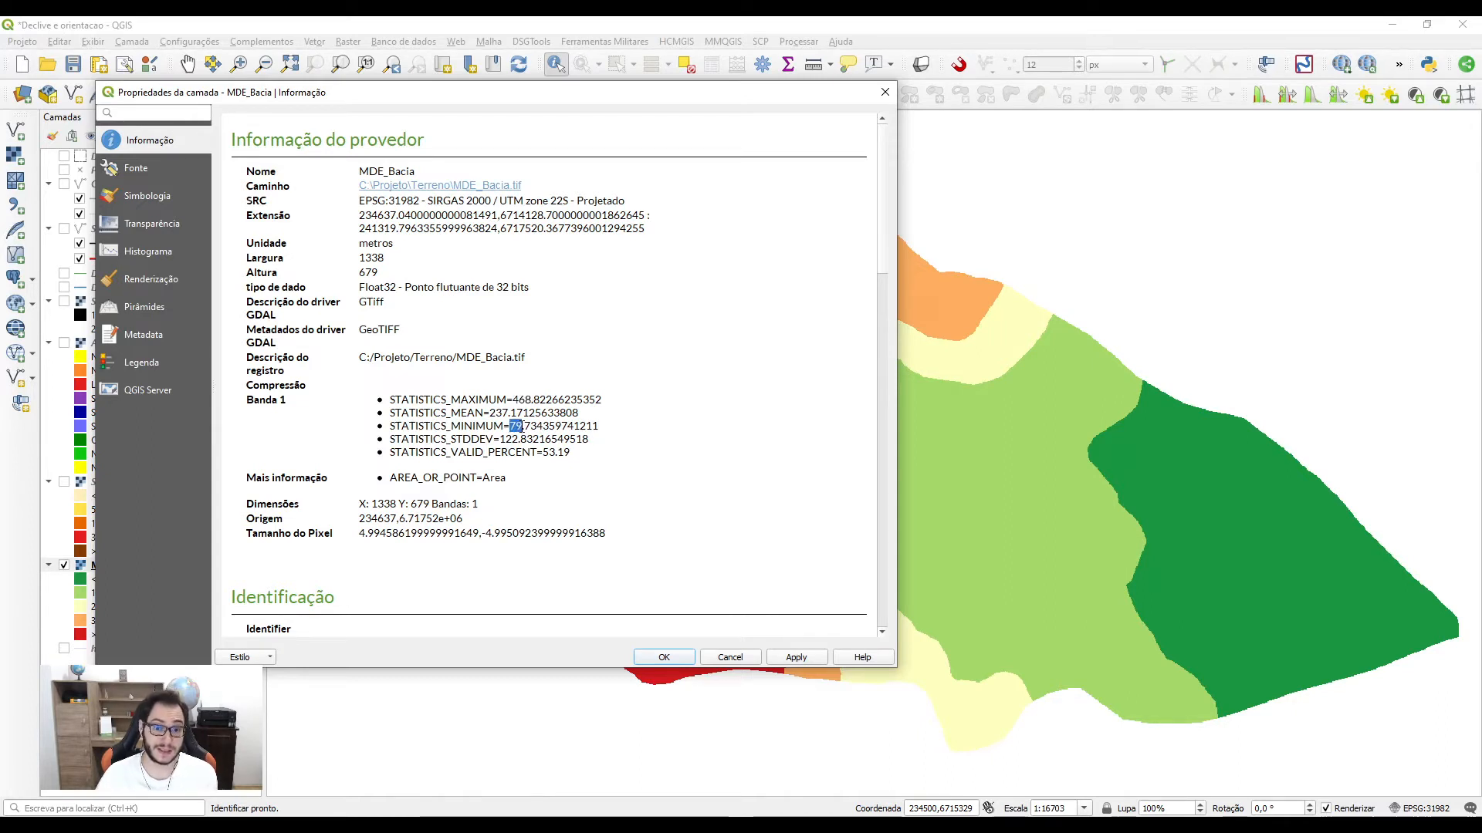
drag(512, 400, 531, 399)
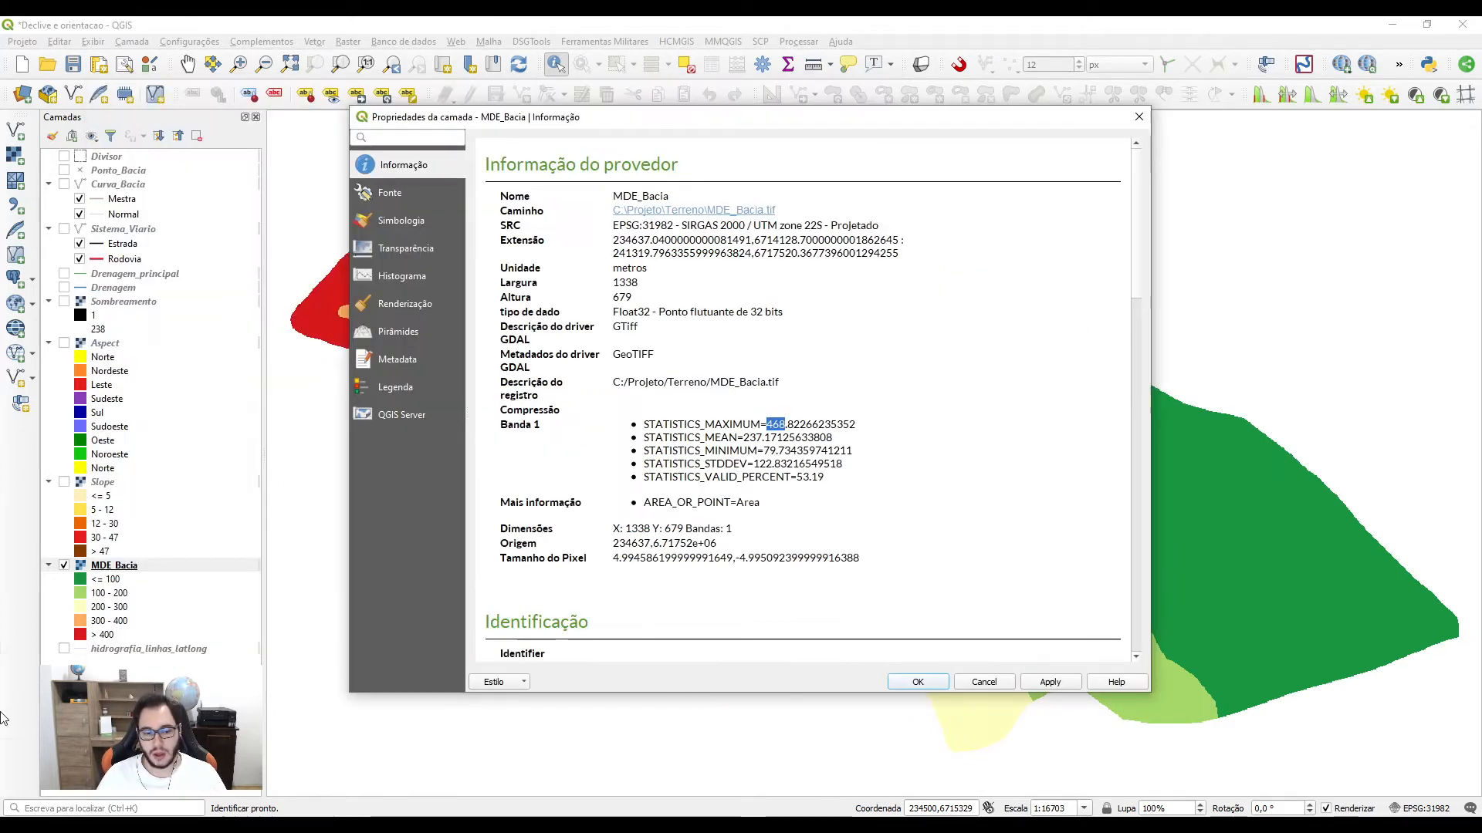
Step: Switch to a blank Bloco de Notas (Notepad) document and place its window below the raster statistics
key(super)
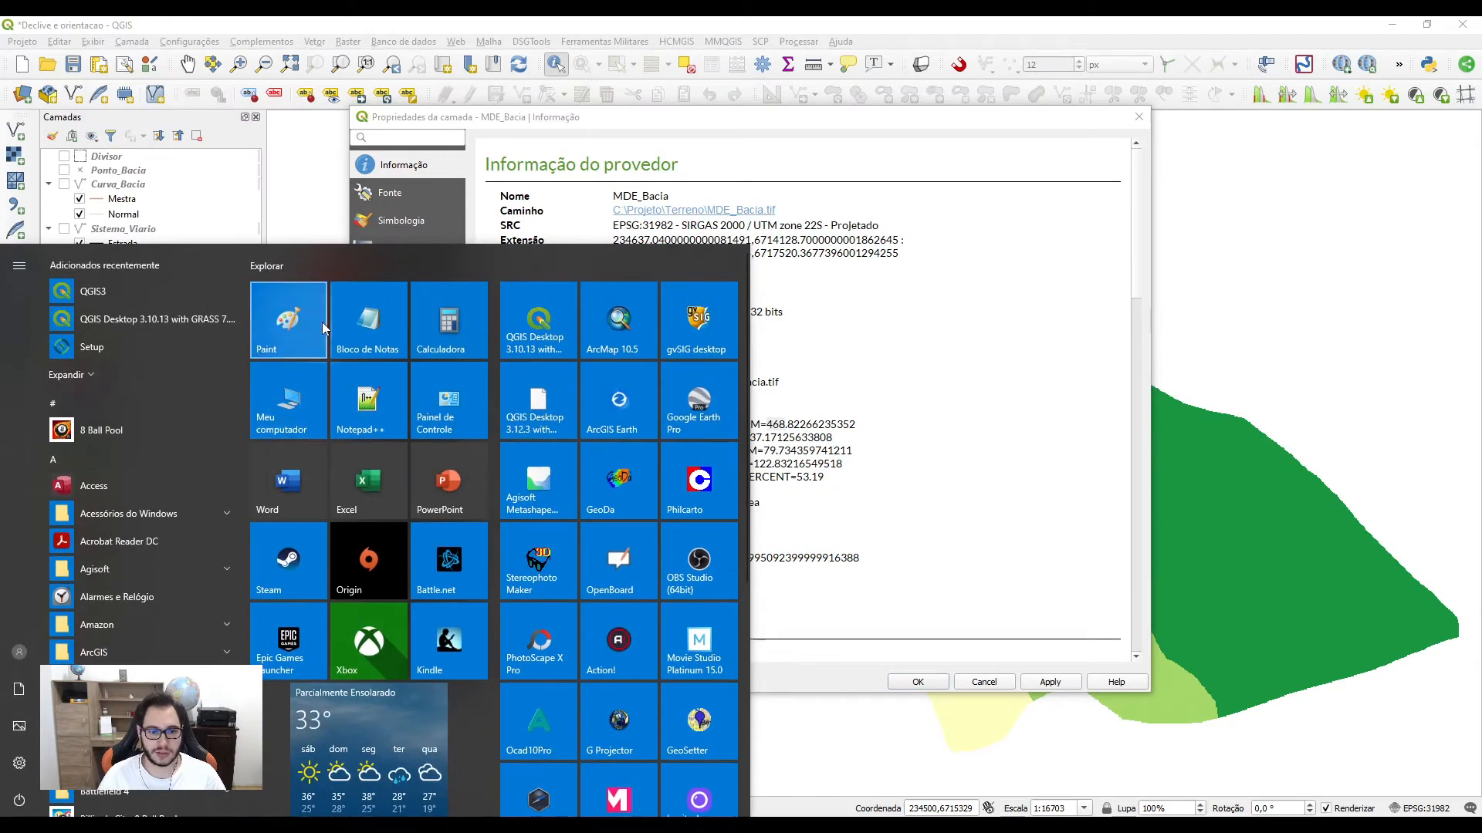
click(368, 320)
drag(448, 255, 433, 495)
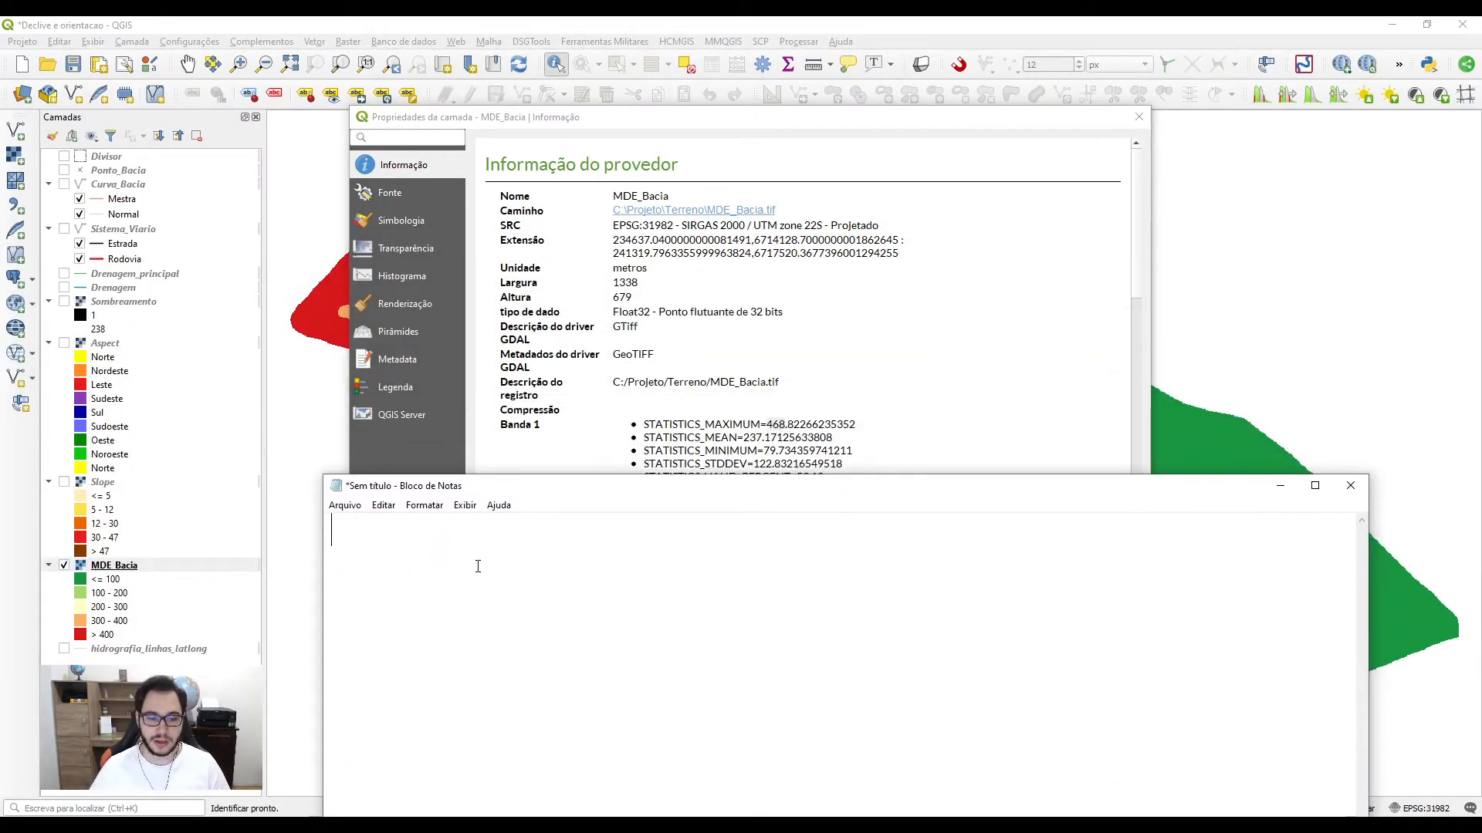
Step: Enter 79.000:100:1 as the first elevation class rule in the Notepad document
text(79)
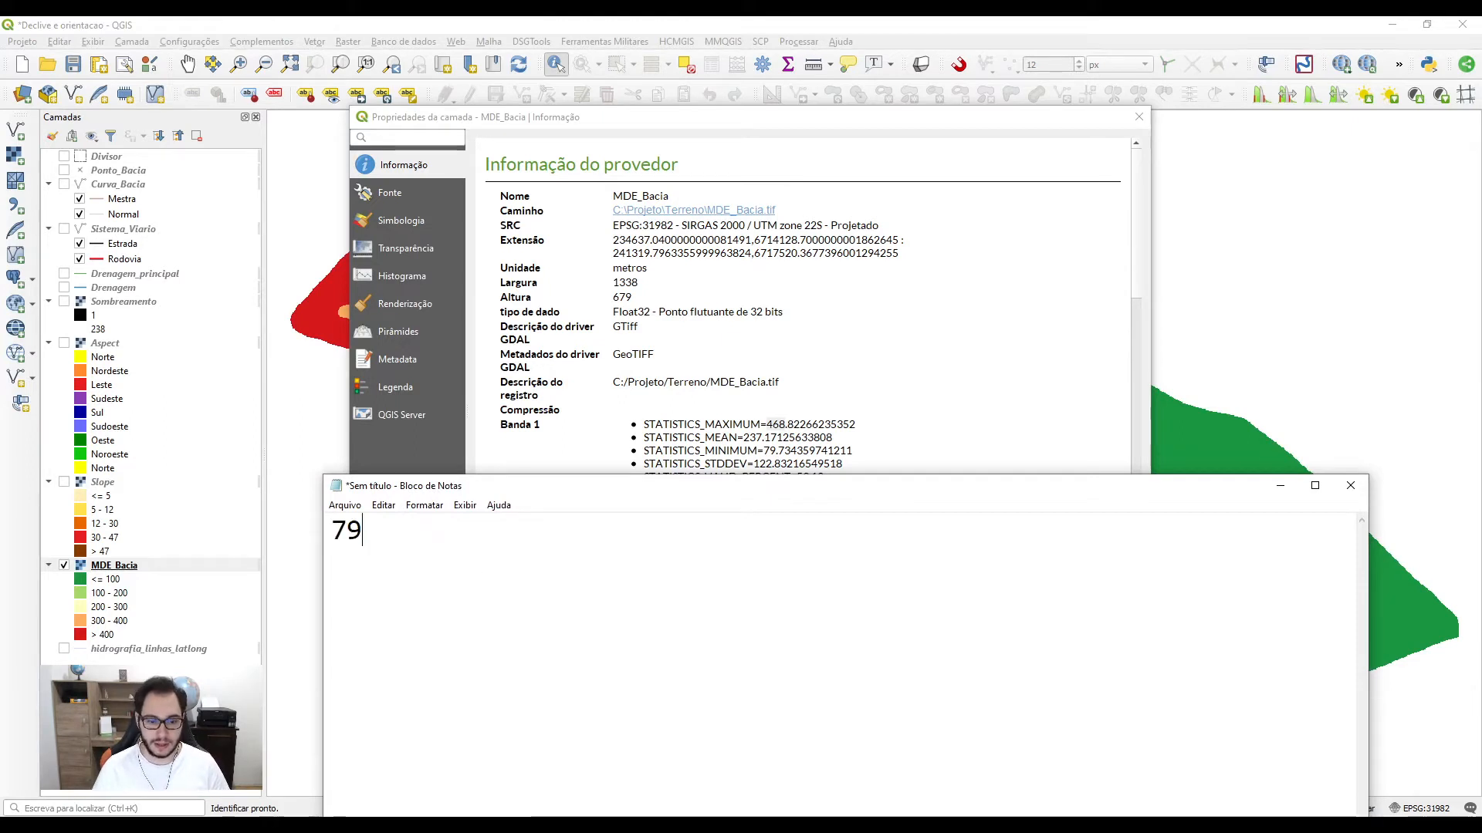
text(.001:)
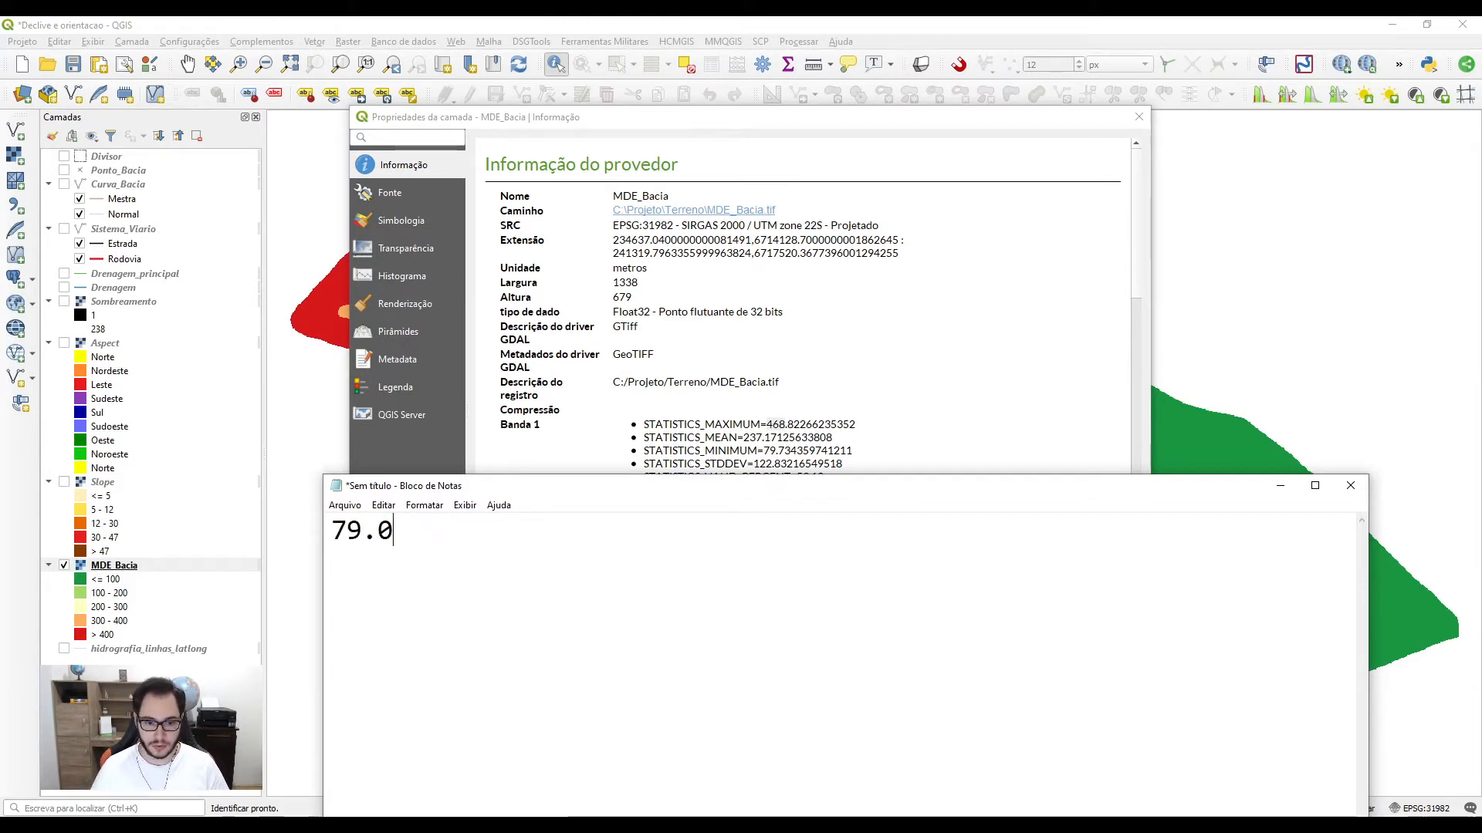
key(BackSpace)
key(BackSpace)
text(00:100:1)
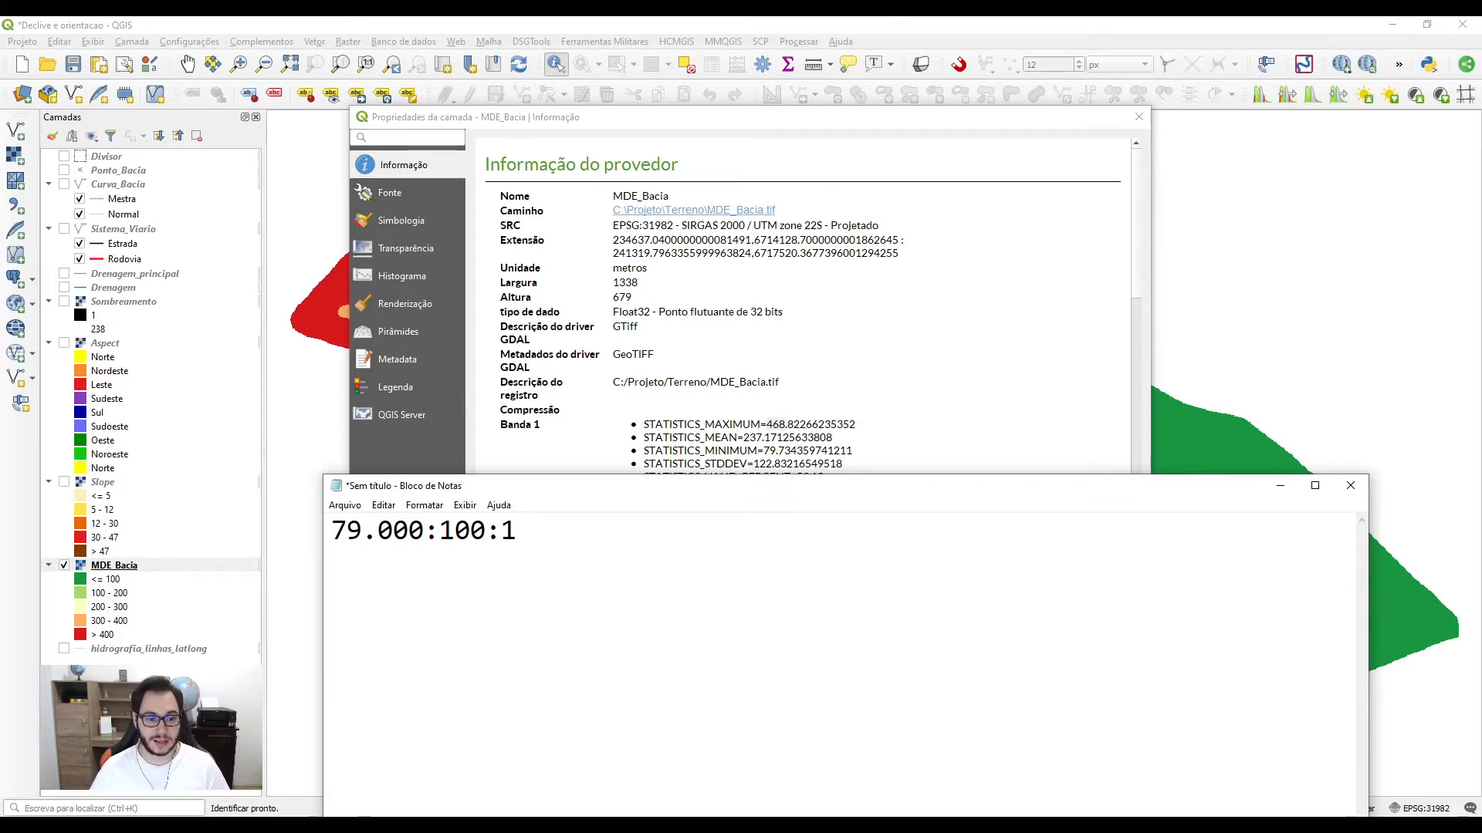
Step: Add the second class rule 100.001:200:2 on a new line, and continue below it
key(Return)
text(100.000)
key(BackSpace)
text(1)
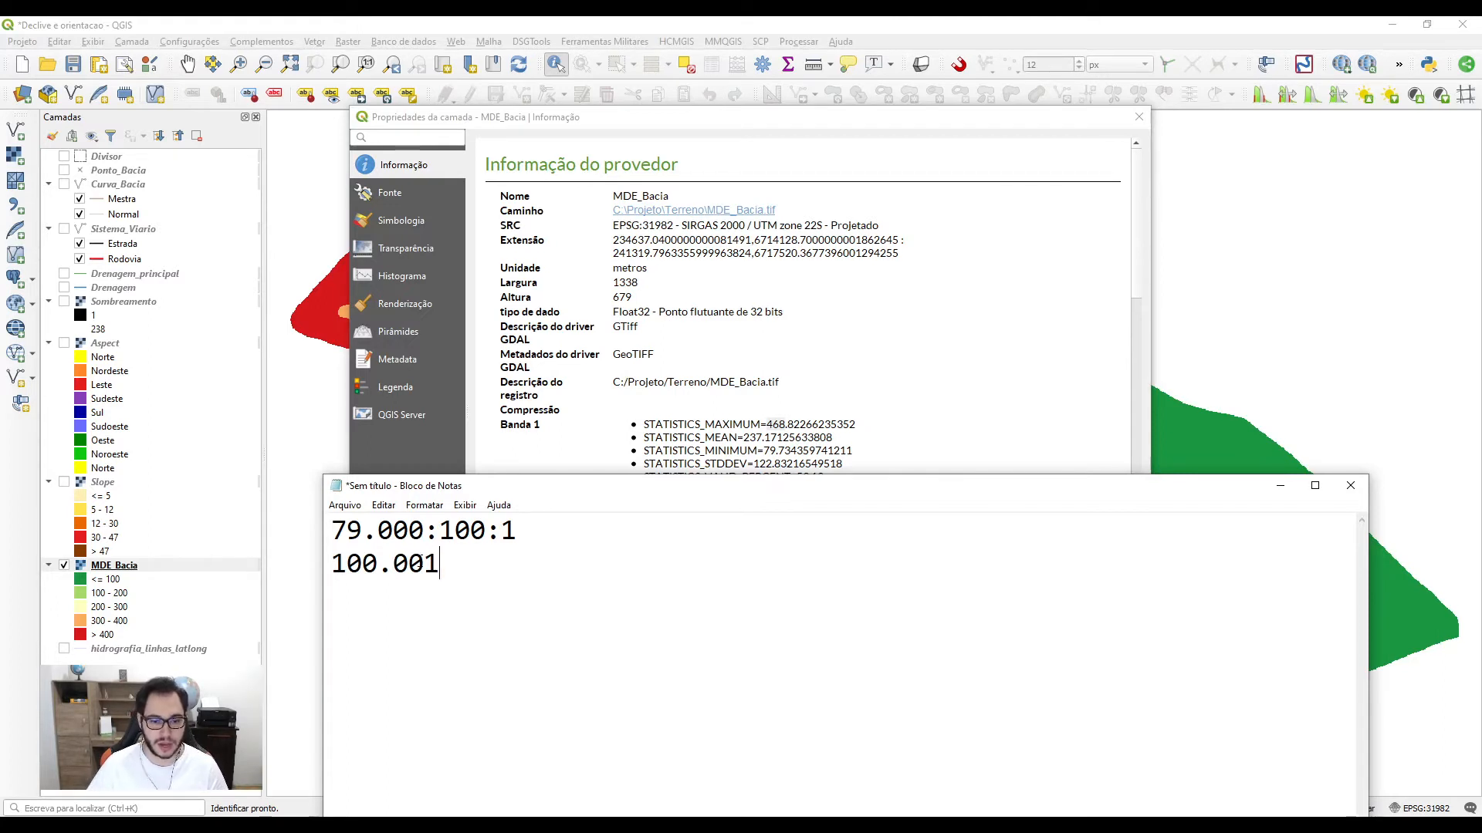
text(:200:2)
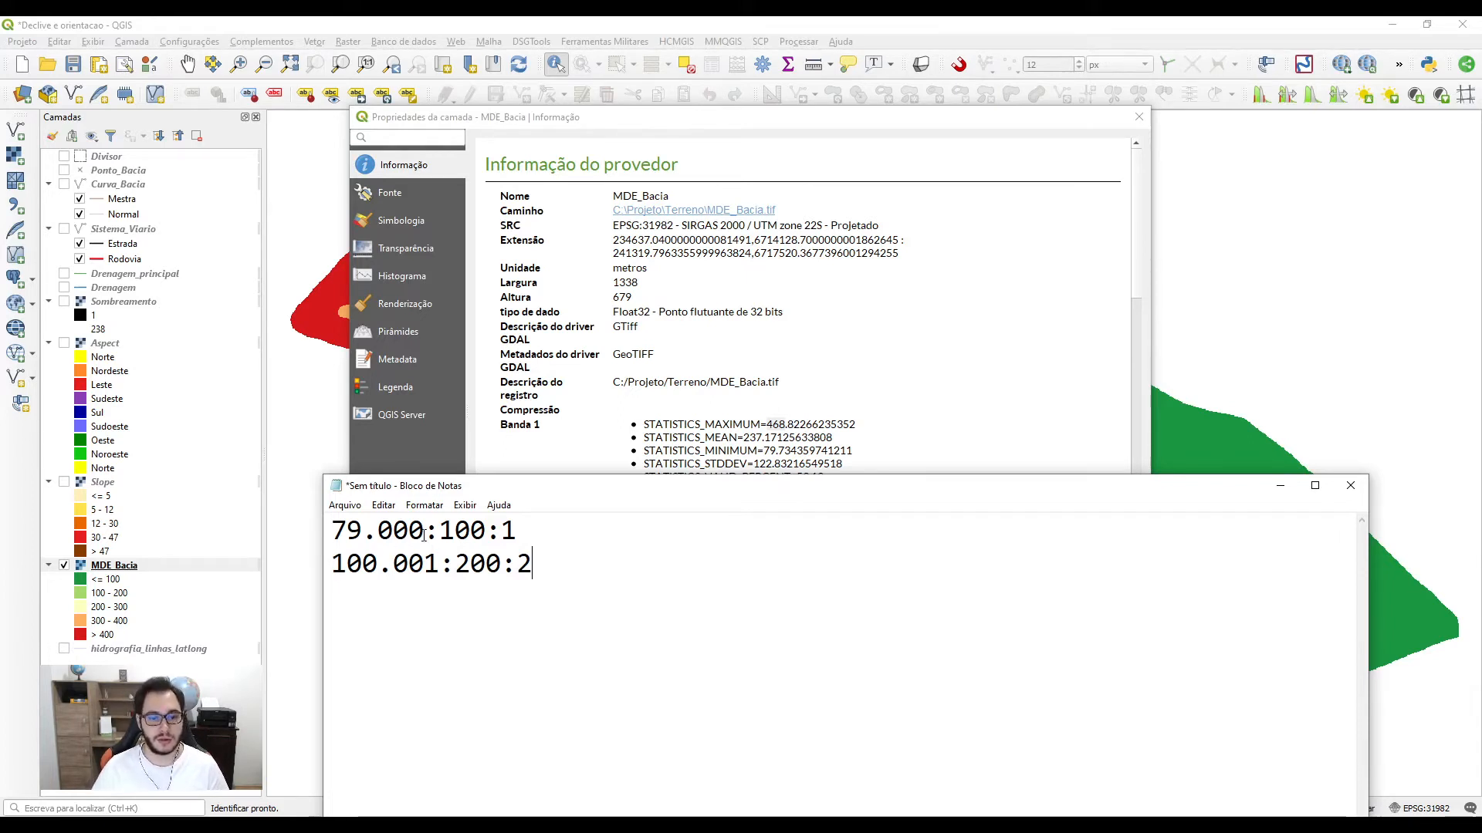
drag(550, 558, 330, 528)
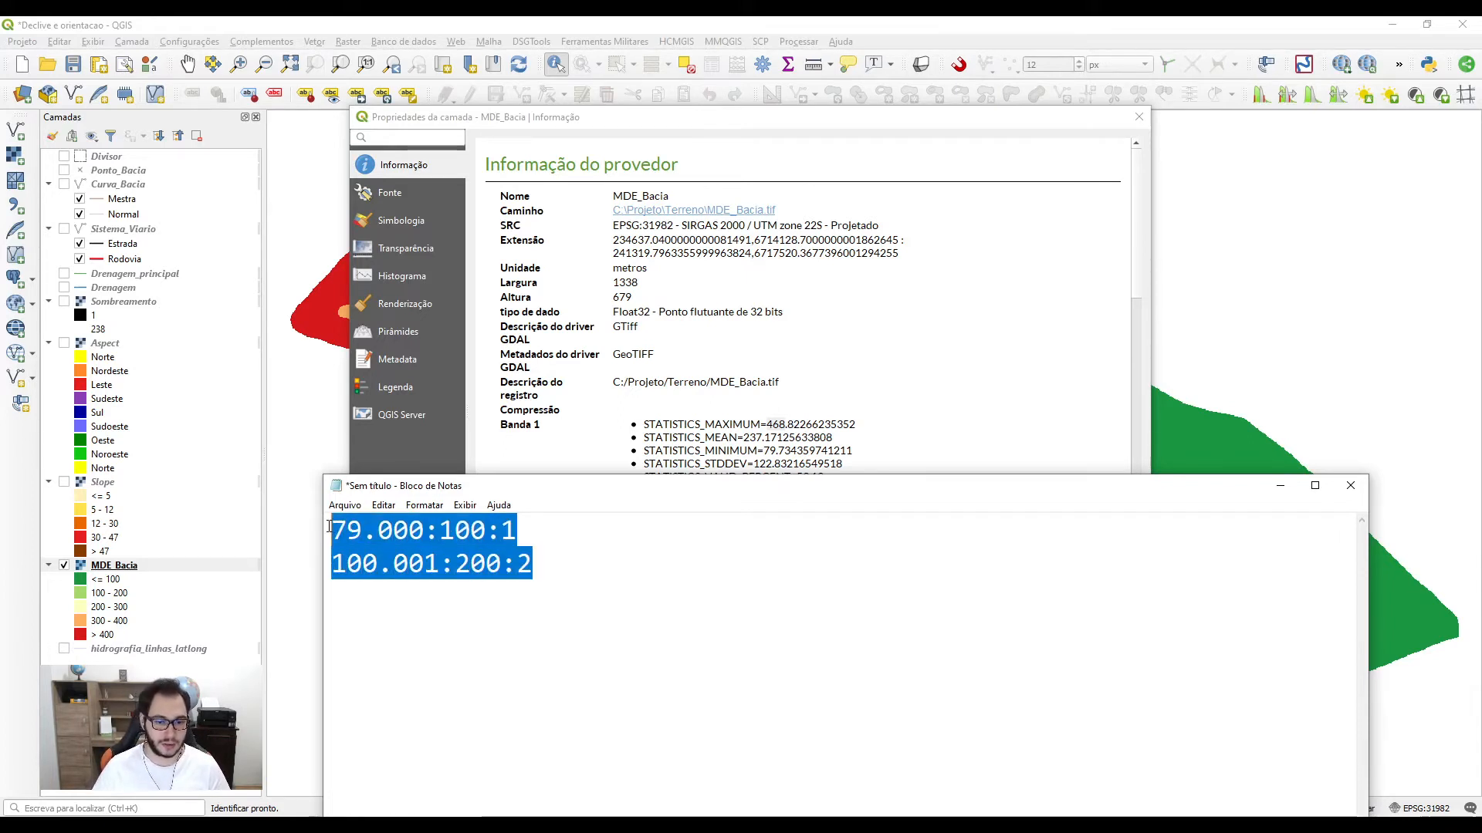
click(536, 566)
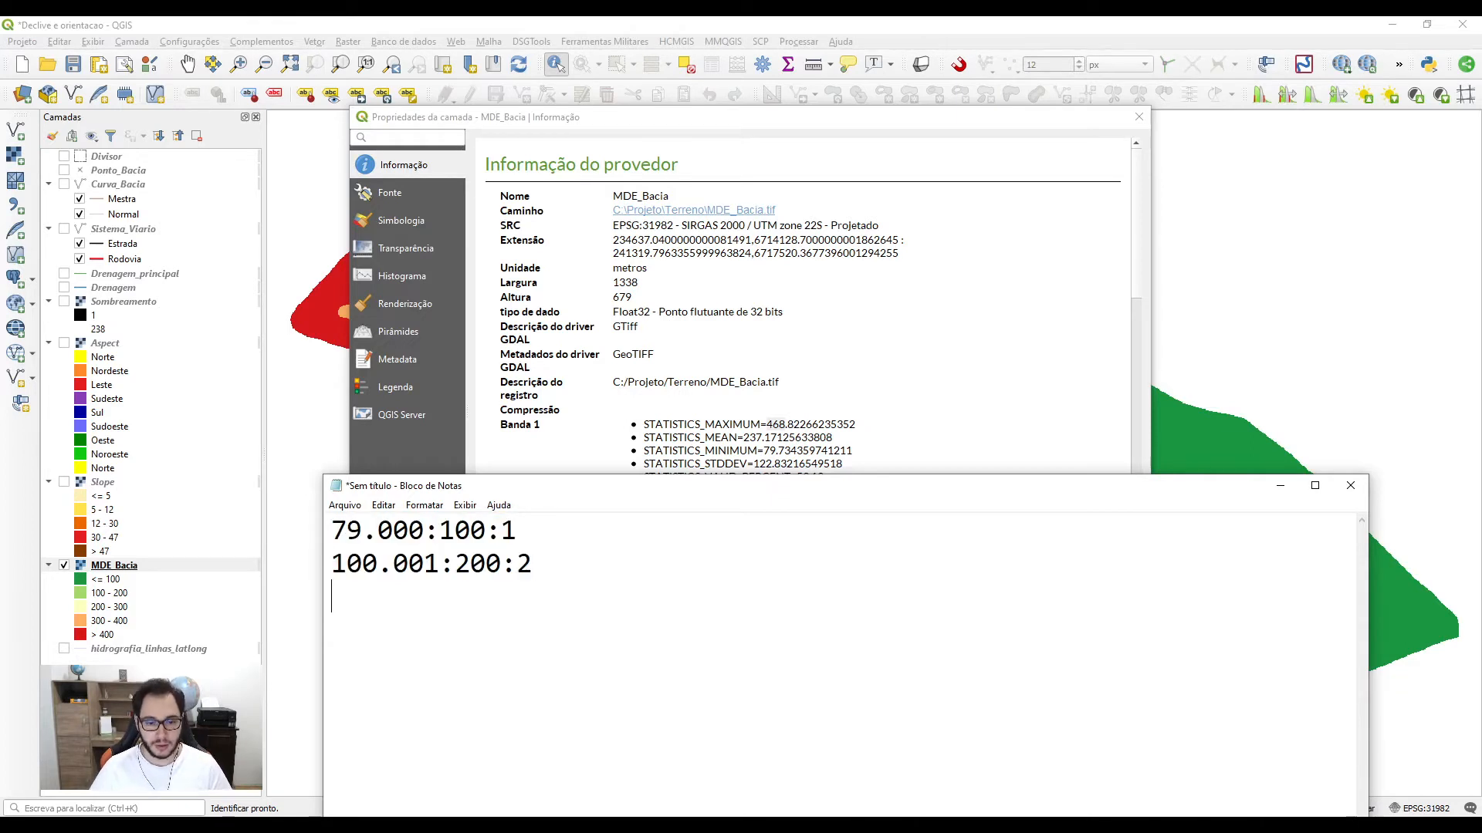
Step: Enter 200.001:300:3 as the third class rule, followed by a new line
text(200)
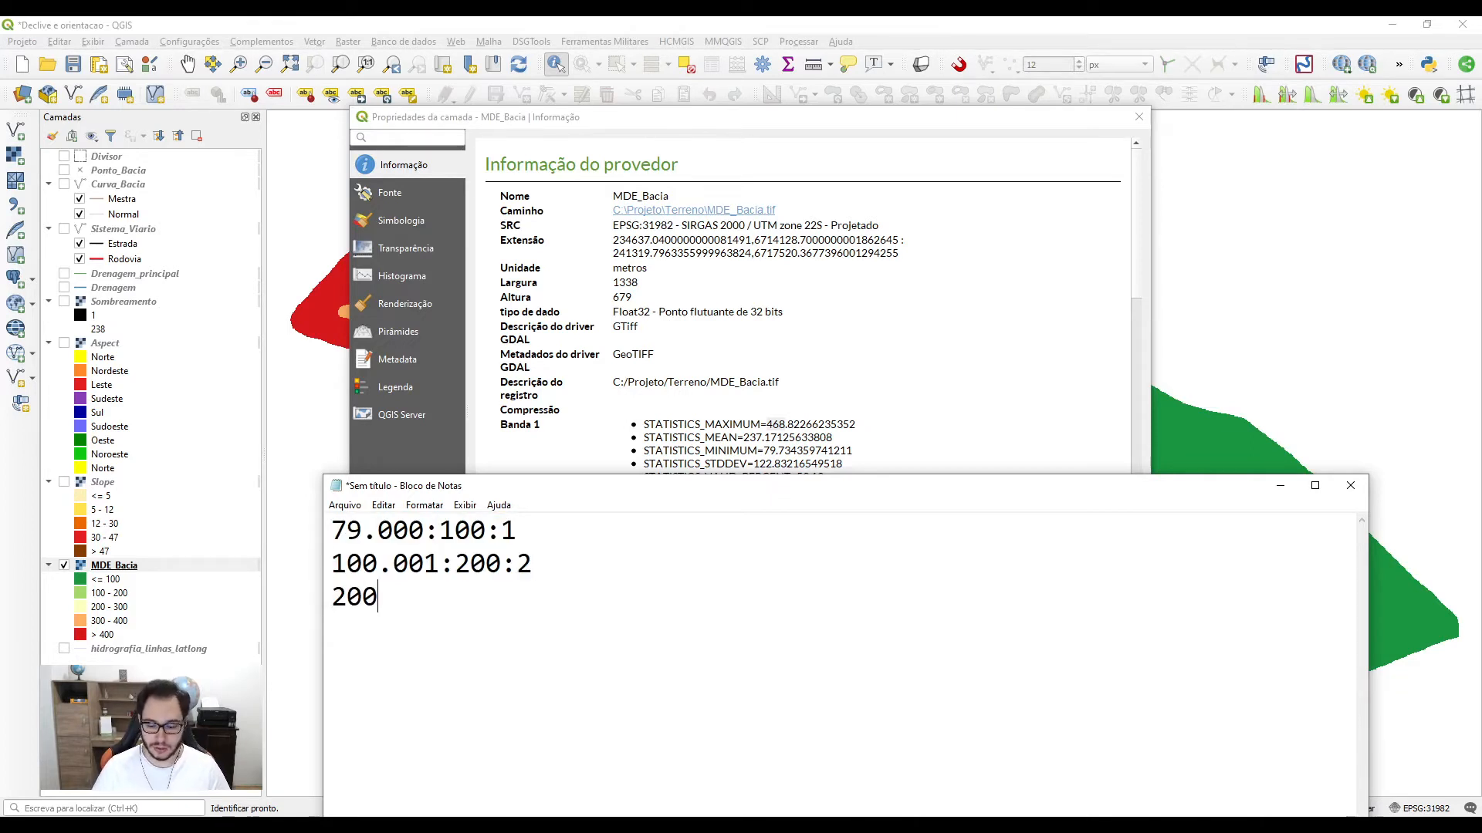
text(.001:)
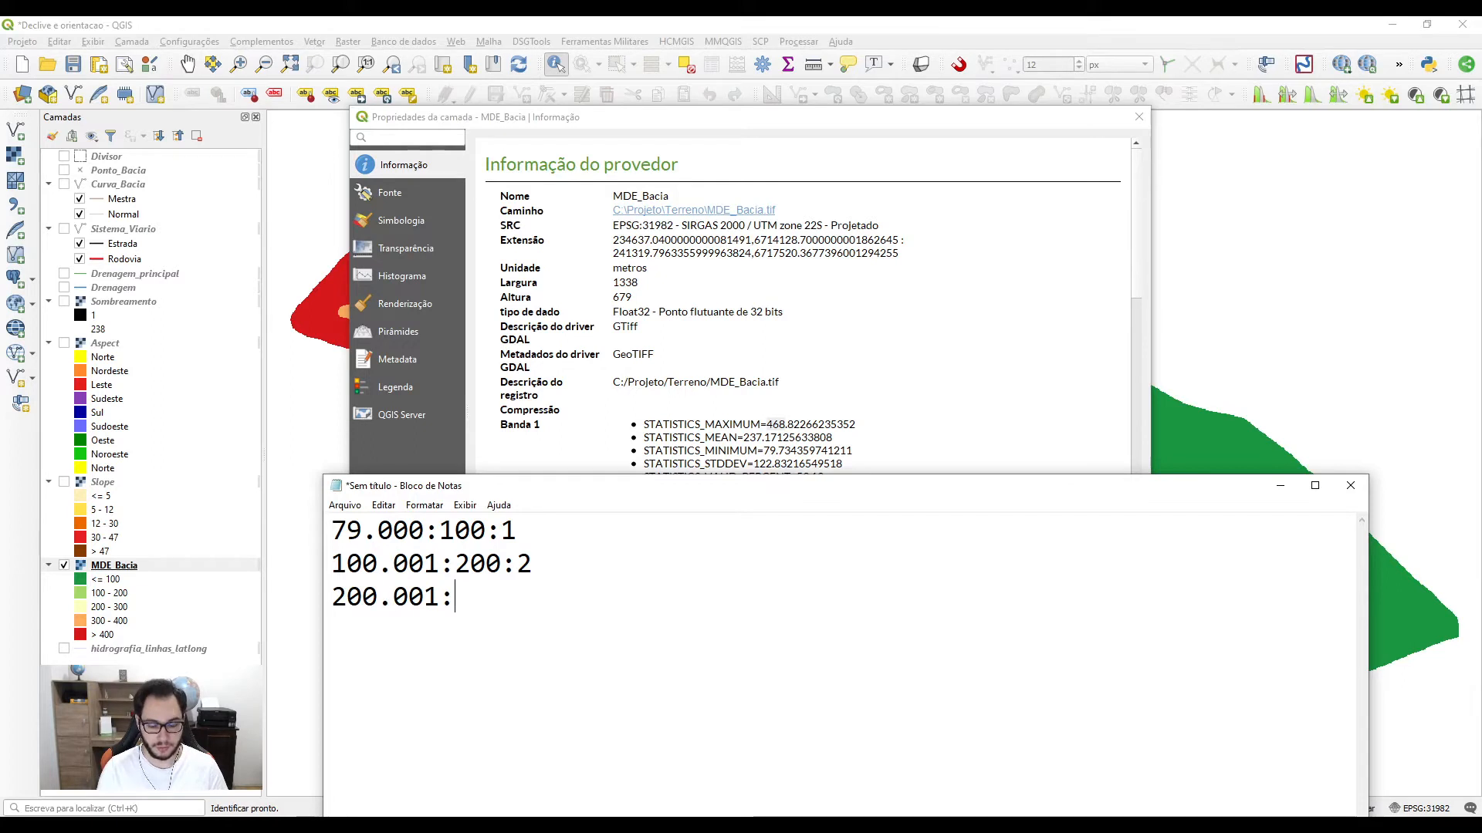
text(300:3)
key(Return)
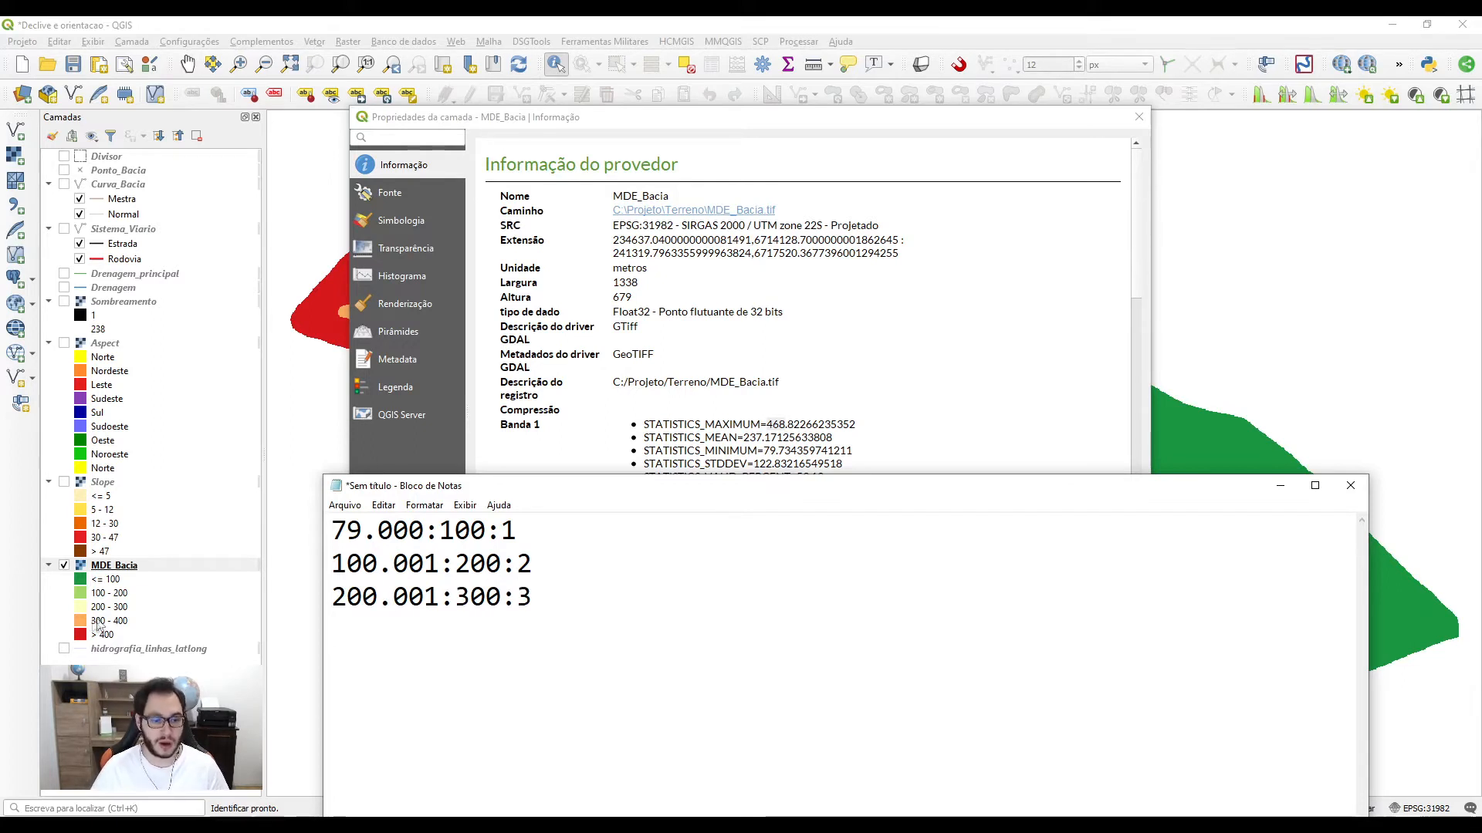
Step: Enter 300.001:400:4 as the fourth class rule, followed by a new line
text(300)
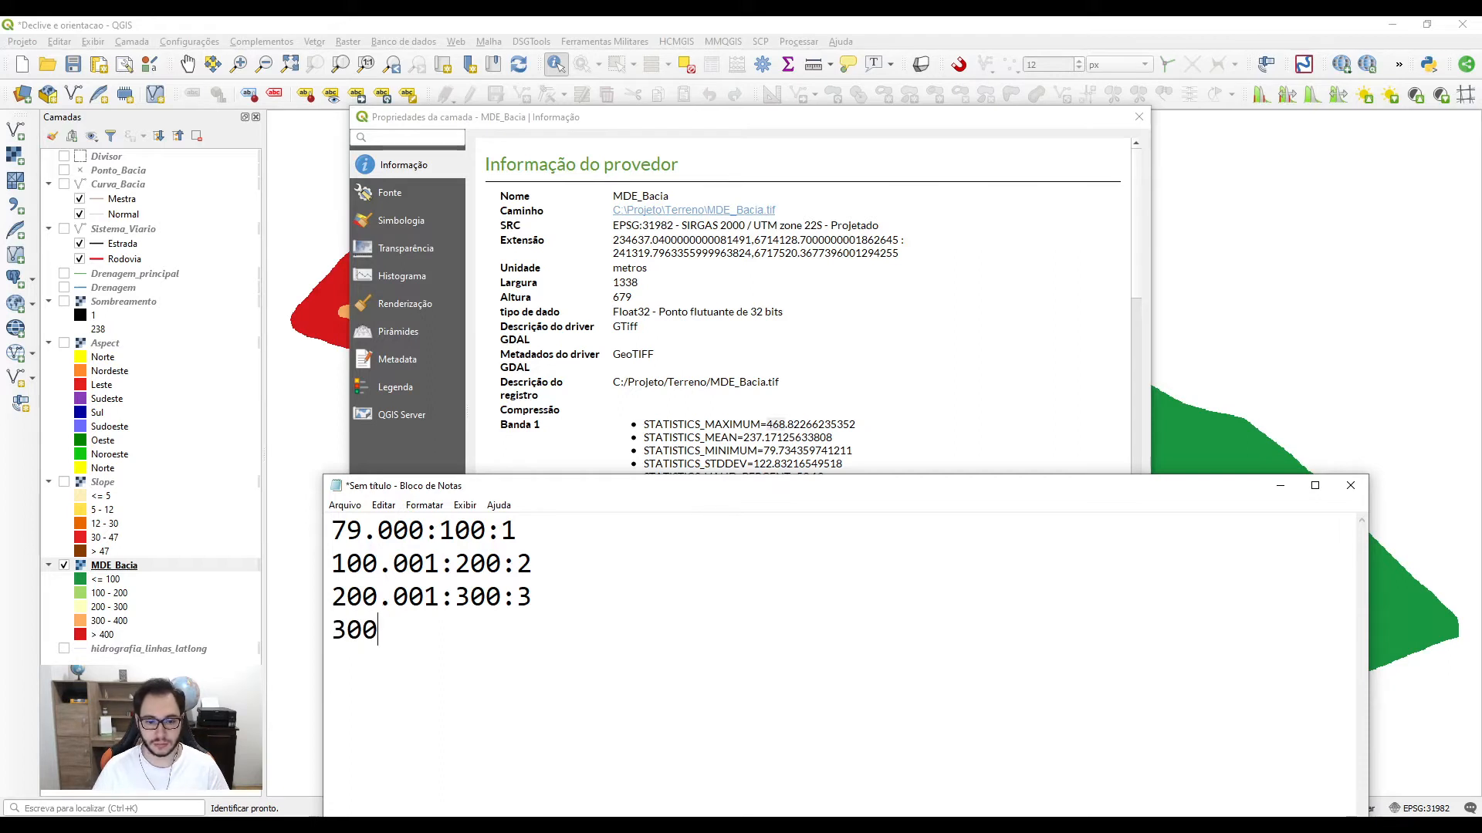
text(.001:400)
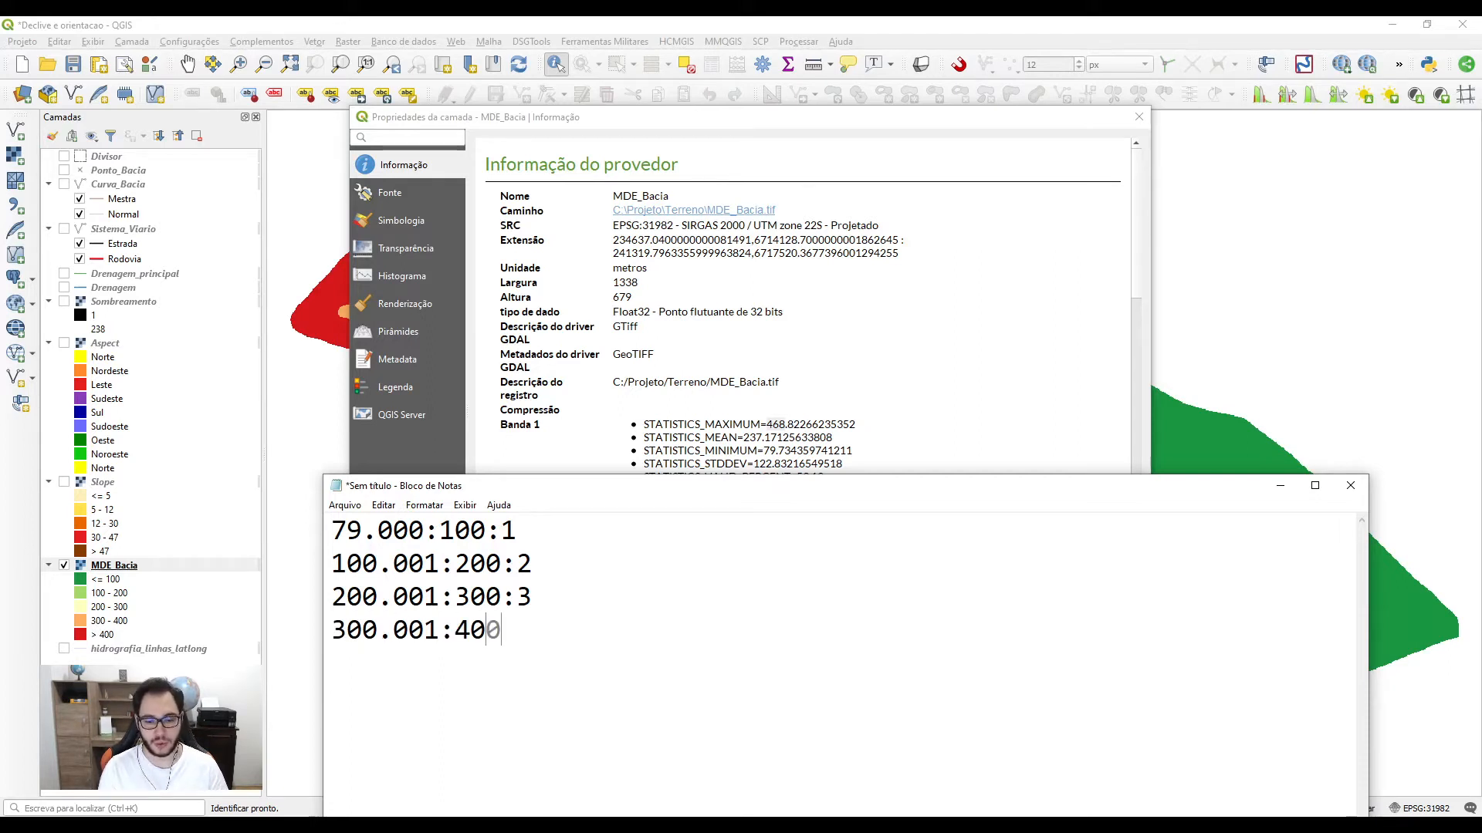
text(:4)
key(Return)
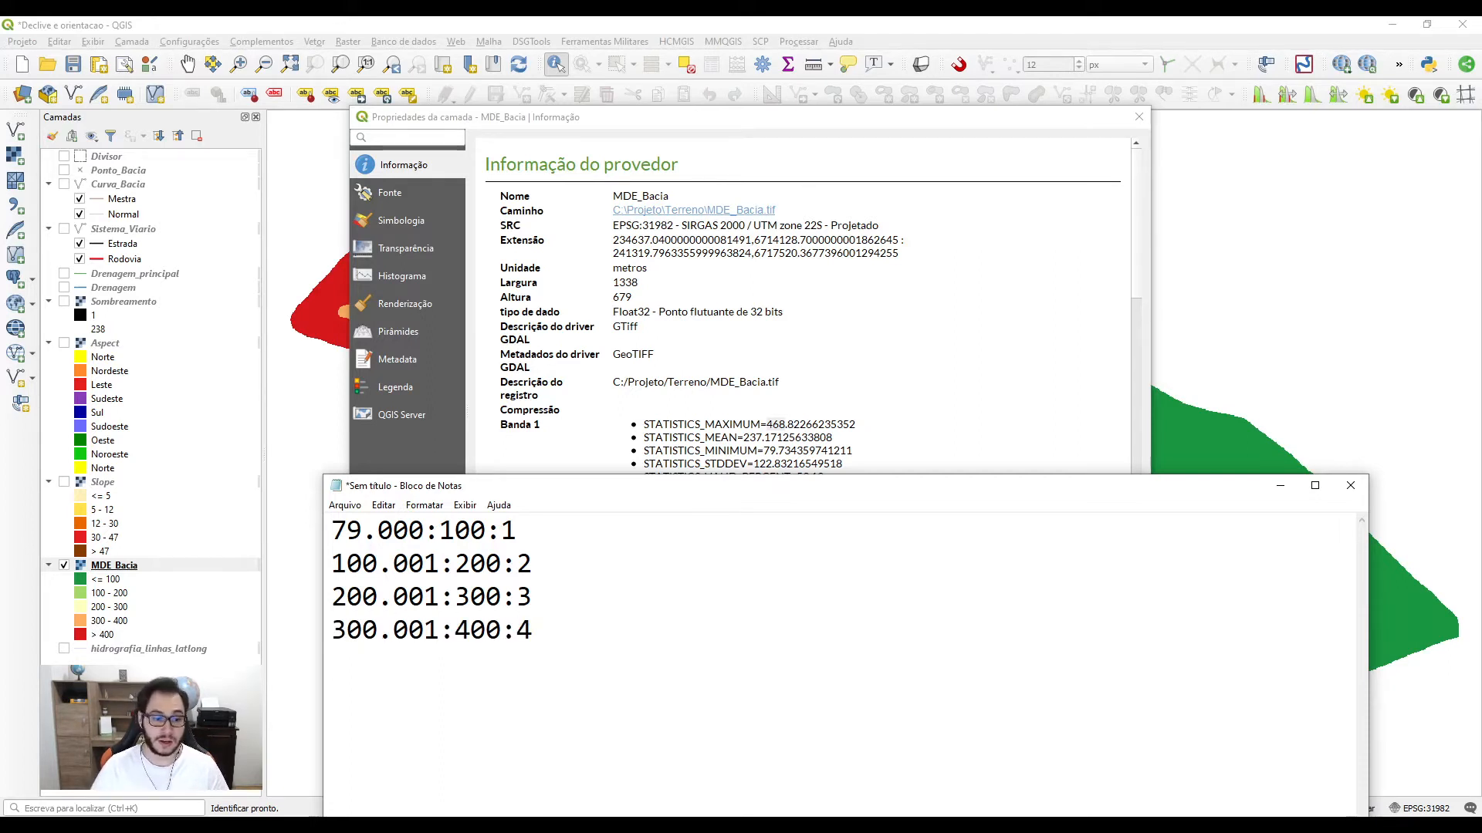
Step: Enter the last class rule 400.001:*:5, using an asterisk as its open upper limit
text(400)
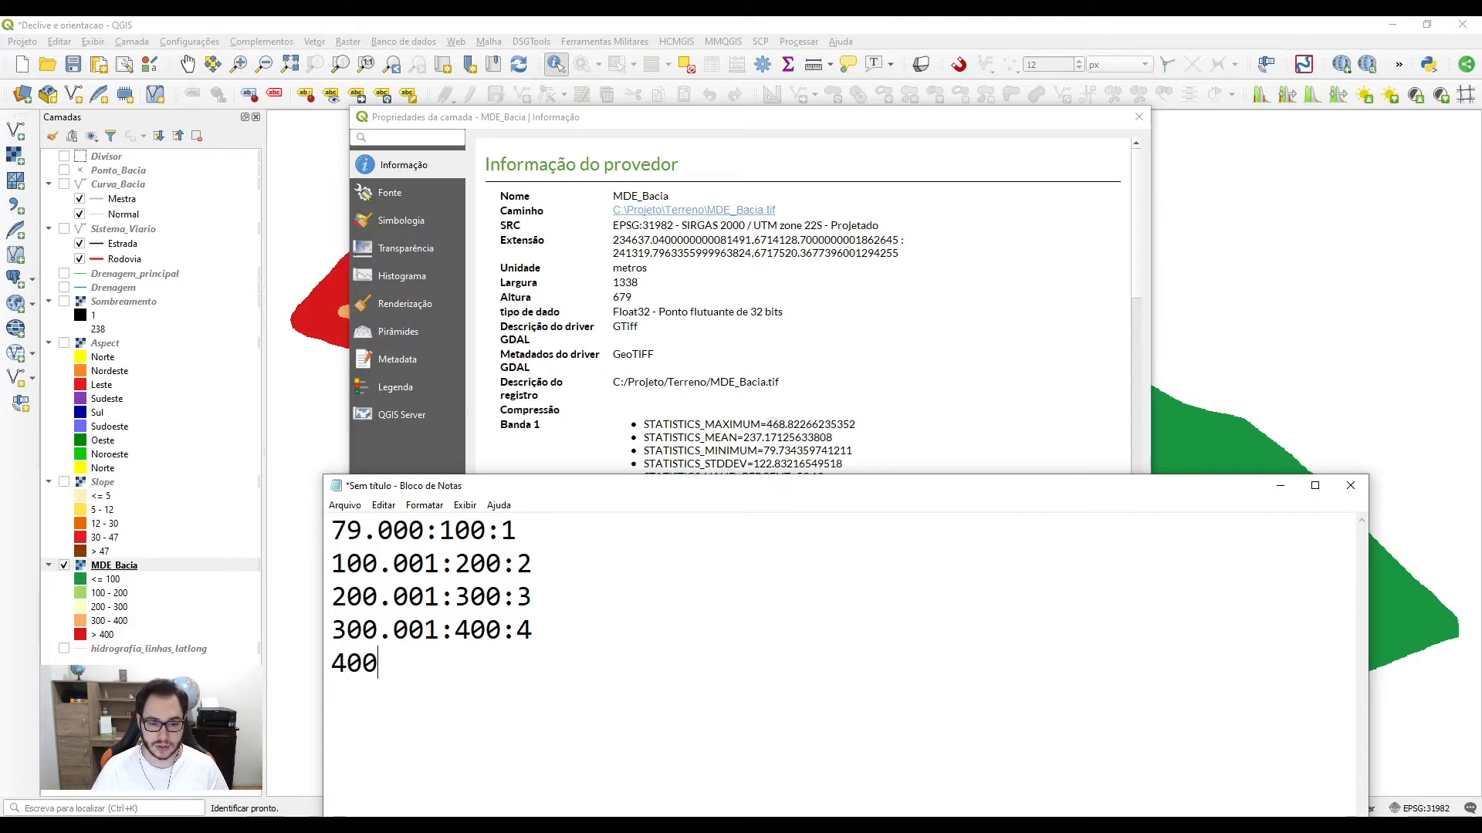
text(.001)
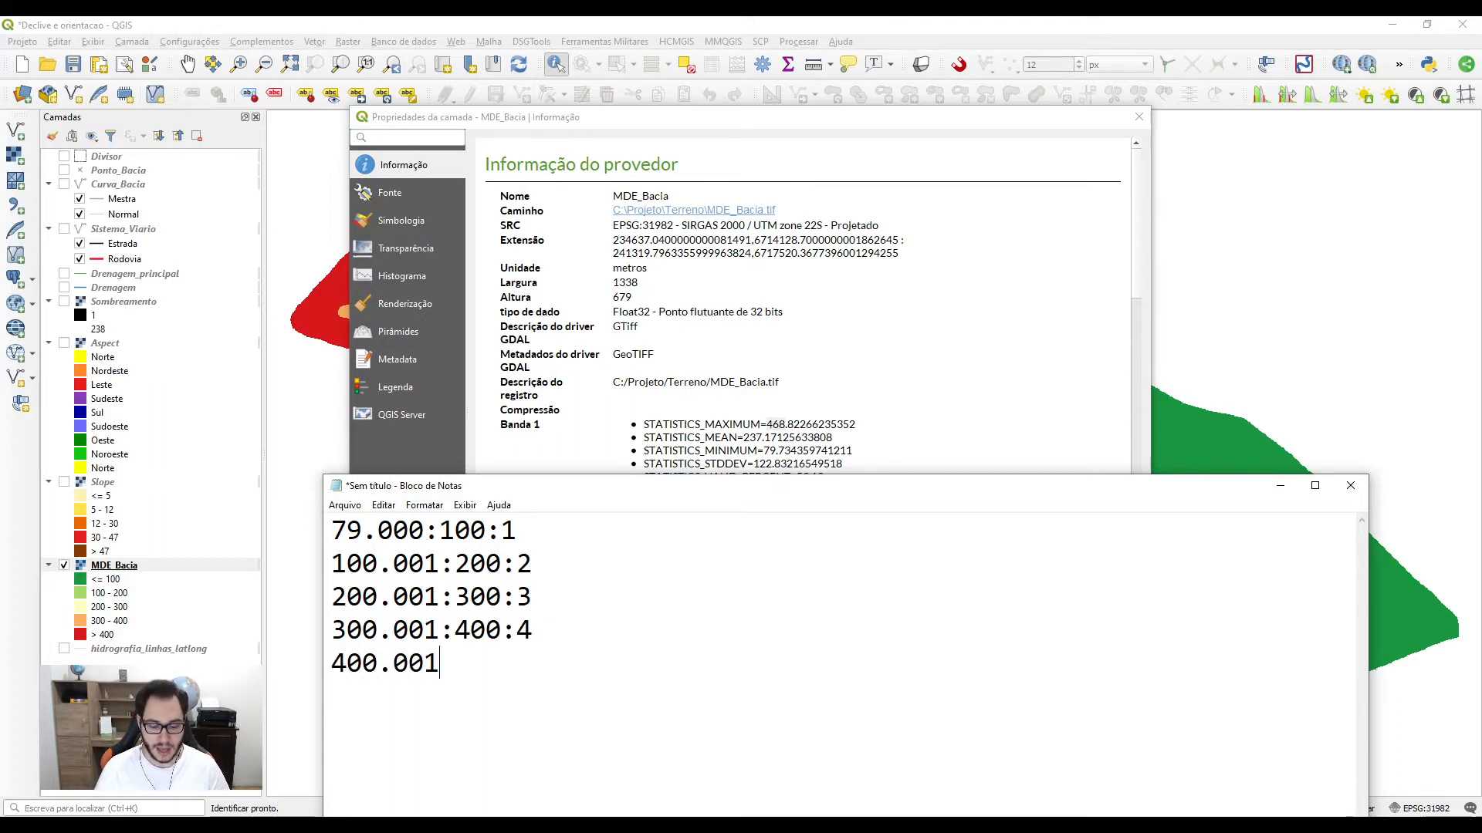
text(:)
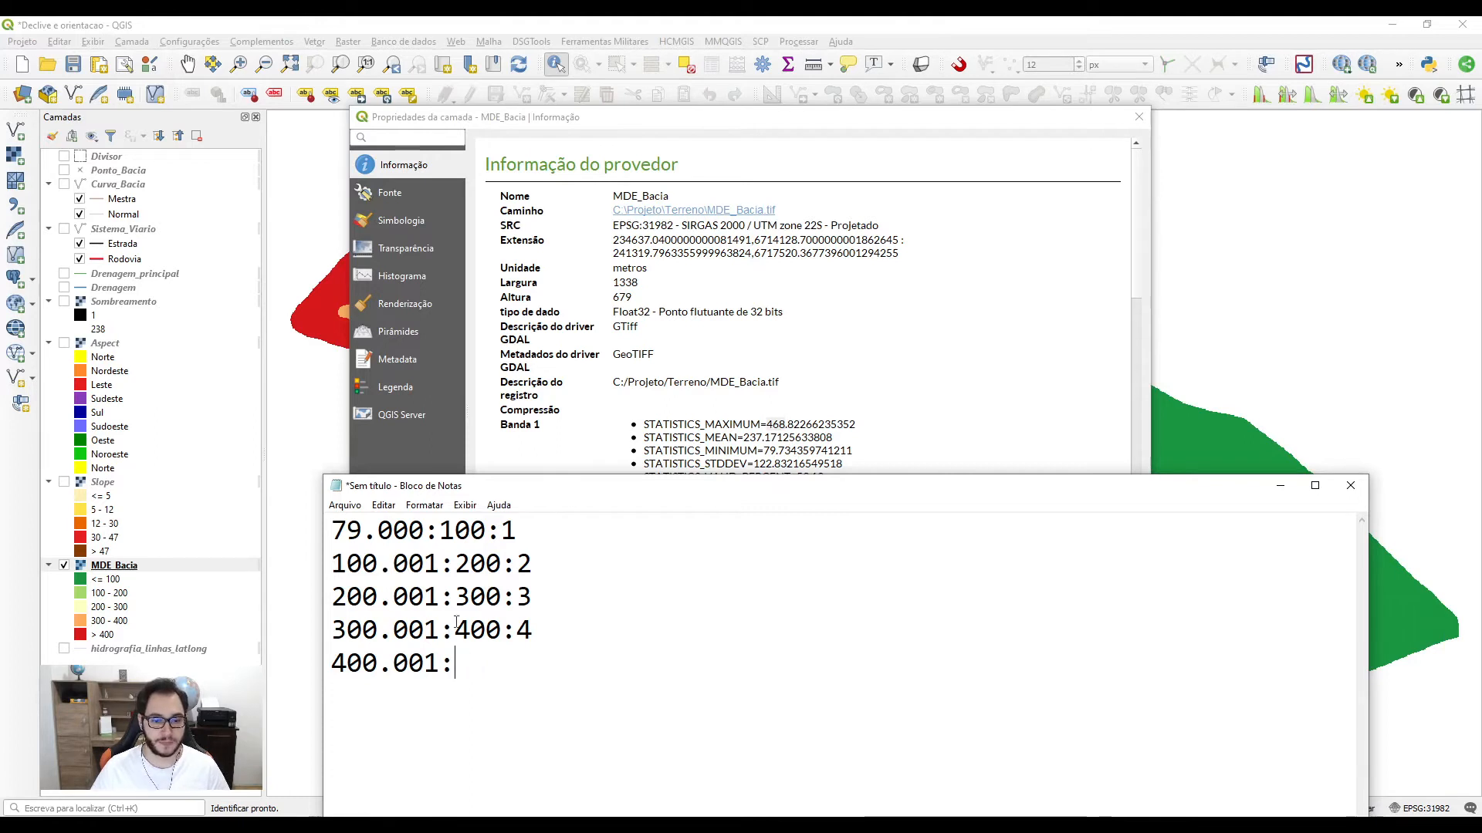
text(*)
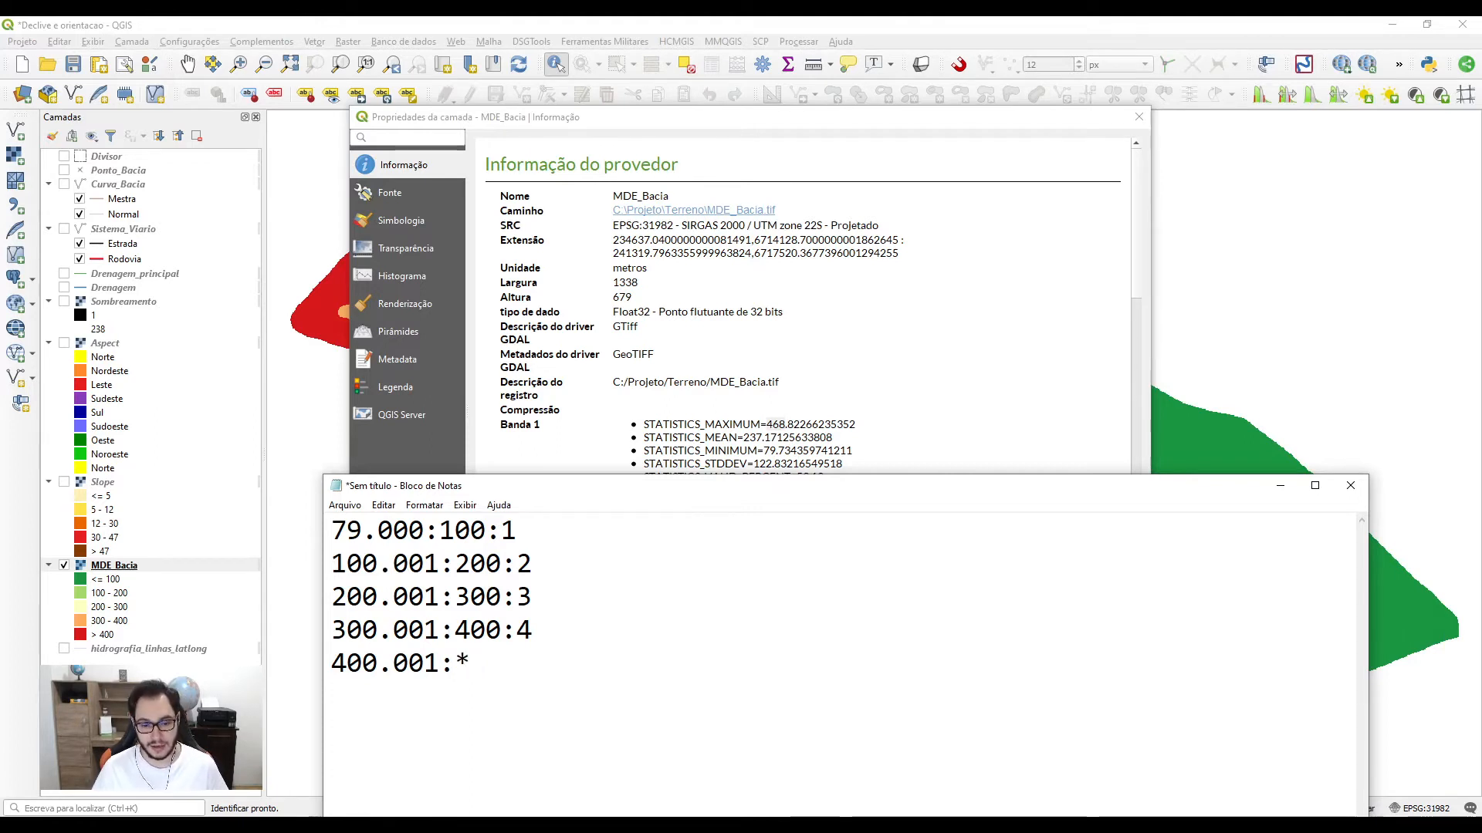
text(:5)
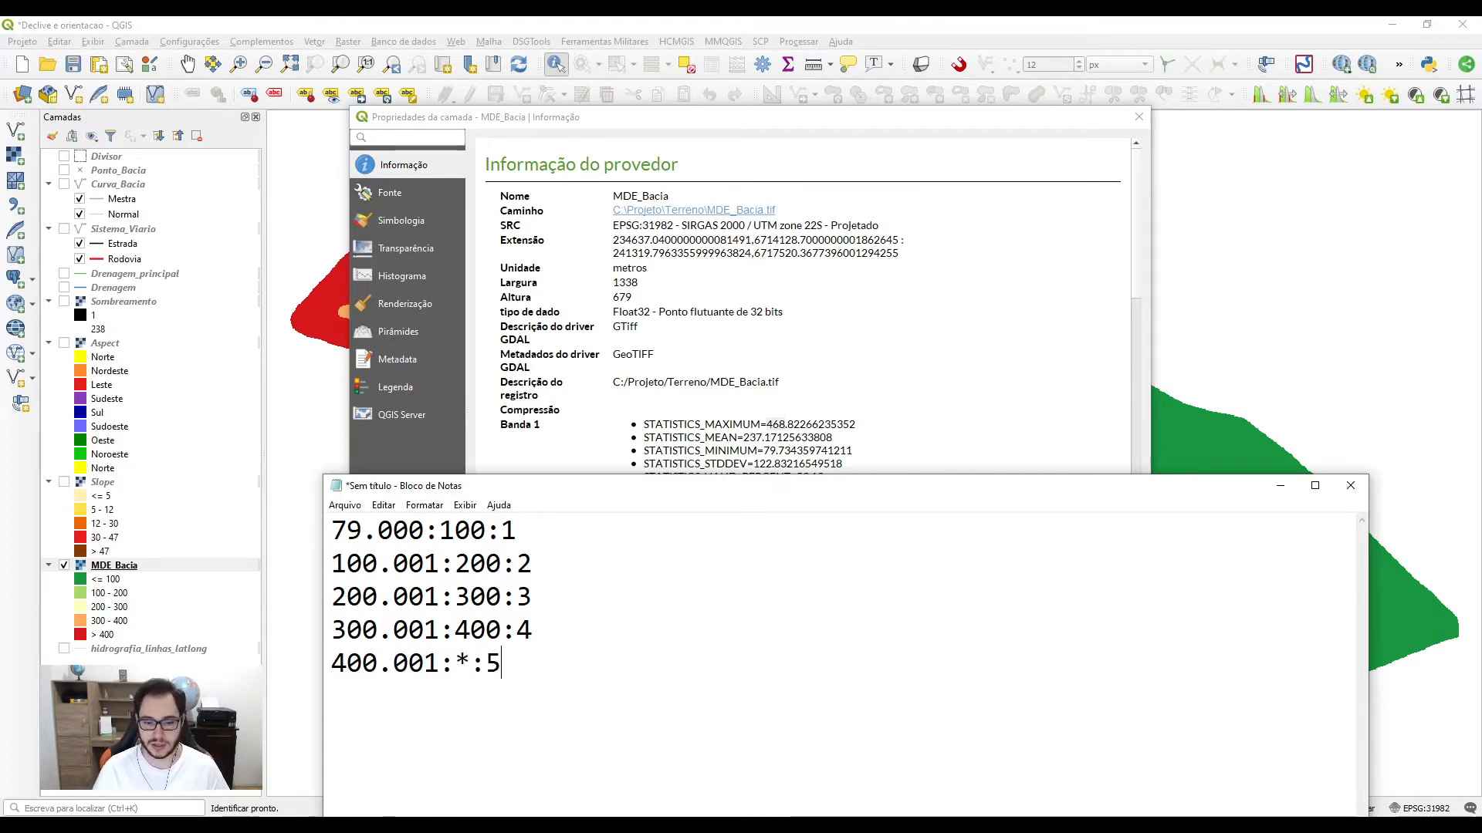
Step: Review the last rule's open upper limit and compare the first rule's lower limit with the raster's minimum elevation
mouse_move(473, 672)
mouse_down()
mouse_move(456, 668)
mouse_move(472, 664)
mouse_up()
click(456, 668)
drag(329, 532, 461, 658)
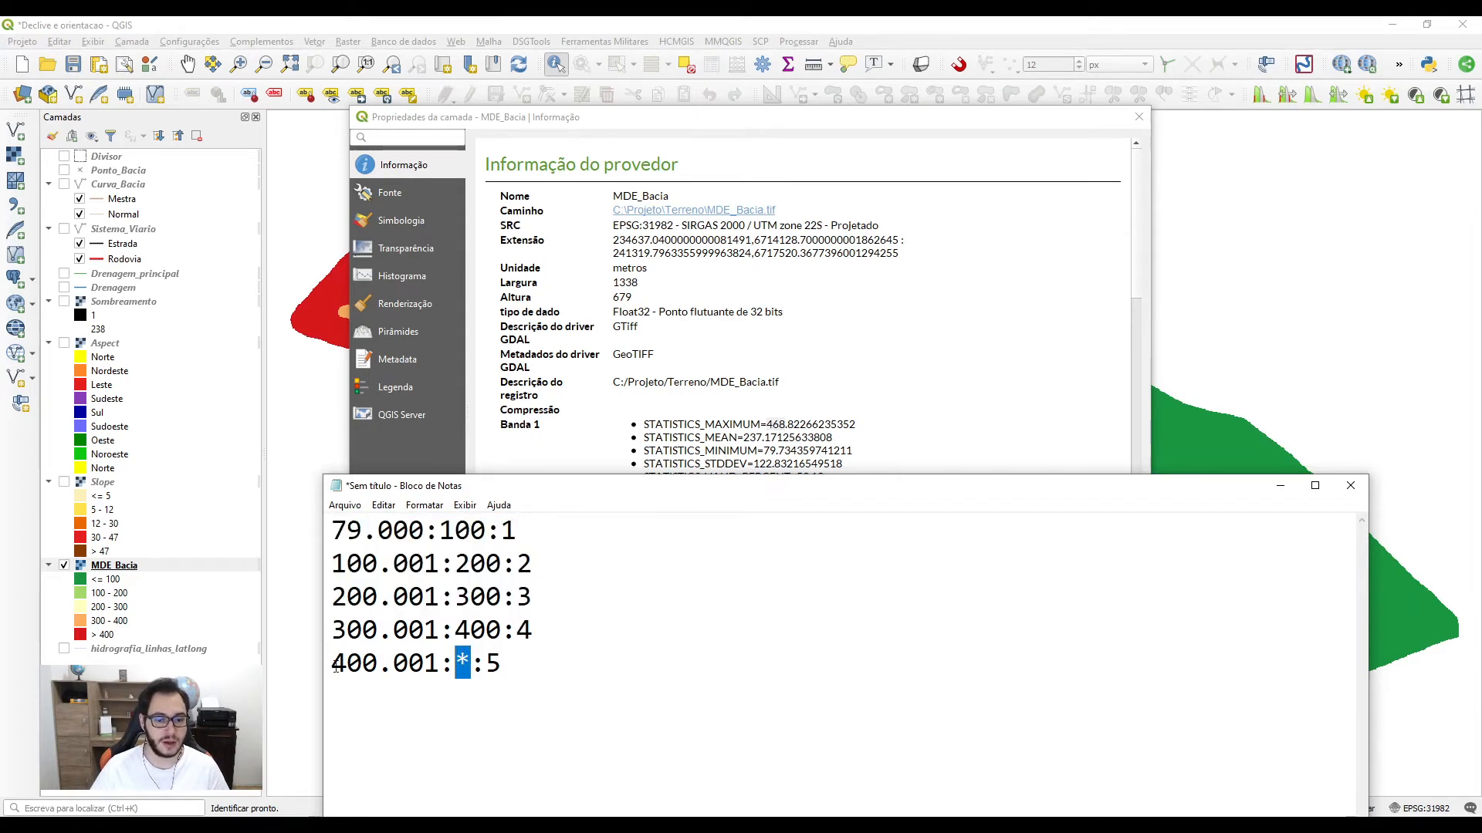
drag(336, 667, 469, 666)
click(466, 668)
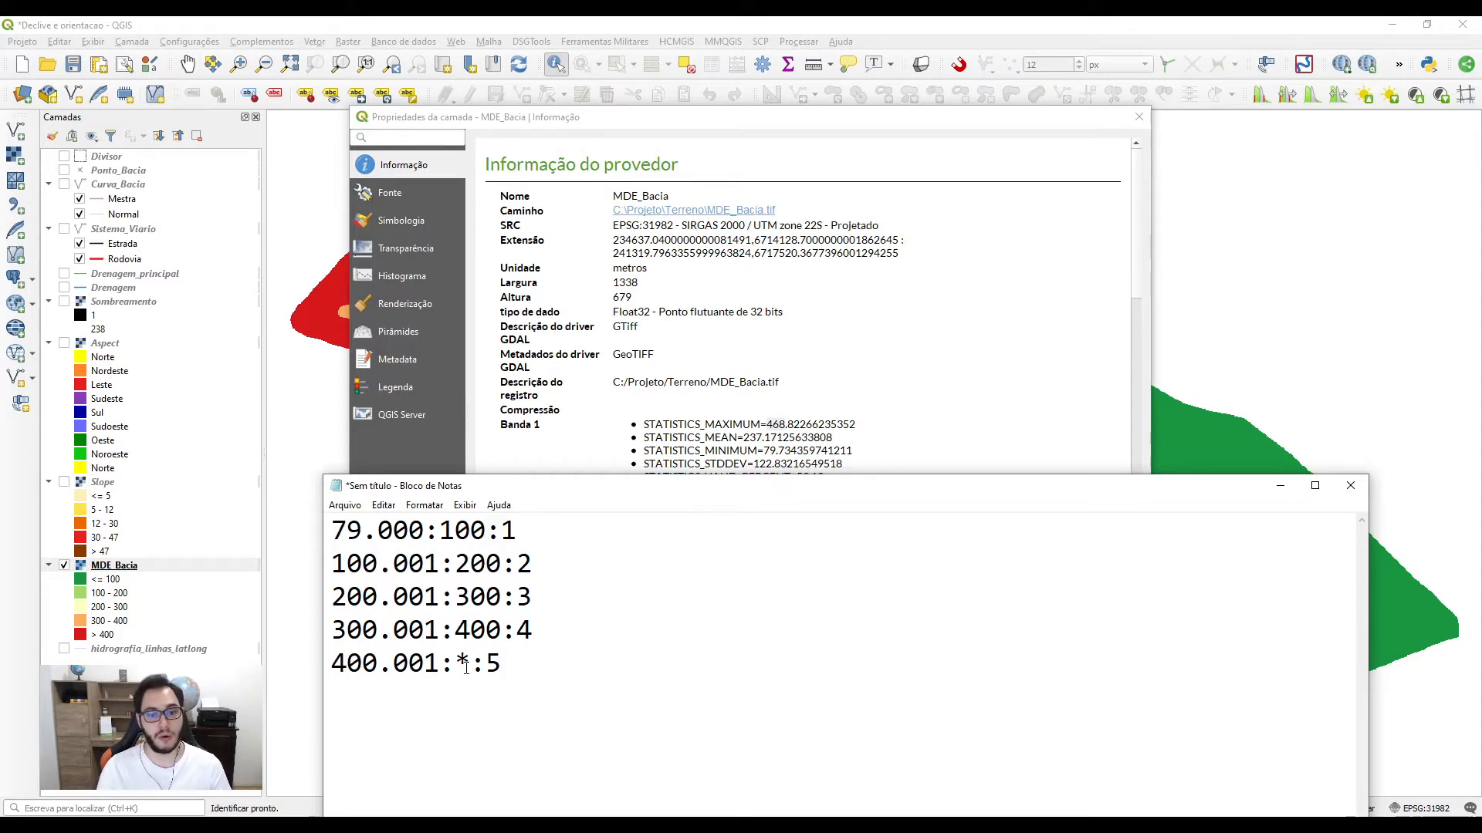
drag(428, 529, 337, 528)
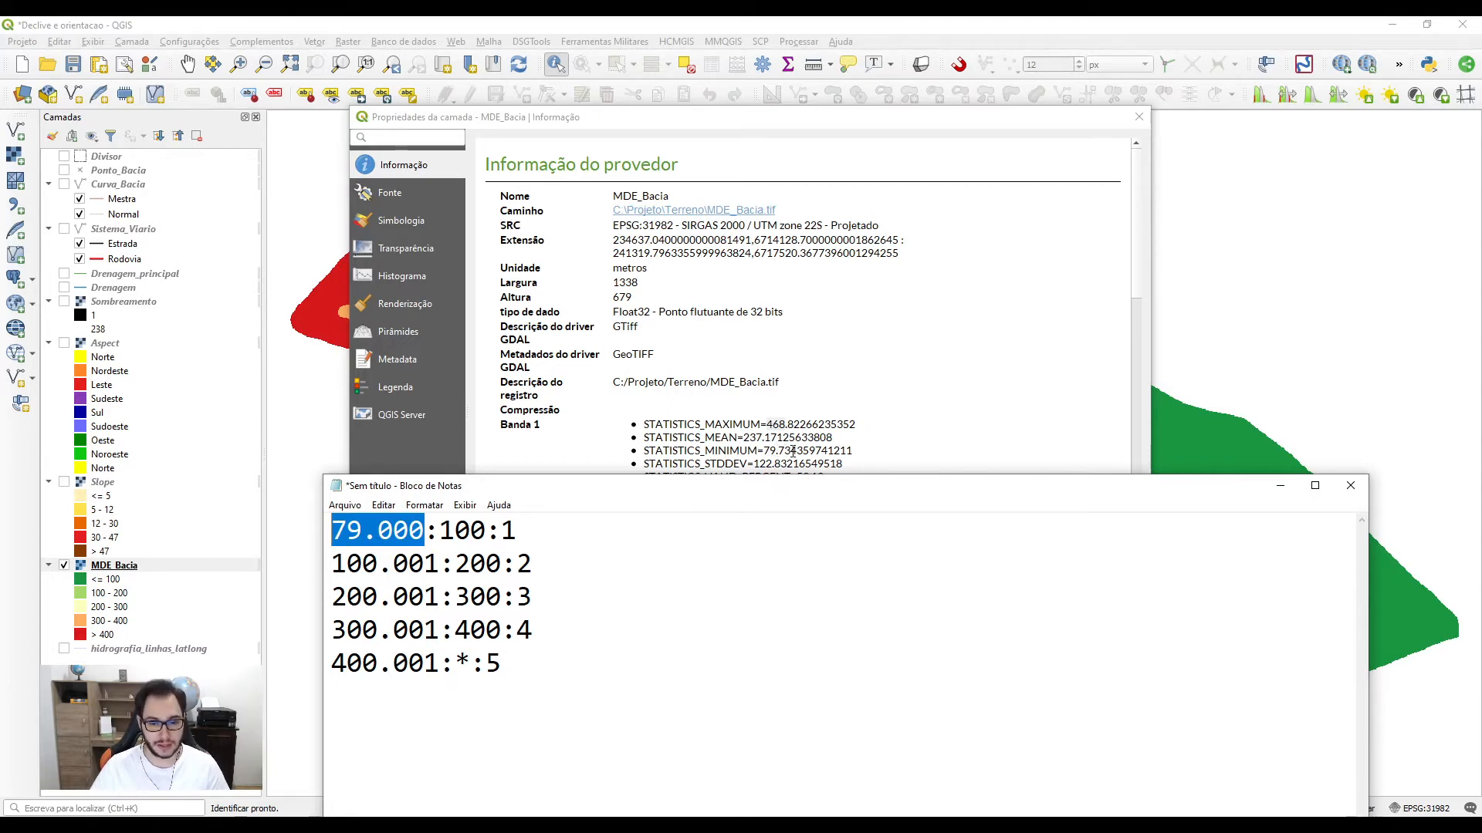
click(523, 662)
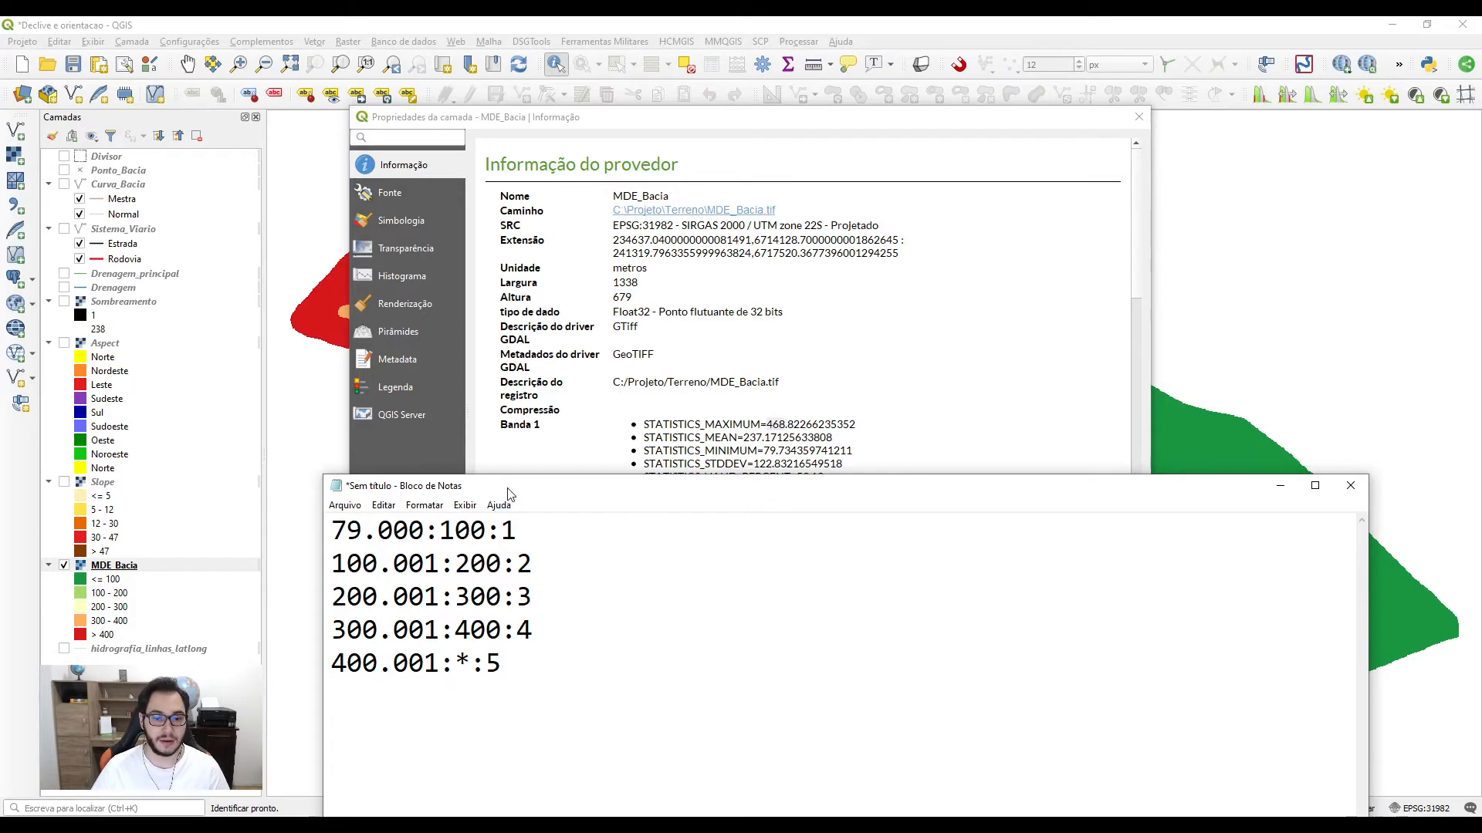
Step: Shrink the Notepad window to fit around the five rules and place it over the layer properties
drag(508, 494, 482, 281)
drag(1342, 481, 619, 480)
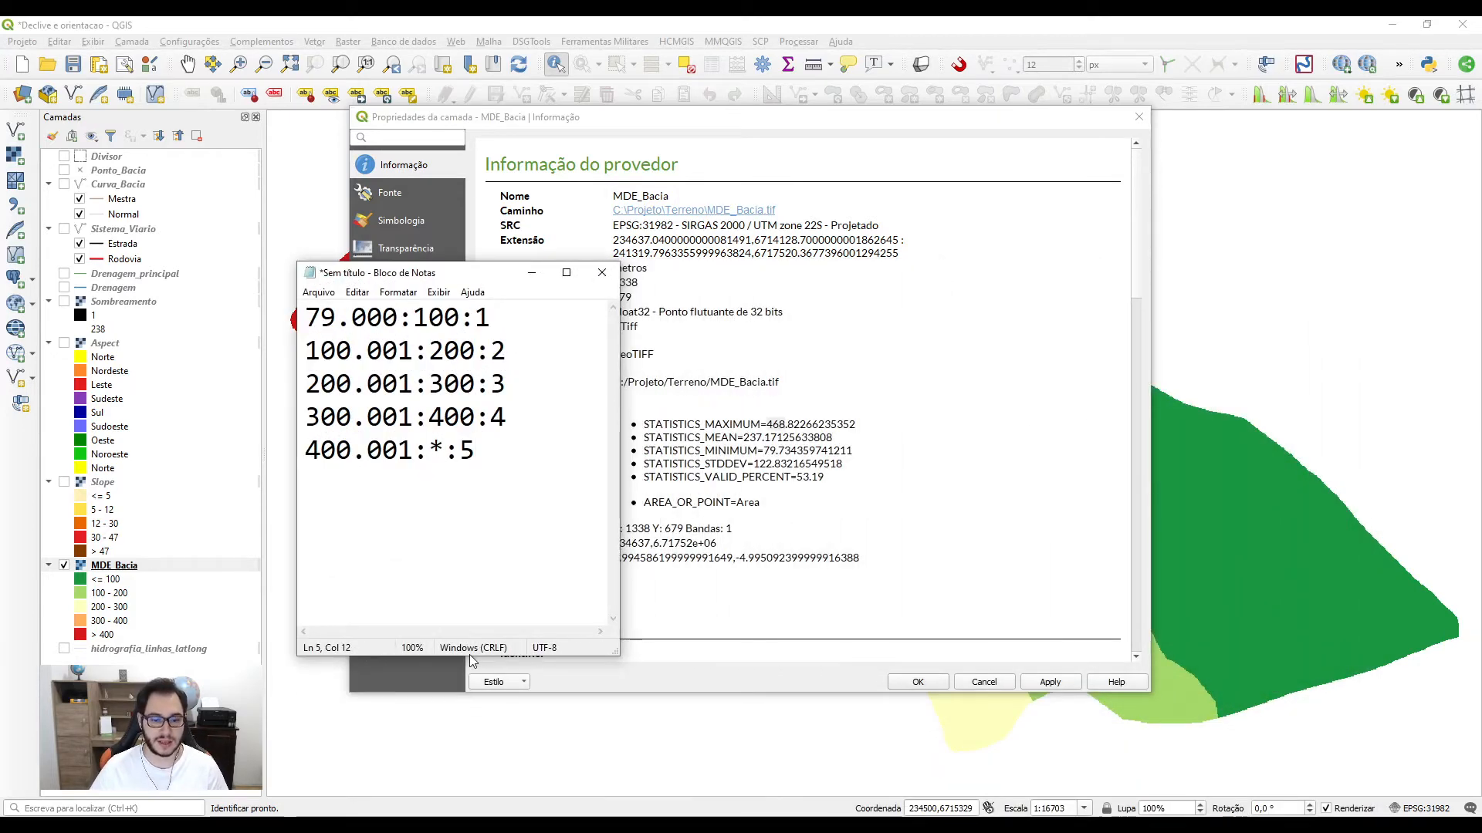
drag(449, 660, 450, 558)
drag(448, 285, 618, 311)
Step: Start saving the rules as a text document and choose the folder C:\Projeto\Terreno
click(487, 317)
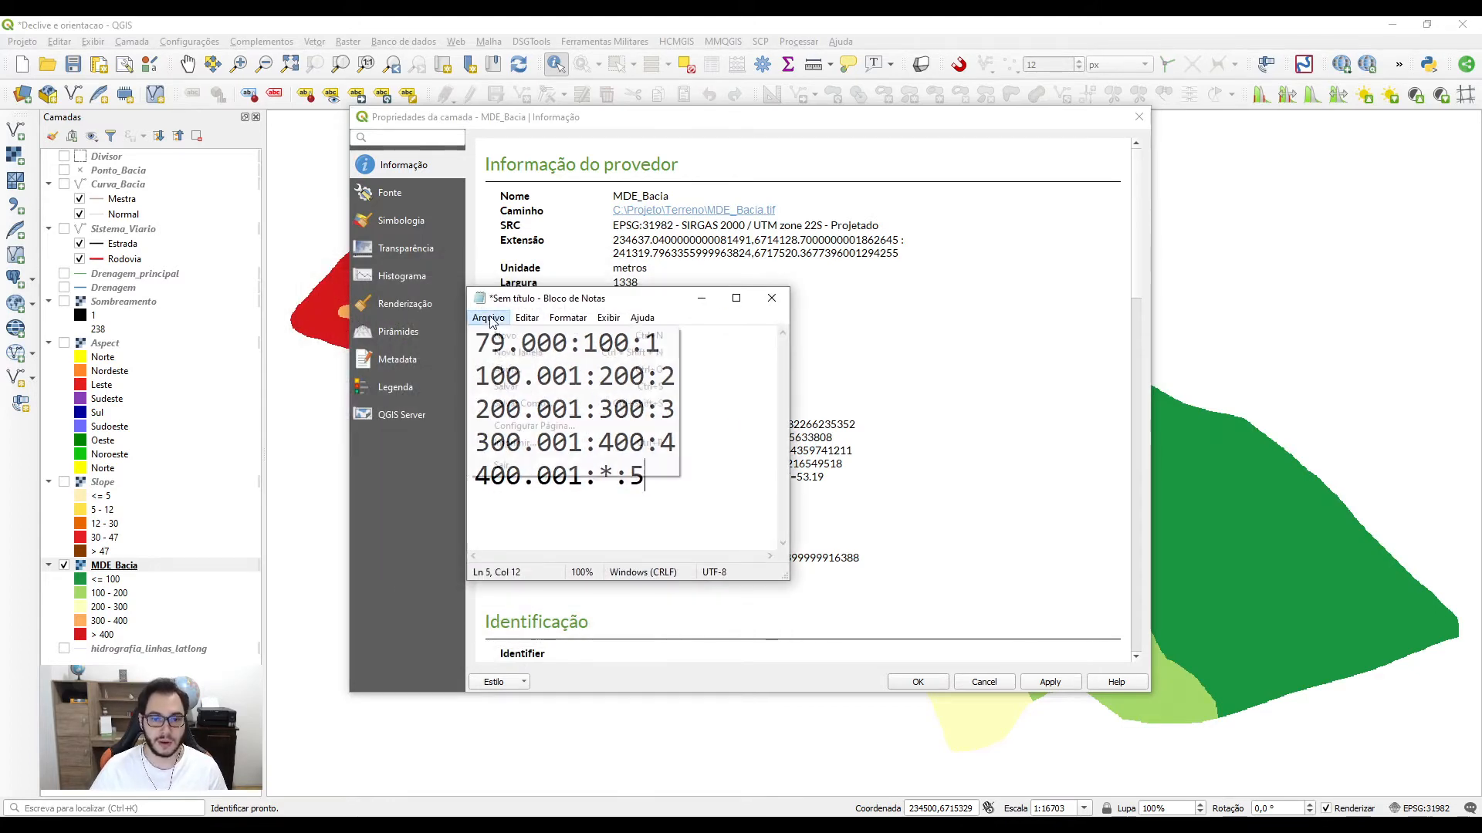
click(519, 387)
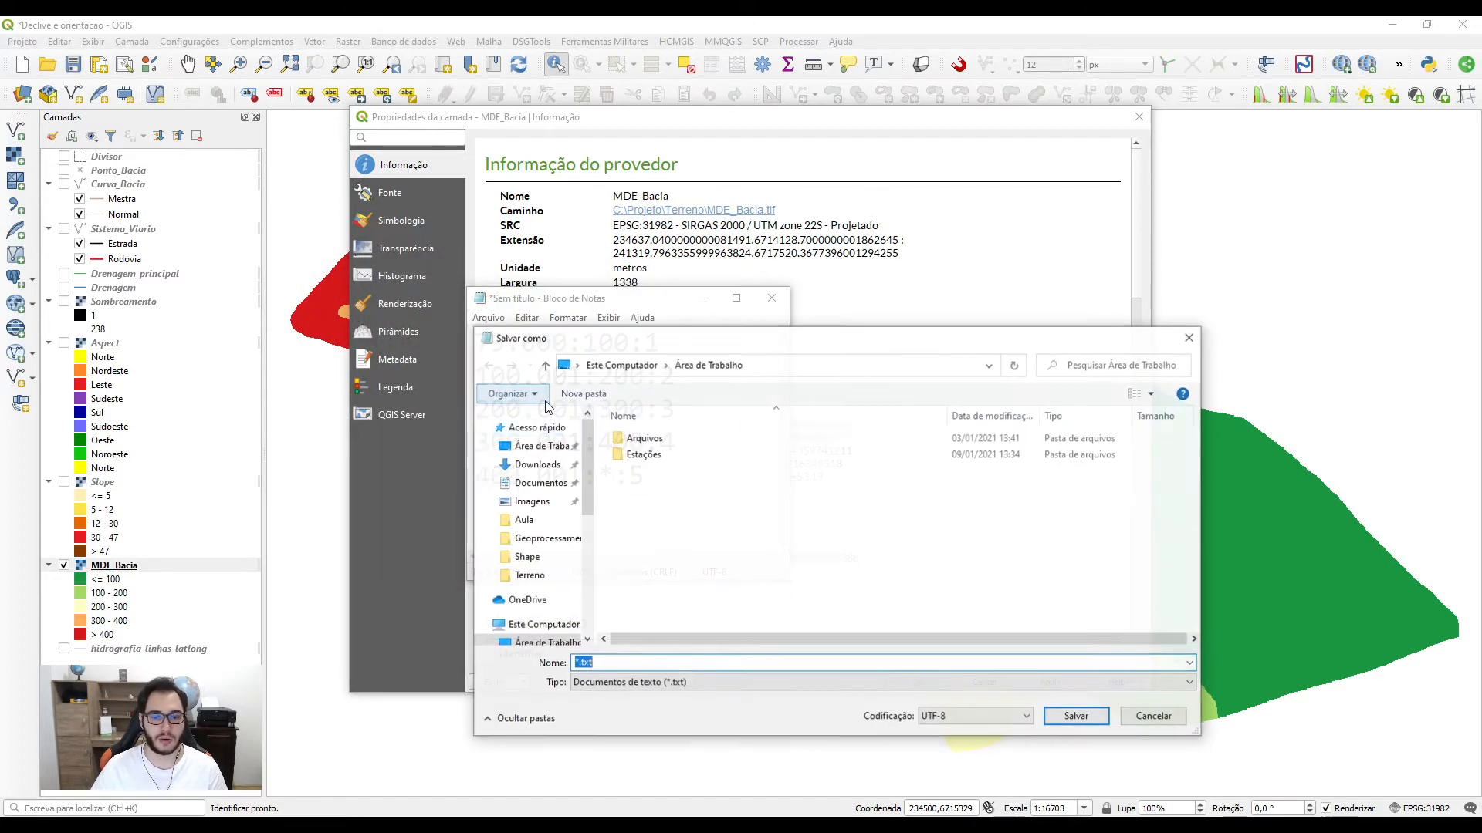
scroll(554, 545, down, 2)
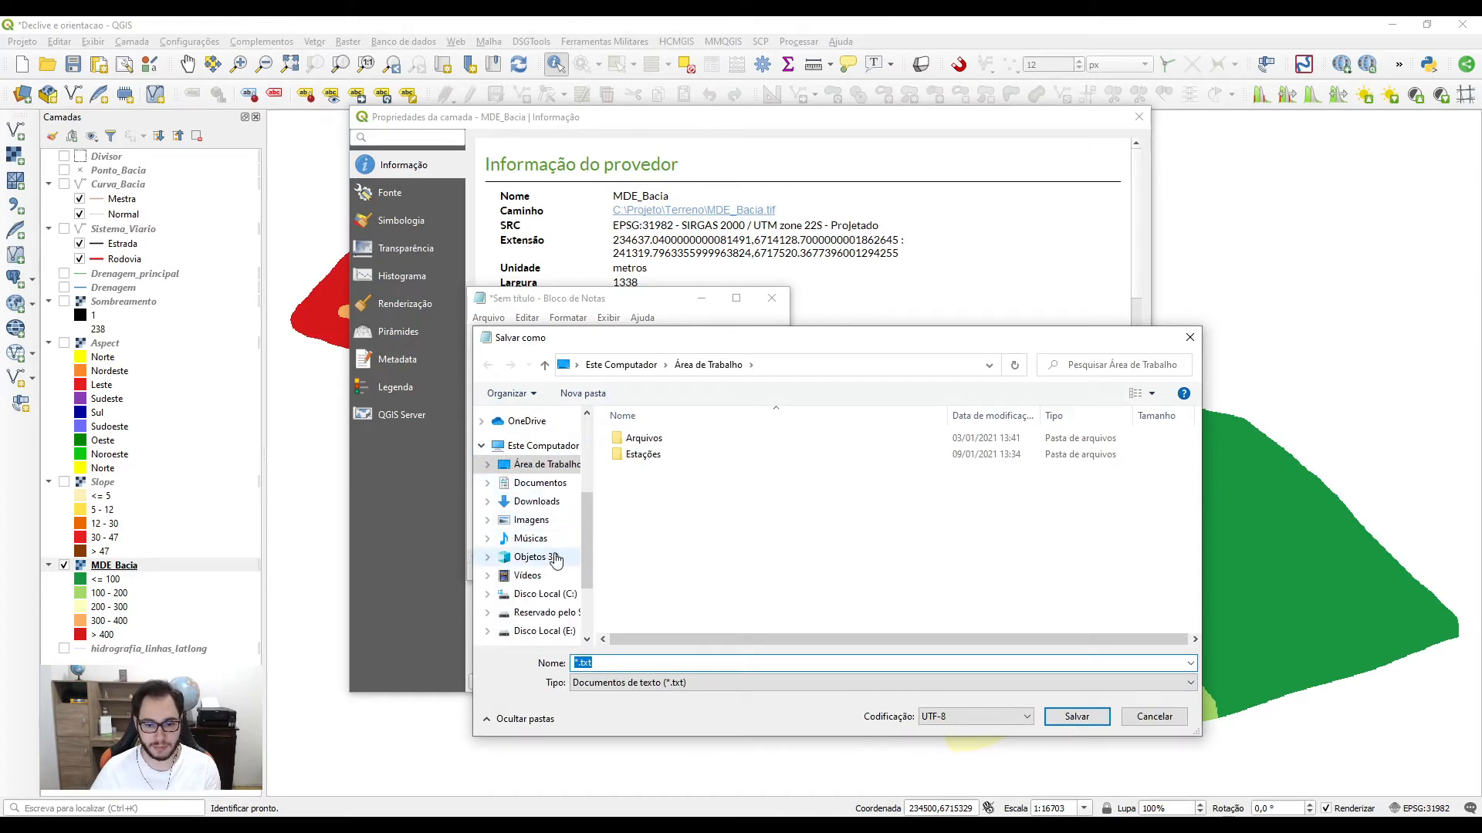
click(545, 593)
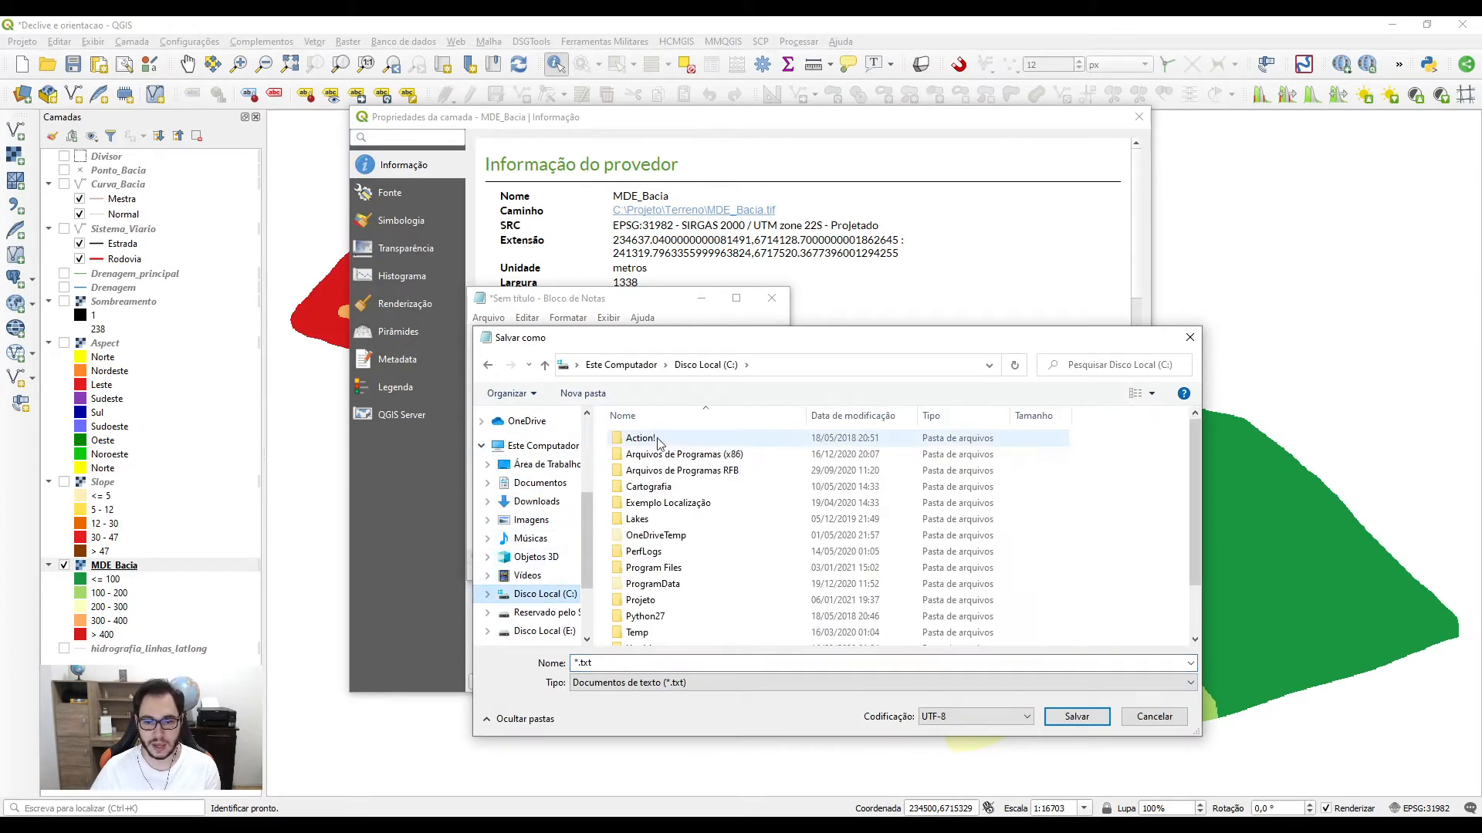
double_click(667, 603)
double_click(748, 455)
Step: Save the rules file under the name criteriomde, and close both Notepad and the MDE_Bacia layer properties
click(599, 663)
text(cre)
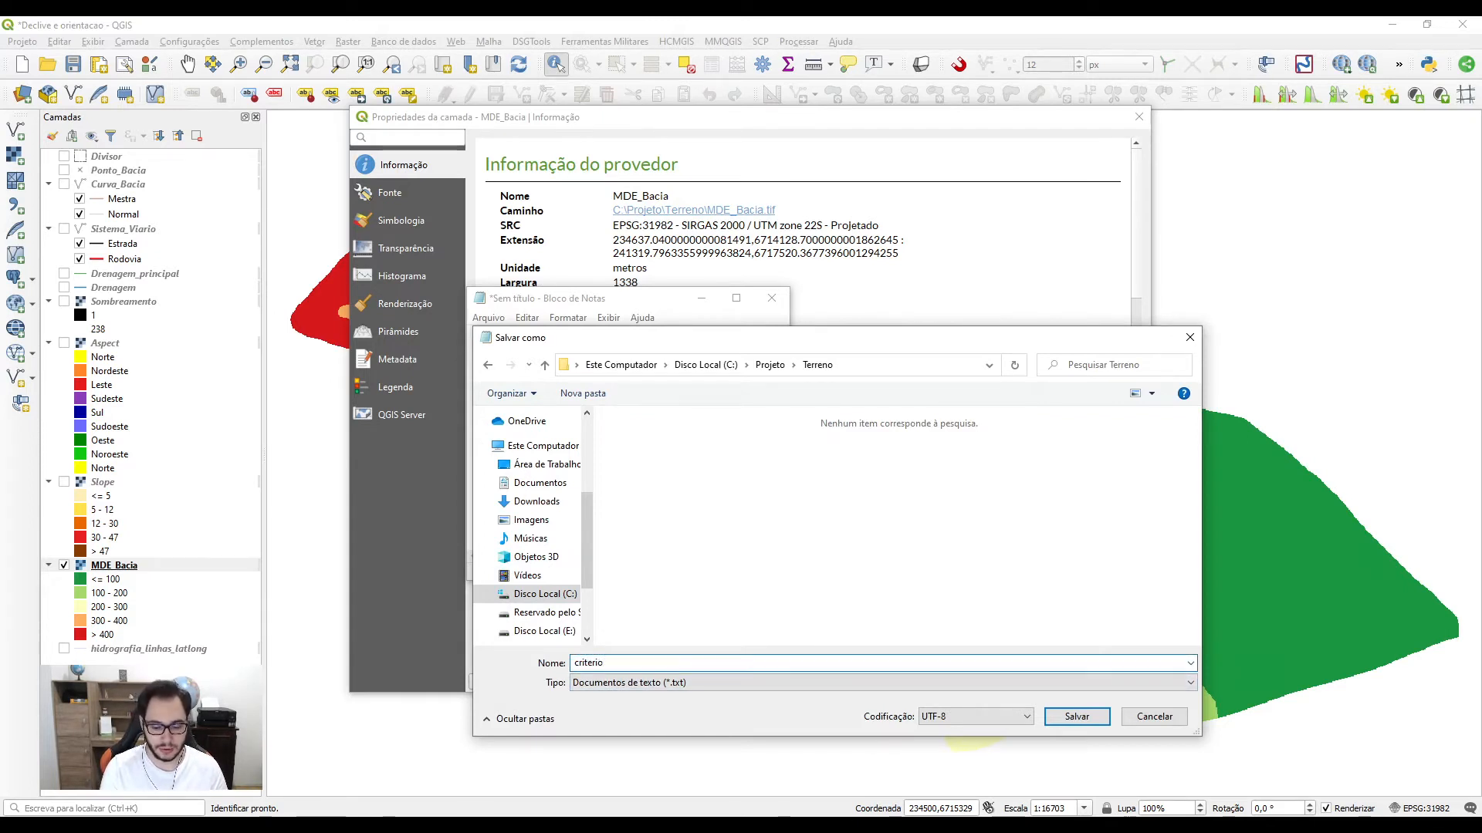
text(terioM)
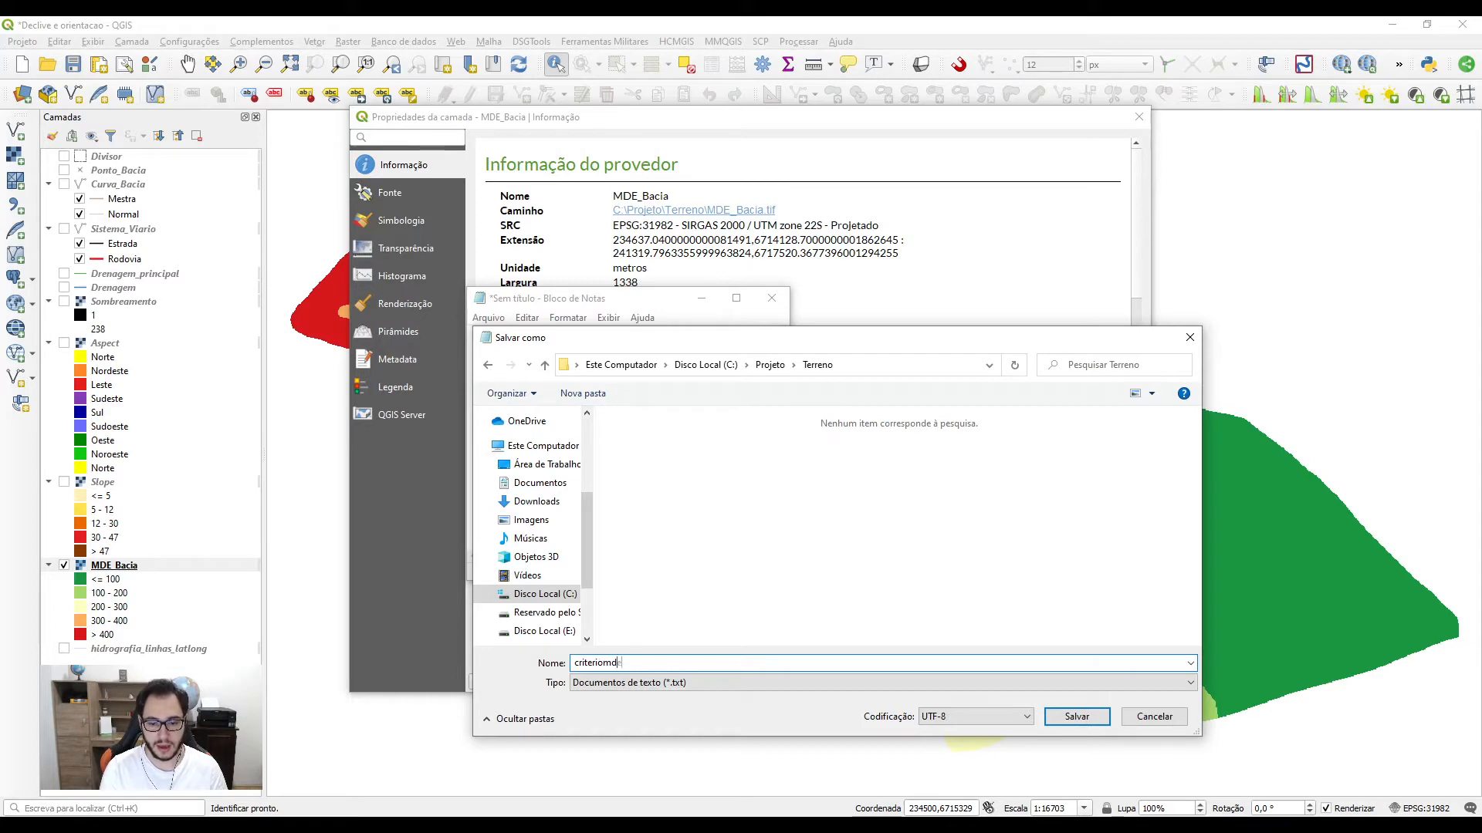
drag(638, 664, 543, 665)
click(635, 662)
click(1075, 717)
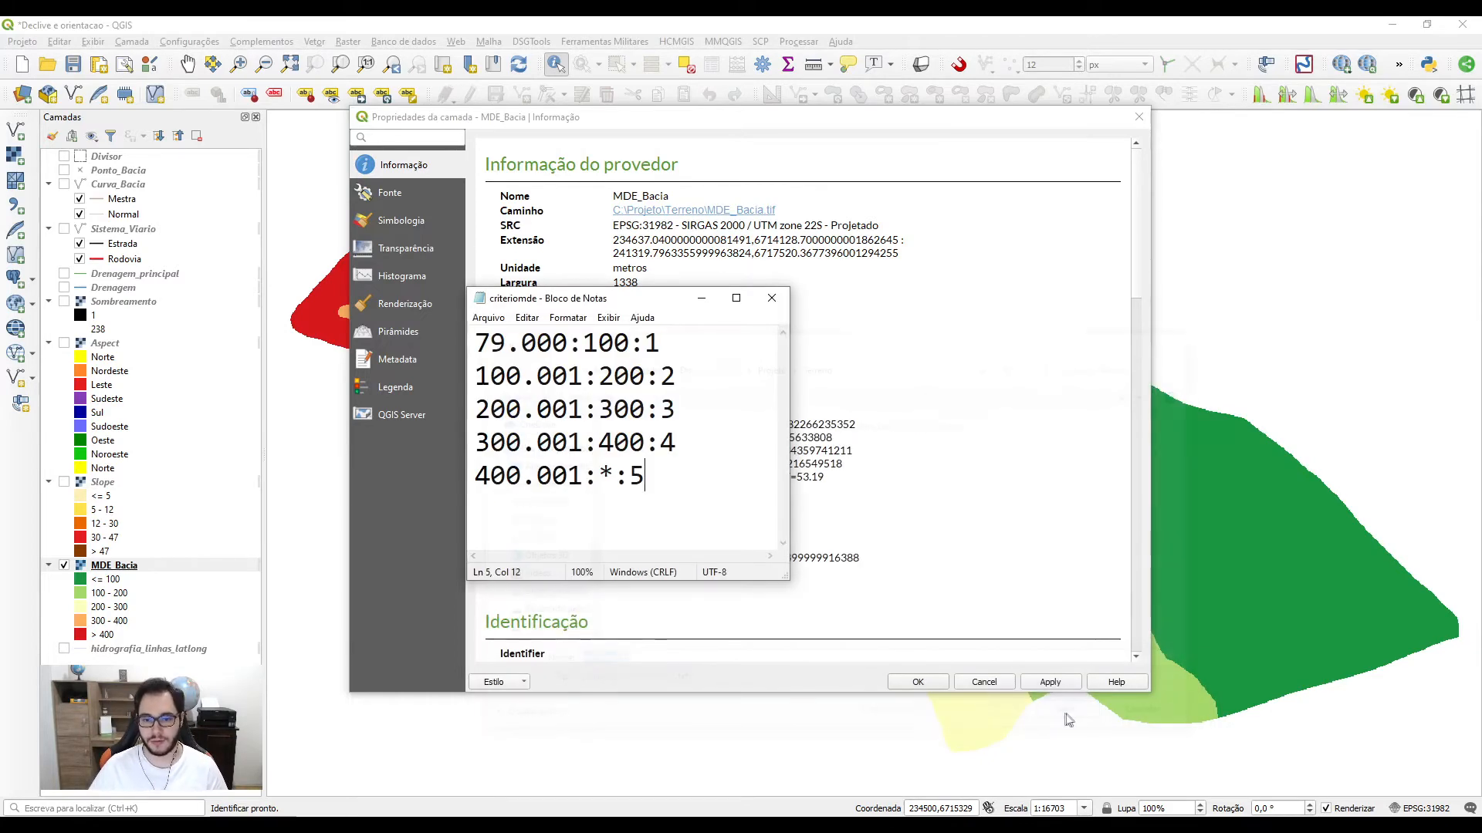
click(771, 298)
click(1139, 117)
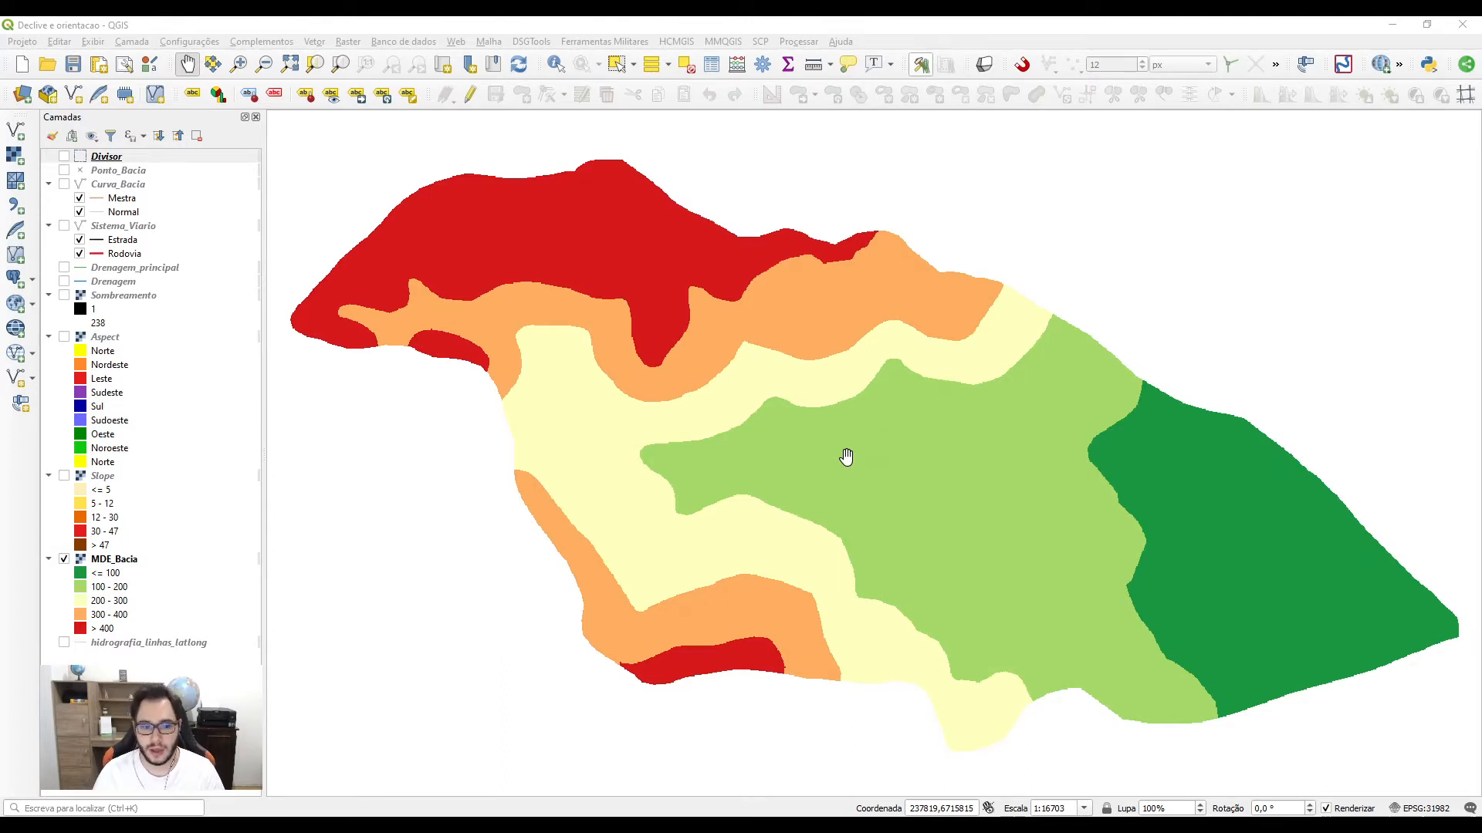
Step: Change the MDE_Bacia symbology to single-band grey (Banda simples cinza) and apply it to the layer
click(111, 561)
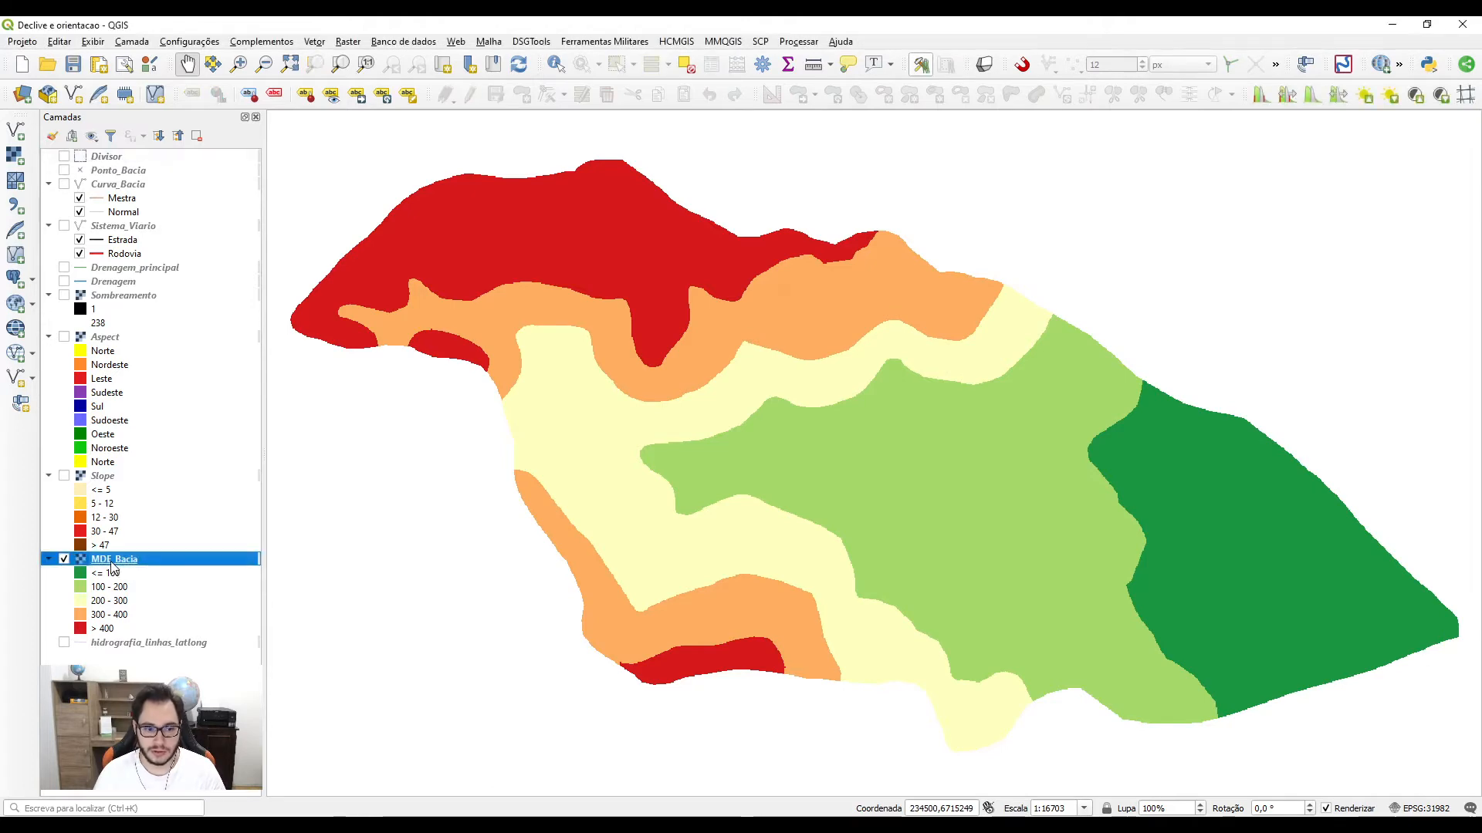
double_click(109, 561)
click(408, 245)
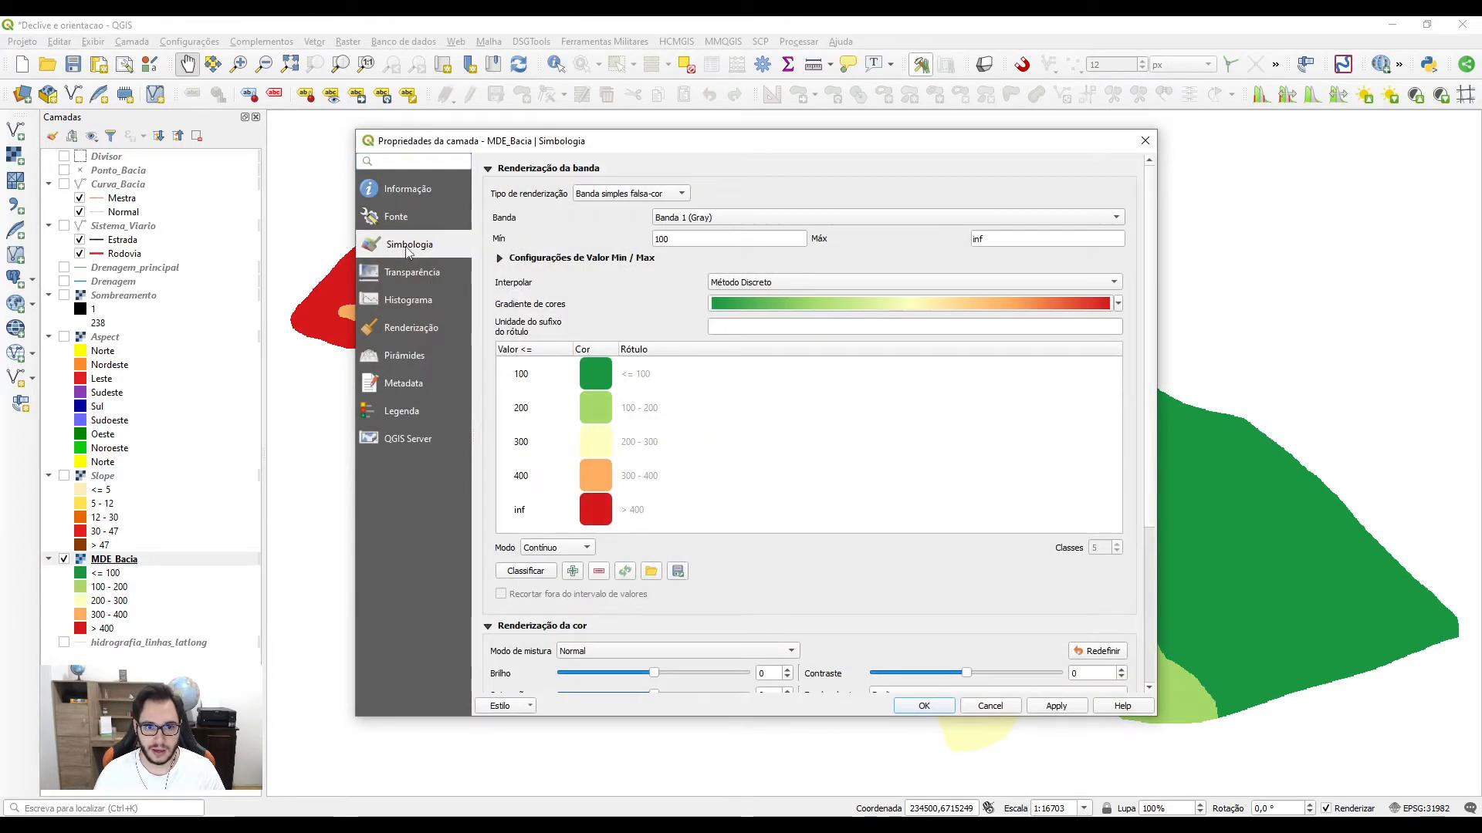
click(625, 193)
click(629, 177)
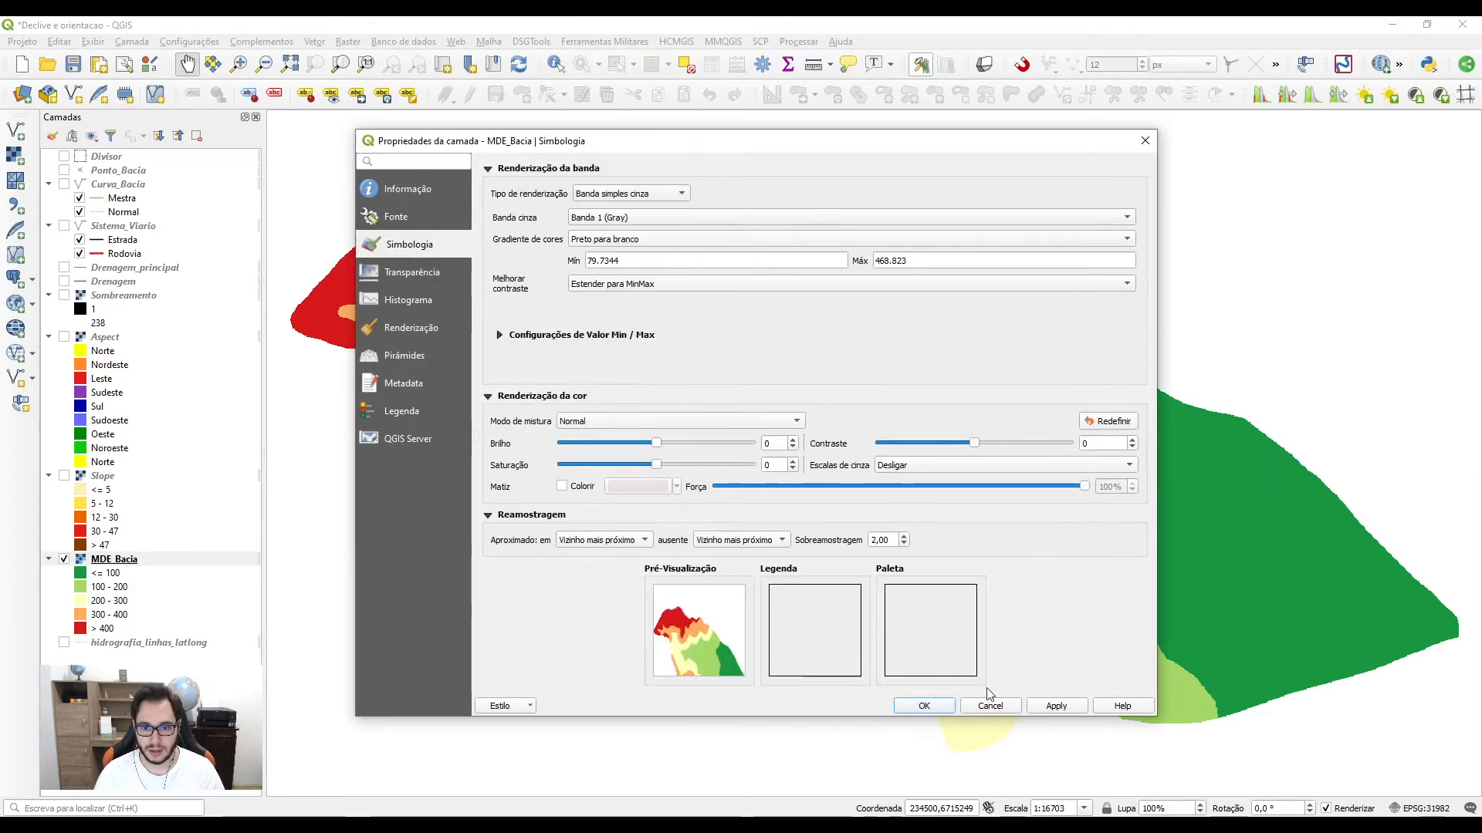
click(1056, 706)
click(923, 706)
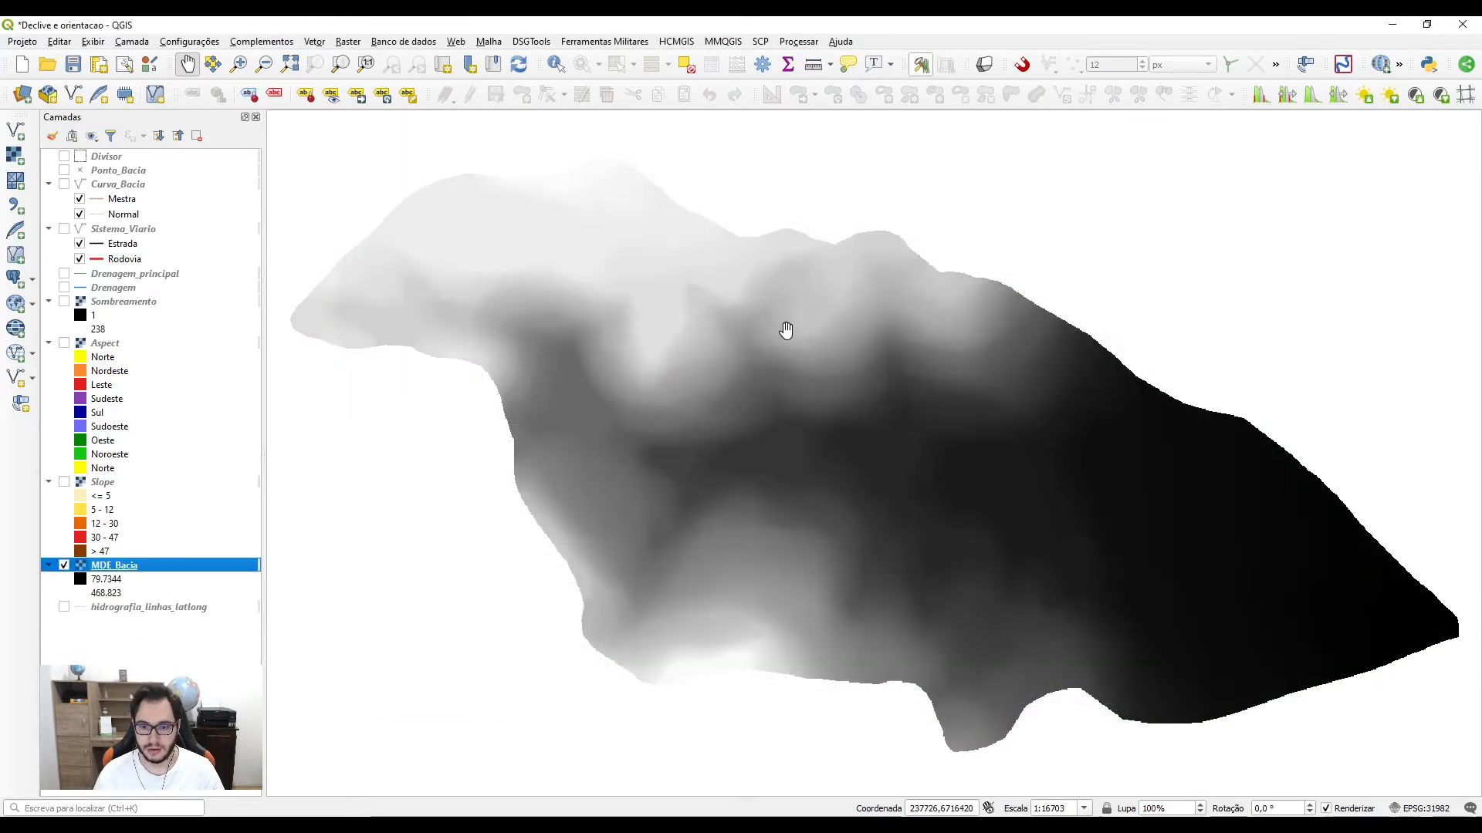
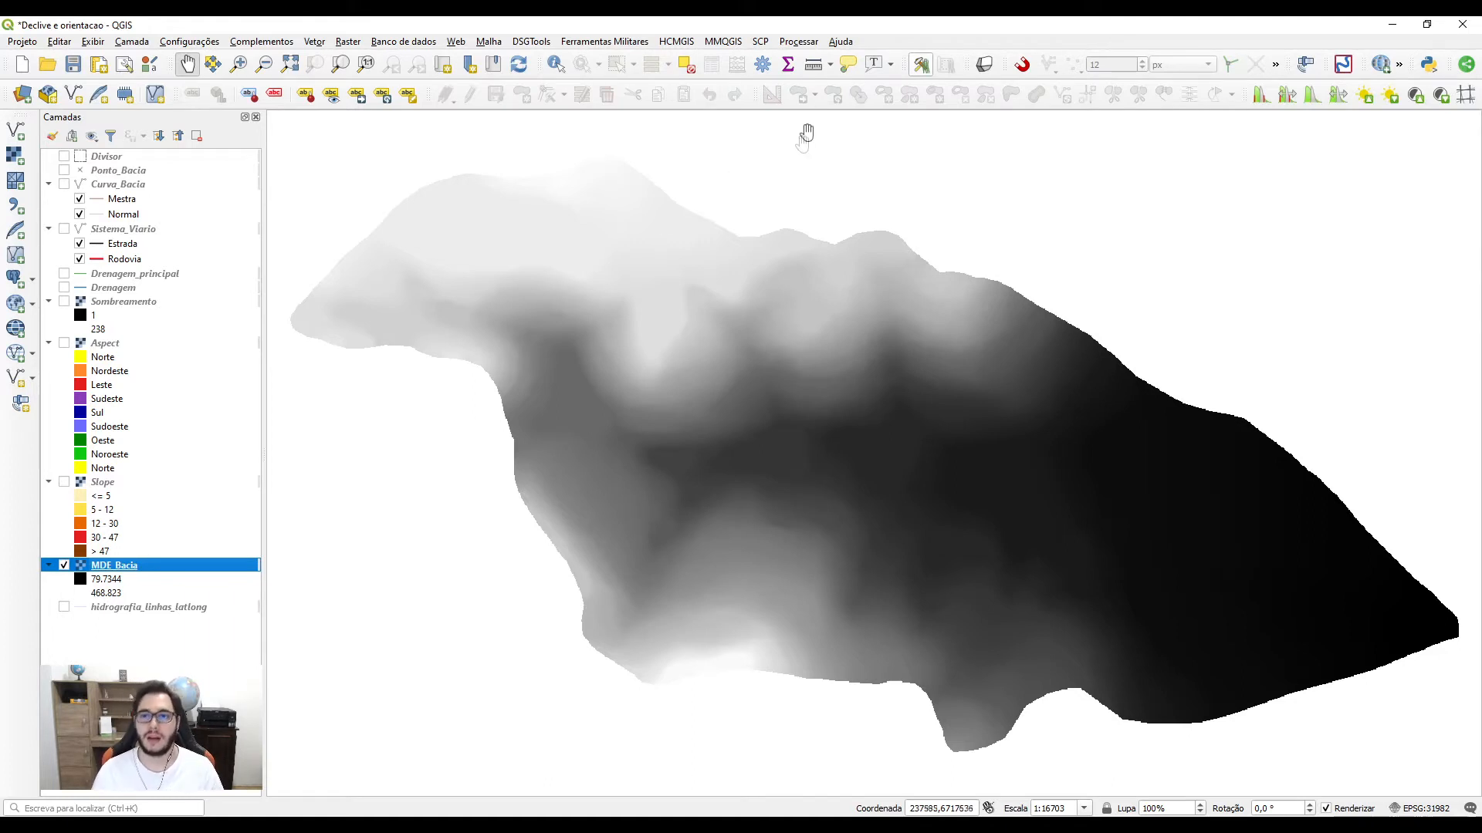
Step: Search the processing tools for recode and open the GRASS raster tool r.recode
click(795, 42)
click(811, 60)
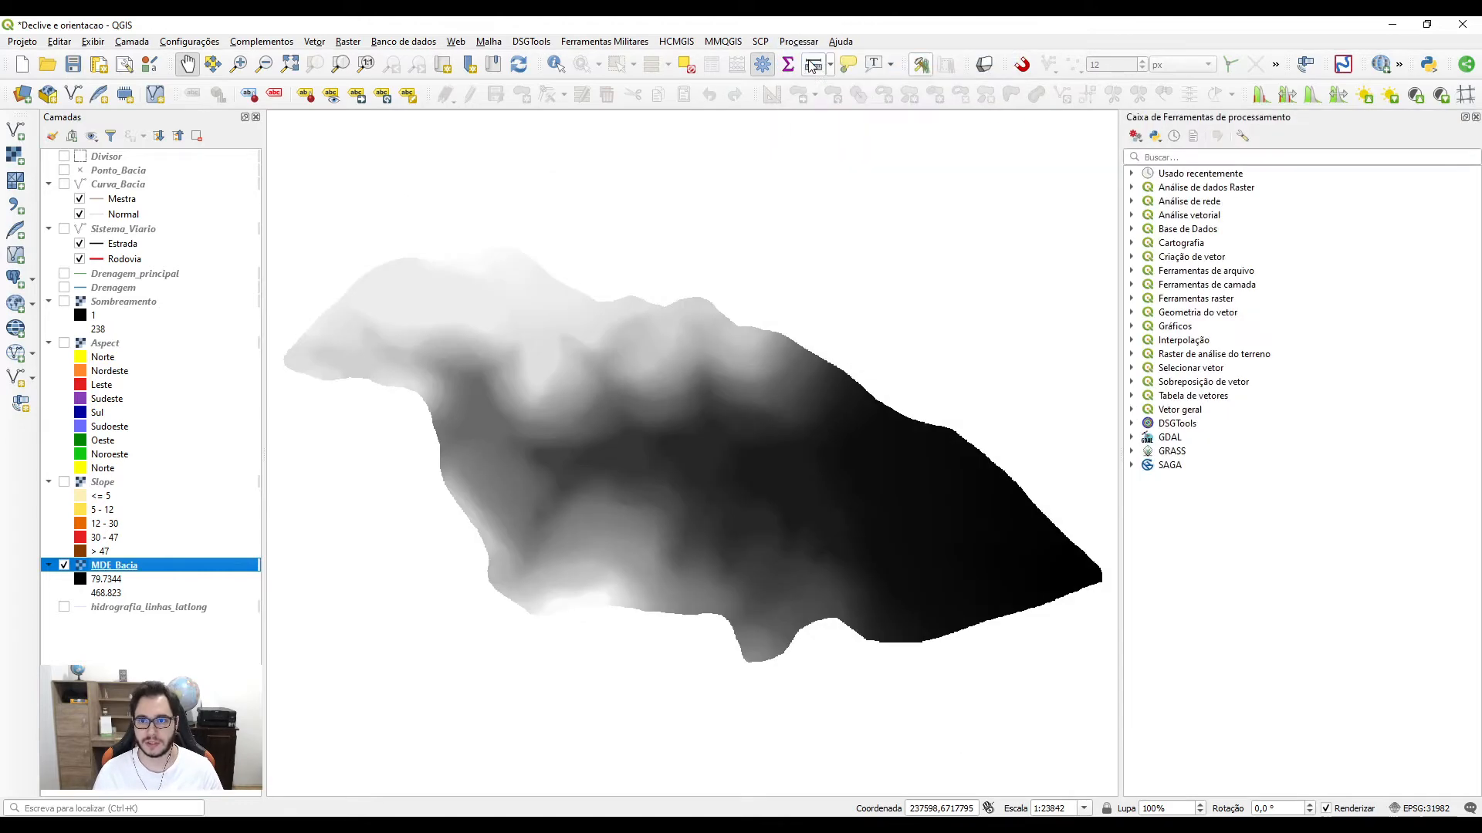
click(1169, 159)
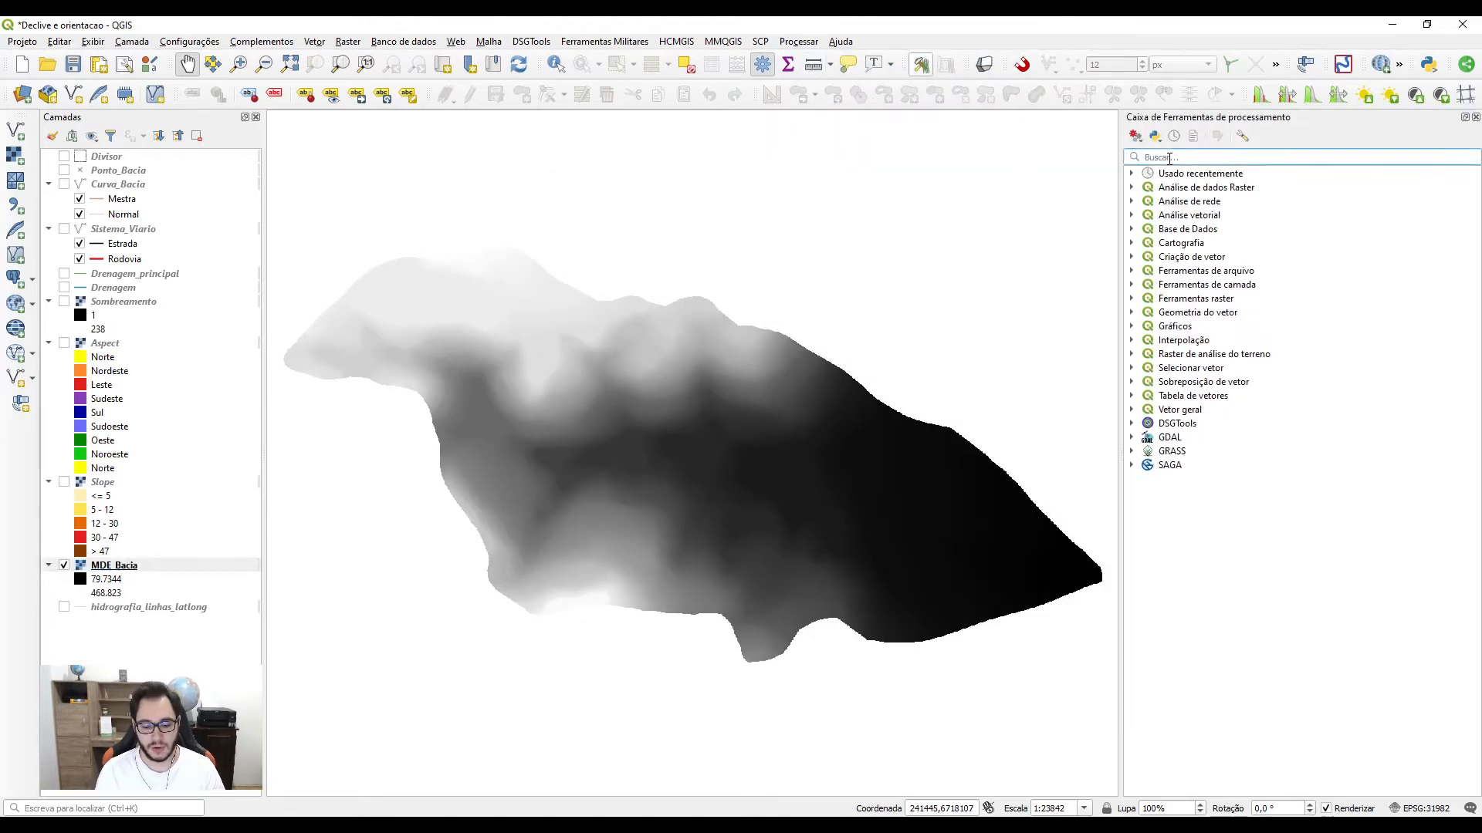
text(re)
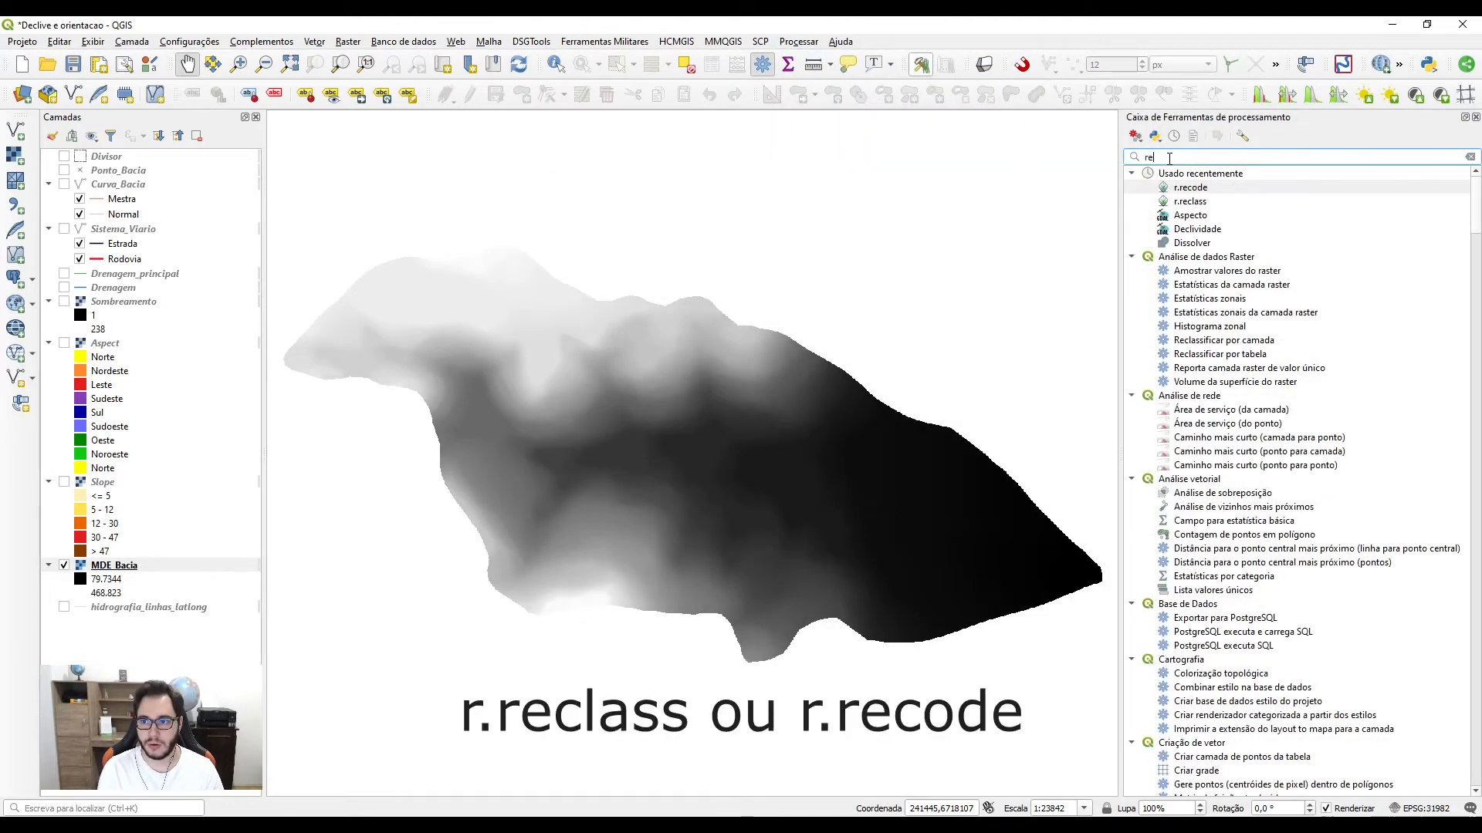
text(code)
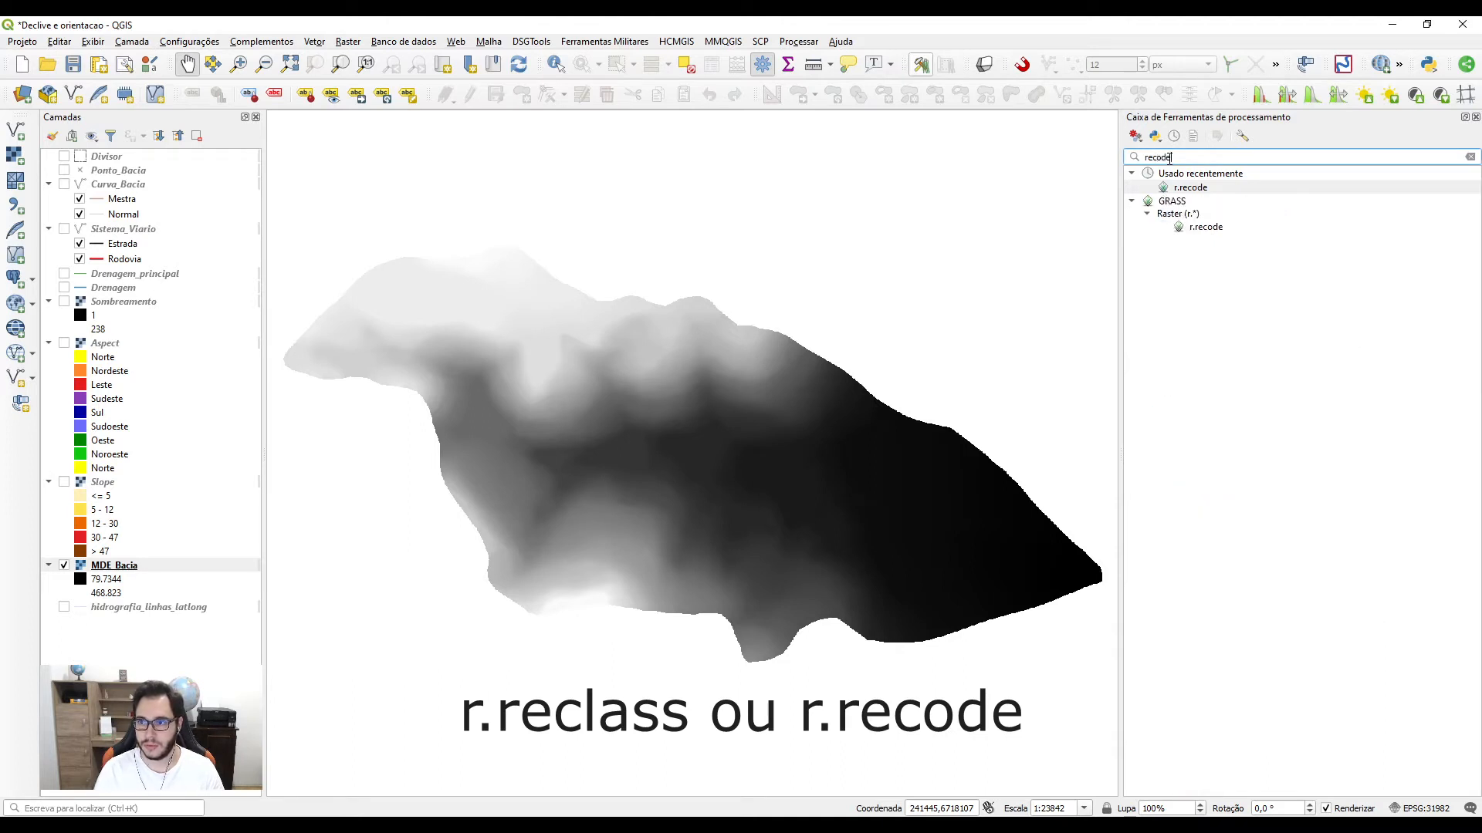
click(1201, 191)
click(1205, 226)
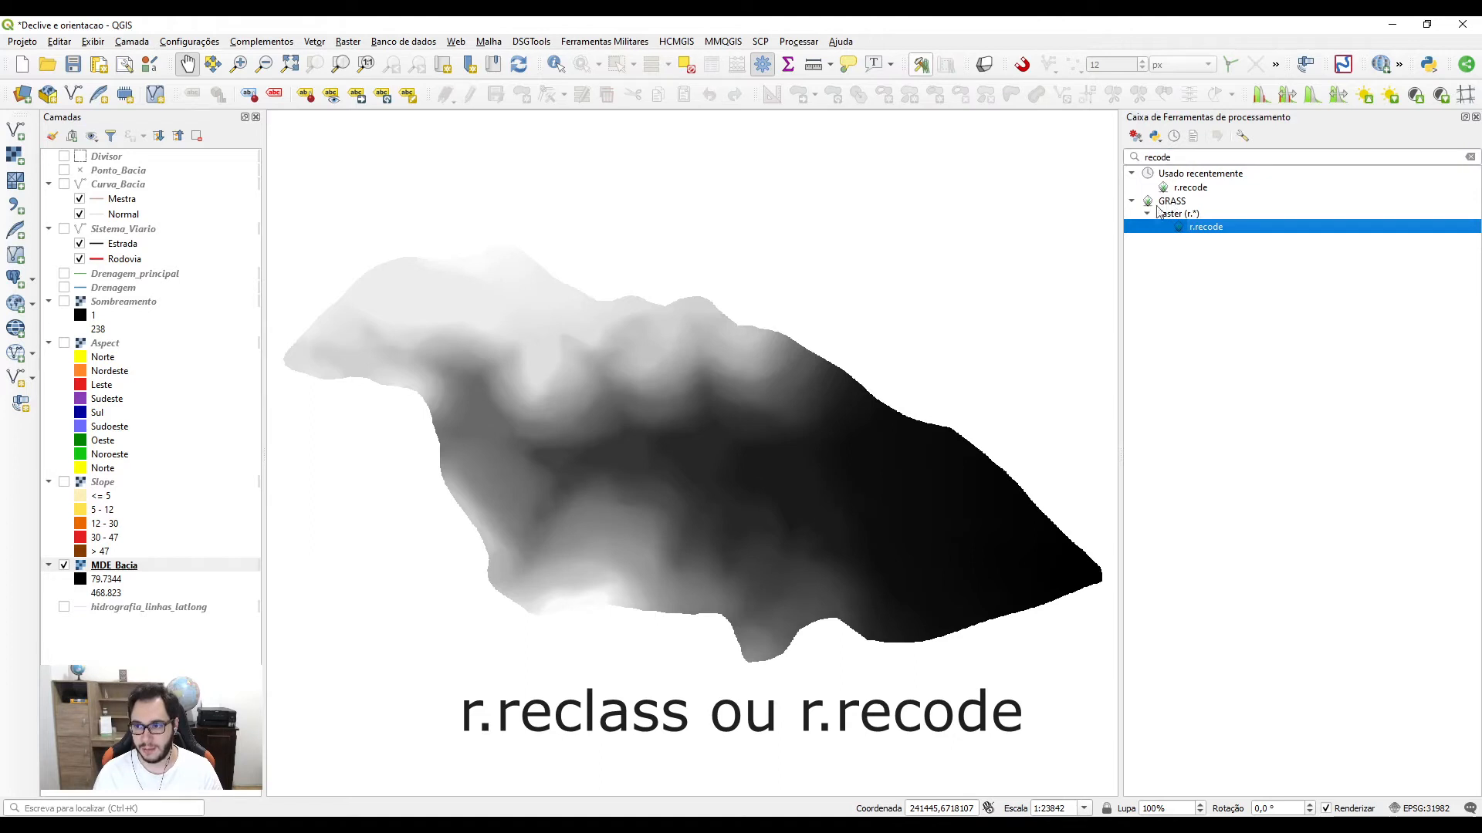
double_click(1206, 227)
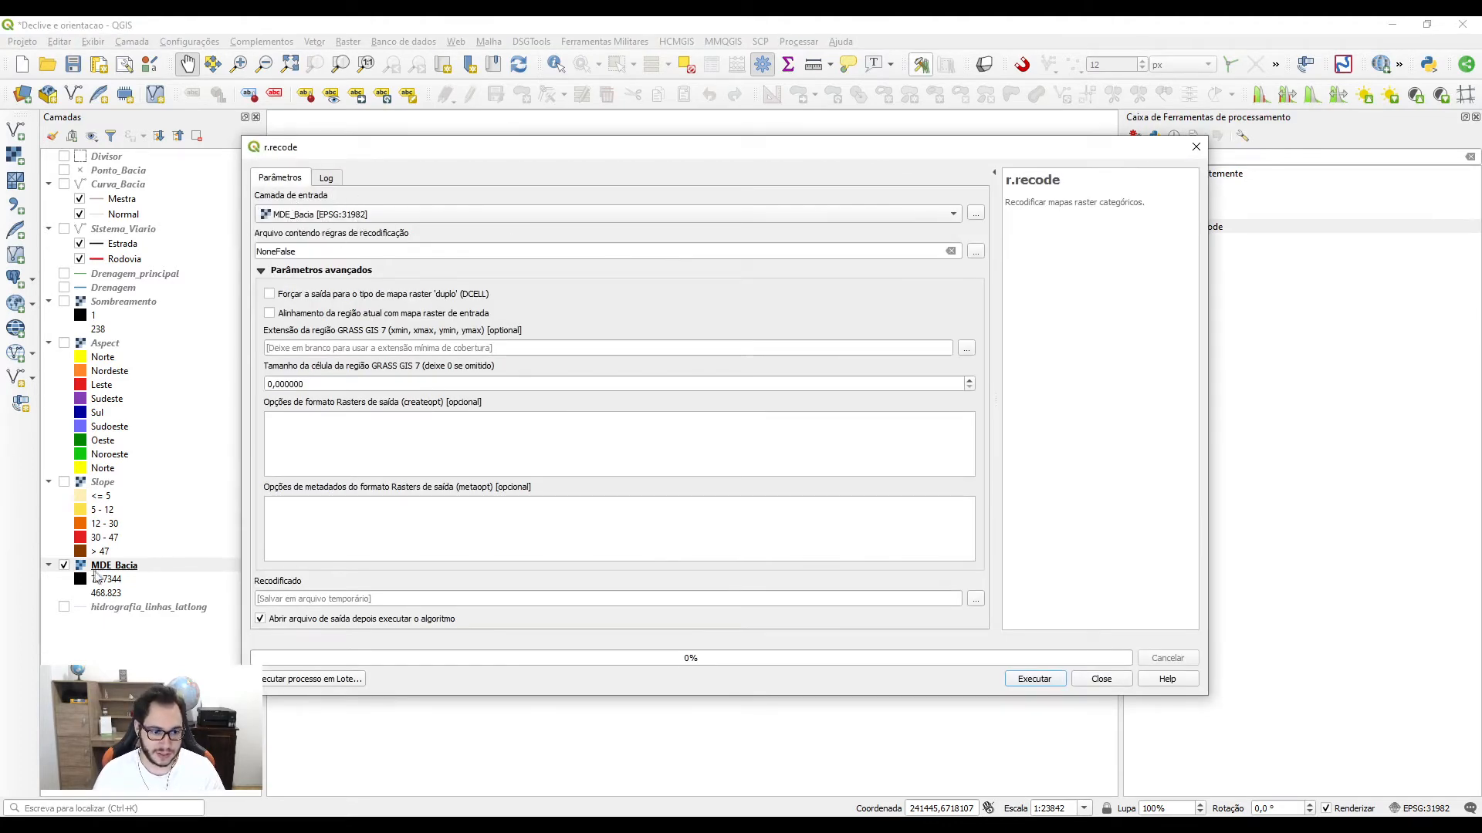
Step: Set criteriomde.txt from C:\Projeto\Terreno as the recoding rules file for MDE_Bacia
drag(299, 252, 274, 253)
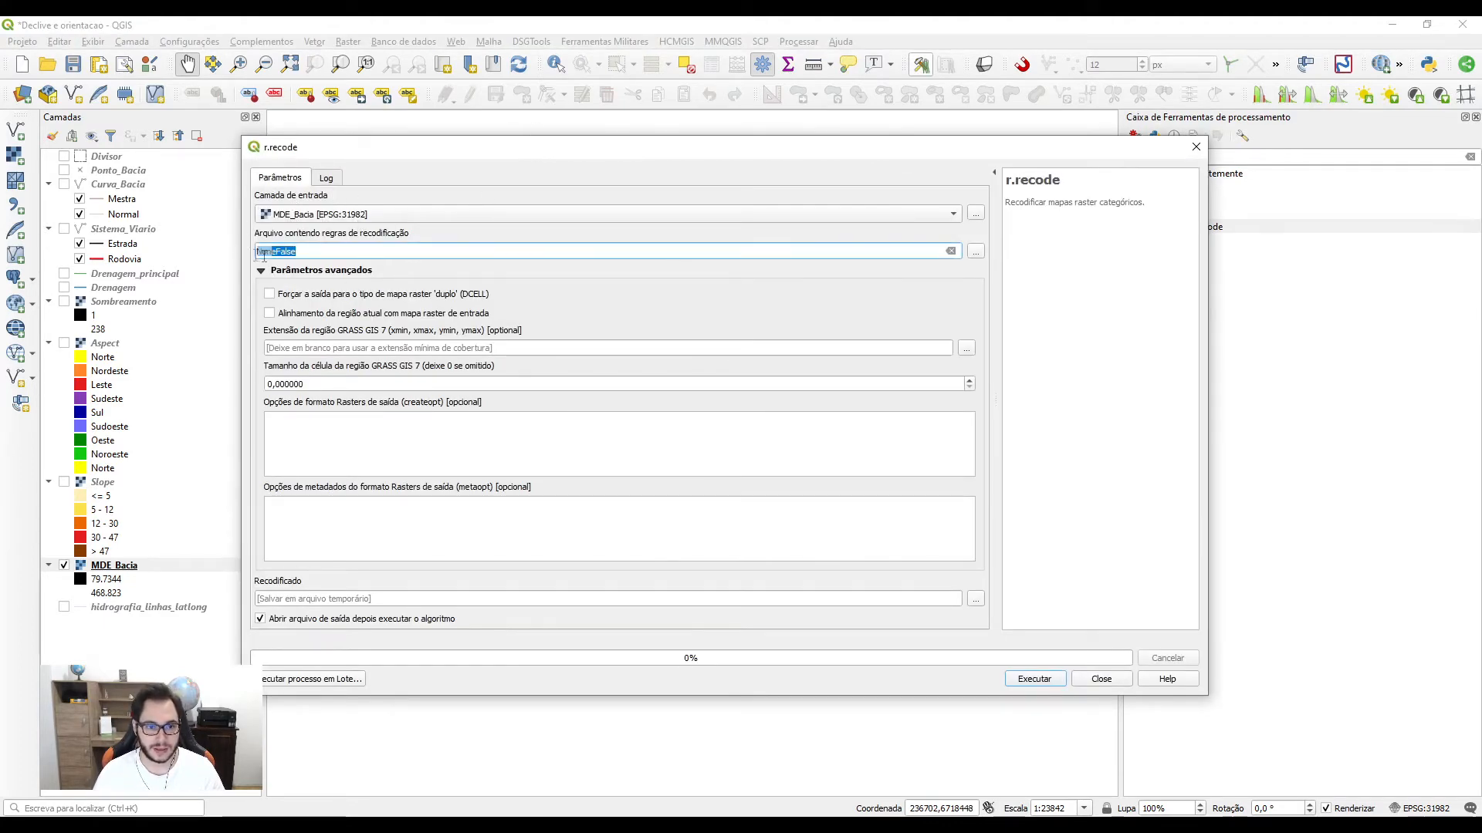
click(976, 251)
scroll(317, 501, down, 2)
click(320, 482)
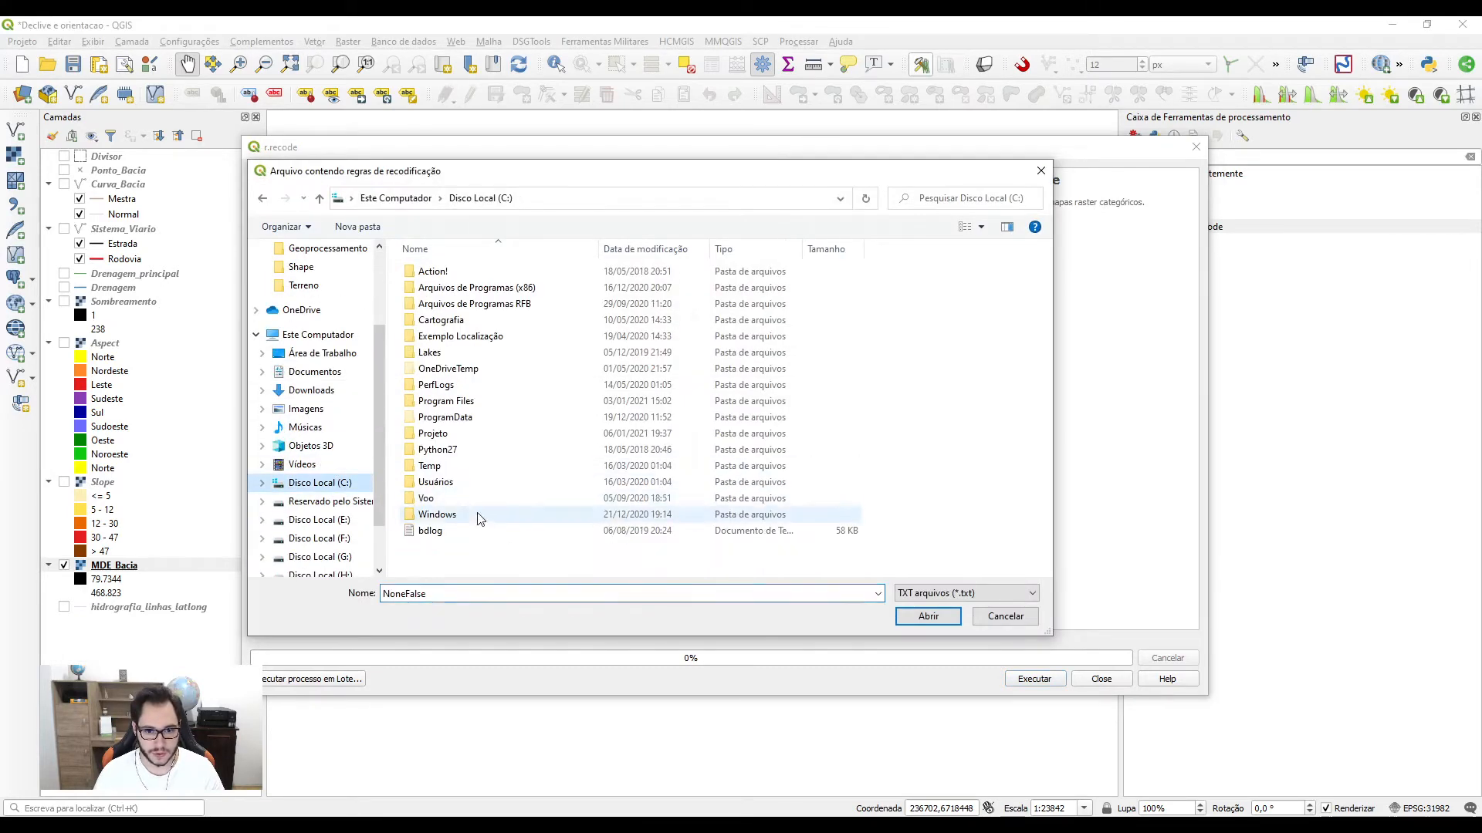
double_click(446, 436)
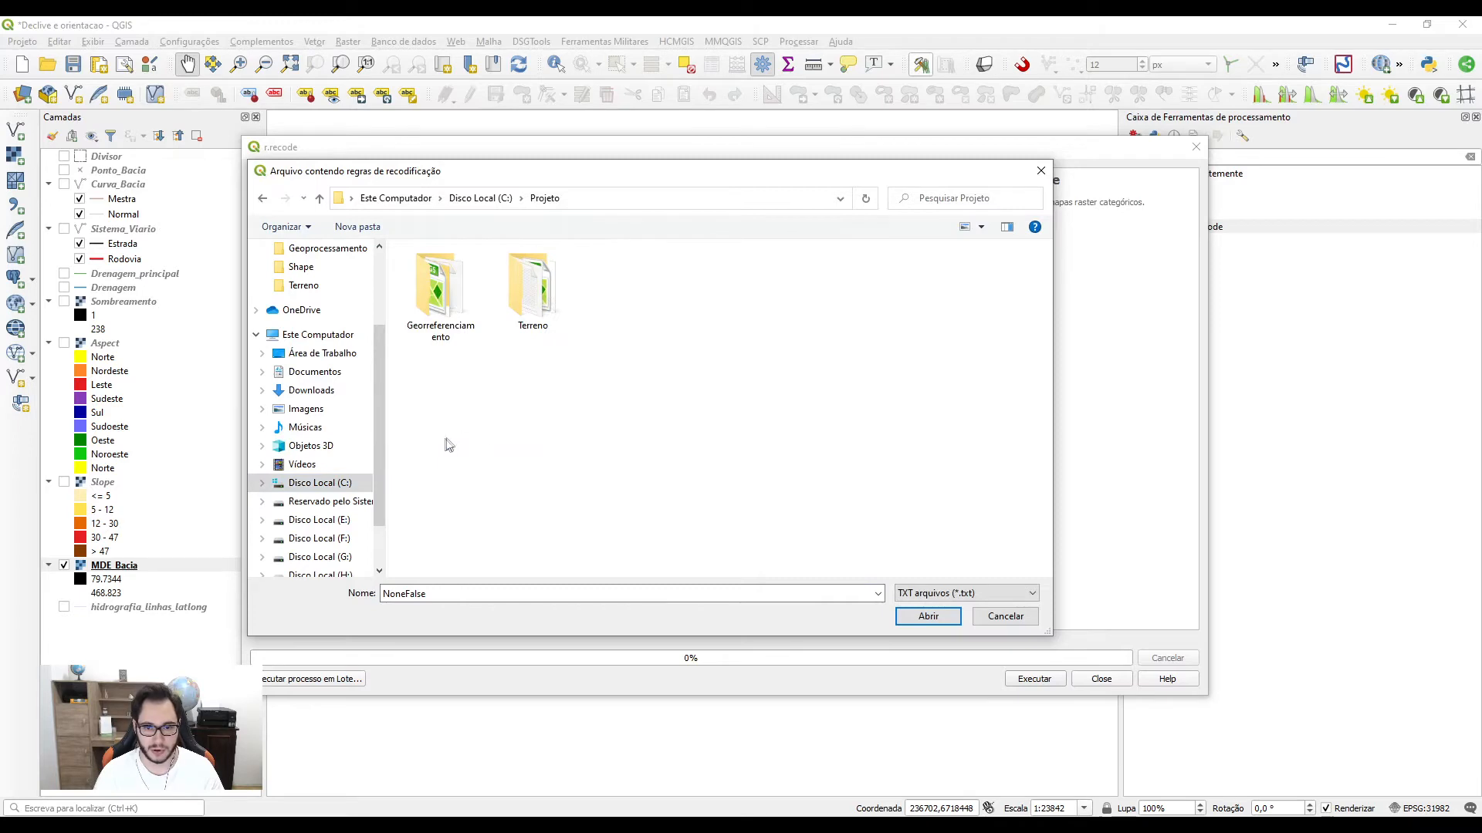
double_click(545, 307)
click(424, 297)
click(928, 616)
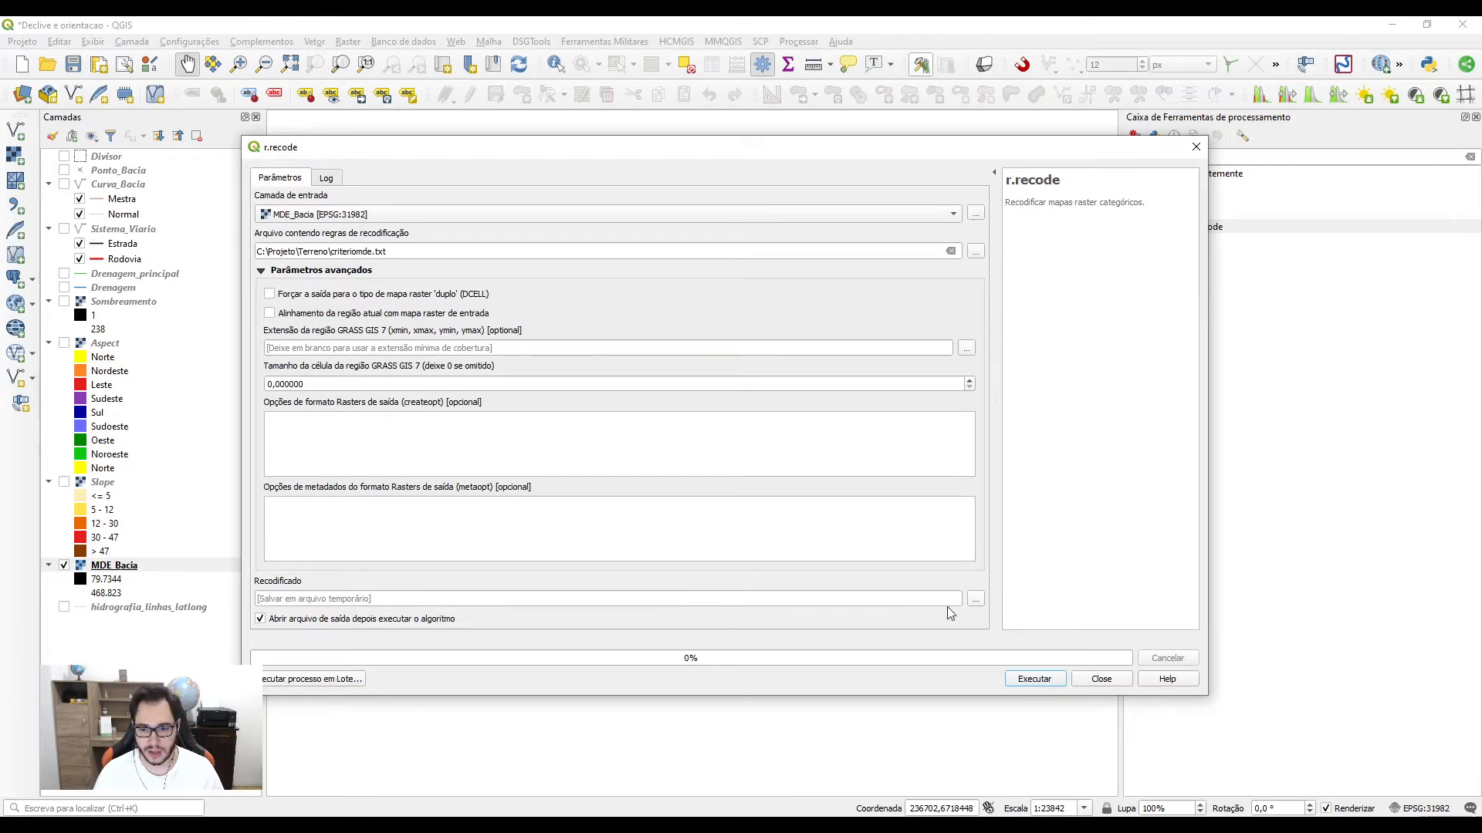
Step: Set the recoded output to MDE_Bac_Reclass.tif in C:\Projeto\Terreno, run r.recode, and close the tool and the toolbox
click(977, 602)
click(1033, 622)
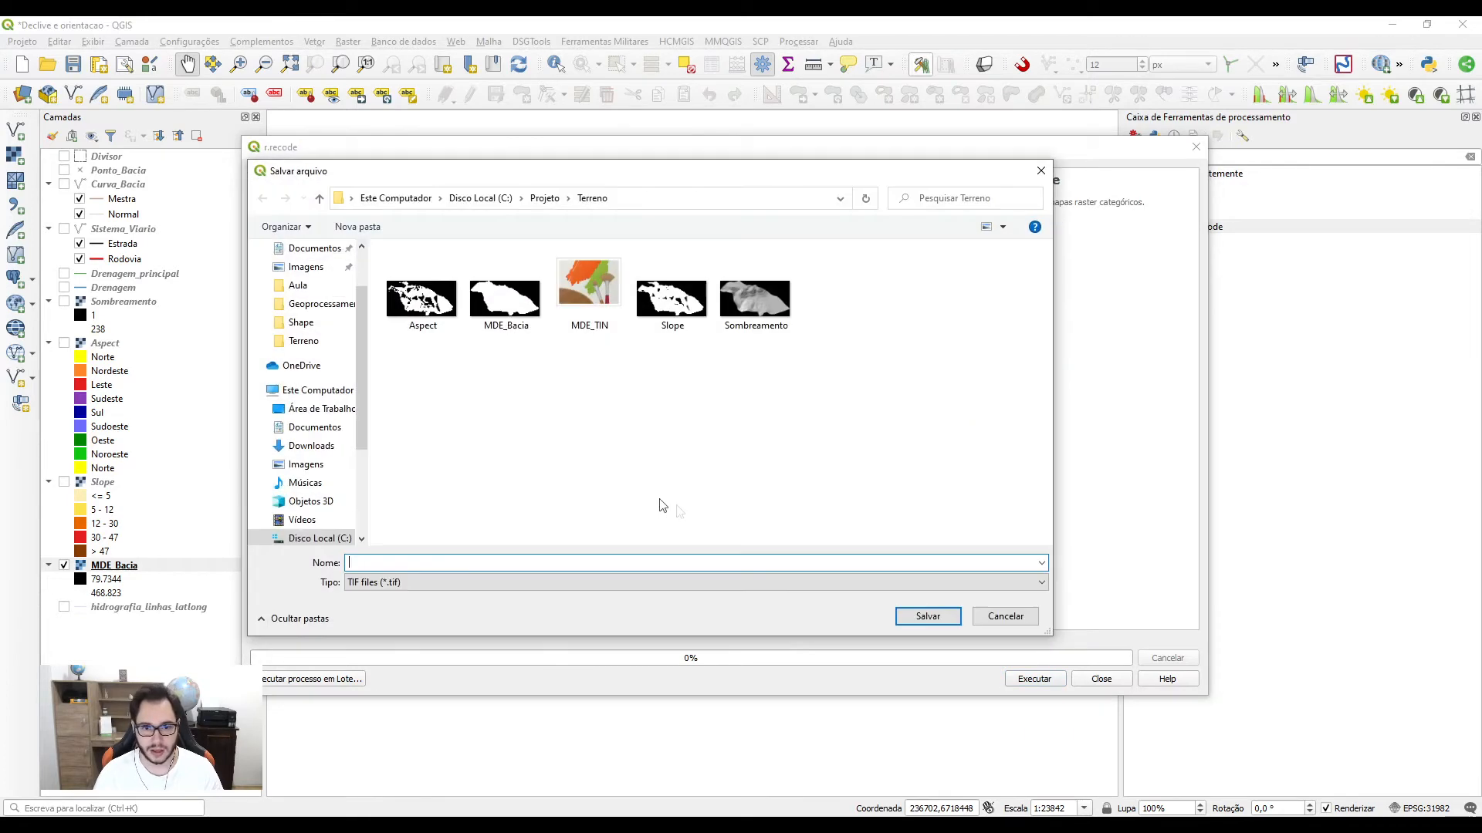
text(MD)
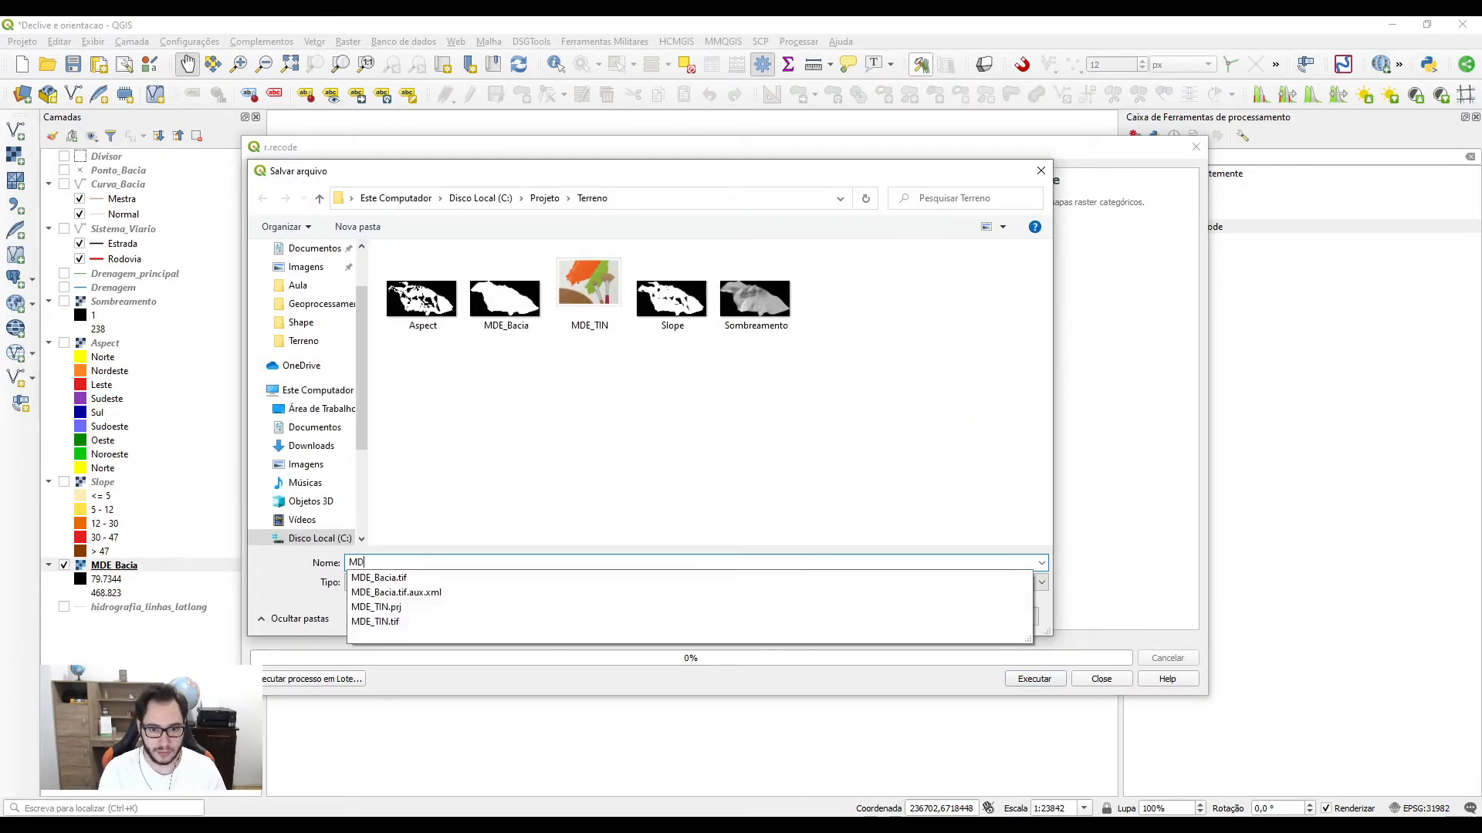
text(E_Ba)
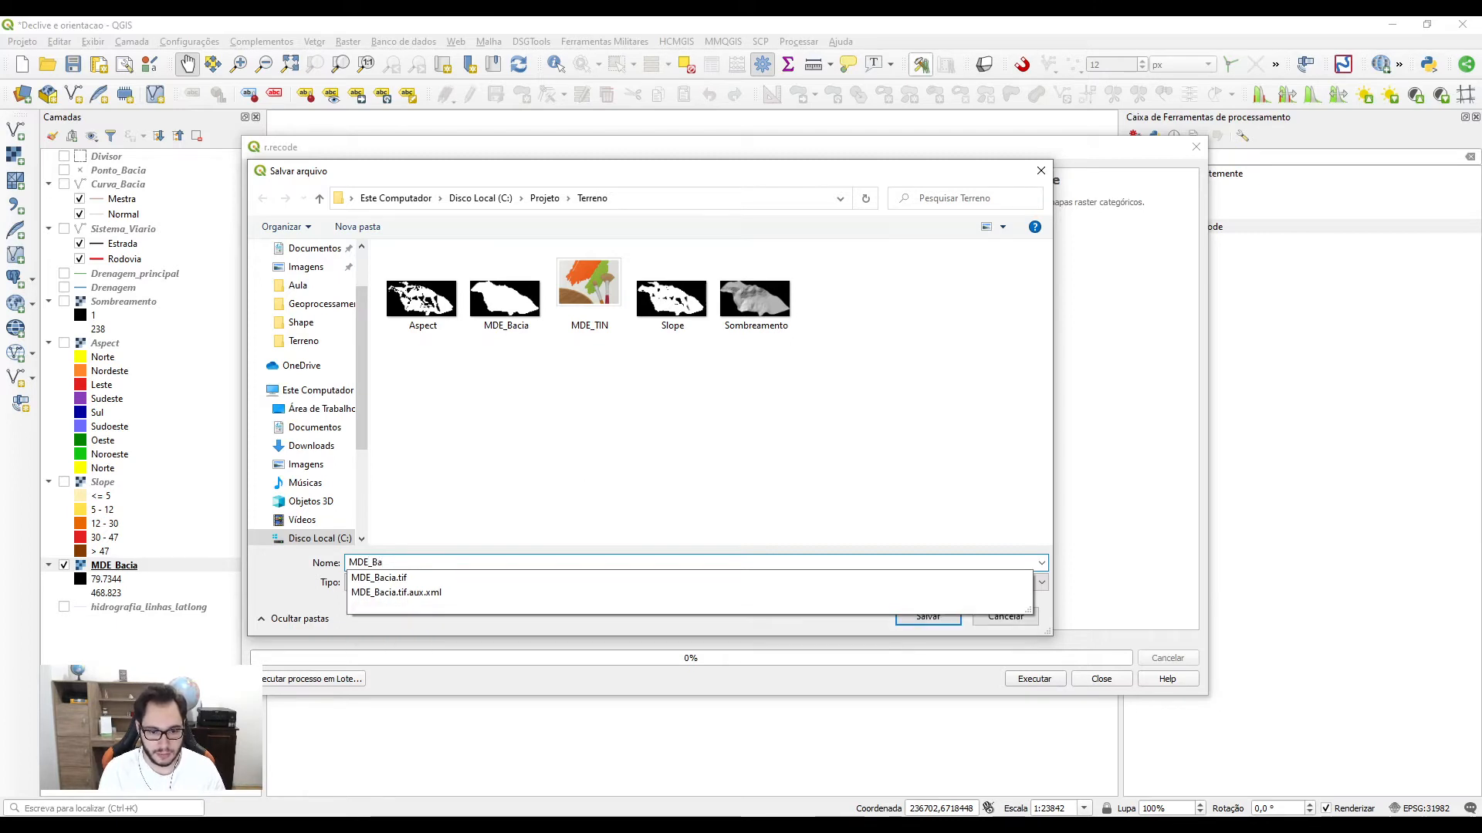
text(cc_Reclass)
key(Return)
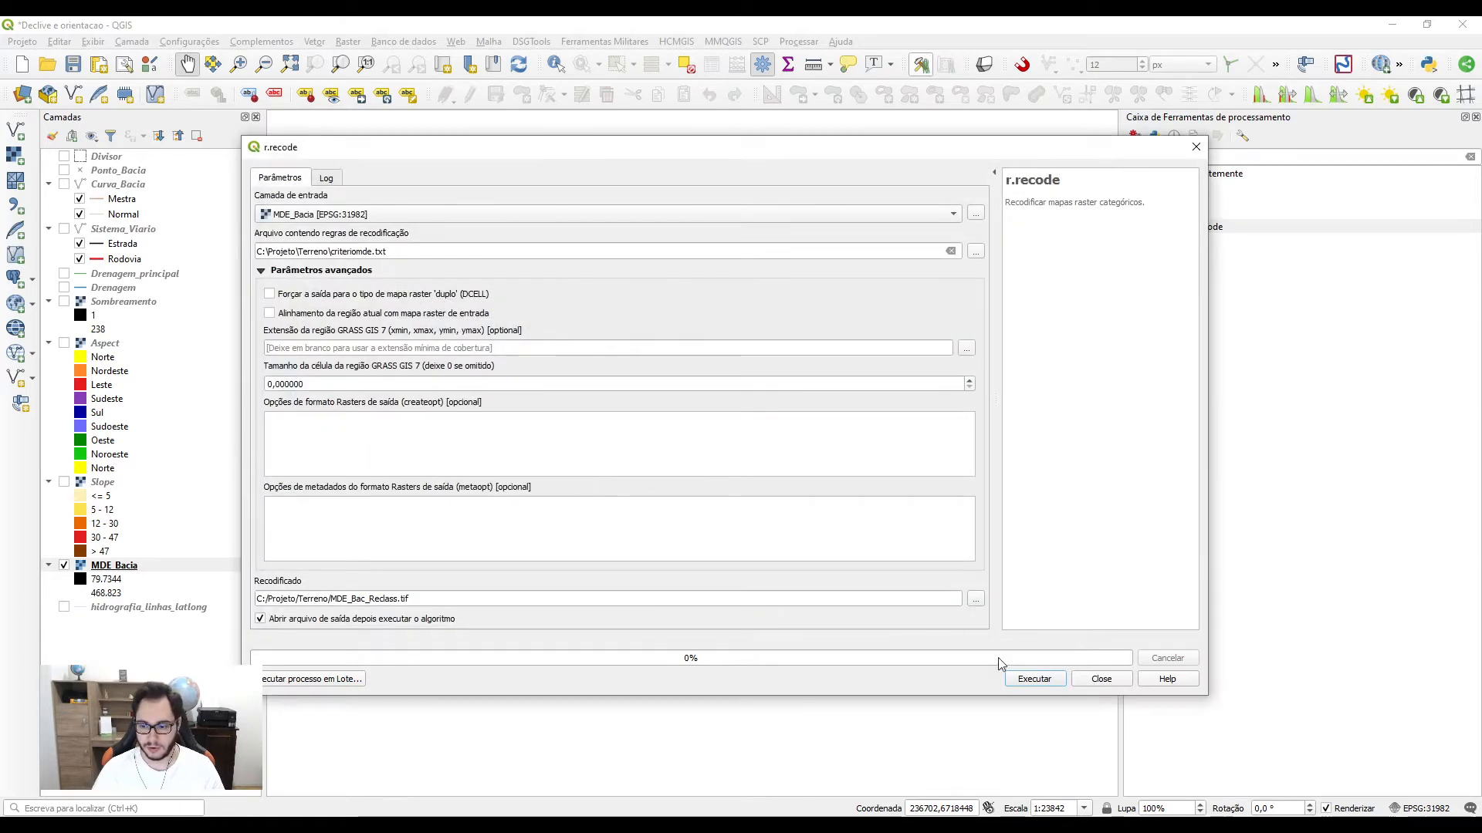
click(1024, 683)
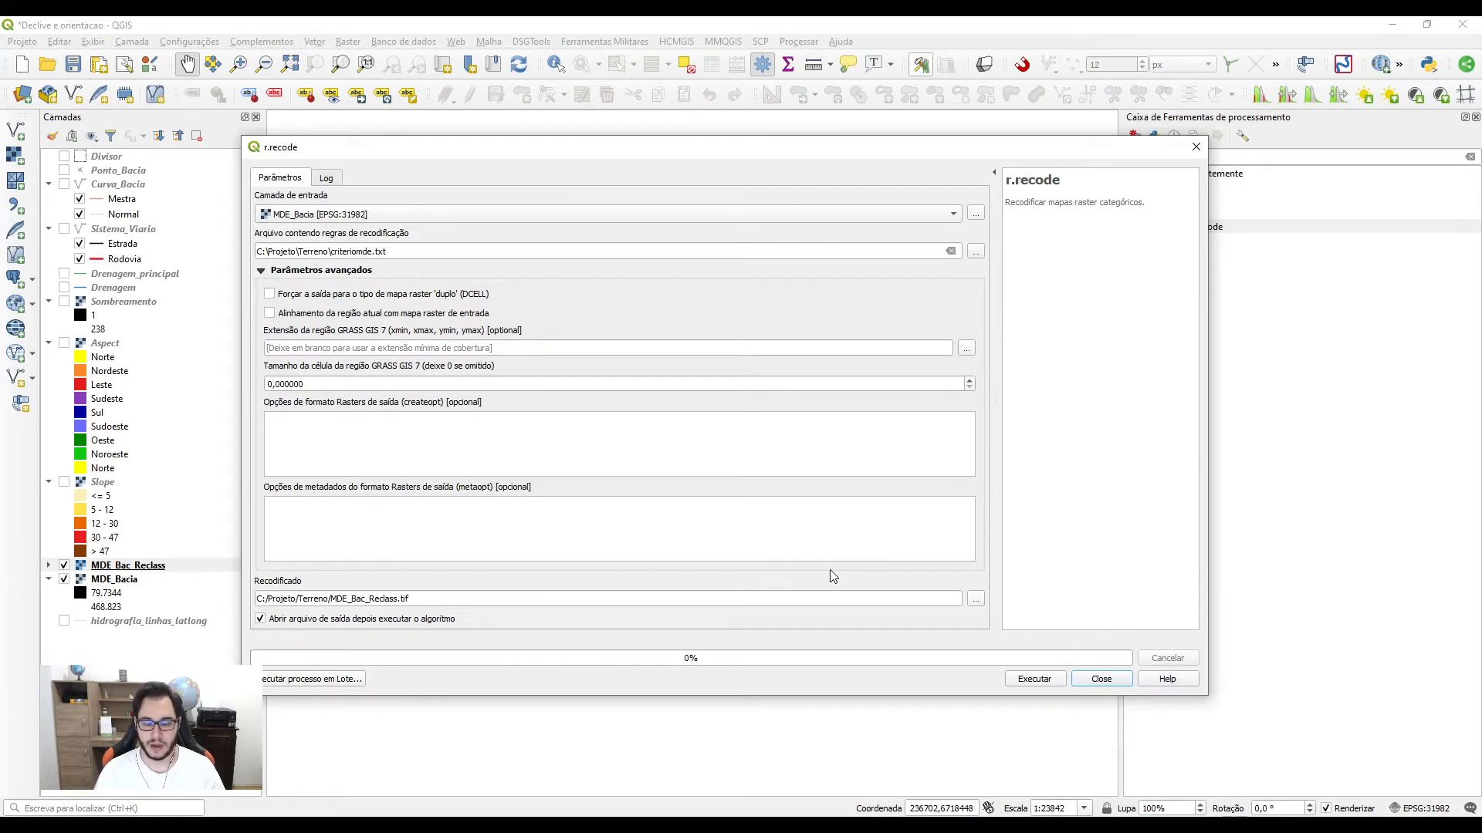
click(1097, 678)
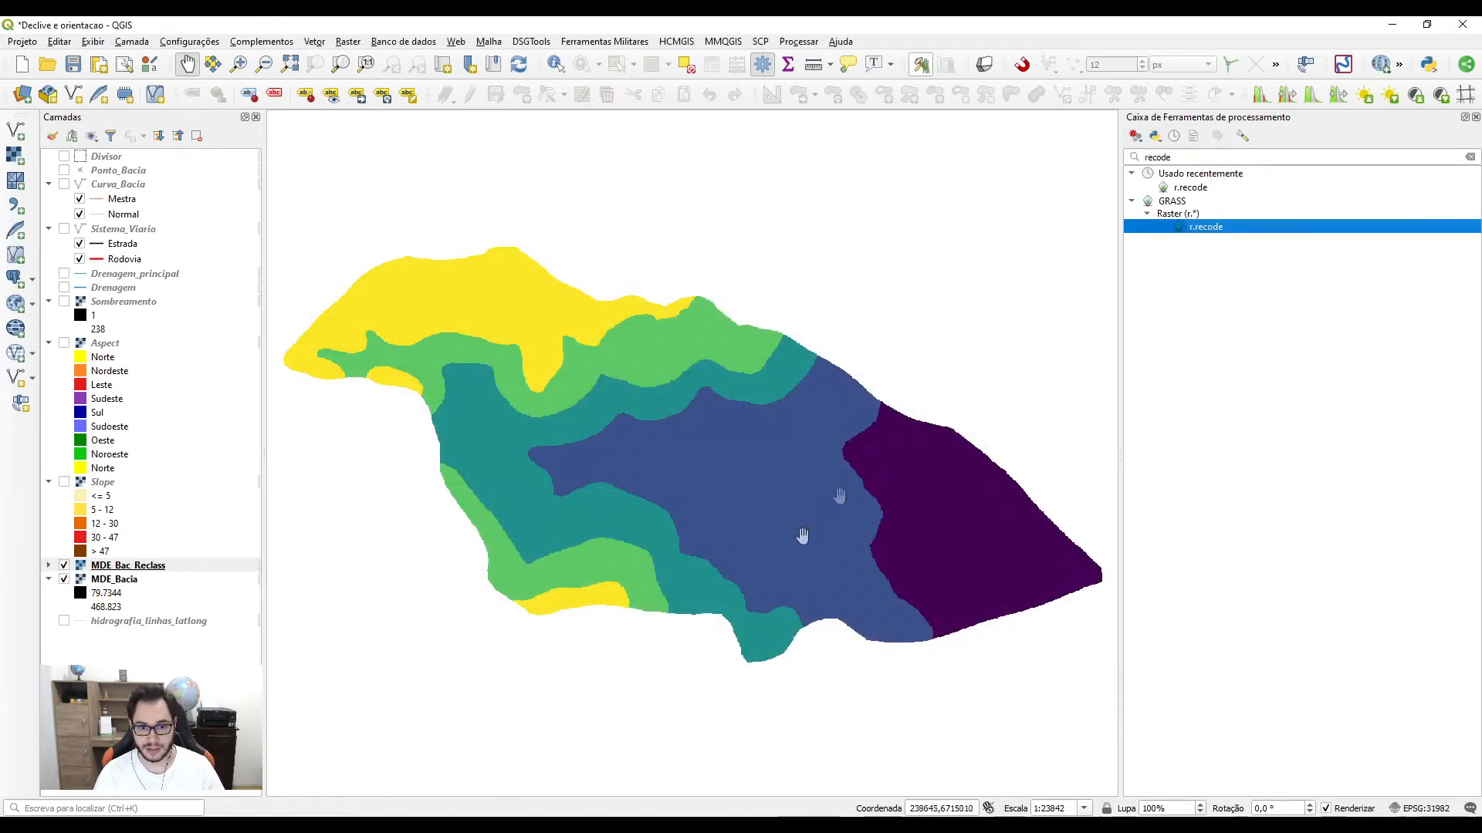
click(1475, 116)
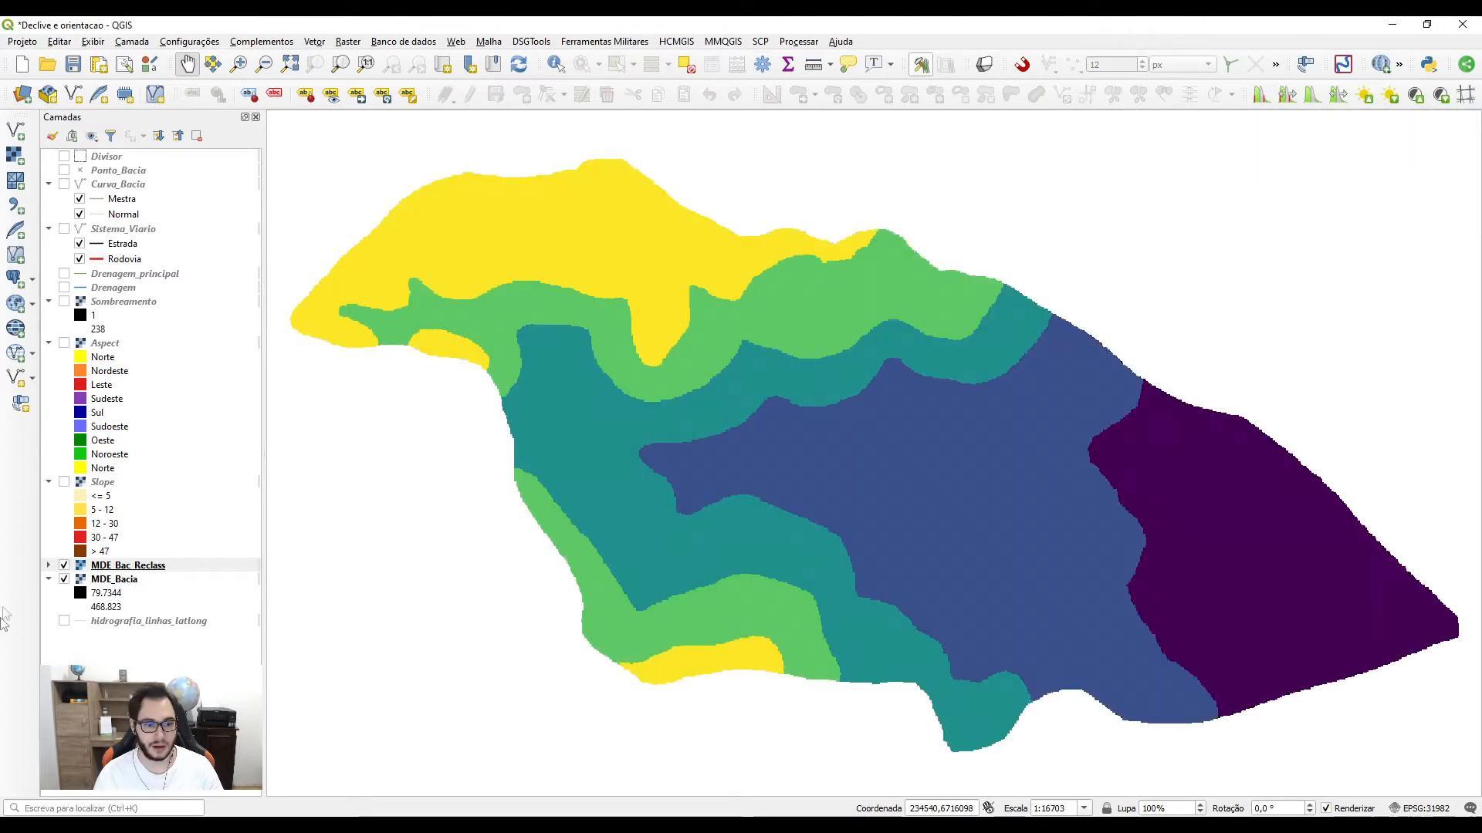
Step: Check the MDE_Bac_Reclass legend, activate the Identify tool, and hide MDE_Bacia so only the reclassified raster is displayed
click(49, 565)
scroll(106, 505, down, 3)
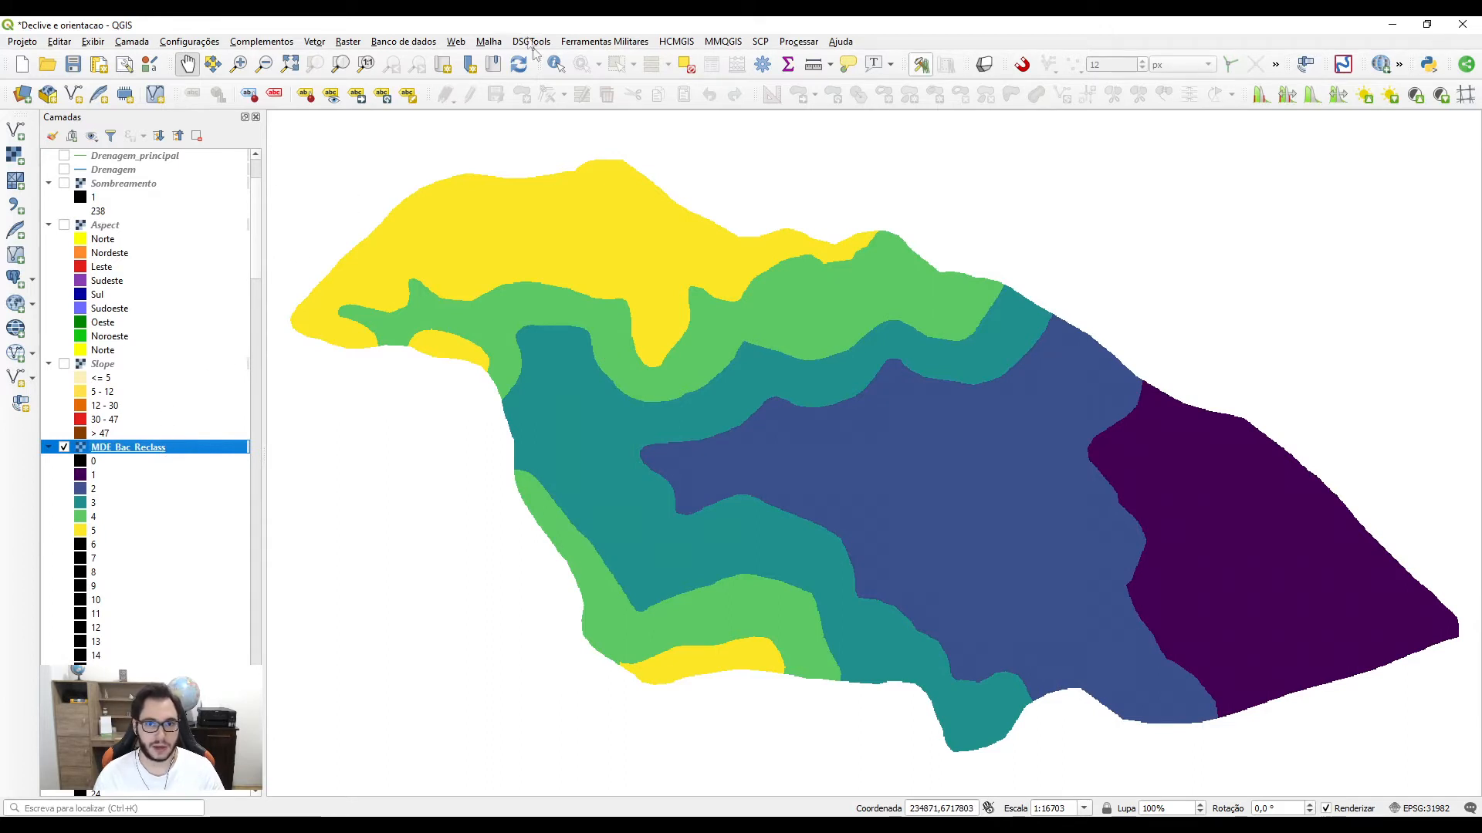
click(557, 69)
scroll(159, 479, down, 14)
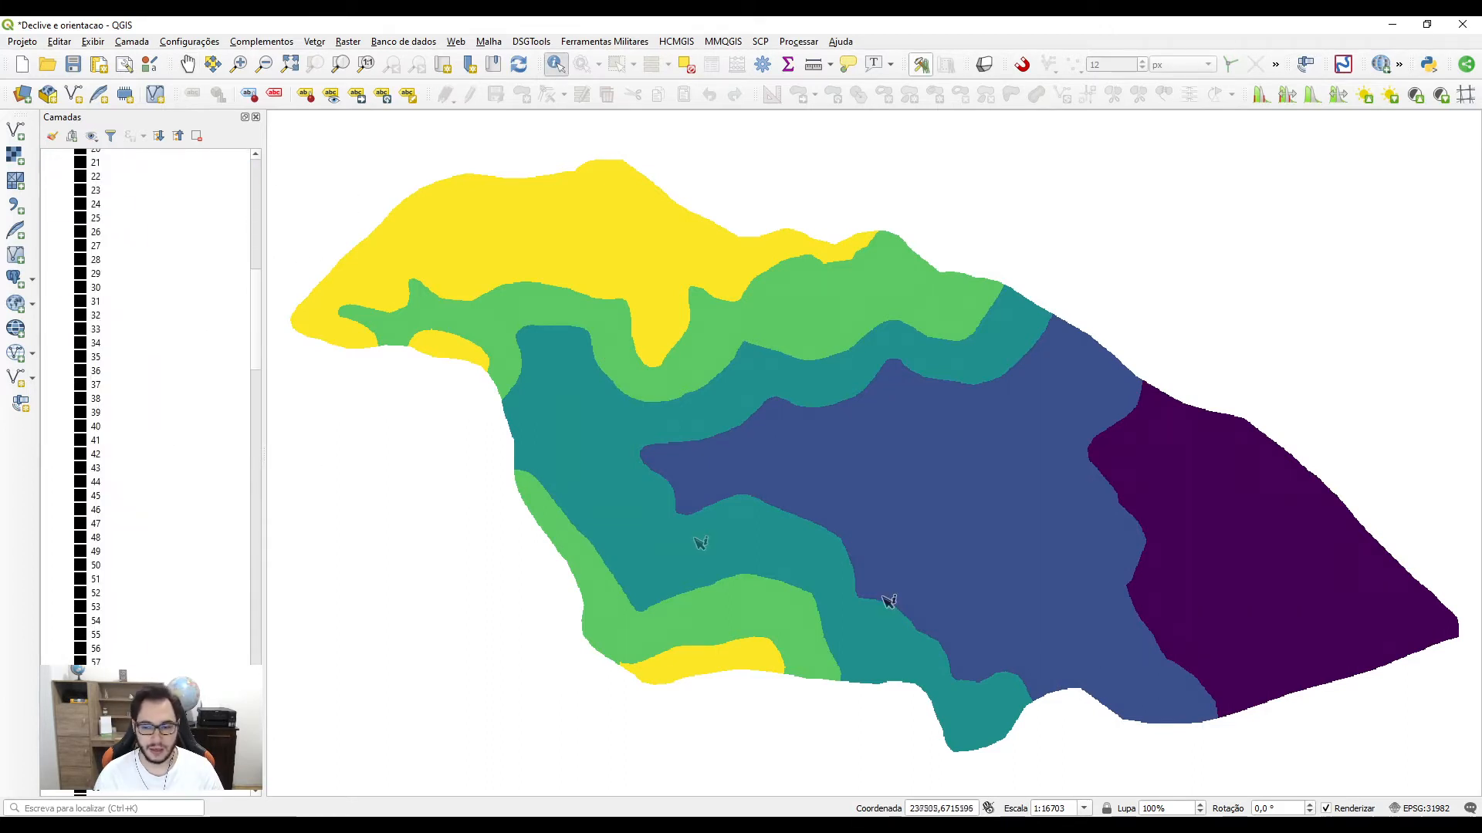
click(1200, 558)
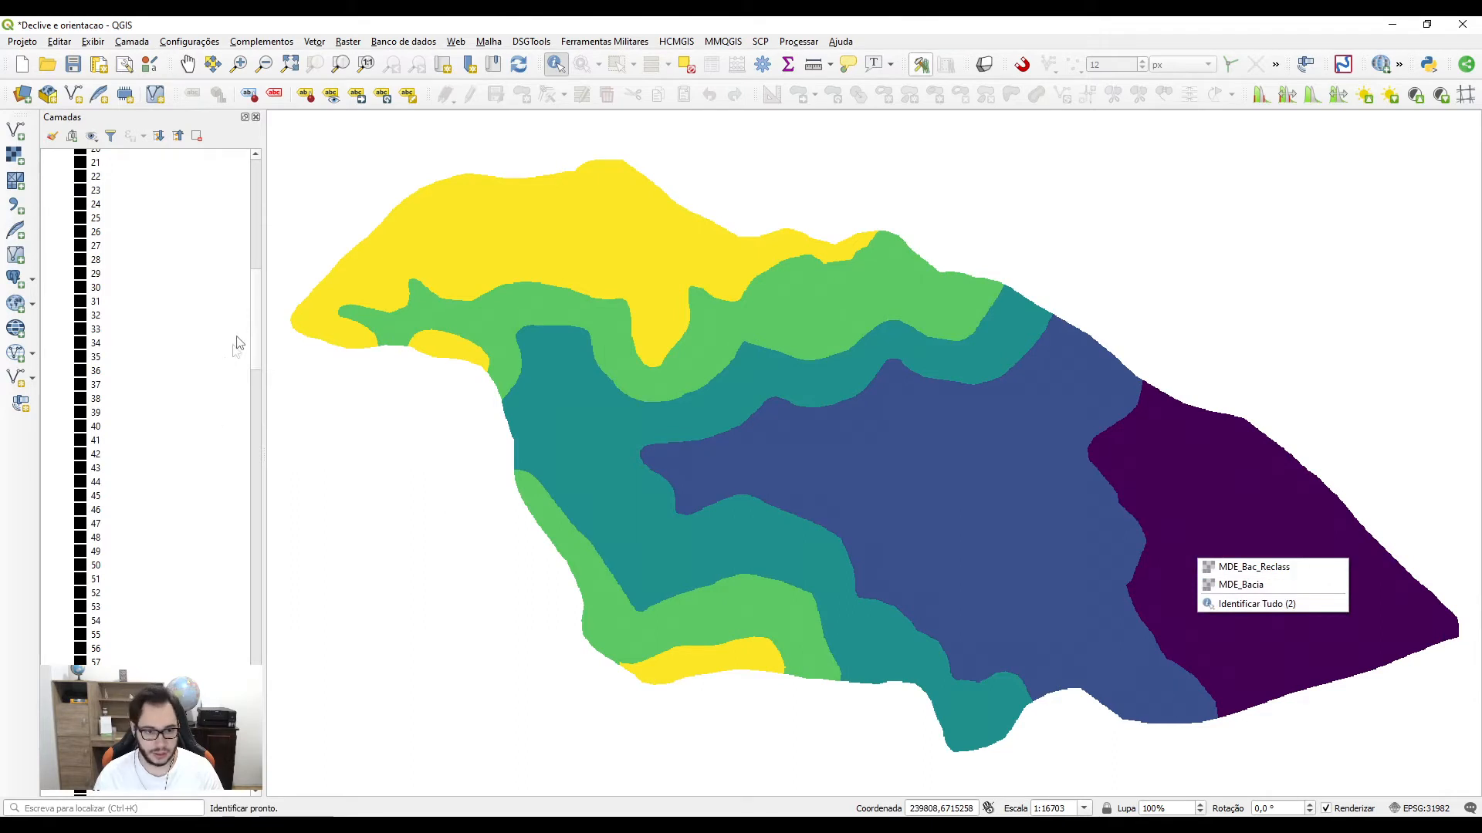
click(203, 337)
scroll(154, 371, up, 12)
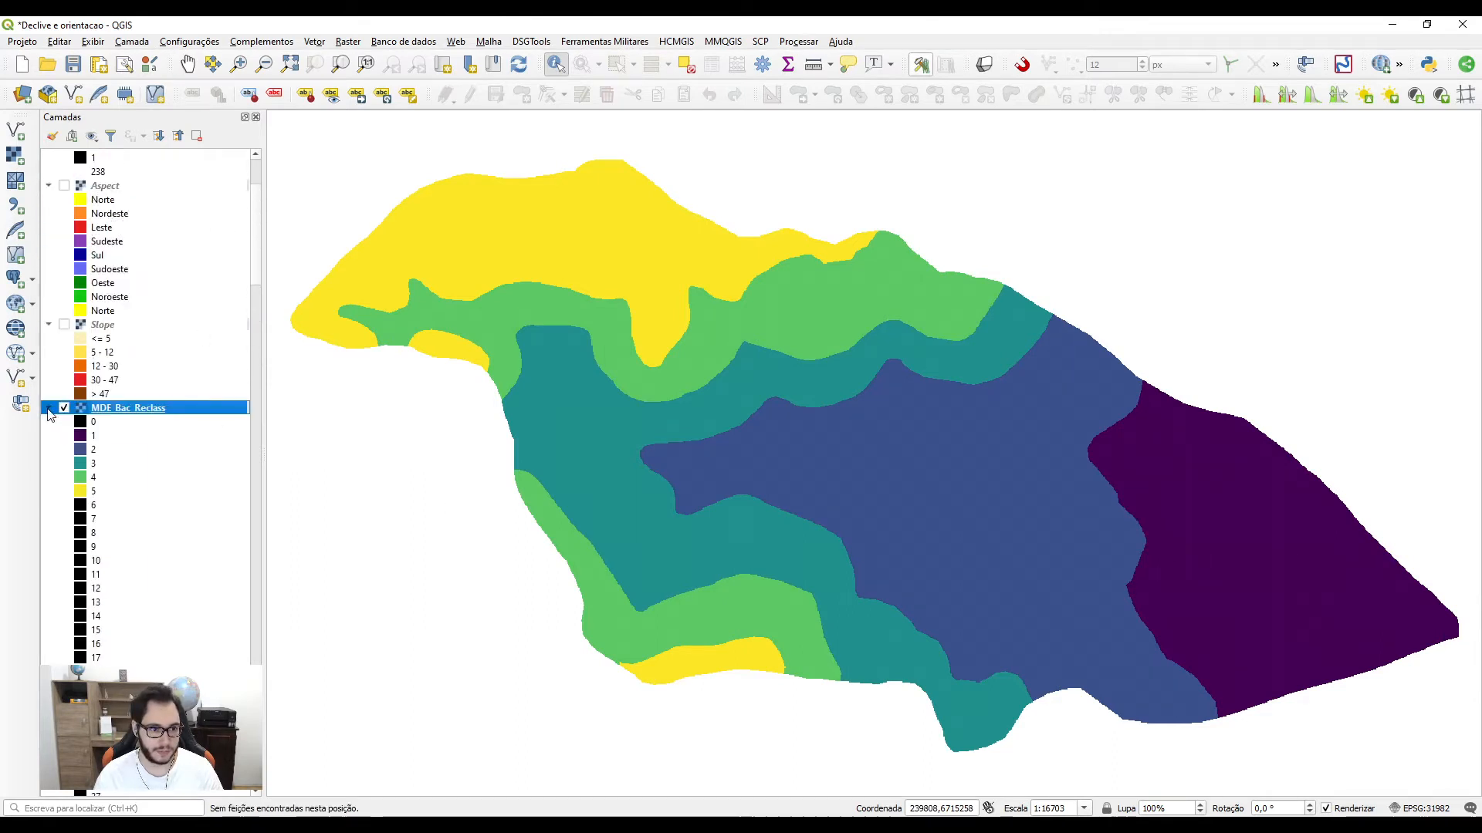
click(48, 405)
click(64, 581)
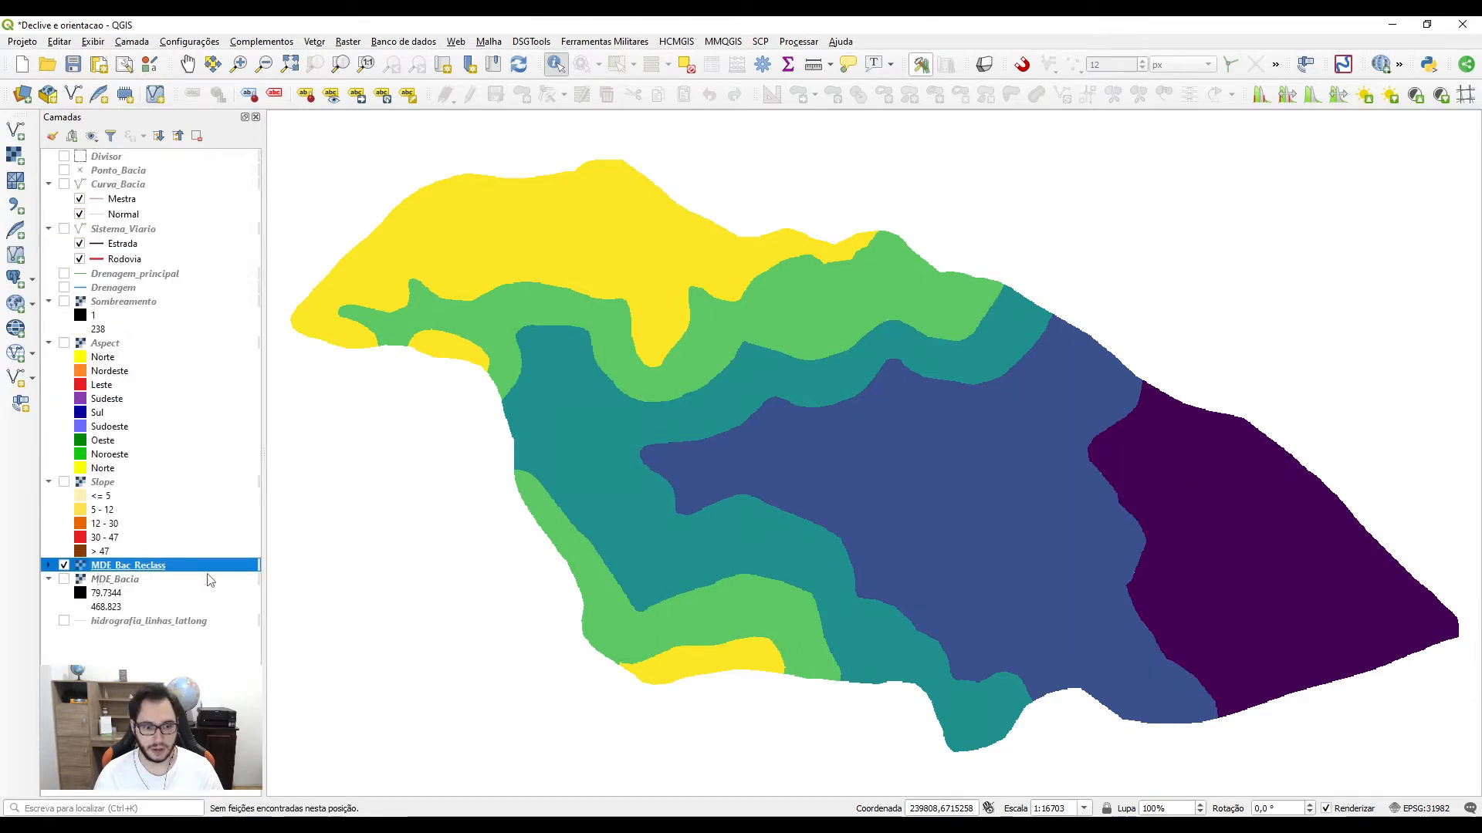
Step: Identify the raster values in the purple, blue, teal and yellow zones of MDE_Bac_Reclass, and close the results
click(1182, 554)
scroll(996, 563, up, 1)
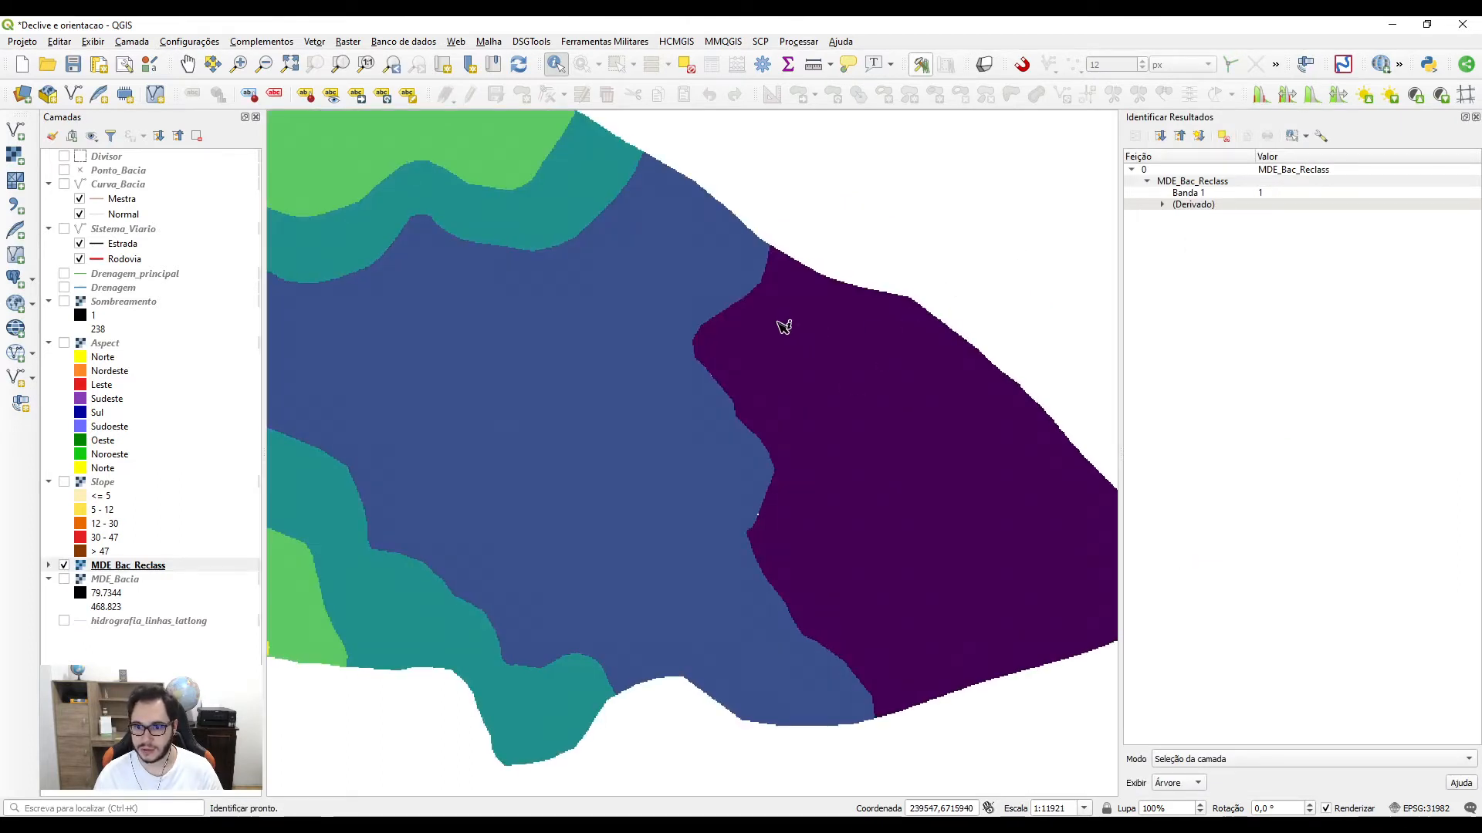
click(799, 433)
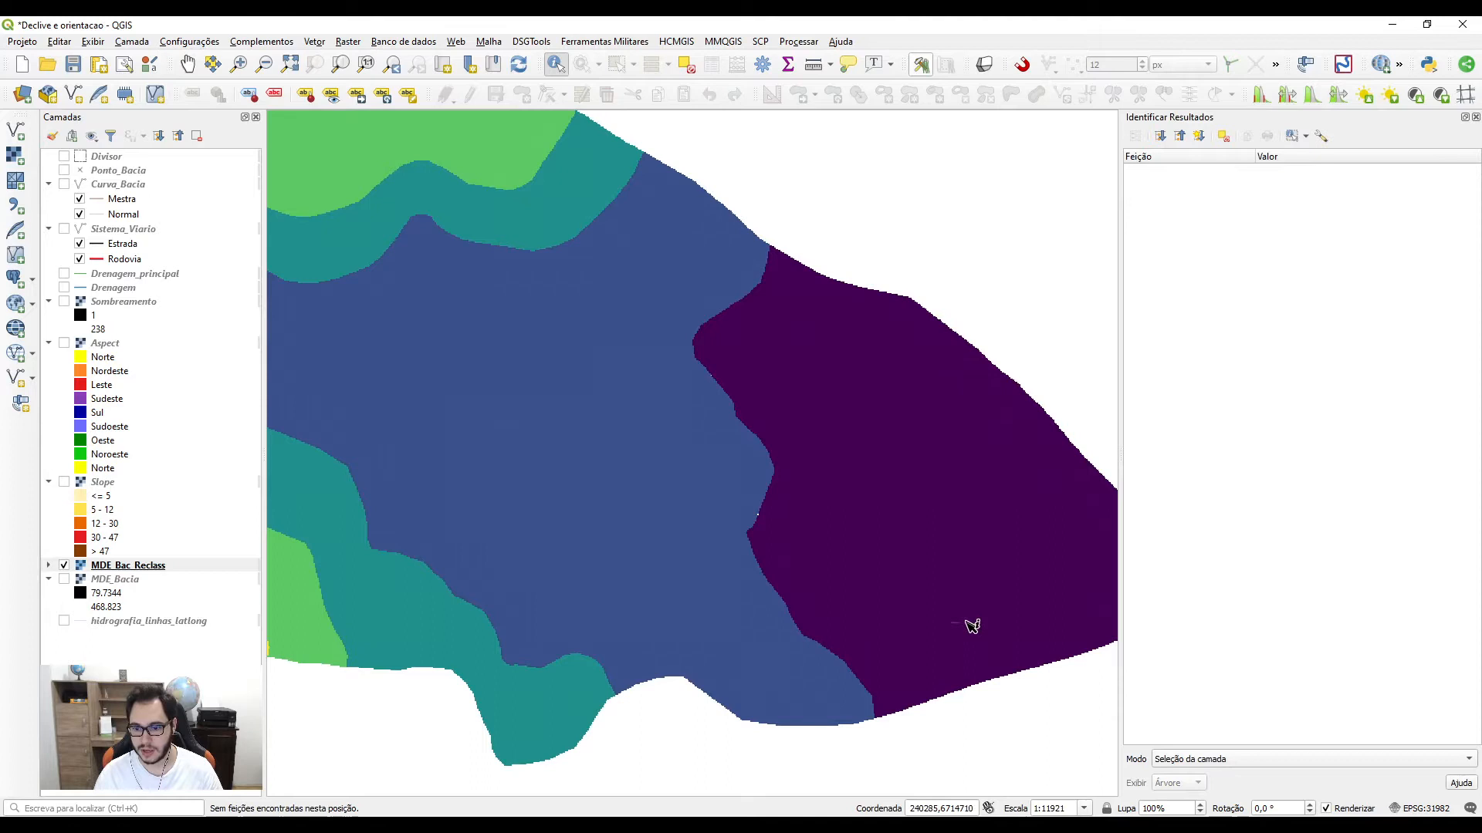
click(1035, 602)
click(510, 362)
drag(426, 359, 877, 605)
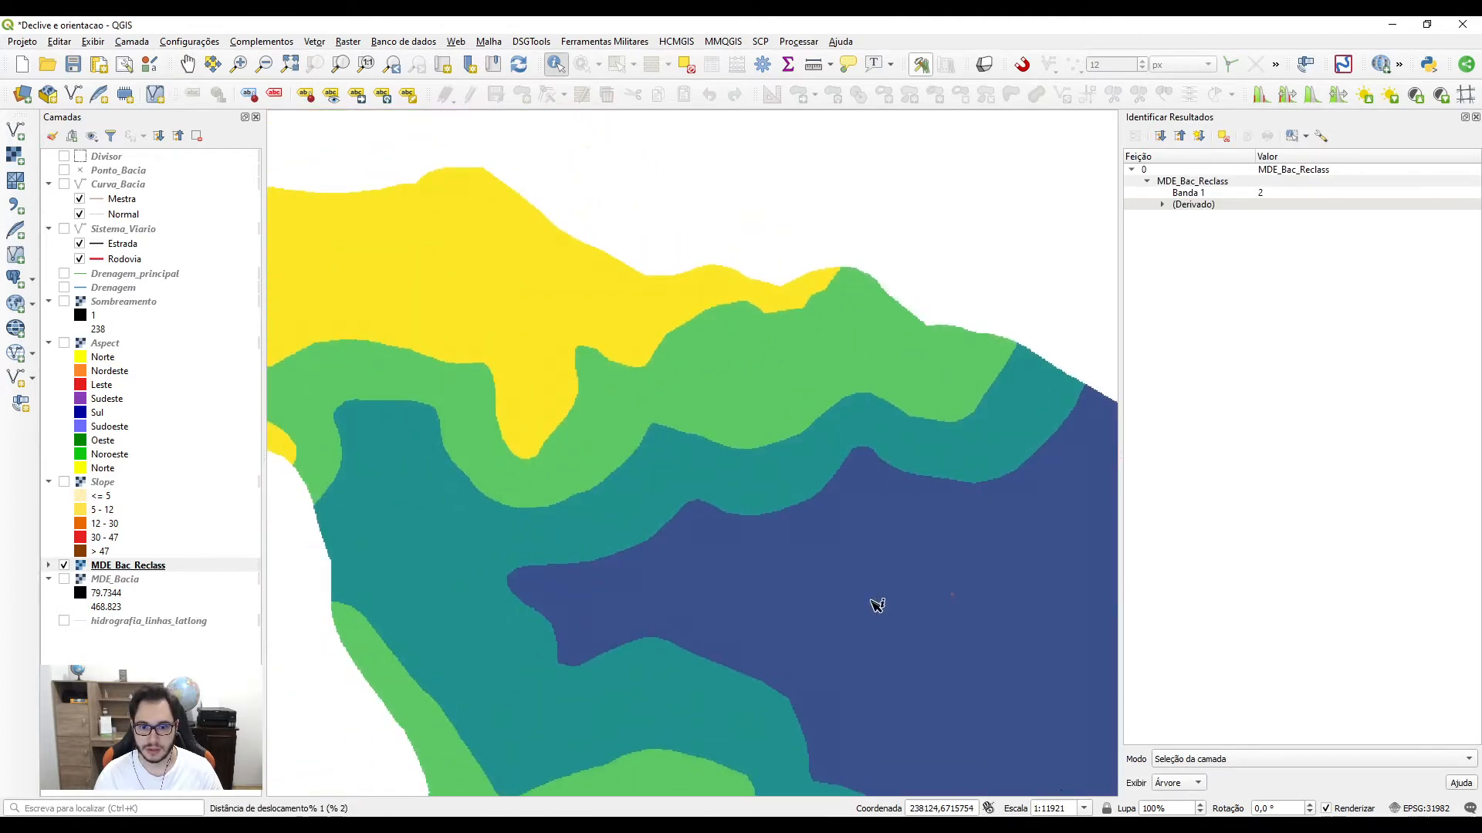
click(645, 489)
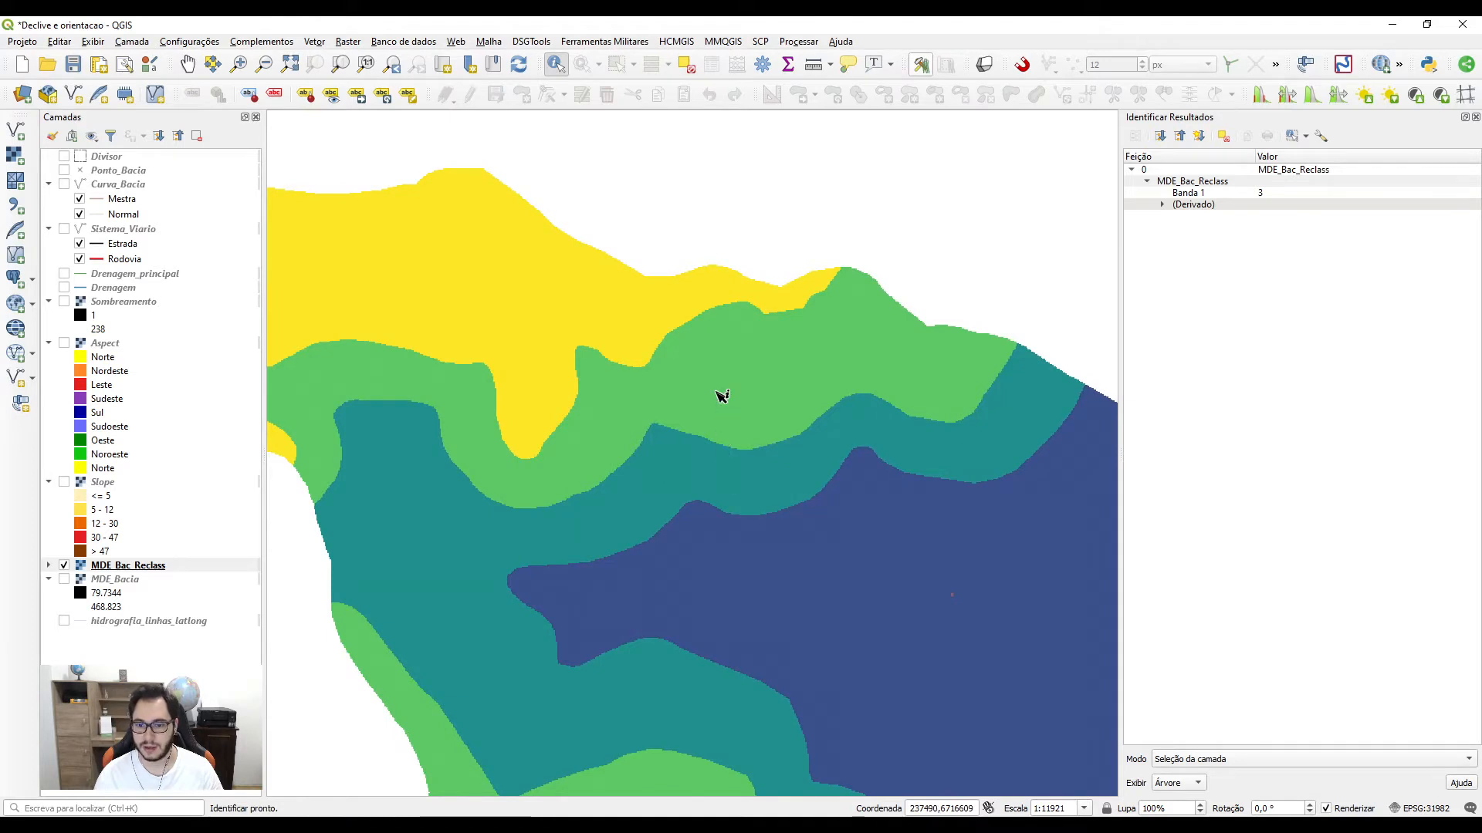
click(491, 276)
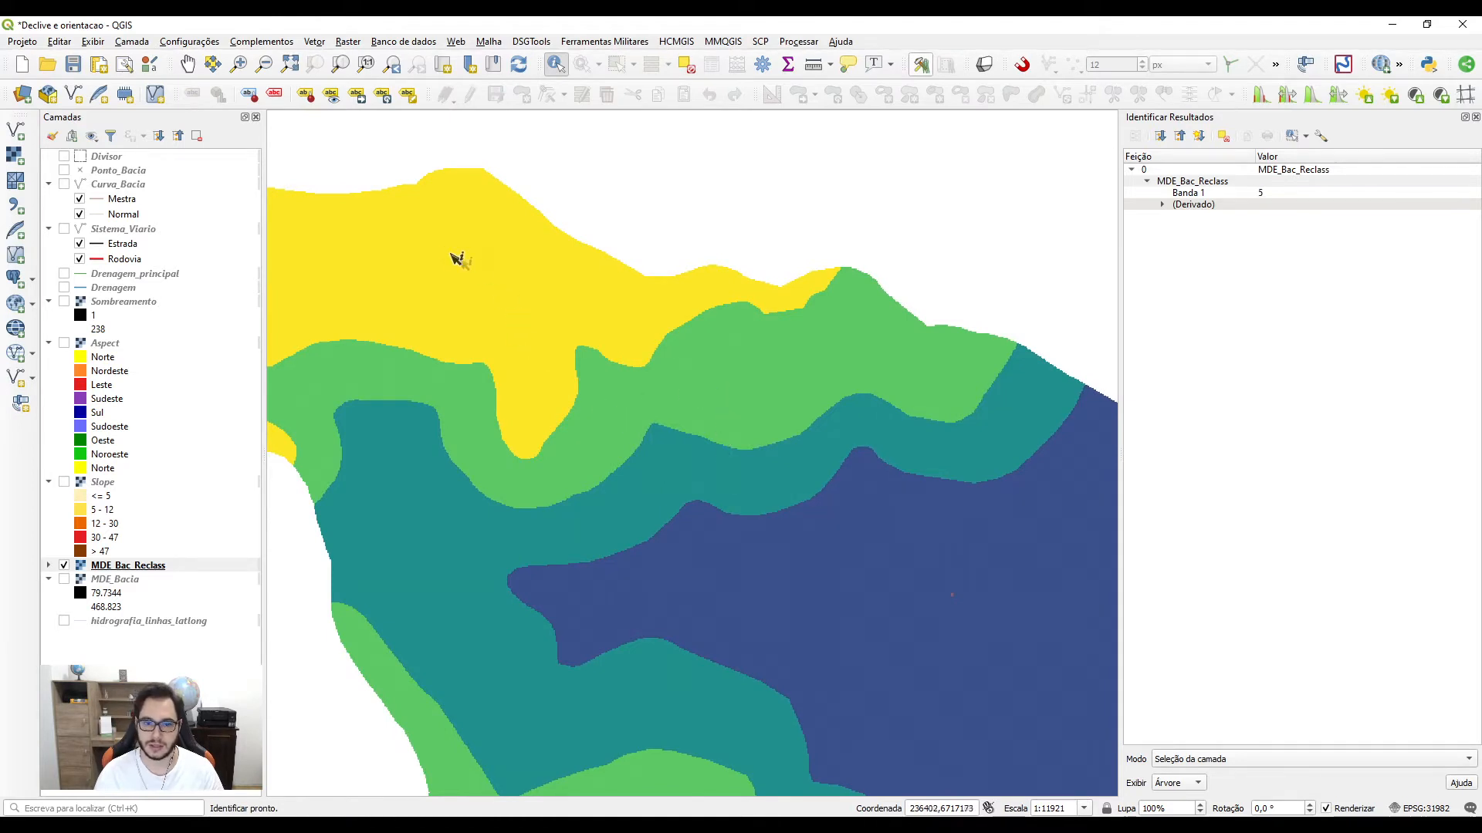
scroll(563, 401, down, 1)
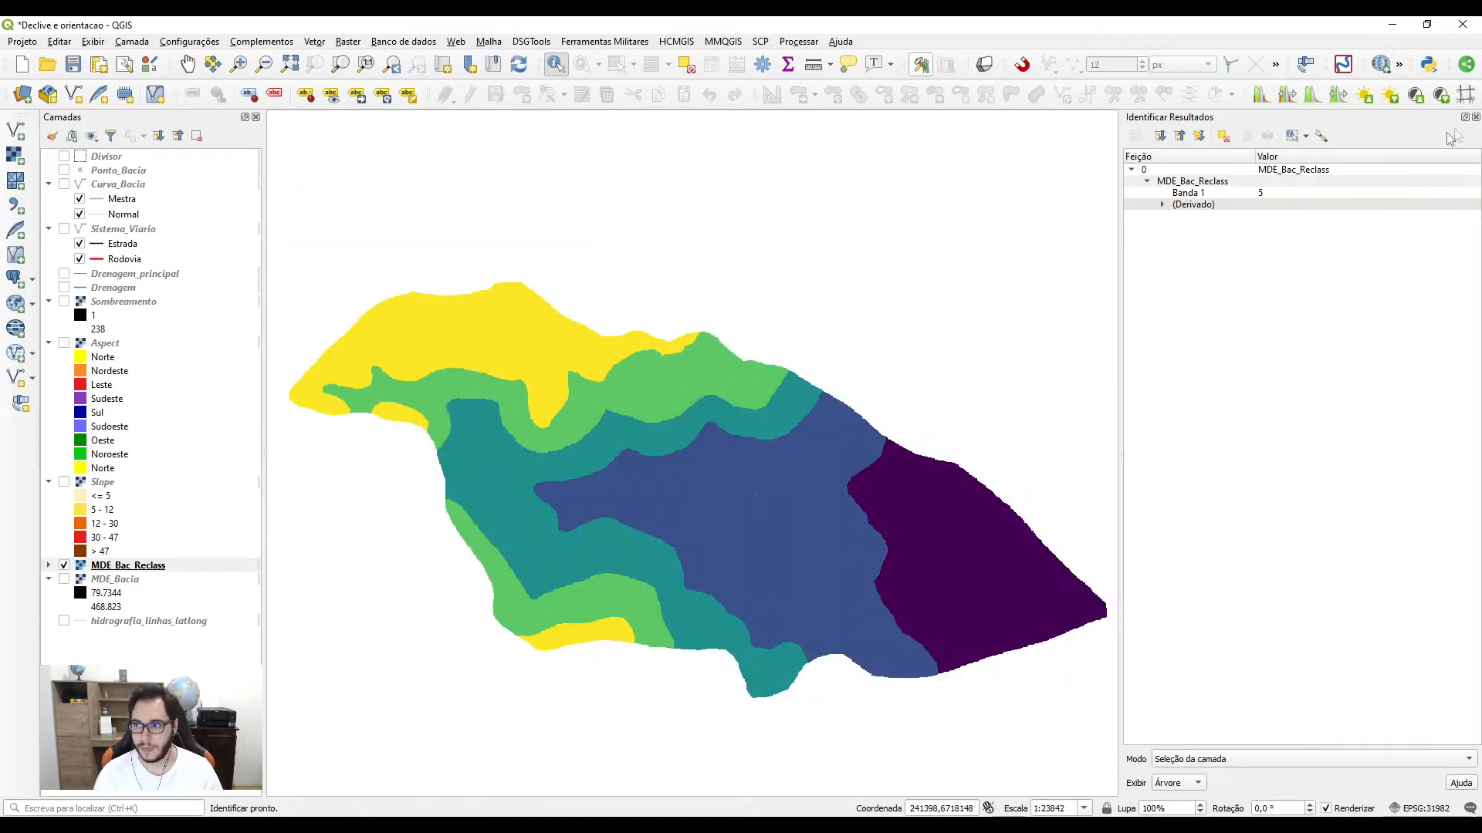
click(1475, 116)
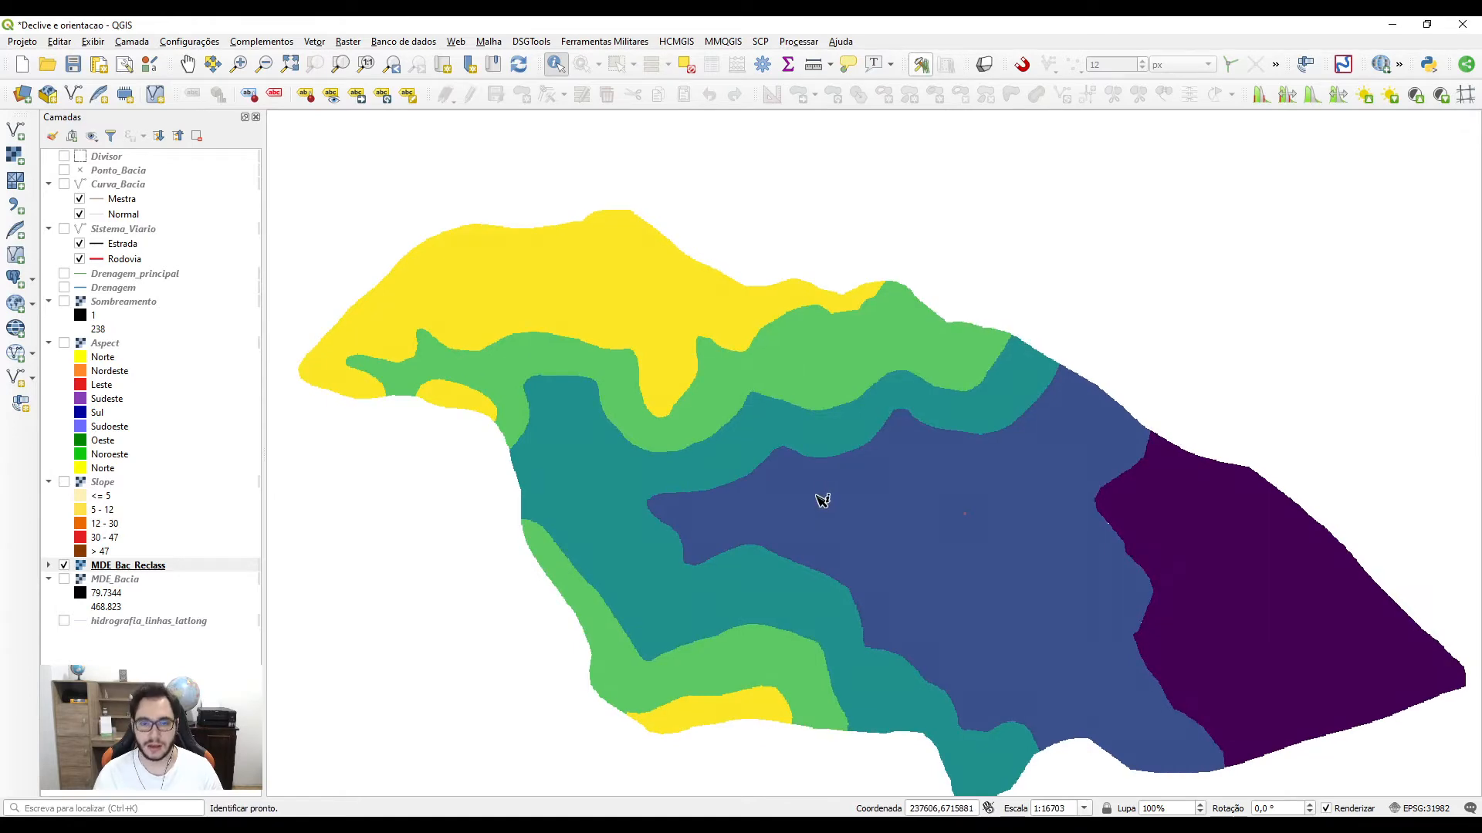
Step: Examine the pixel boundary between the blue and teal classes, identifying the value of a cell beside it
scroll(822, 500, up, 6)
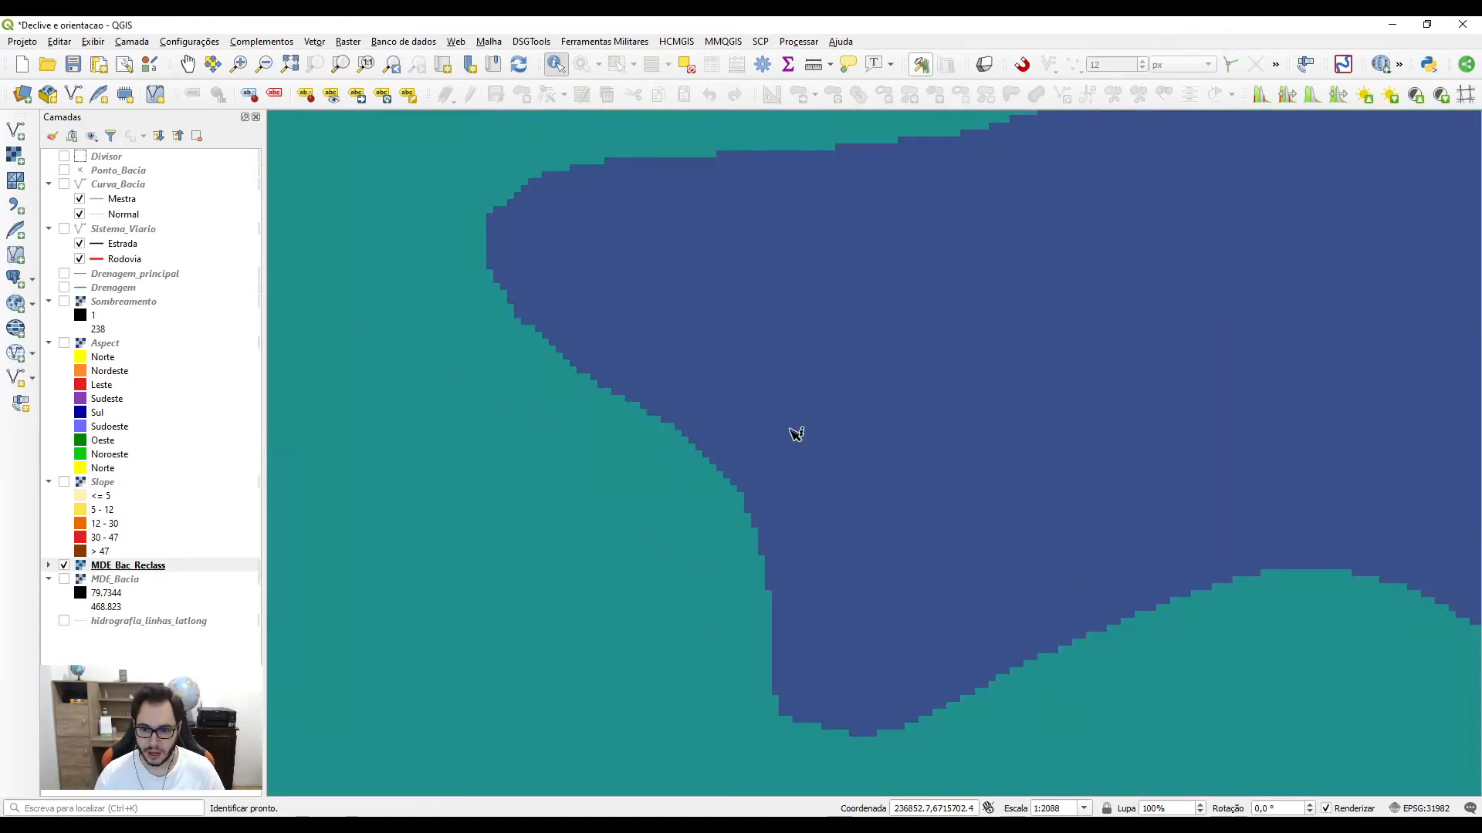
click(534, 621)
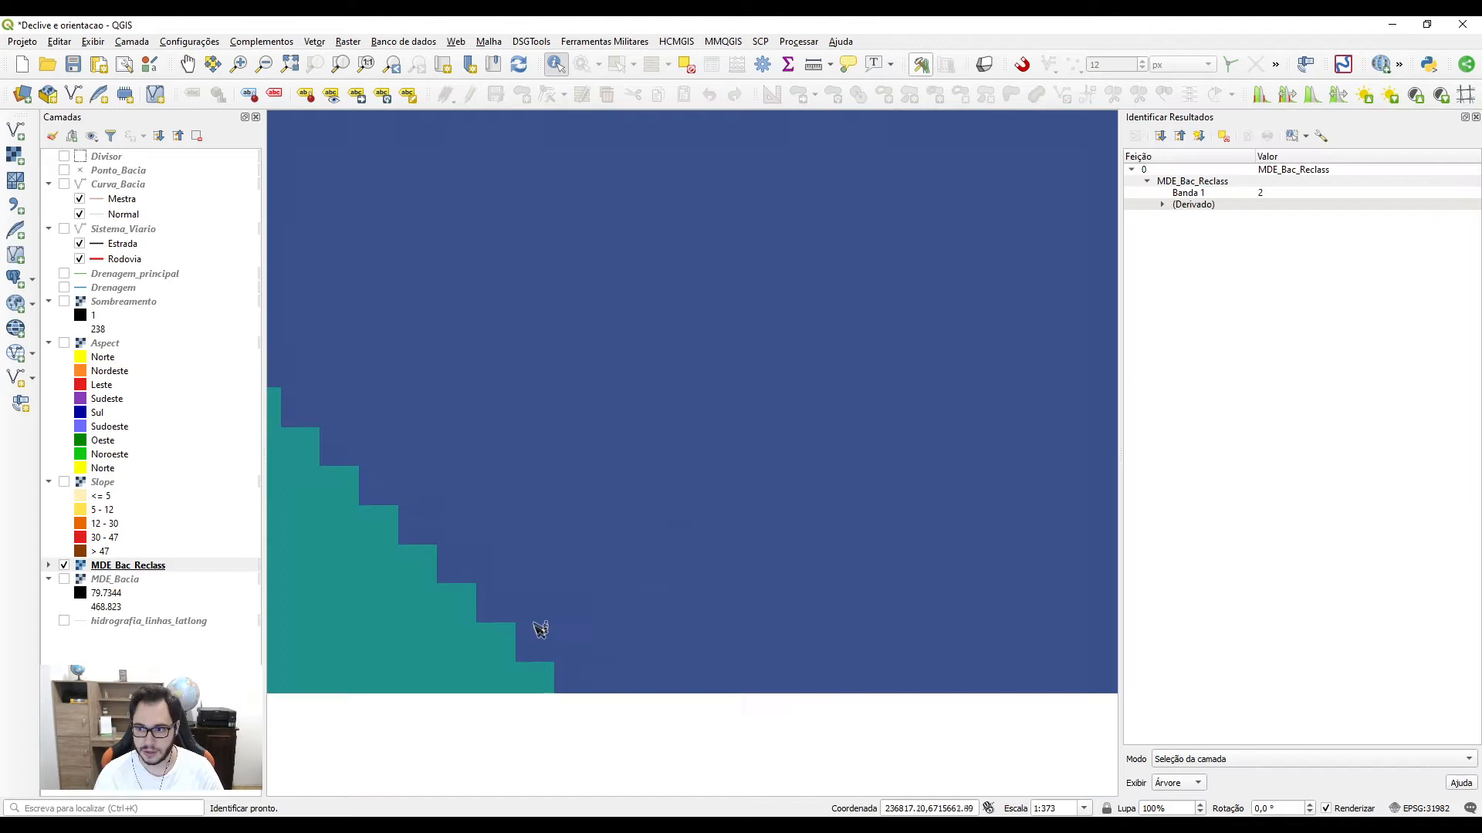
scroll(525, 582, up, 1)
scroll(520, 587, down, 1)
click(1475, 117)
scroll(761, 374, down, 5)
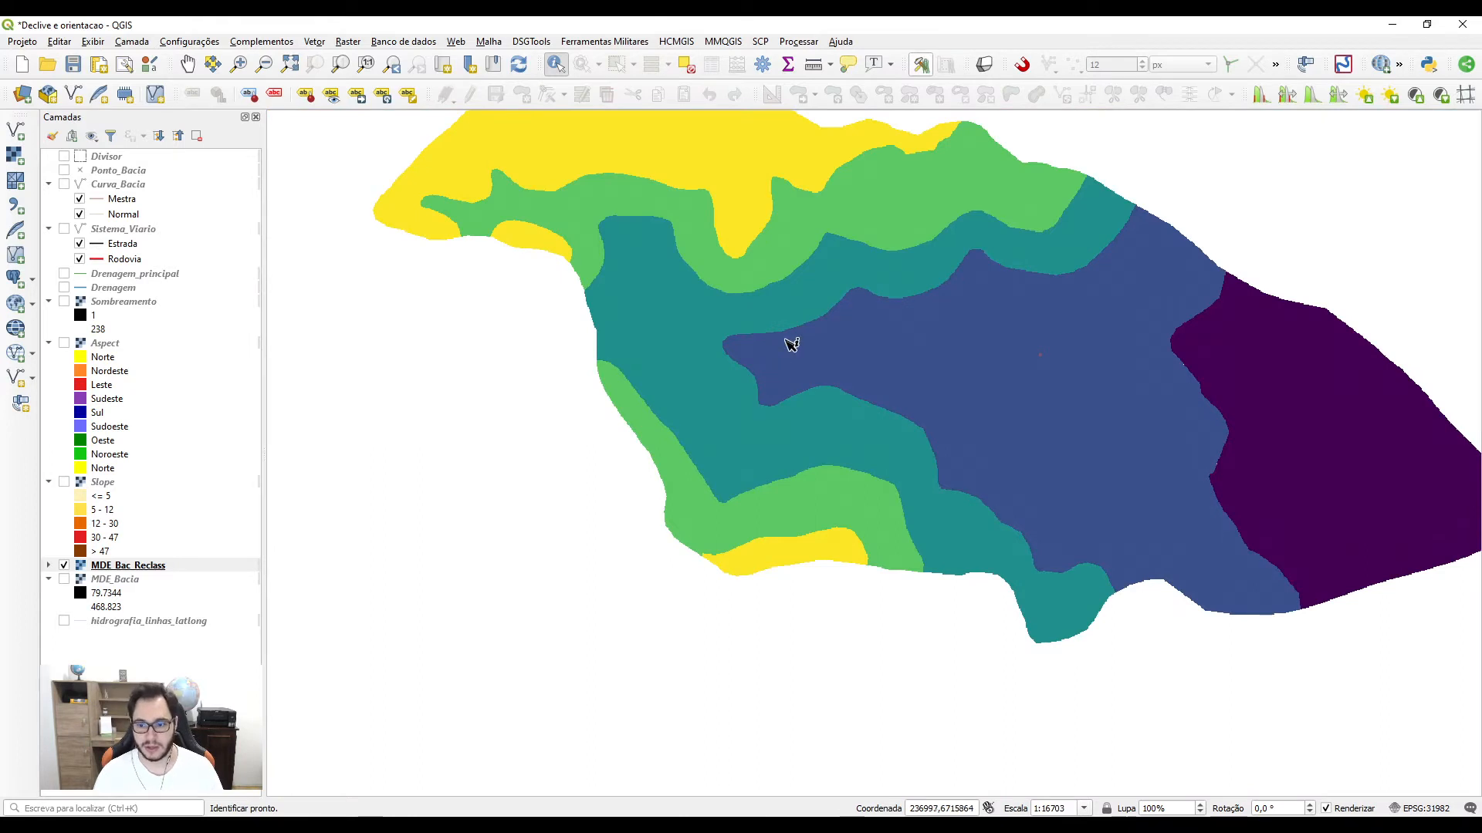
drag(791, 345, 682, 433)
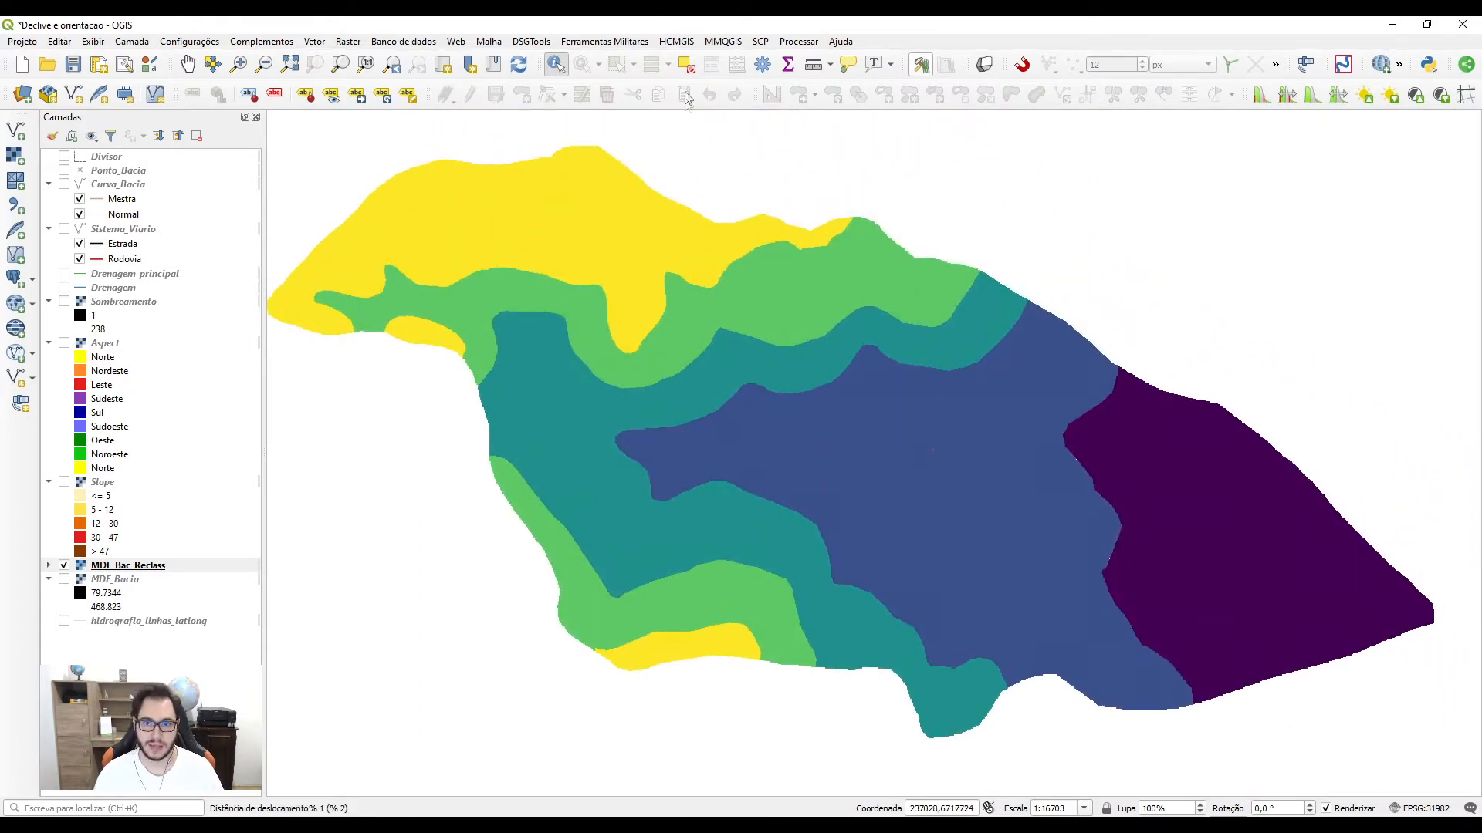
drag(679, 275, 703, 302)
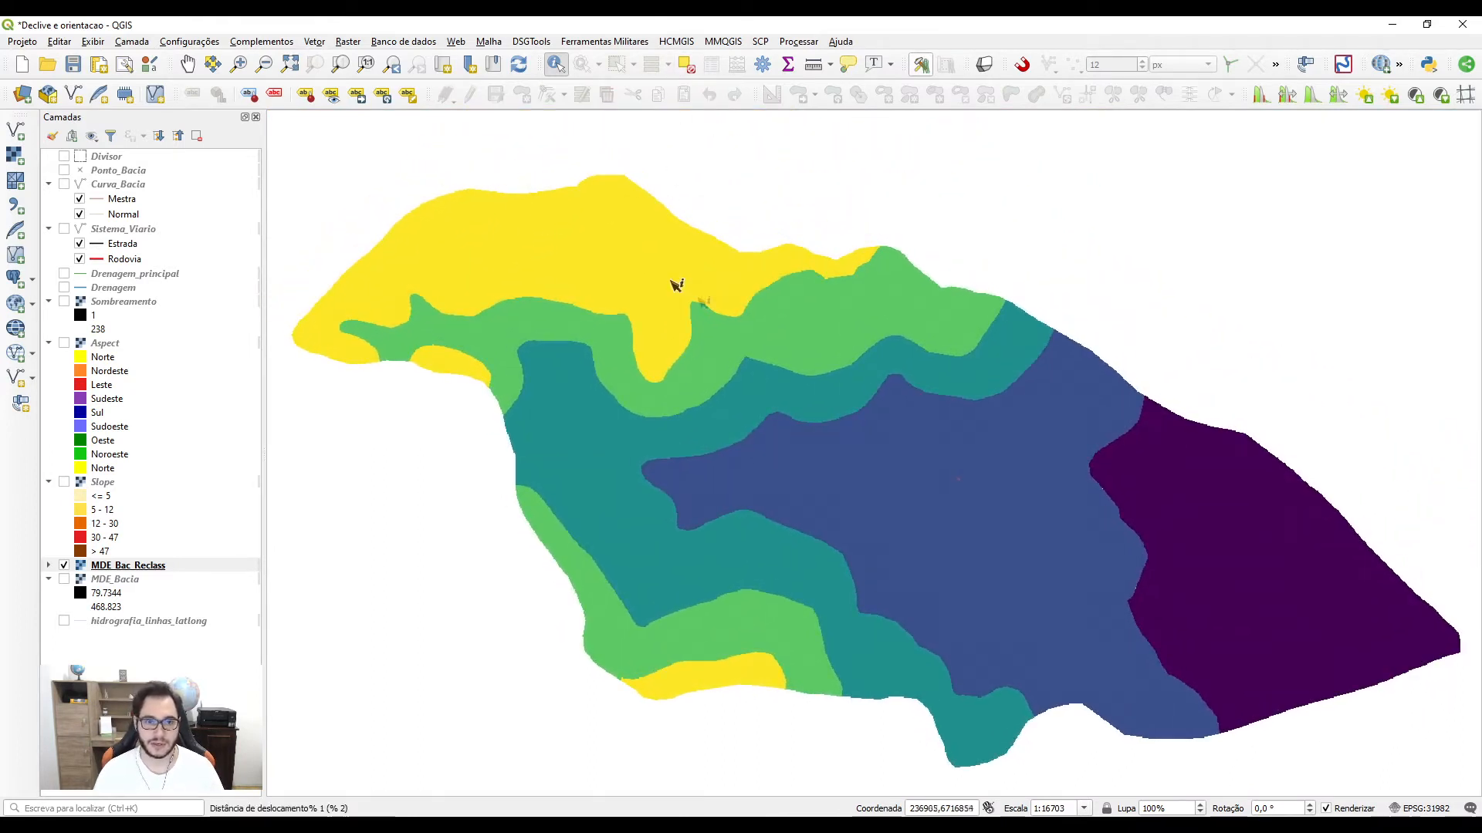
click(348, 43)
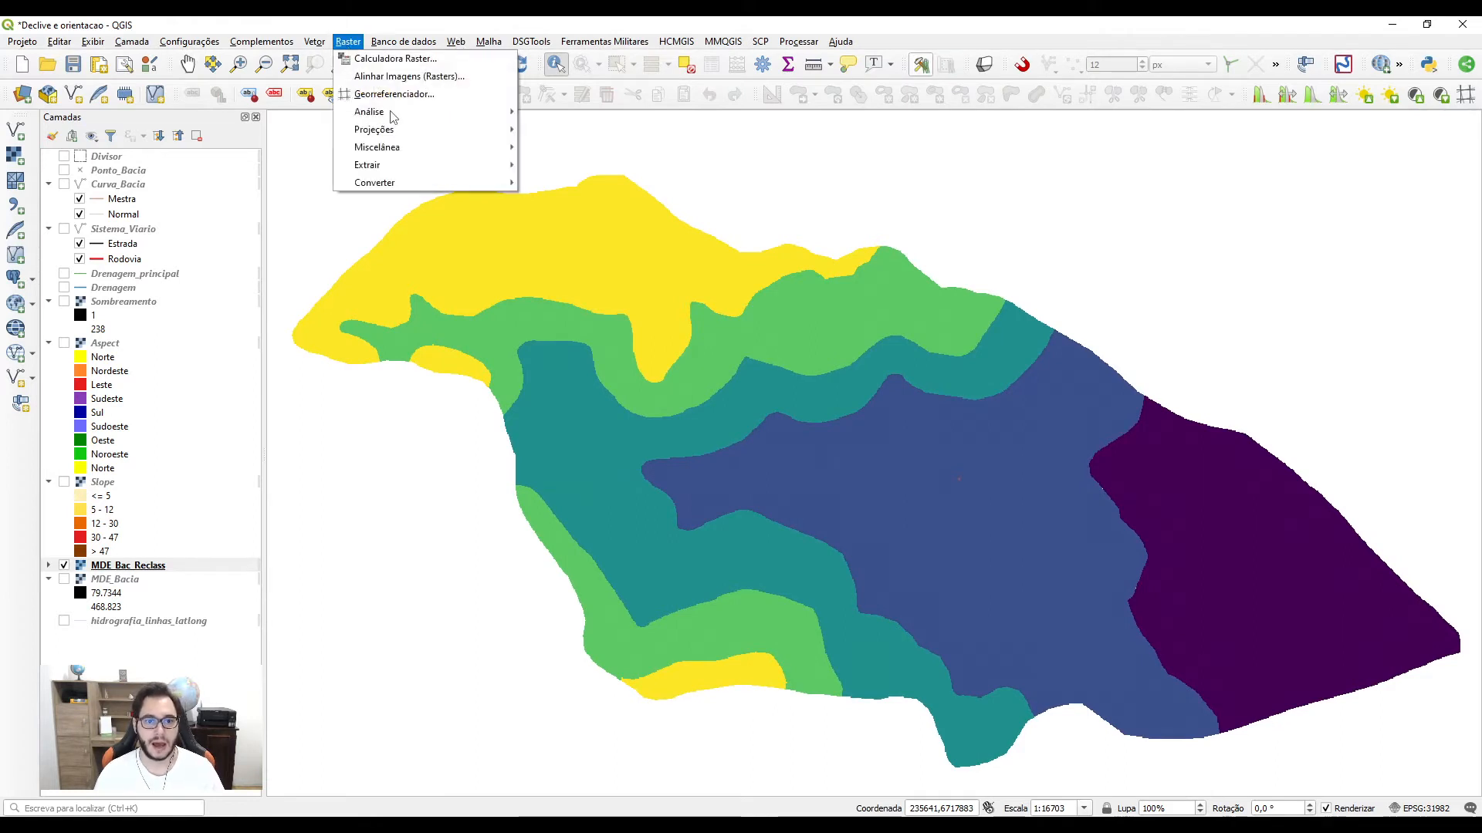
mouse_move(424, 182)
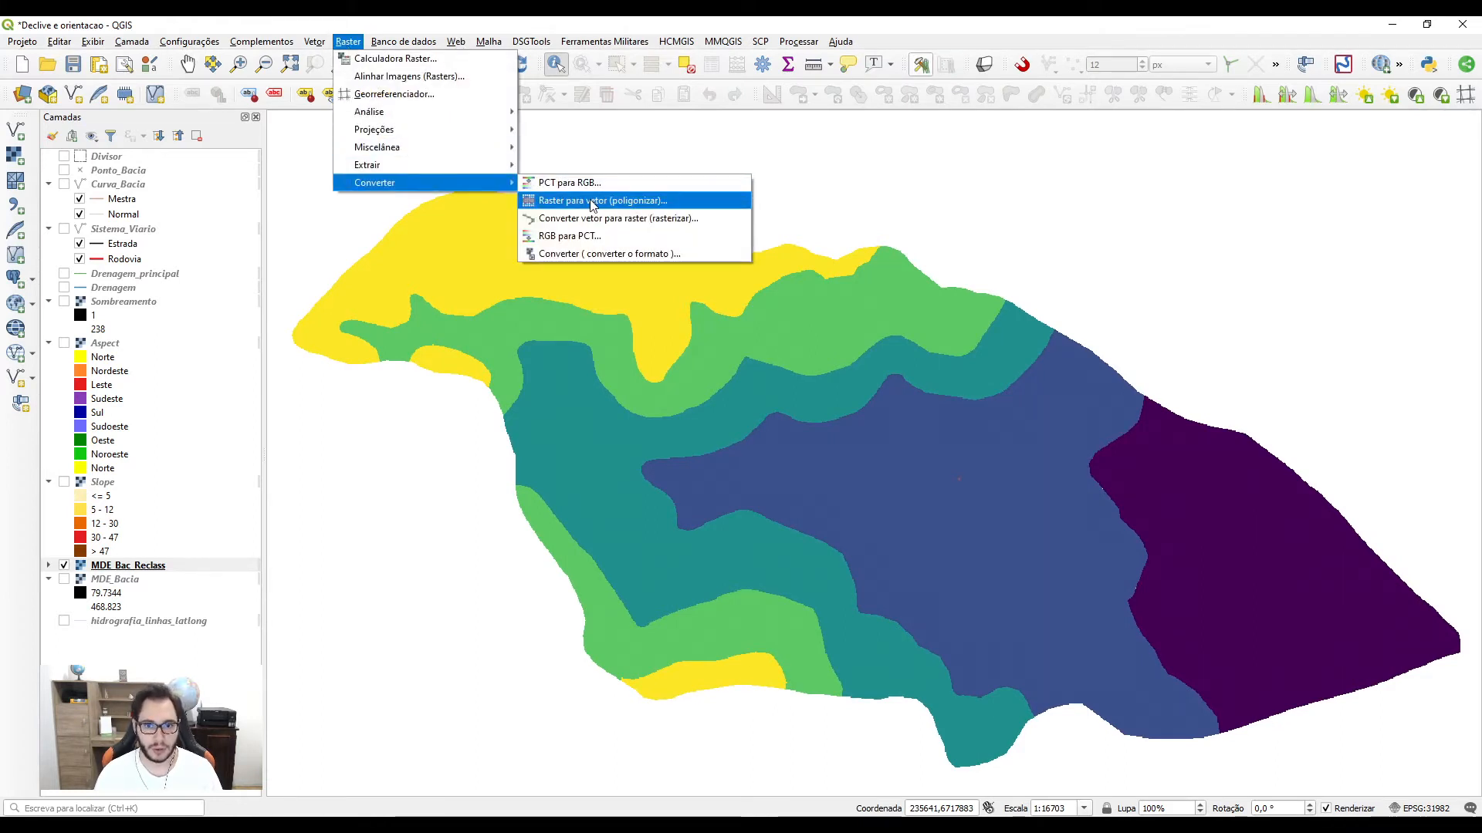
click(593, 202)
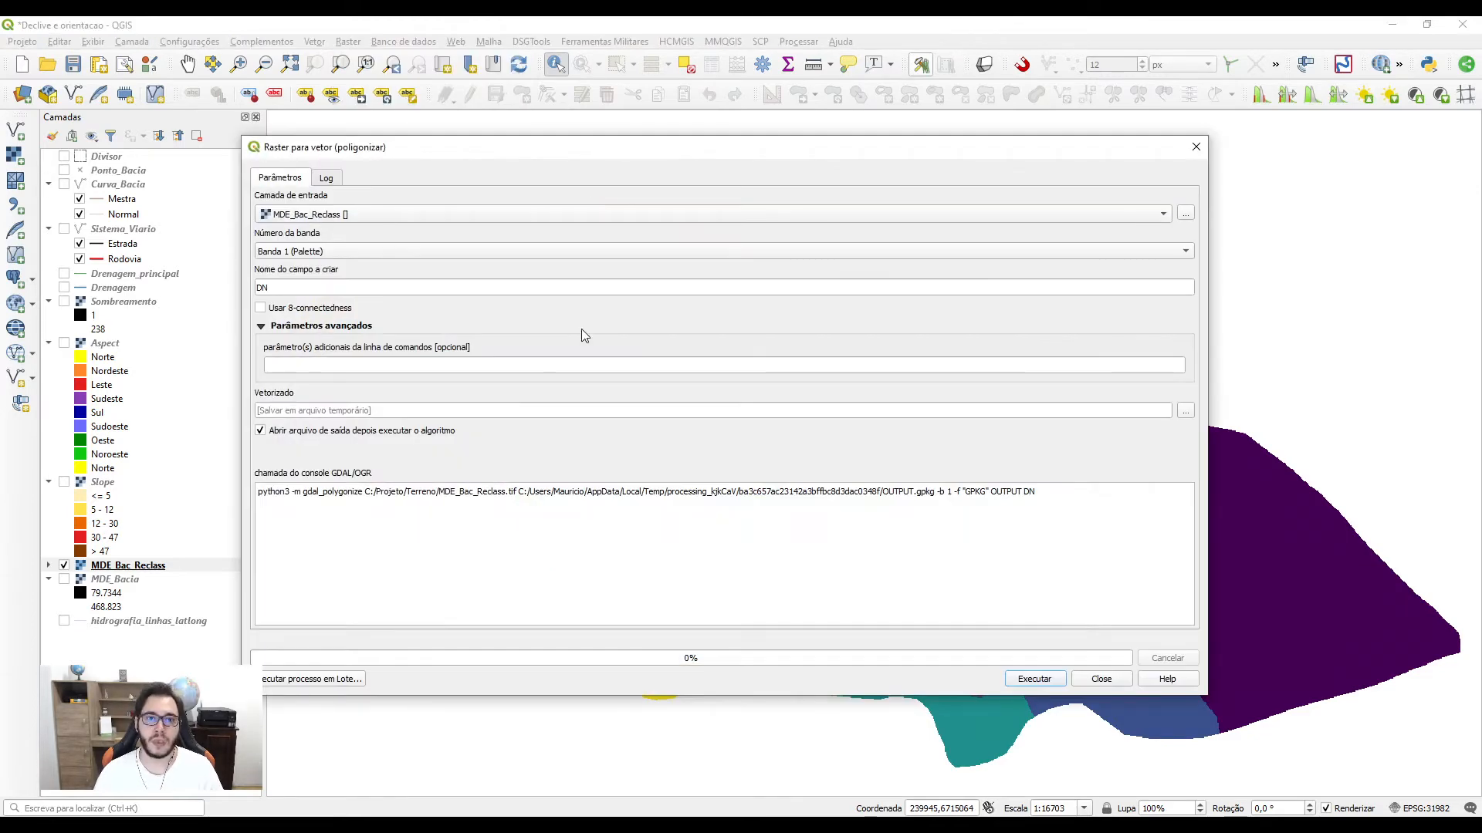
click(326, 214)
click(325, 214)
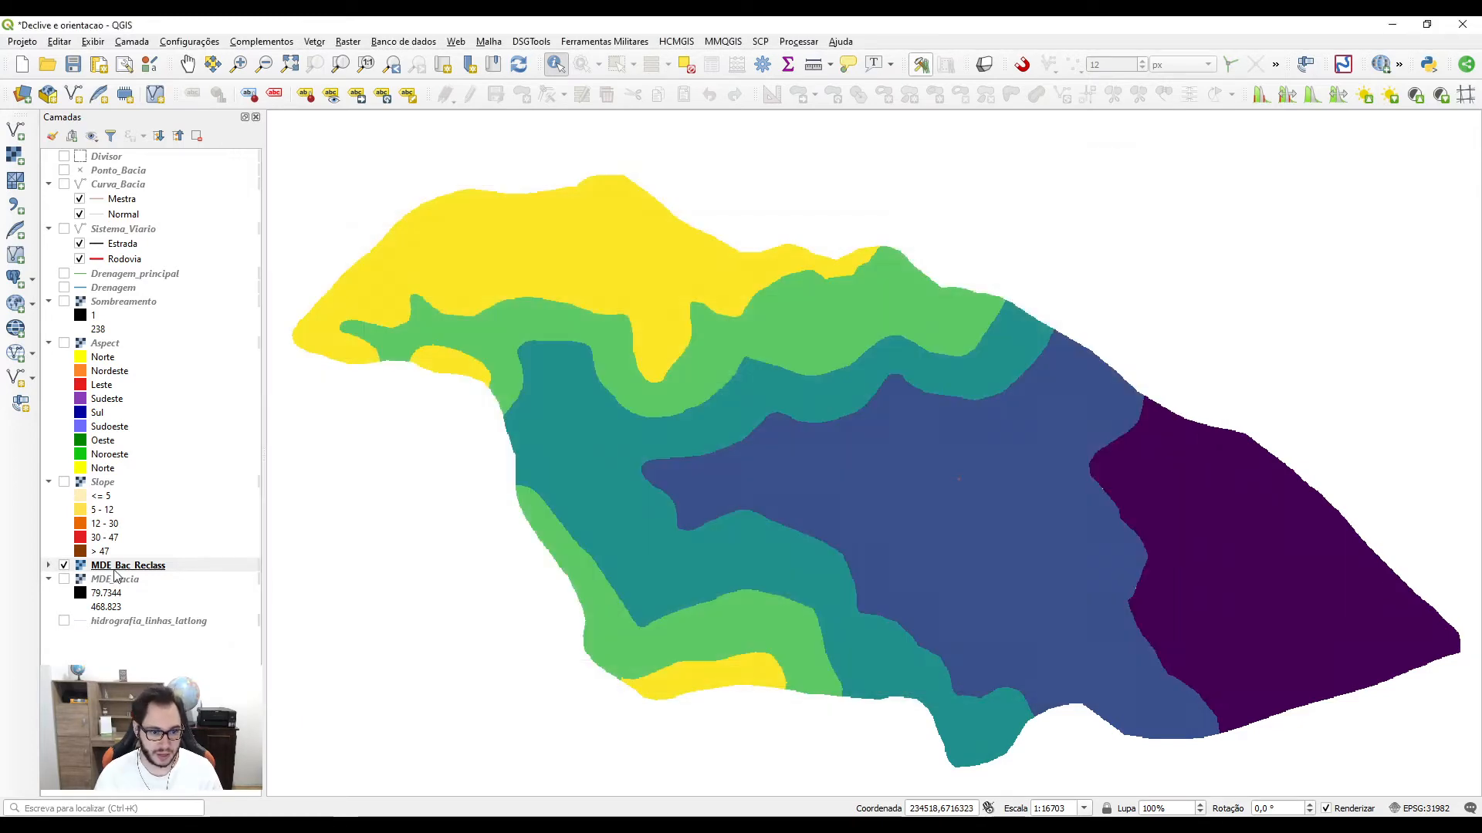
Step: Open the layer properties of MDE_Bac_Reclass
right_click(81, 567)
click(220, 805)
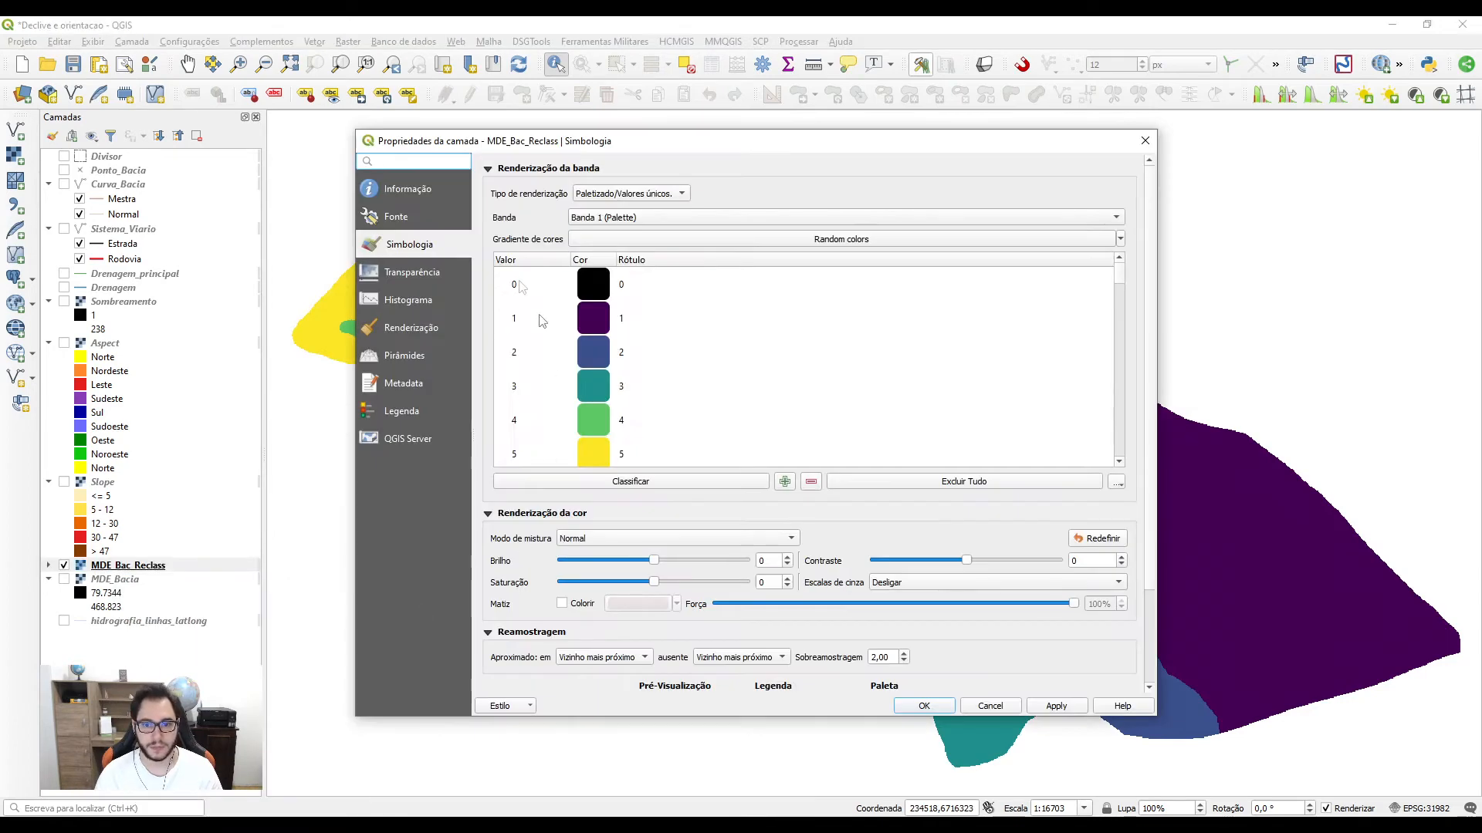
Step: Check the source settings of the MDE_Bac_Reclass layer and close its properties
click(402, 226)
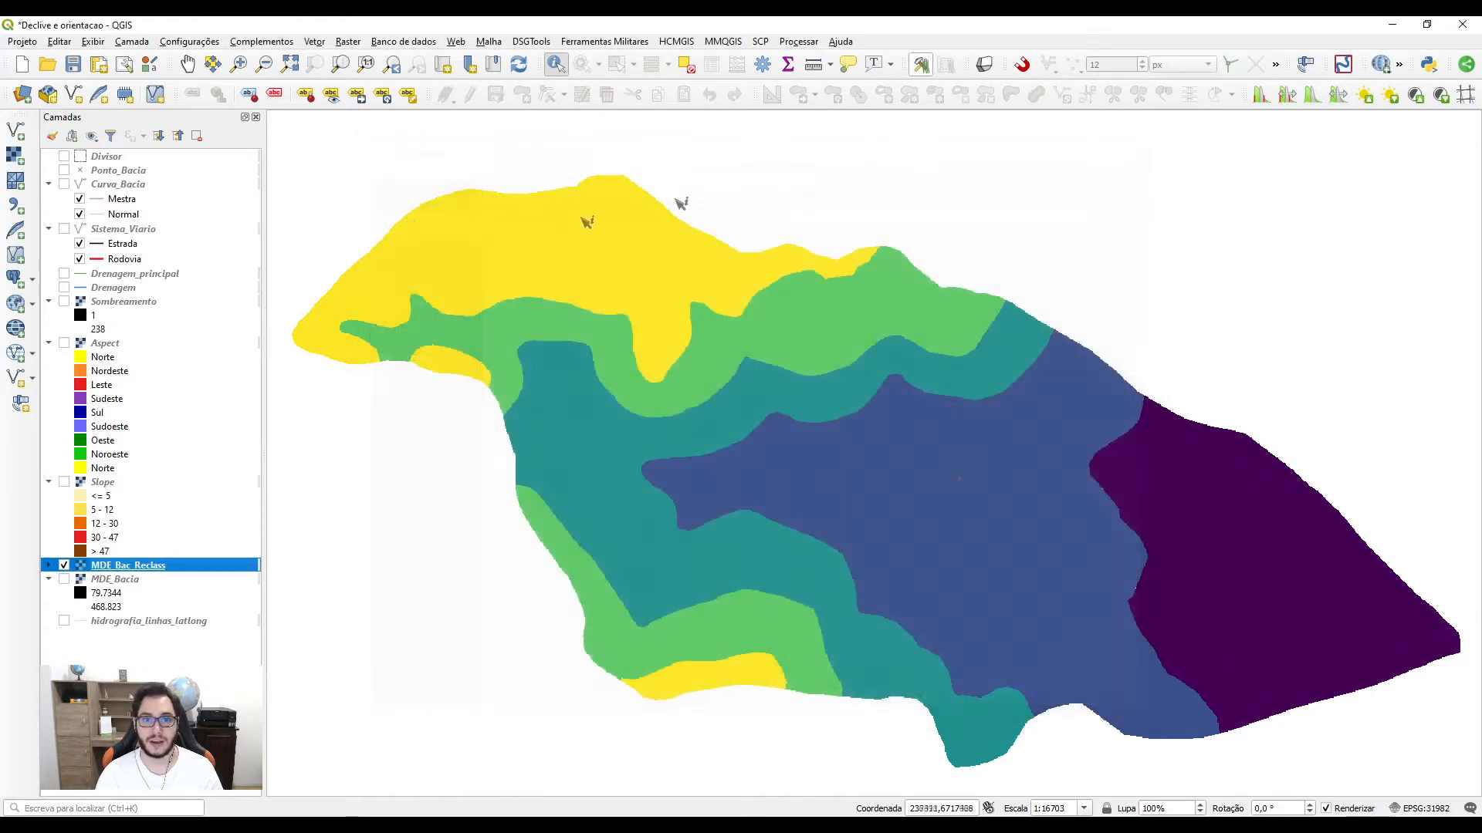
click(1146, 141)
click(348, 41)
click(152, 573)
Step: Start exporting the MDE_Bac_Reclass raster, setting the output coordinate system to the project's EPSG:31982 - SIRGAS 2000 / UTM zone 22S
right_click(140, 568)
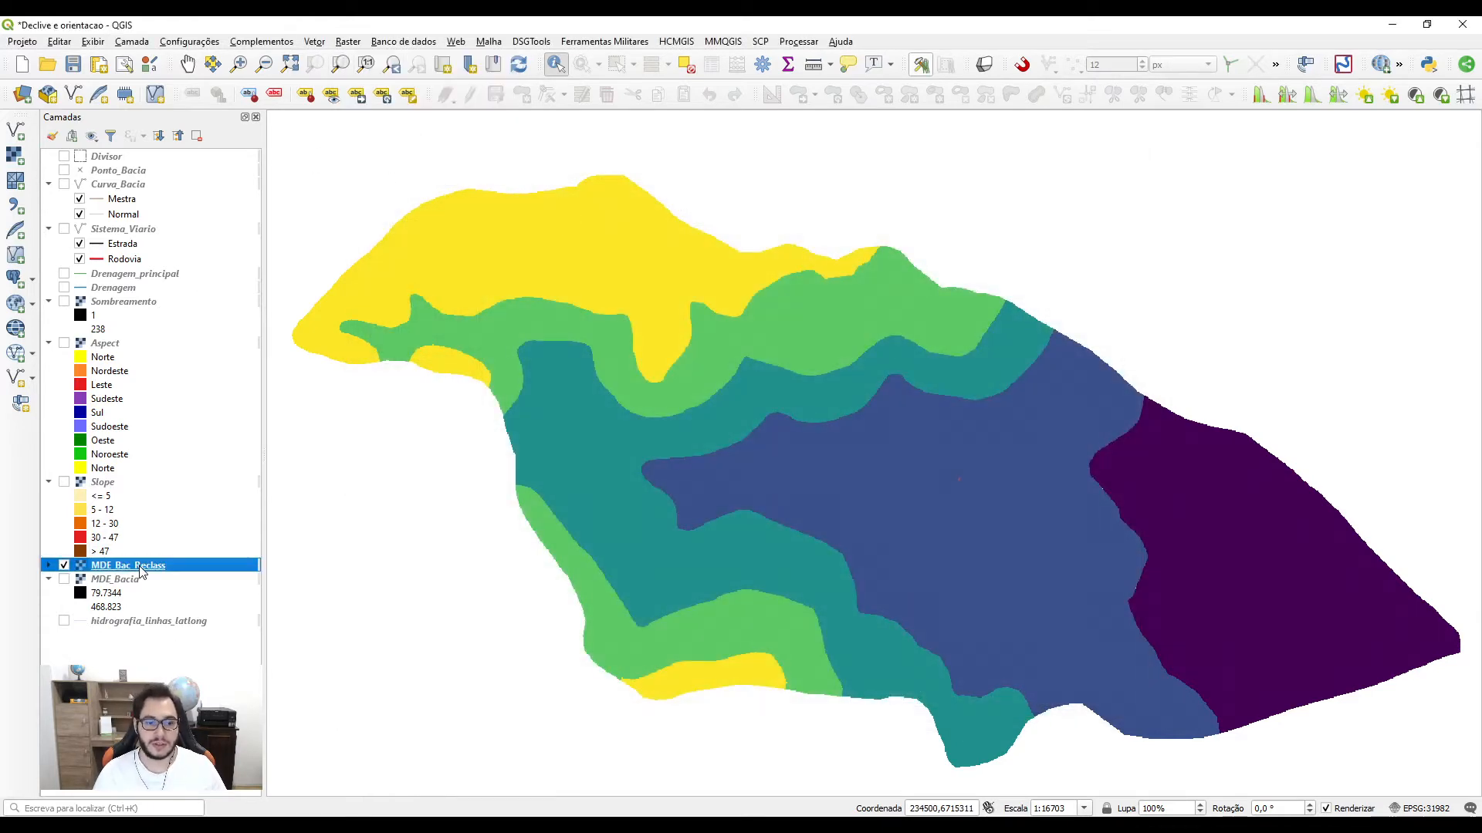
mouse_move(375, 778)
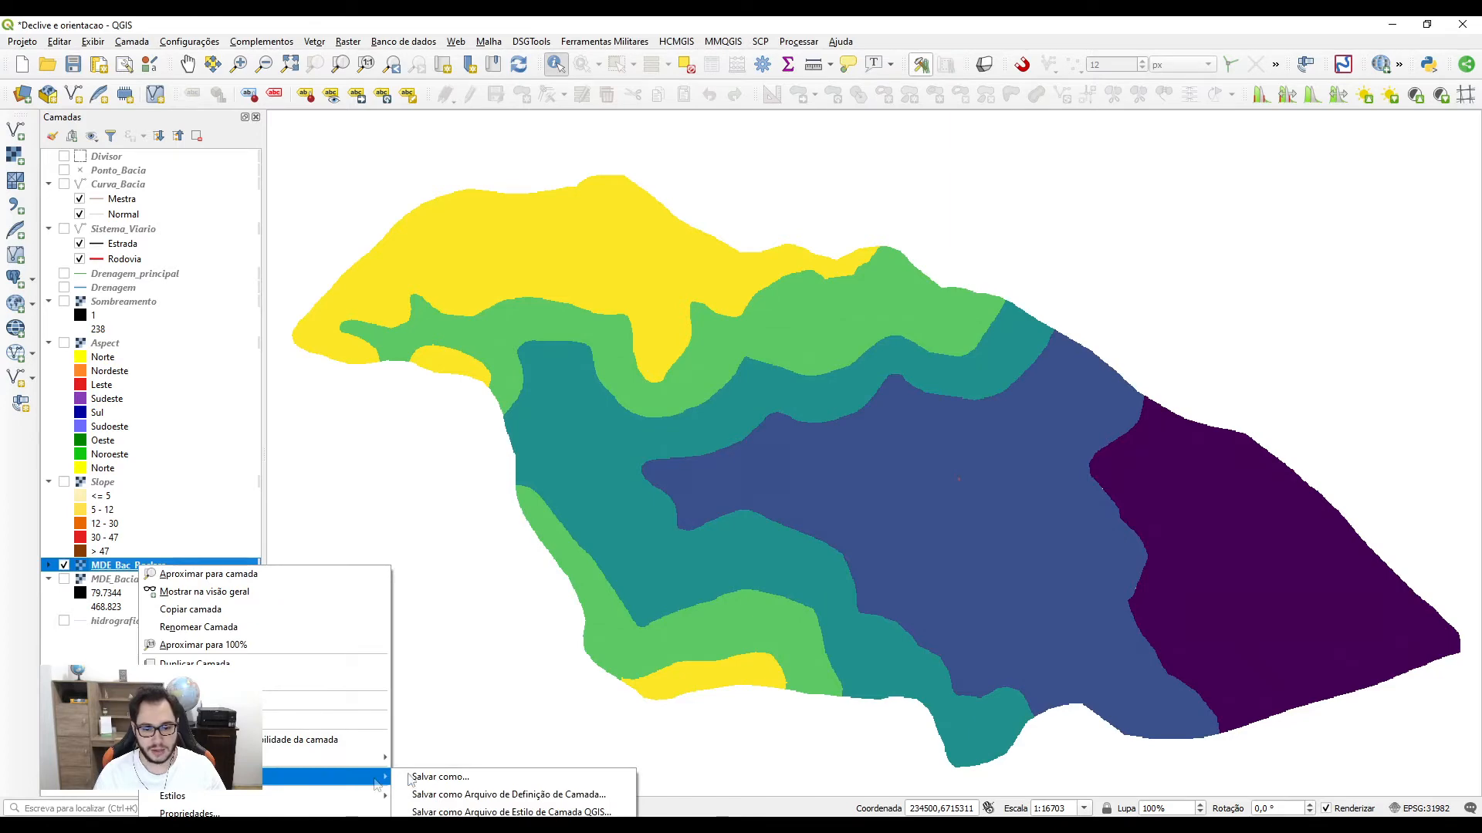
click(436, 777)
click(843, 341)
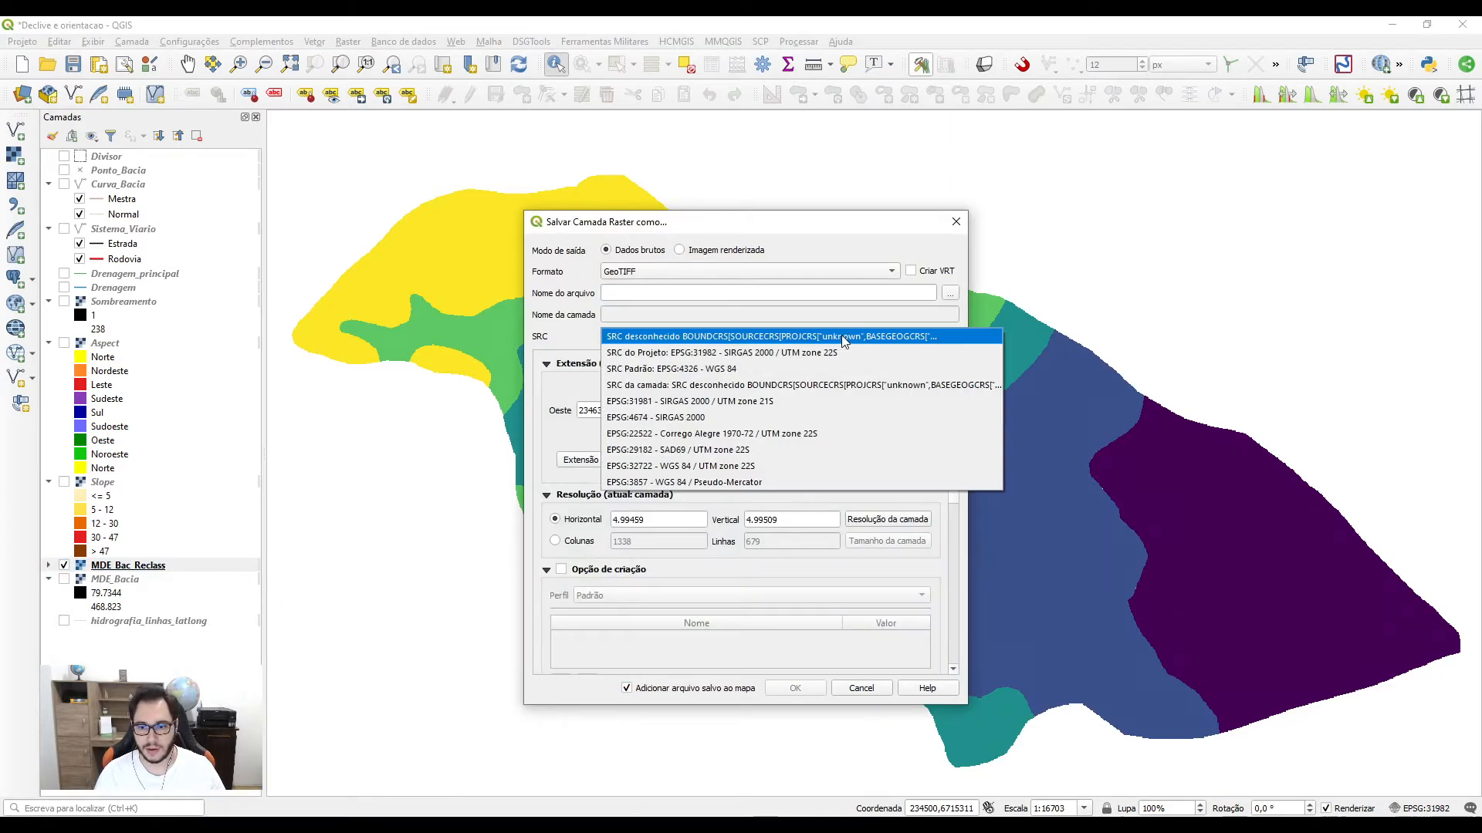
click(759, 359)
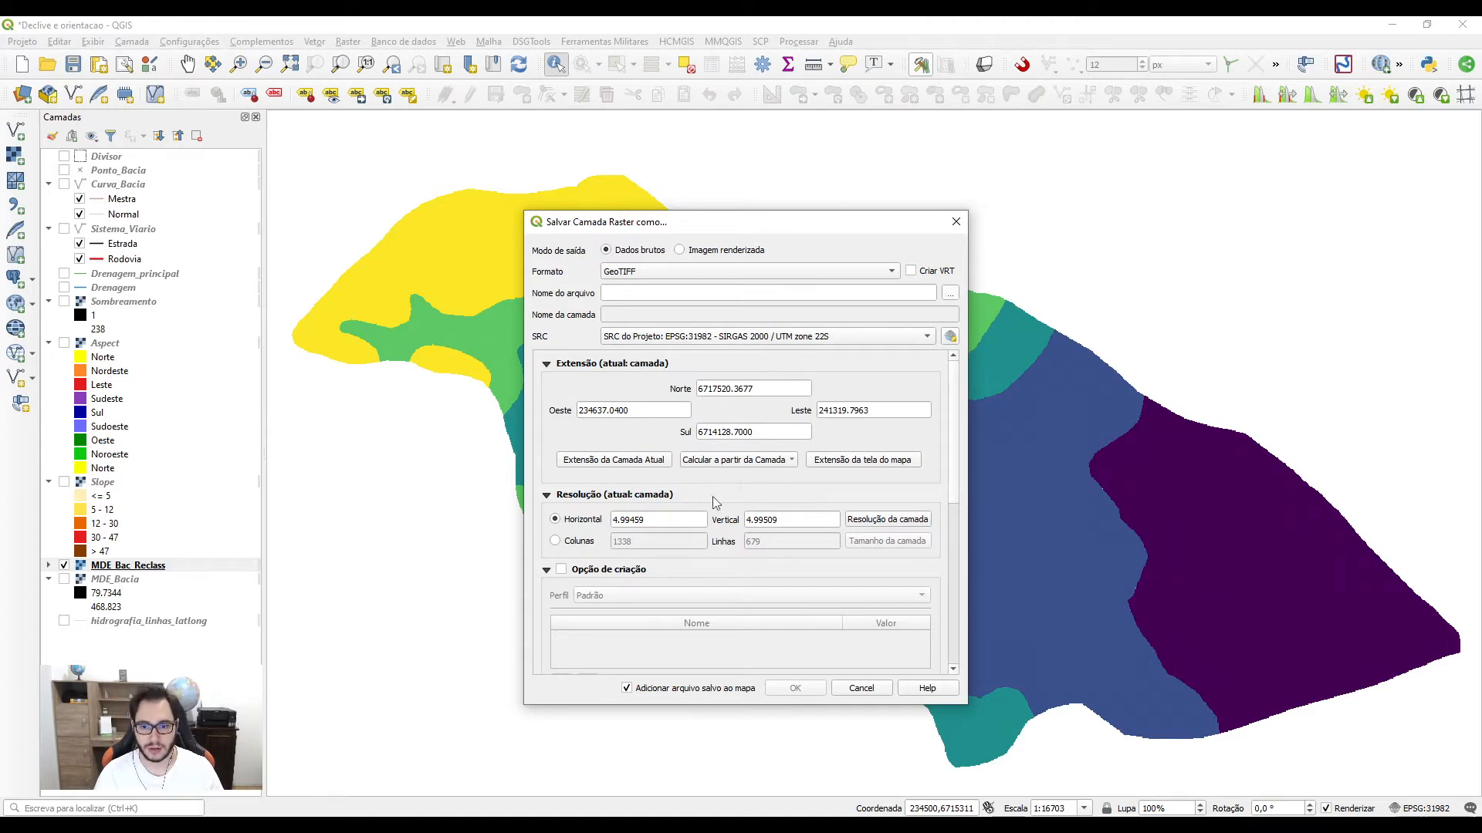
Step: Browse to the Projeto\Terreno folder on drive C: as the destination for the exported raster
click(949, 294)
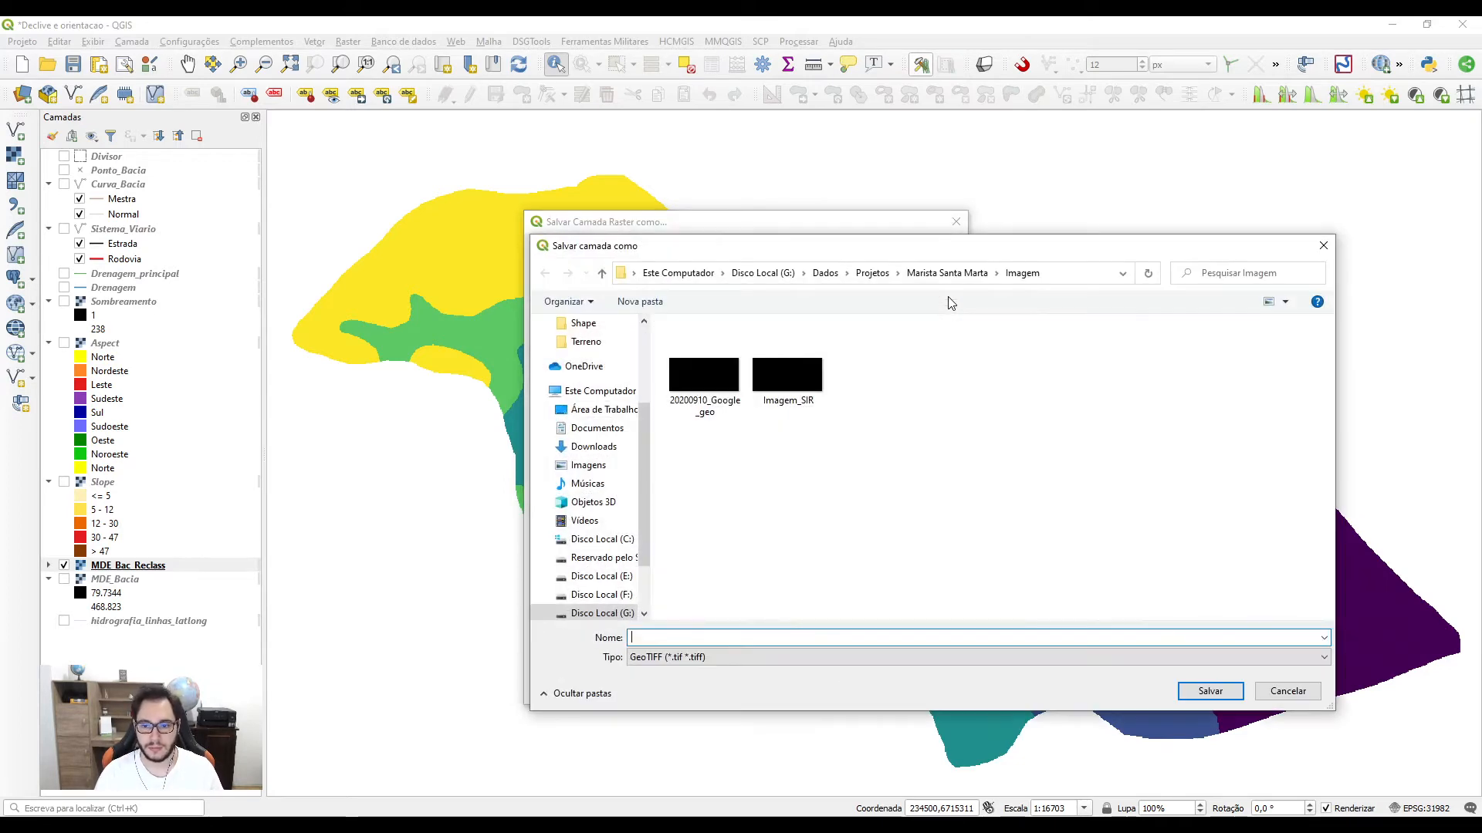
drag(903, 247, 757, 225)
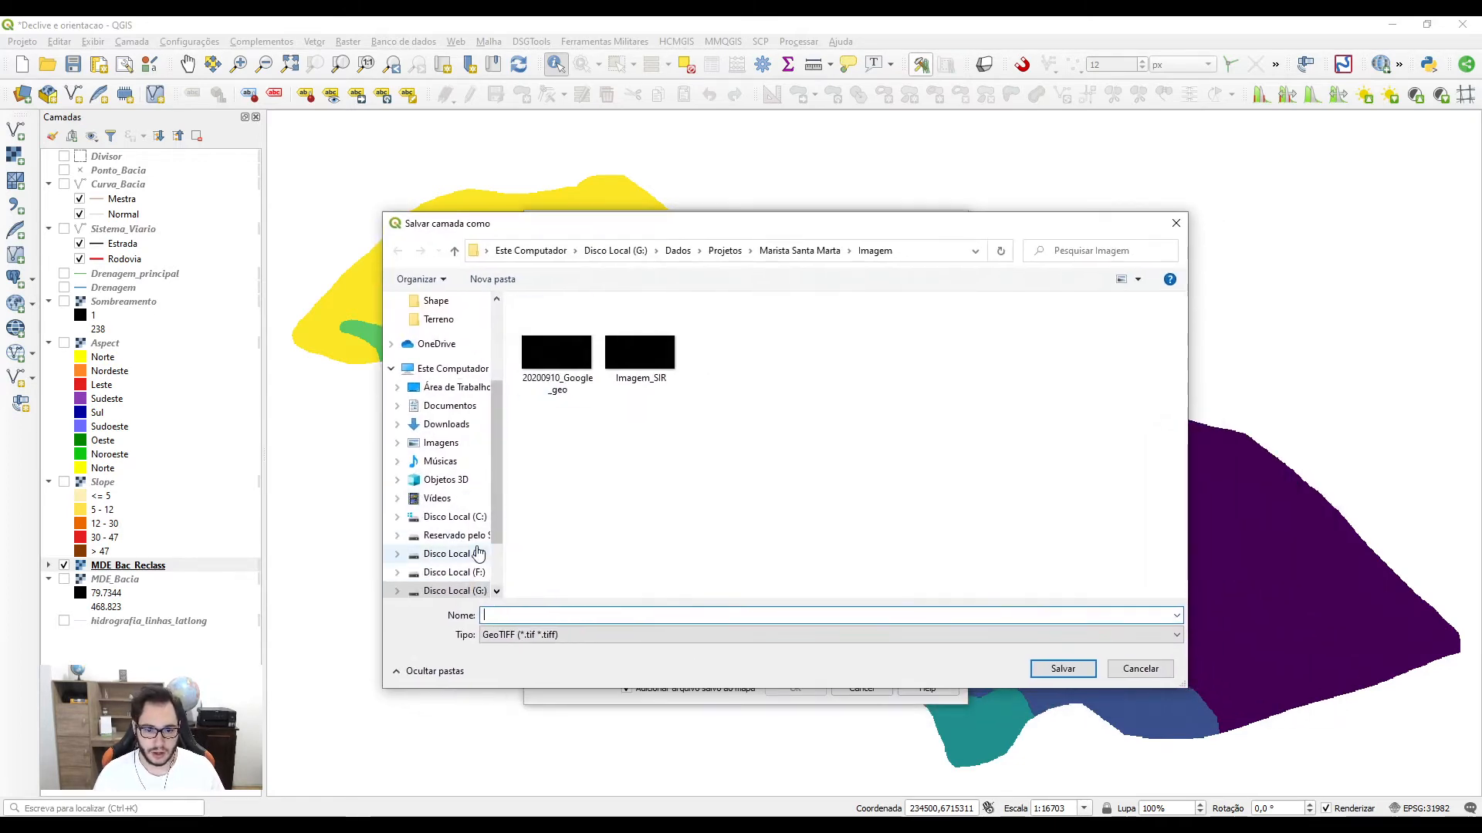
click(455, 516)
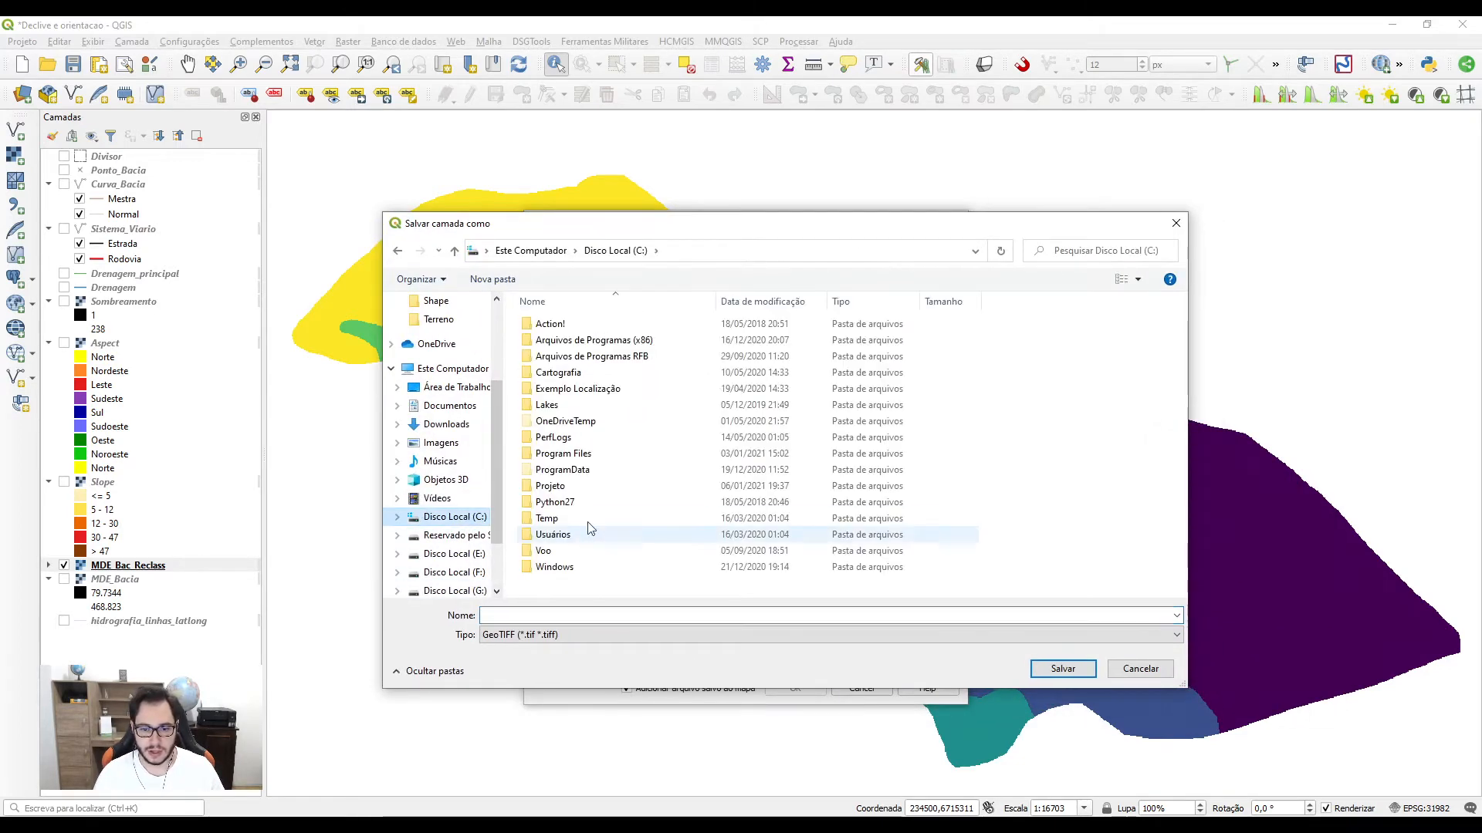
double_click(569, 486)
double_click(640, 340)
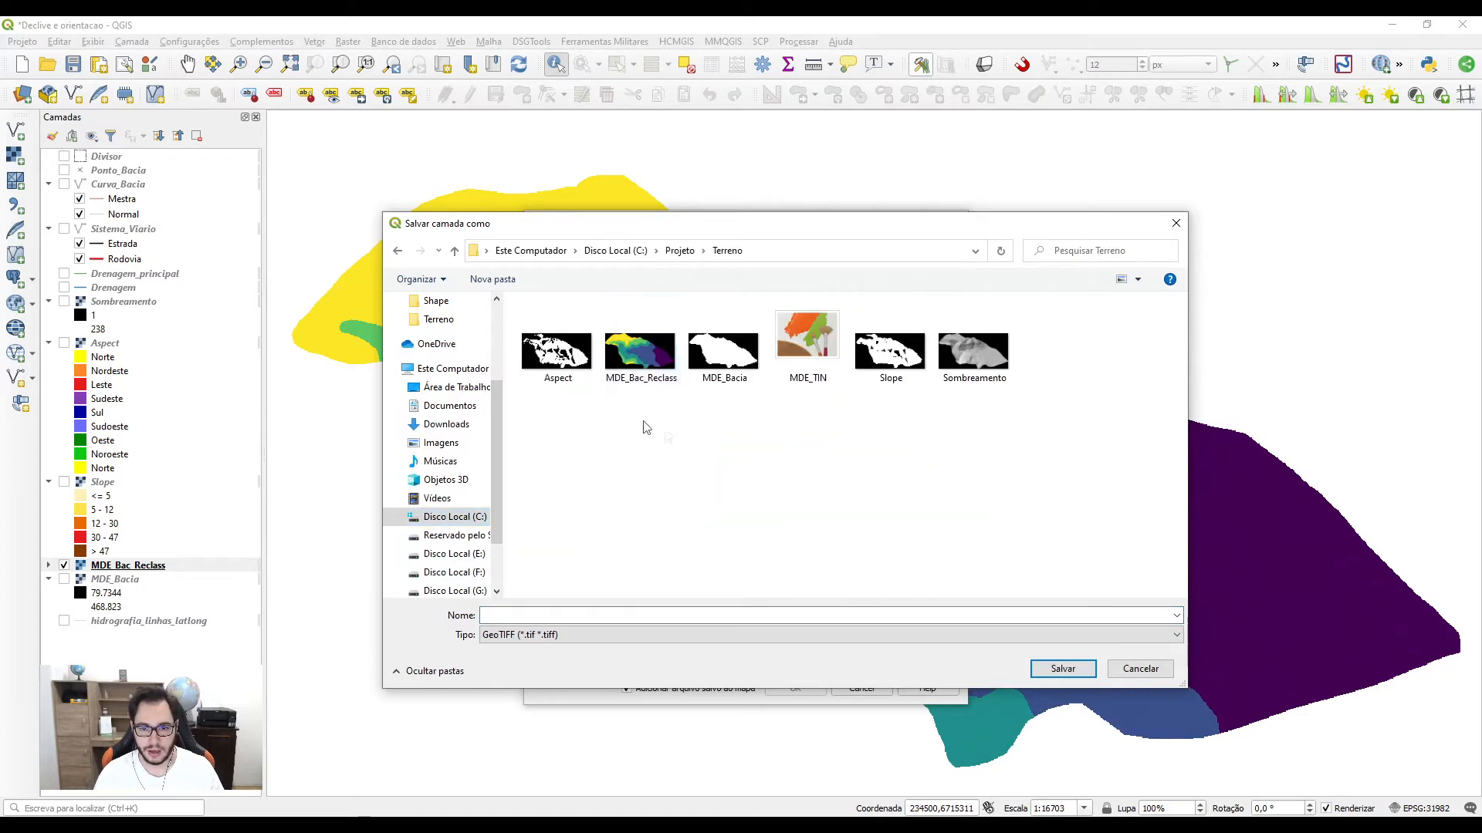
Step: Name the output file MDE_Bac_Reclas_S and export the raster as GeoTIFF into the map
click(641, 347)
click(567, 615)
click(571, 615)
key(BackSpace)
text(_S)
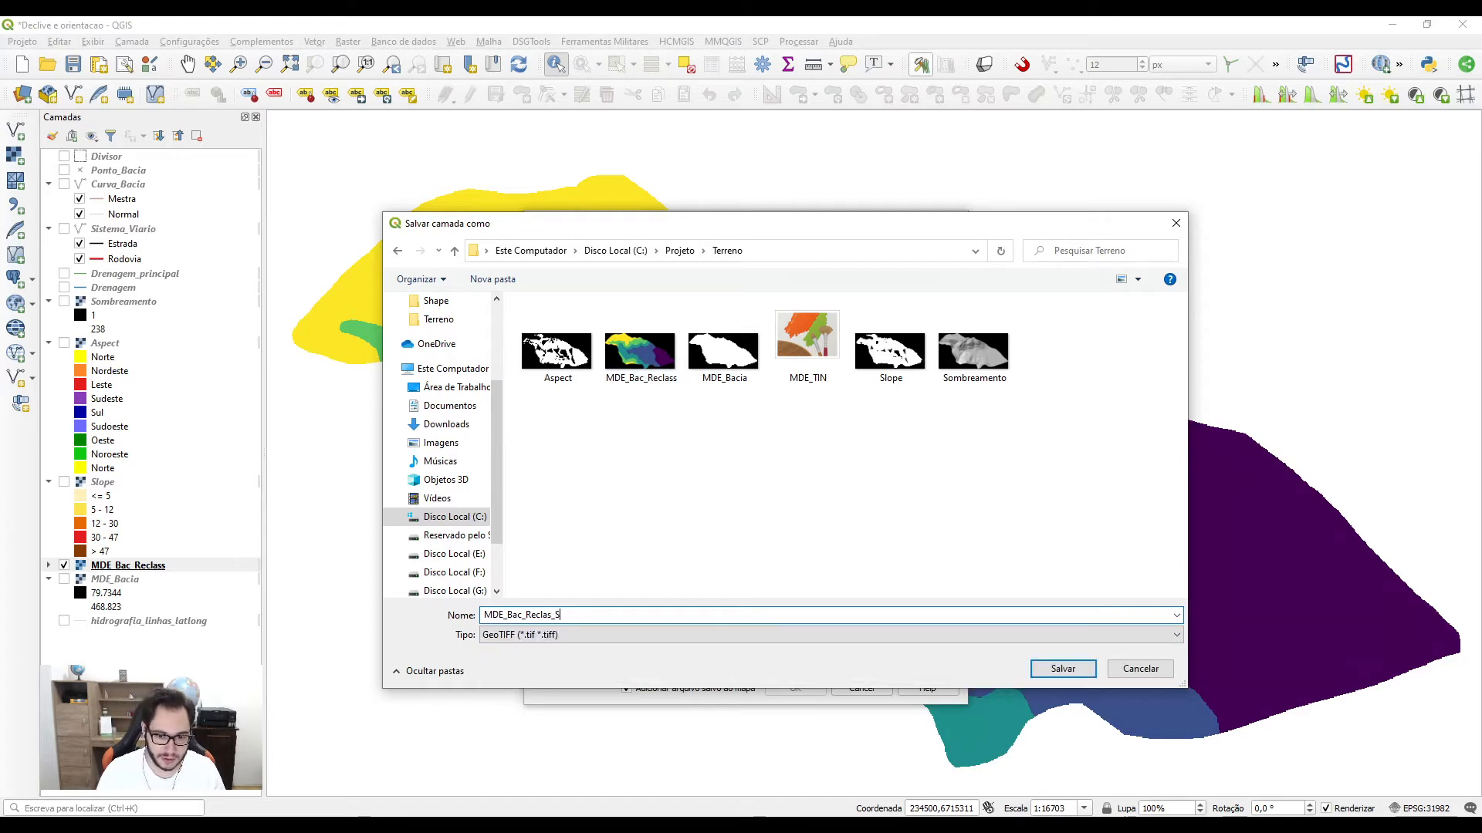
click(1065, 669)
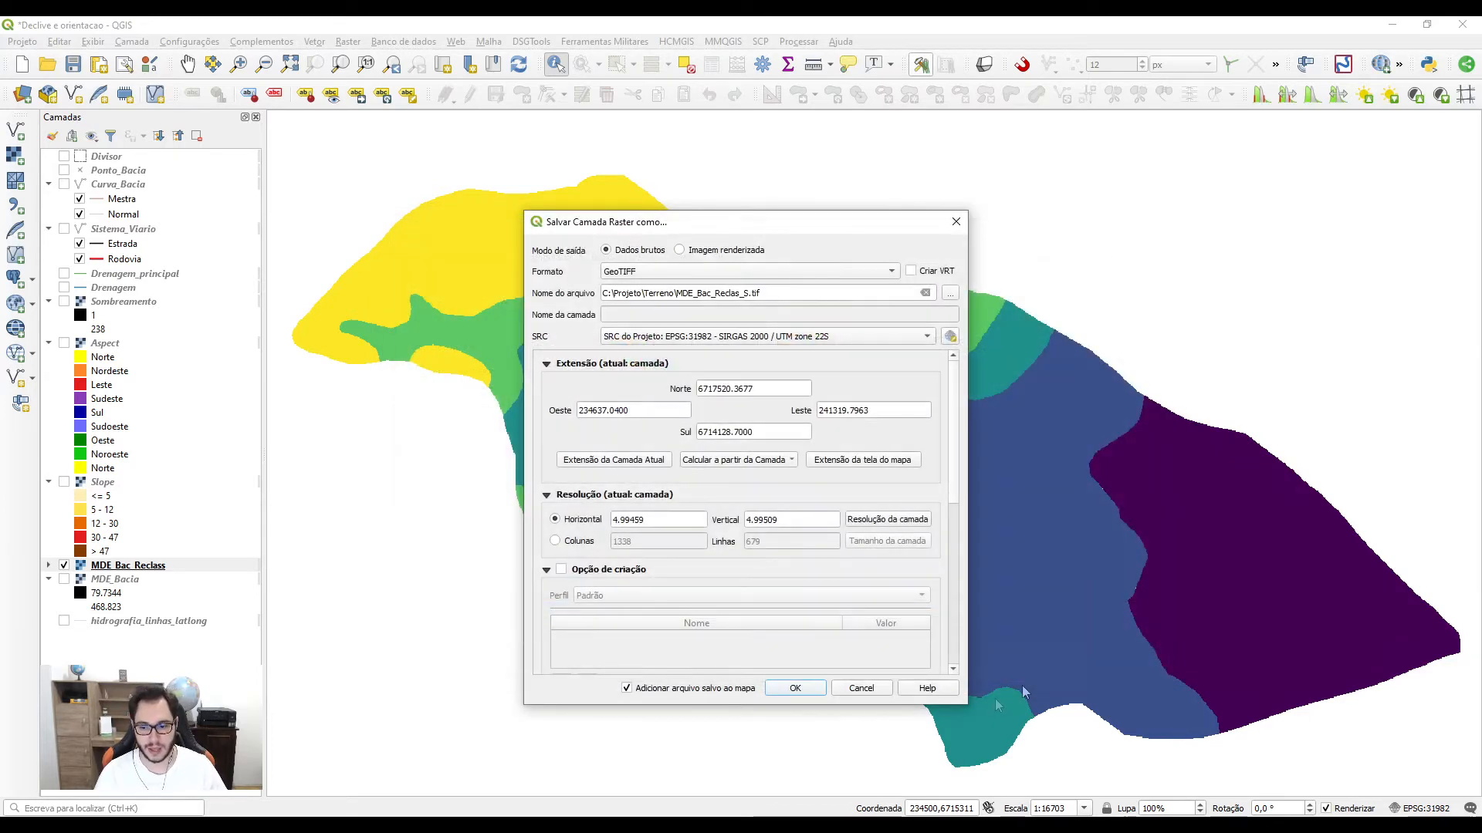
click(821, 691)
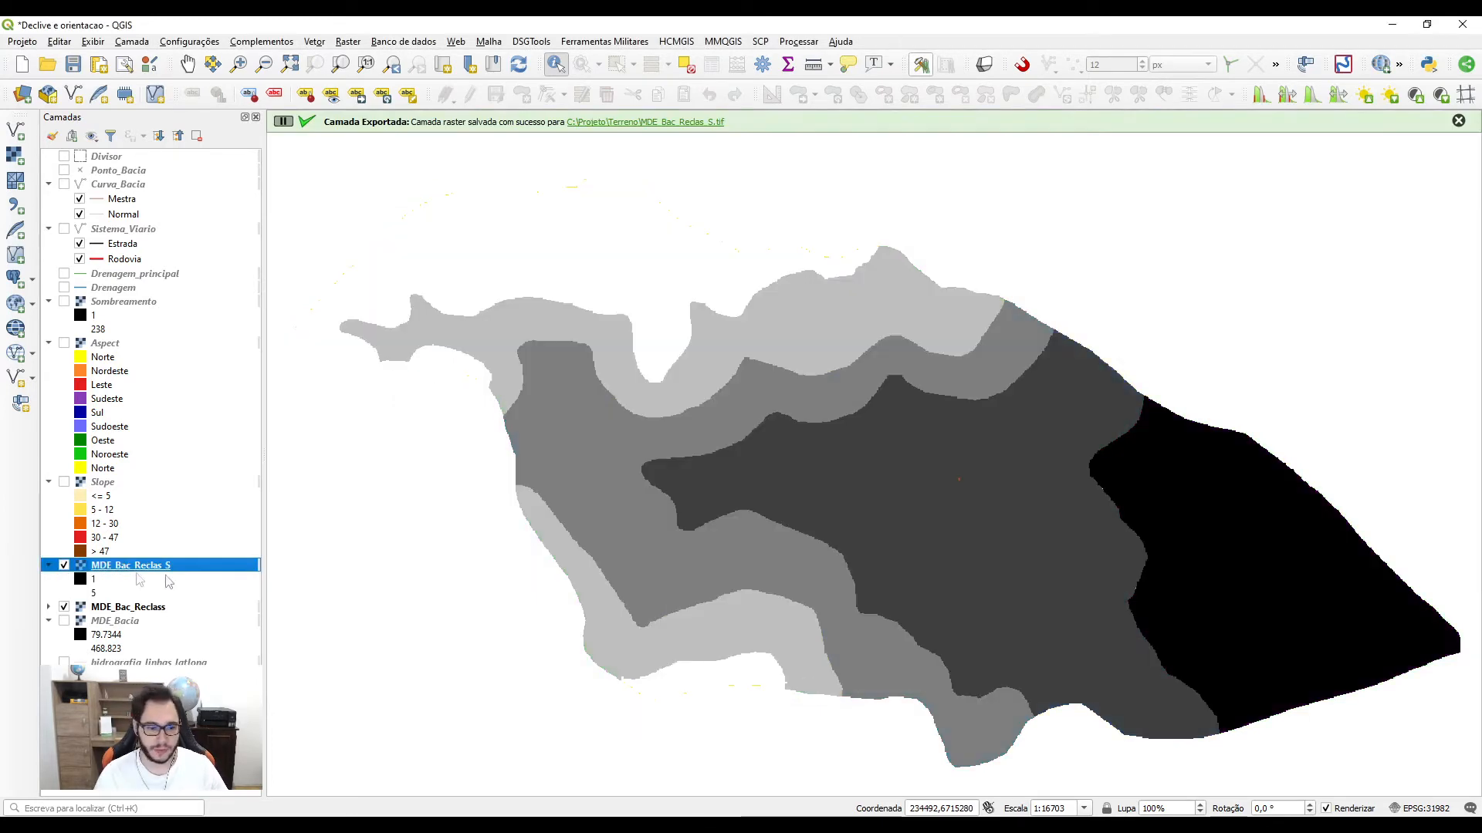
Step: Check the coordinate reference system of the exported MDE_Bac_Reclas_S layer in its properties
right_click(109, 565)
click(164, 826)
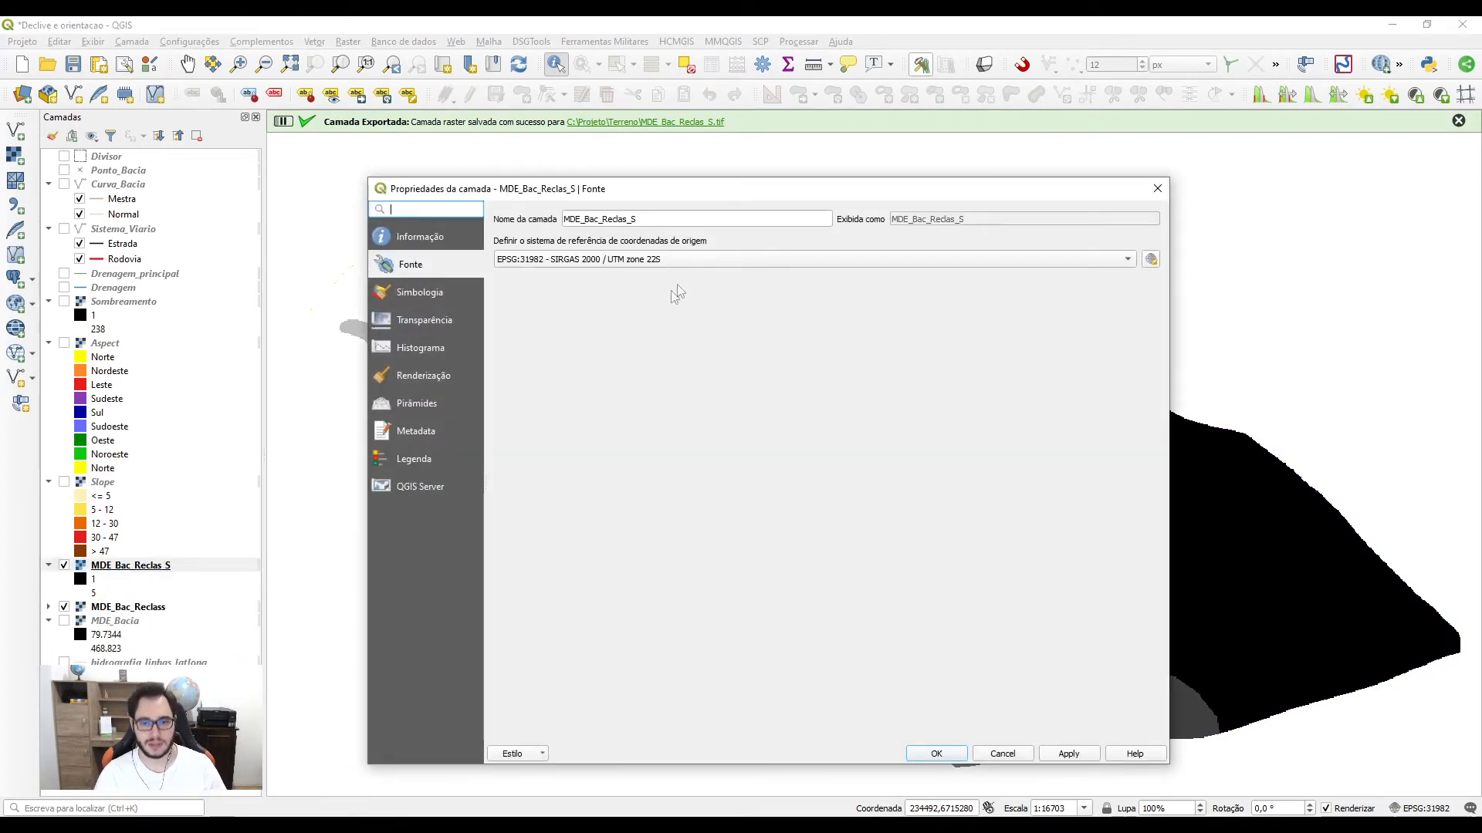
click(1156, 188)
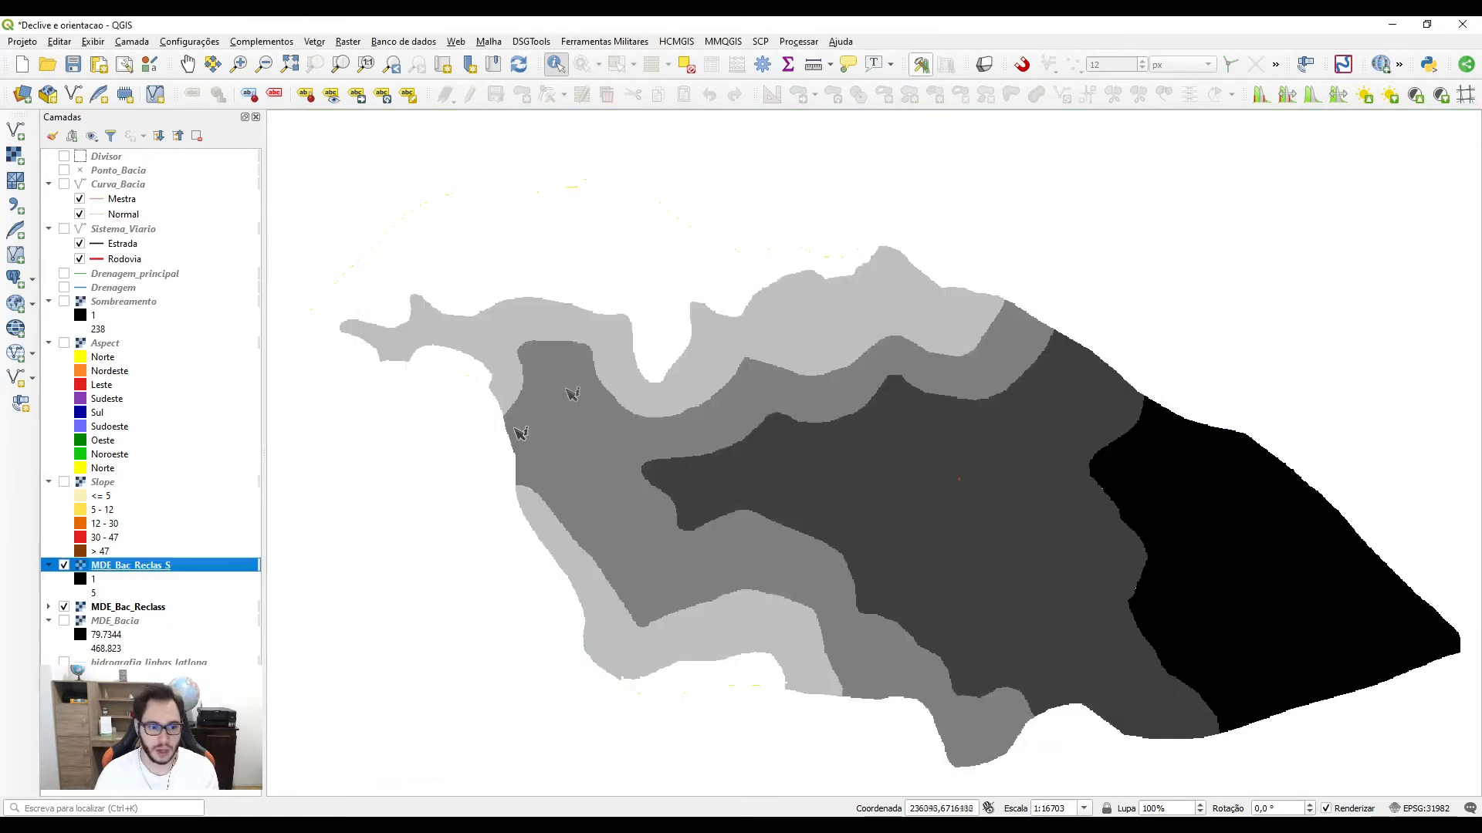
Step: Remove the old MDE_Bac_Reclass layer from the project and make MDE_Bac_Reclas_S the active layer
click(159, 609)
click(196, 136)
key(Return)
click(152, 569)
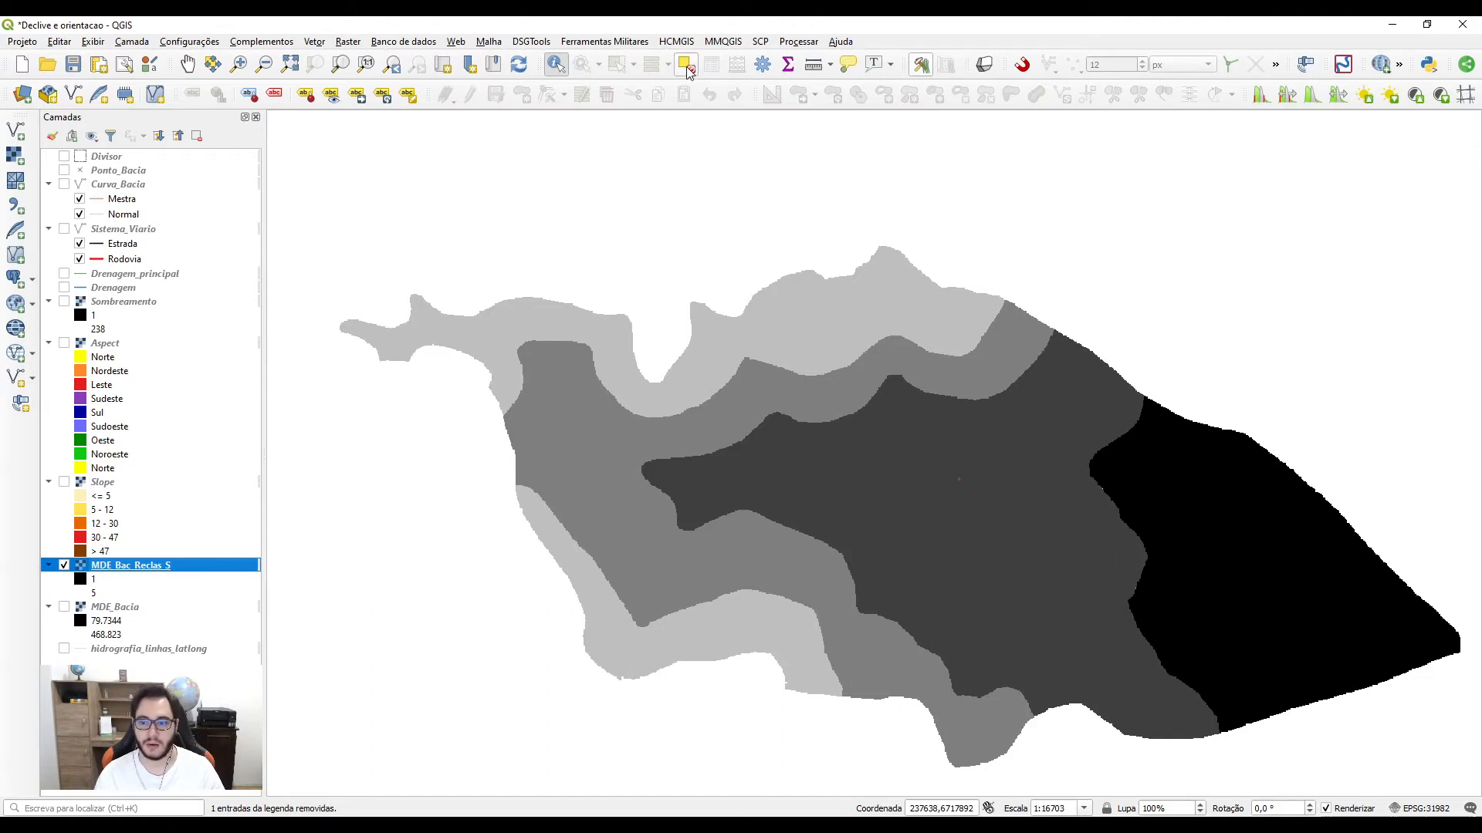
Step: Inspect the pixel edges of MDE_Bac_Reclas_S and show the Divisor boundary layer over it
click(187, 62)
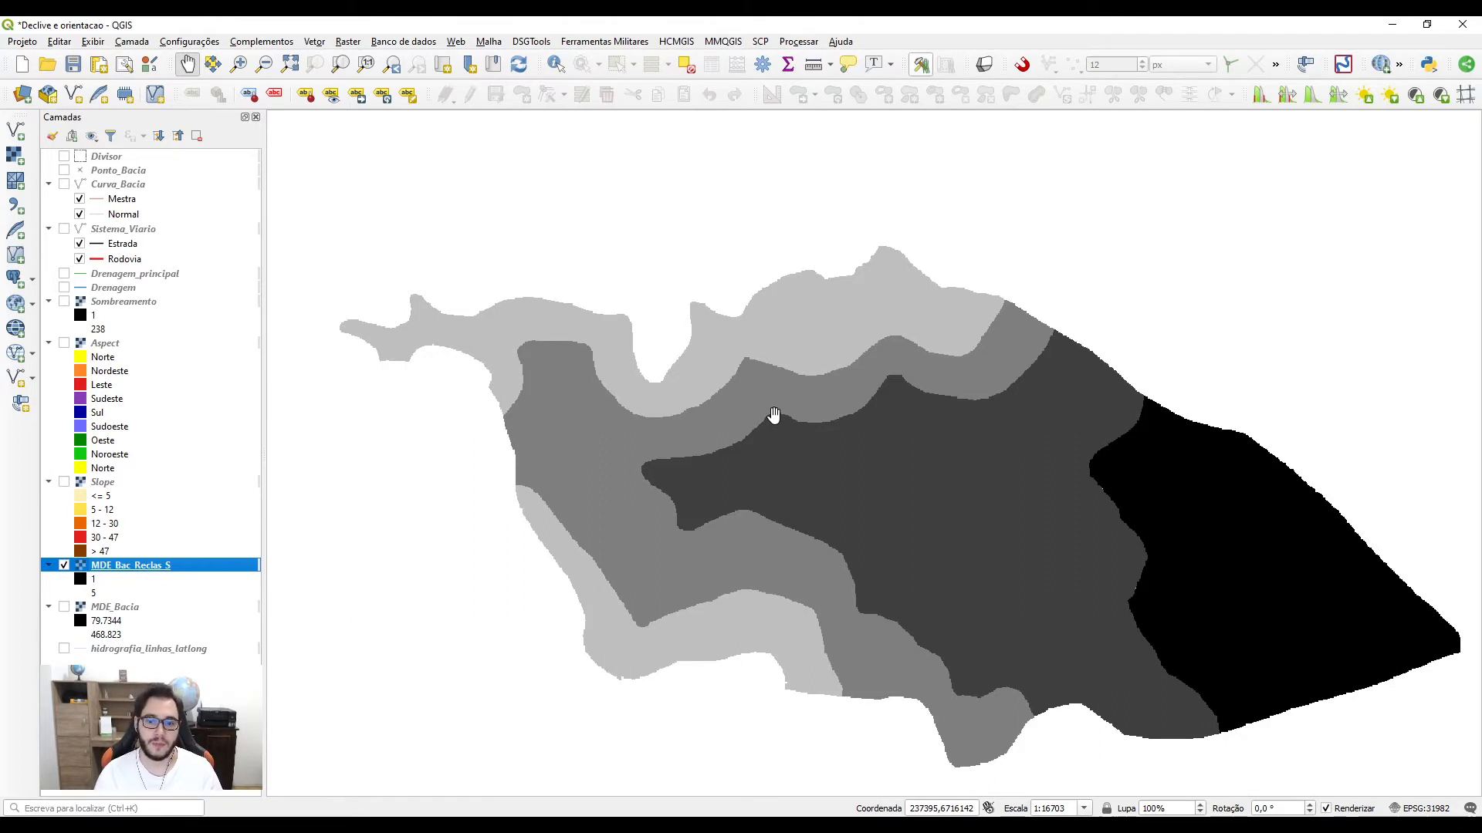
scroll(774, 415, up, 3)
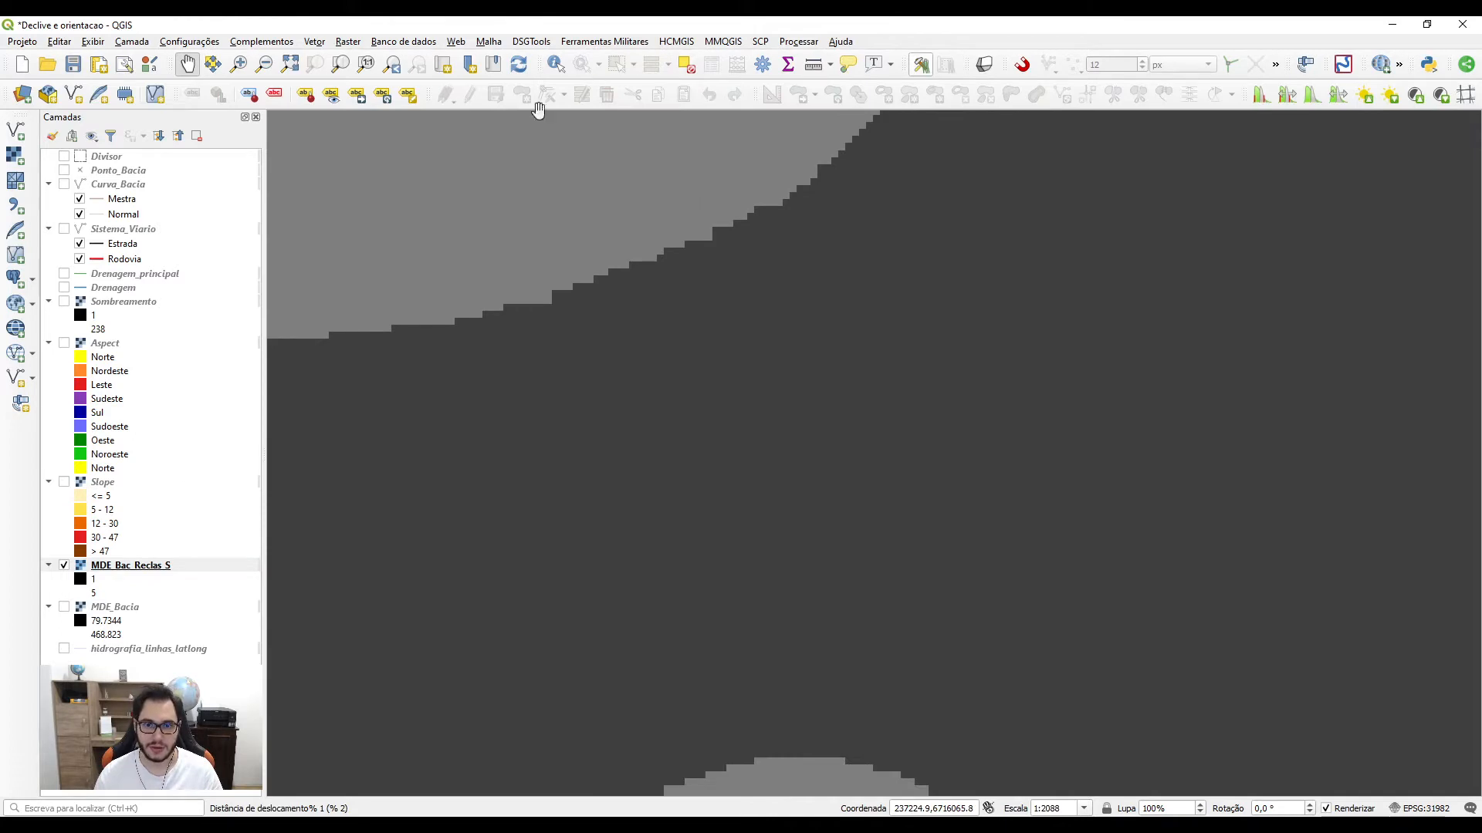
click(85, 569)
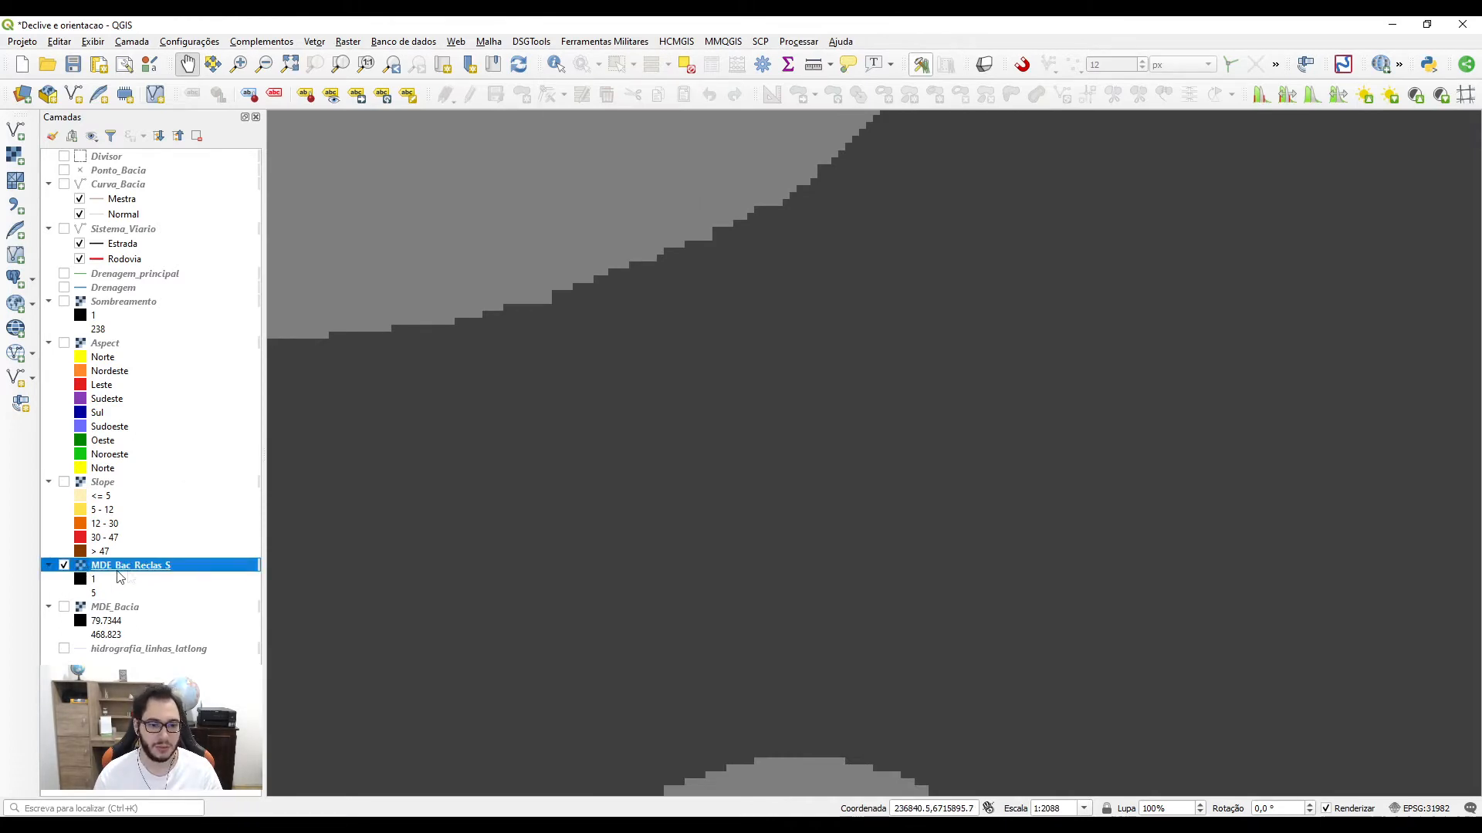
scroll(673, 559, down, 3)
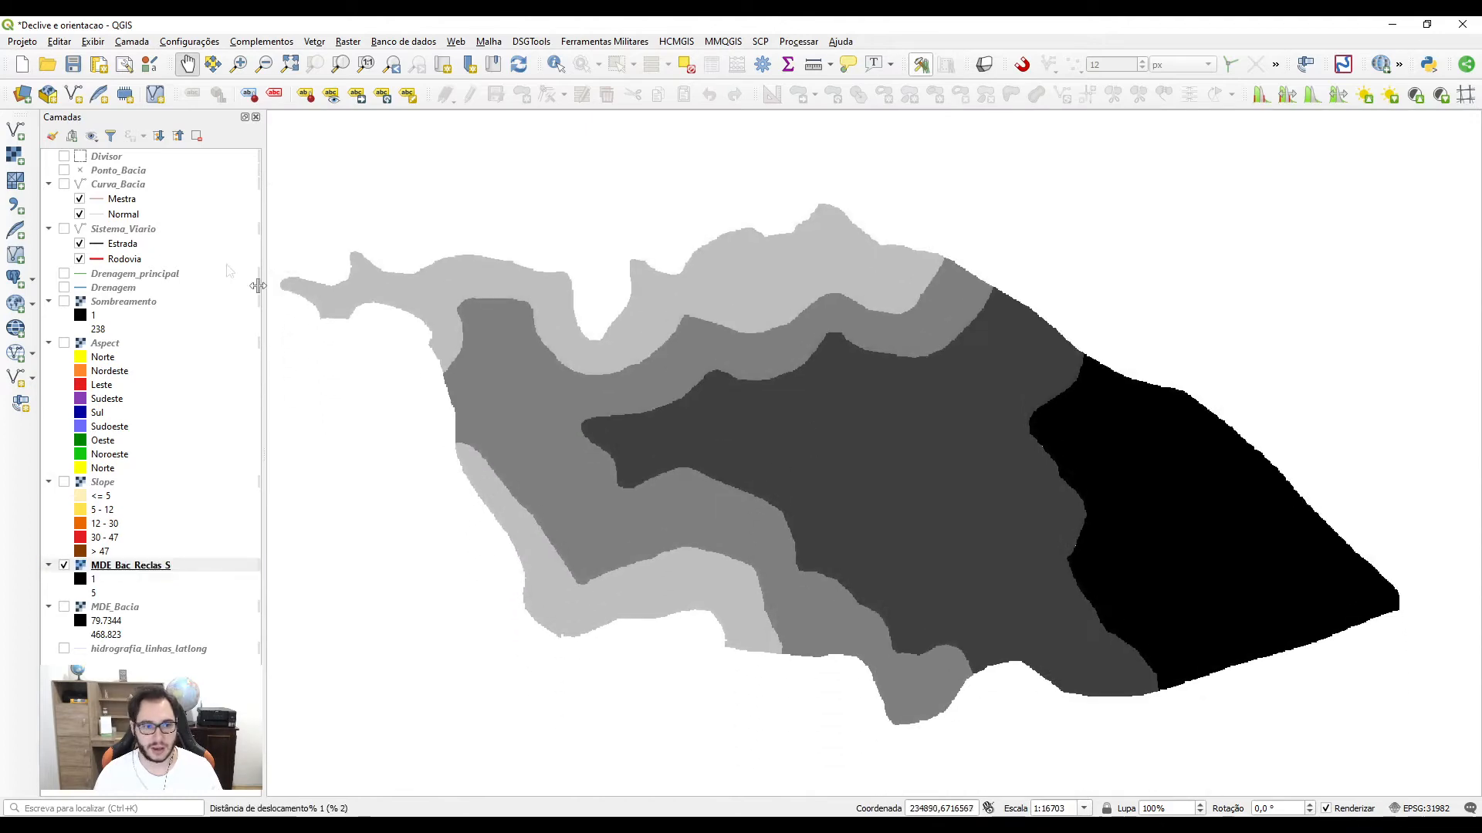
click(64, 156)
drag(674, 415, 820, 470)
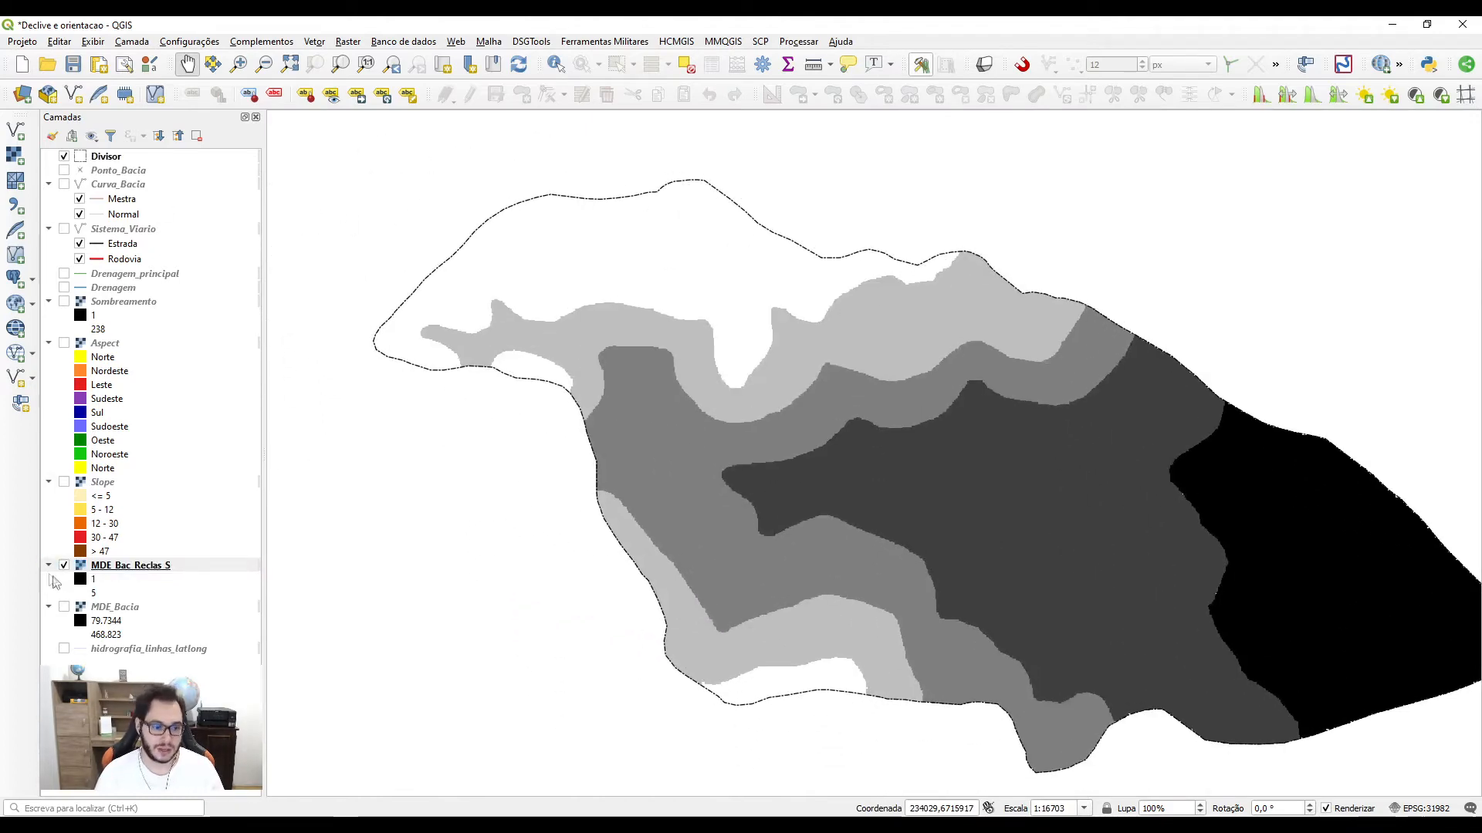
drag(740, 582, 600, 489)
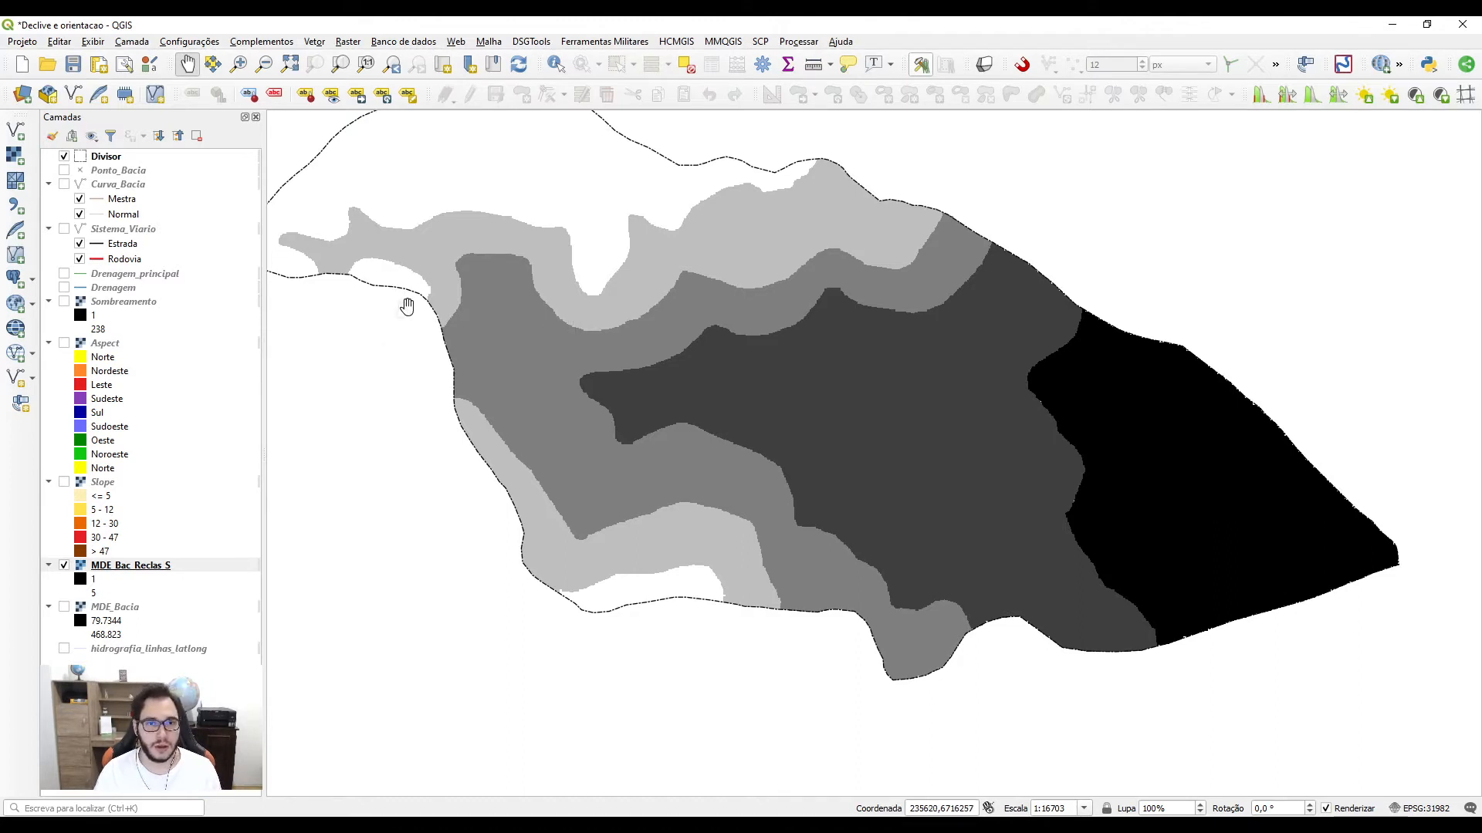
Step: Set up a raster-to-vector (polygonize) conversion of MDE_Bac_Reclas_S with the output field named Alt
click(348, 42)
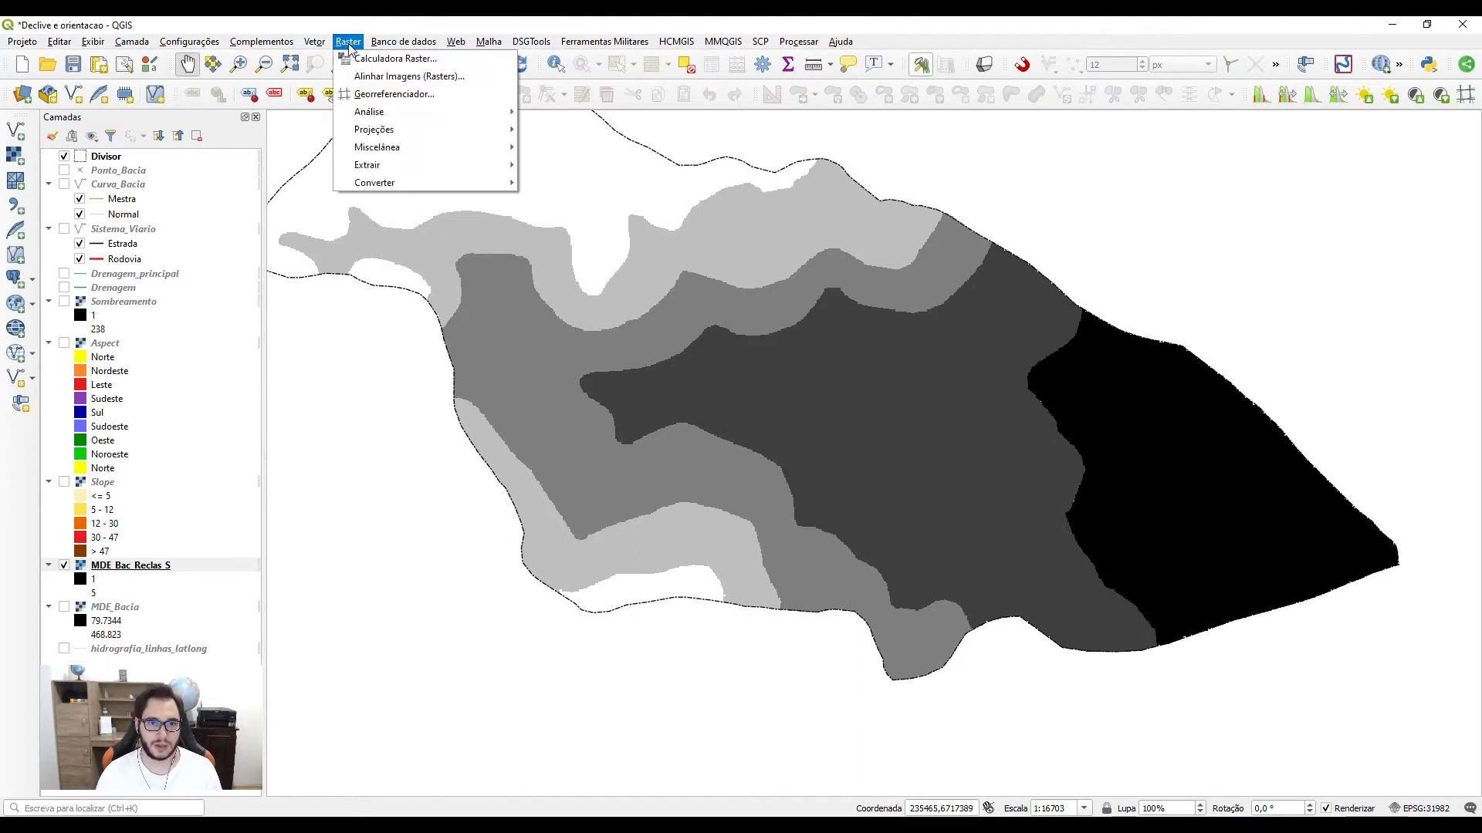
mouse_move(381, 182)
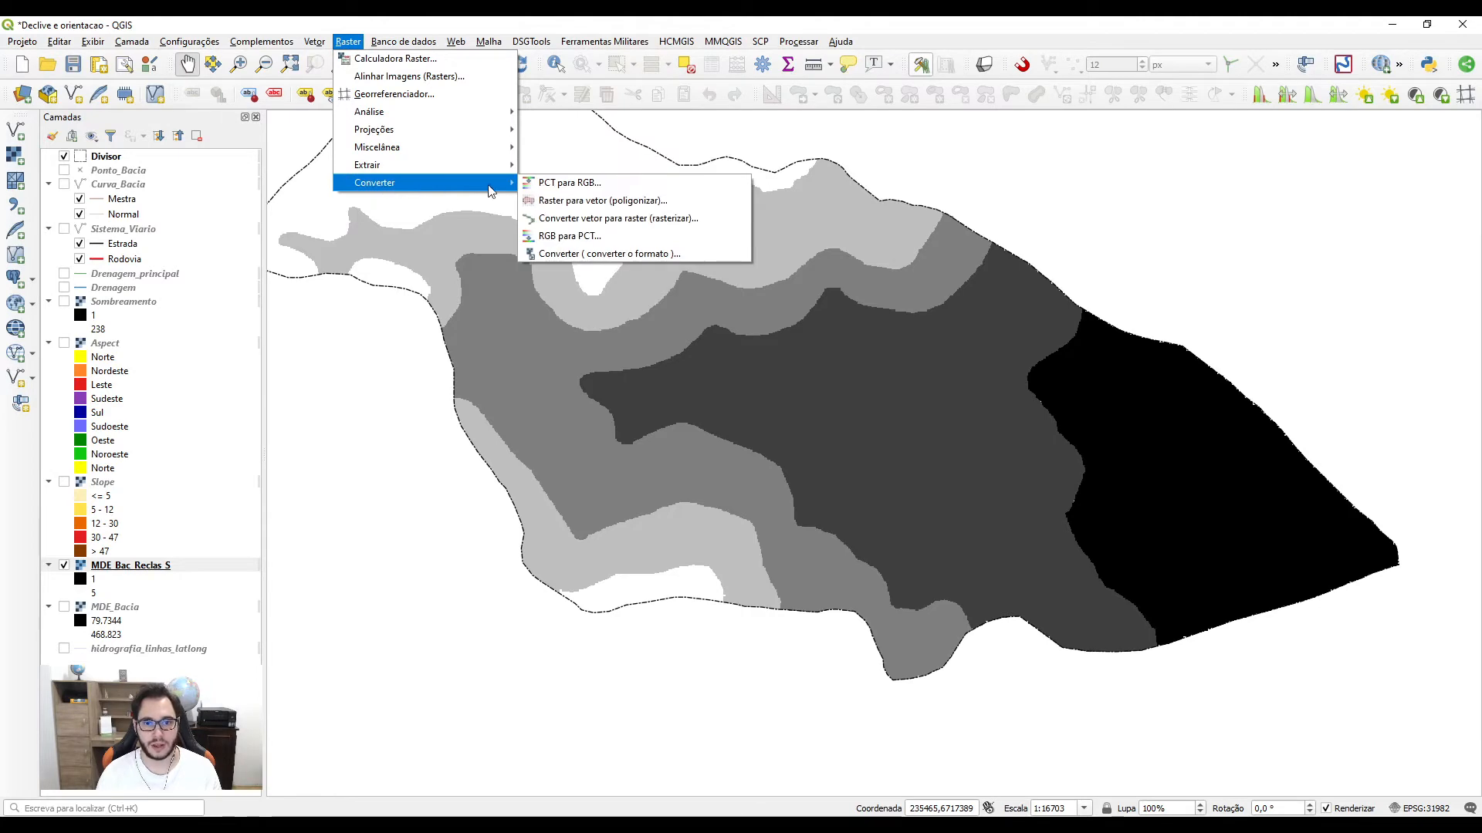
click(590, 202)
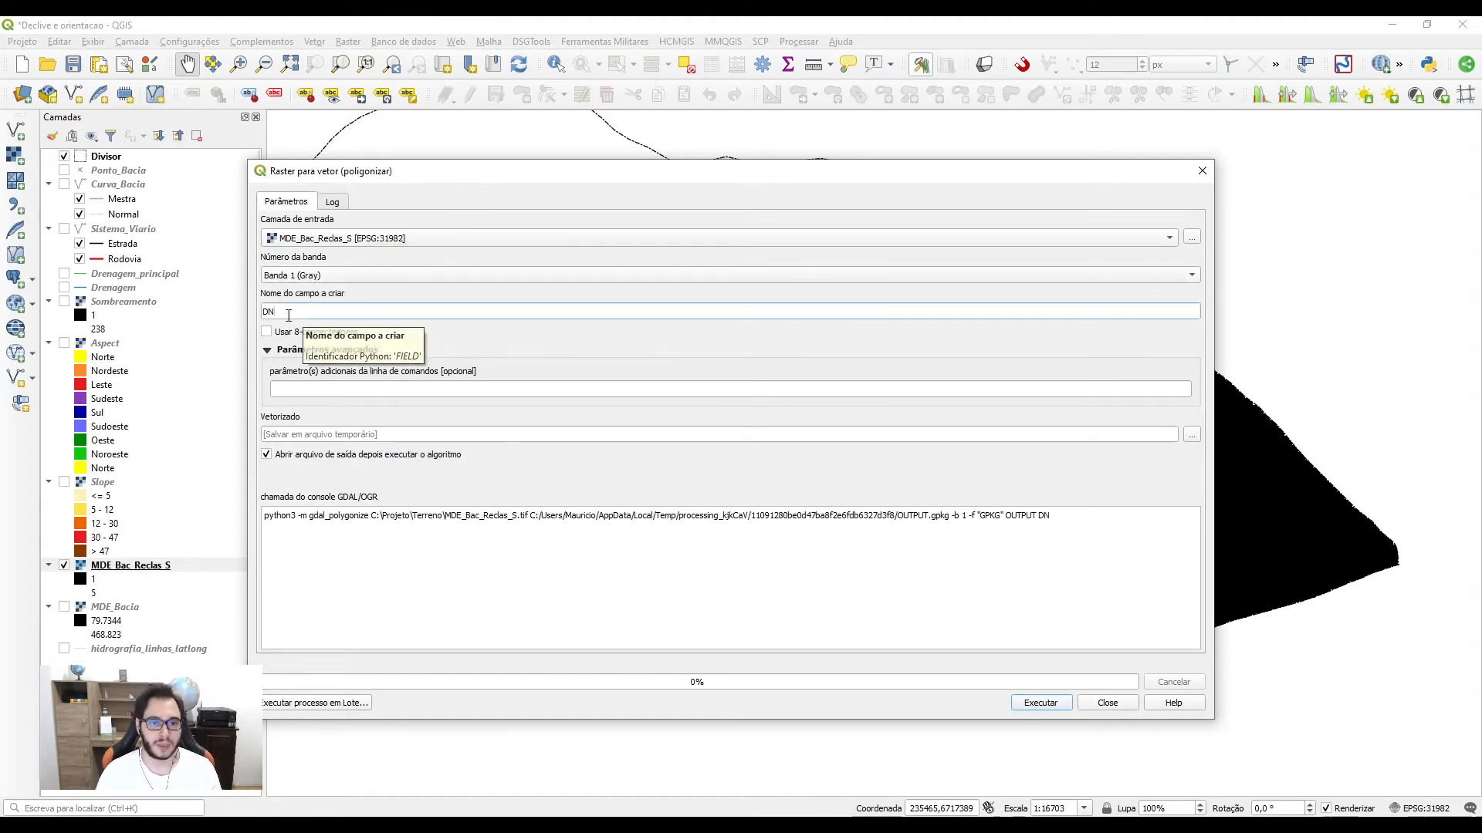
drag(302, 312, 251, 307)
text(Alti)
key(BackSpace)
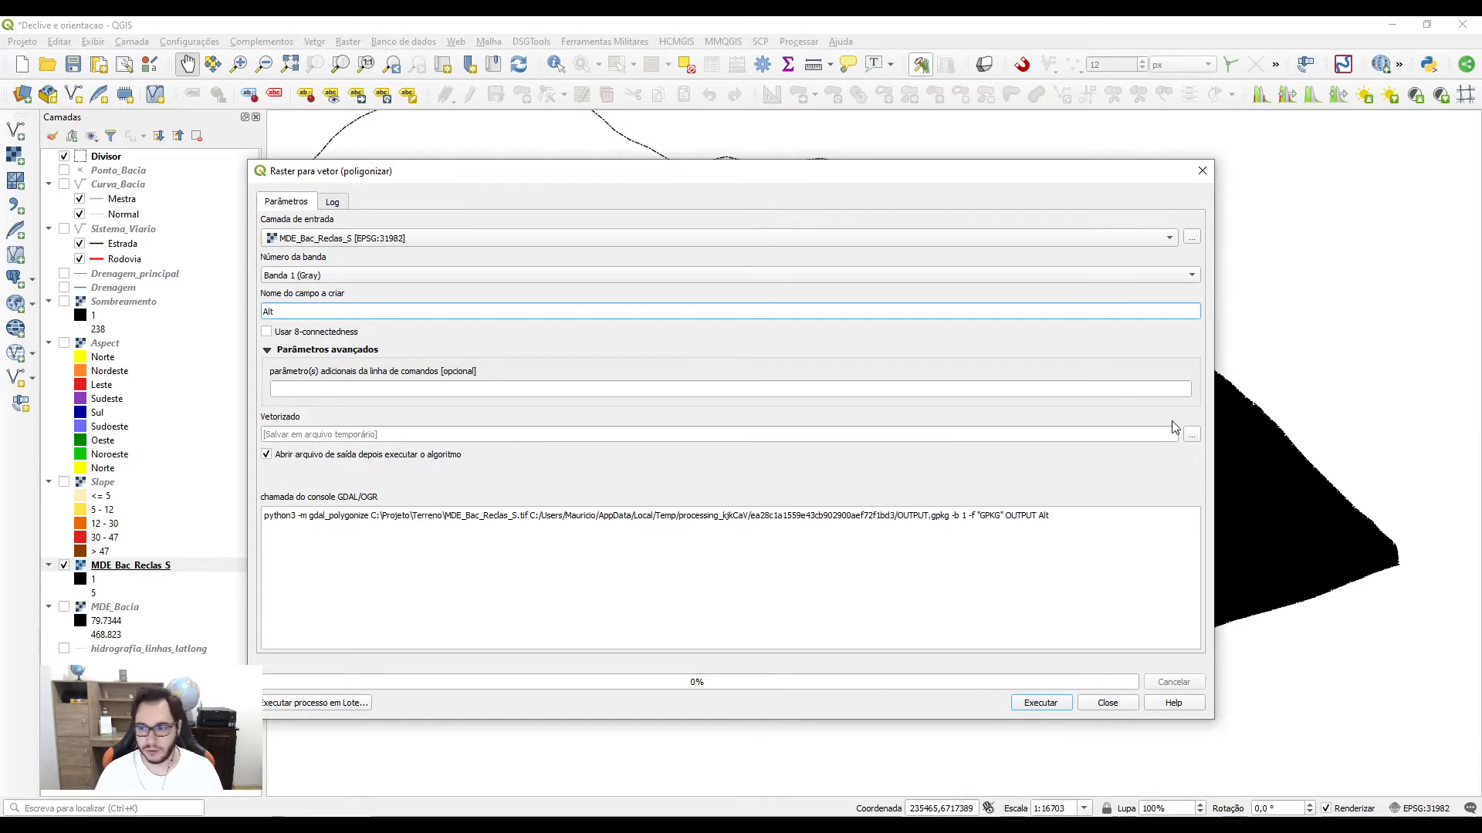
Step: Save the polygonized output as the shapefile Hipso_Vetor in C:/Projeto/Terreno, run the conversion and close the tool
click(1196, 434)
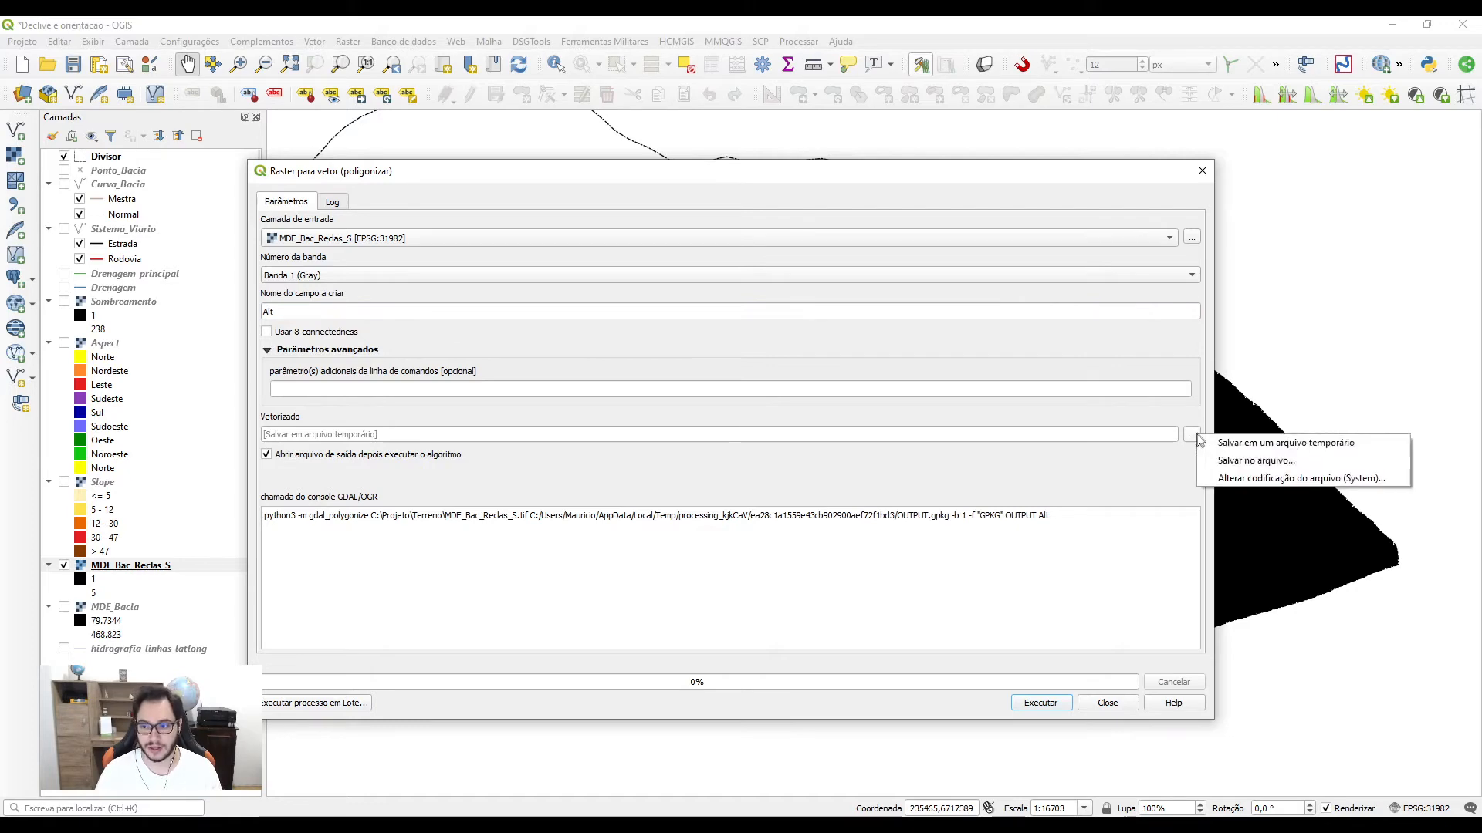
click(1236, 460)
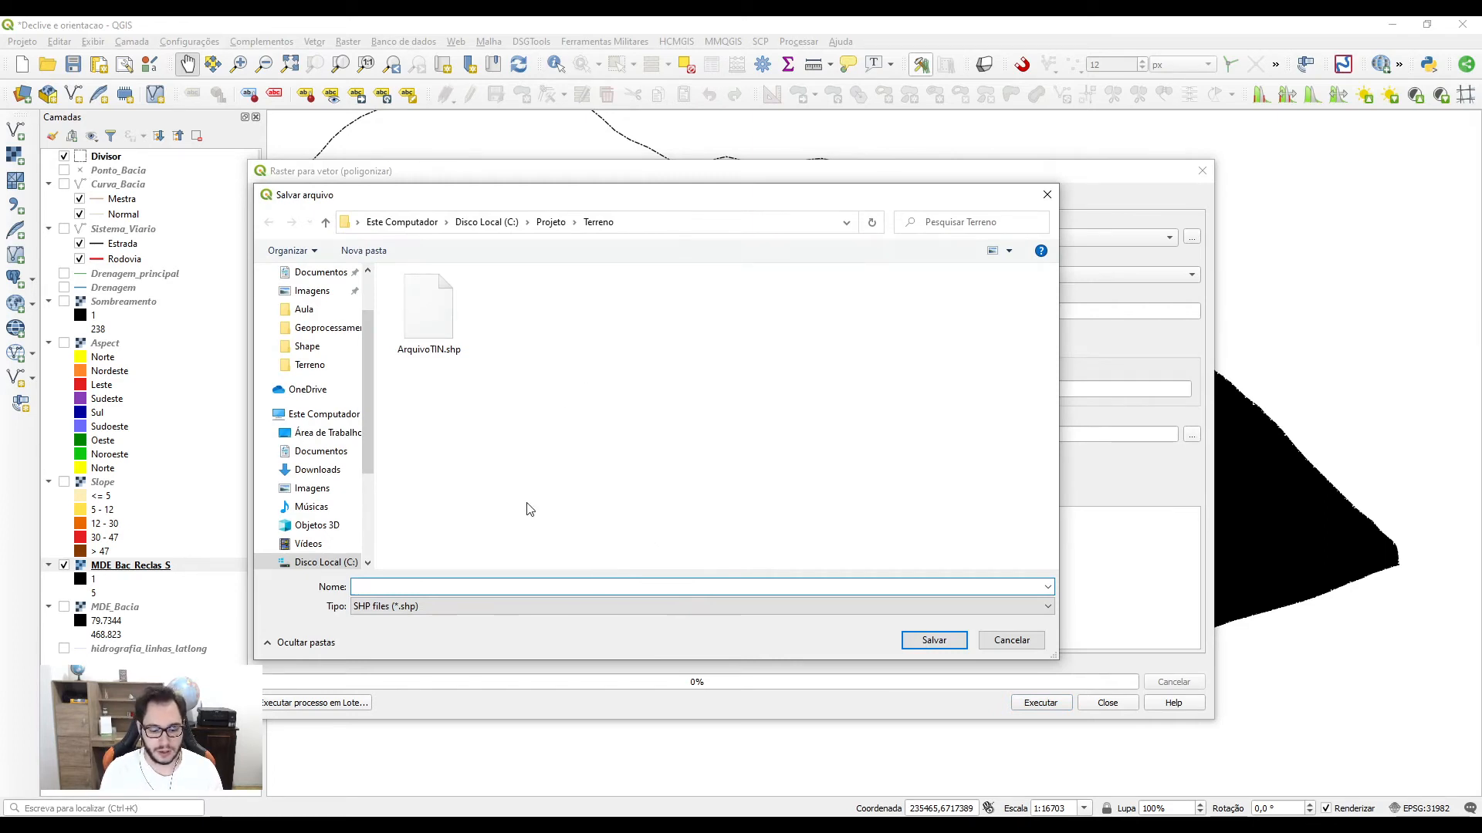
text(Hips)
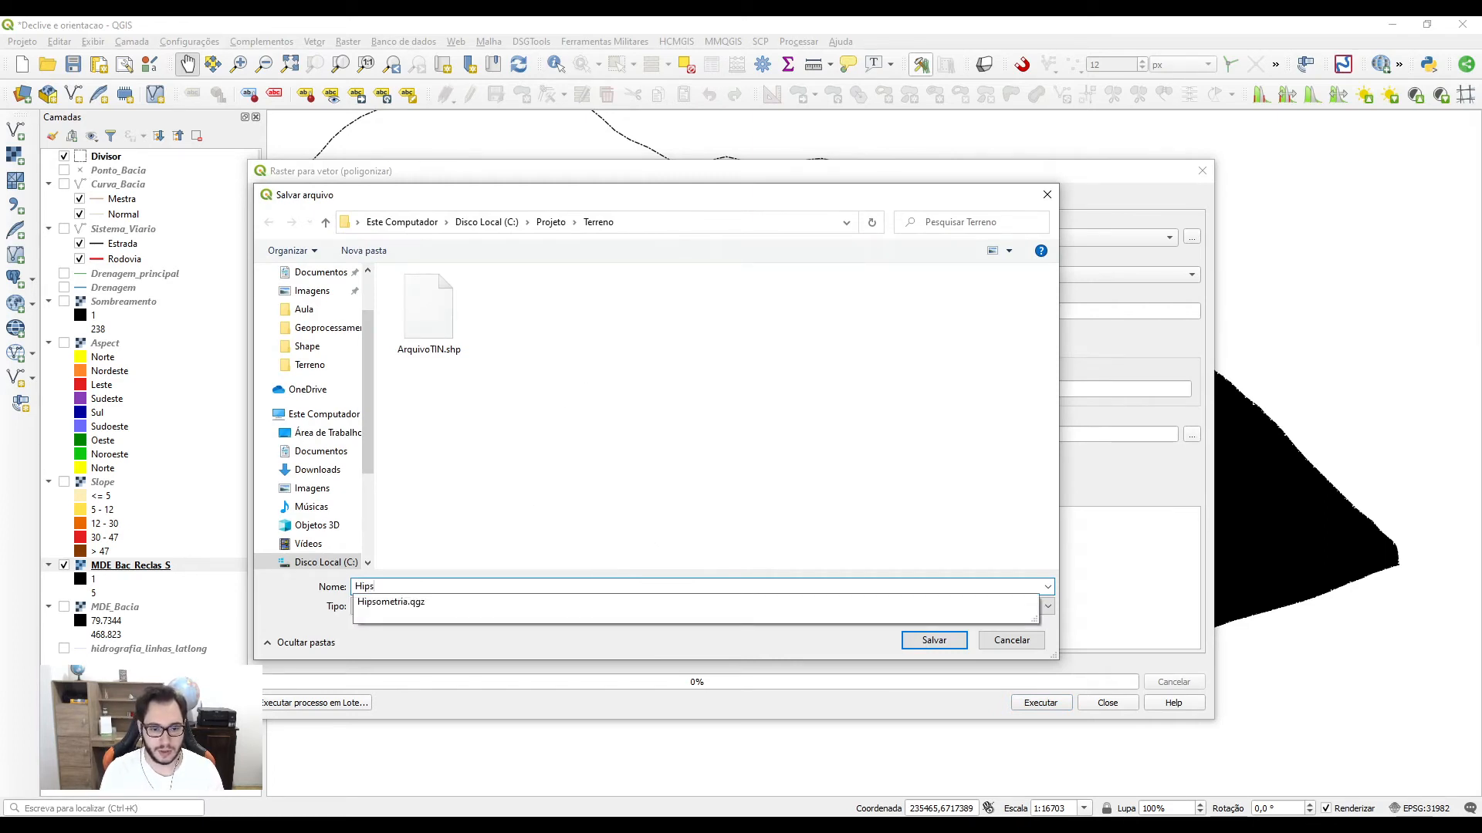
text(o_Vetor)
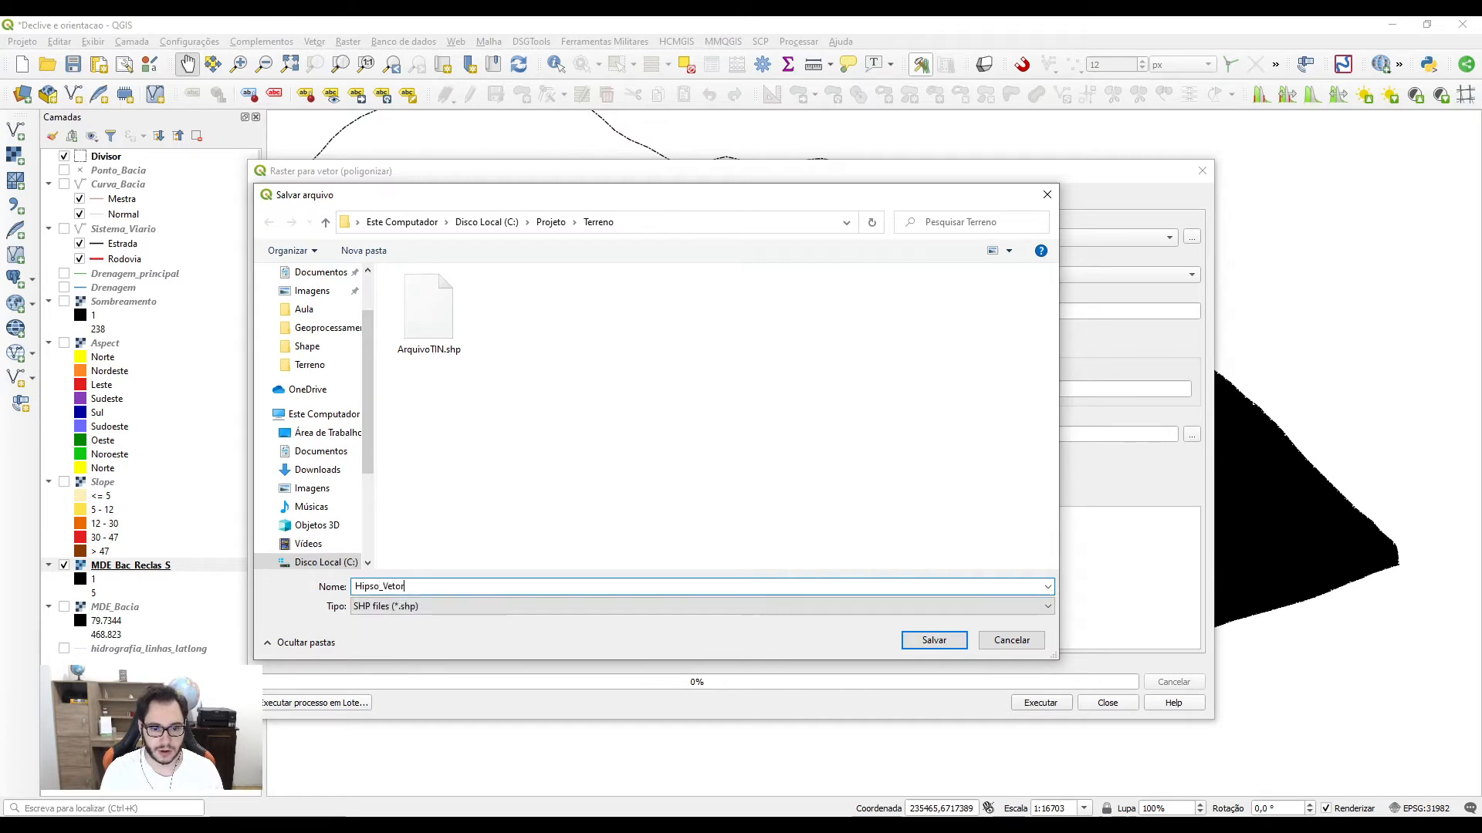
key(Return)
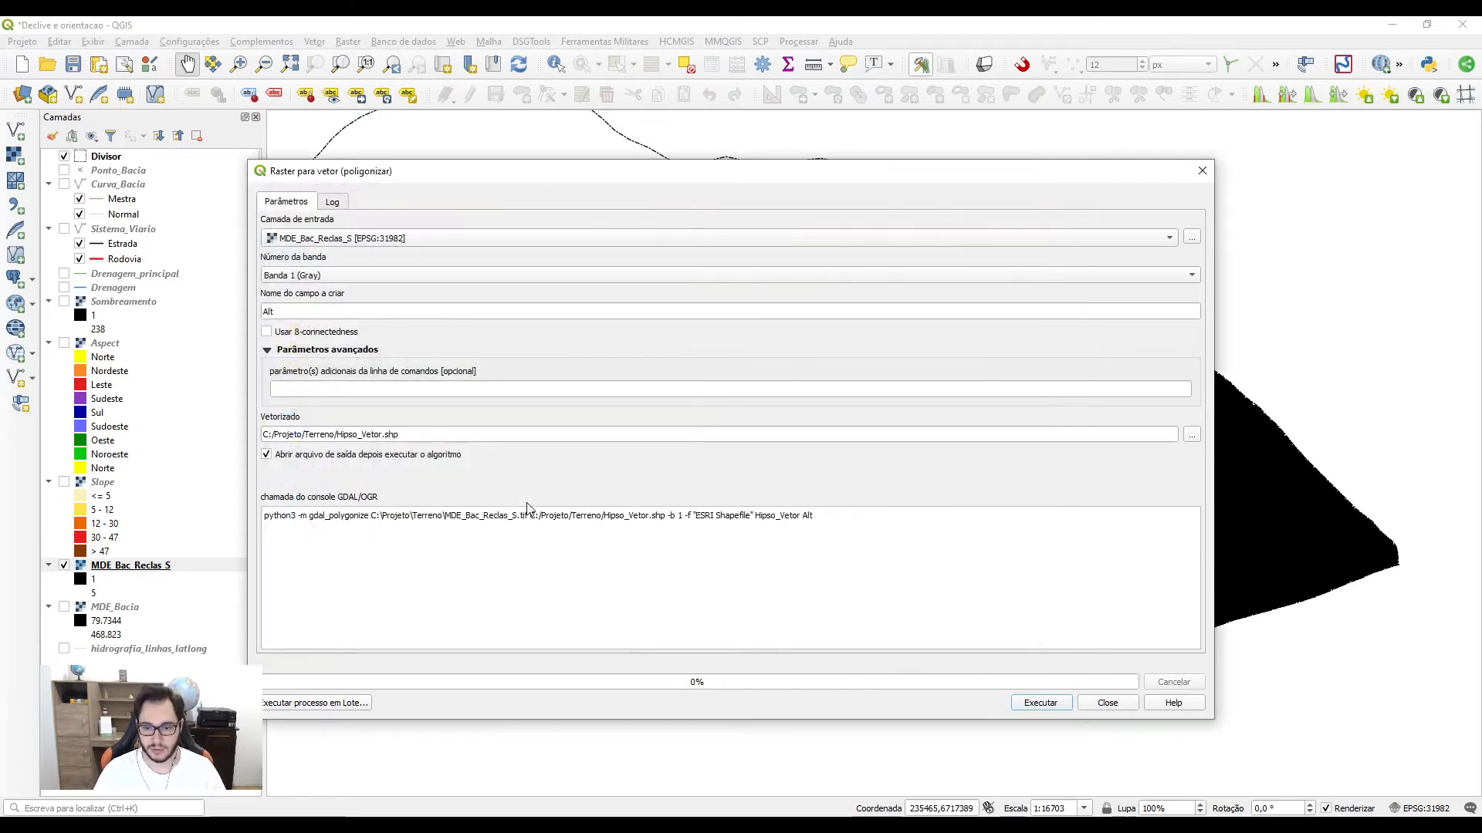
click(1038, 704)
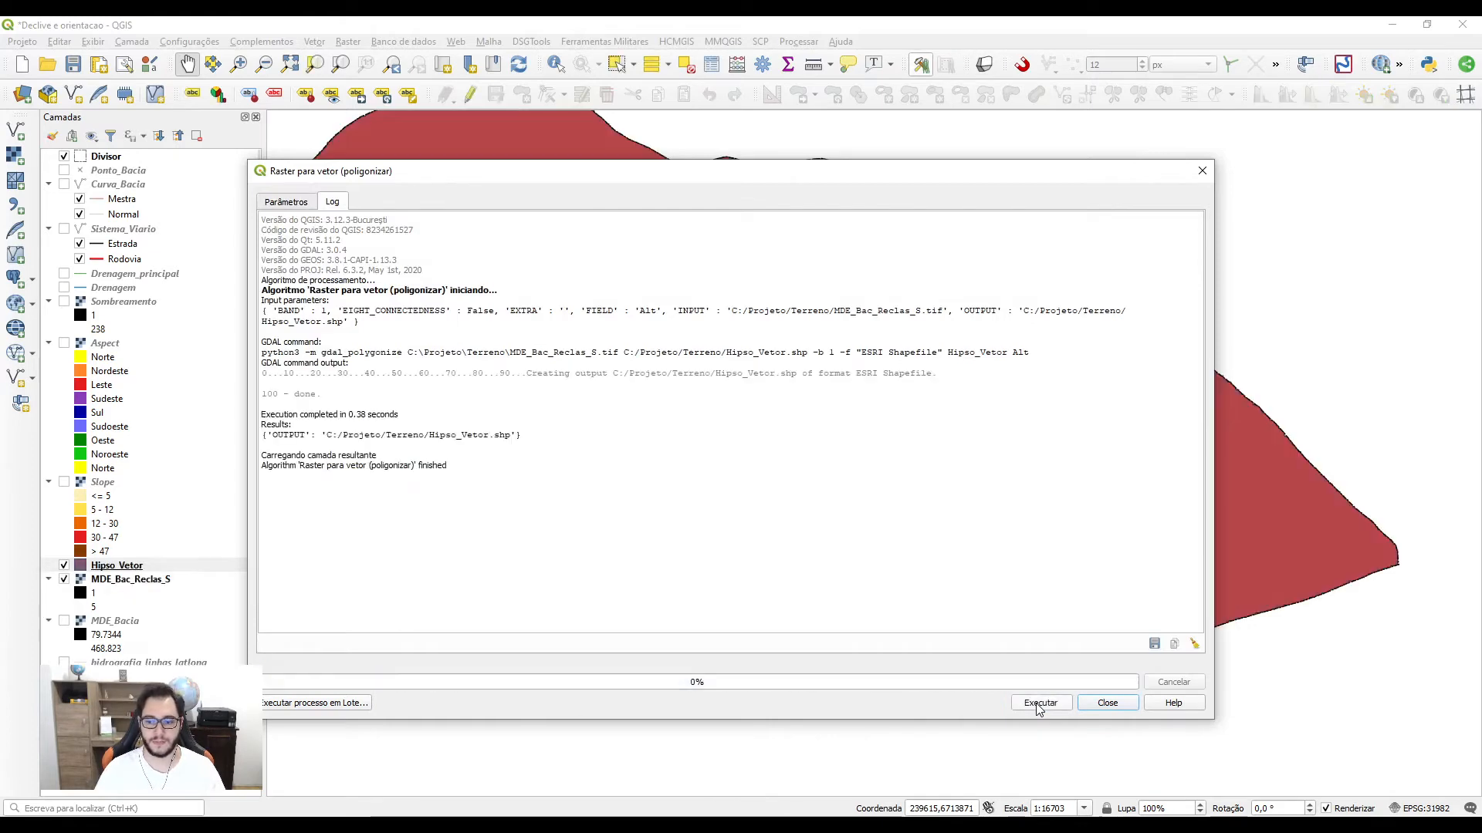
click(1125, 702)
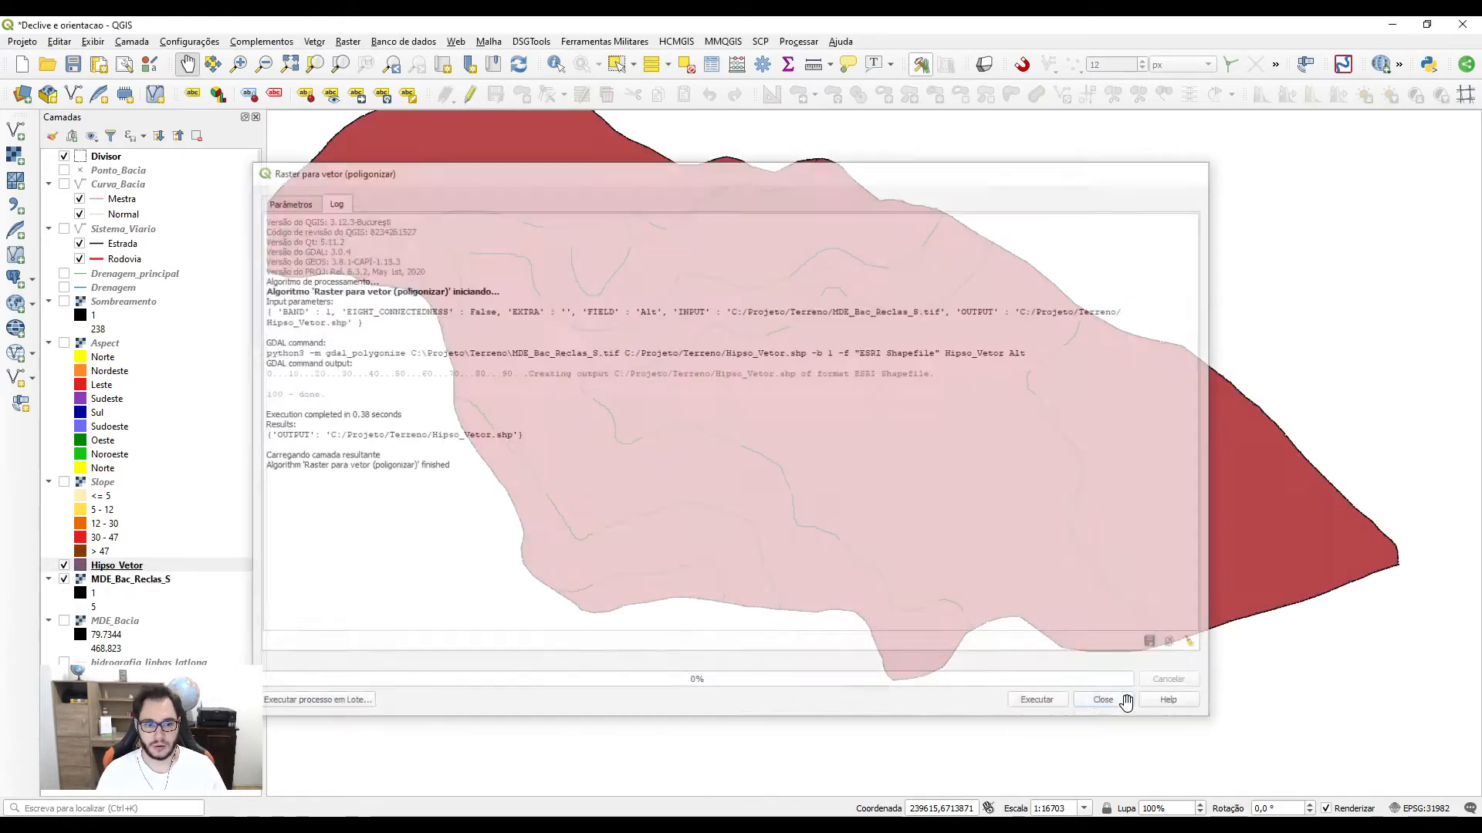
Step: Open the Hipso_Vetor attribute table, sort it by Alt in ascending order and select the rows with value 5
right_click(153, 569)
click(231, 409)
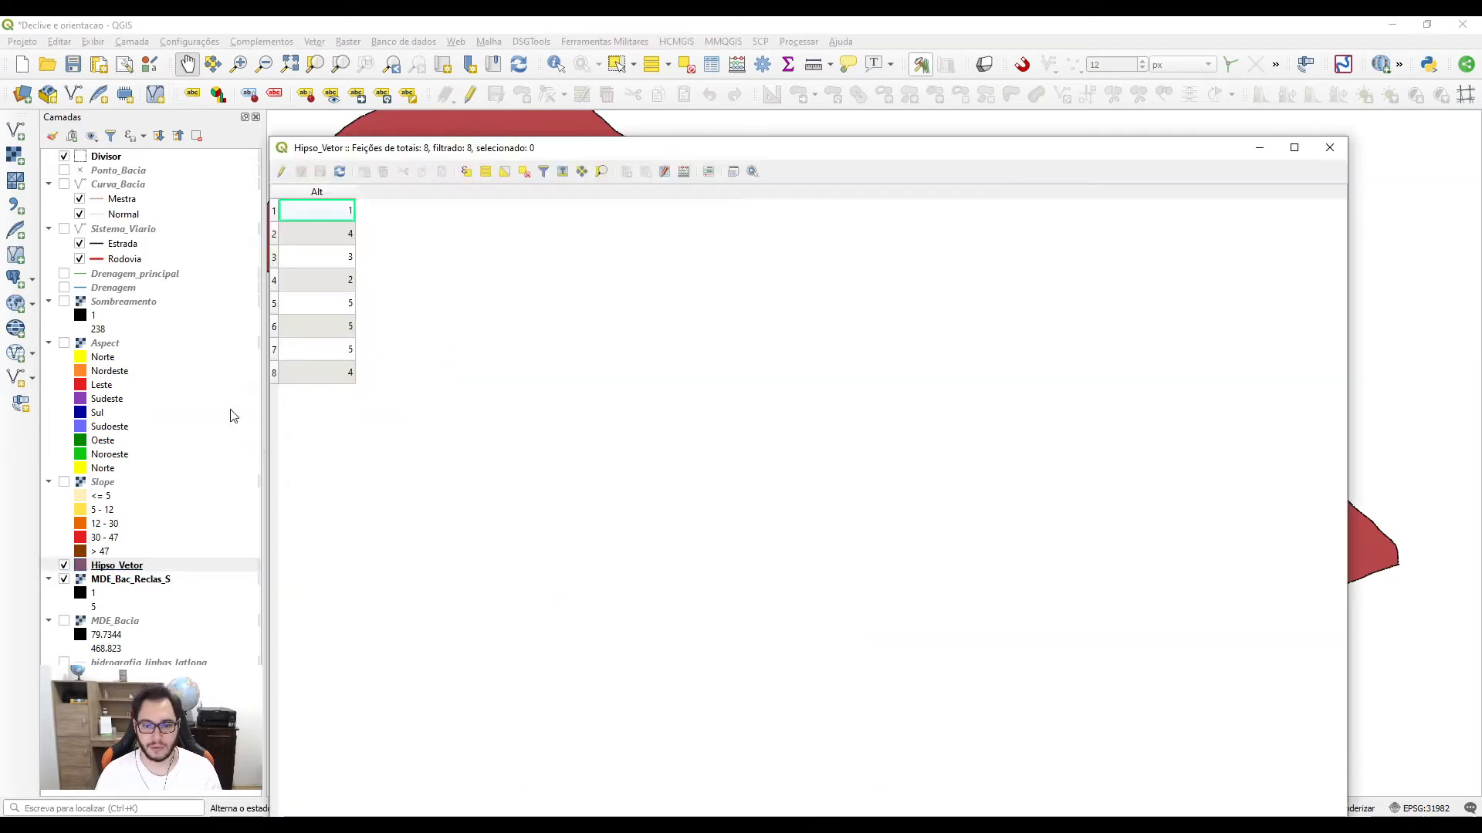
click(317, 193)
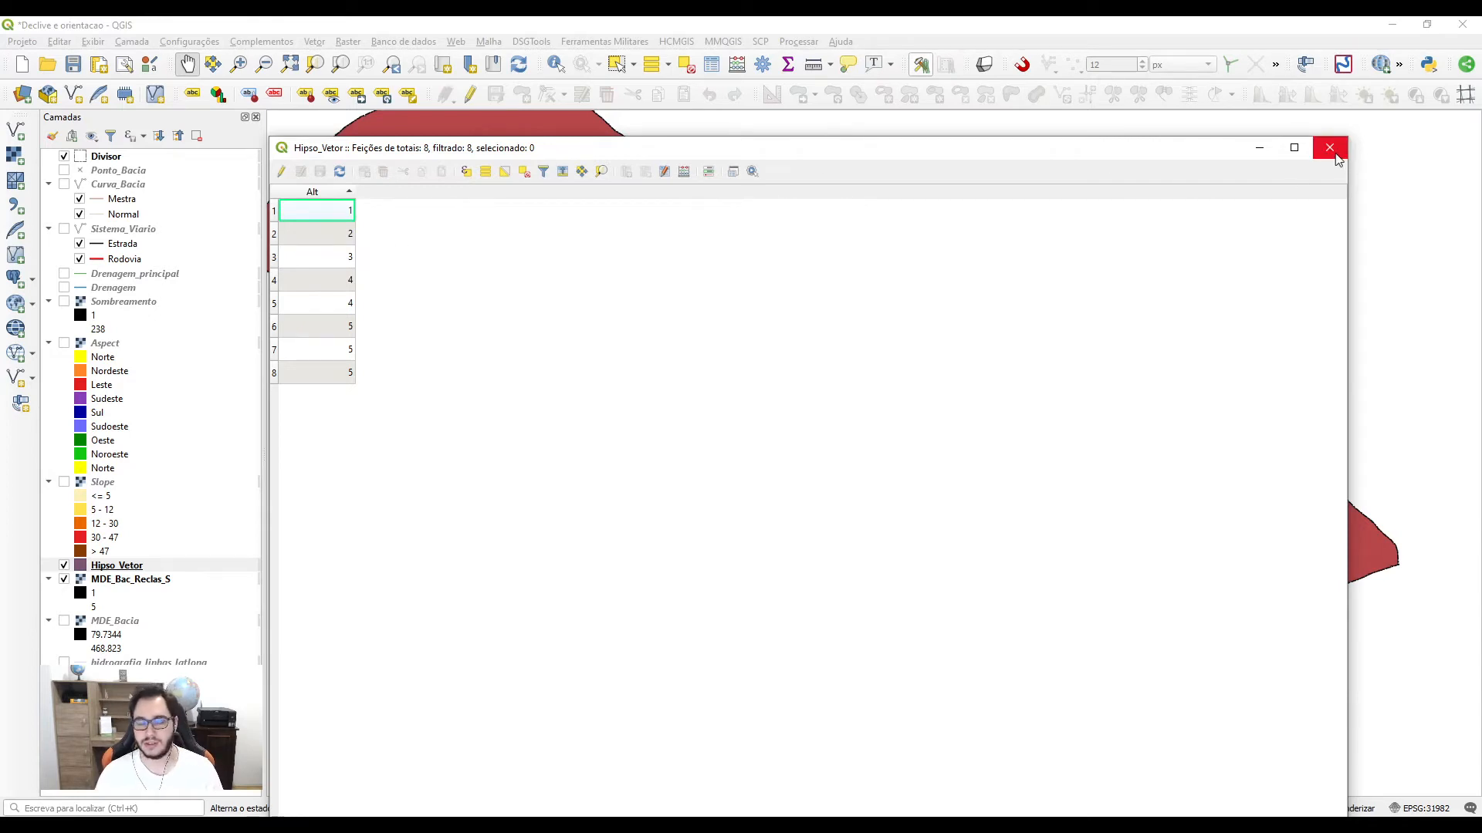
drag(279, 284, 272, 378)
click(272, 328)
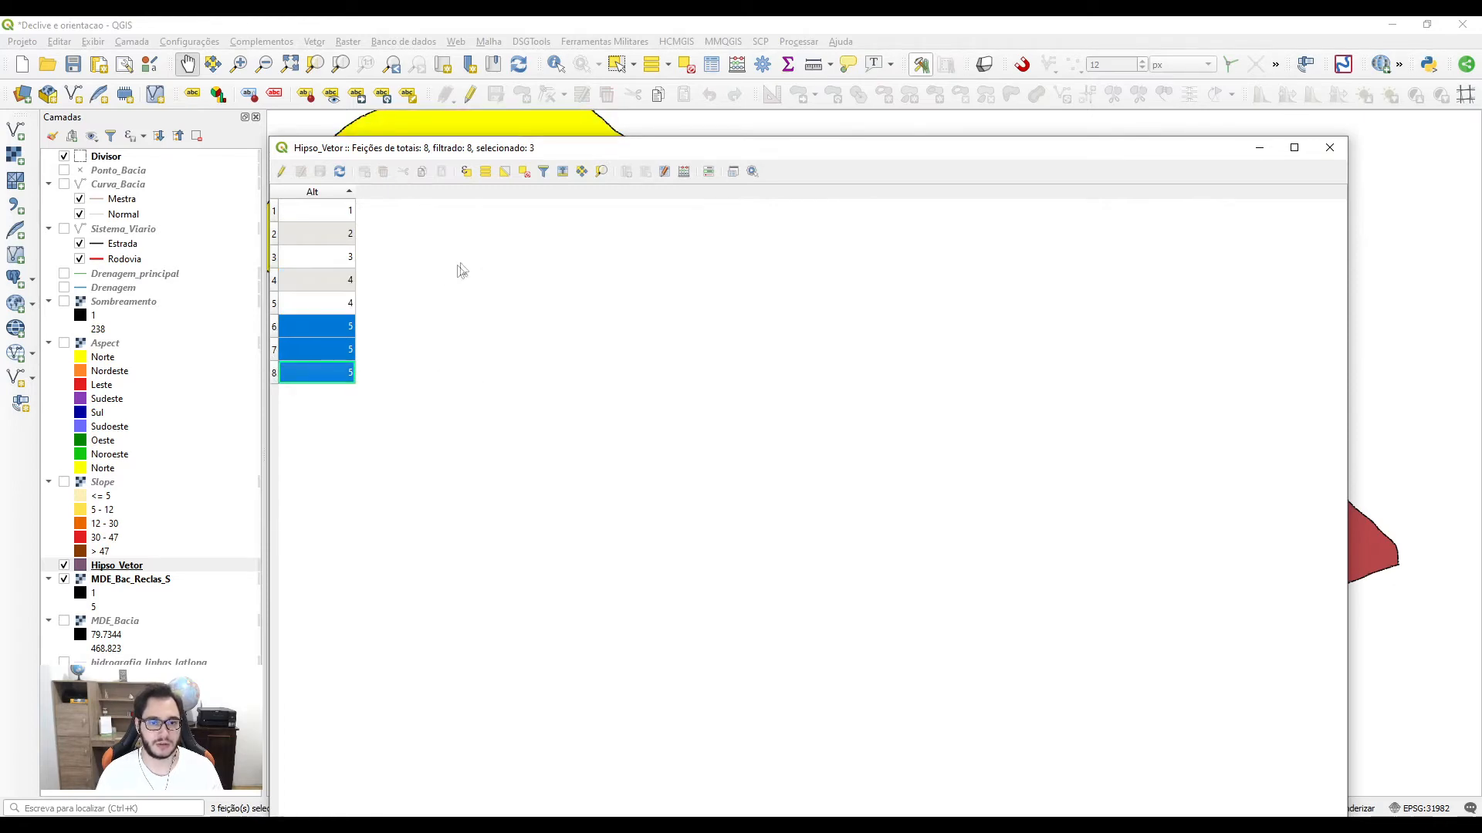
Step: Examine the selected class 5 polygons of Hipso_Vetor on the map and check their rows in the attribute table again
click(1329, 148)
drag(692, 358, 791, 413)
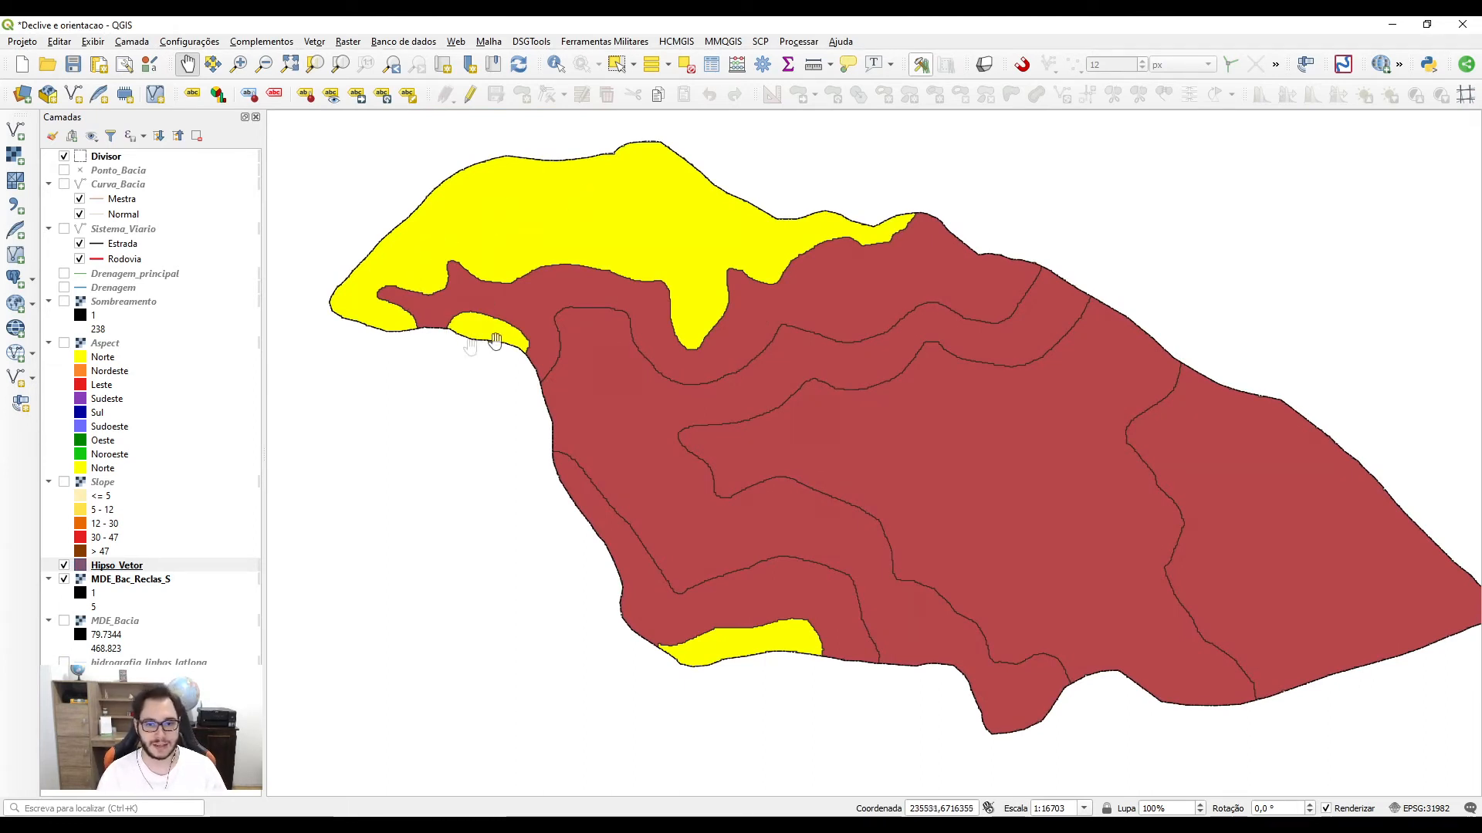
right_click(120, 569)
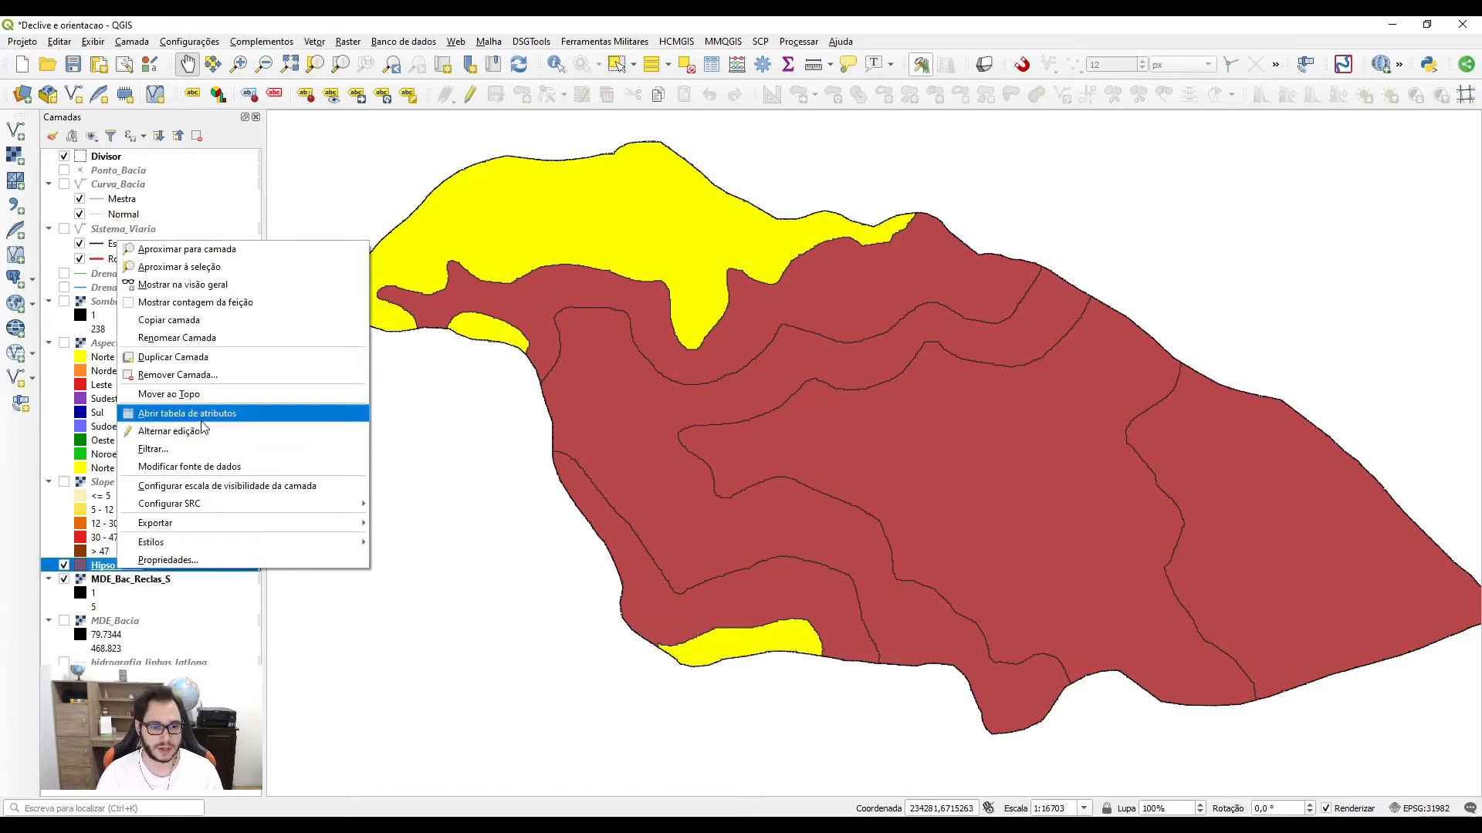
click(230, 414)
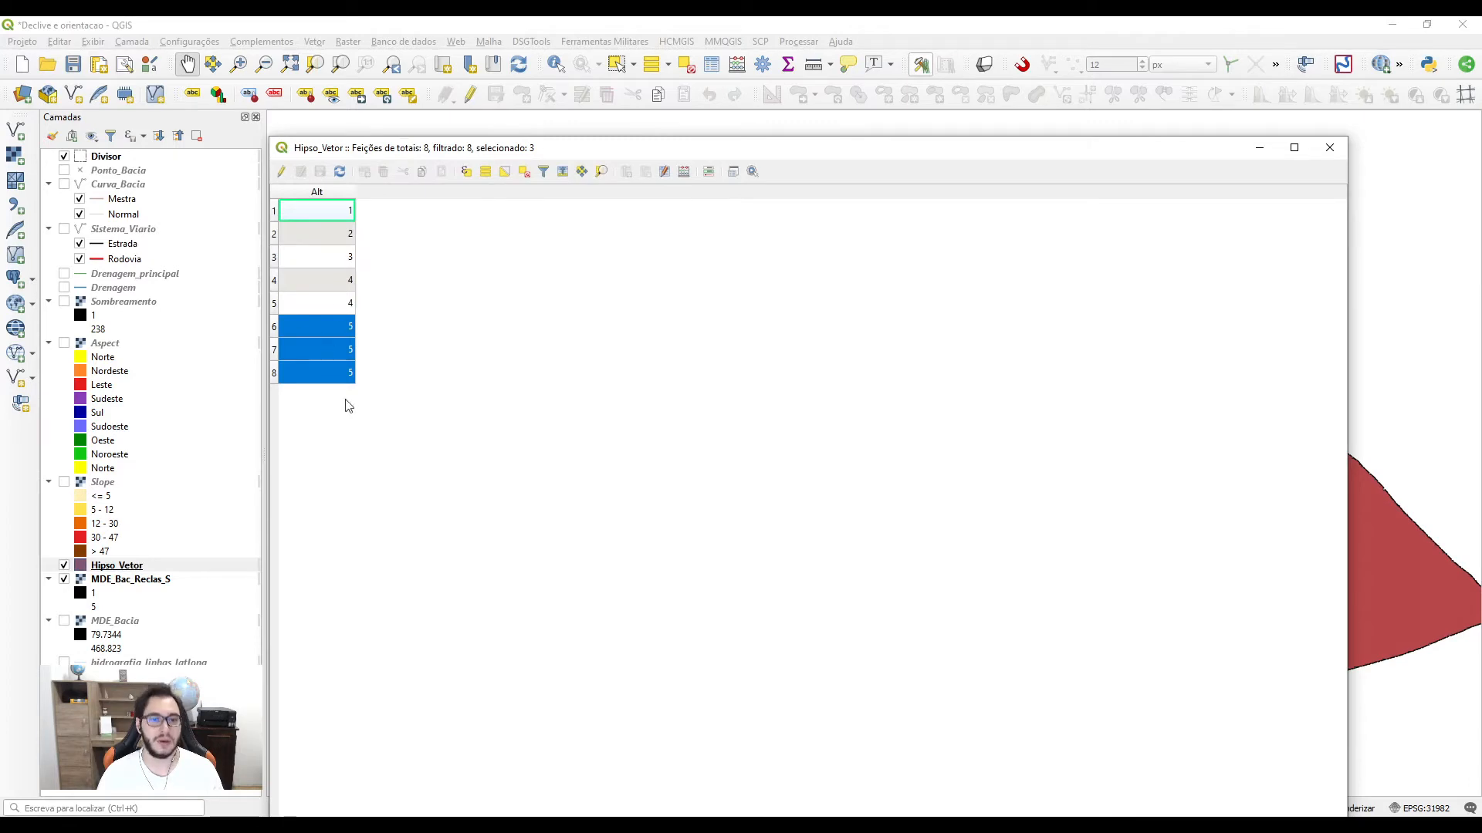
click(1329, 148)
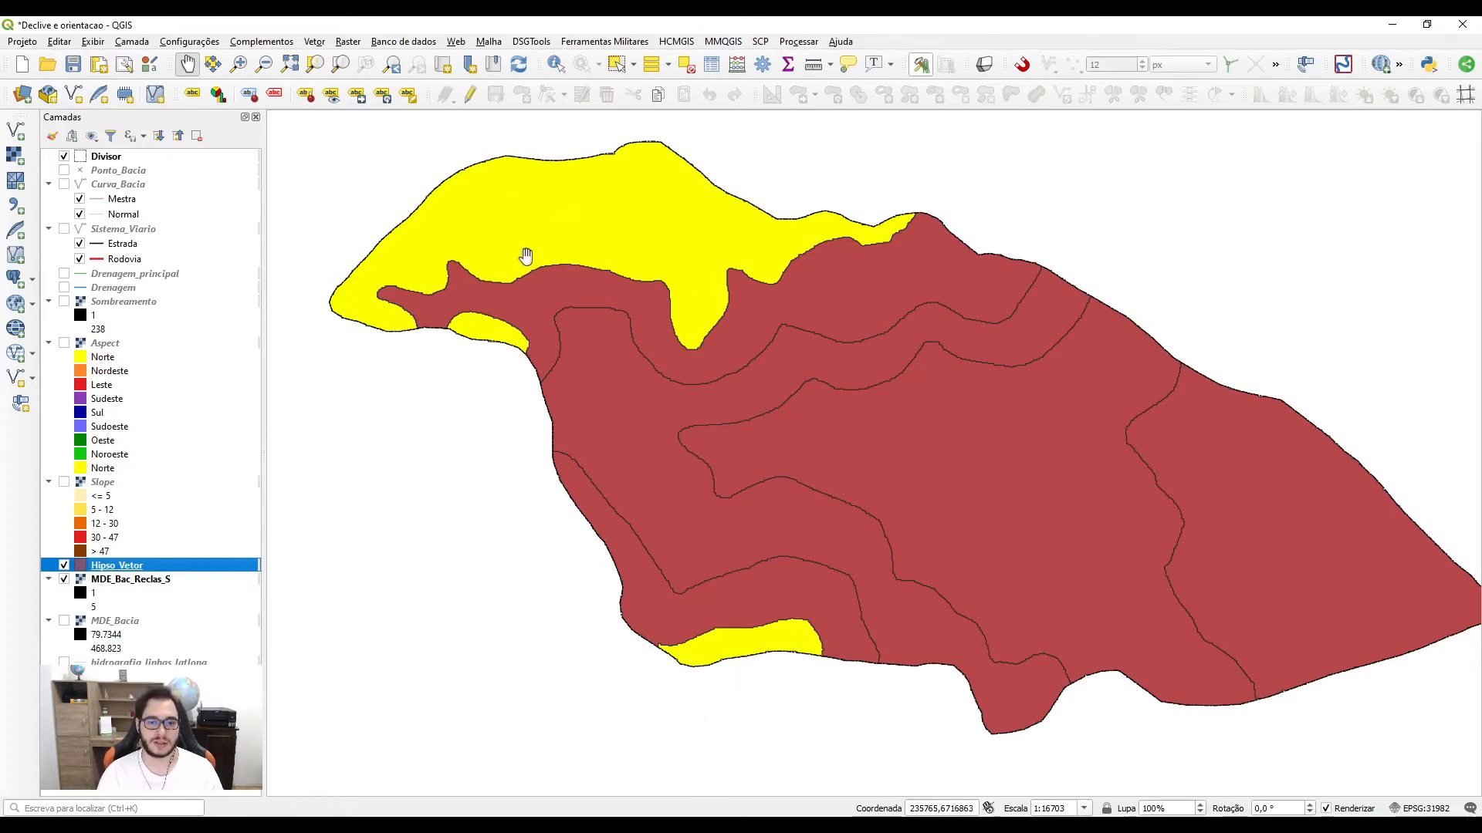
Step: Set up a Dissolve of the Hipso_Vetor layer using Alt as the dissolve field
click(314, 40)
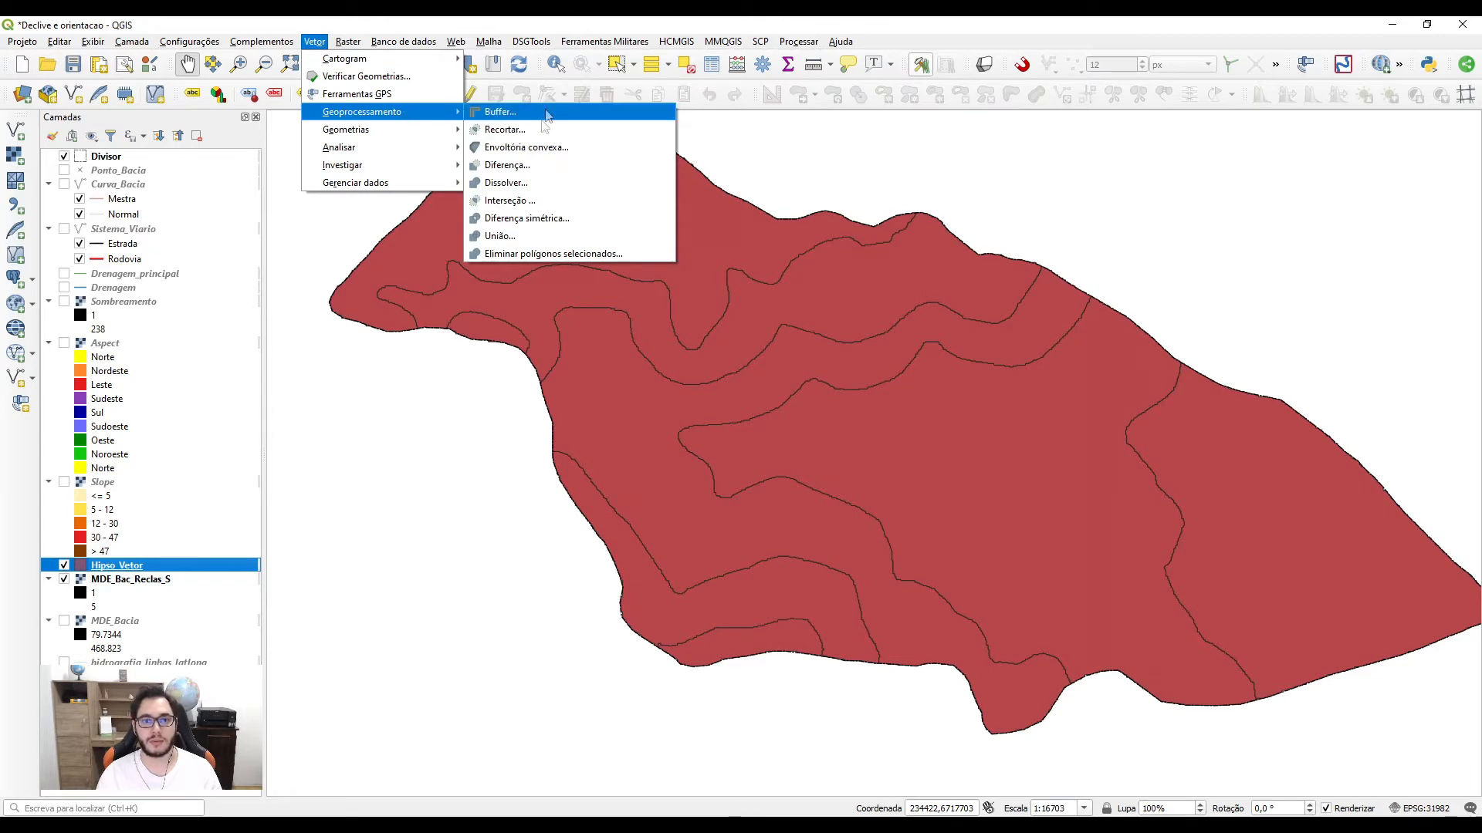
click(516, 184)
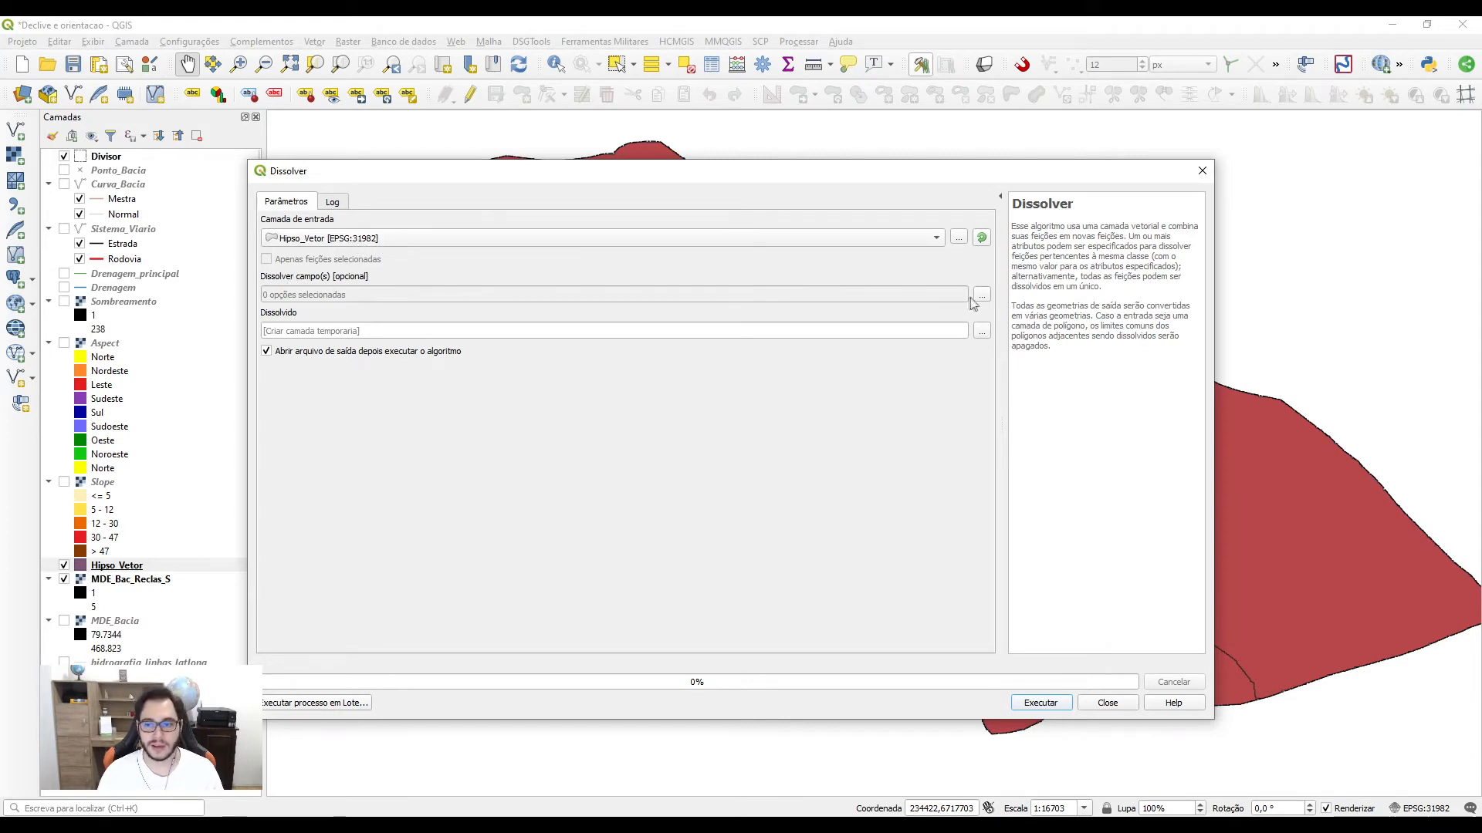
click(981, 296)
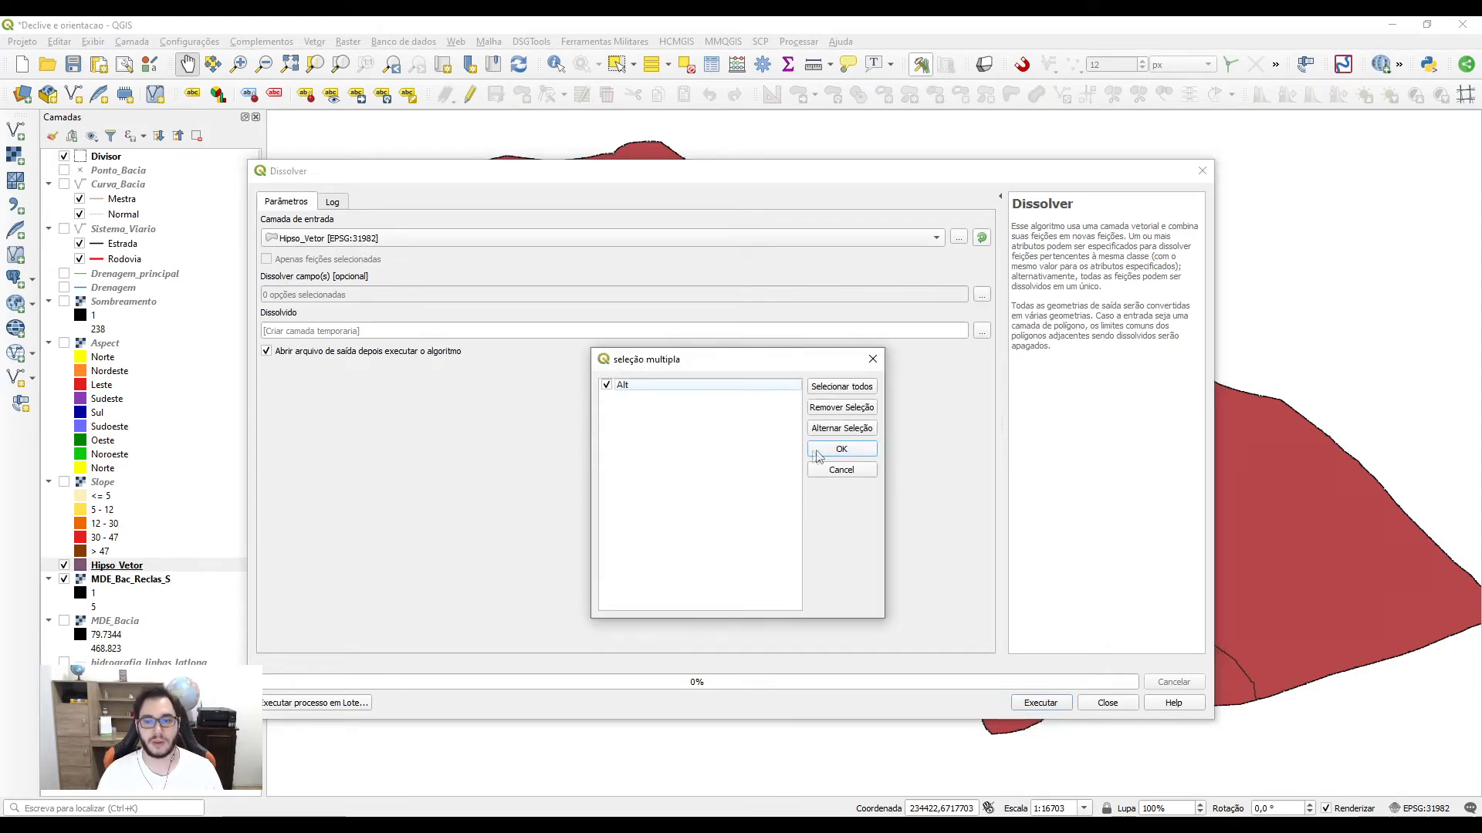
click(812, 453)
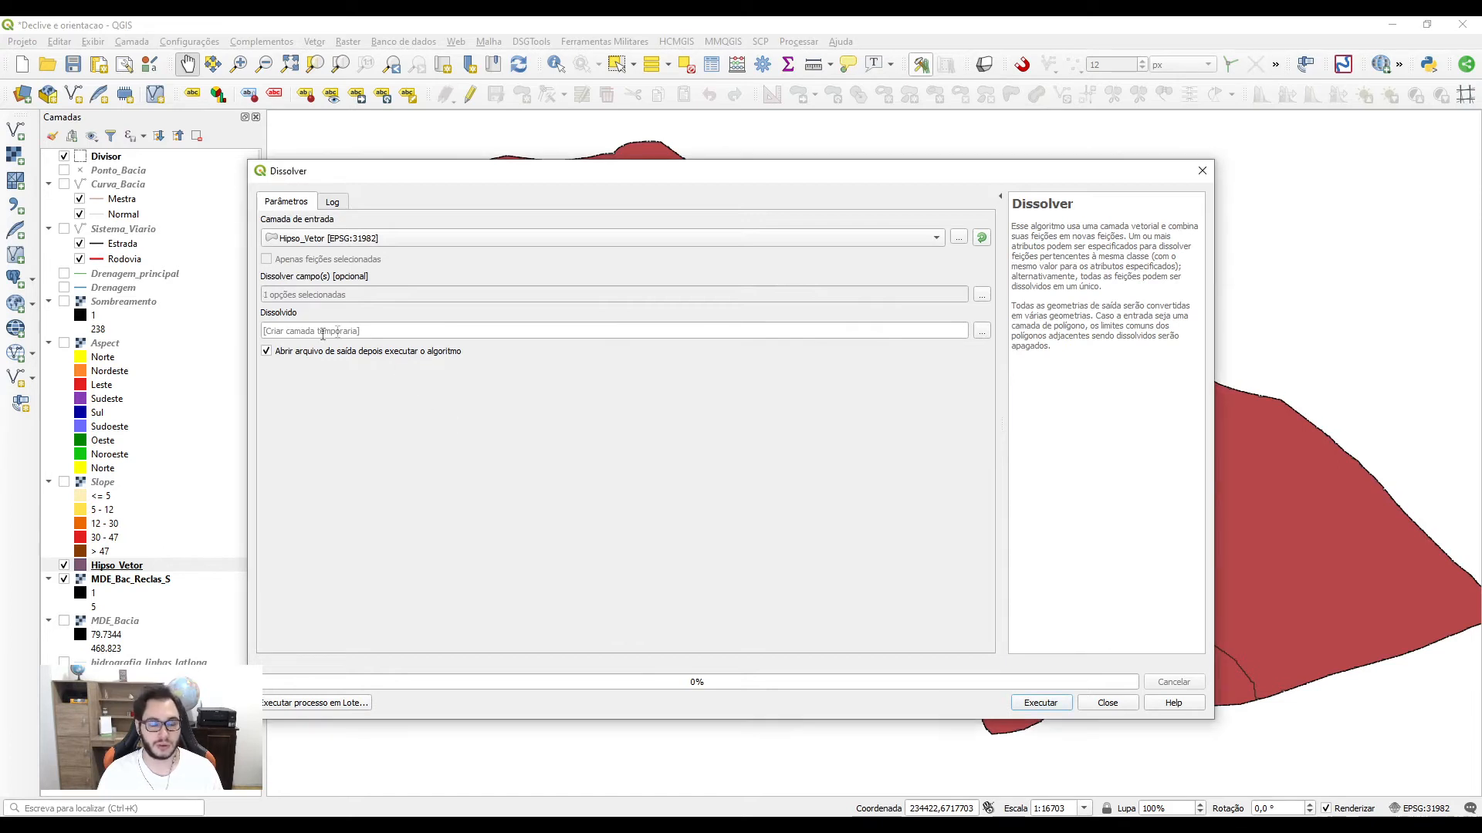
Step: Save the dissolved output as the shapefile Hipsom_vetor_final in C:/Projeto/Terreno, run the Dissolve and close the tool
click(982, 332)
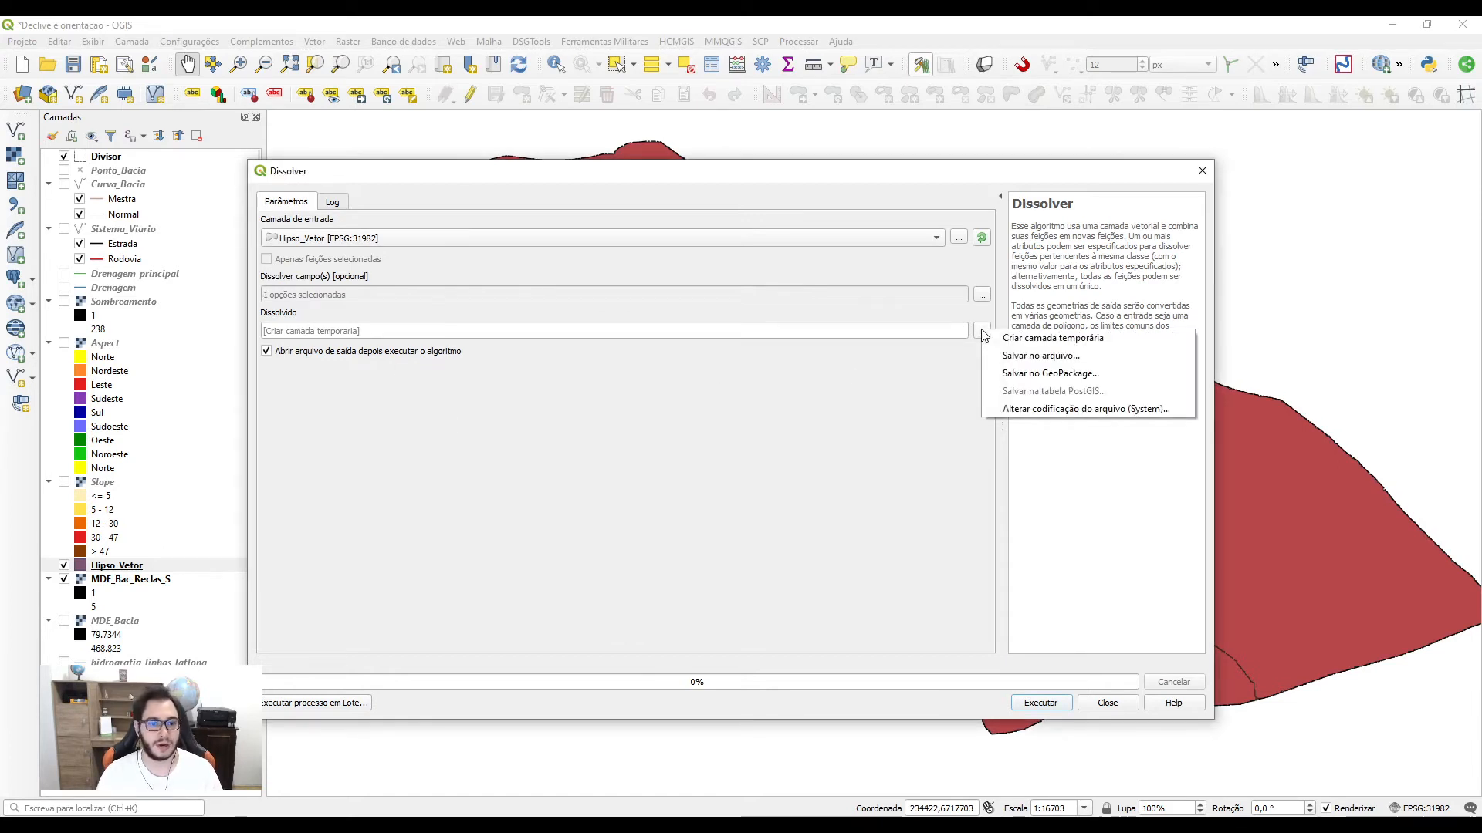
click(1034, 356)
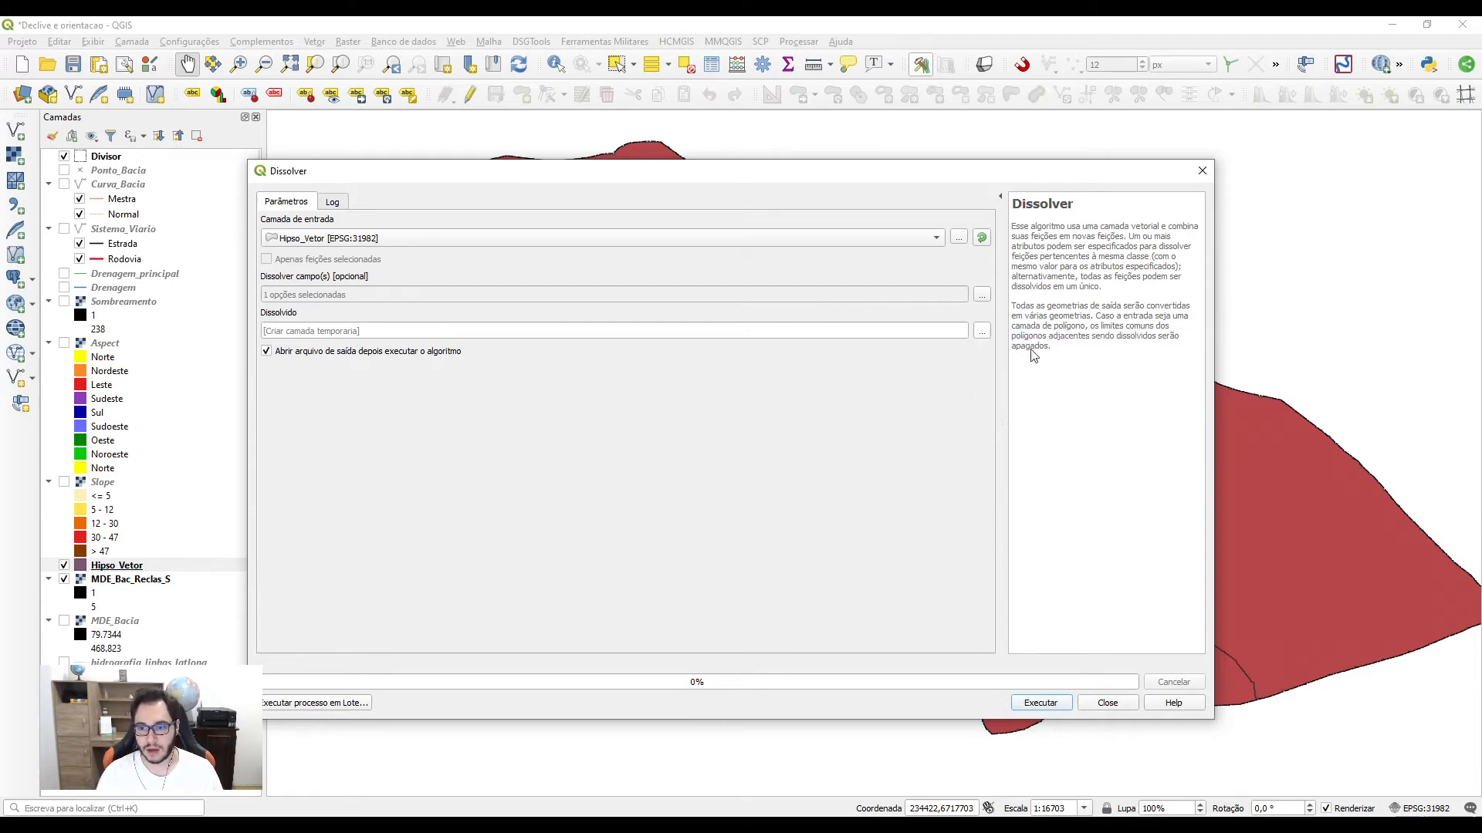
text(H)
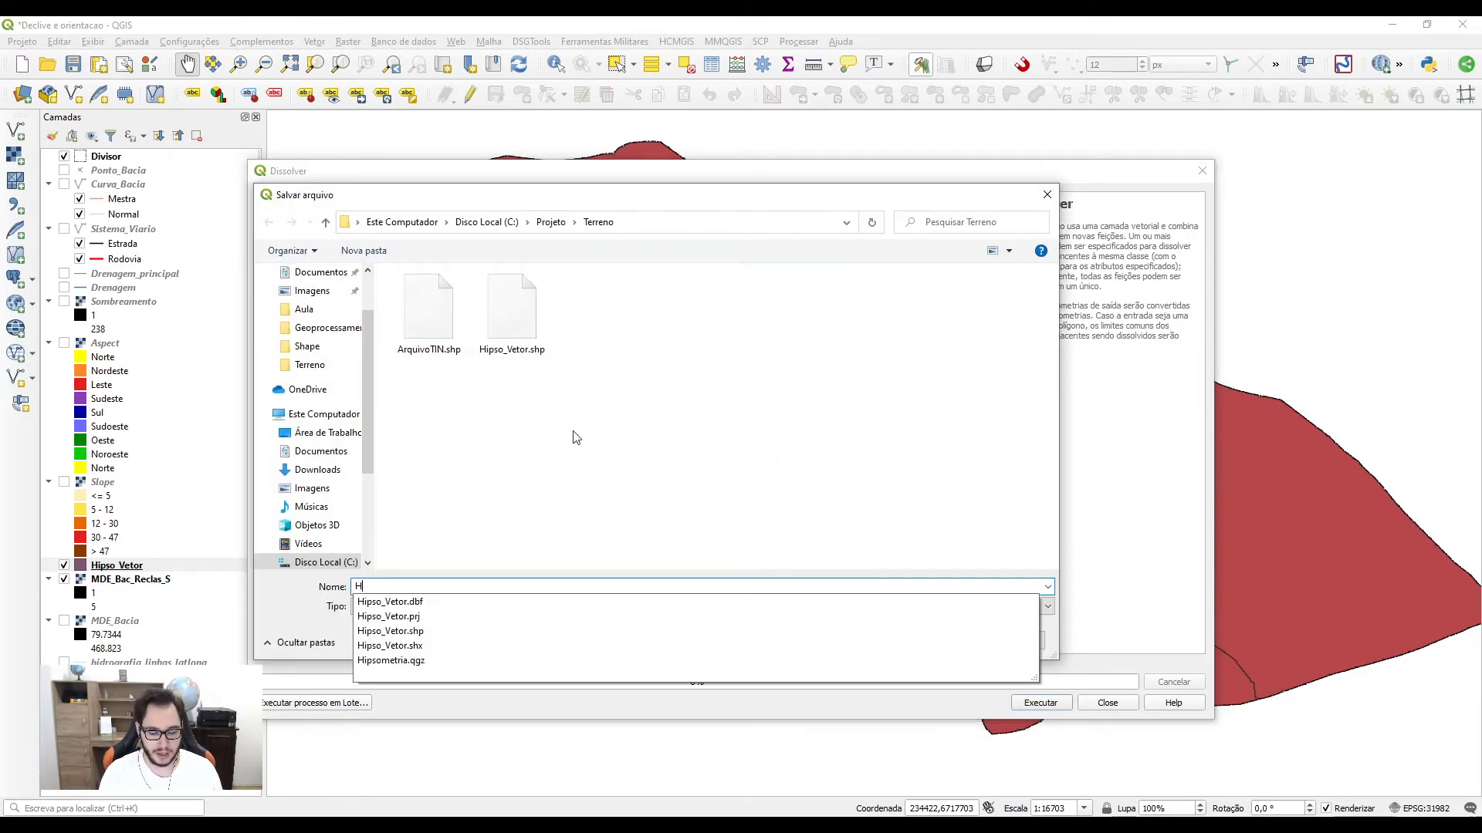
text(ipsom_vetor_final)
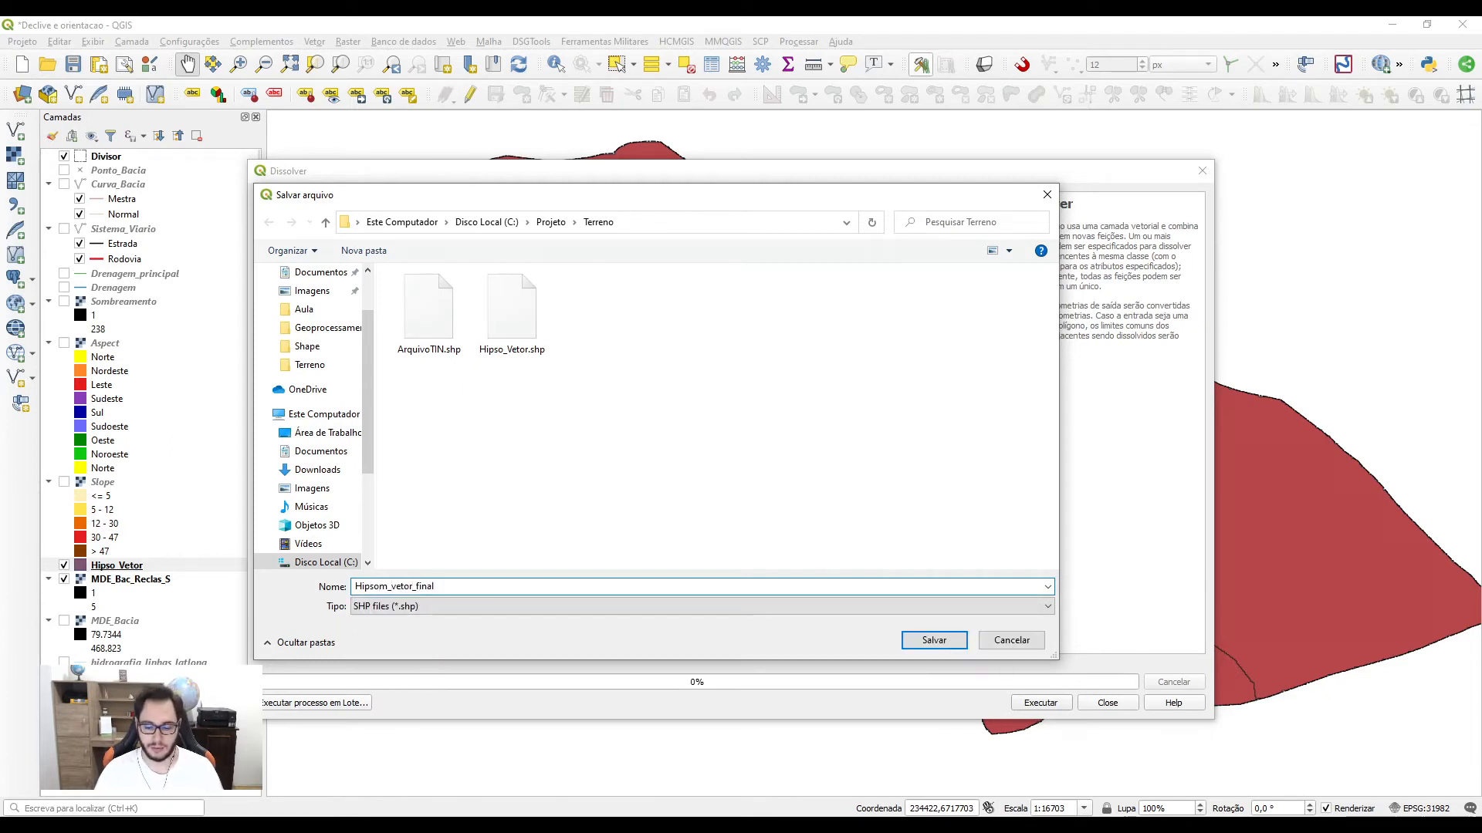
click(932, 641)
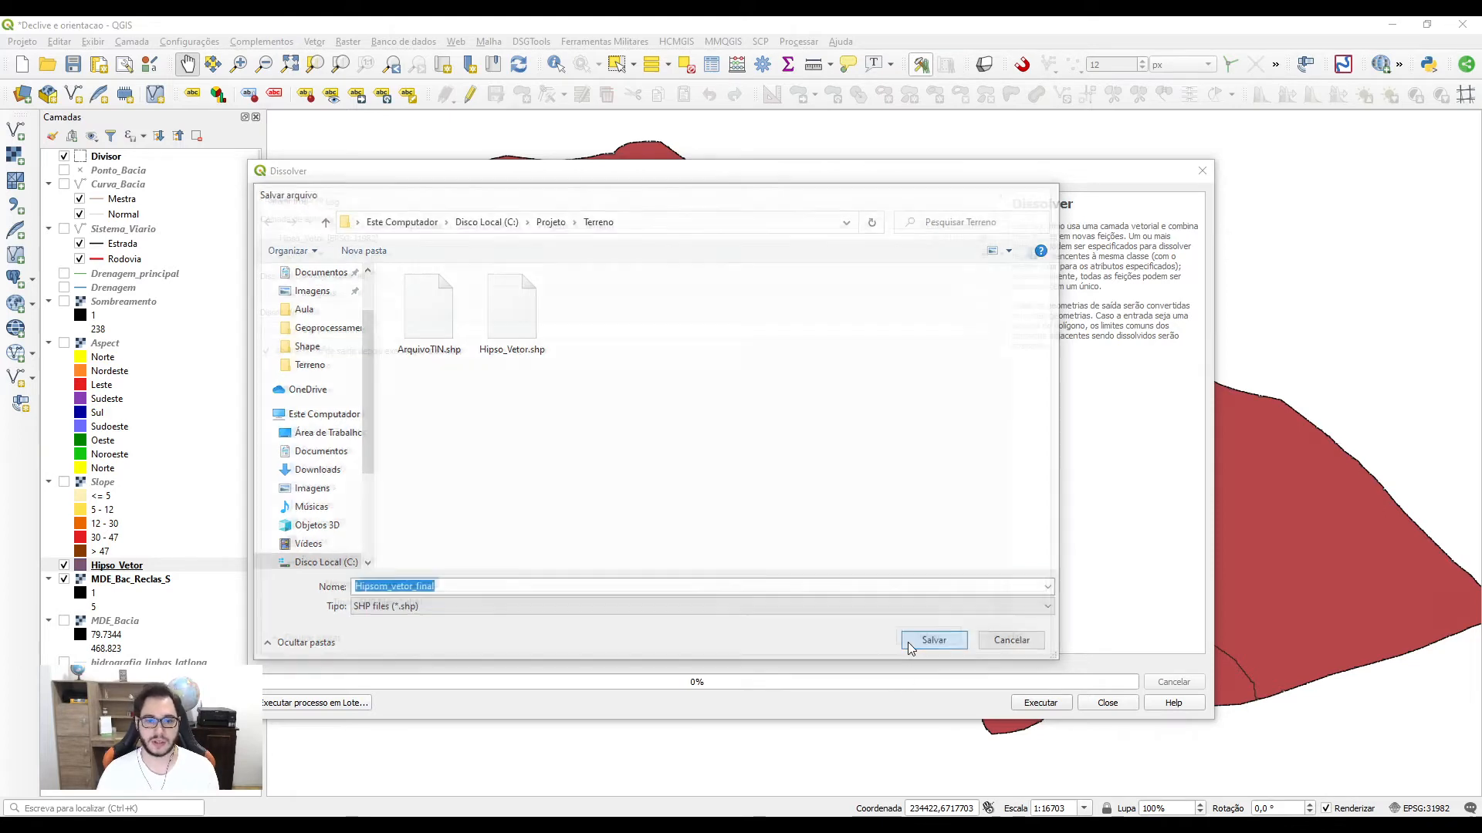
click(1038, 703)
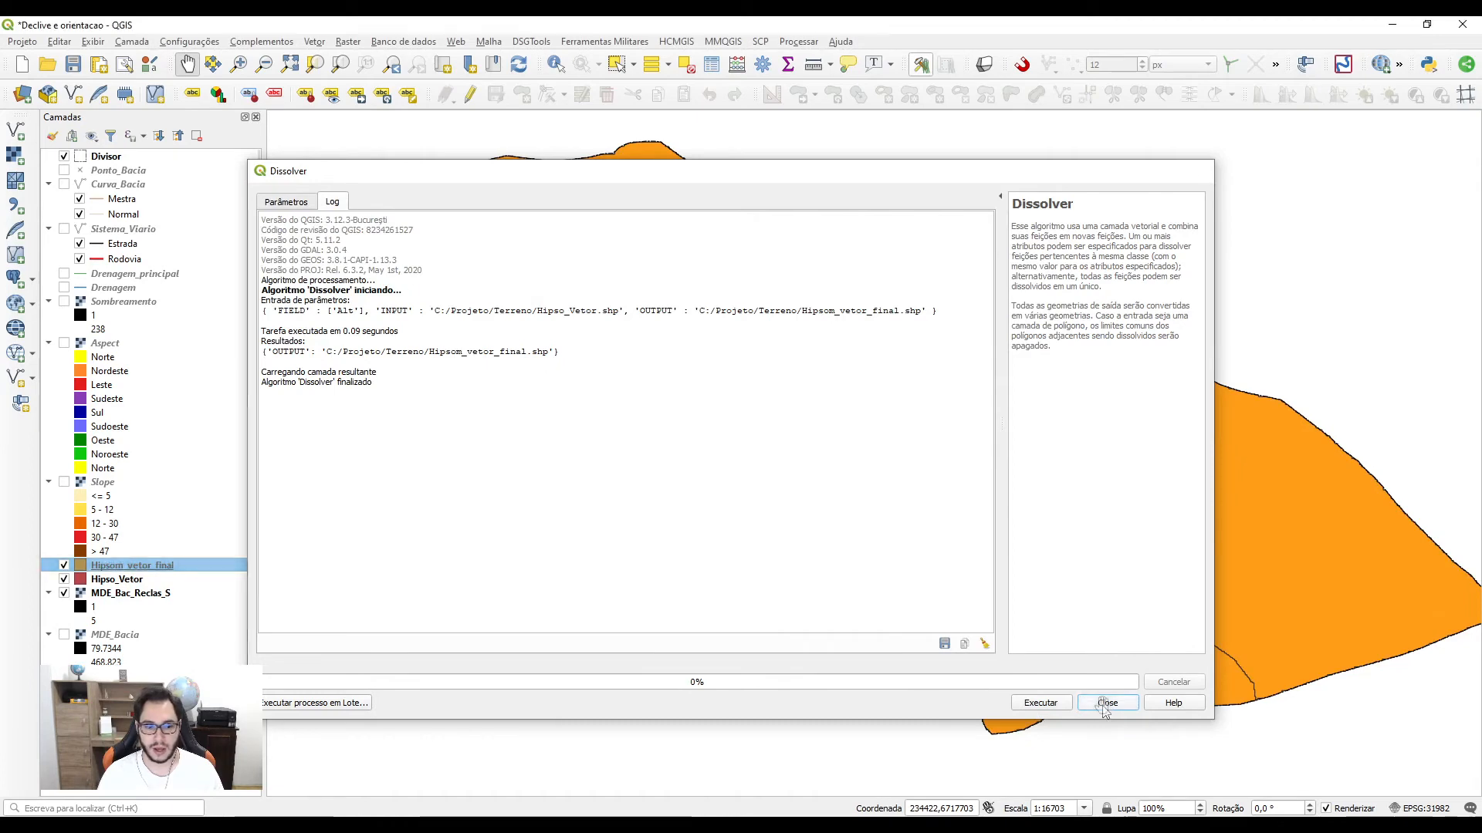
click(1105, 703)
Step: Open the Hipsom_vetor_final attribute table and sort it by Alt in ascending order
right_click(164, 572)
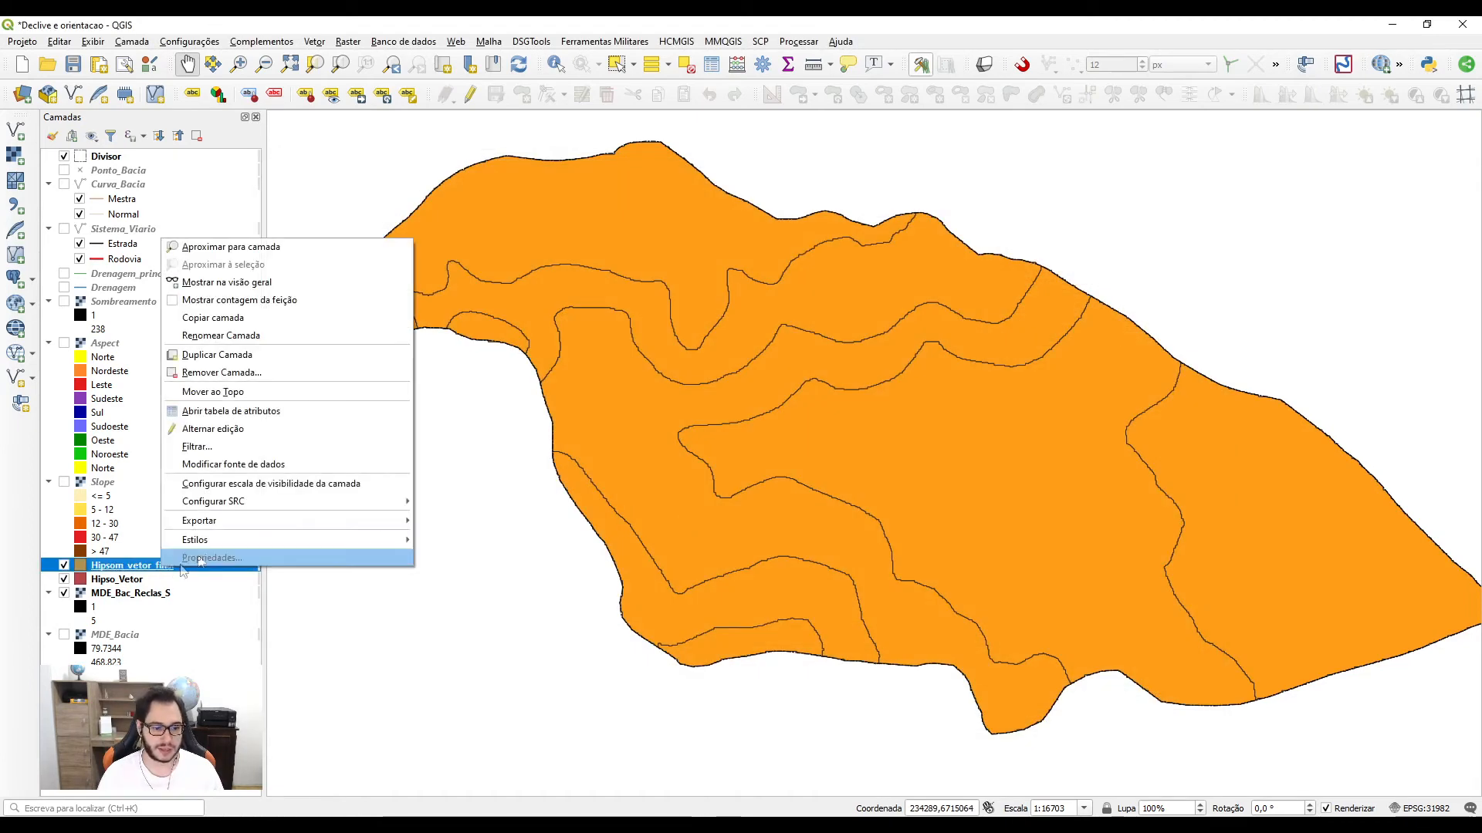
click(224, 408)
click(330, 193)
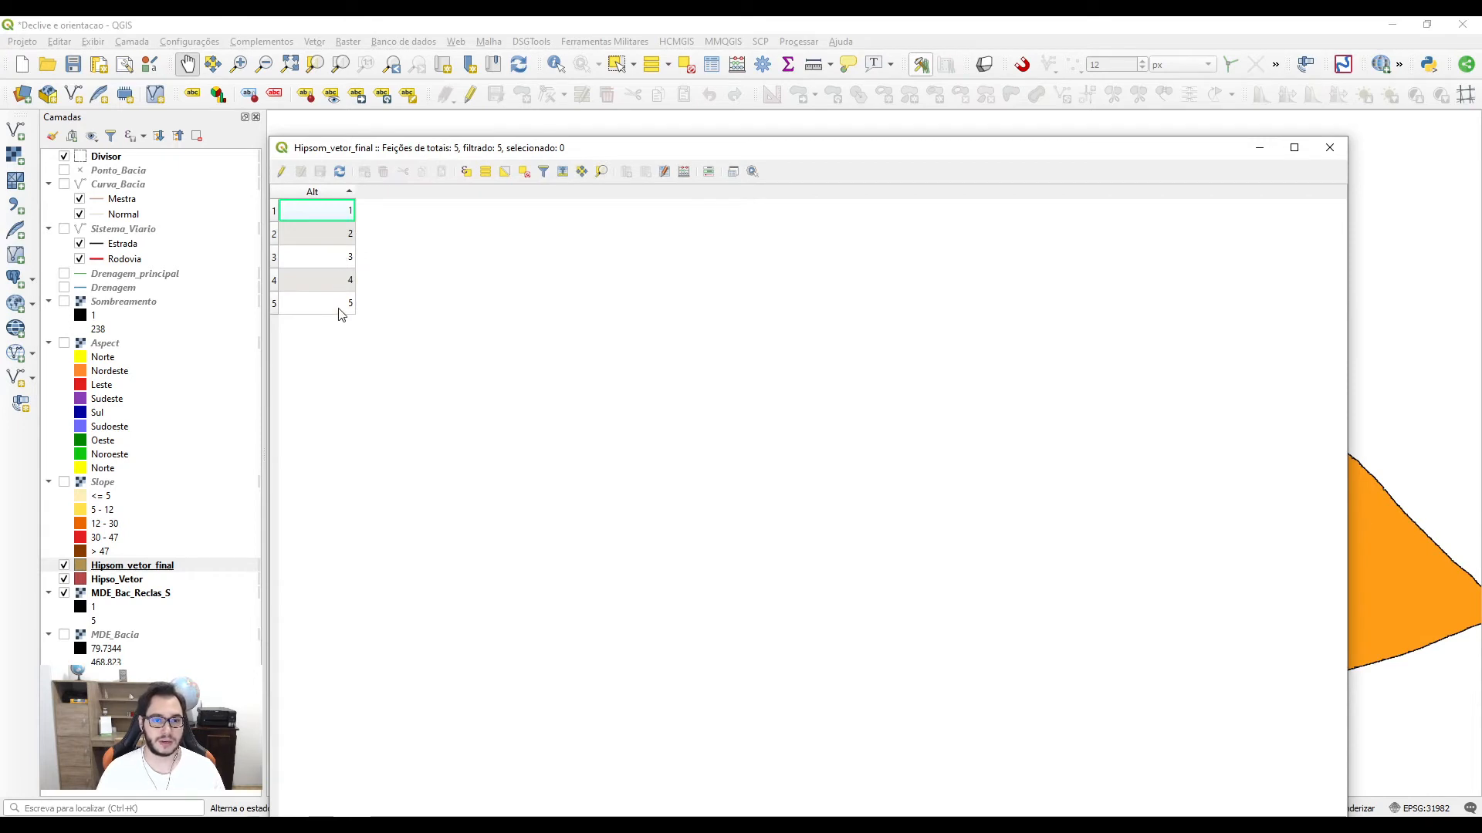
Step: Enable editing on Hipsom_vetor_final and add a text field named Altitude with length 20
click(282, 173)
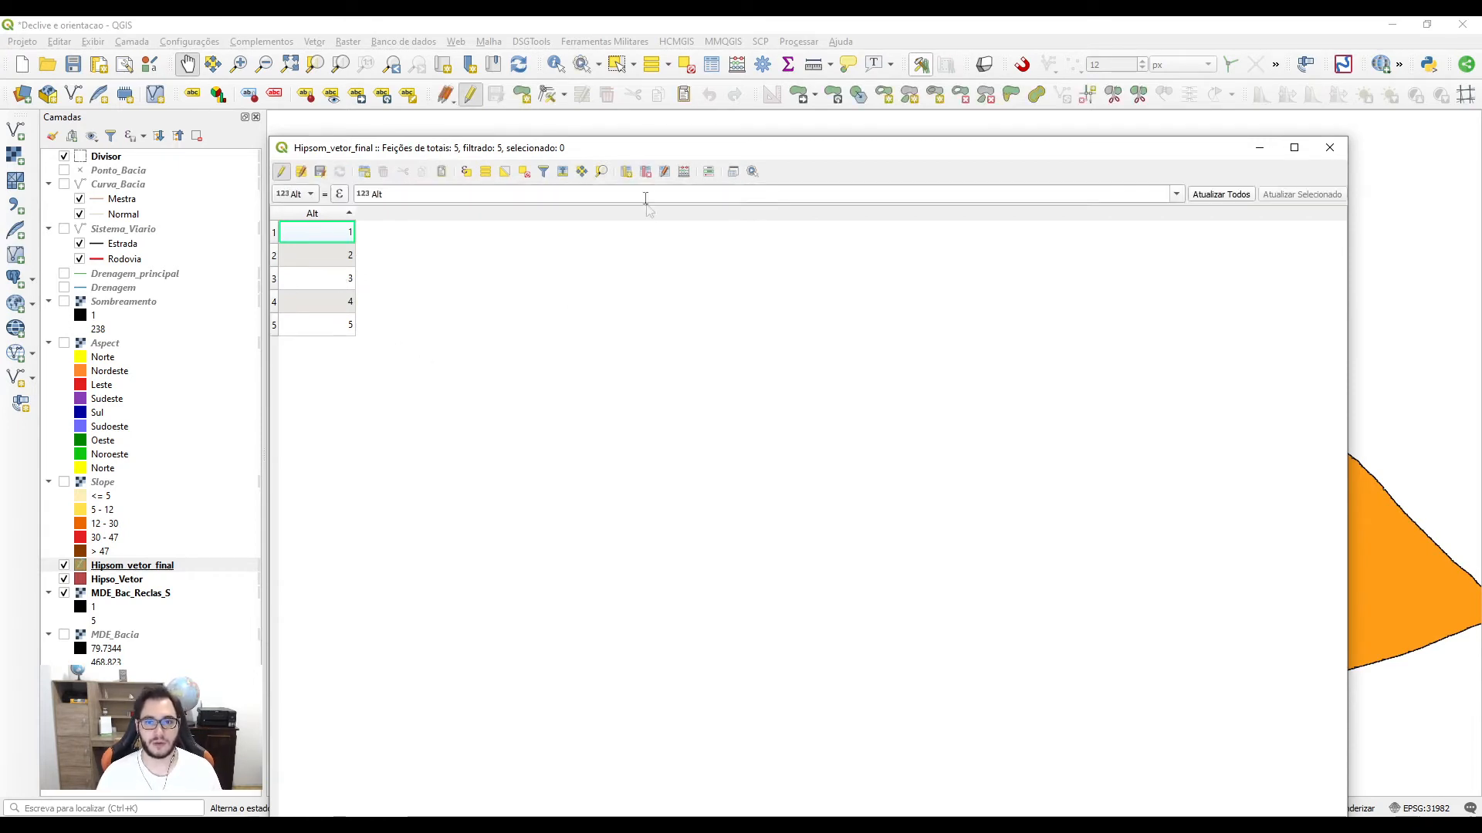
click(626, 171)
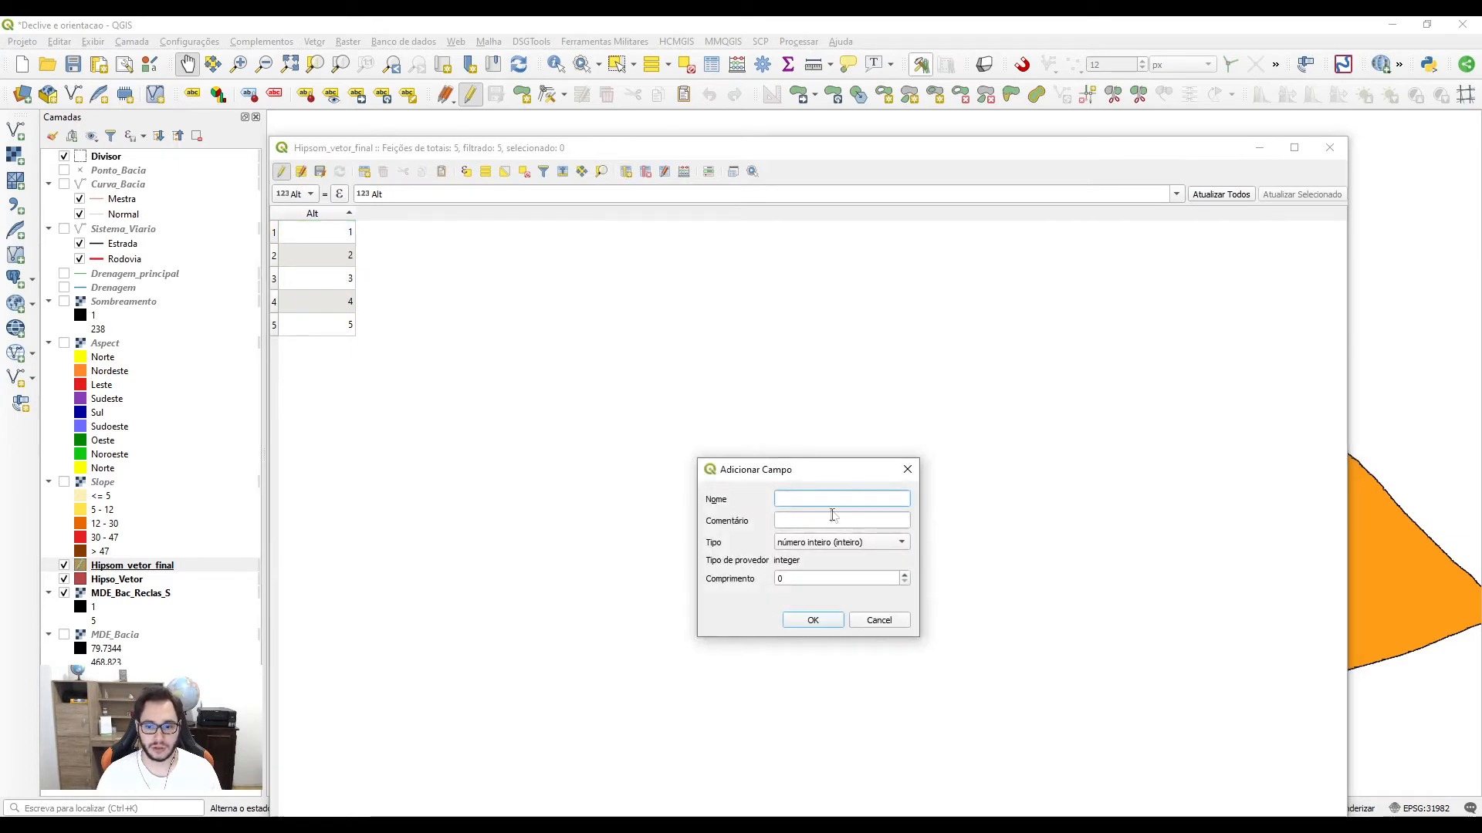
drag(754, 457, 634, 348)
text(Altitude)
click(651, 413)
click(678, 460)
key(Tab)
text(20)
click(660, 491)
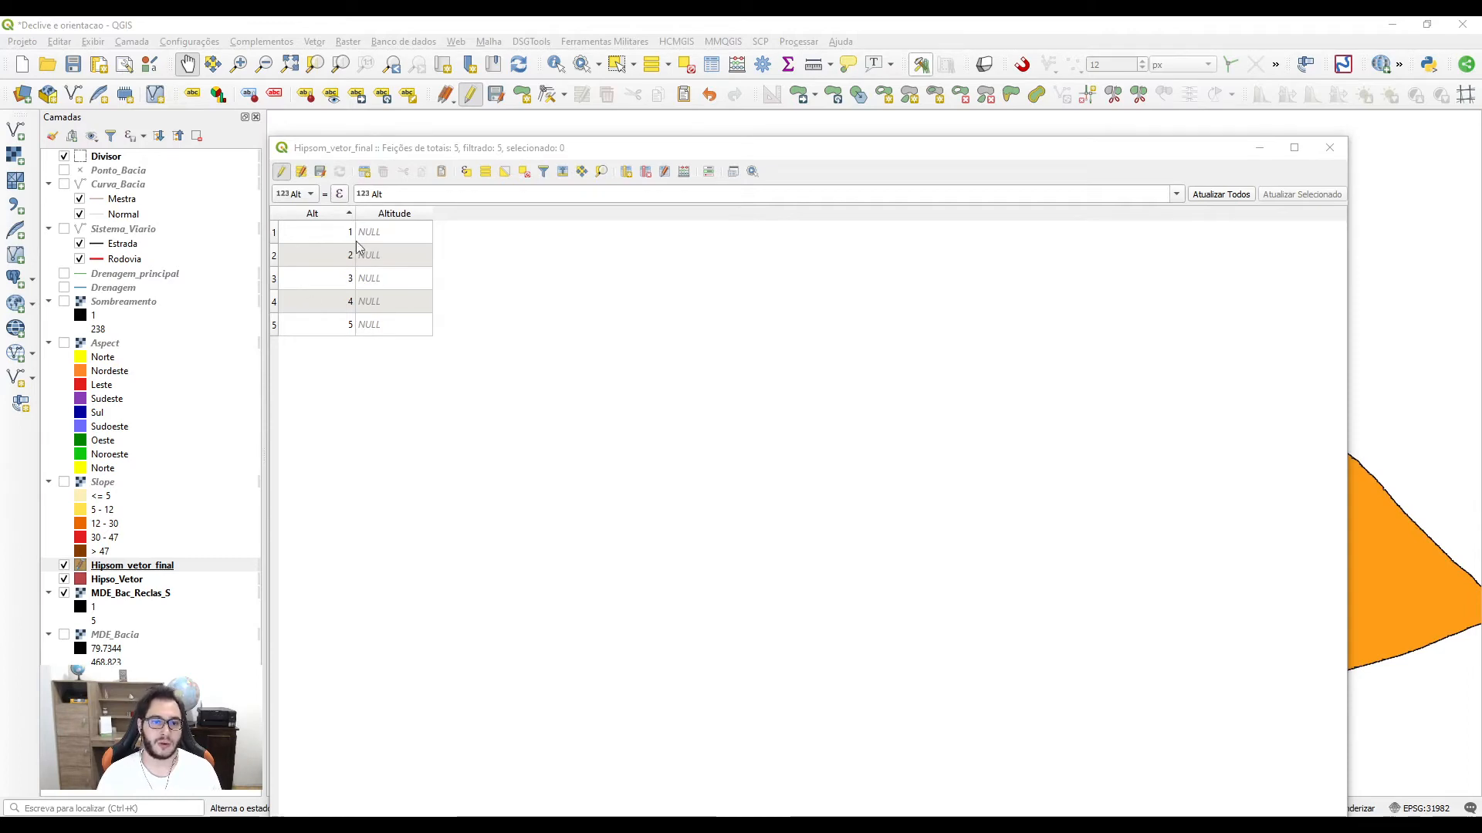
Step: Open the criteriomde text file from C:/Projeto/Terreno and place it beside the attribute rows to read the altitude class limits
key(super)
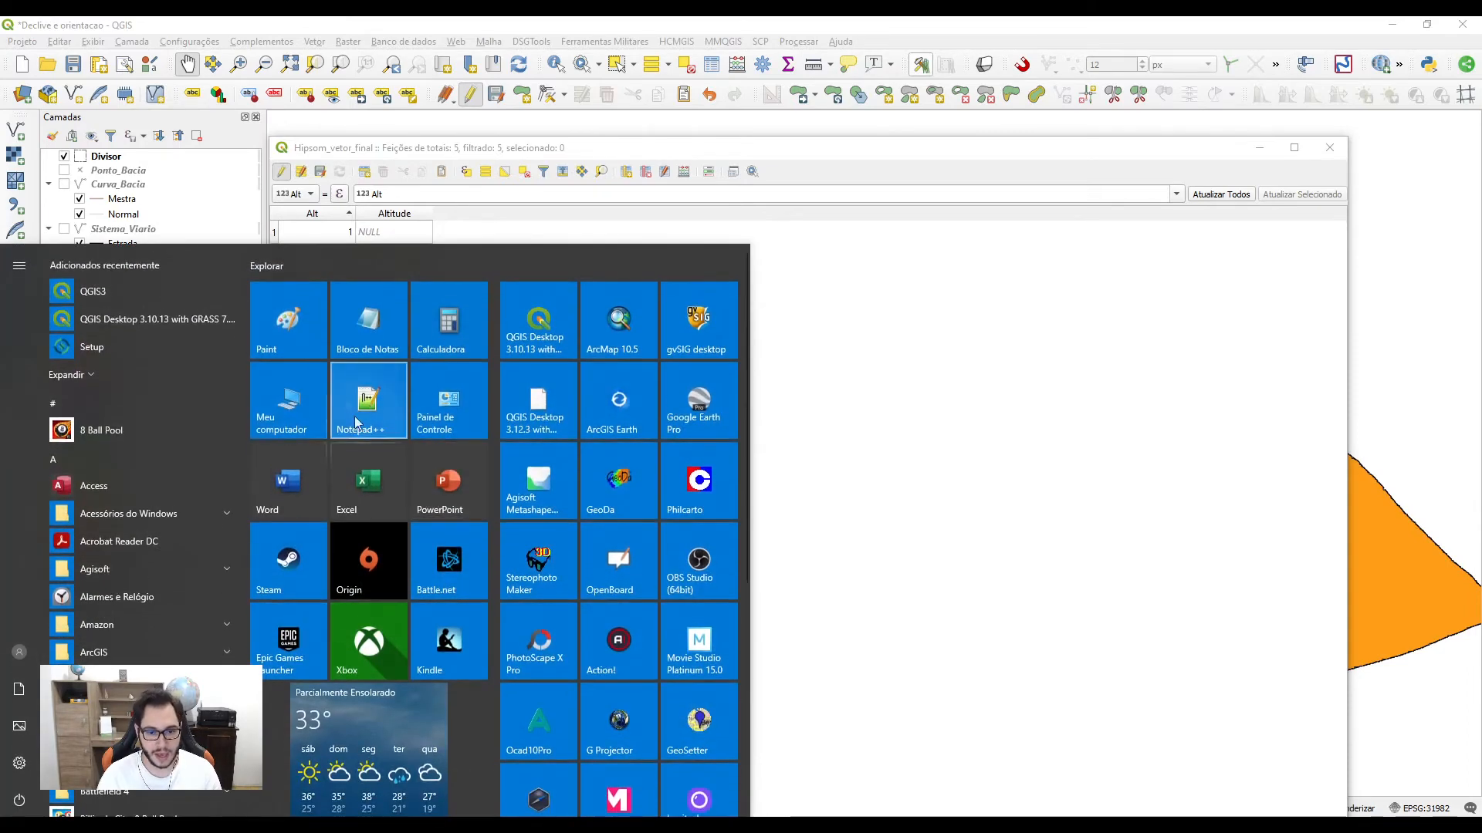
click(299, 399)
double_click(606, 440)
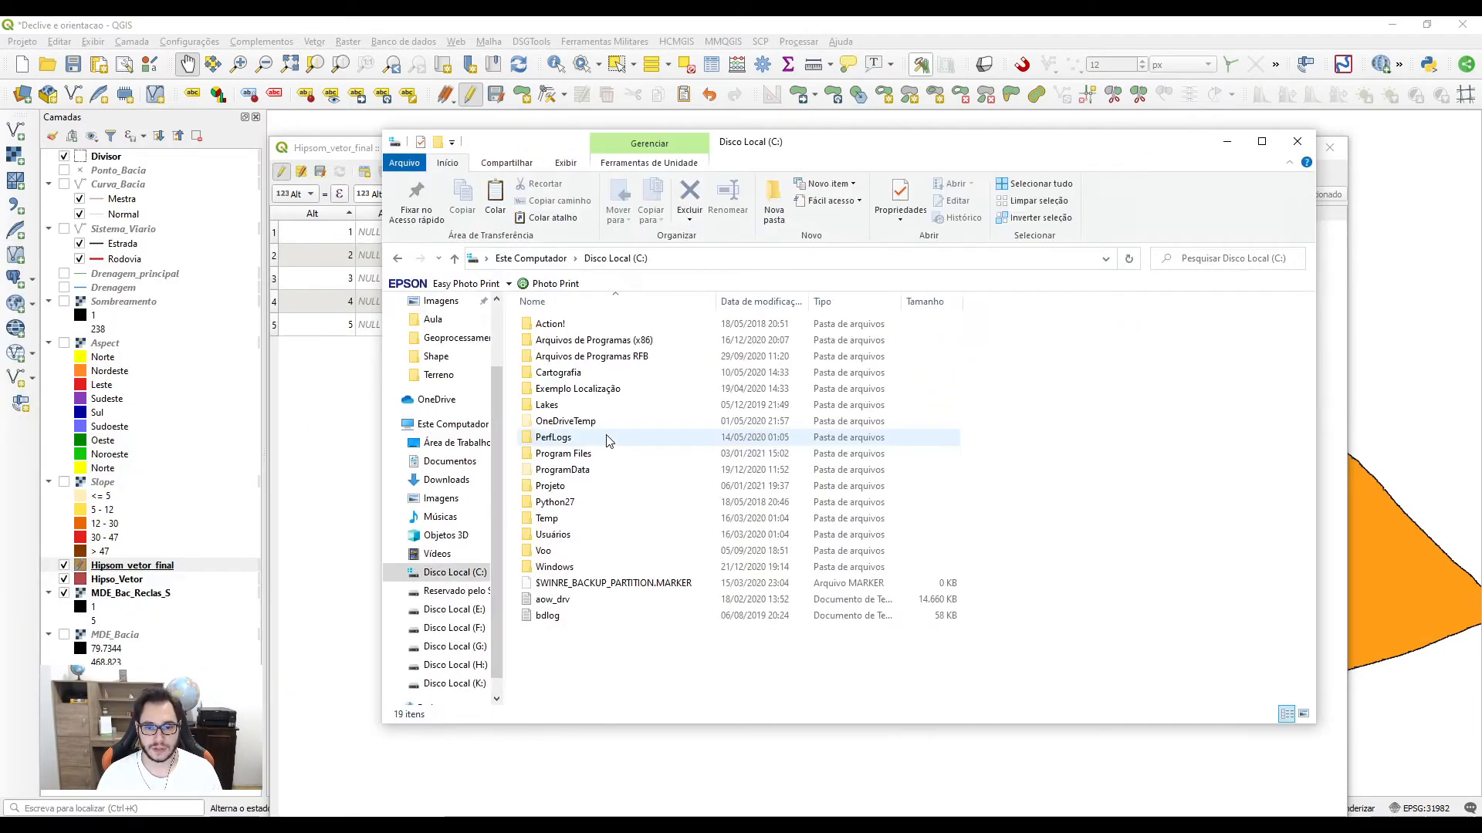
click(564, 486)
key(F2)
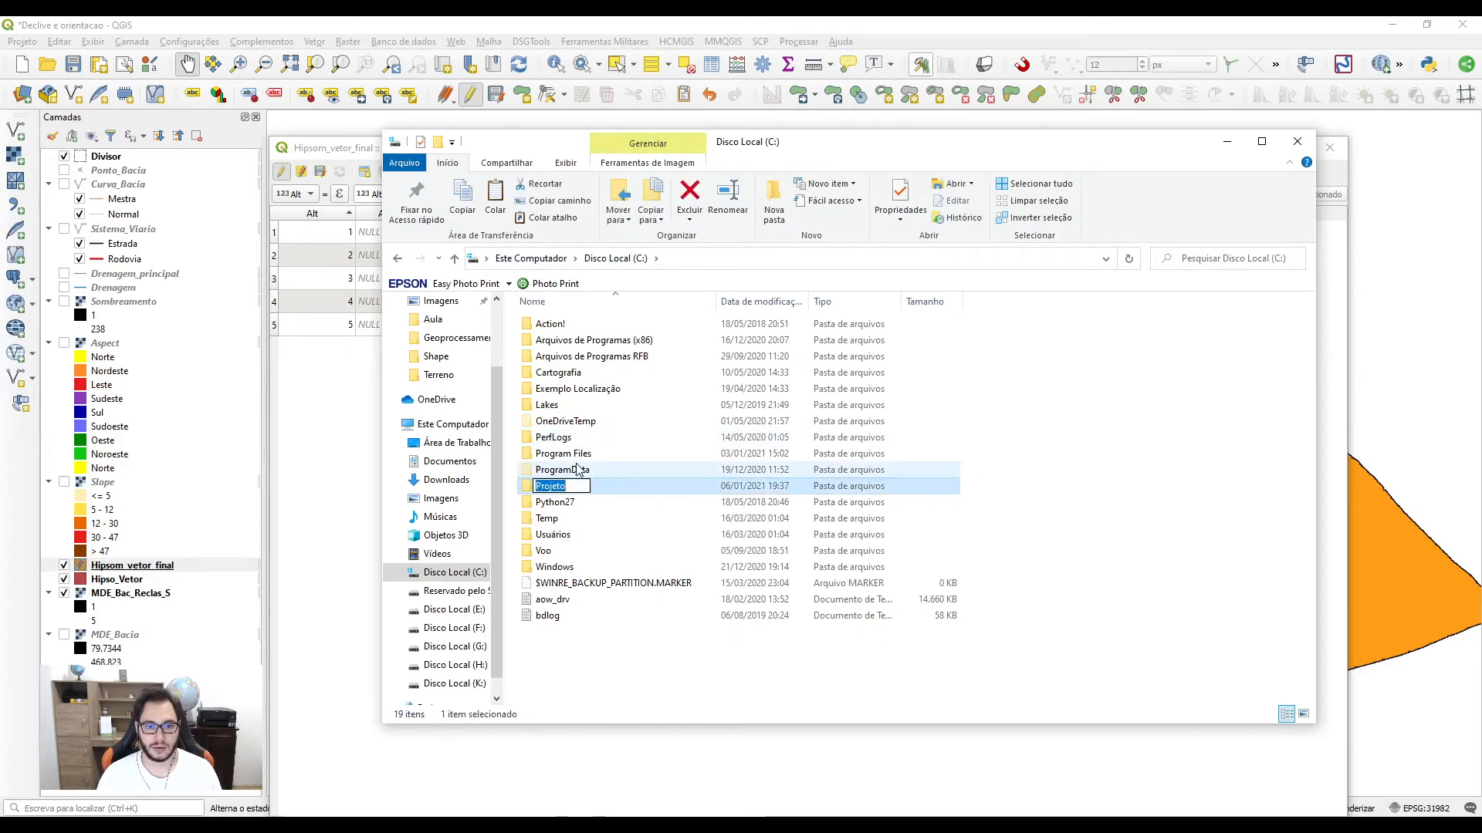
double_click(621, 488)
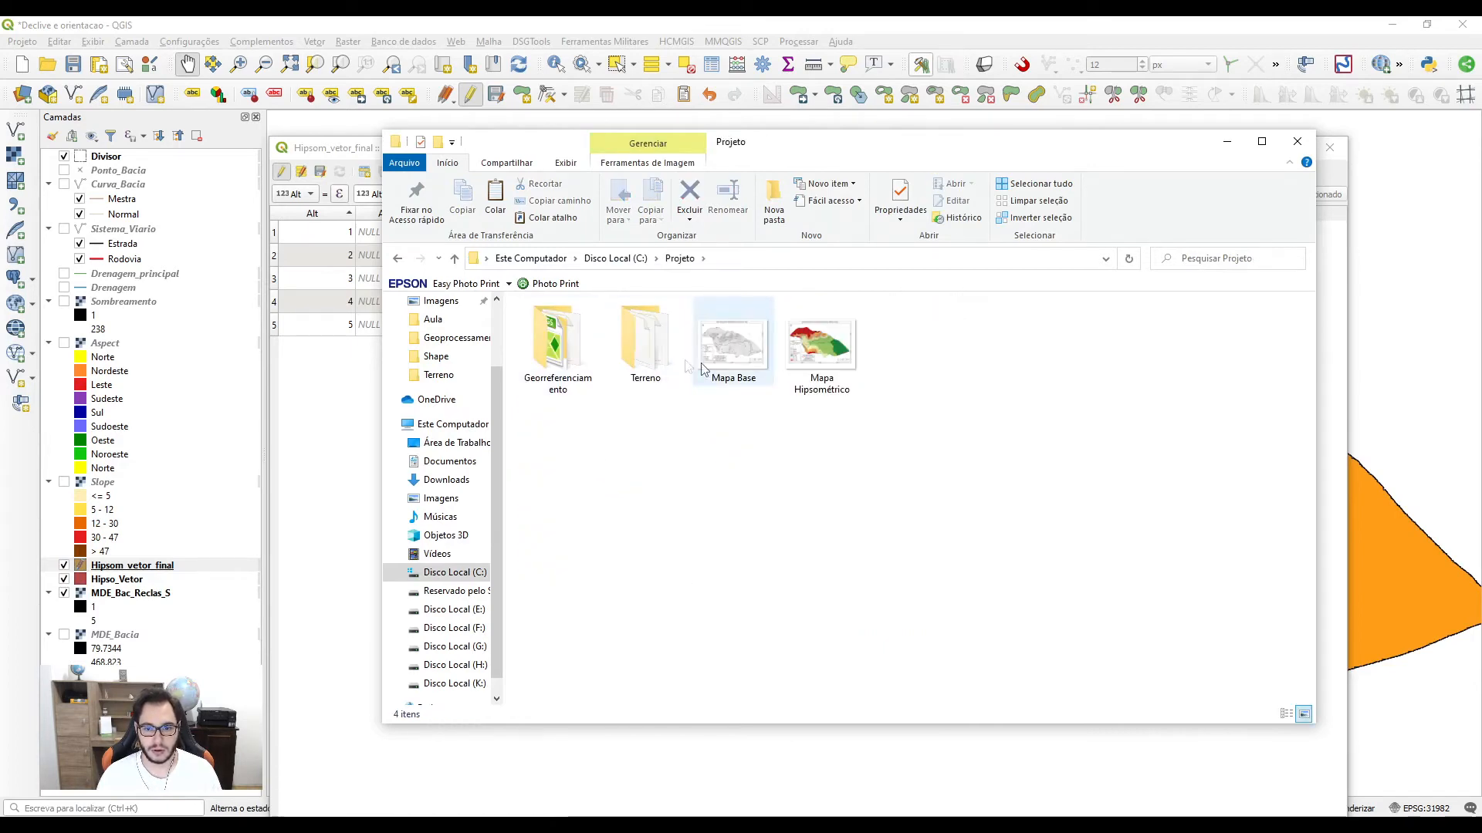
double_click(646, 343)
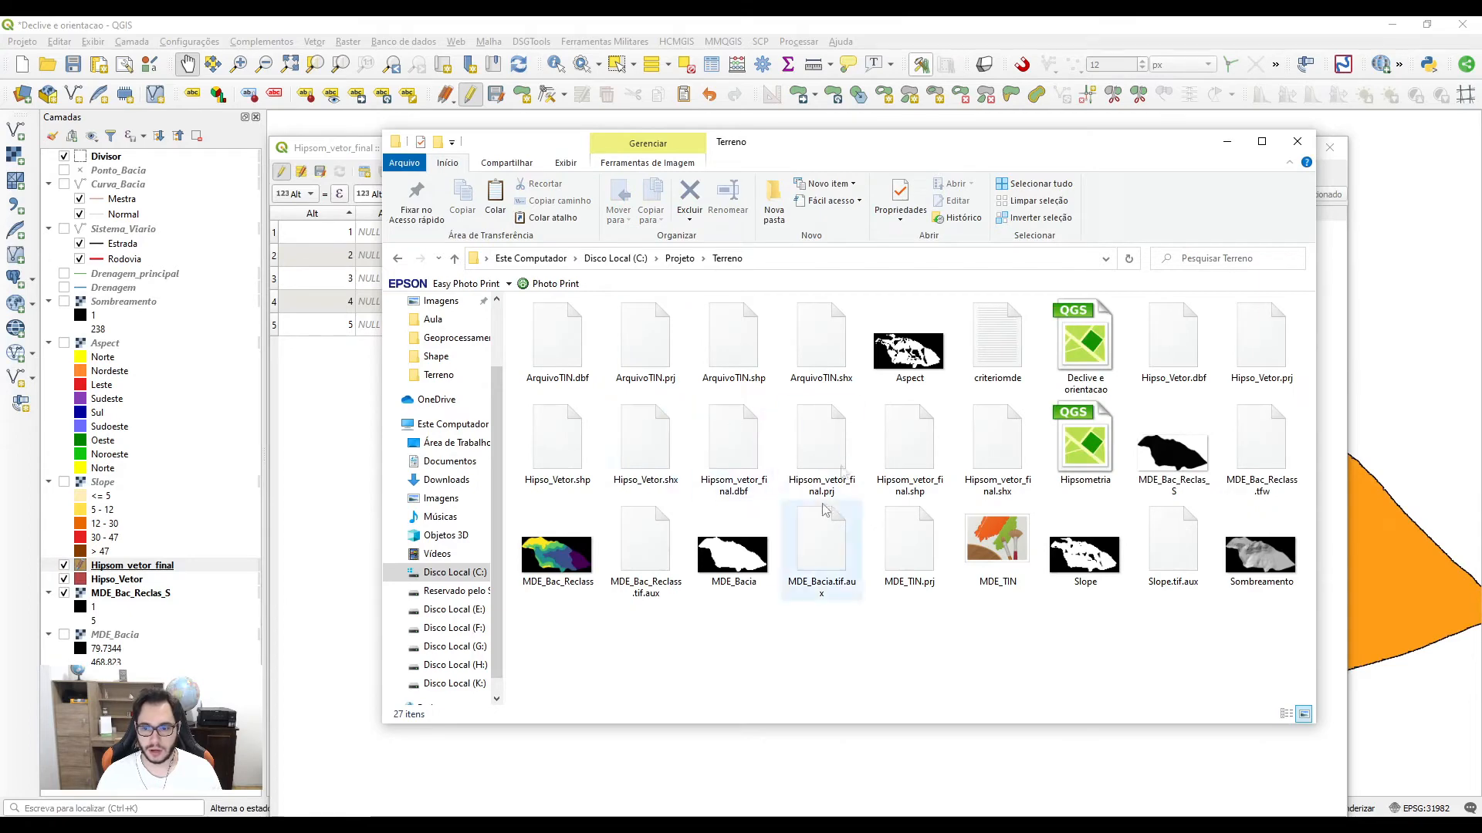
double_click(991, 340)
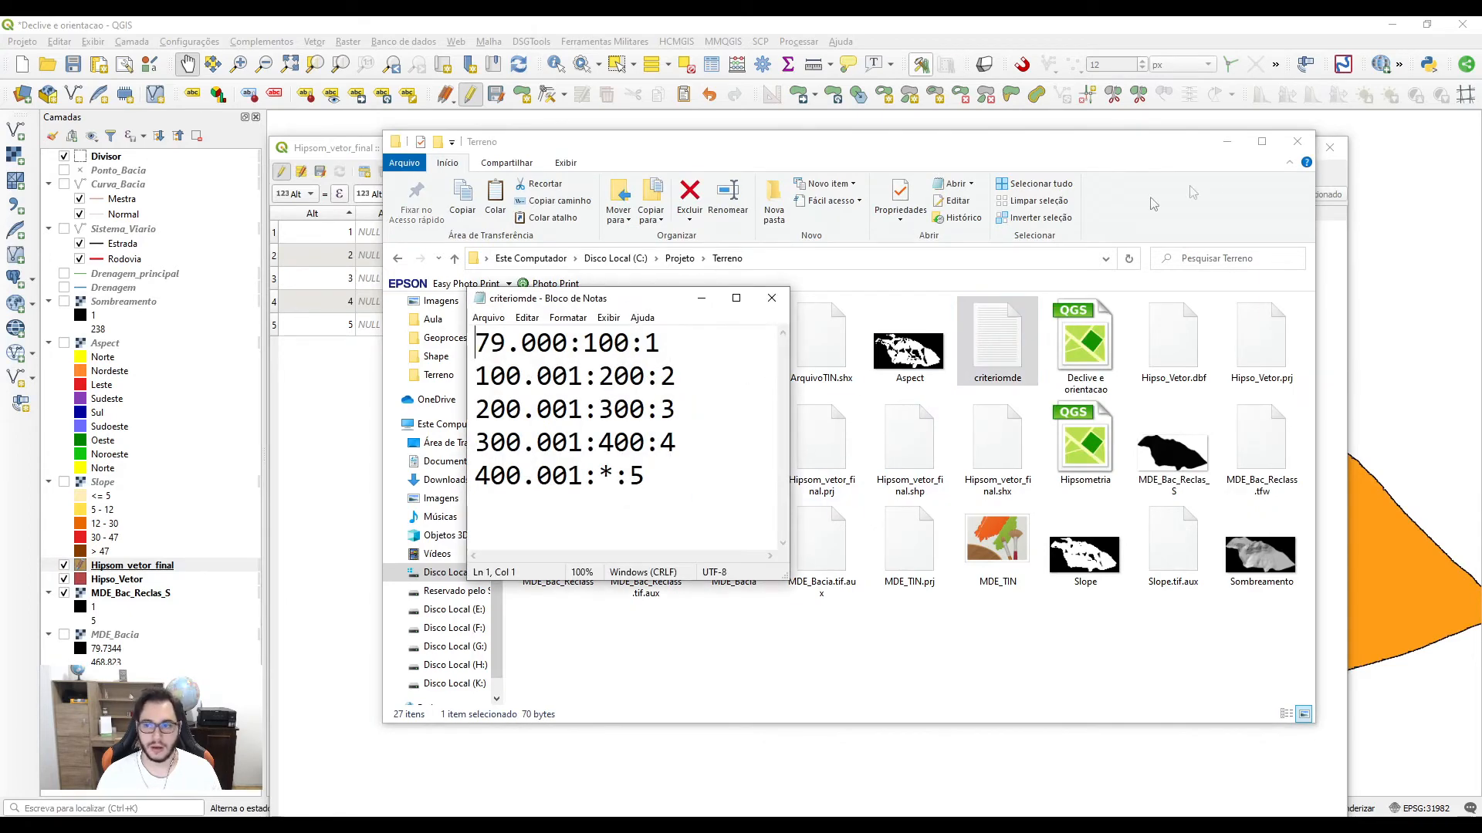
click(1297, 141)
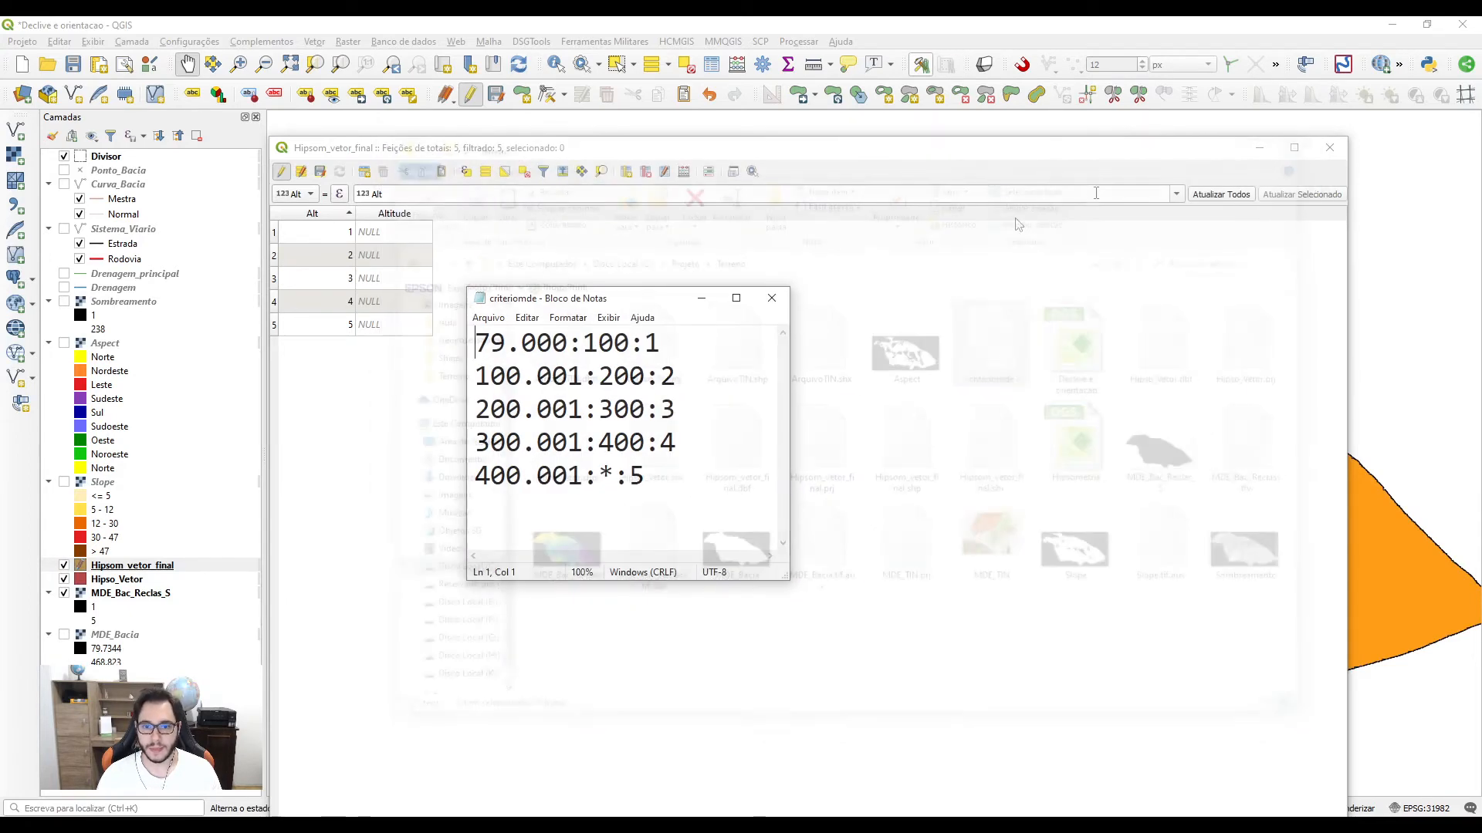
drag(570, 300, 874, 325)
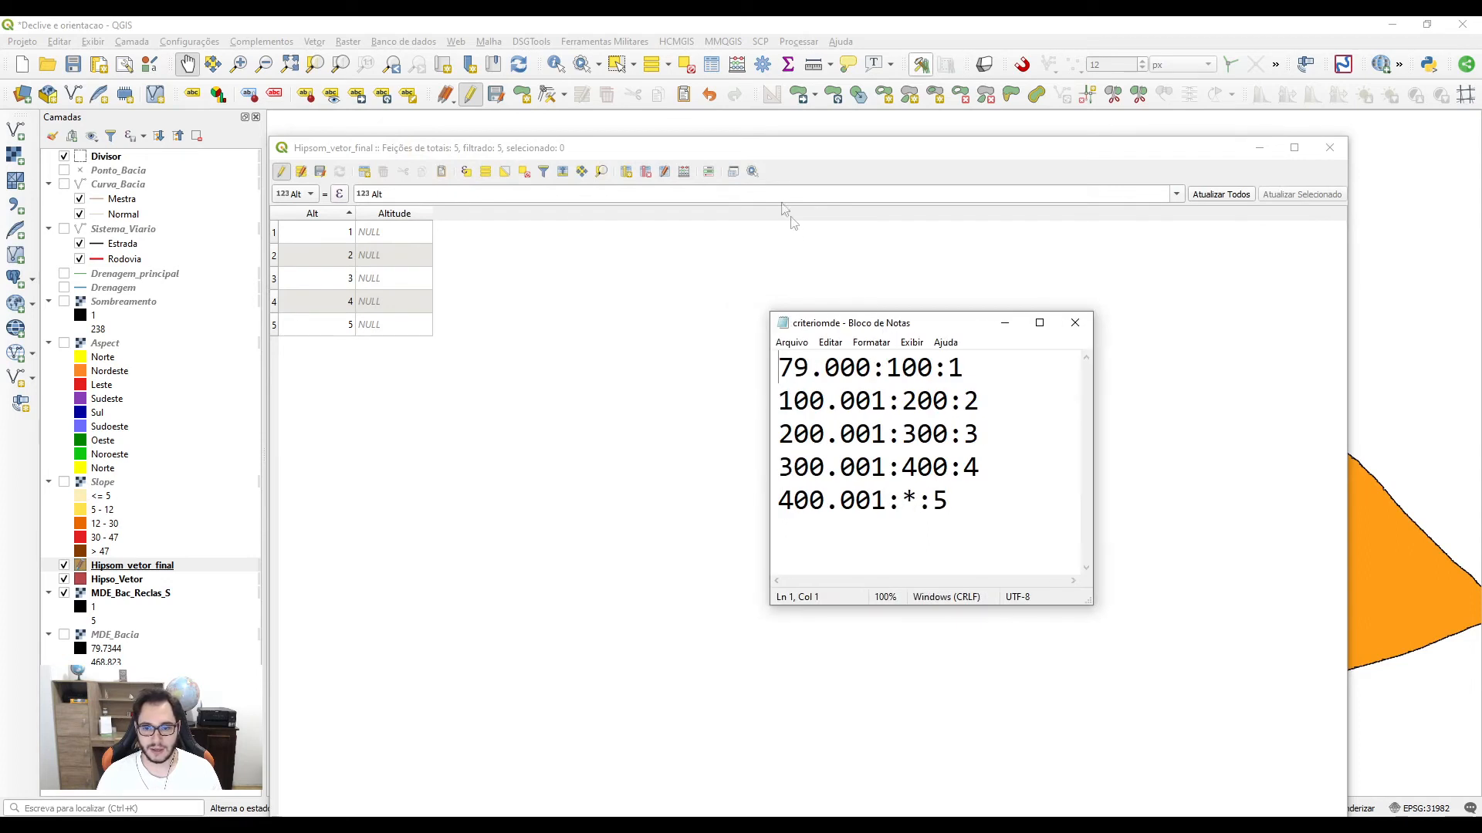
Step: Fill in the Altitude field with 79 - 100 for Alt class 1 and 100 - 200 for class 2
double_click(386, 232)
text(7)
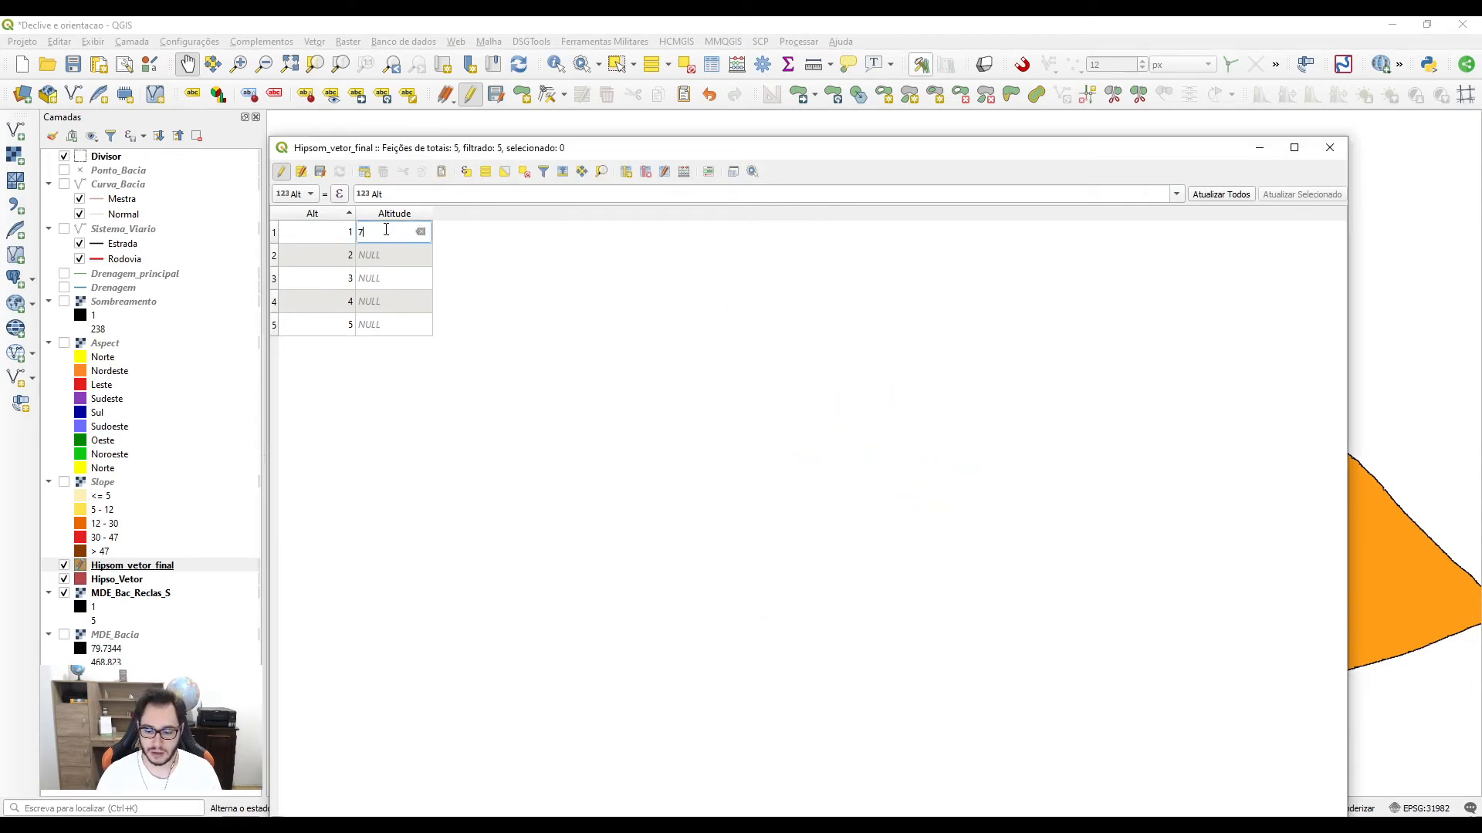
text(9 - 100)
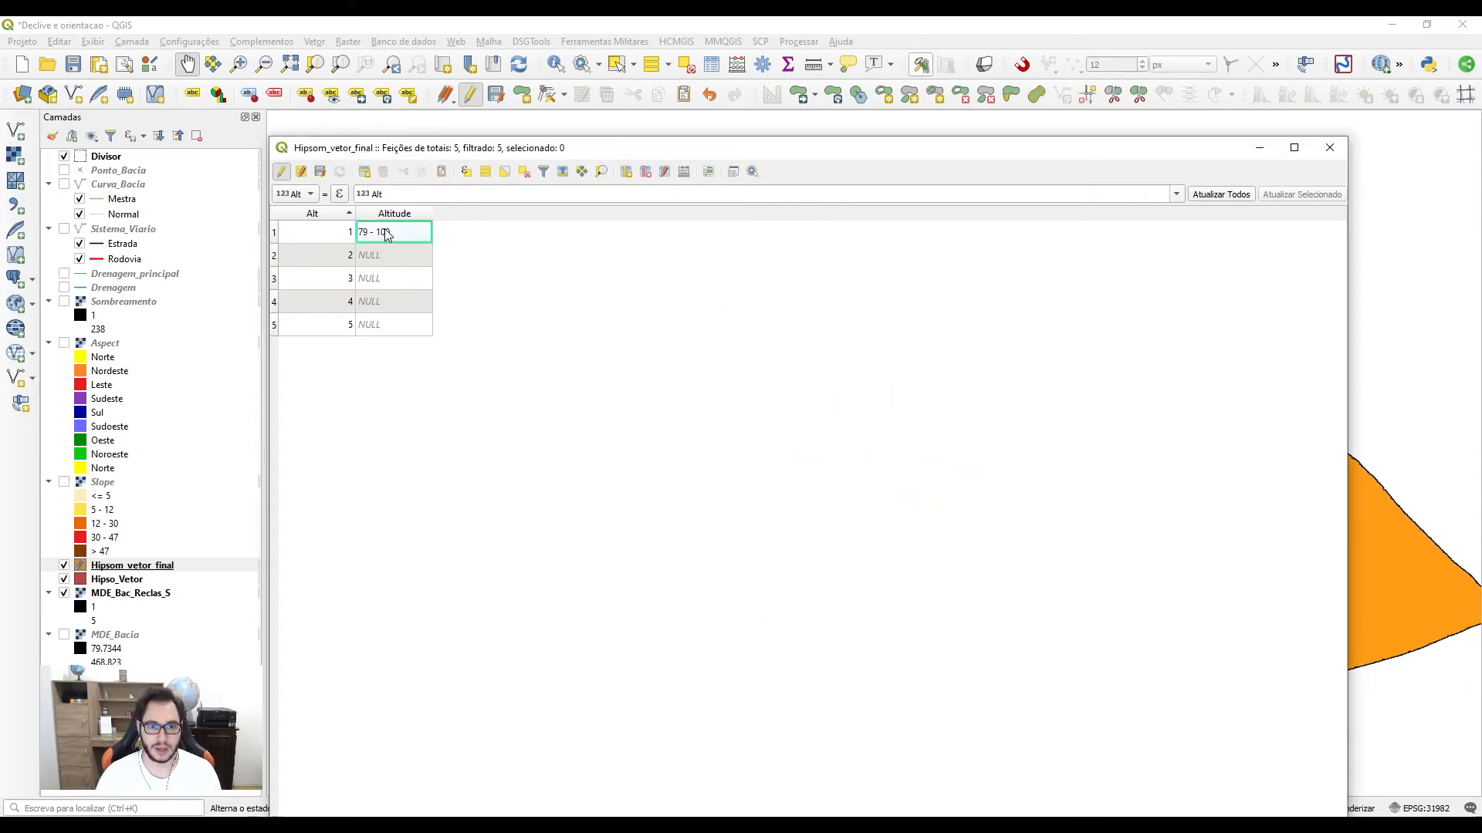
key(alt+Tab)
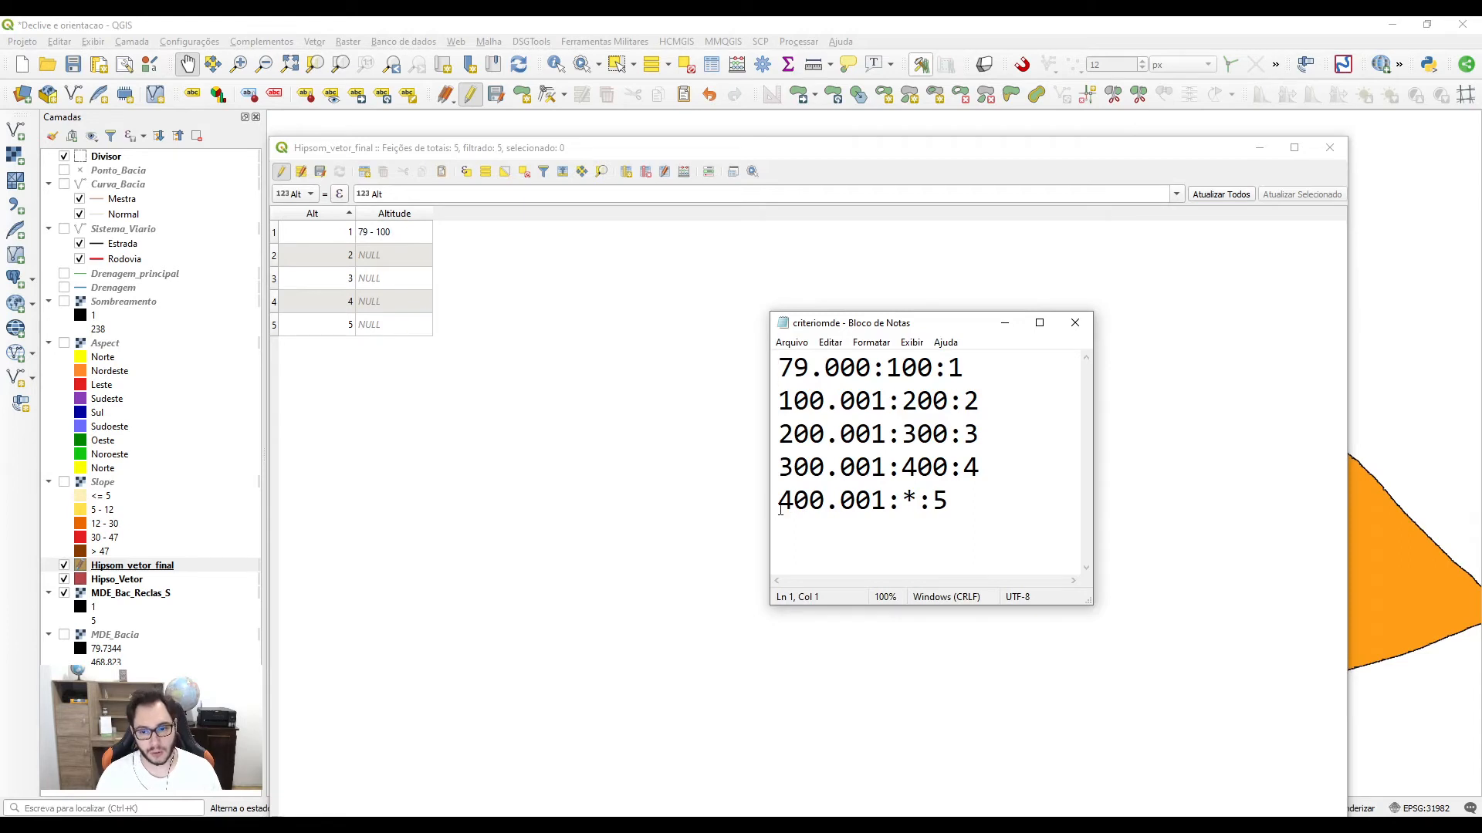
double_click(388, 258)
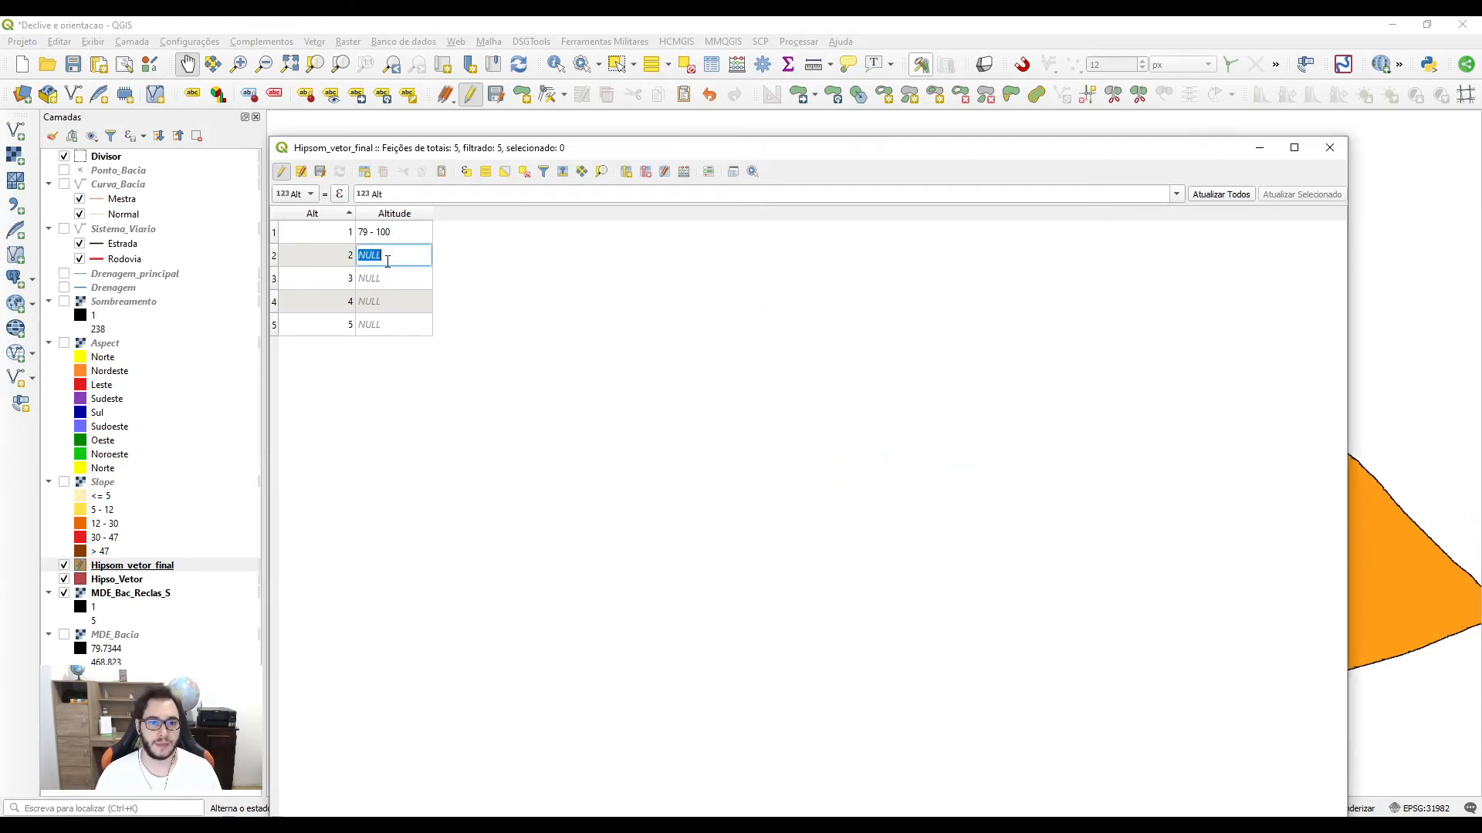
text(100 - 2)
Step: Set Altitude to 200 - 300, 300 - 400 and 400 - 469 for Alt classes 3, 4 and 5, and save the edits
double_click(386, 278)
text(200 - 300)
key(Return)
text(300 -)
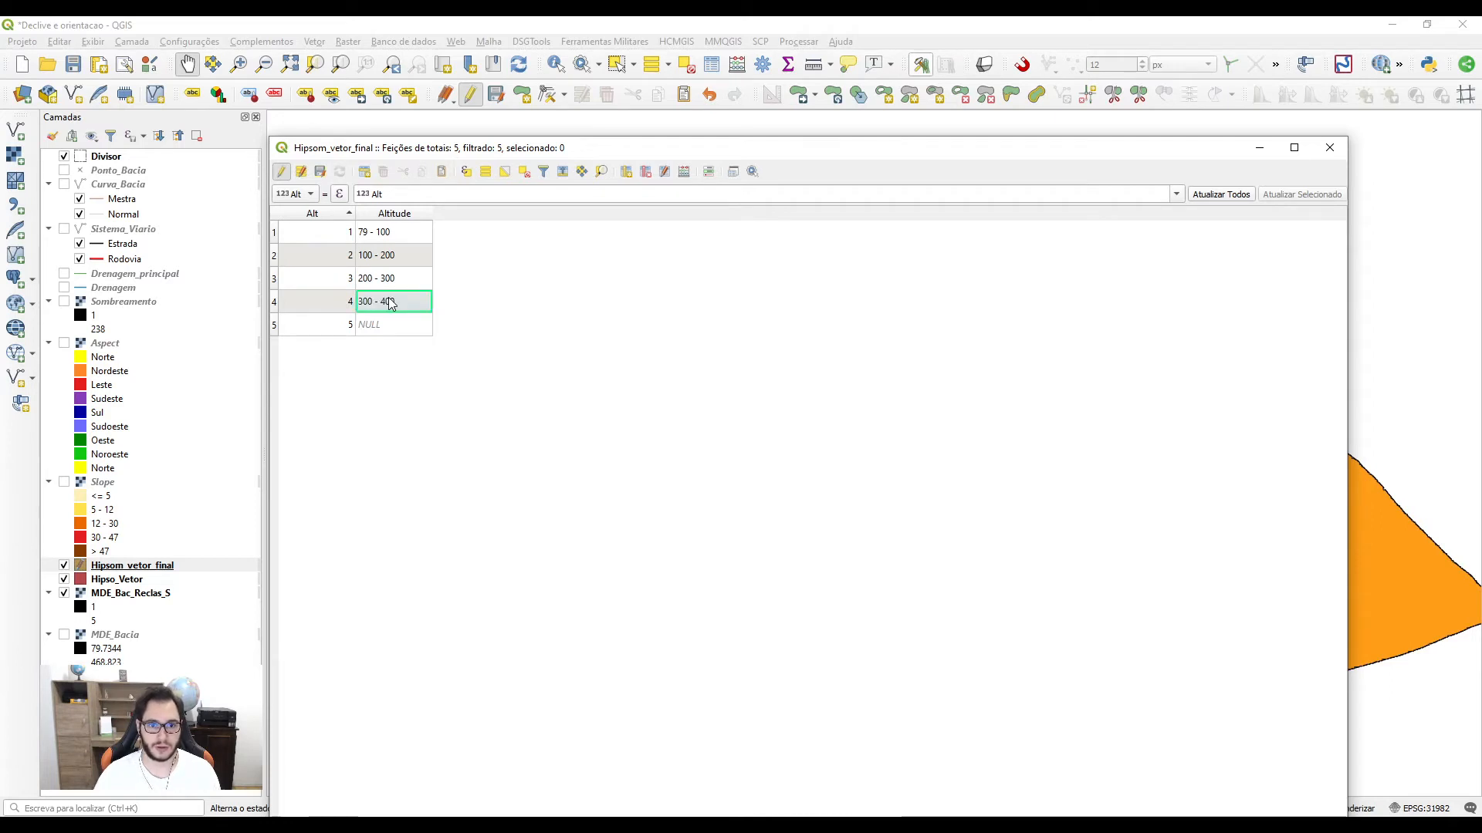
click(358, 328)
text(400 - 469)
key(Return)
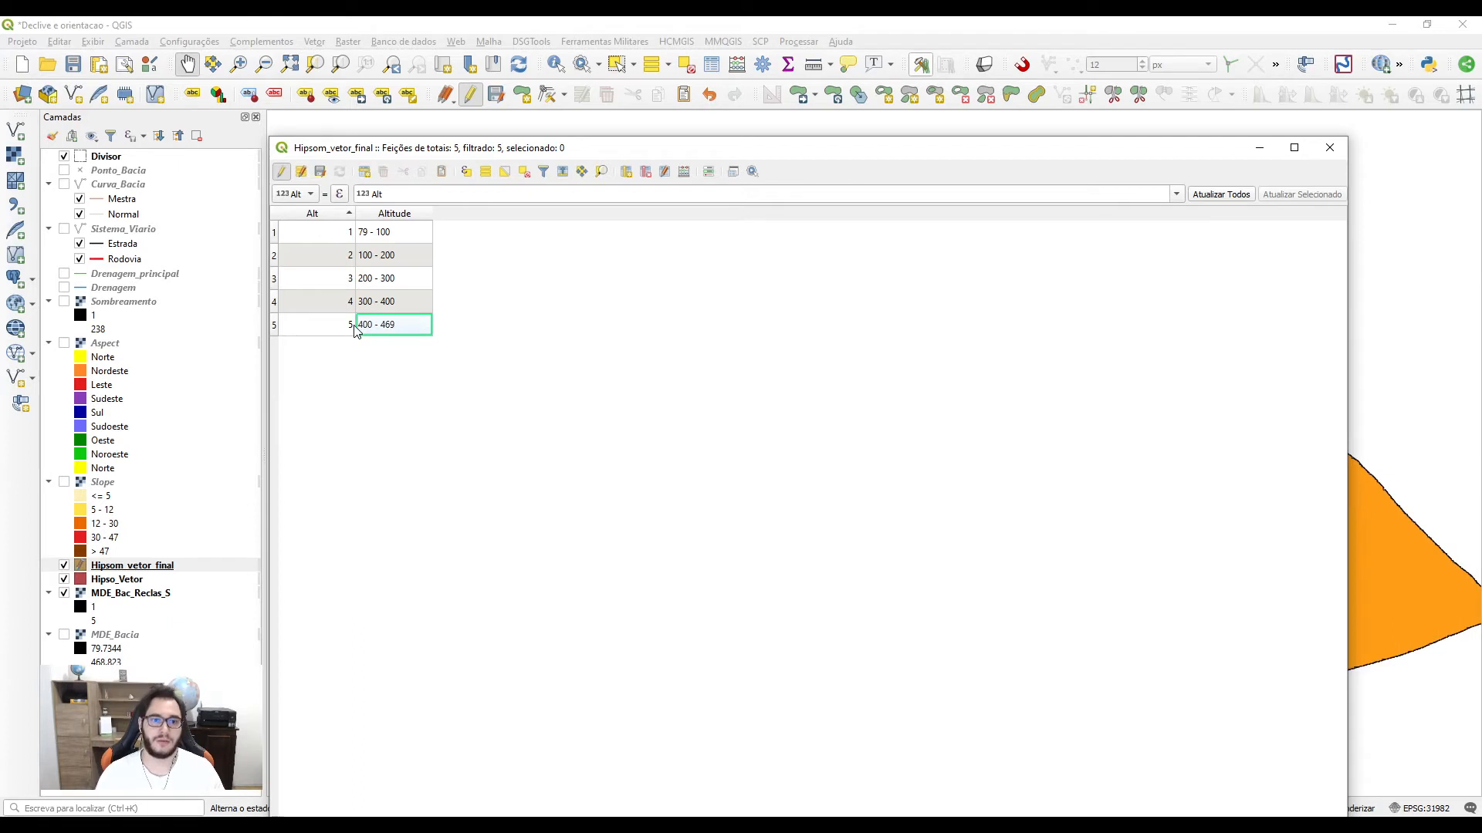
click(319, 174)
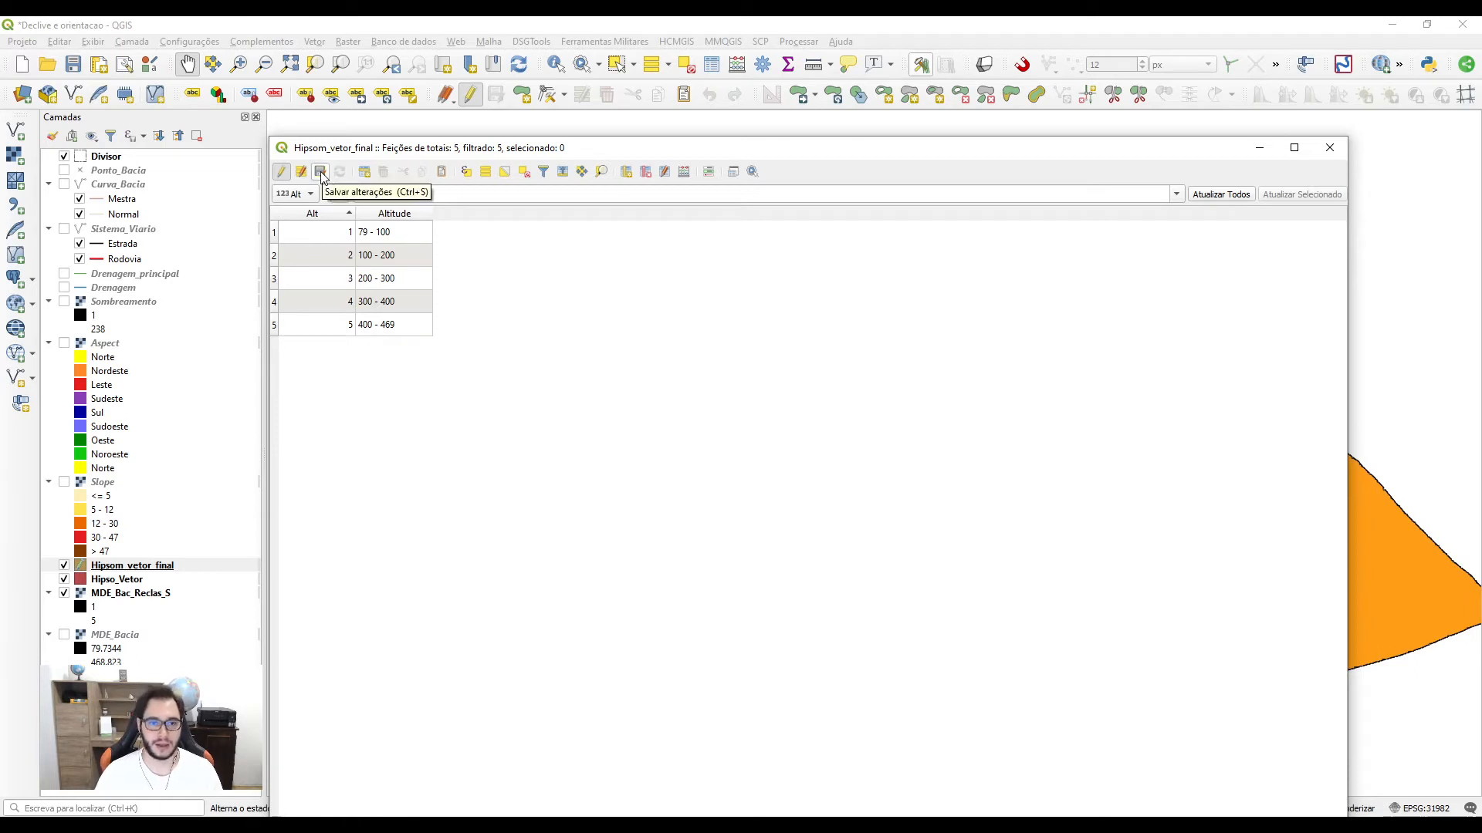
Step: Set up a new calculated decimal field named area_m² with length 15 and precision 2 for Hipsom_vetor_final
click(684, 172)
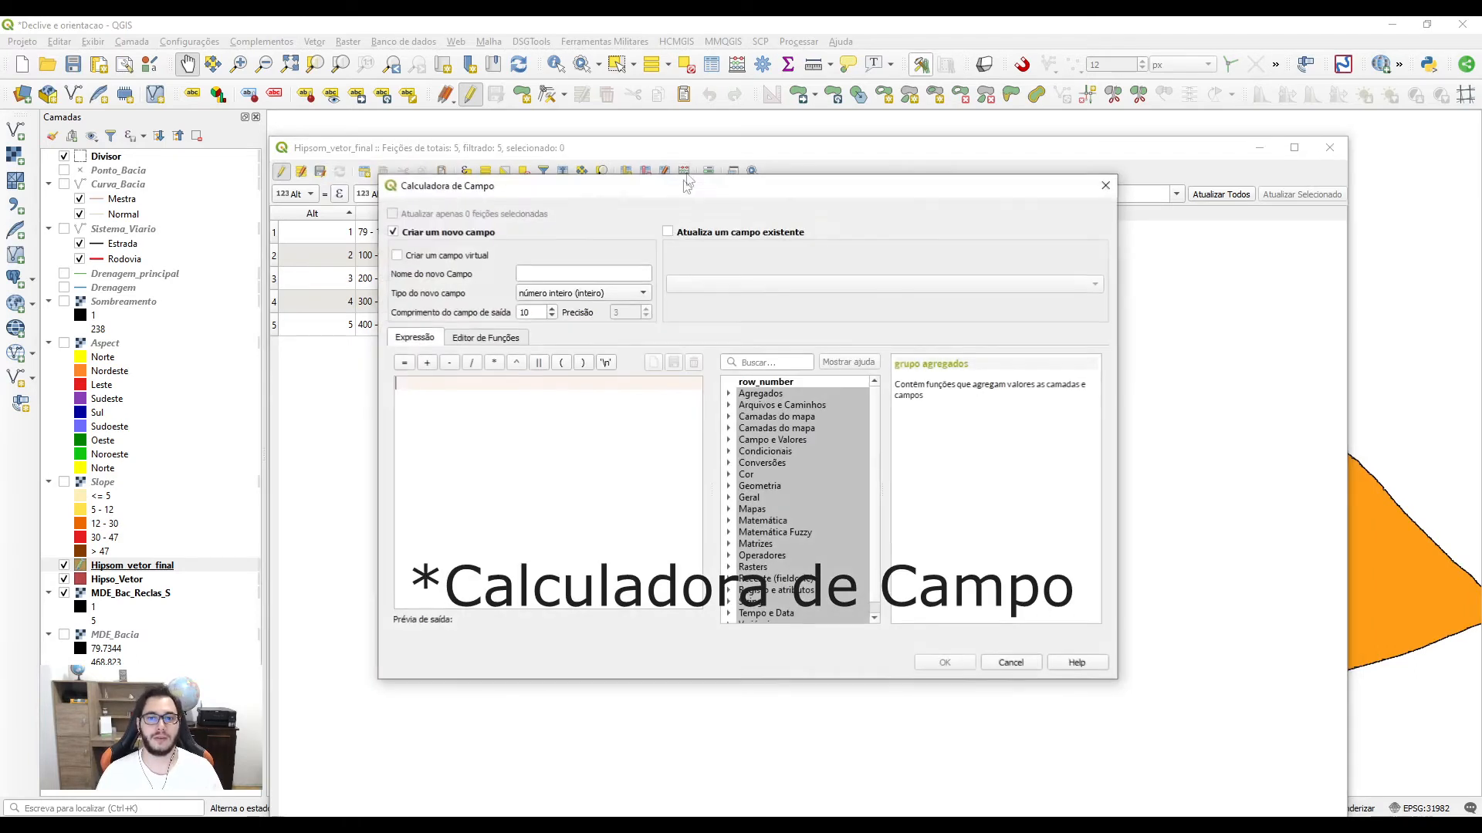
text(area_m²)
click(558, 294)
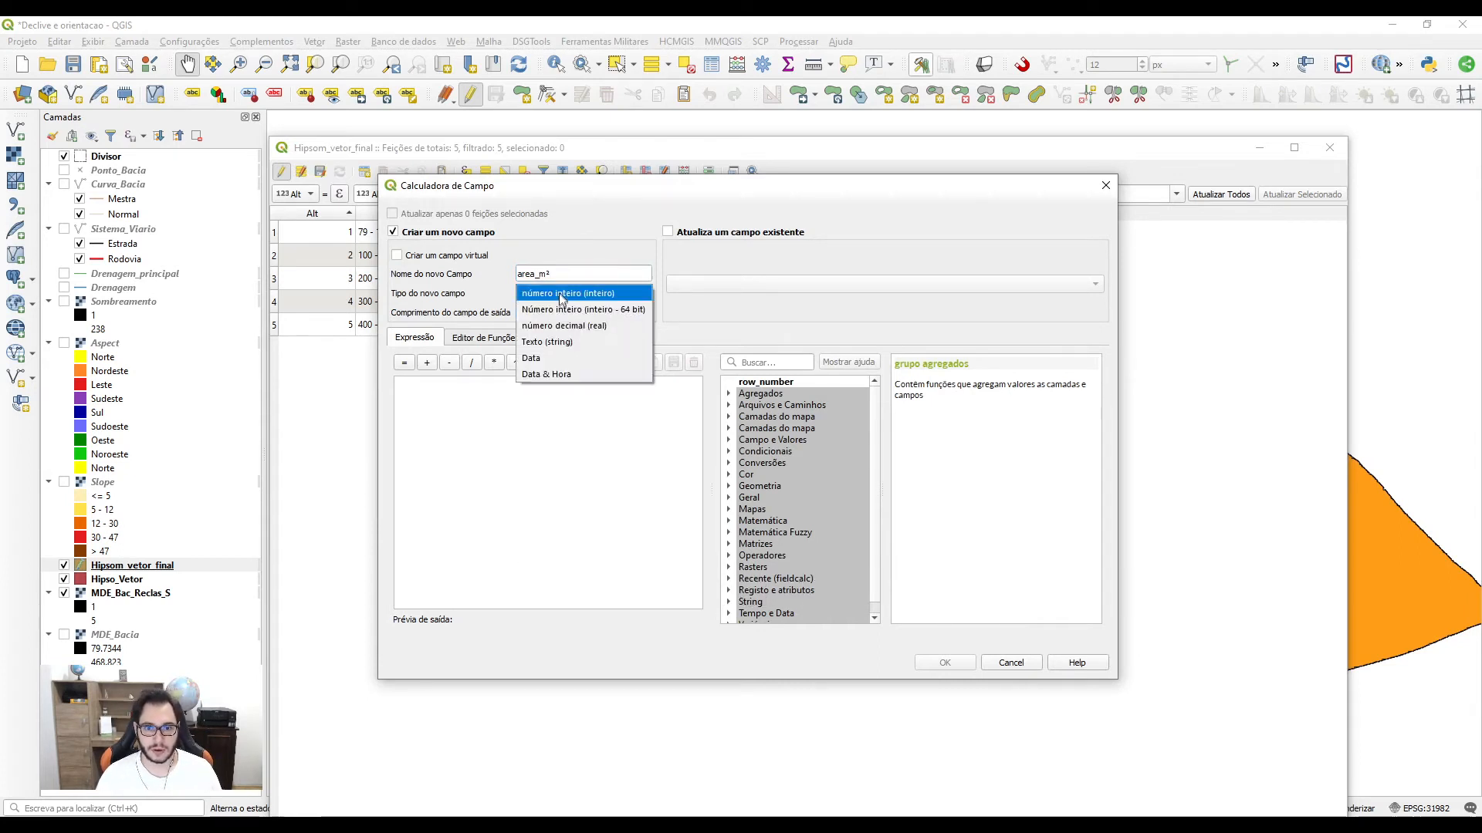
click(572, 325)
drag(540, 311, 510, 310)
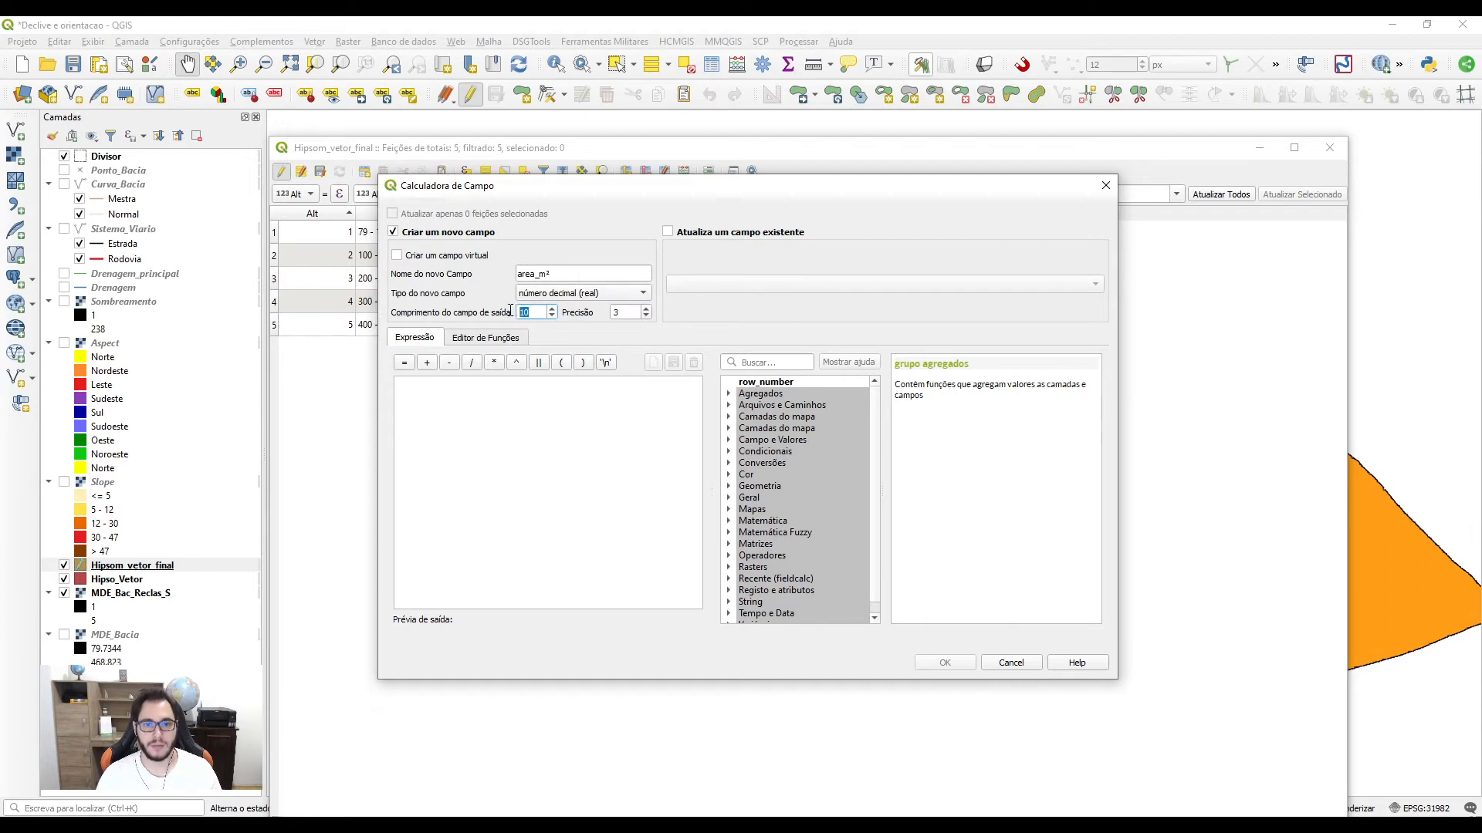
text(15)
drag(635, 313, 615, 313)
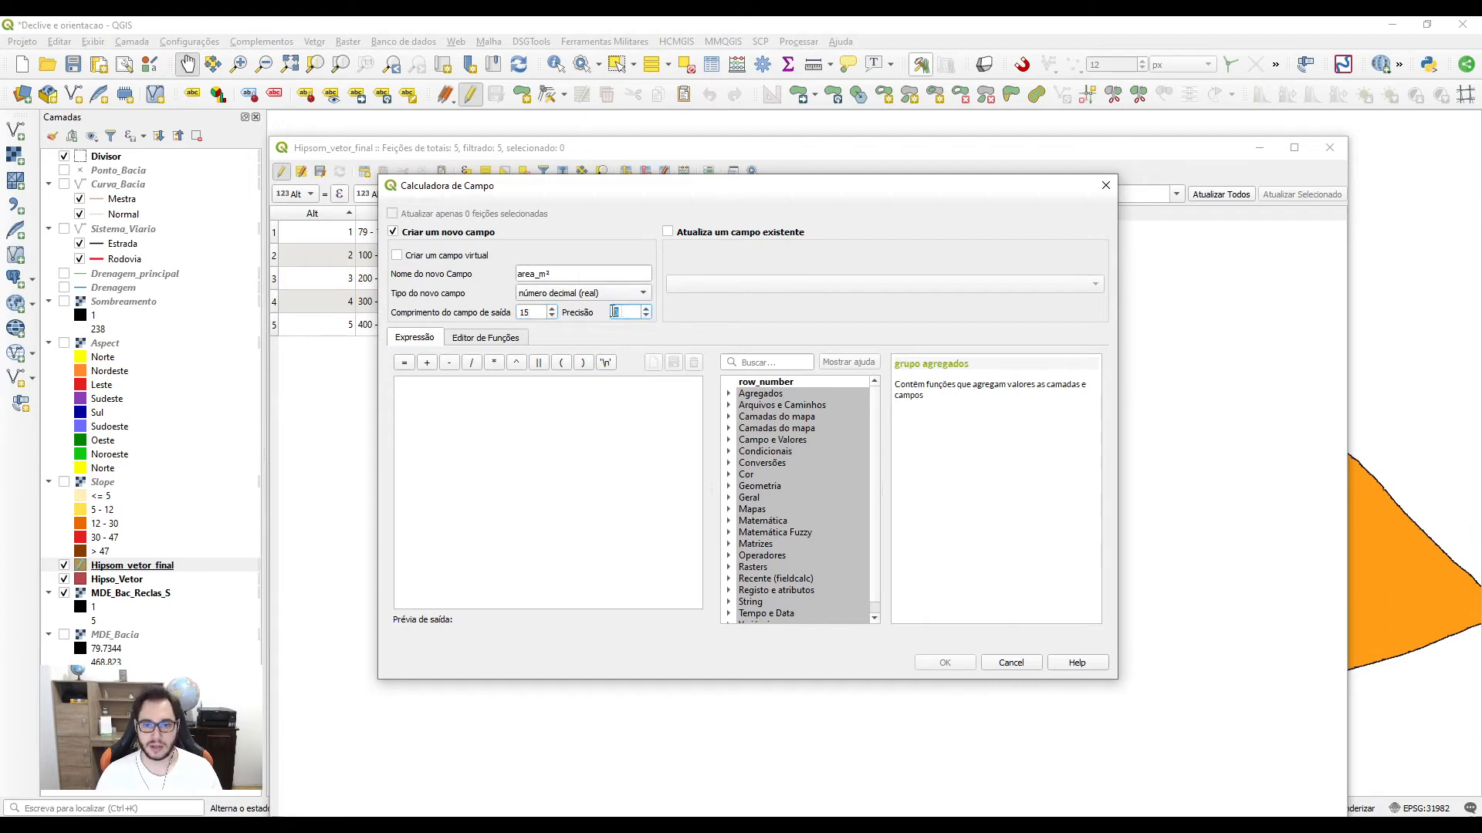
Step: Use the geometry function $area as the expression for area_m² and create the field
click(512, 403)
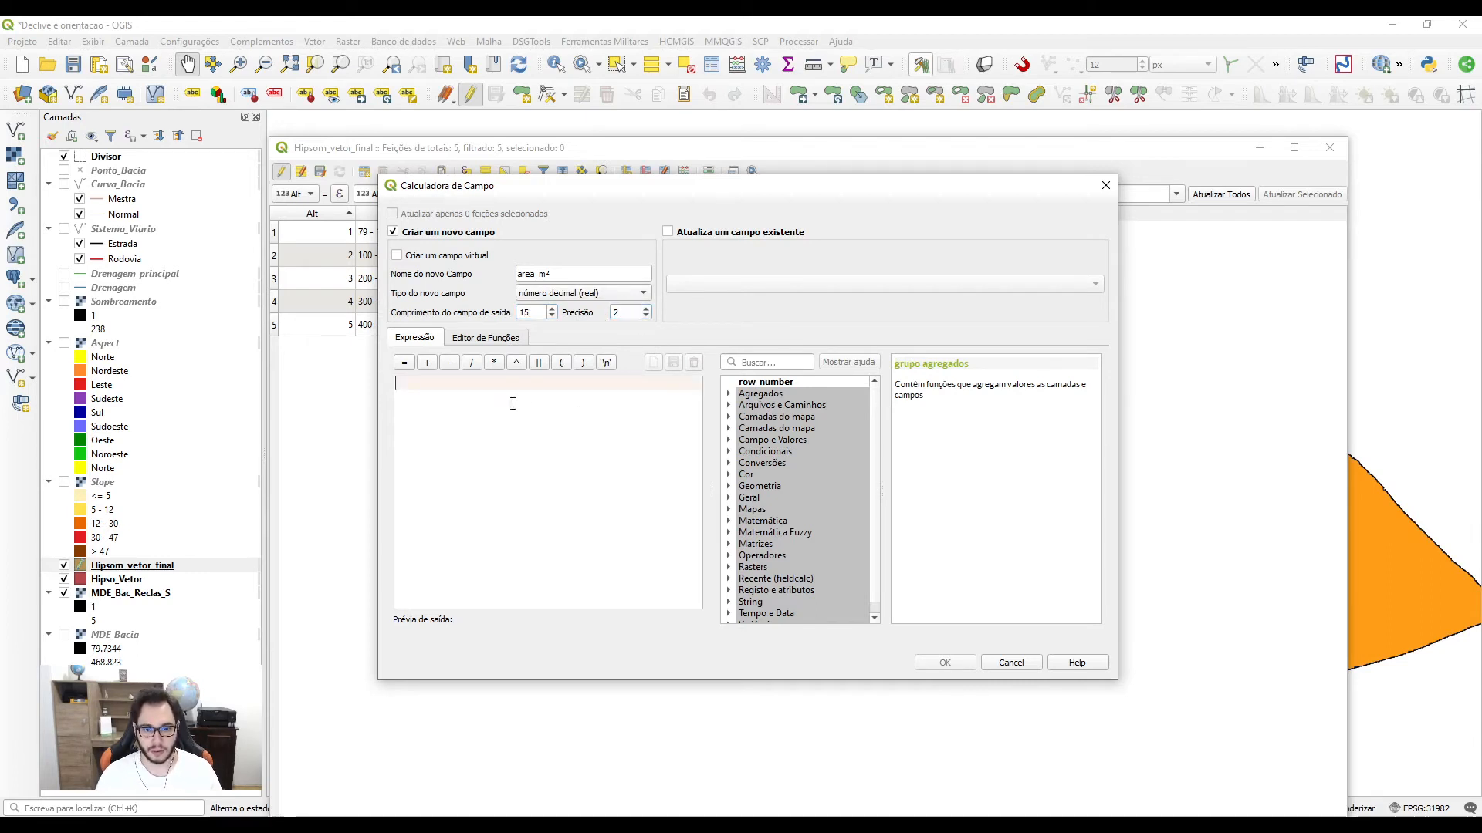
click(774, 487)
click(777, 489)
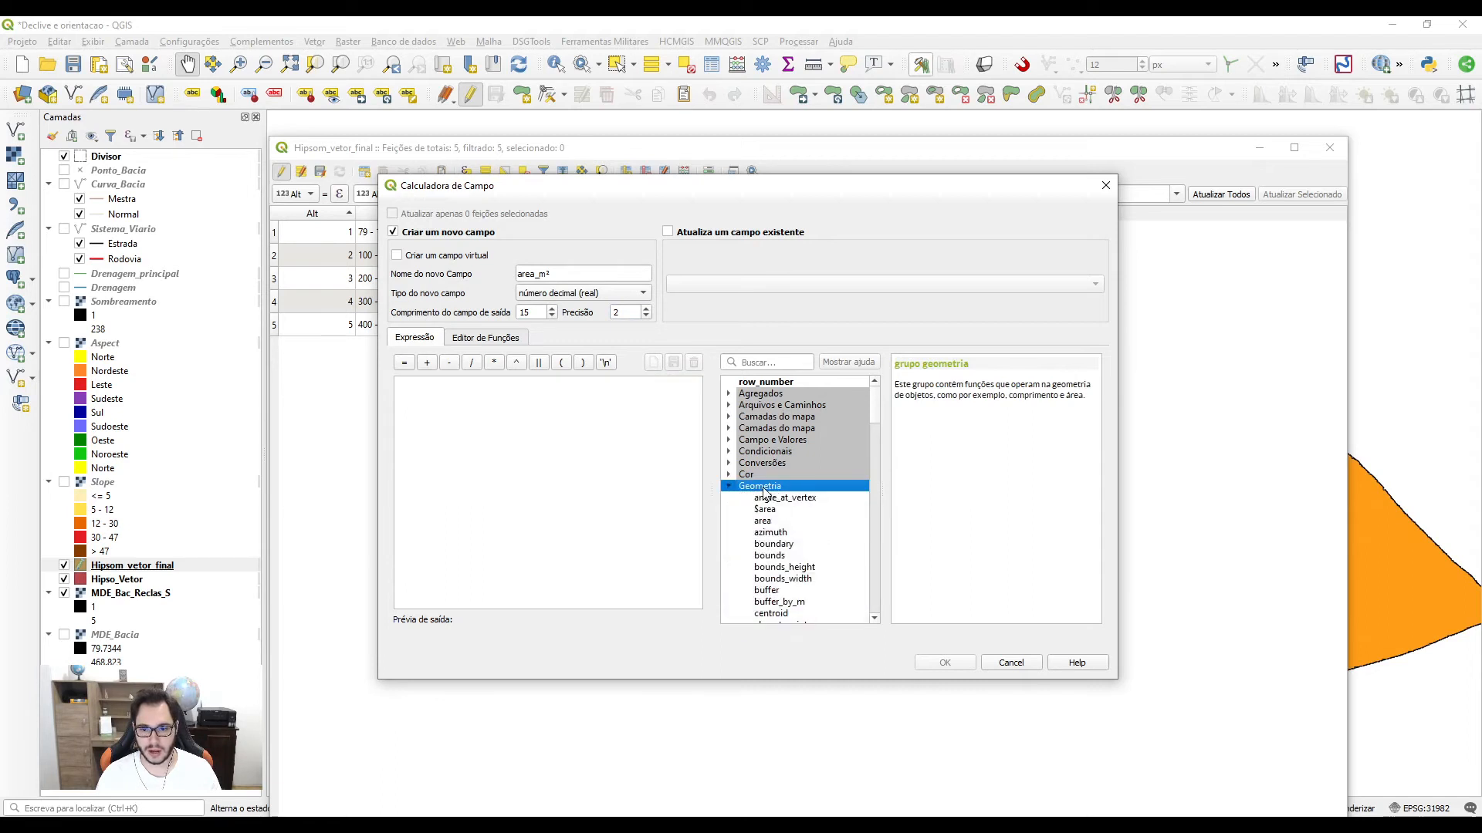
click(771, 511)
double_click(771, 511)
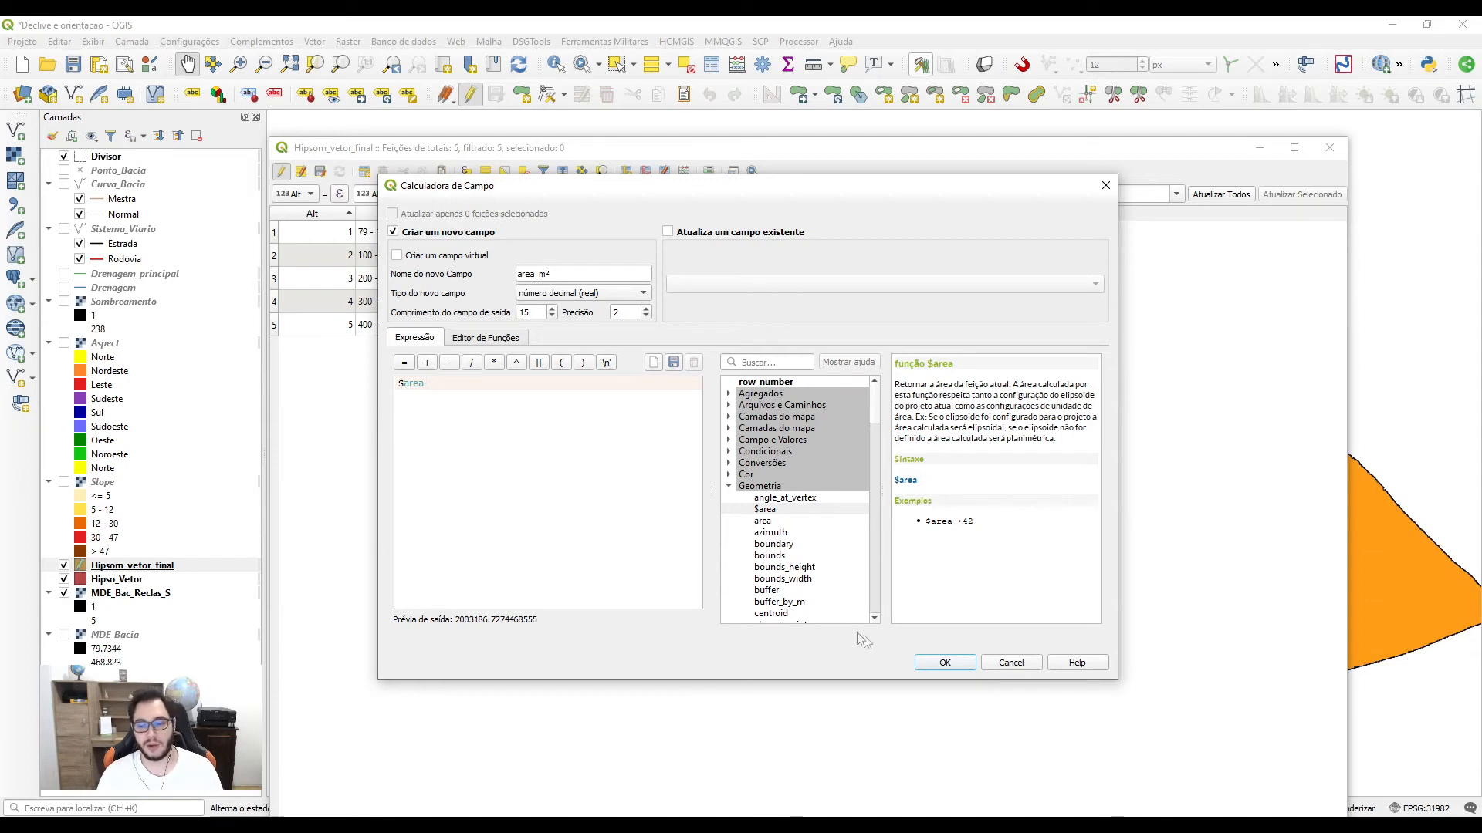
click(944, 662)
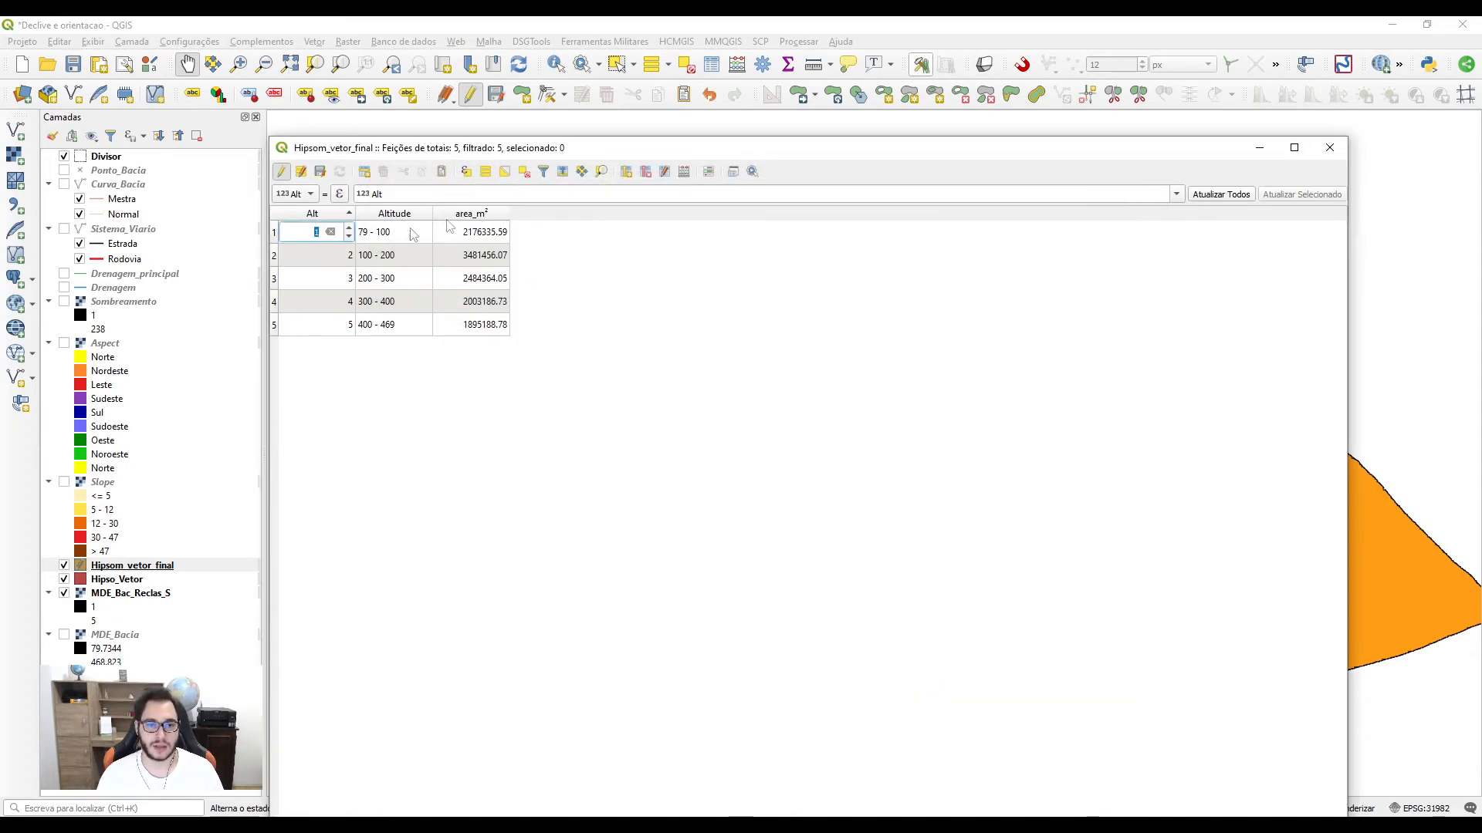
click(676, 299)
Step: Set up another calculated field named area_hecta as a decimal number with precision 2
click(683, 171)
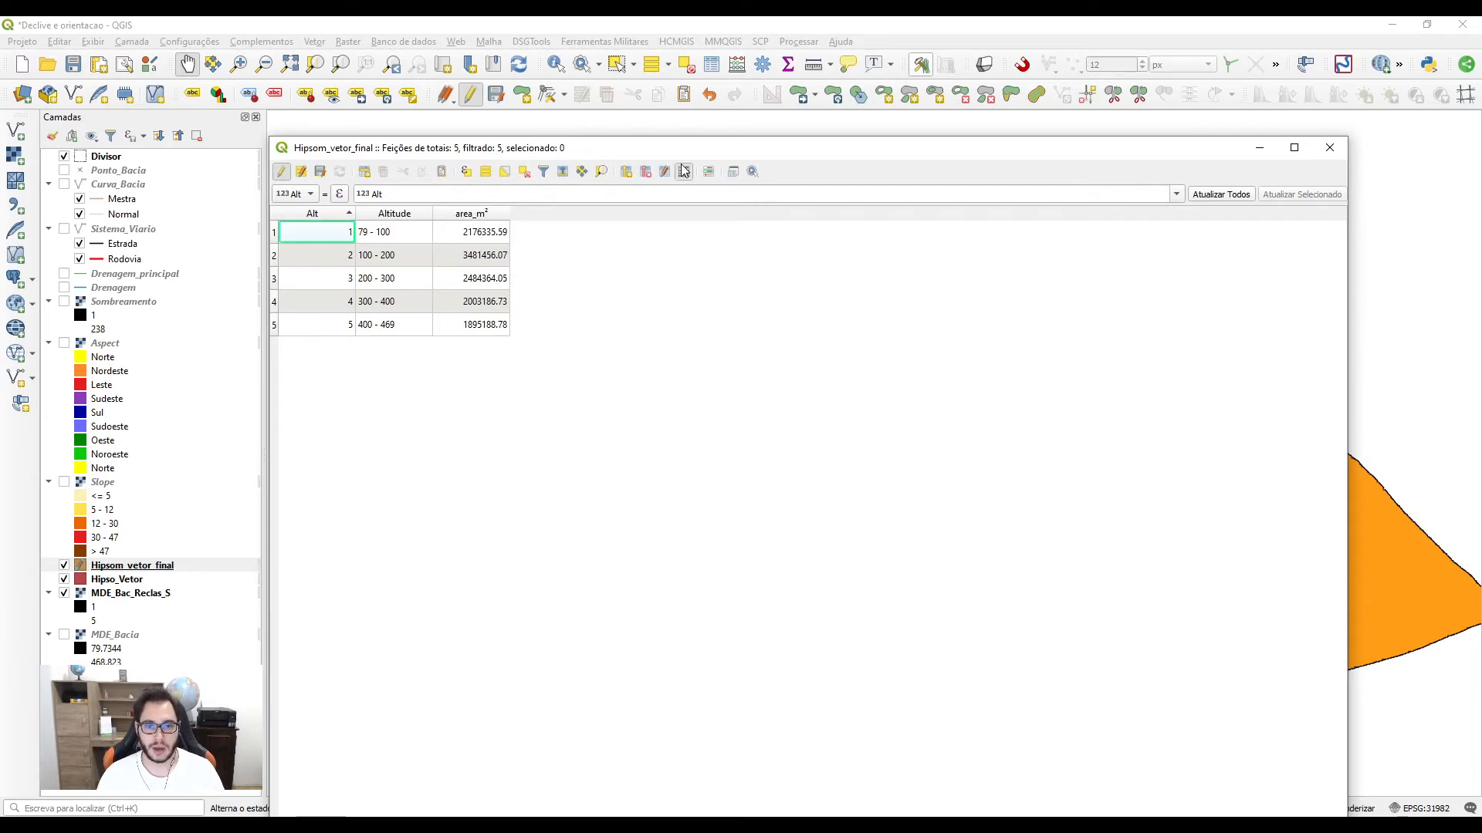
click(584, 272)
text(al)
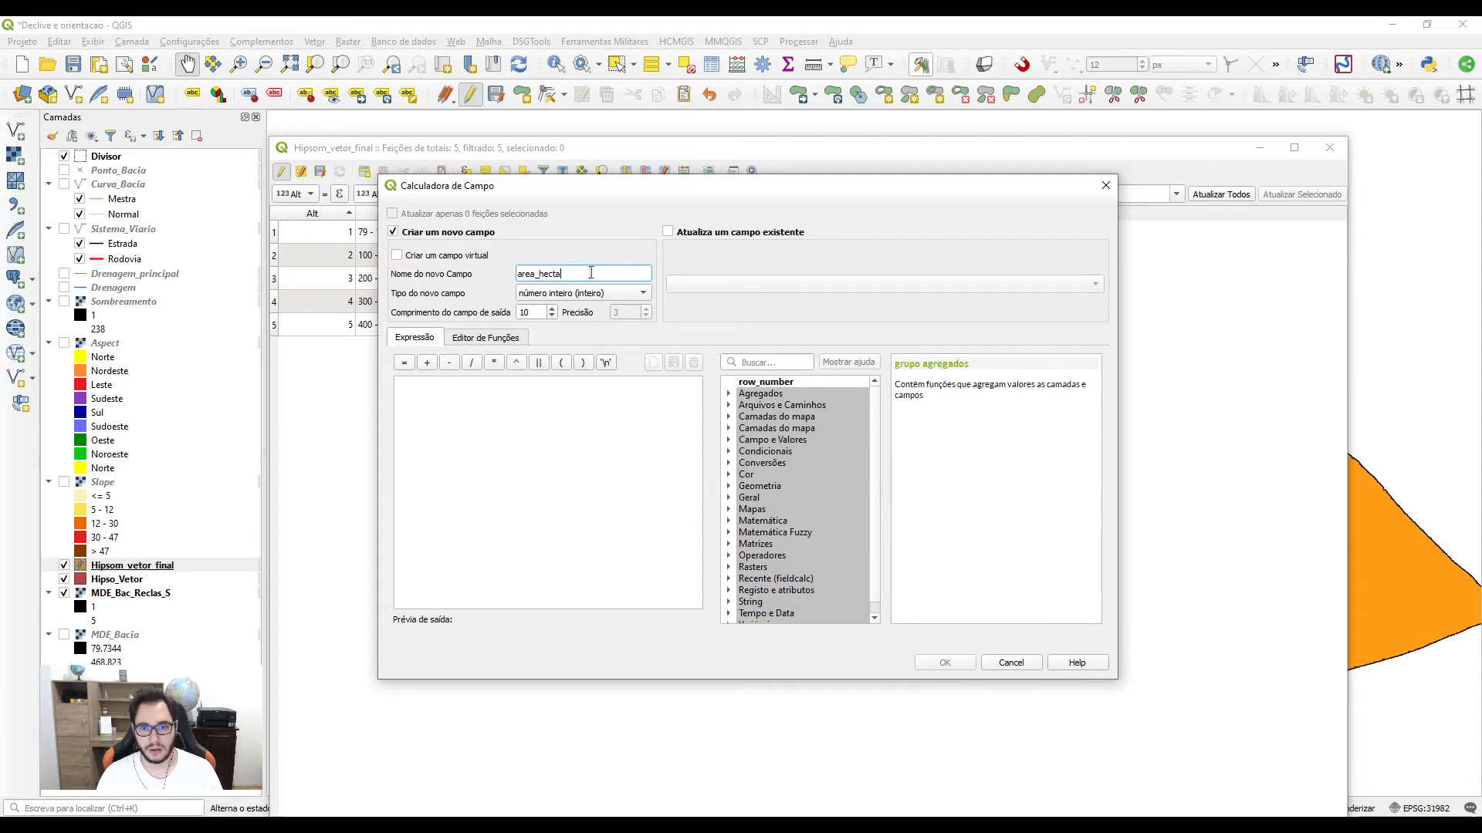
click(595, 293)
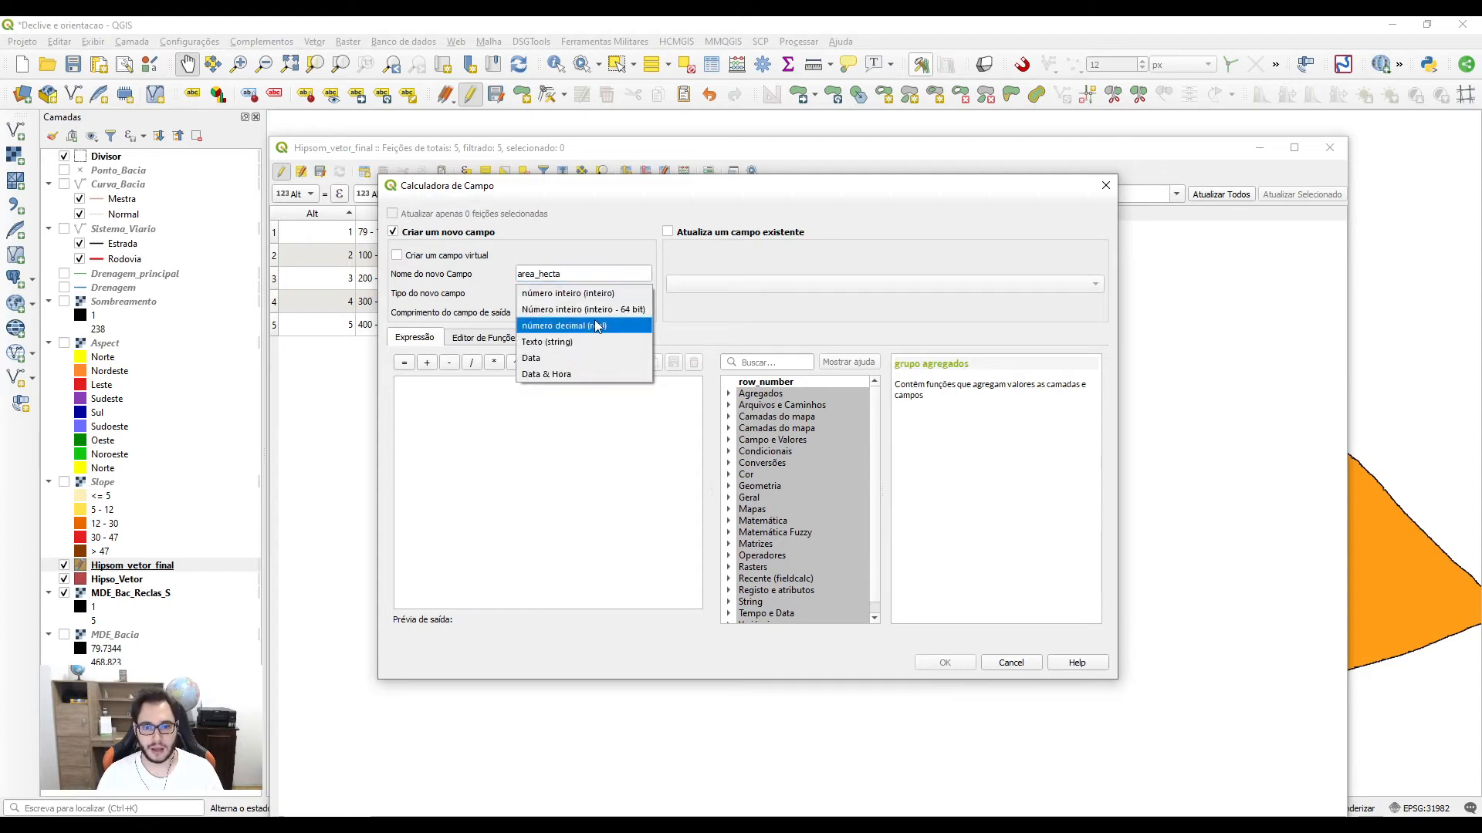
click(597, 325)
text(2)
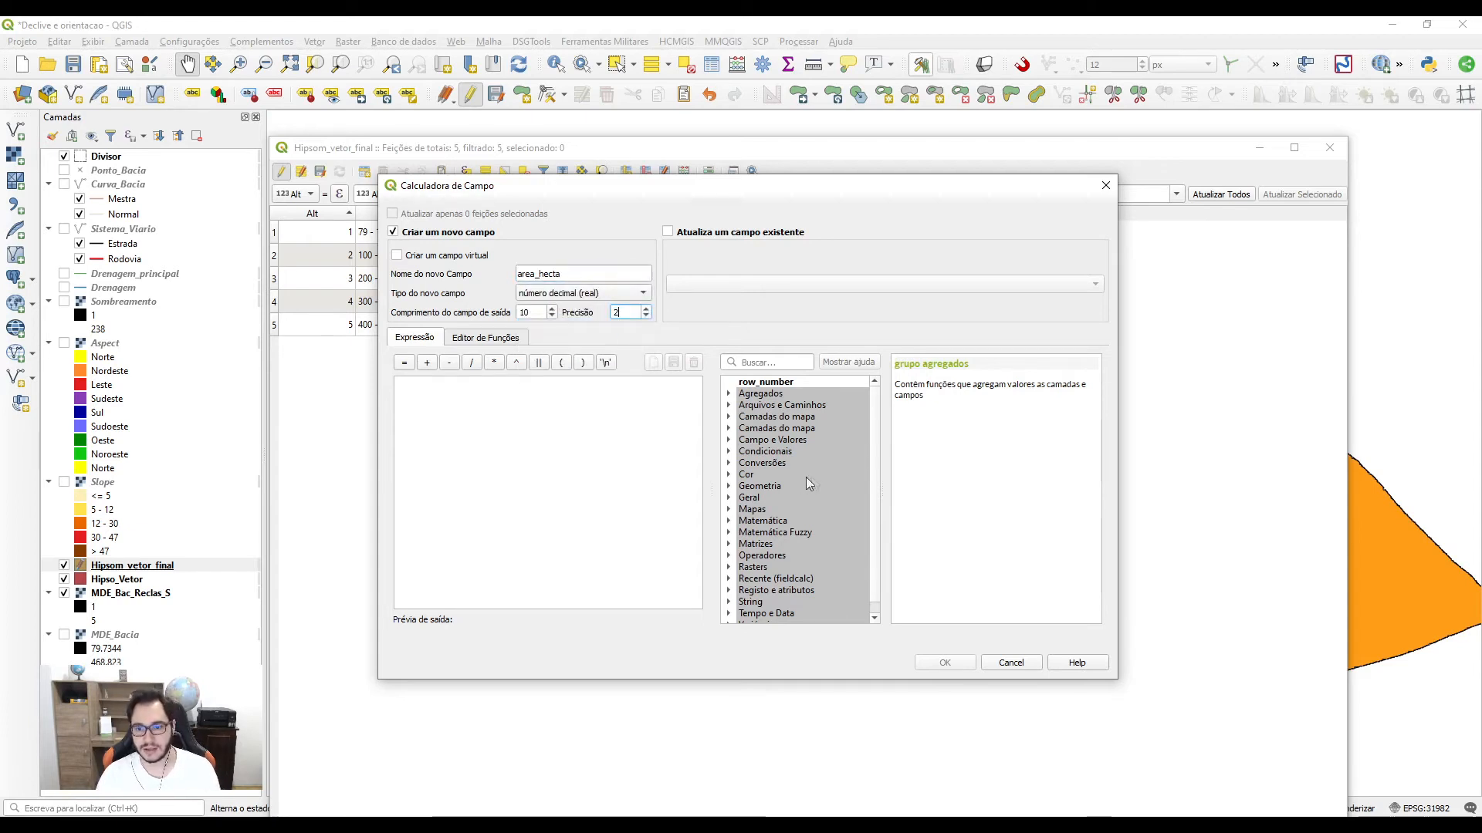
Step: Calculate area_hecta with the expression $area /10000 and create the field
double_click(764, 487)
double_click(764, 509)
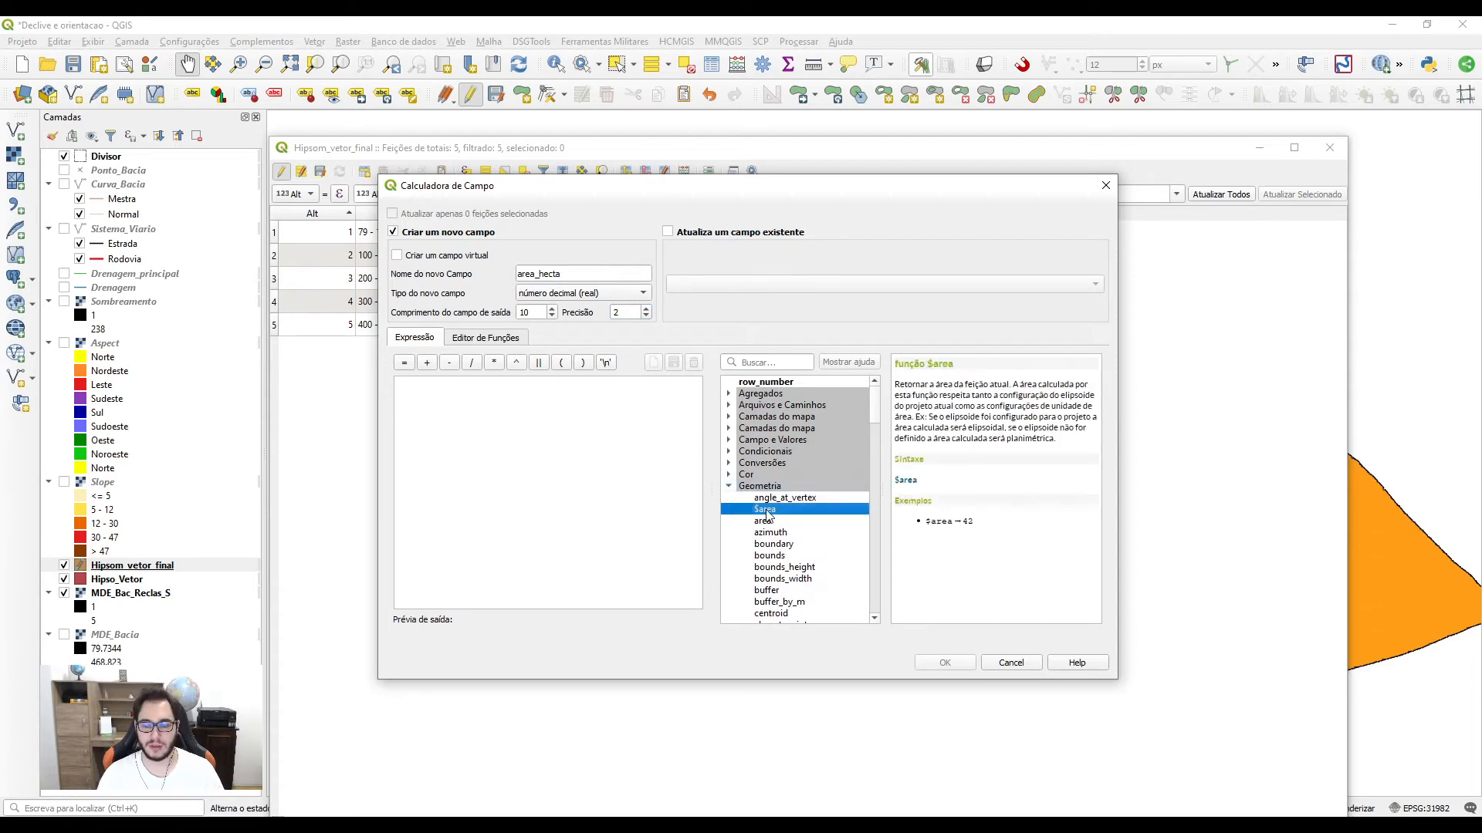
text(/)
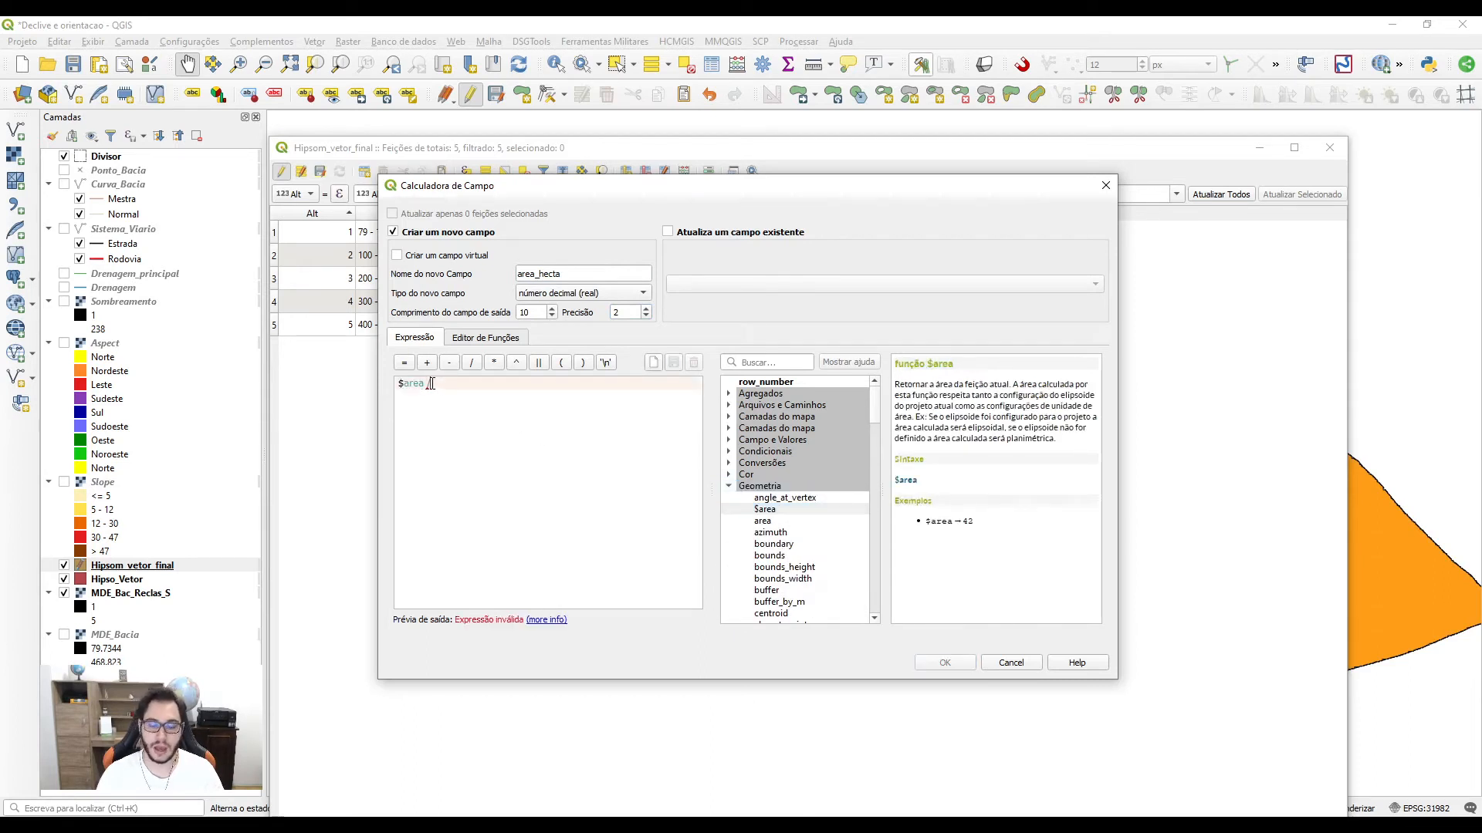
text(10000)
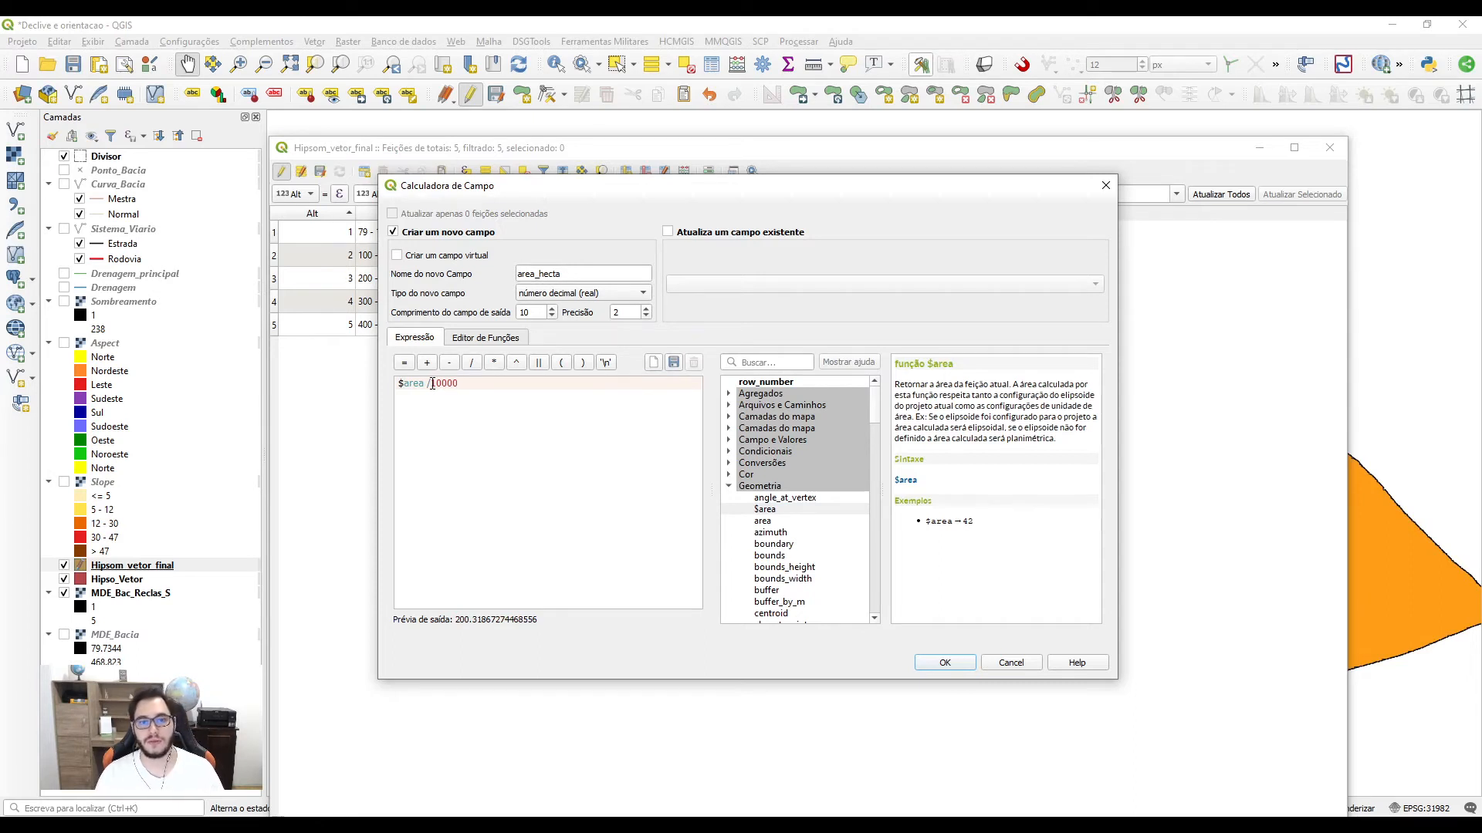
click(960, 663)
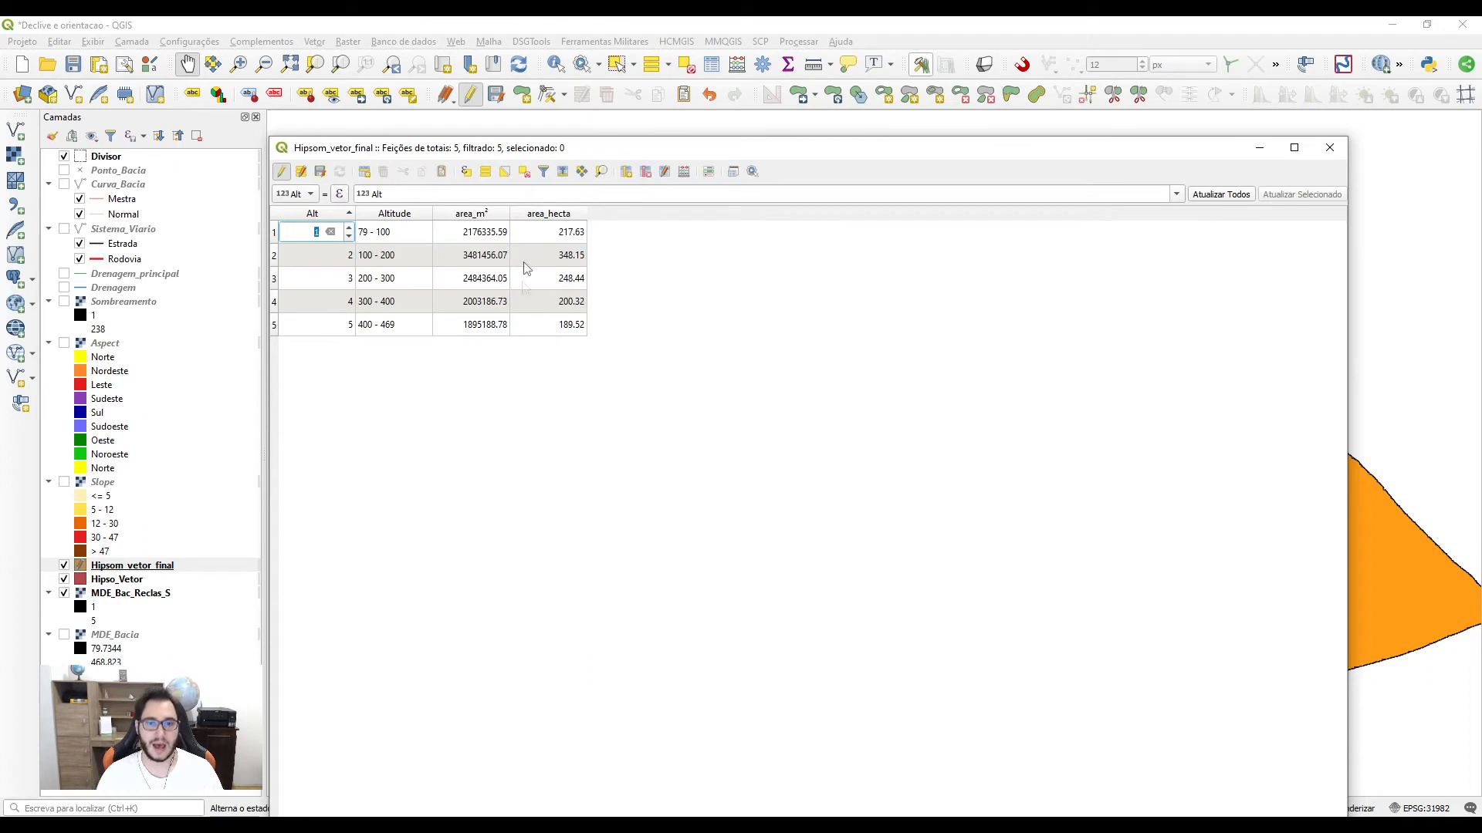
Step: Set up a calculated field named area_km2 as a decimal number with precision 4
click(683, 173)
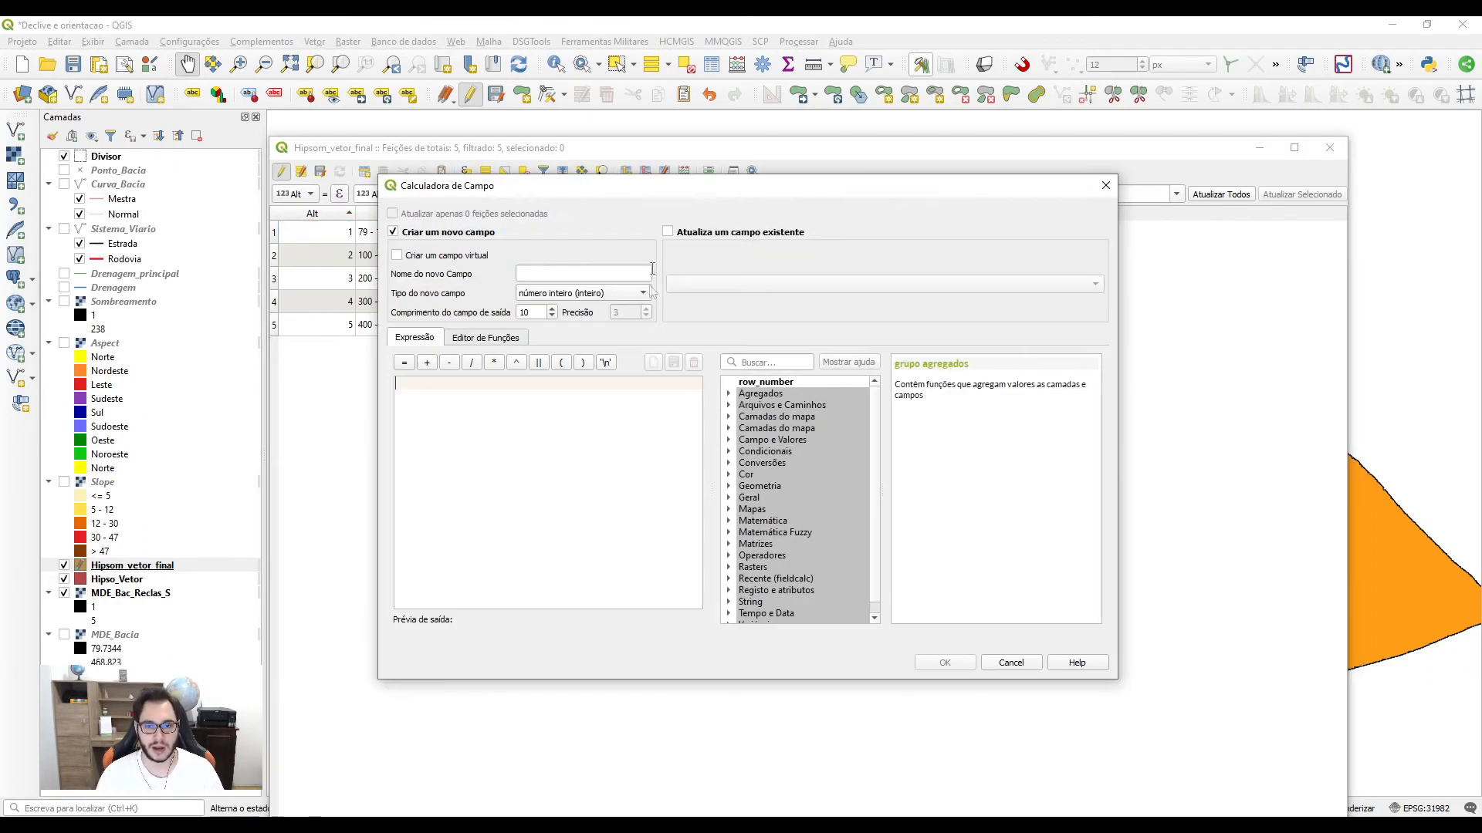
click(568, 275)
text(area_km2)
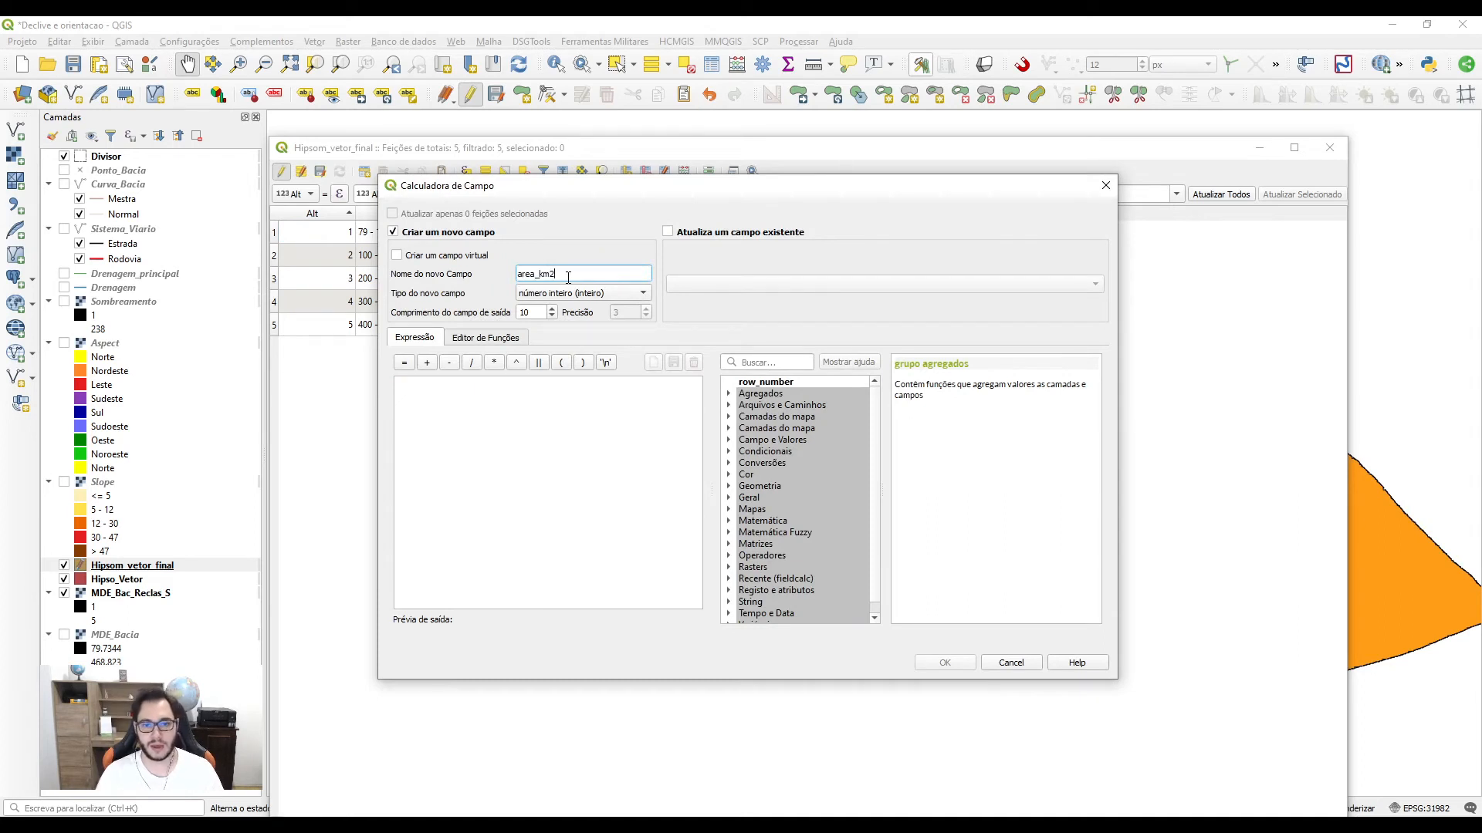
click(578, 293)
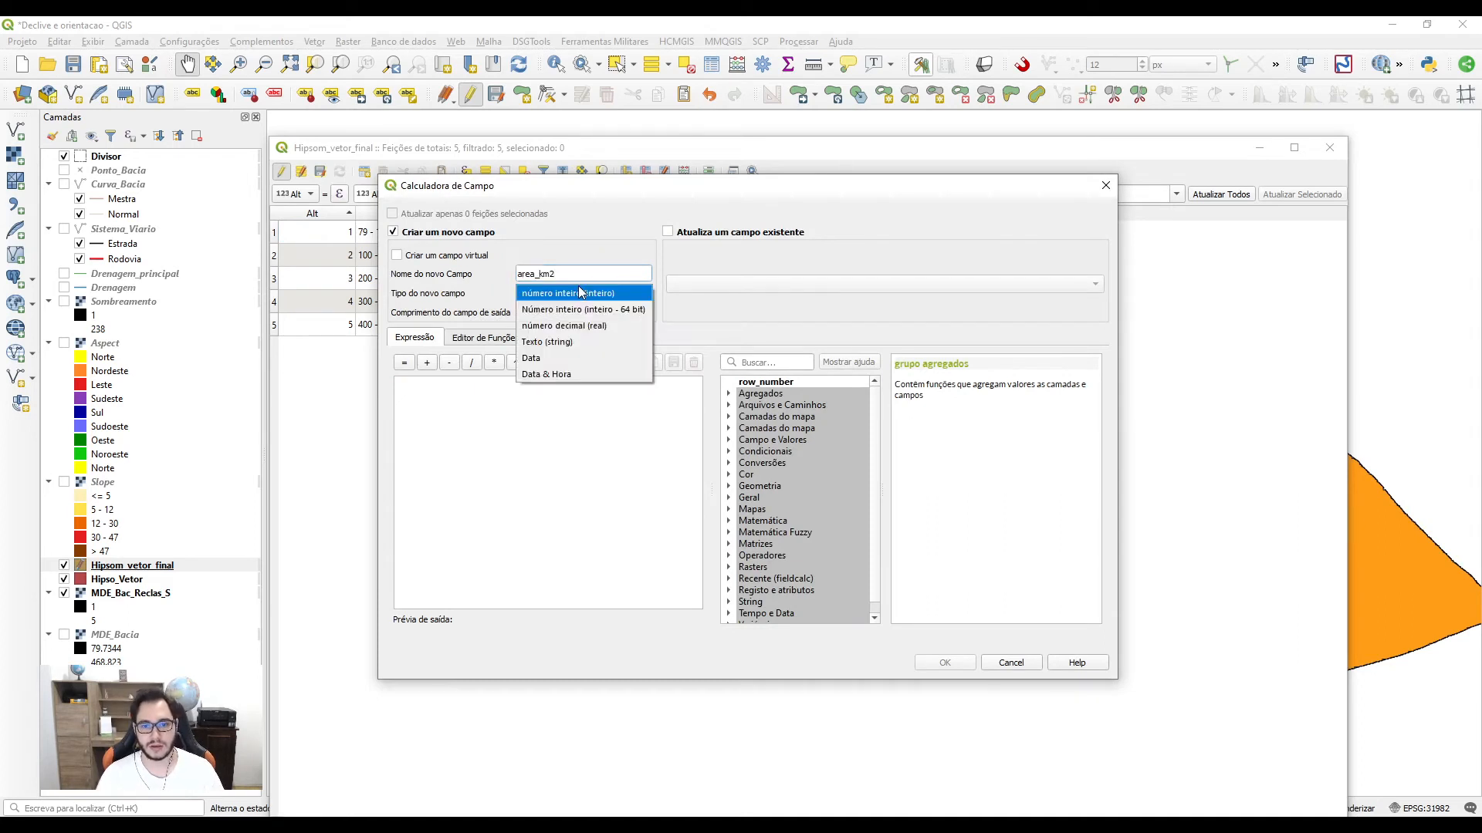
click(595, 333)
drag(626, 311, 595, 312)
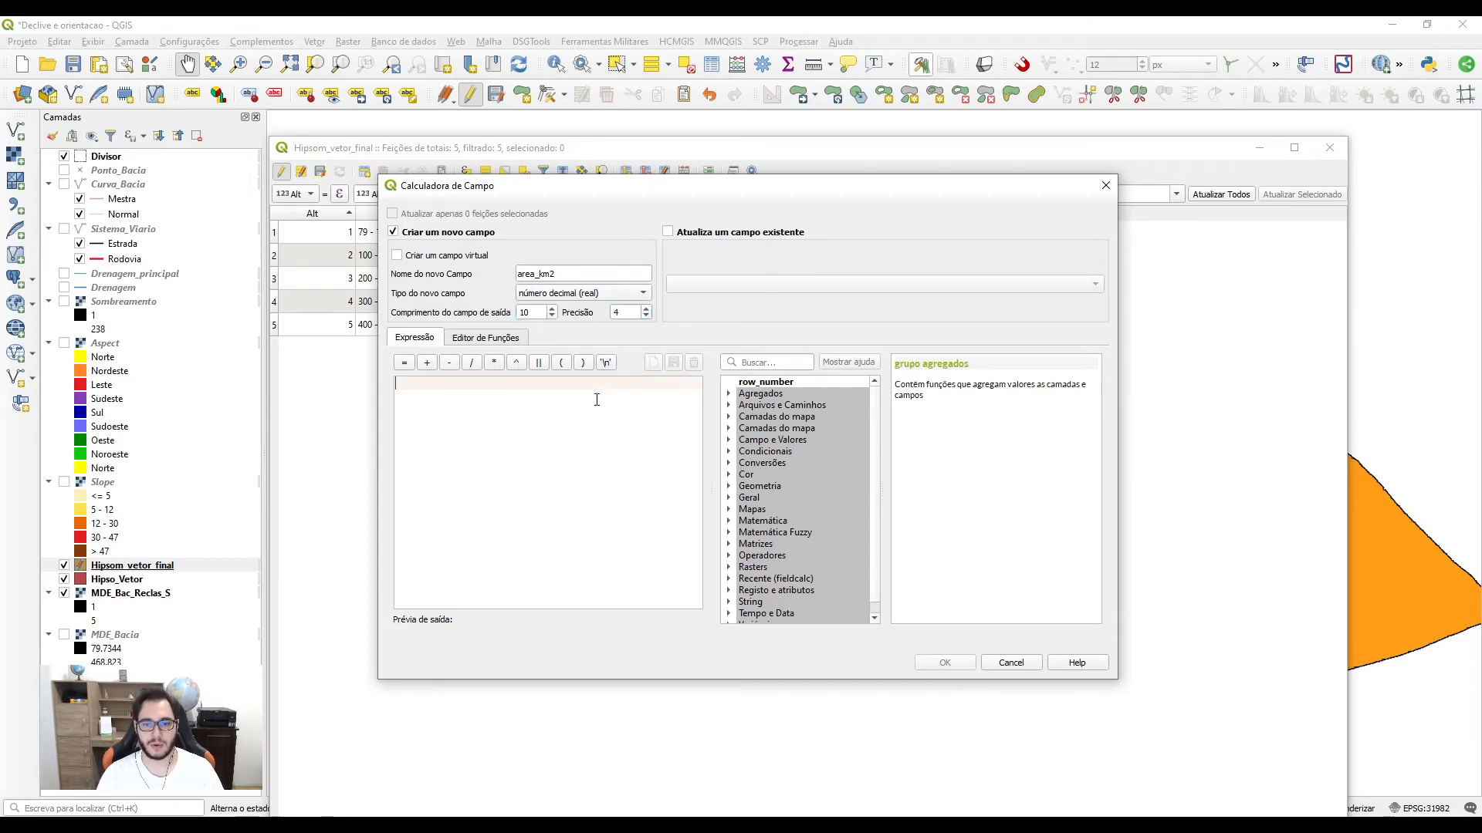
Step: Calculate area_km2 with the expression $area /1000000, create the field and save the layer edits
double_click(760, 486)
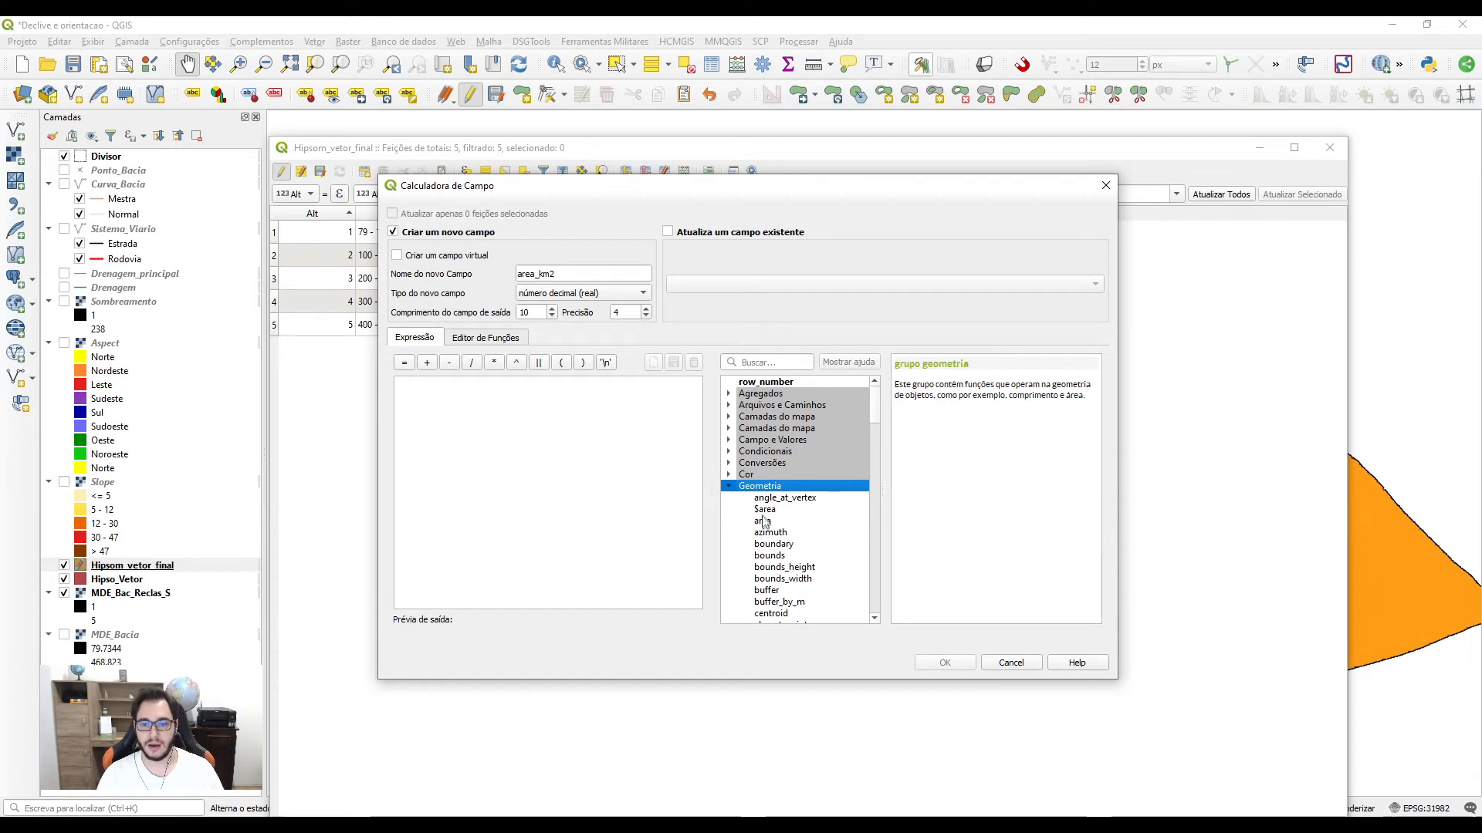
double_click(764, 510)
text(/)
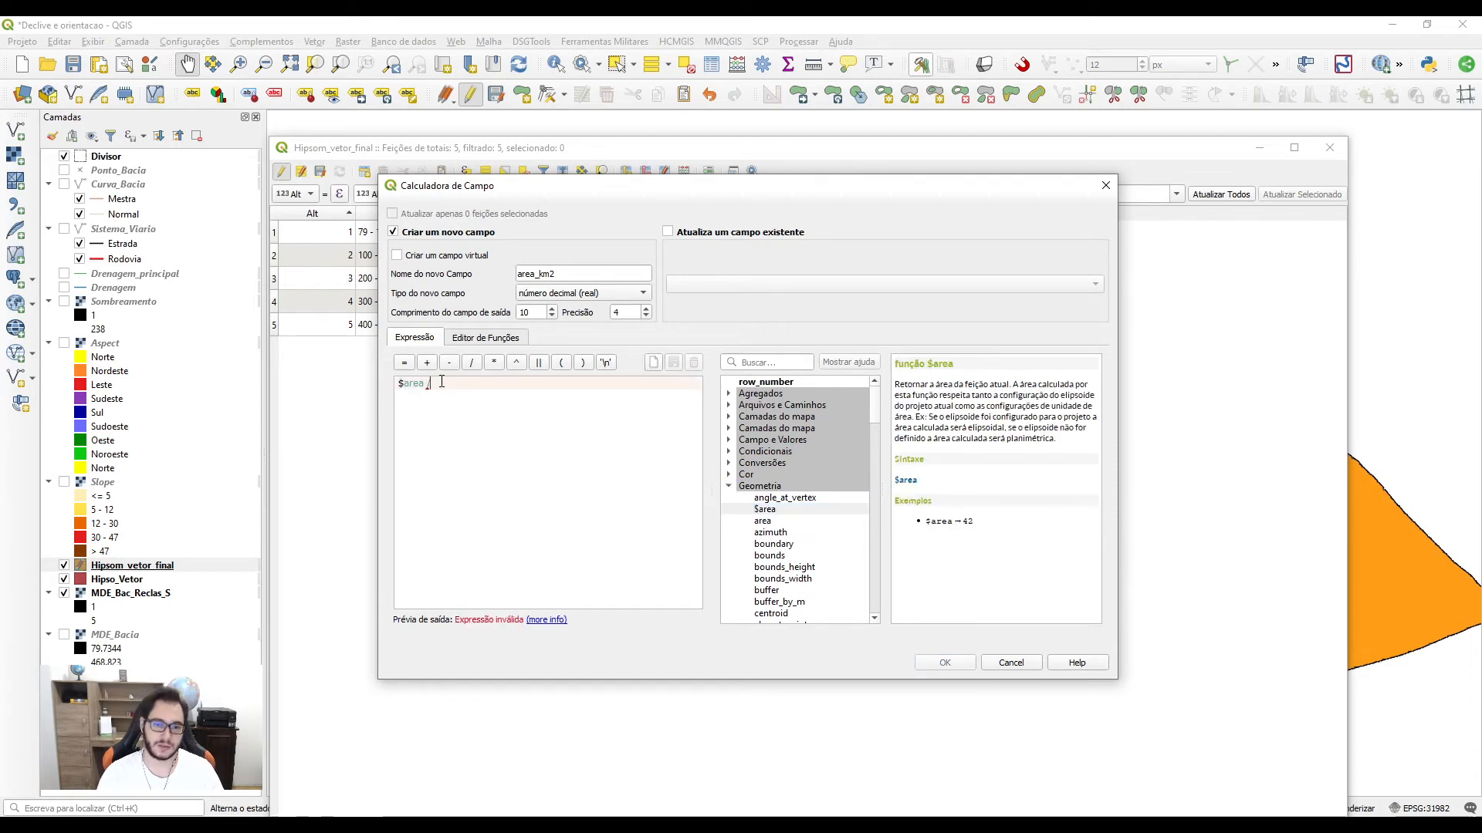
text(10000)
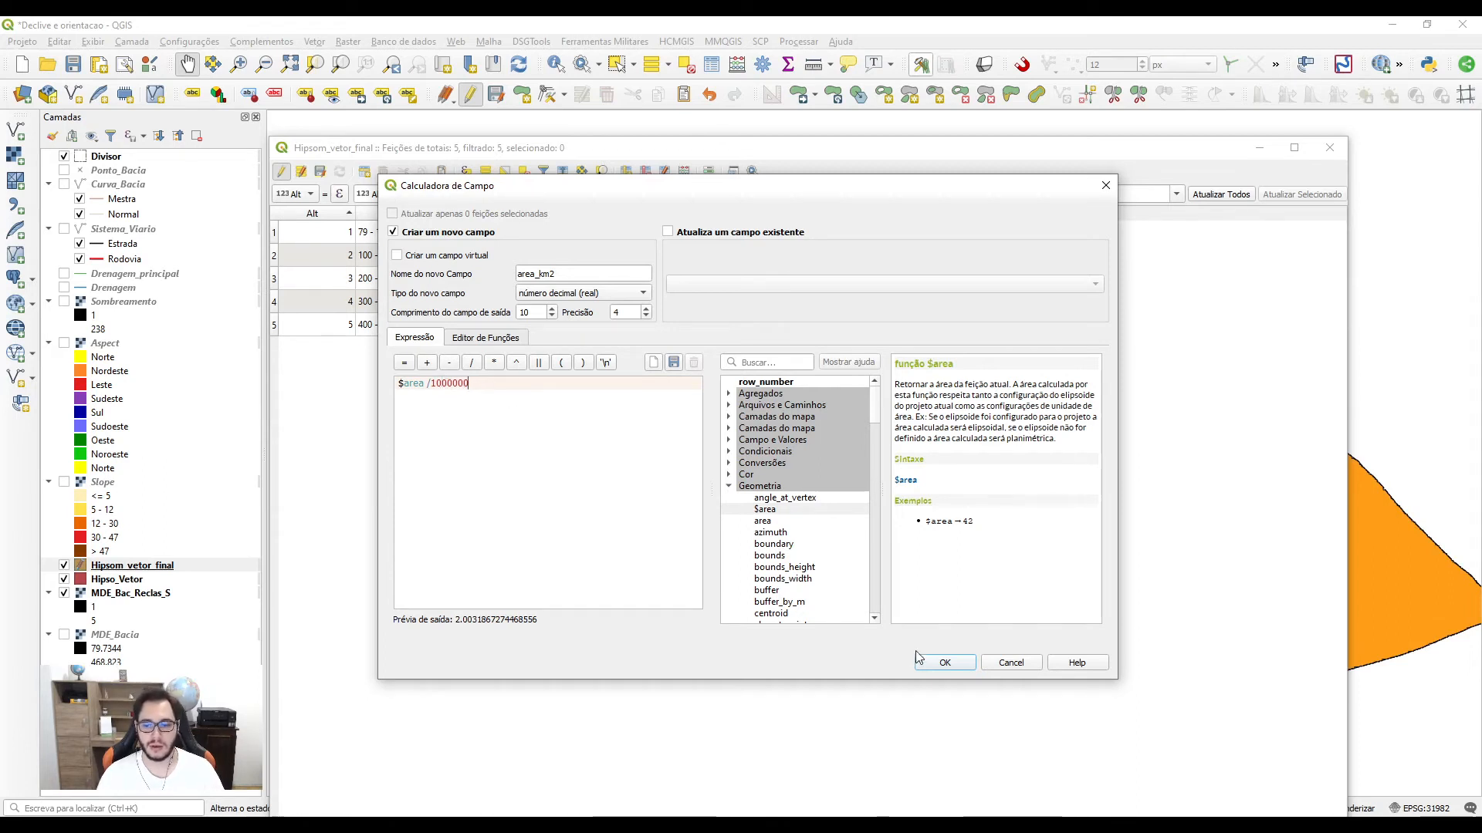
drag(481, 379, 455, 380)
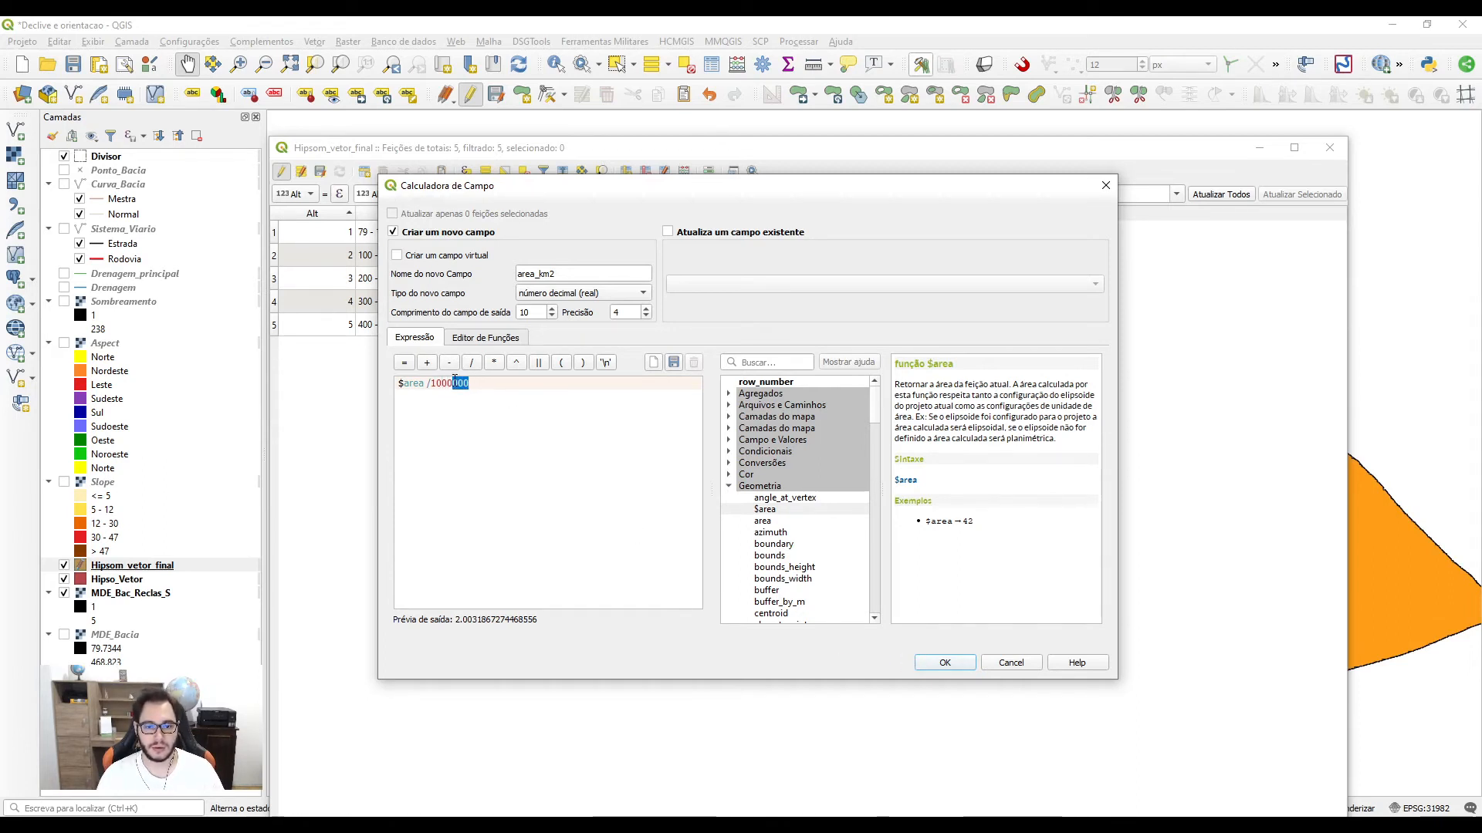
click(478, 384)
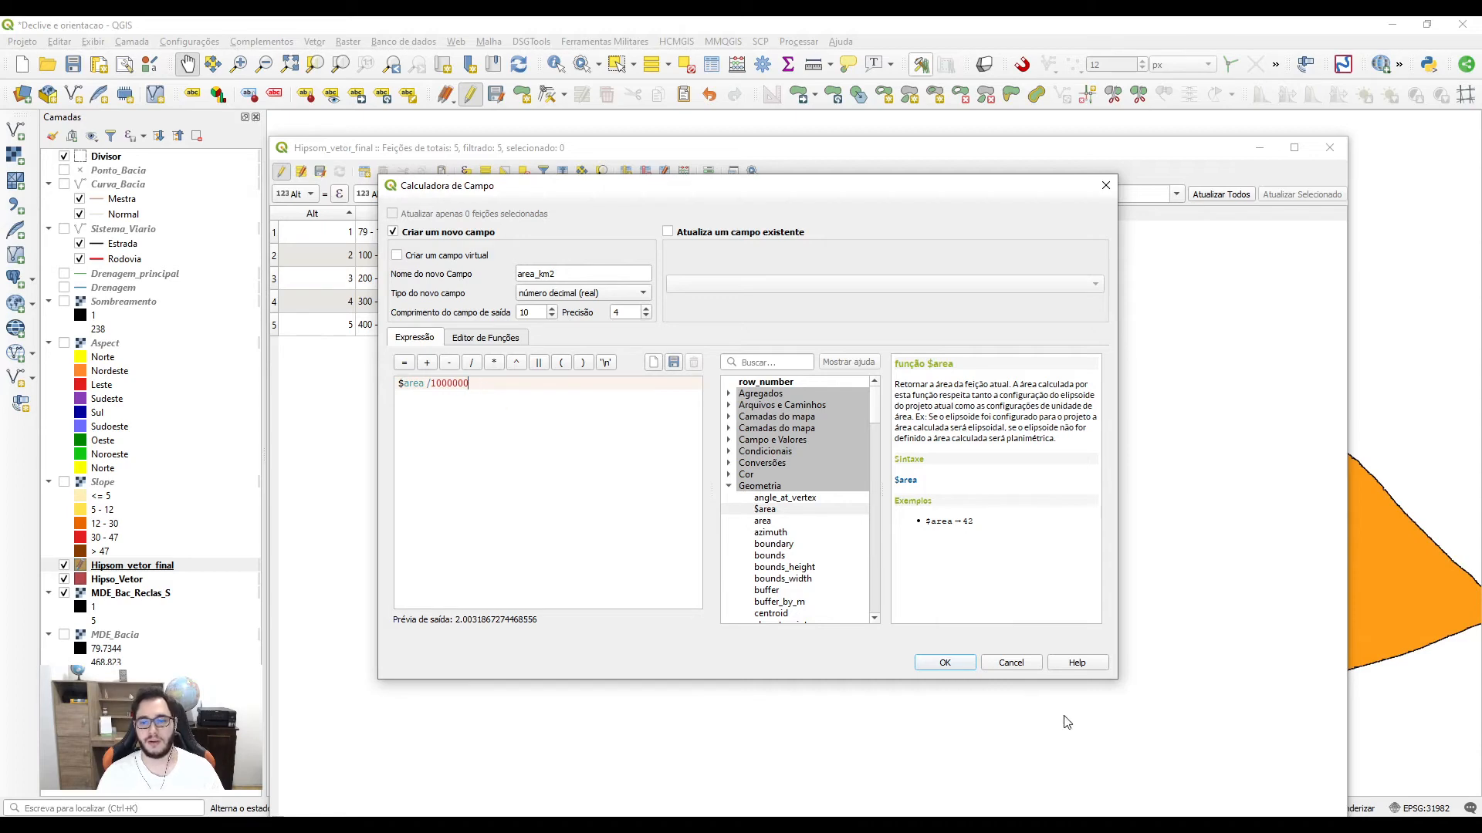
click(944, 663)
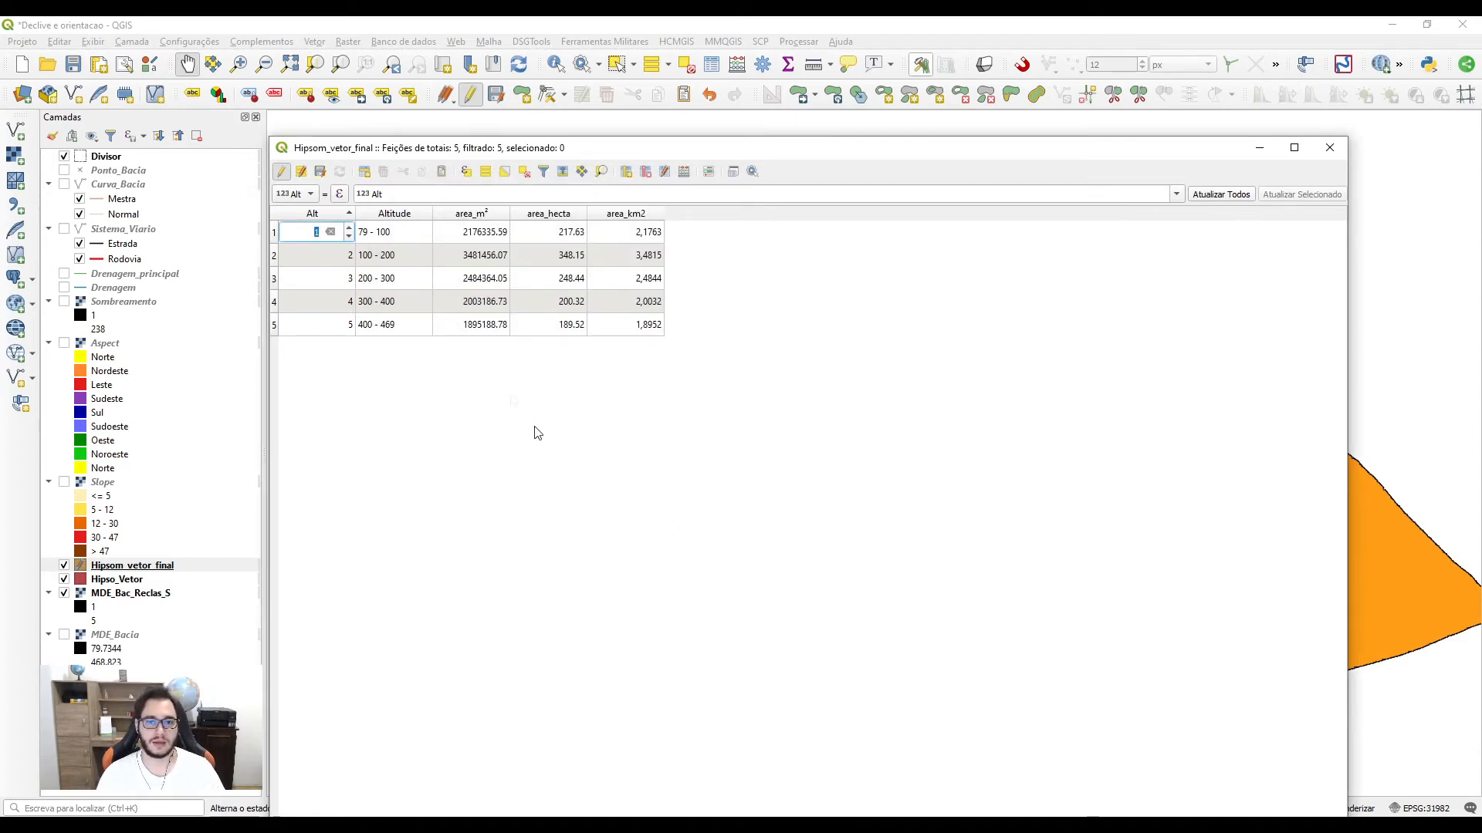
click(319, 172)
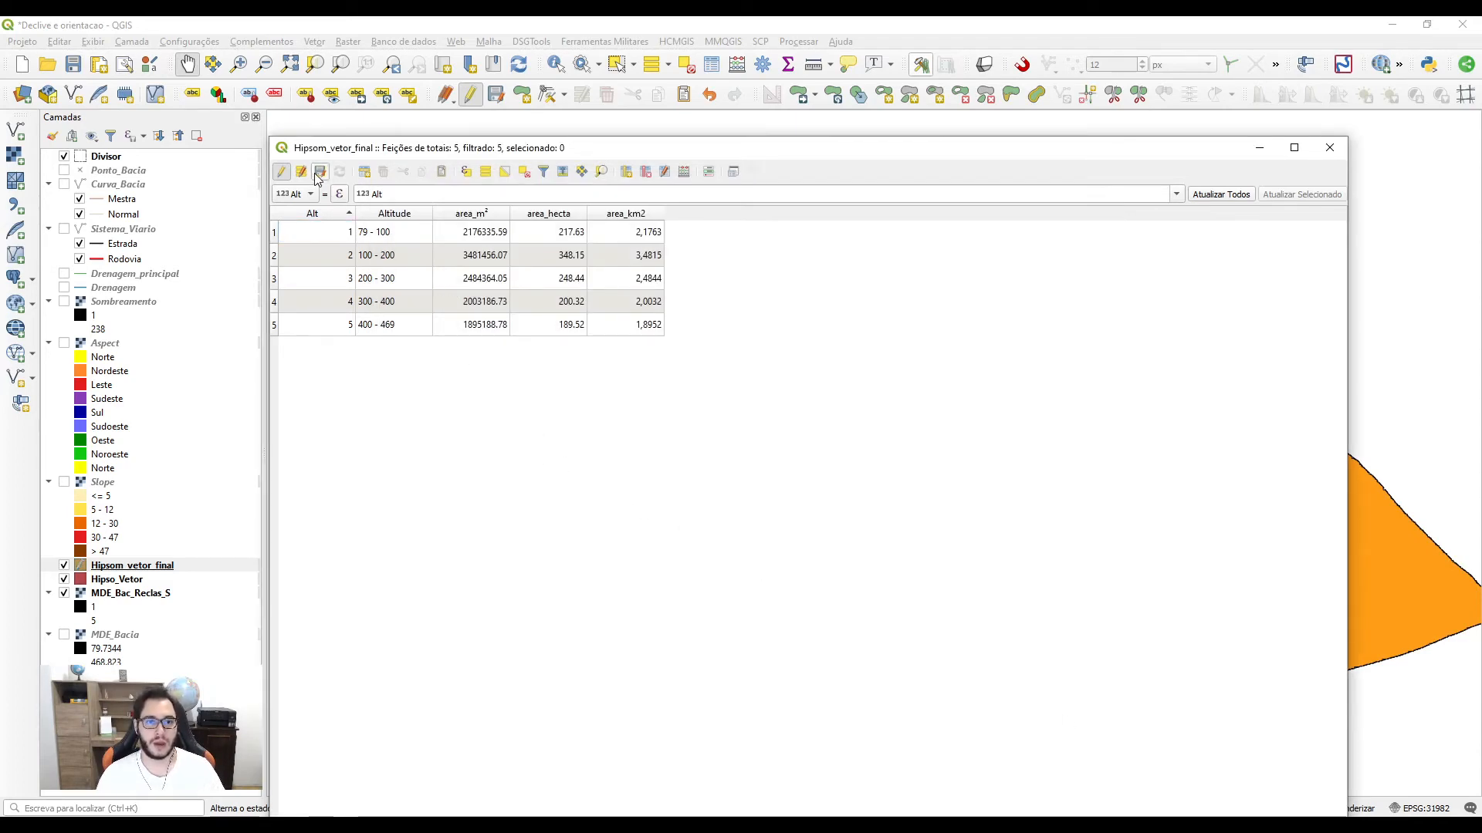
click(684, 462)
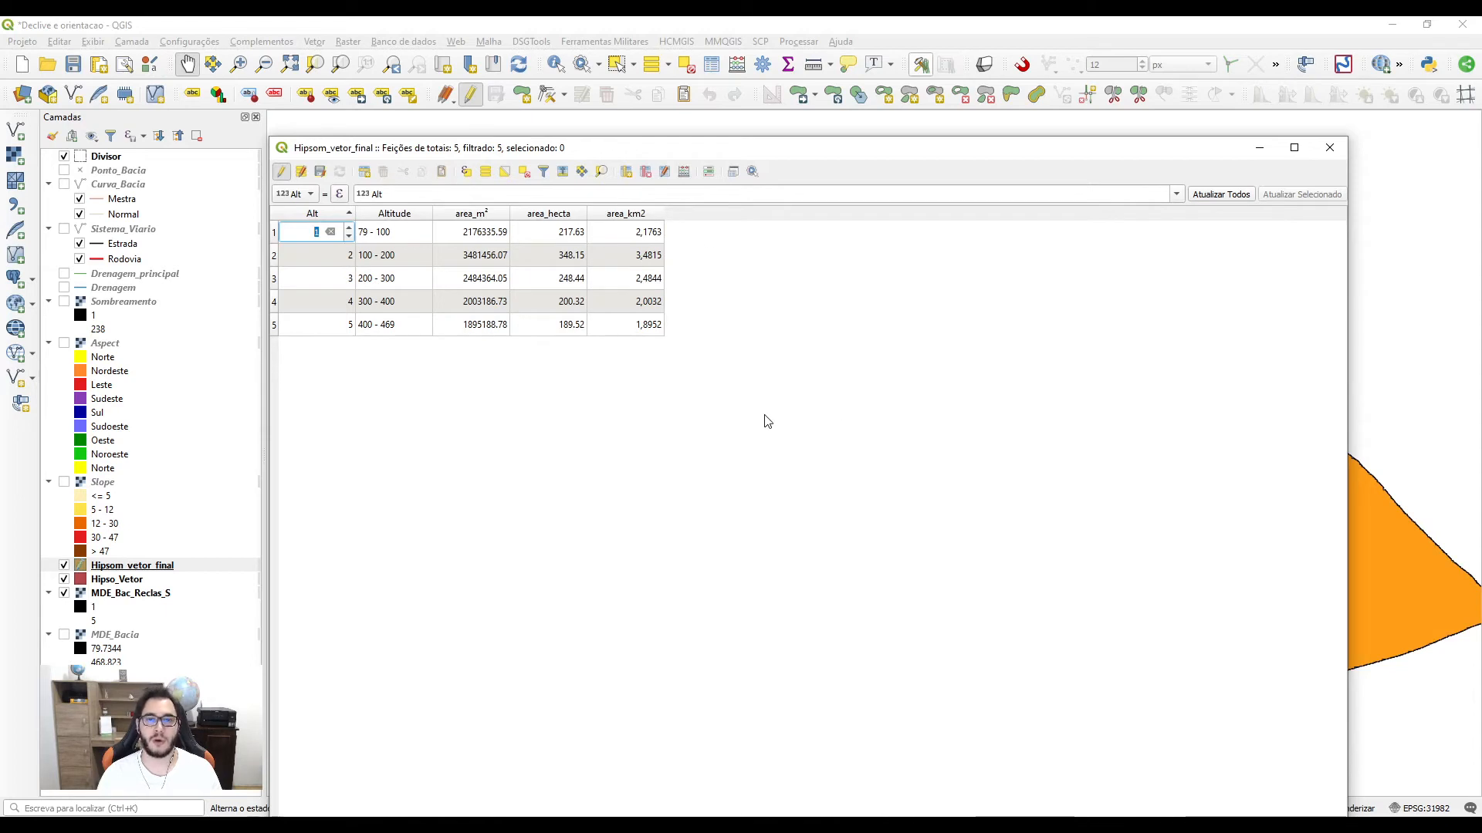
Step: Set up a calculated field named perimet_km as a decimal number with precision 2
click(683, 172)
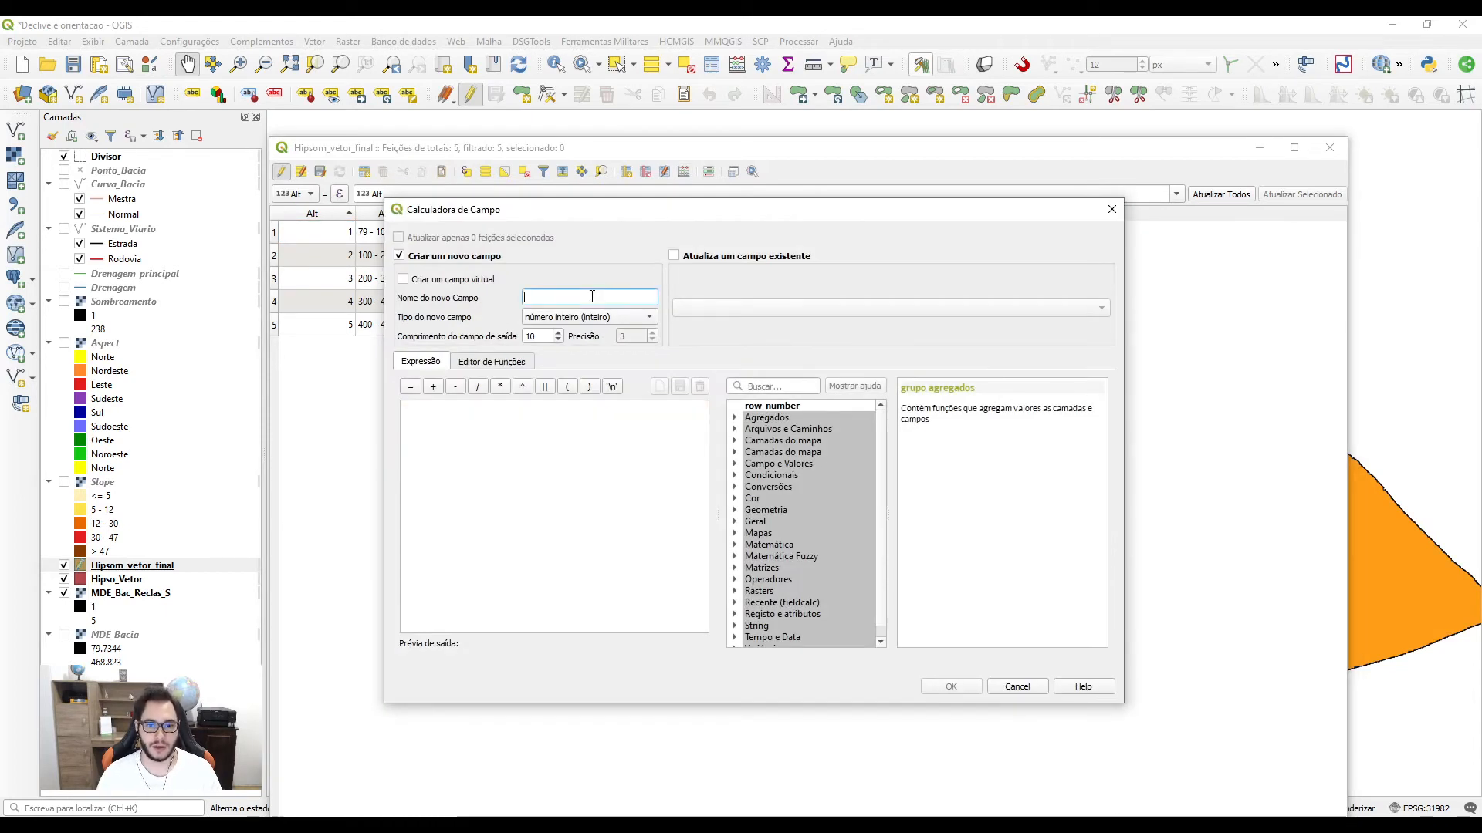
text(perimet)
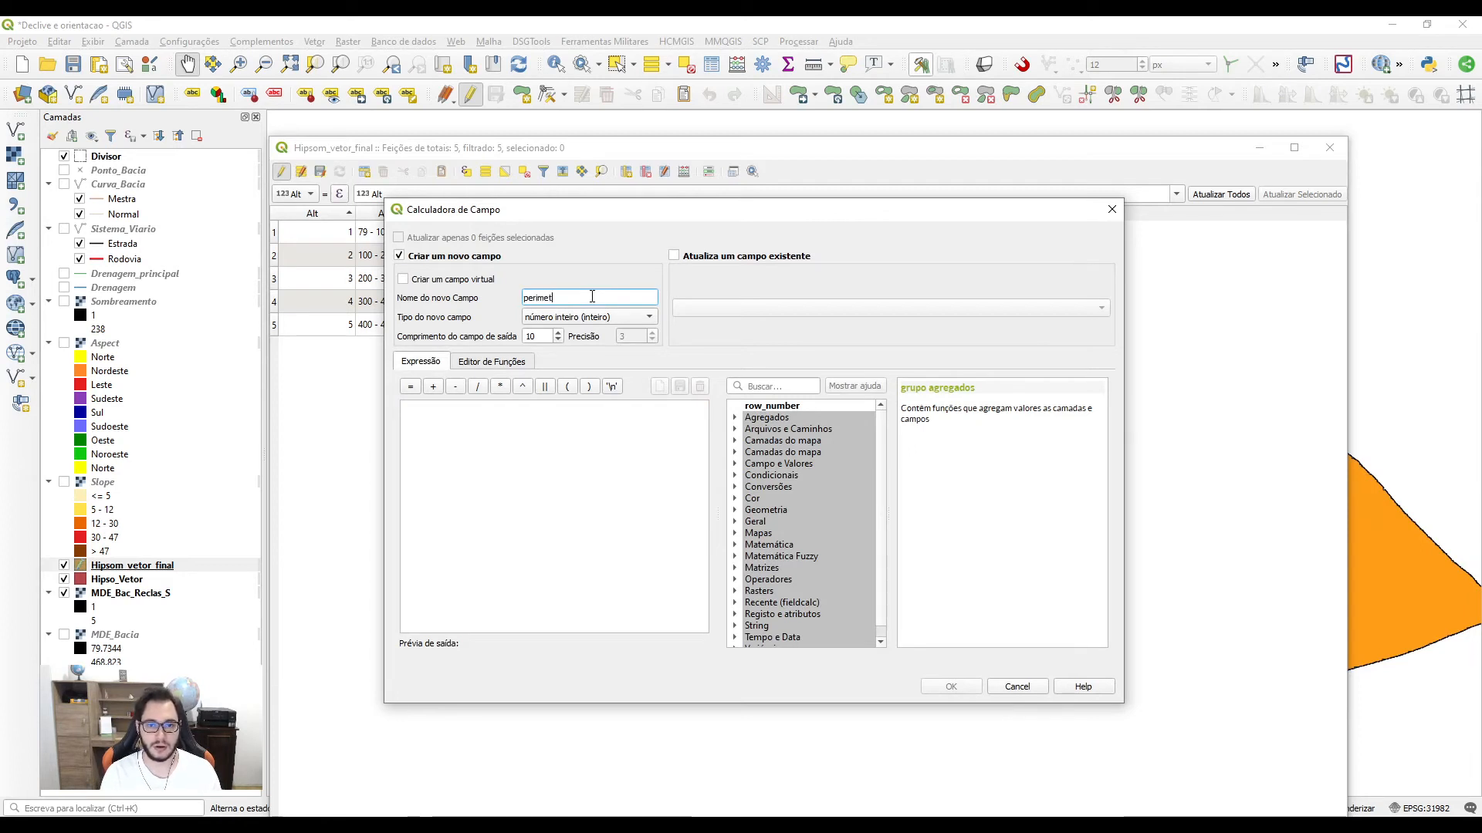
text(_km)
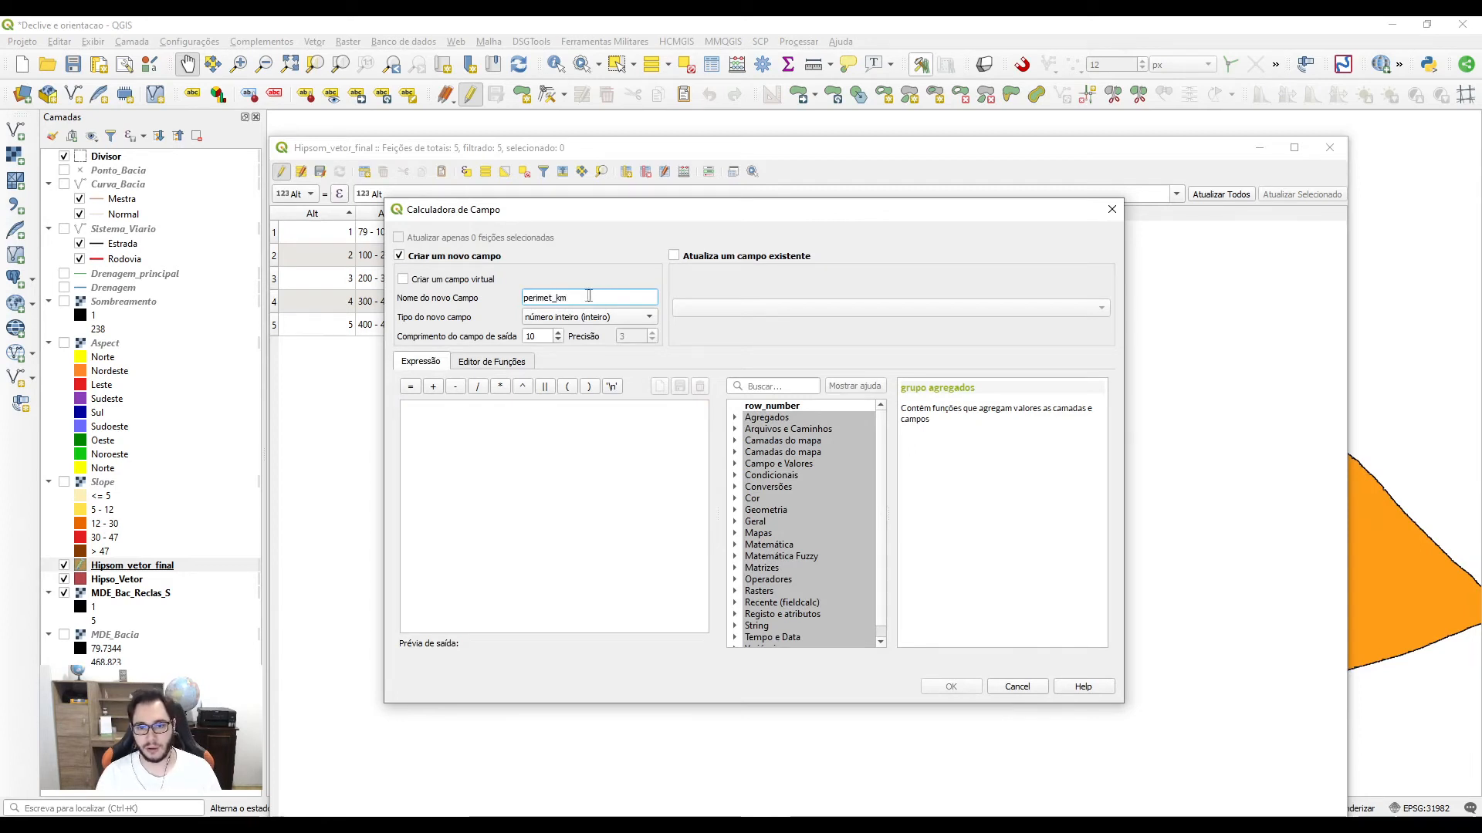
click(608, 319)
click(608, 351)
drag(635, 336, 604, 336)
text(2)
Step: Calculate perimet_km with the expression $perimeter /1000 and create the field
double_click(767, 510)
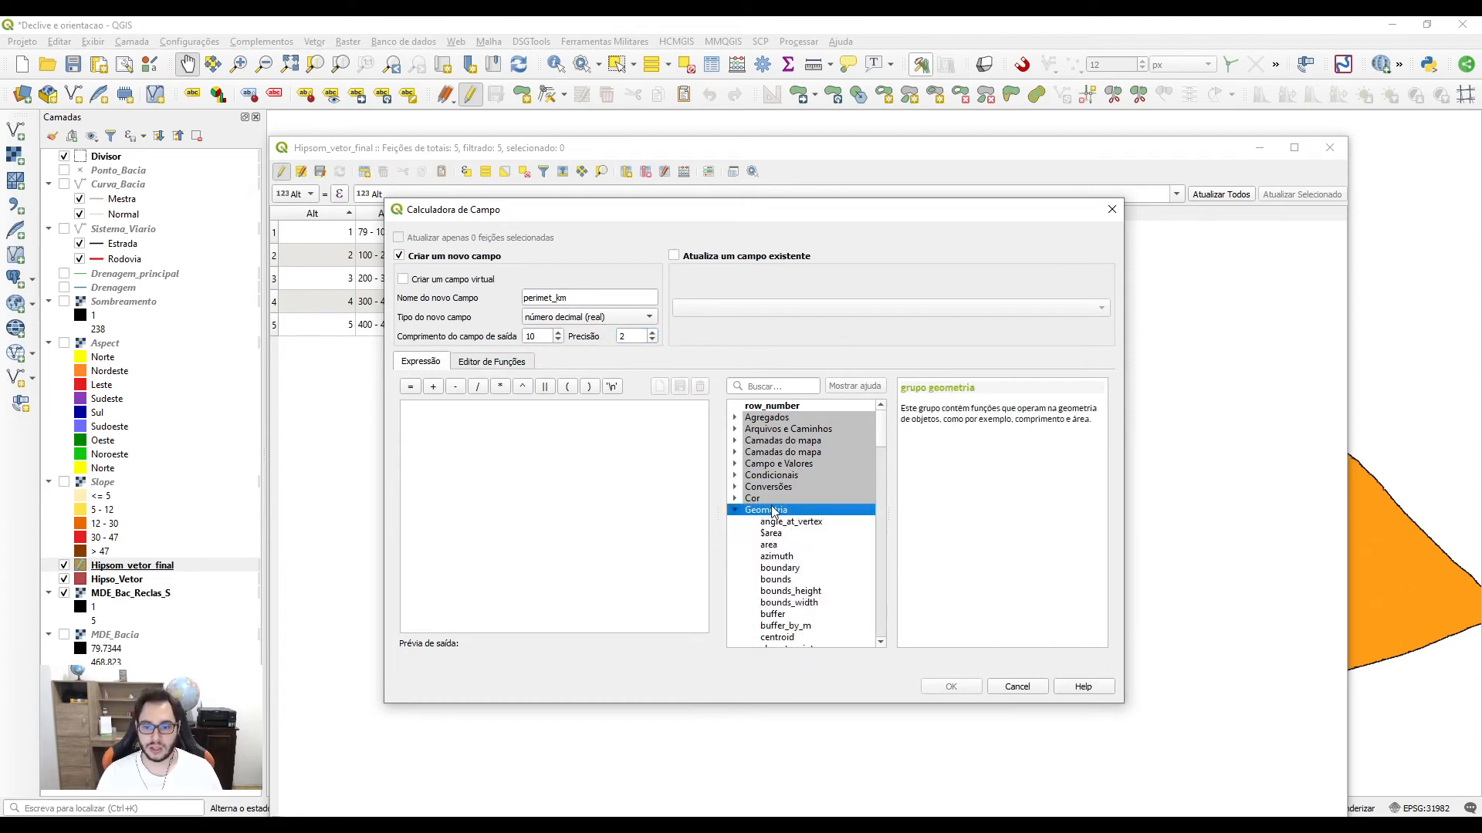
scroll(803, 545, down, 15)
scroll(805, 546, down, 15)
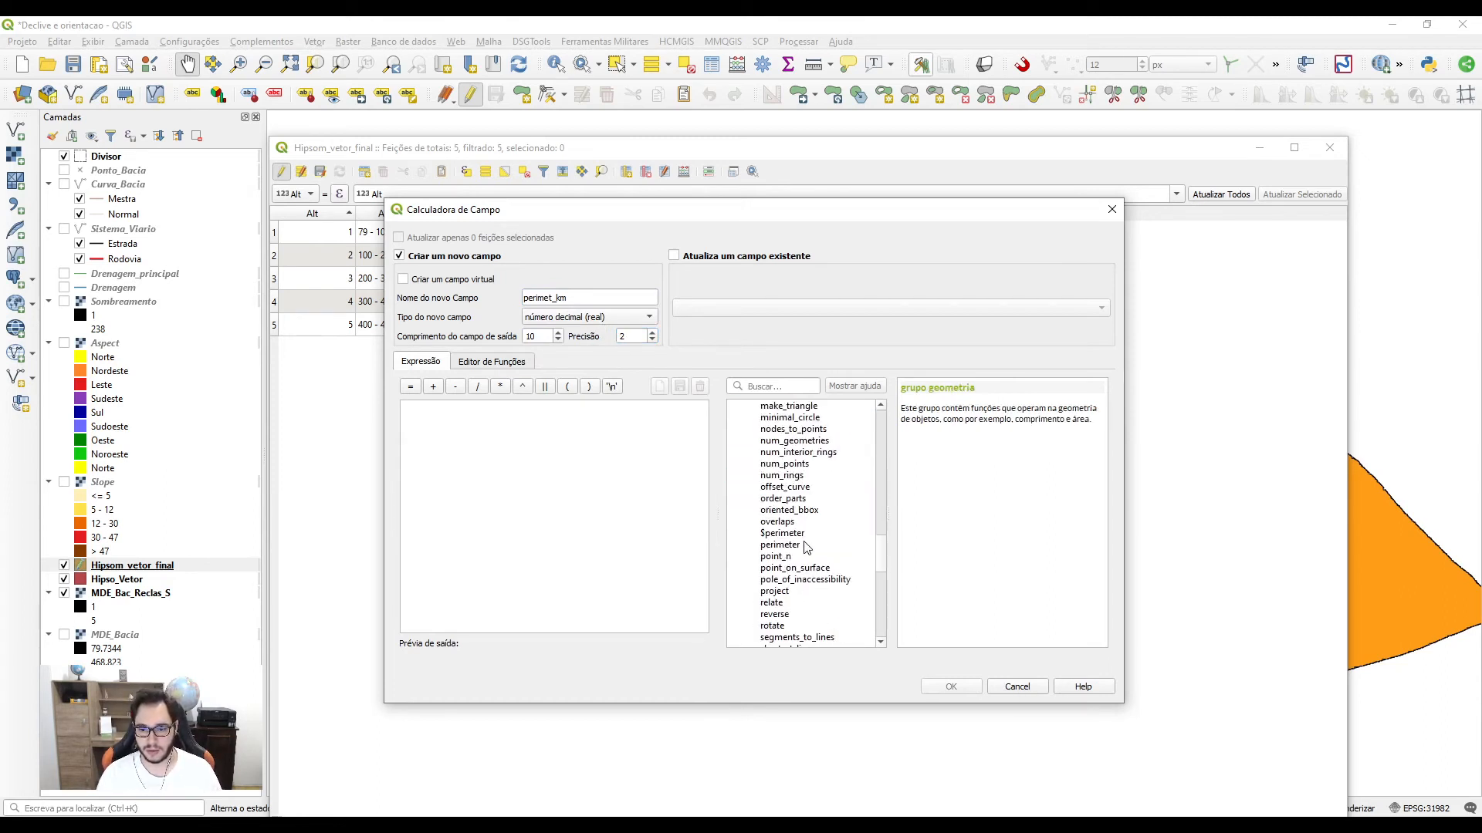
double_click(783, 499)
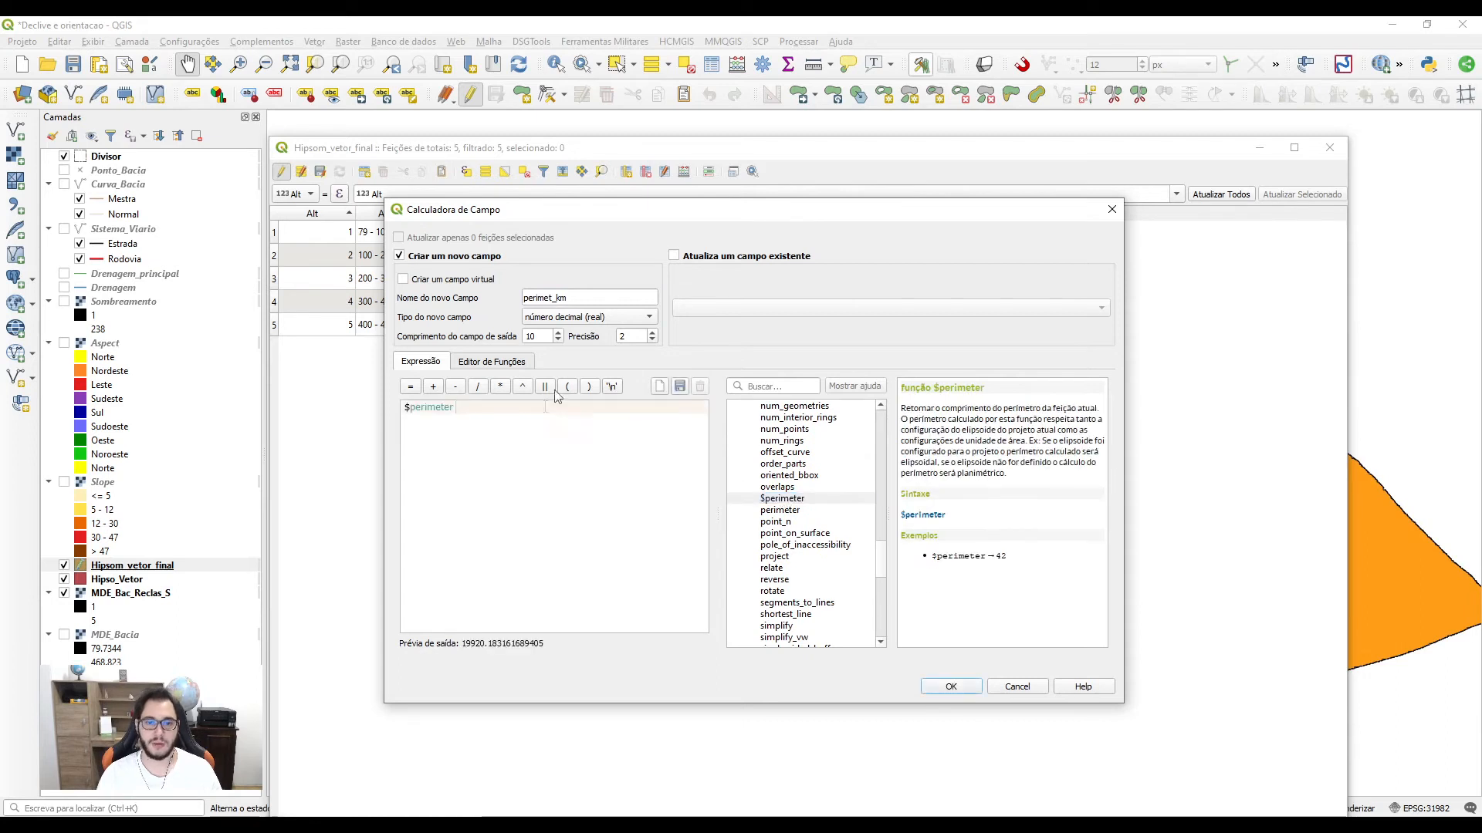
text(/1000)
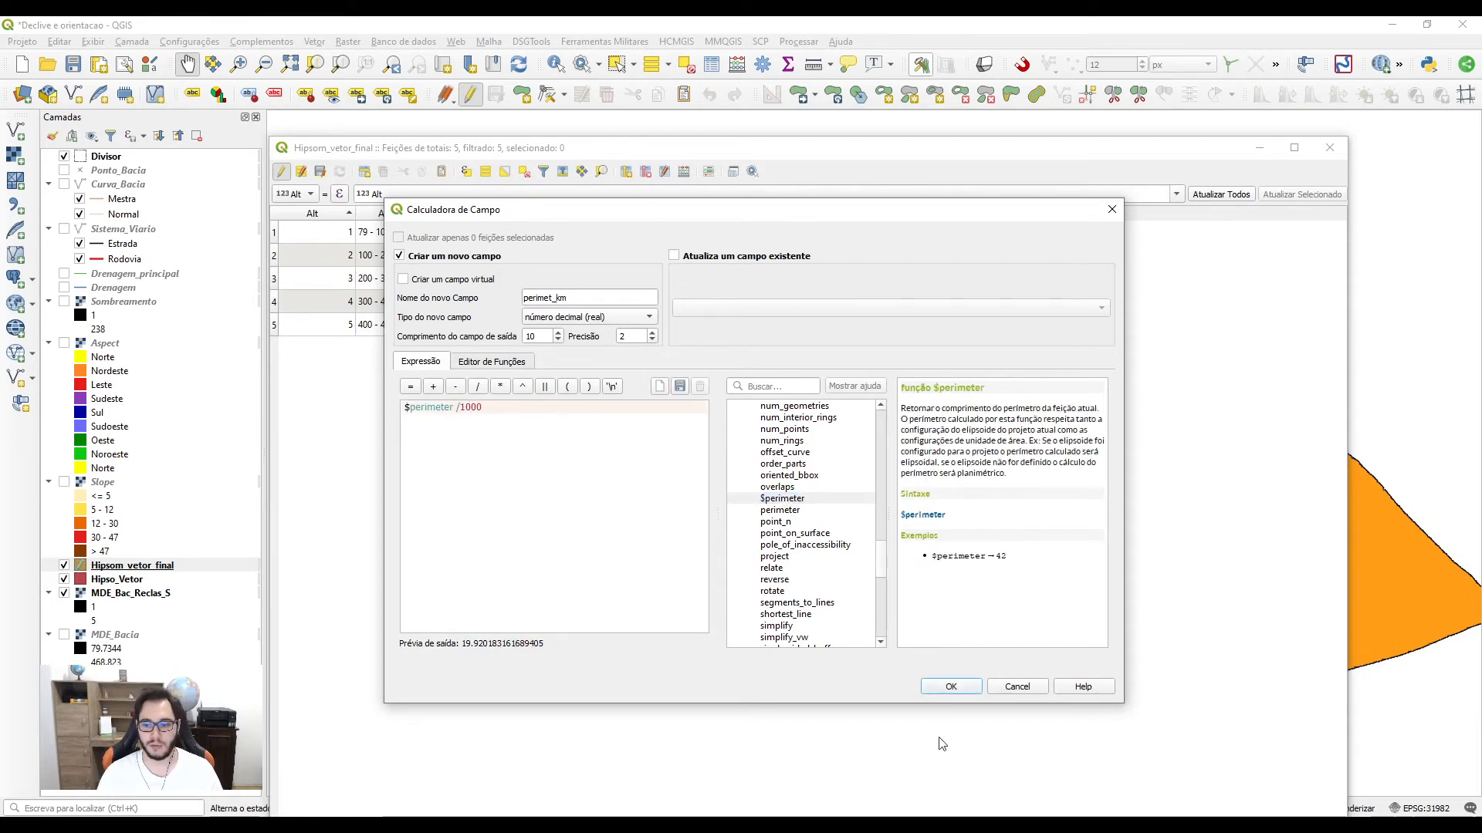
click(942, 688)
click(826, 511)
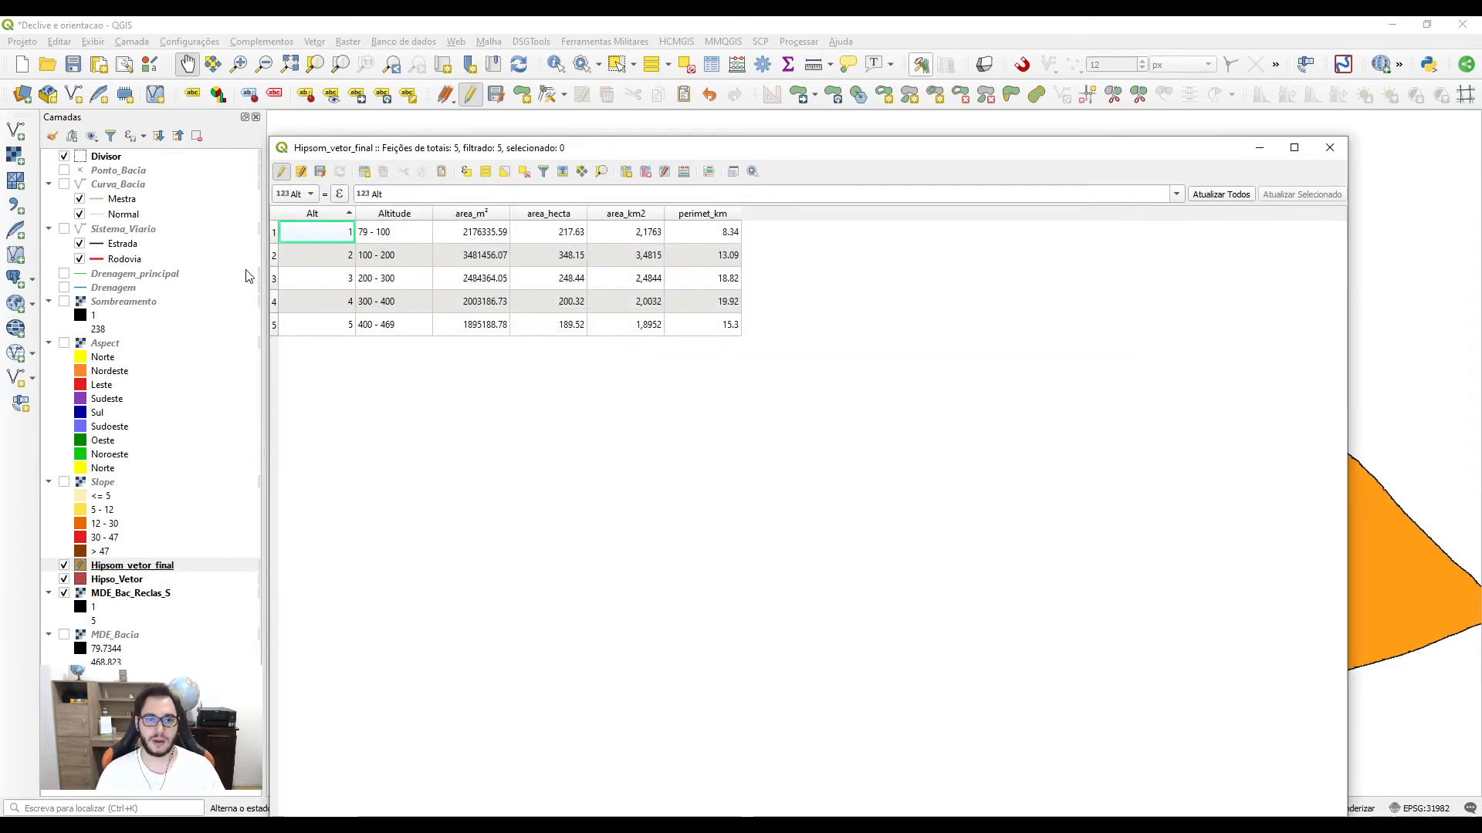
Step: Select the 79 - 100 altitude class to locate its polygon on the map, close the attribute table and clear the selection
click(276, 234)
drag(781, 154, 513, 380)
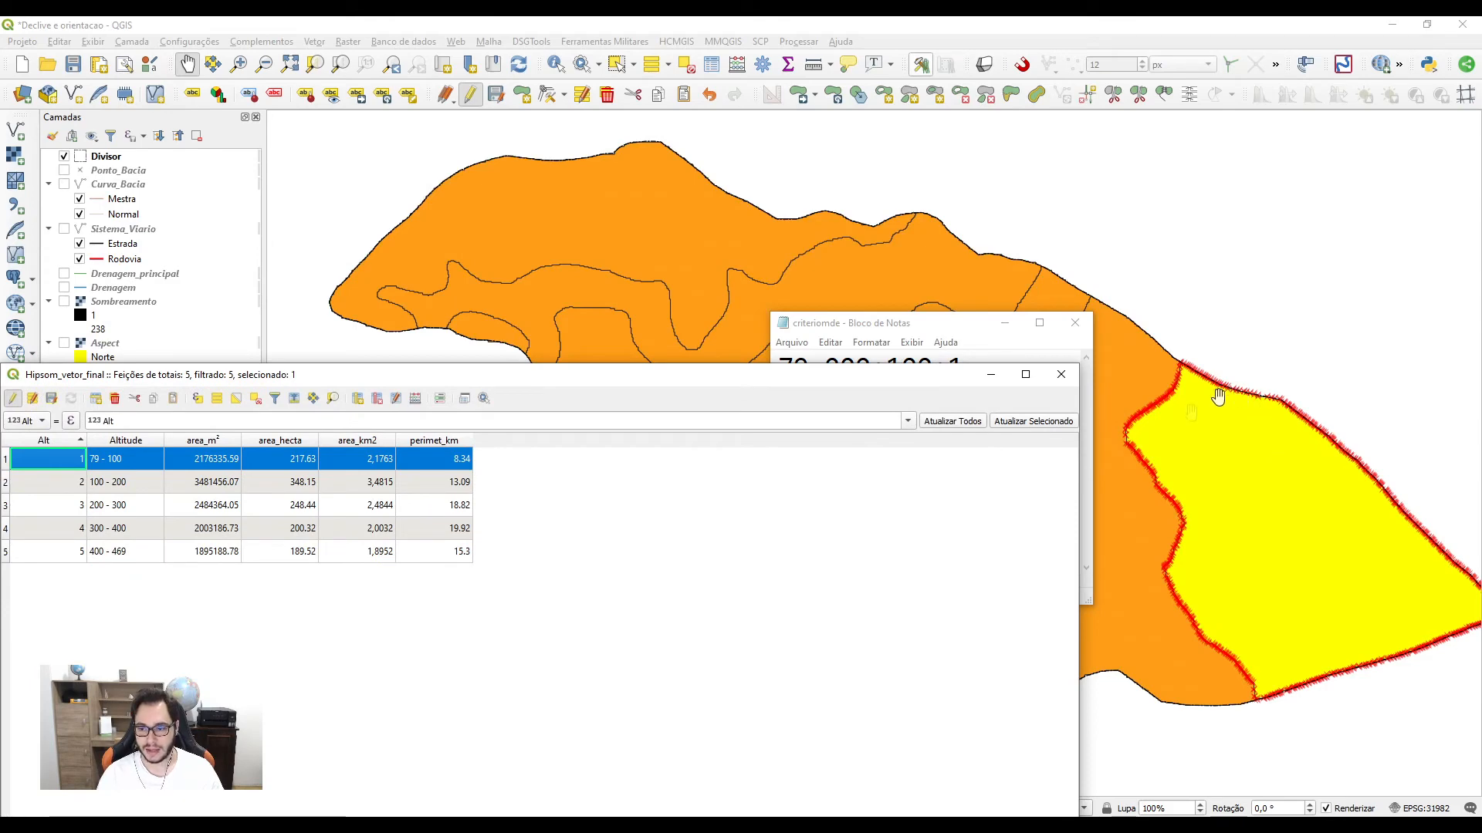
drag(500, 376, 747, 245)
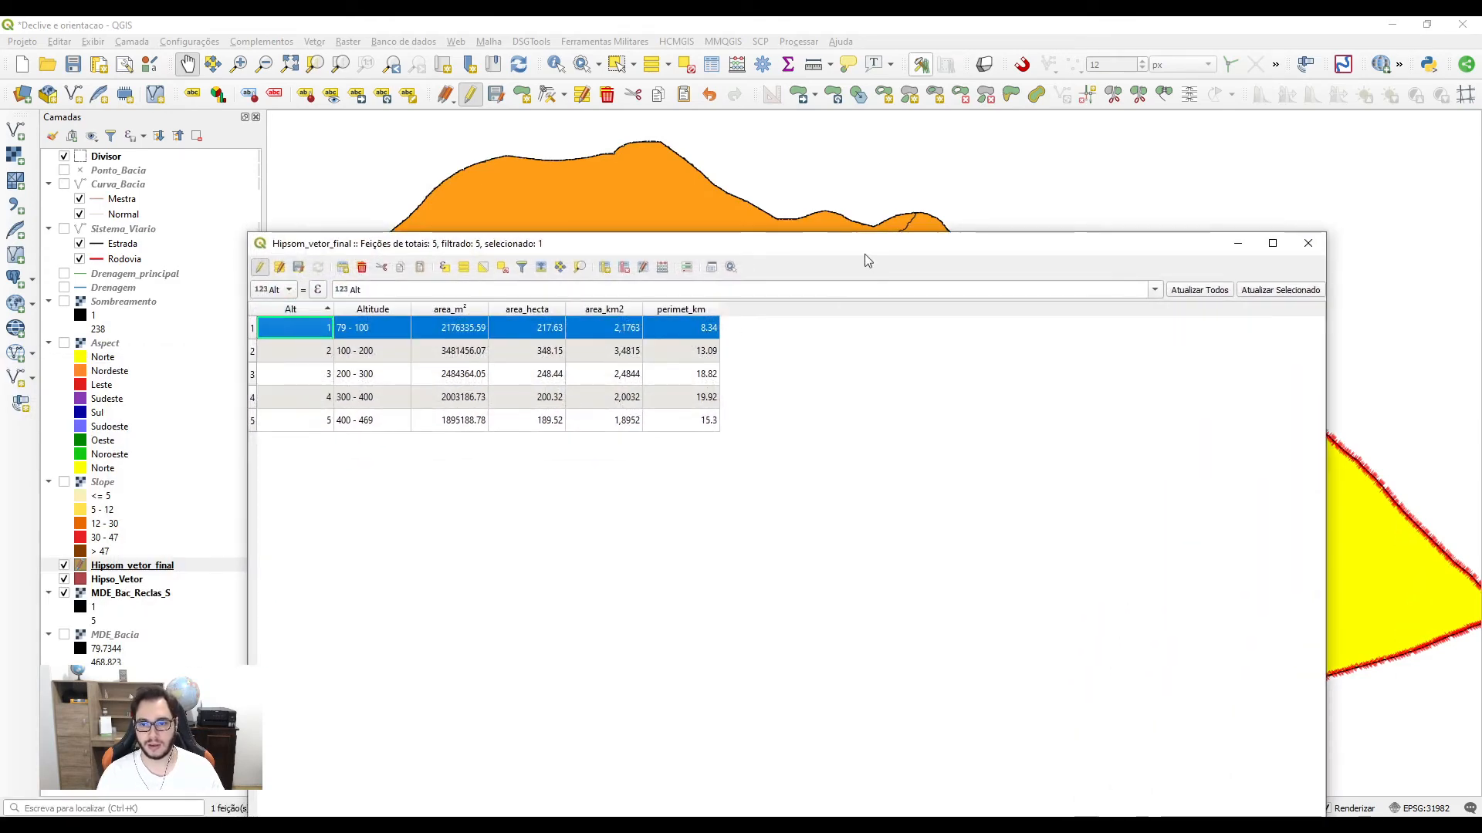
drag(864, 247, 603, 227)
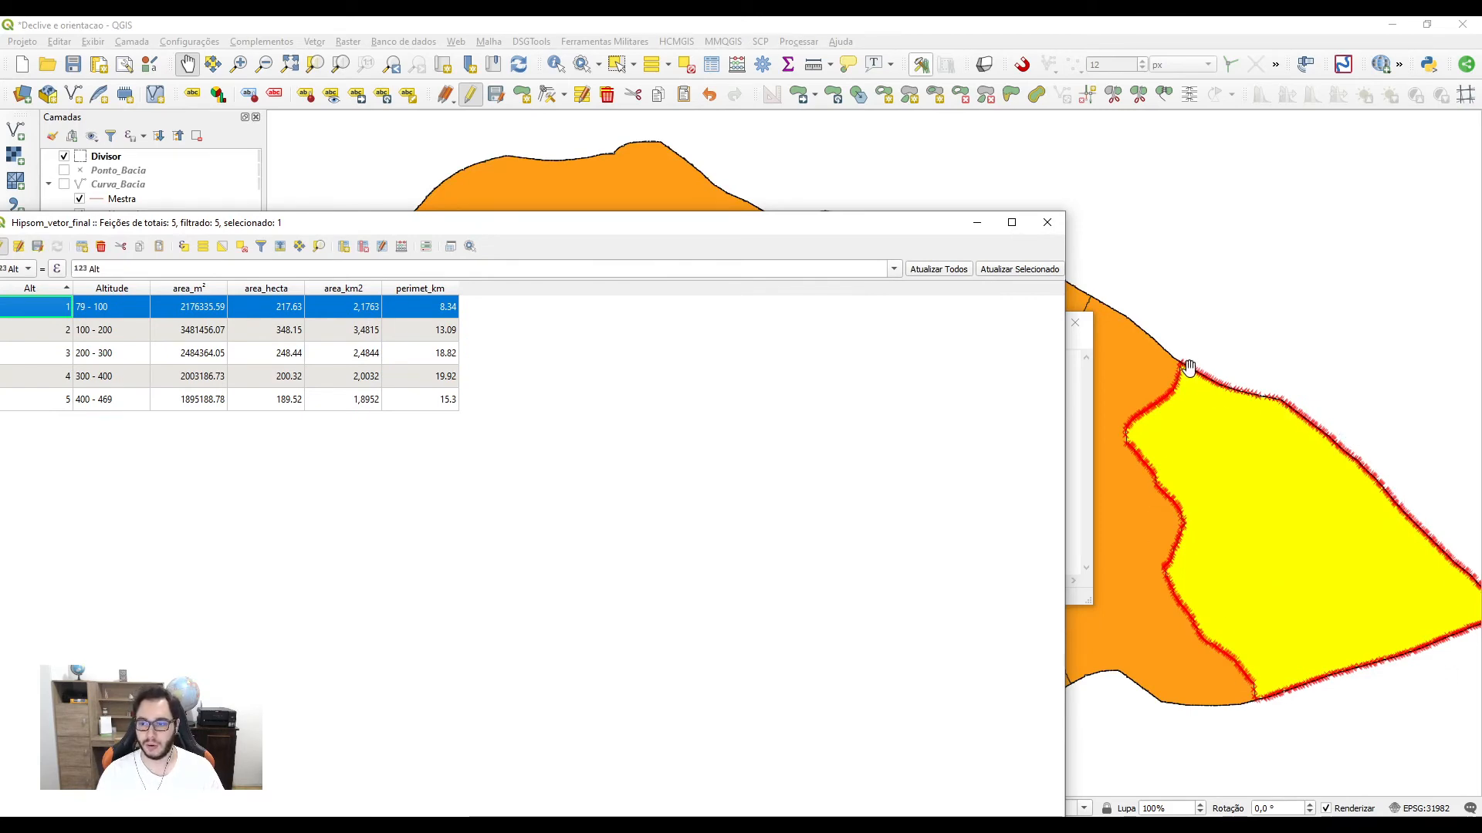
drag(503, 228, 652, 190)
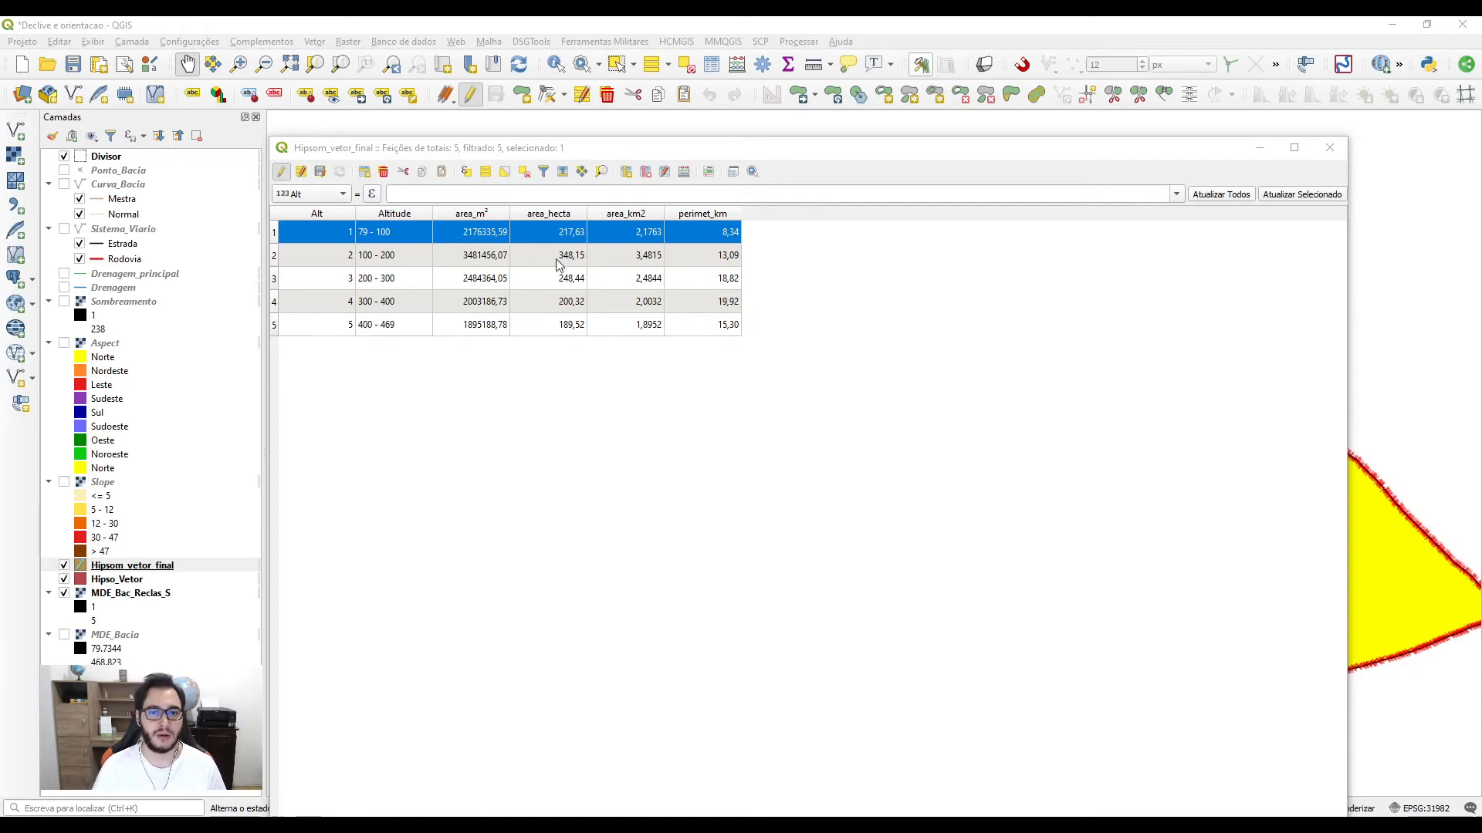
click(1329, 148)
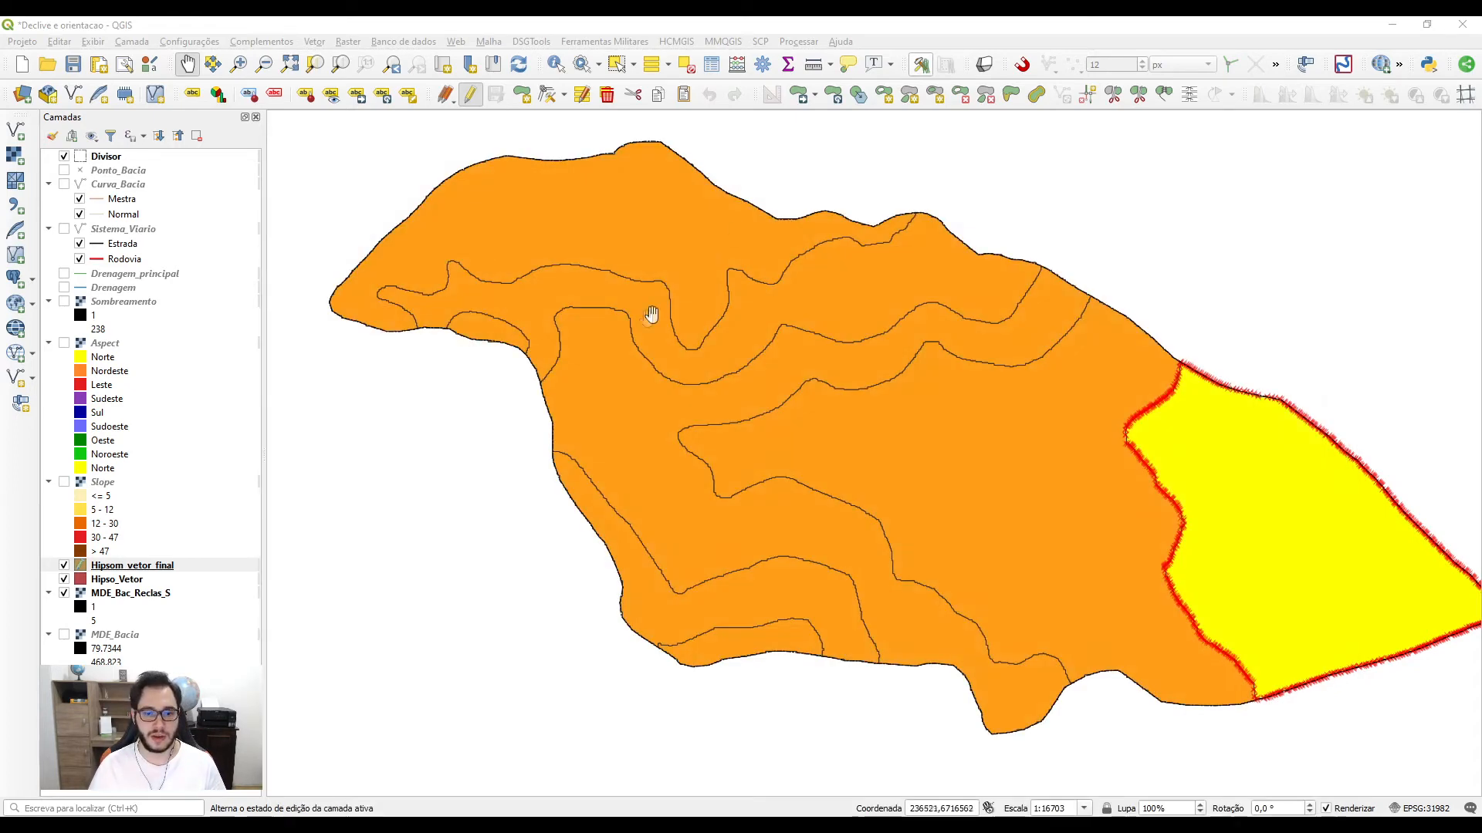
click(685, 64)
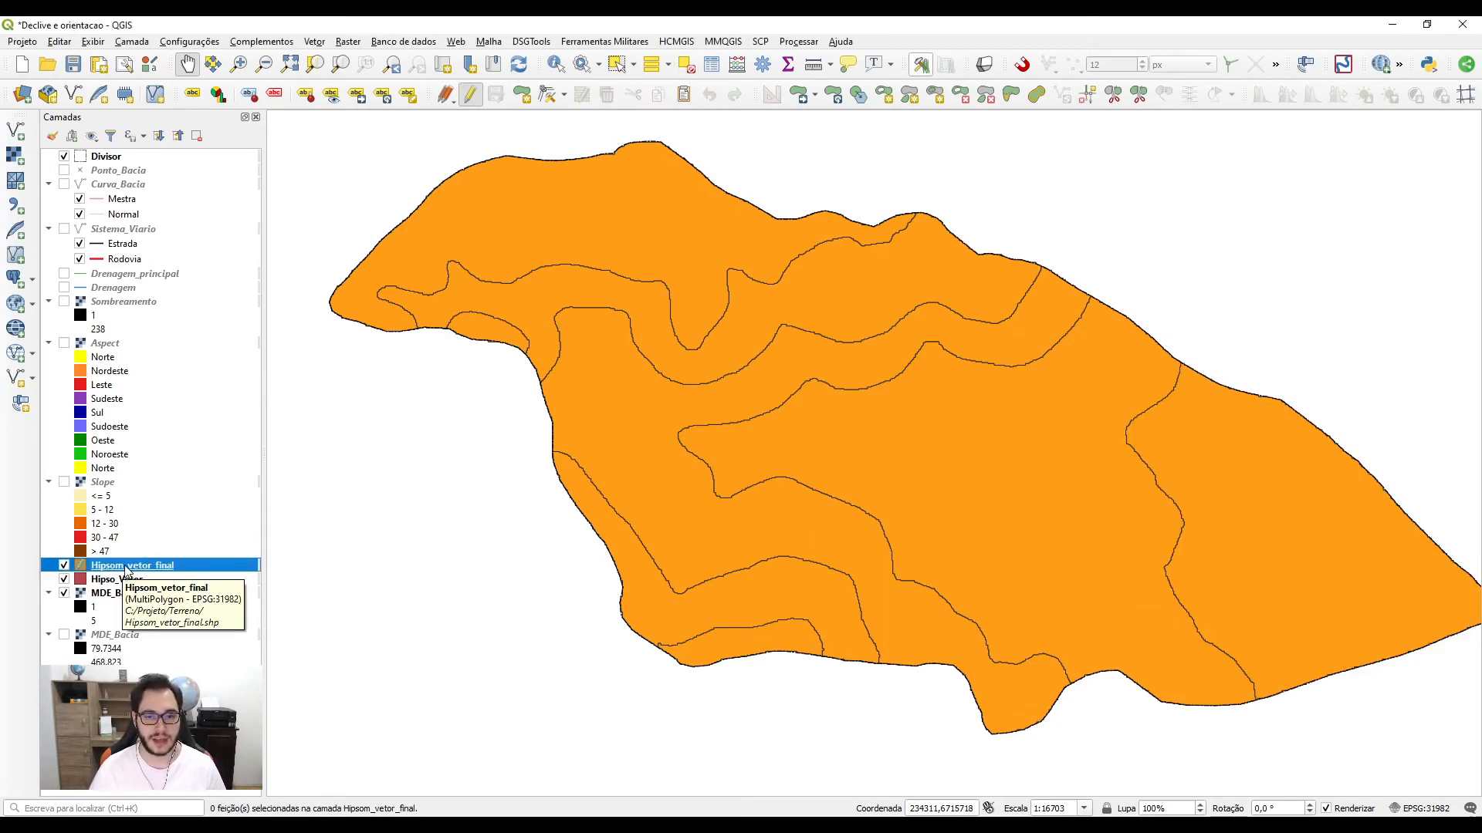
Step: Check the attribute table of the Divisor layer and zoom the map to that layer
click(313, 43)
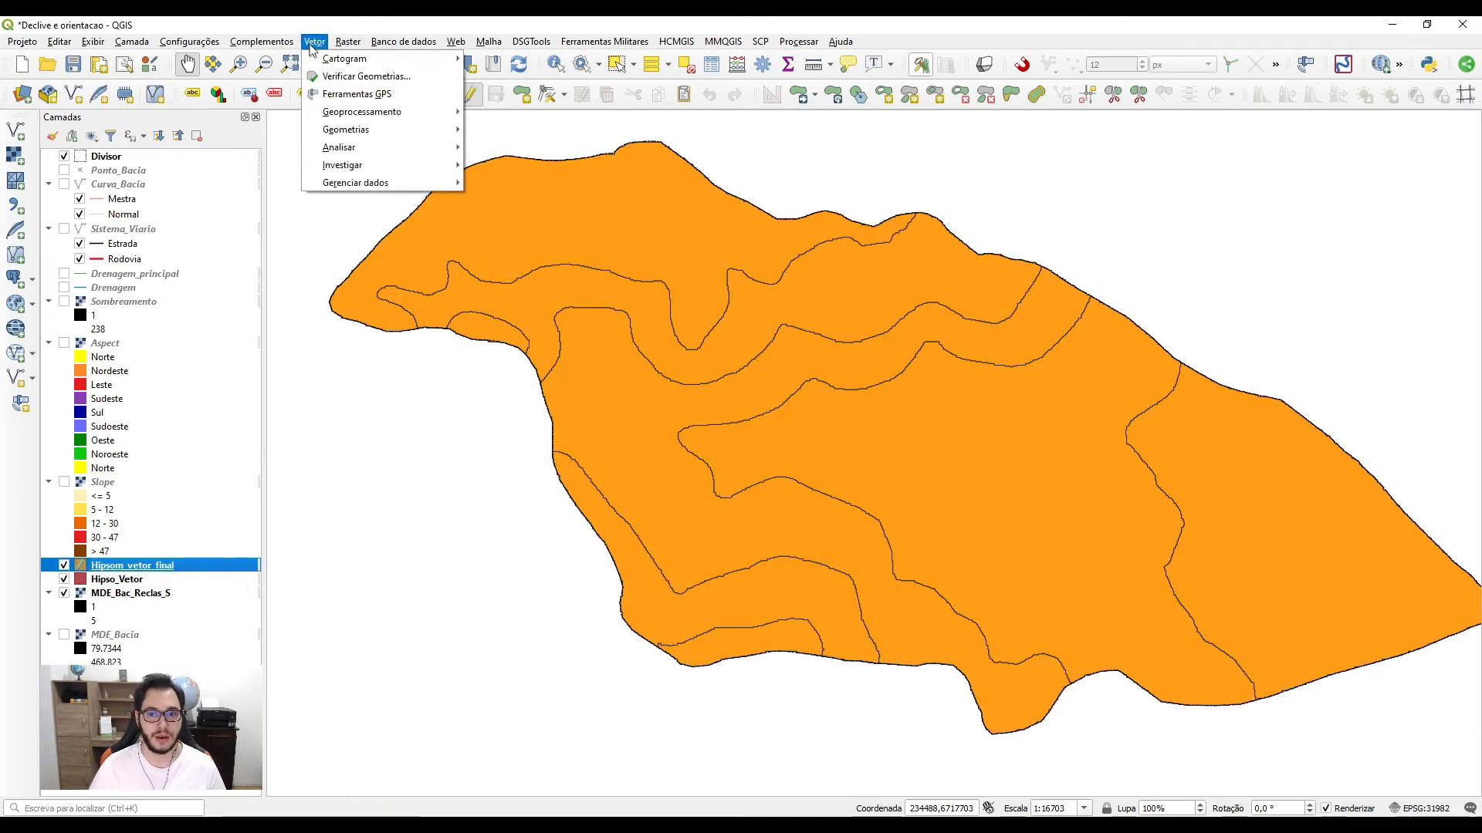
right_click(92, 157)
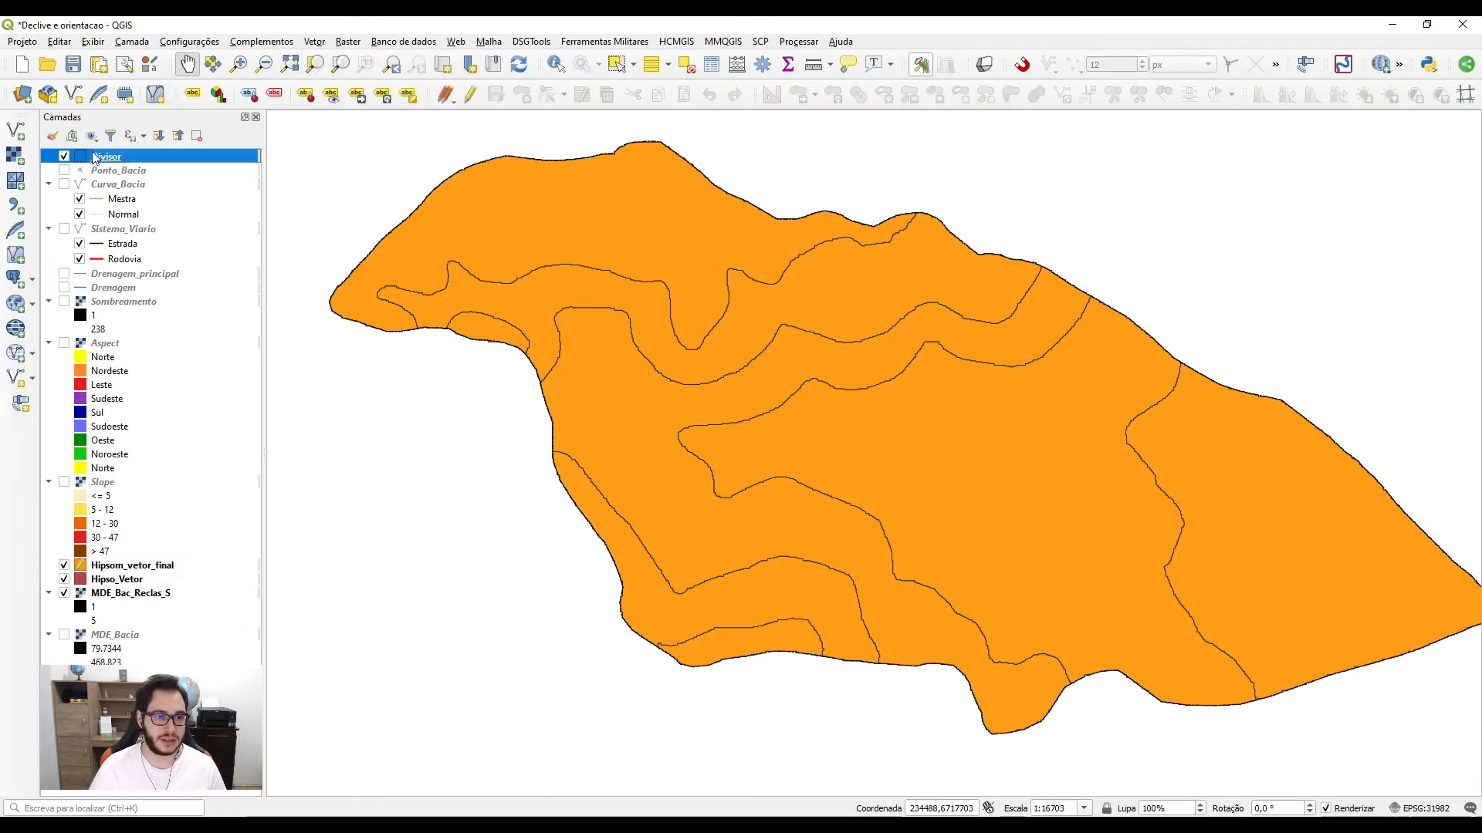
click(186, 305)
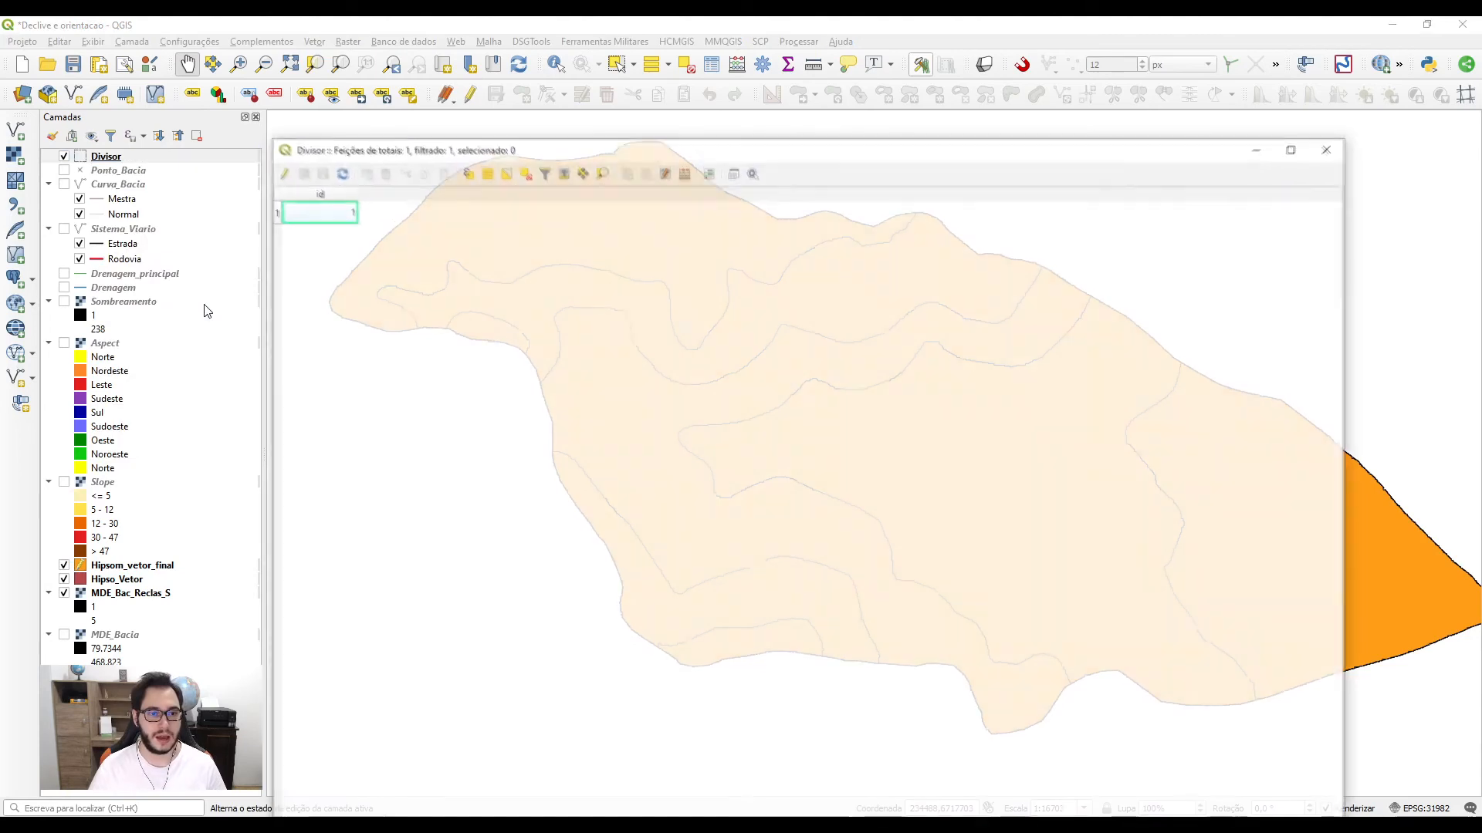
click(1335, 154)
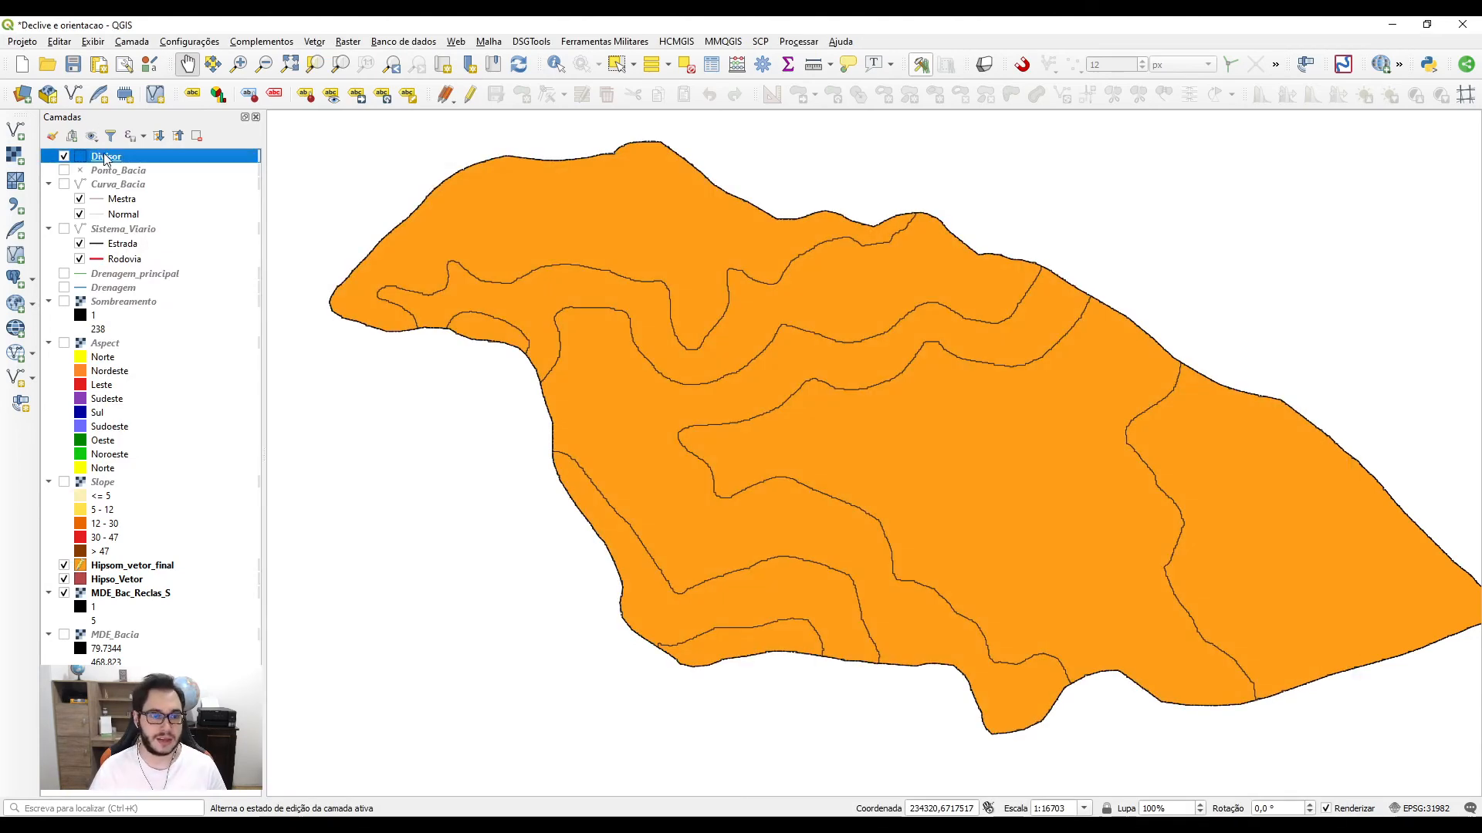
right_click(104, 154)
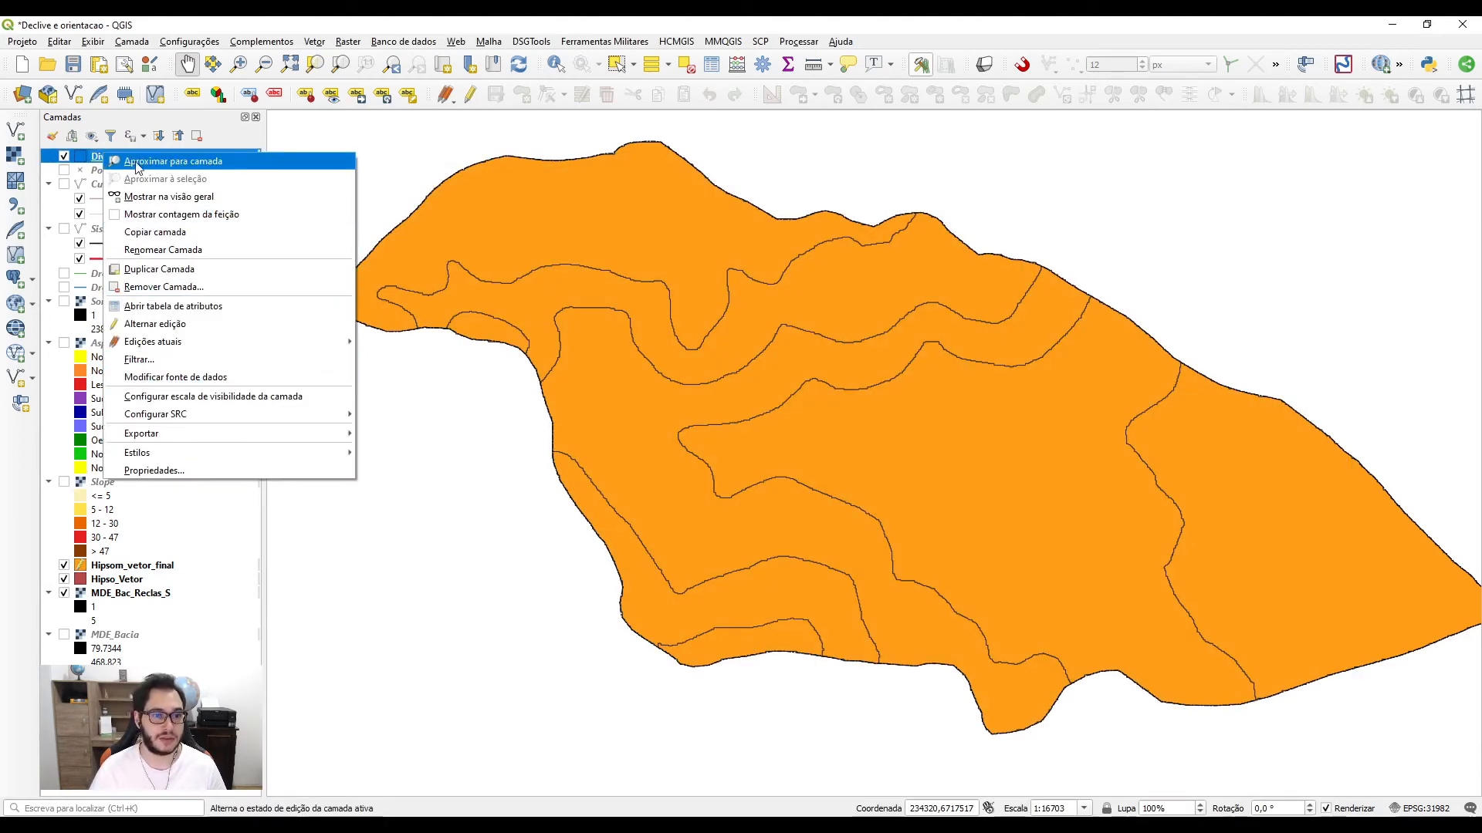
click(137, 163)
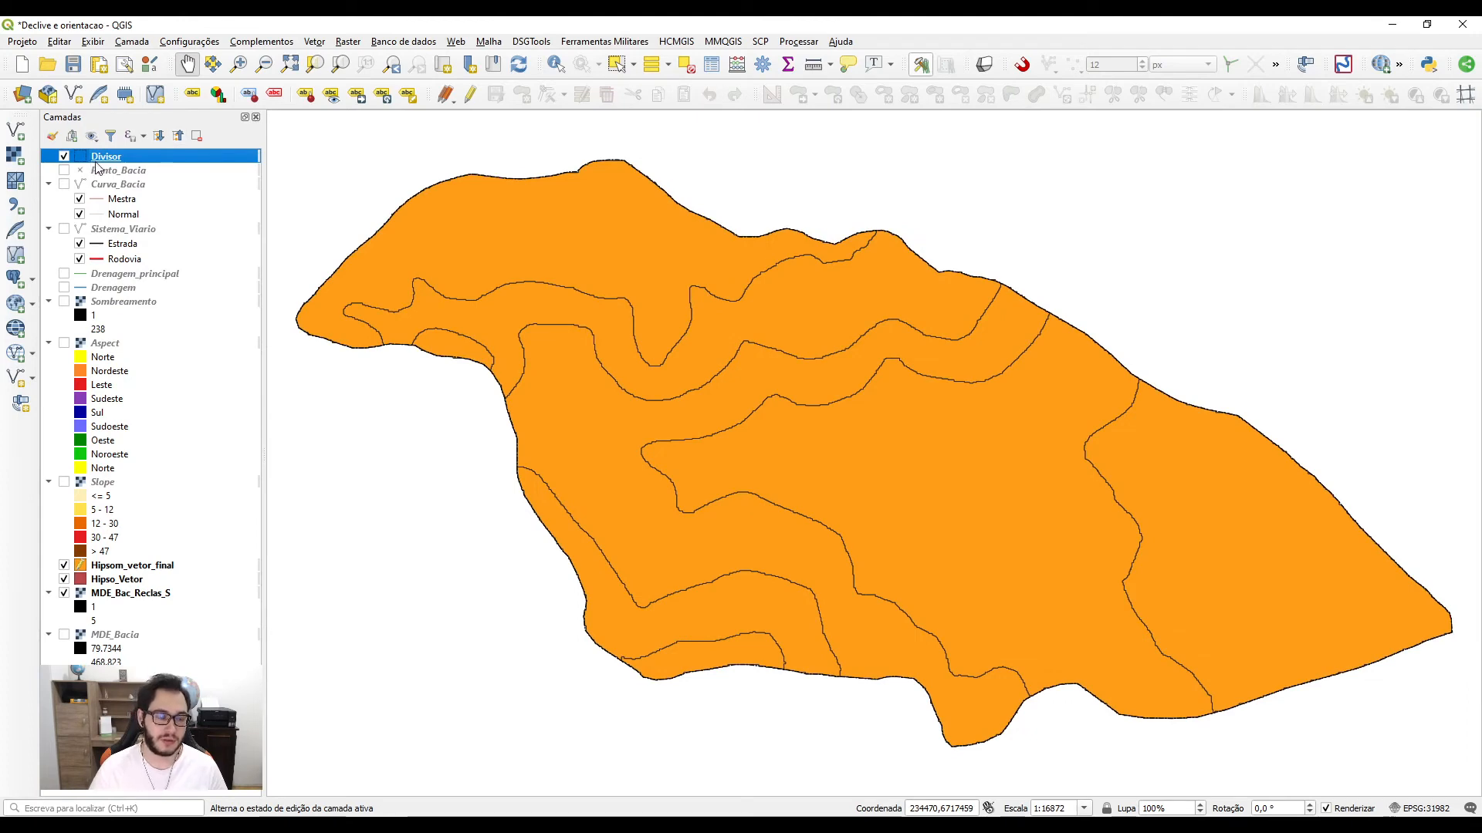
Step: Examine close up how the outer edge of the hypsometry polygons follows the Divisor boundary along the basin's upper and left sides
scroll(512, 188, up, 5)
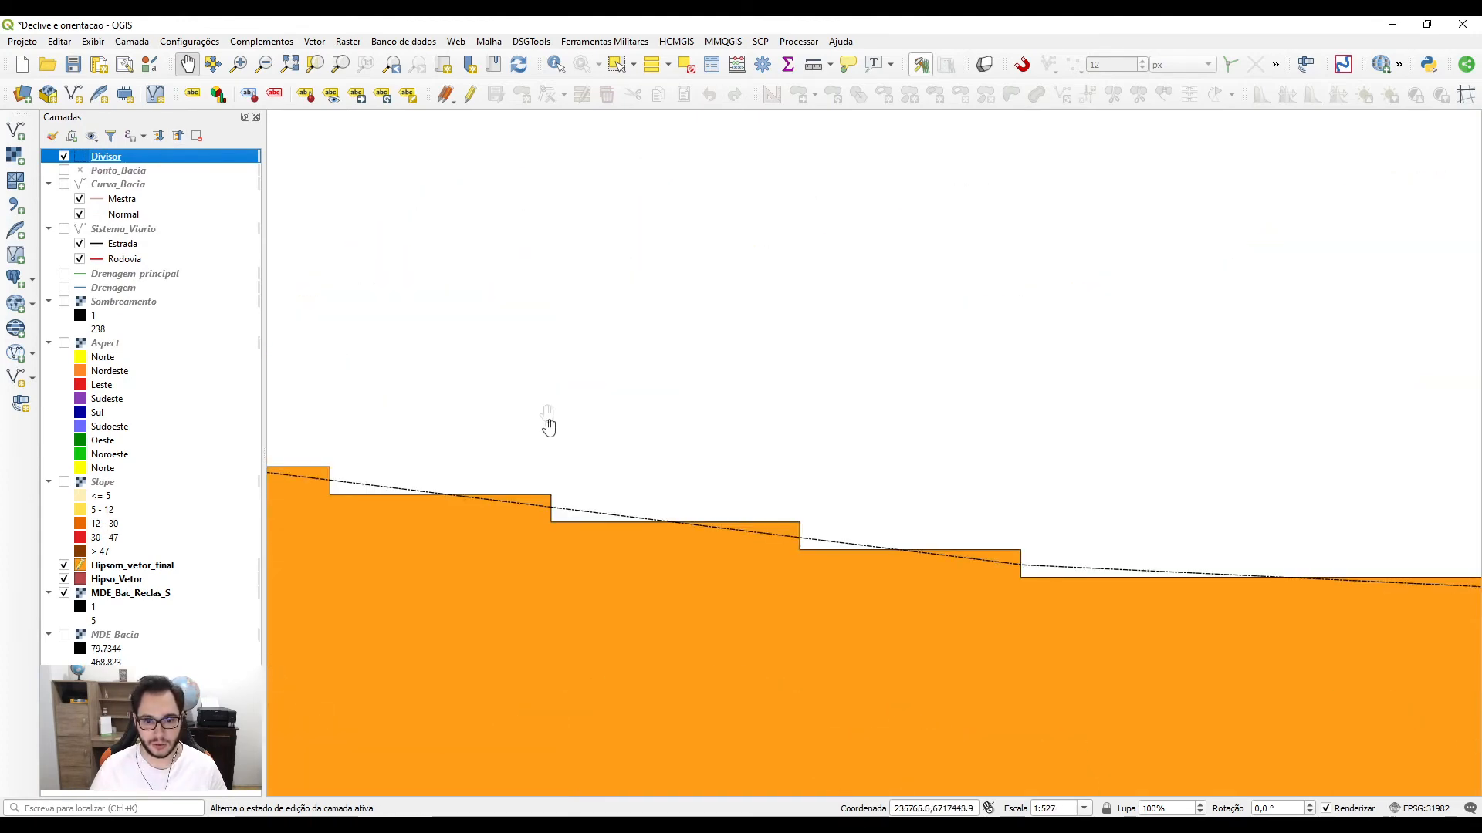
drag(549, 428, 1052, 363)
drag(506, 401, 747, 351)
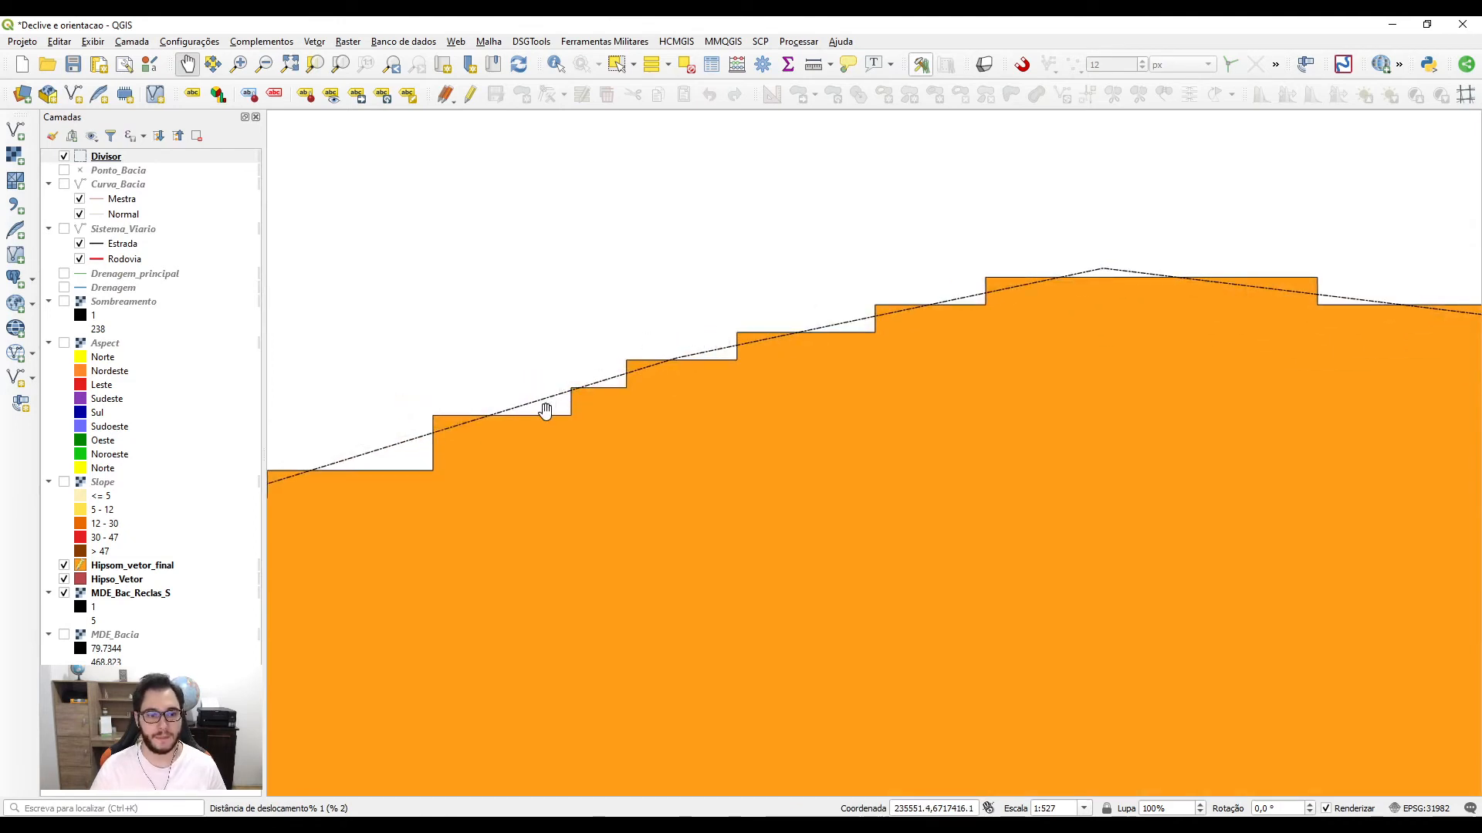
scroll(560, 409, down, 1)
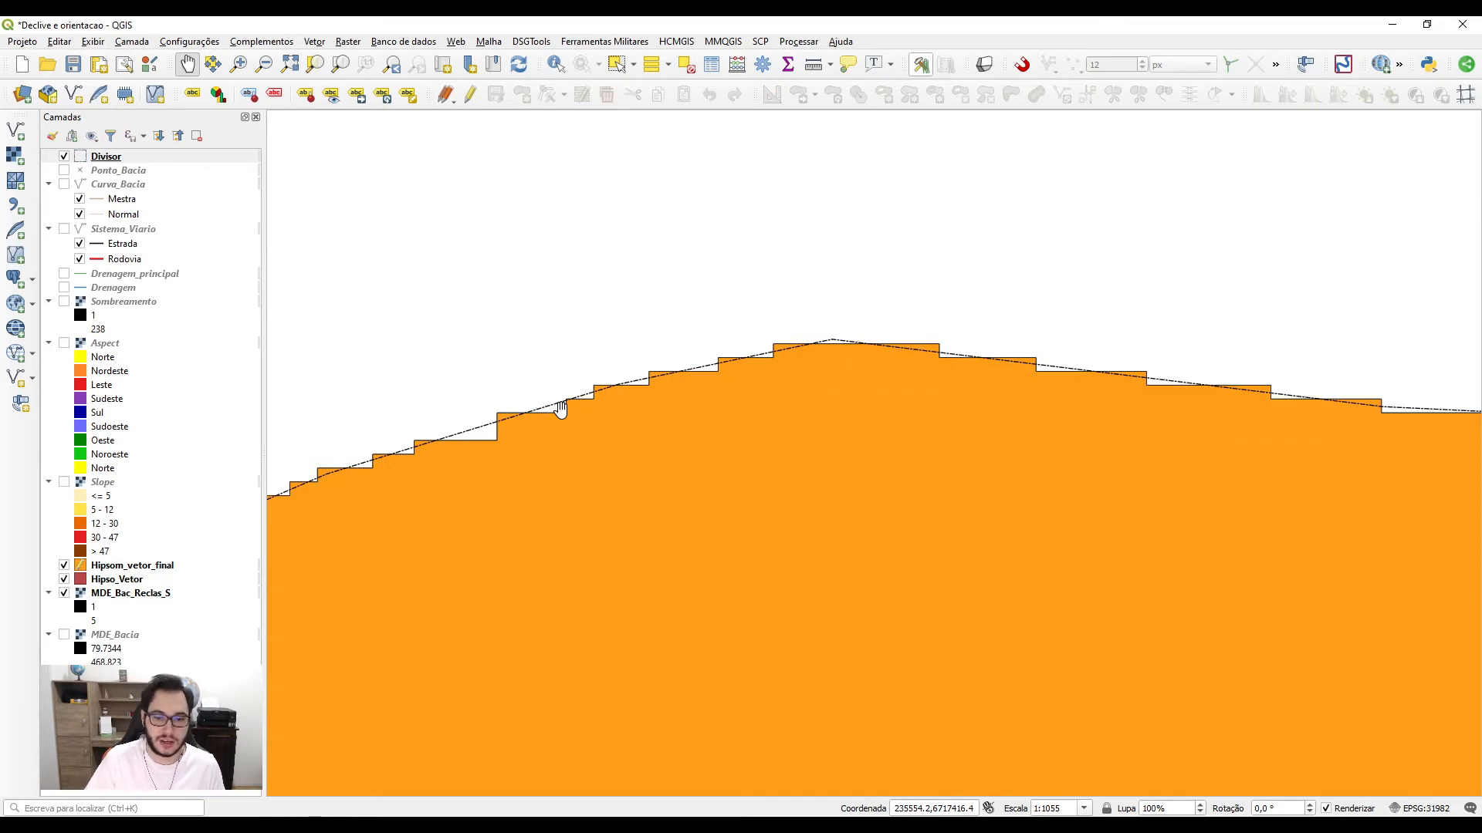
scroll(561, 410, down, 2)
drag(534, 449, 807, 384)
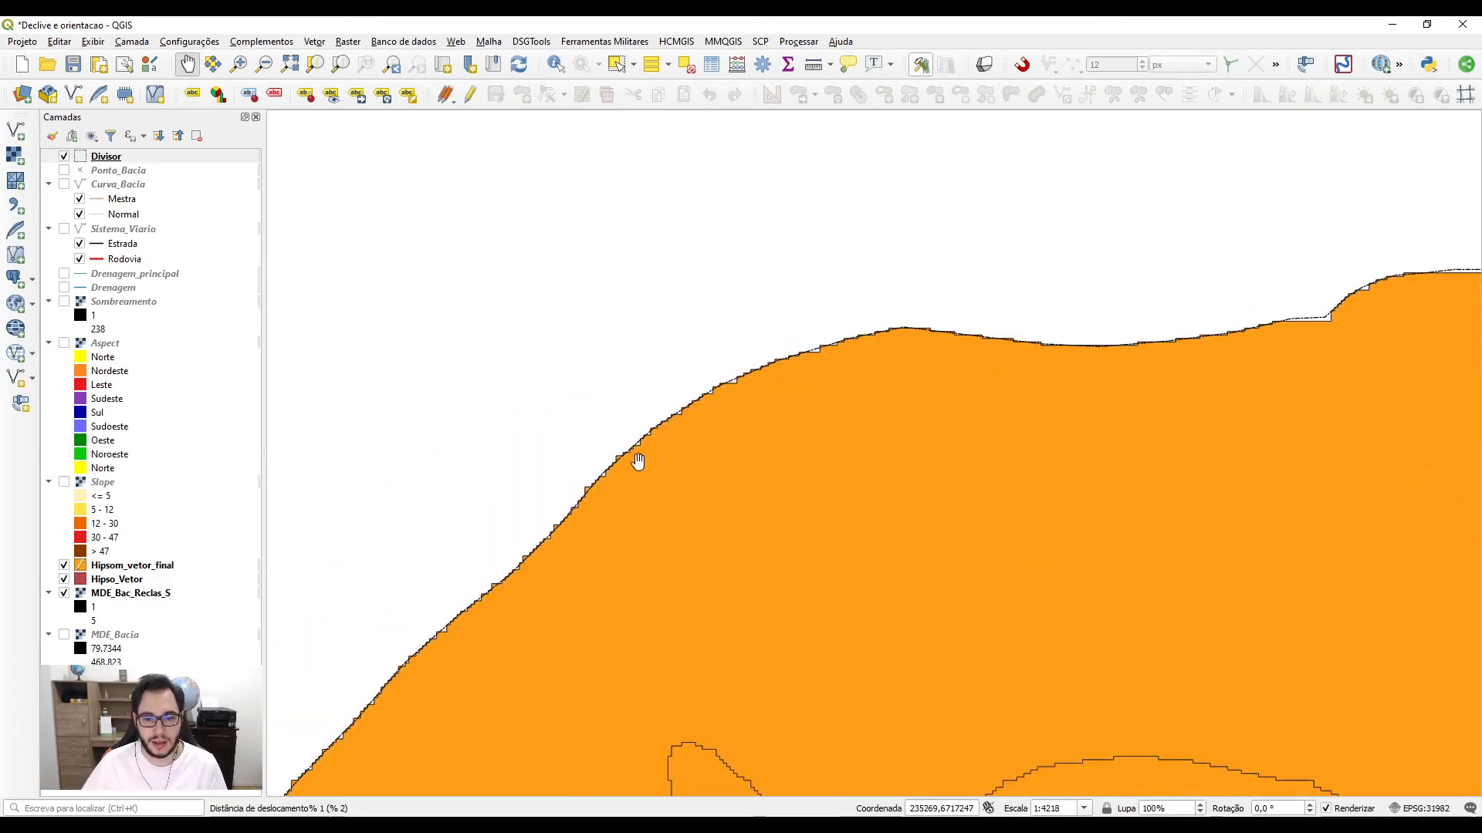
scroll(638, 461, up, 2)
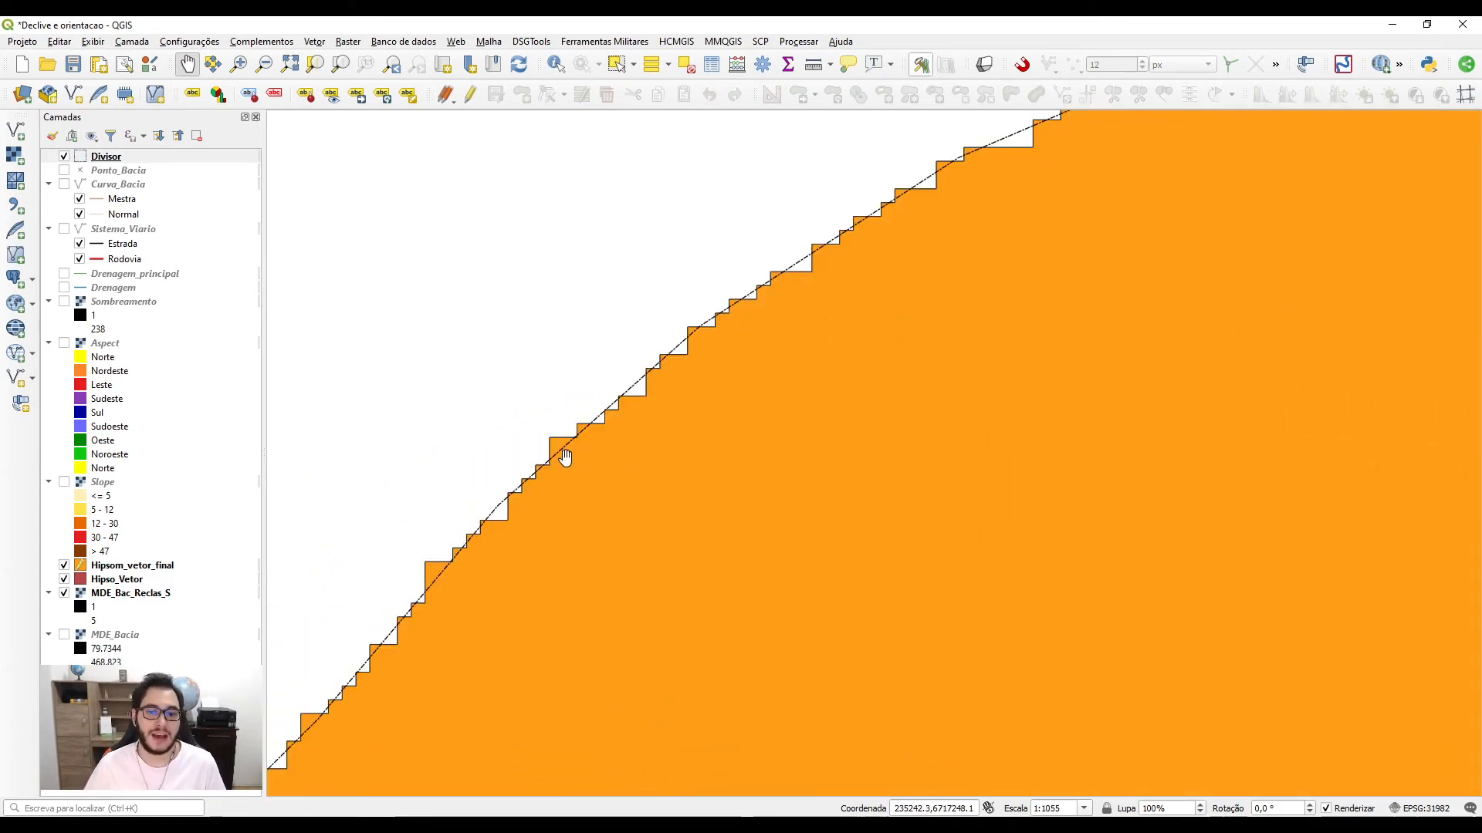
scroll(564, 457, down, 2)
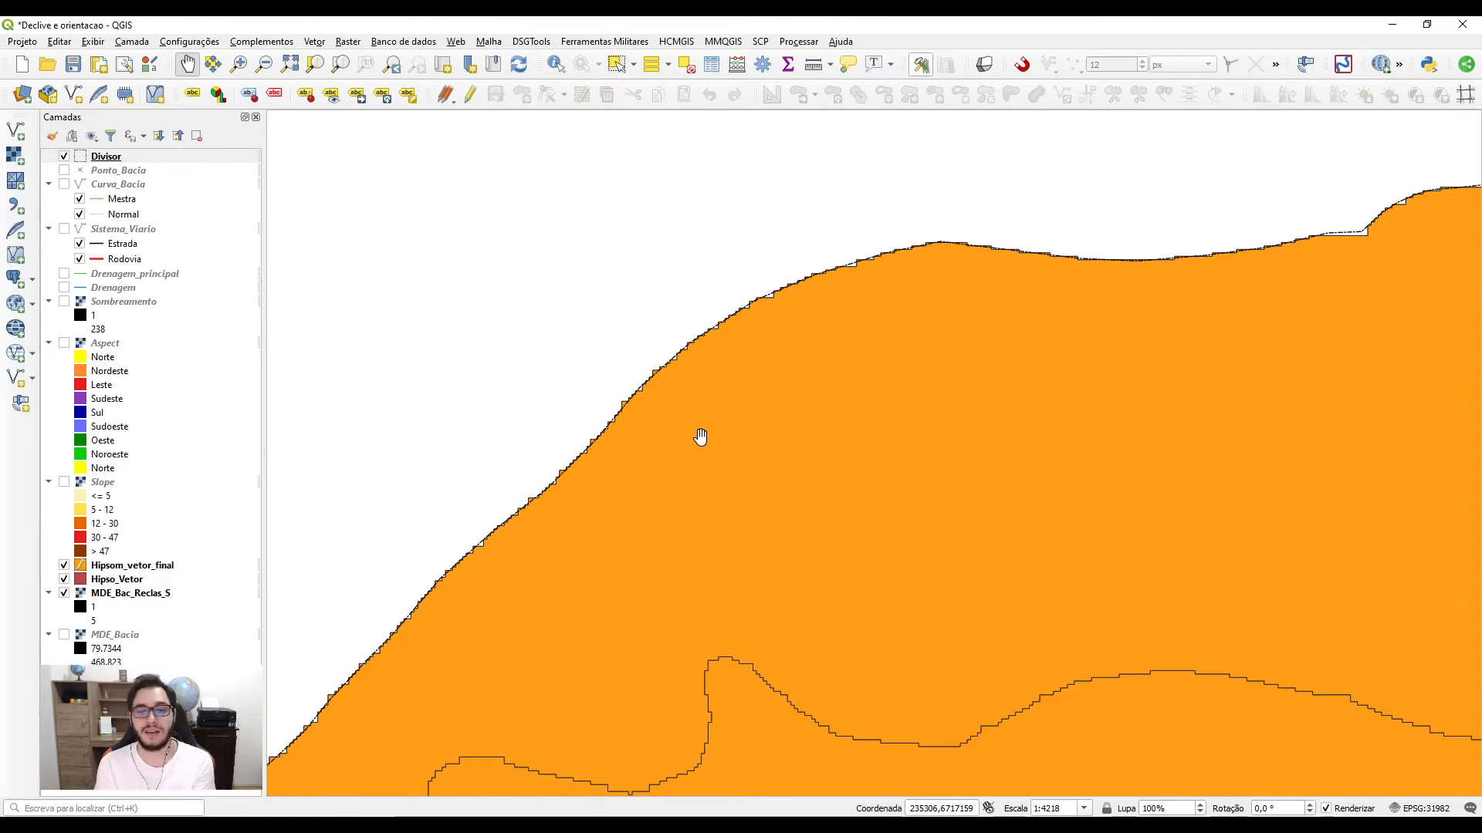
scroll(700, 437, down, 2)
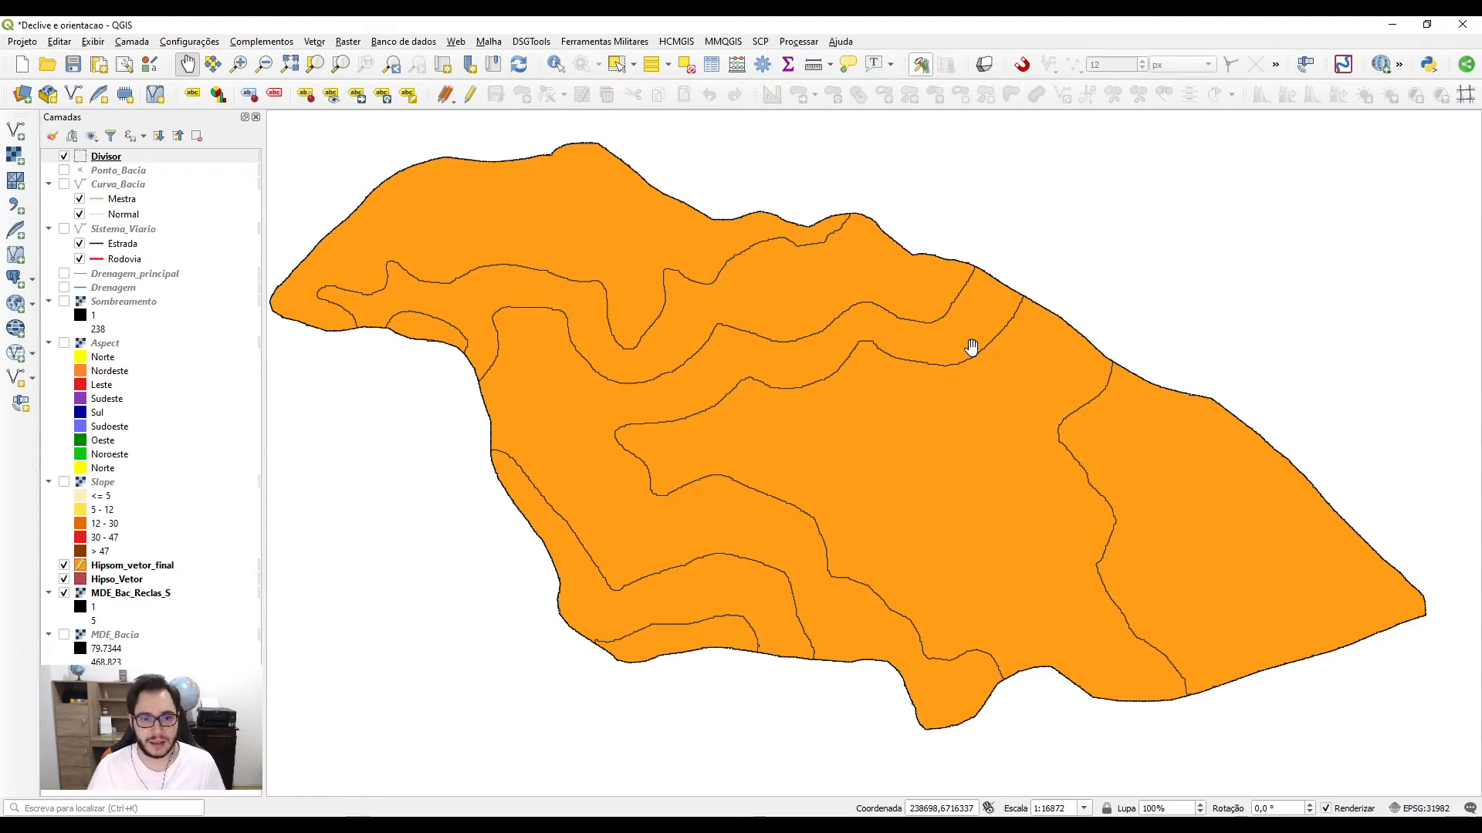
scroll(605, 483, up, 3)
drag(470, 497, 537, 538)
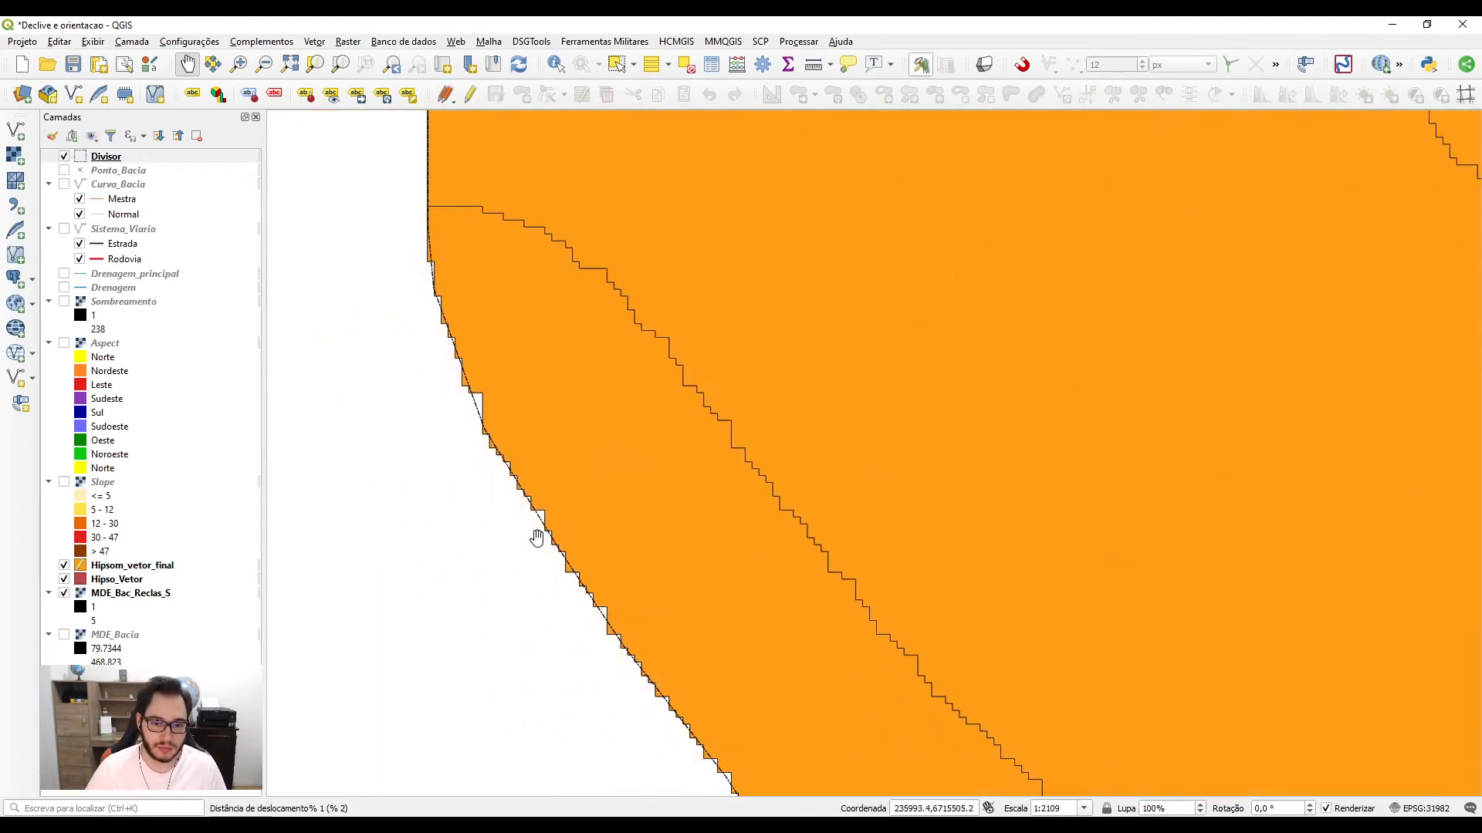
scroll(450, 337, up, 1)
scroll(601, 641, down, 3)
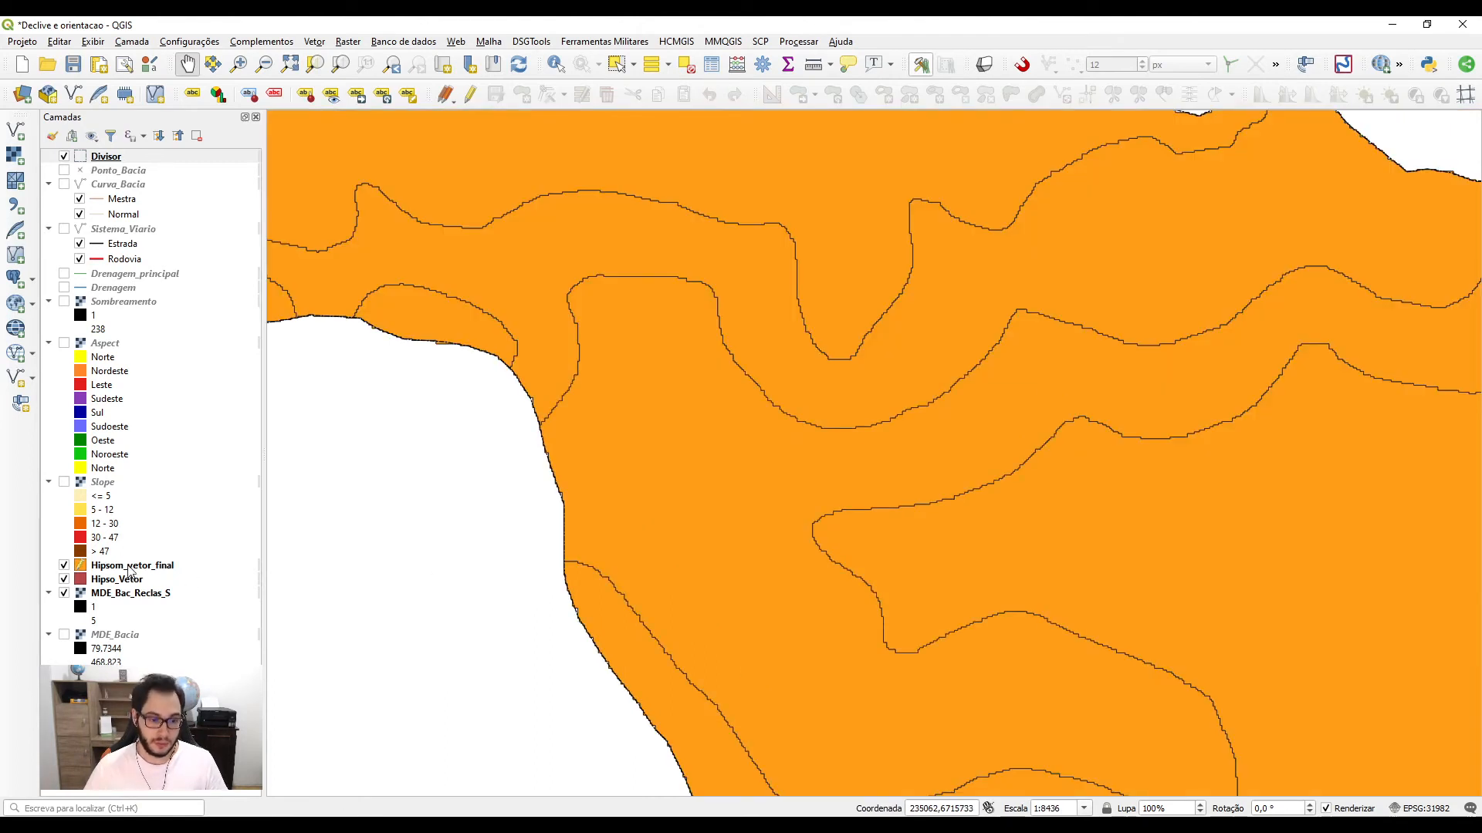
Step: Dissolve all features of Hipsom_vetor_final, without a dissolve field, into a shapefile named Bacia_Dissolvido in the Terreno folder
click(129, 566)
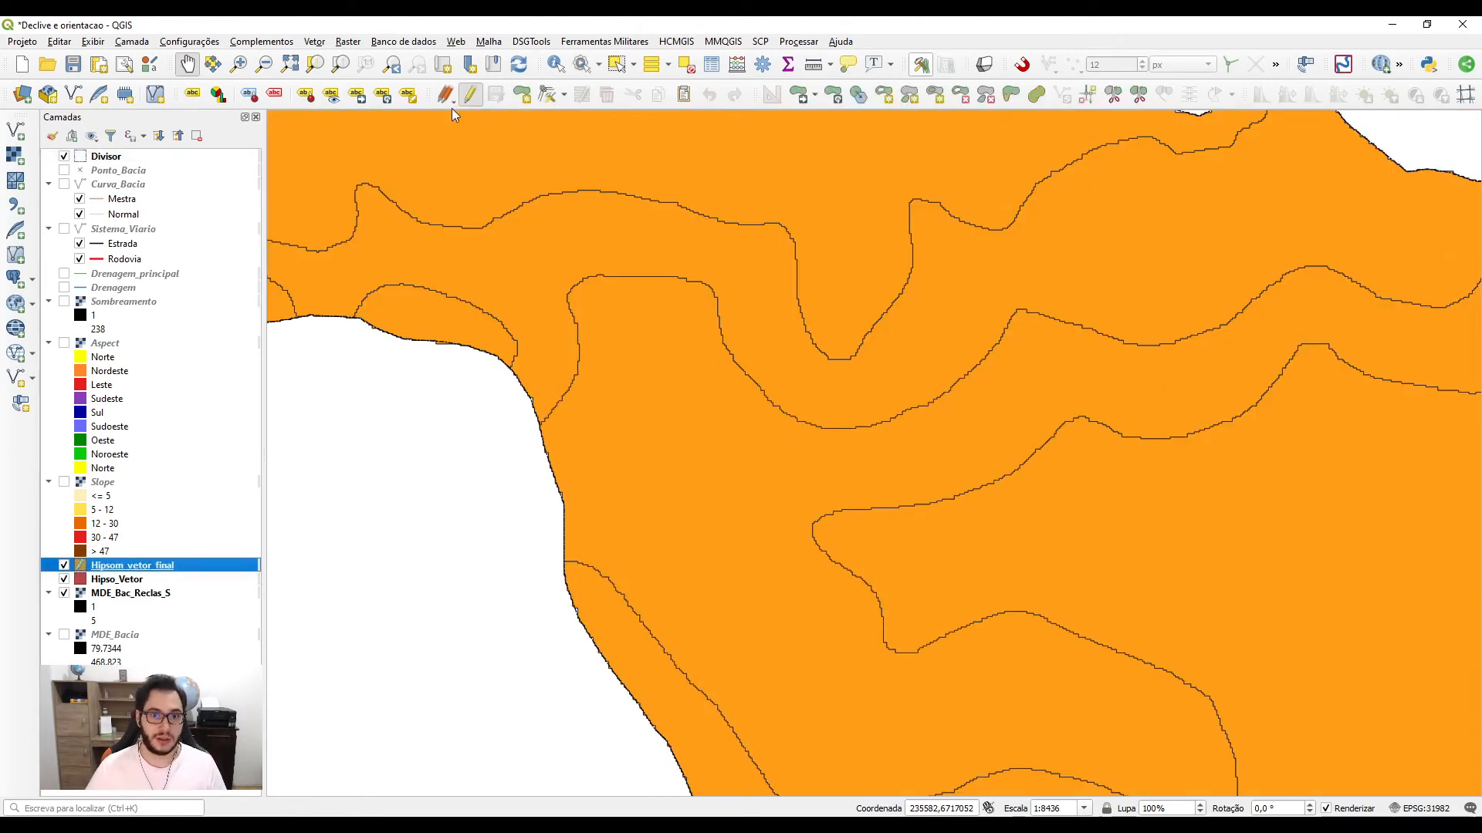
click(314, 44)
mouse_move(351, 112)
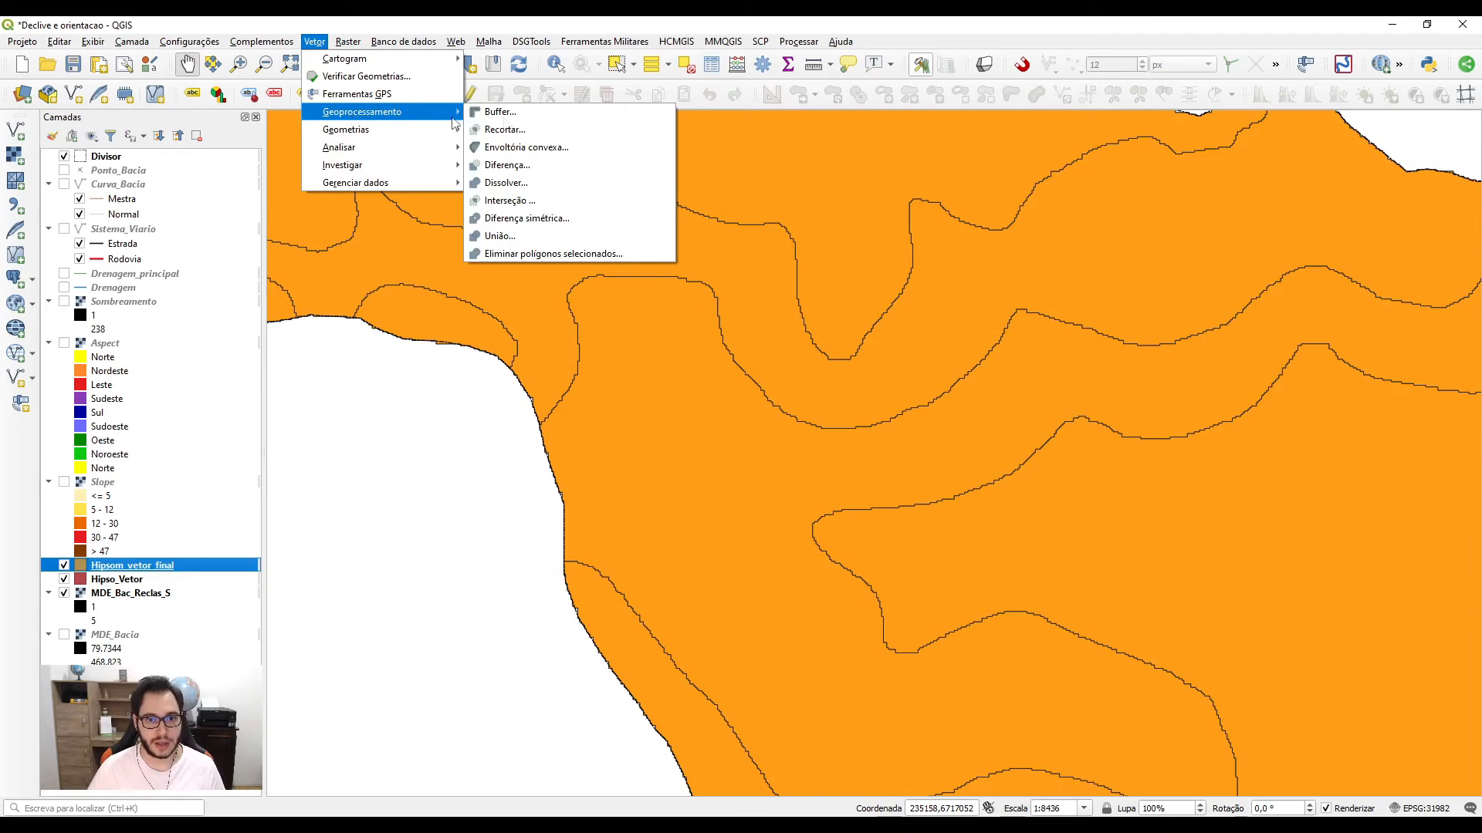
click(535, 183)
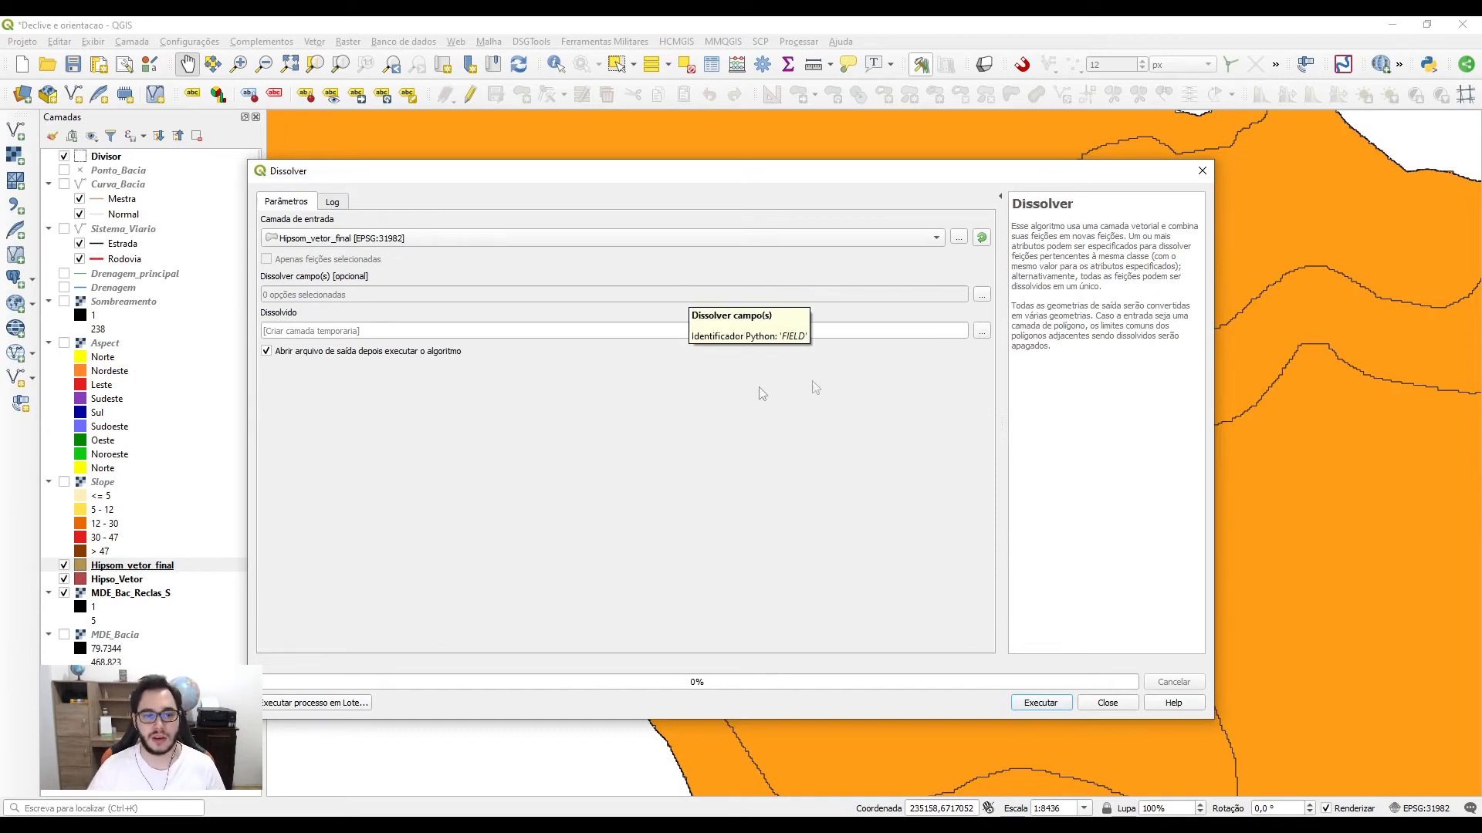
click(981, 331)
click(1003, 344)
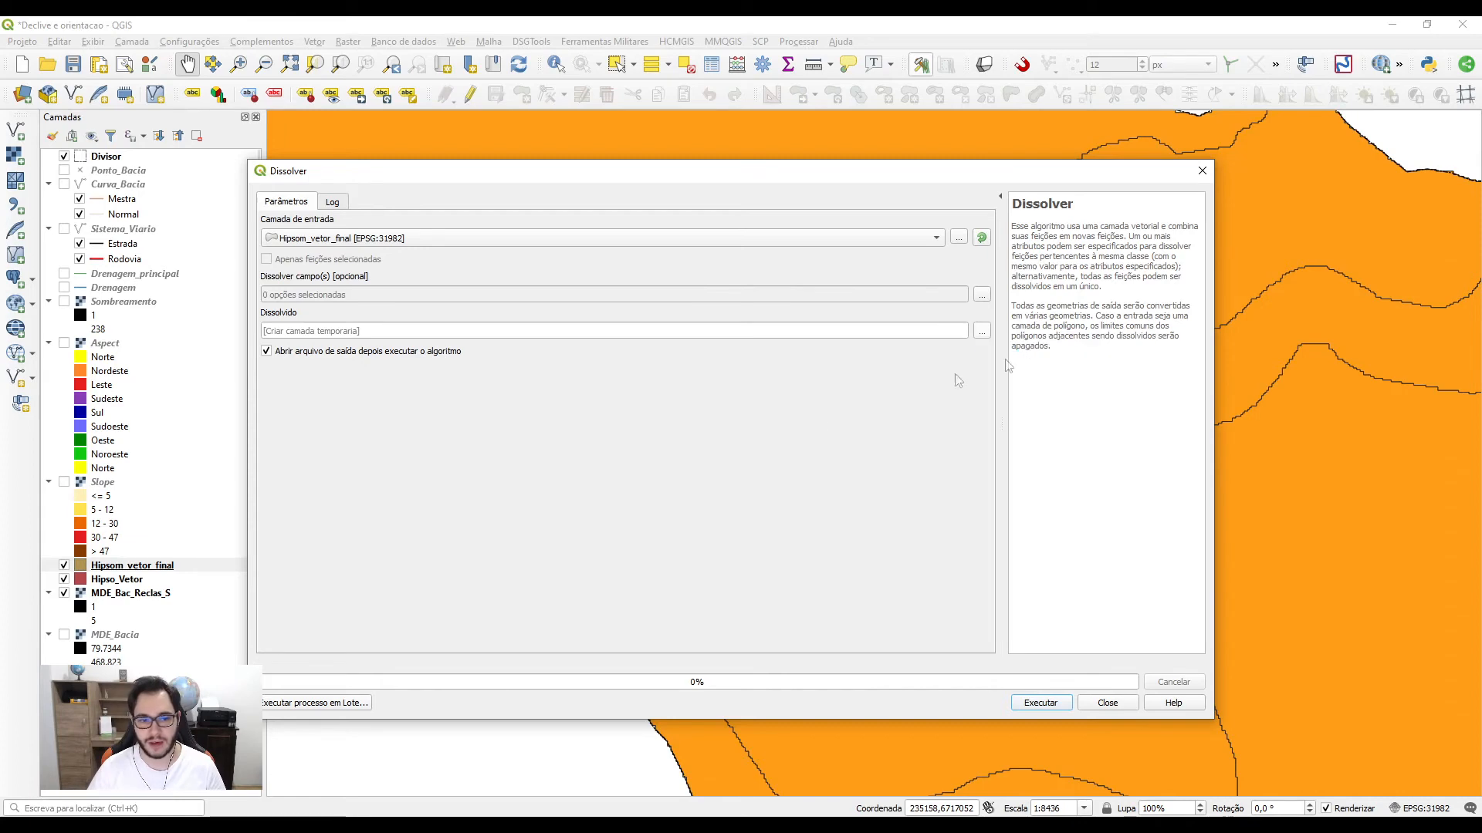
text(Bacia)
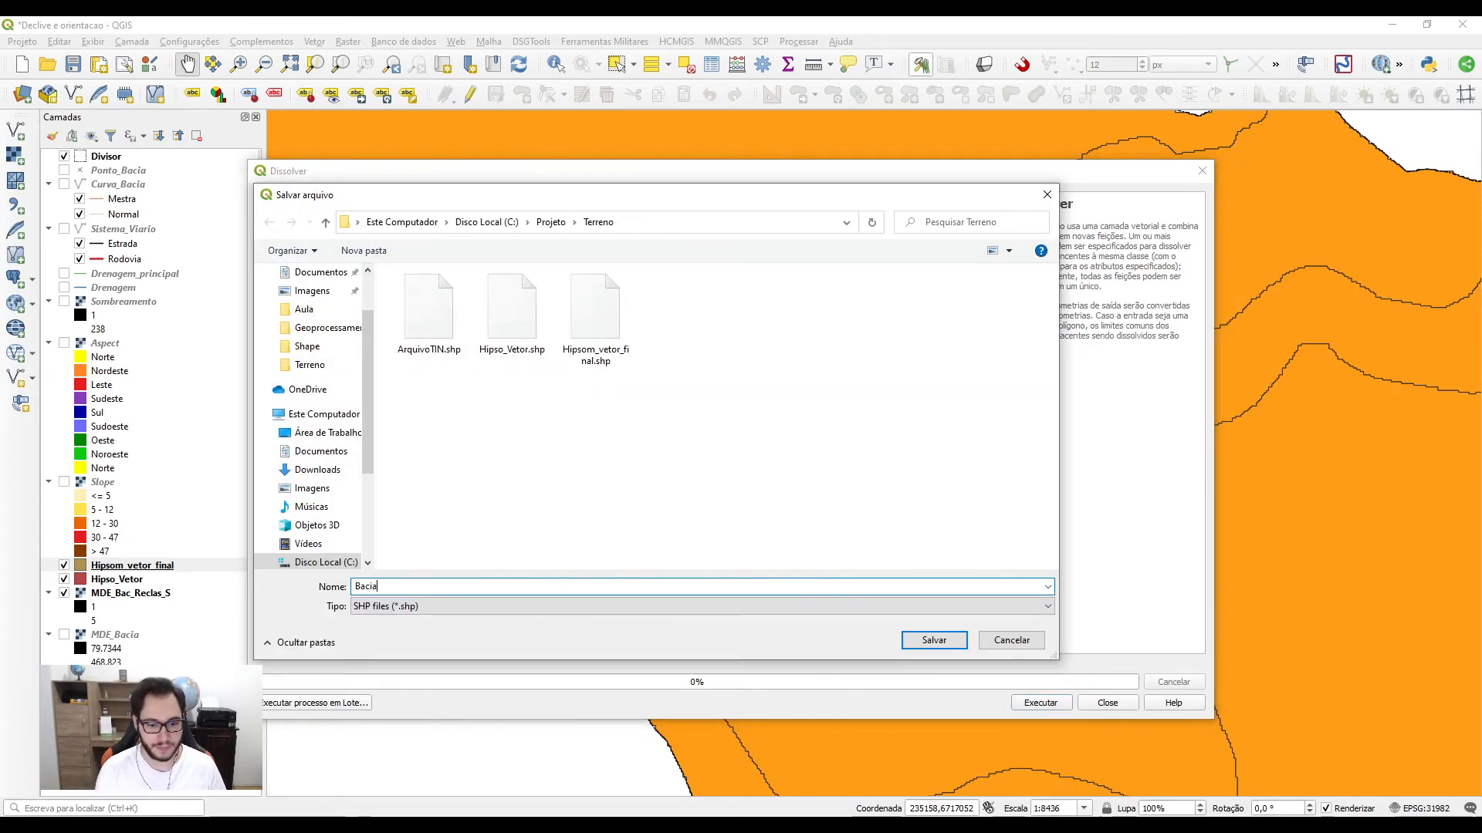
text(_Dissolvido)
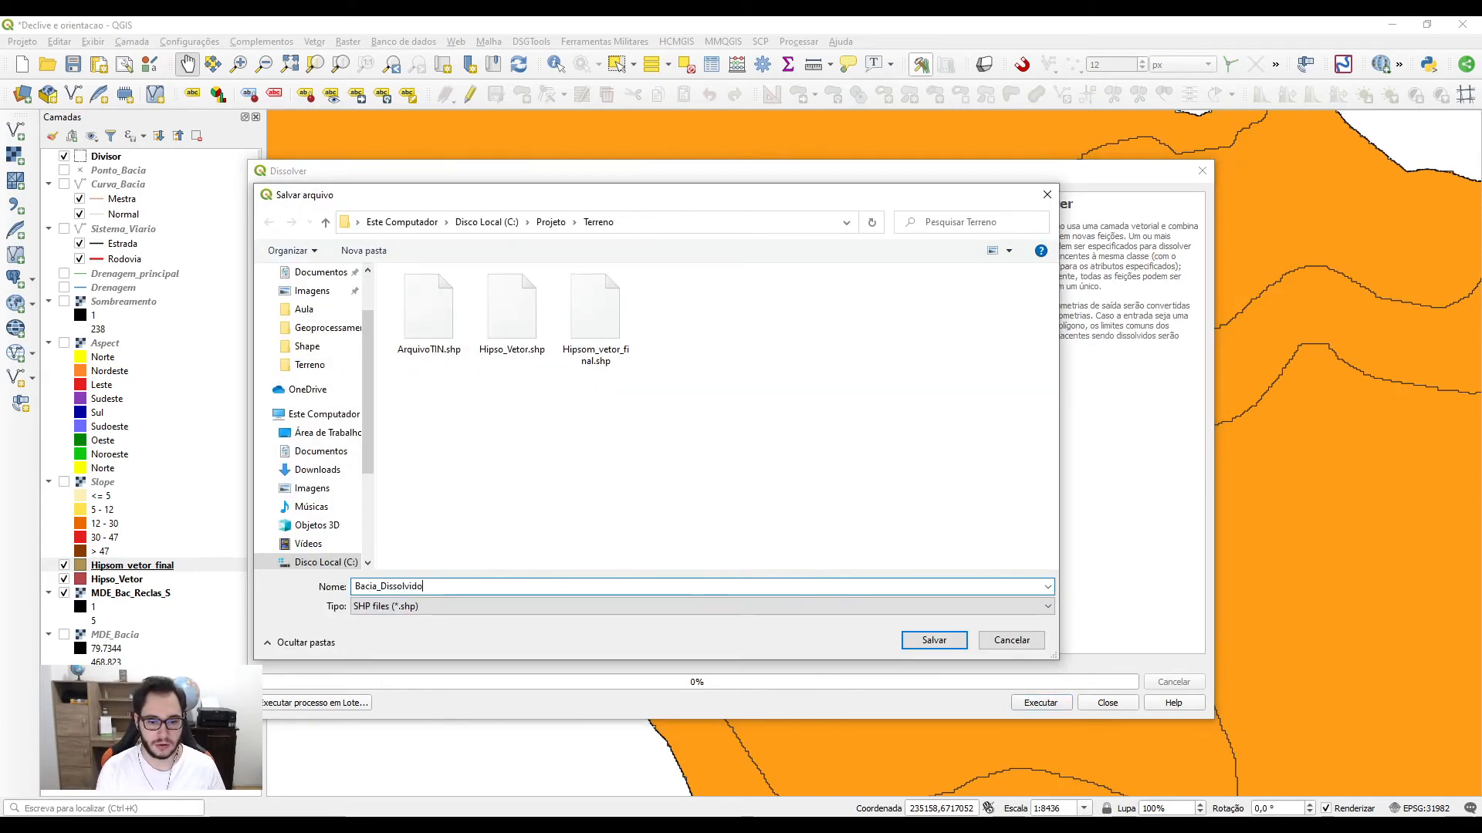
key(Return)
click(1048, 707)
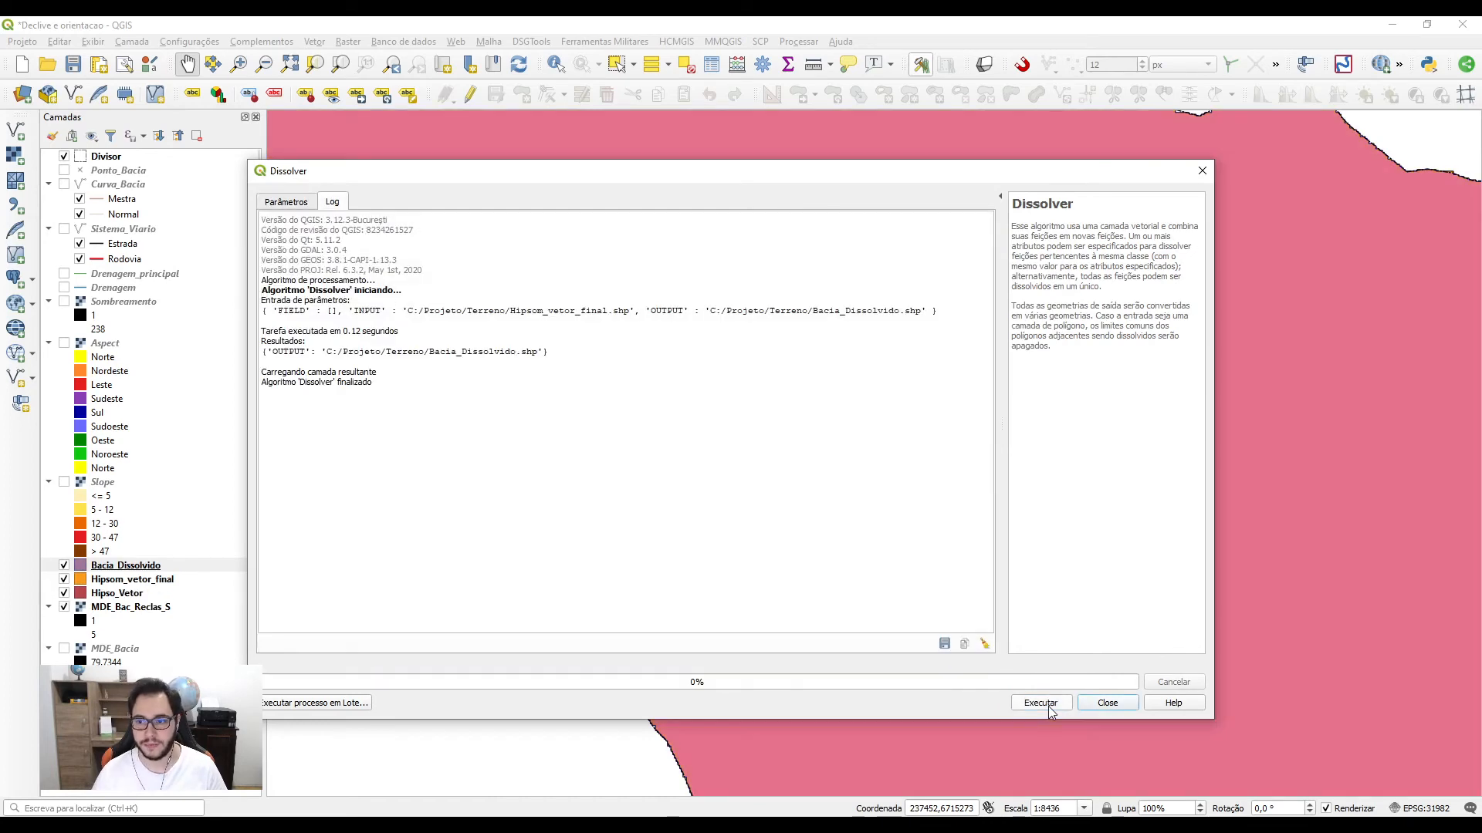
click(1109, 703)
Step: Hide the Hipsom_vetor_final, Hipso_Vetor and MDE_Bac_Reclas_S layers to compare the edge of Bacia_Dissolvido with the Divisor boundary
scroll(1062, 544, down, 2)
scroll(1062, 545, up, 1)
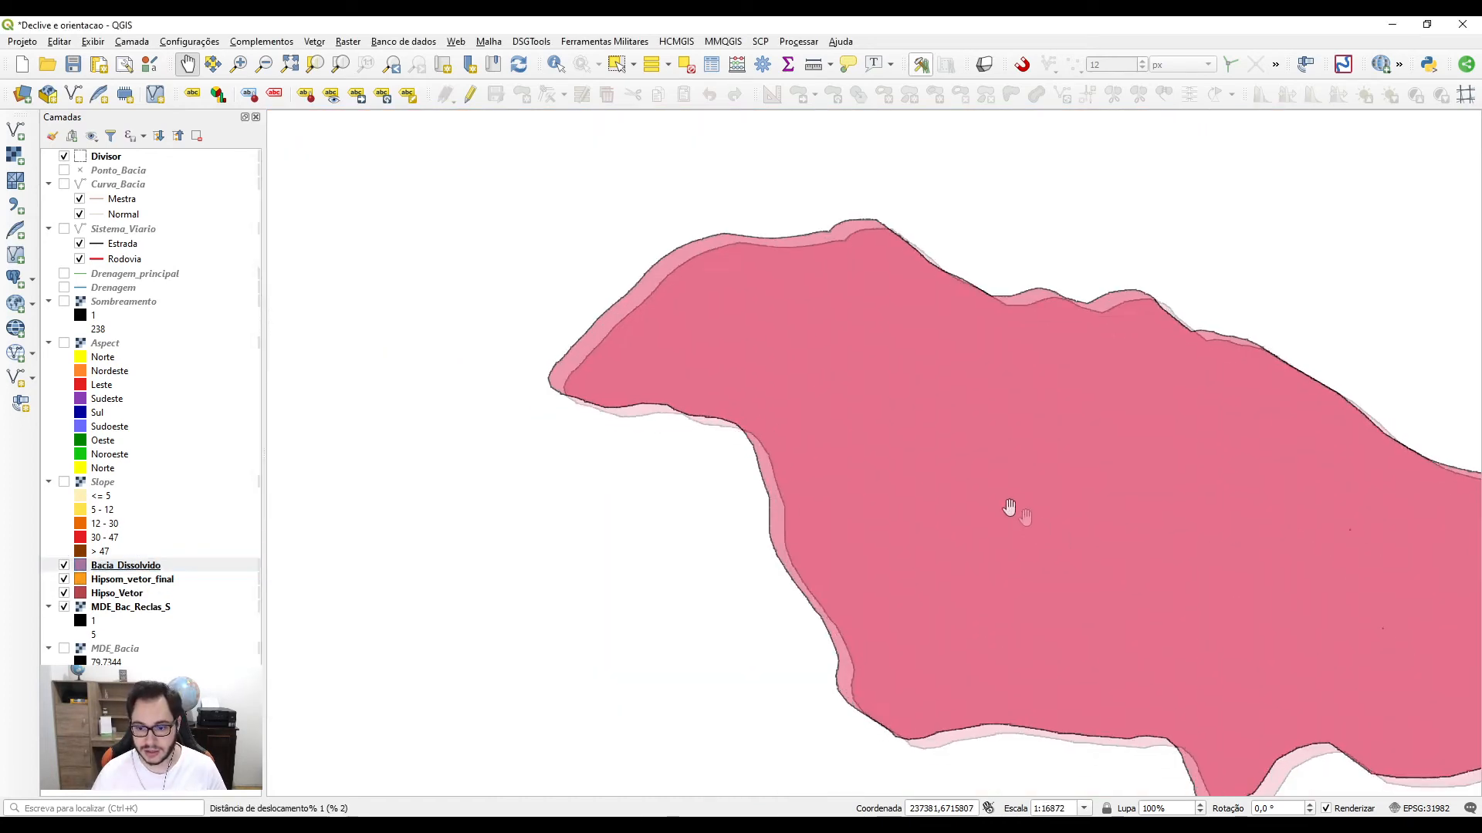
click(64, 579)
click(64, 592)
click(64, 606)
click(64, 156)
click(64, 156)
scroll(541, 386, up, 4)
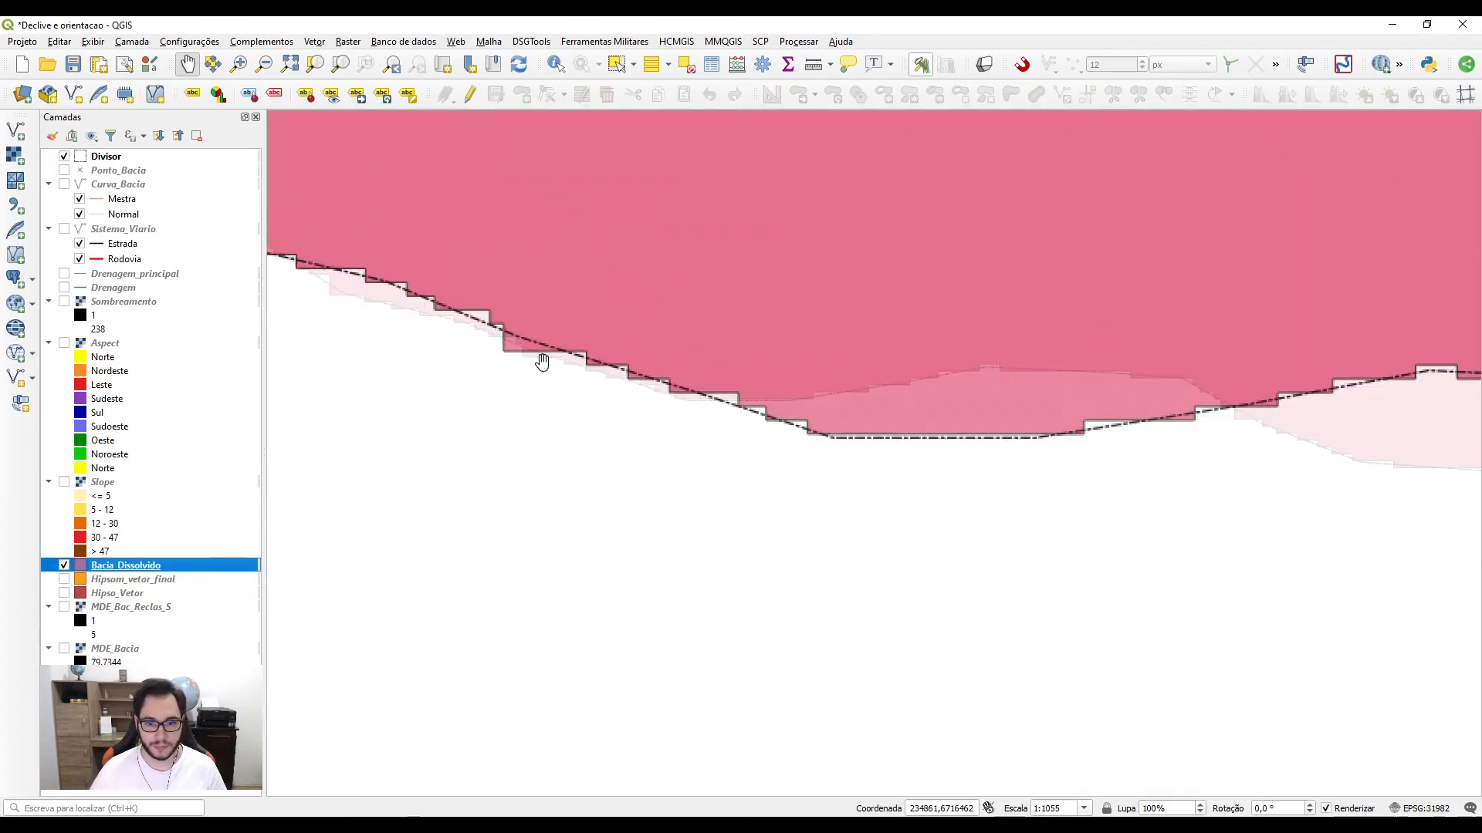
Step: Examine close up how the stepped edge of Bacia_Dissolvido follows the Divisor line, toggling Divisor, and return to the whole basin
scroll(531, 445, up, 1)
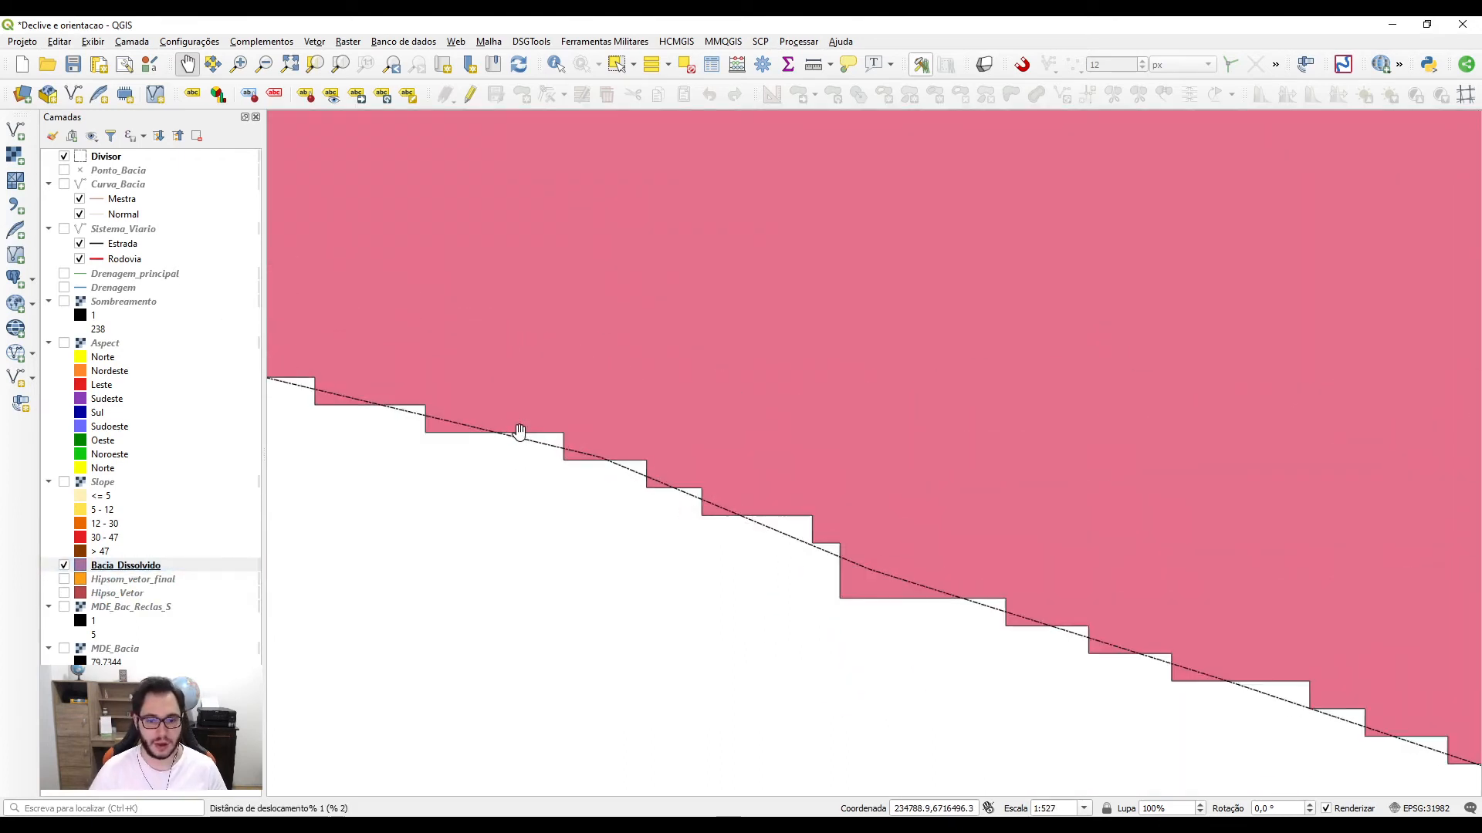
click(64, 156)
click(64, 156)
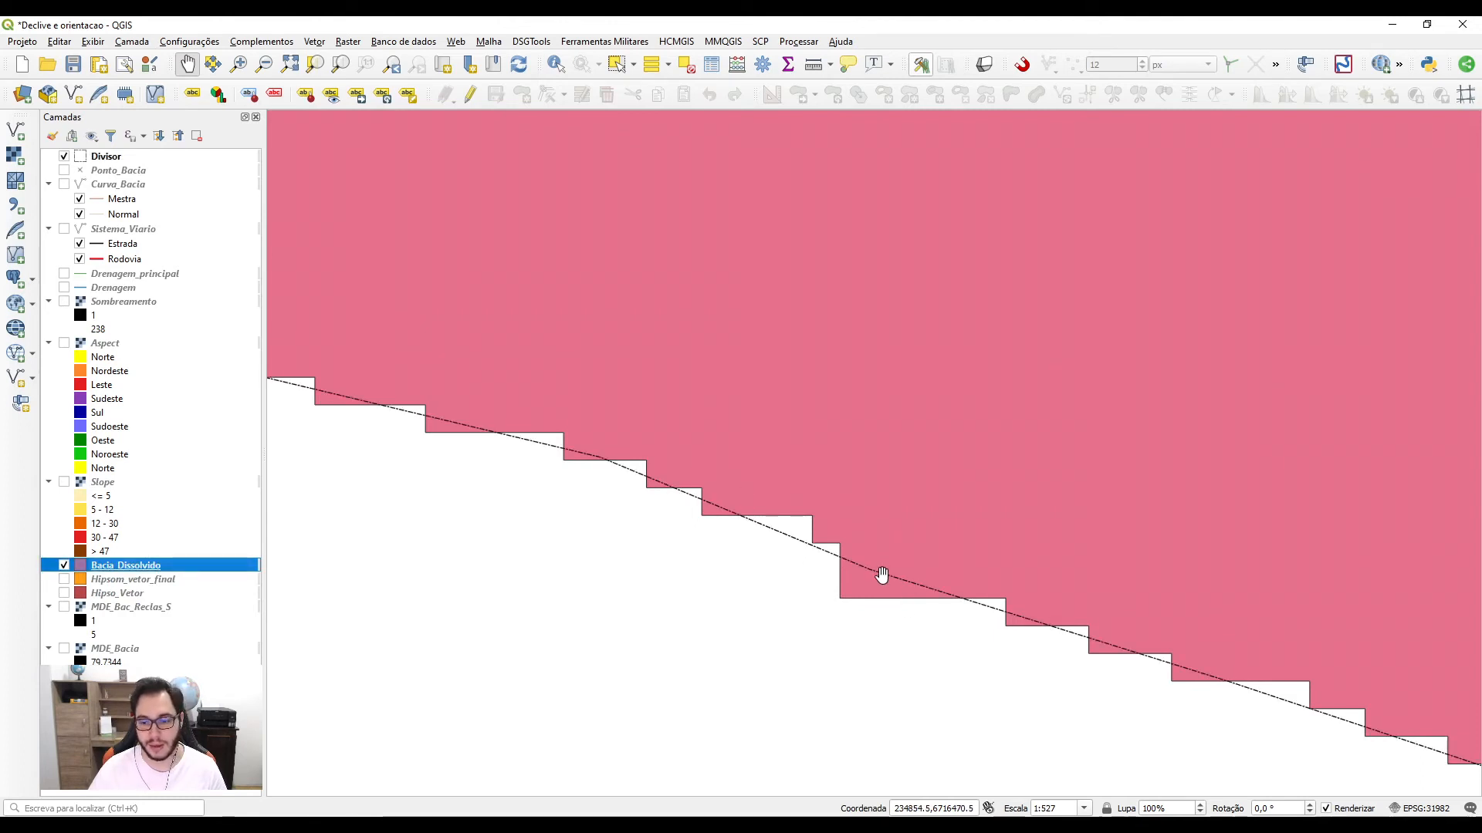
scroll(895, 571, down, 4)
drag(1281, 482, 818, 452)
scroll(836, 342, down, 1)
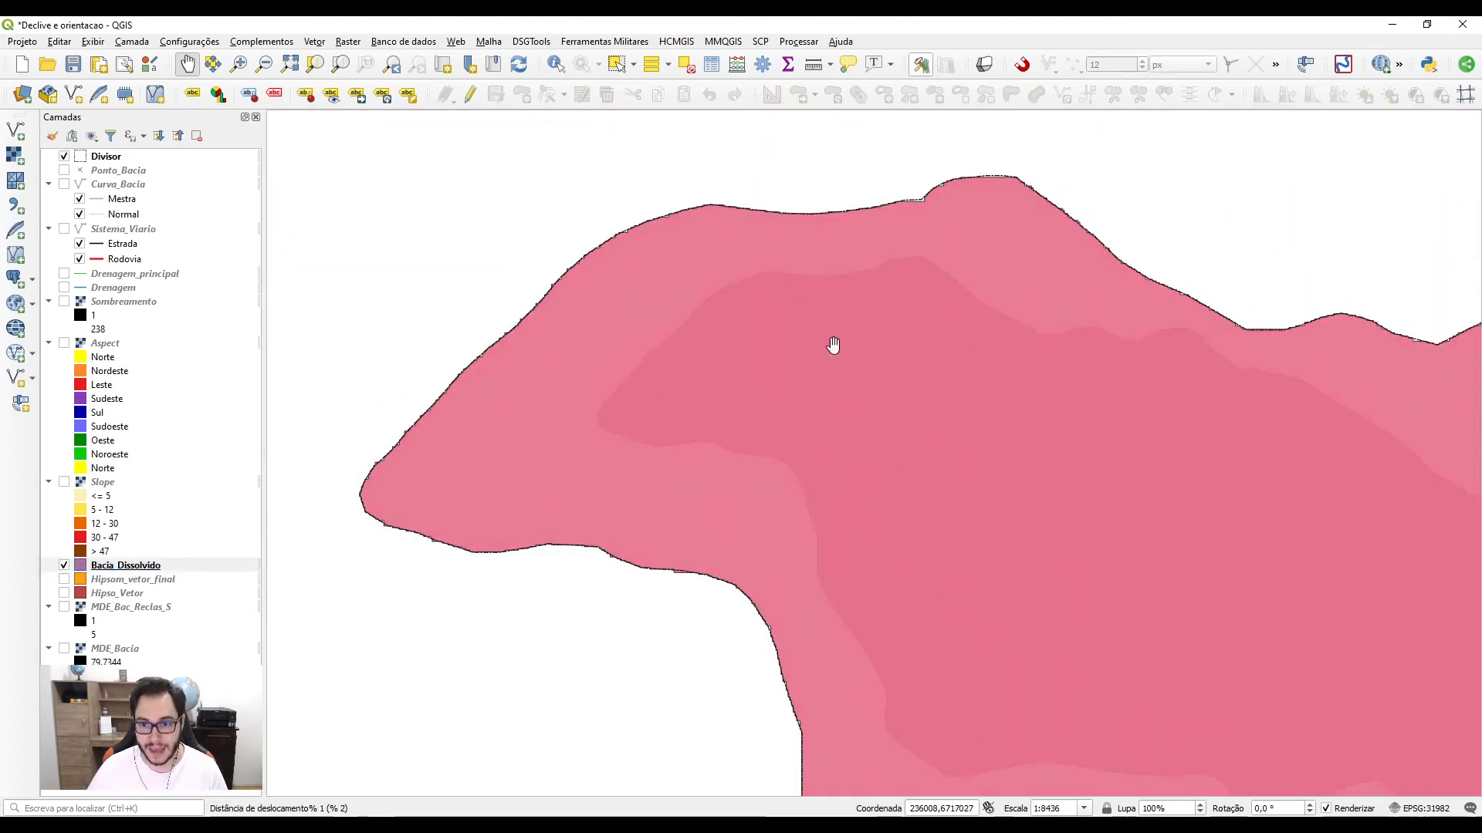
drag(1153, 563, 852, 455)
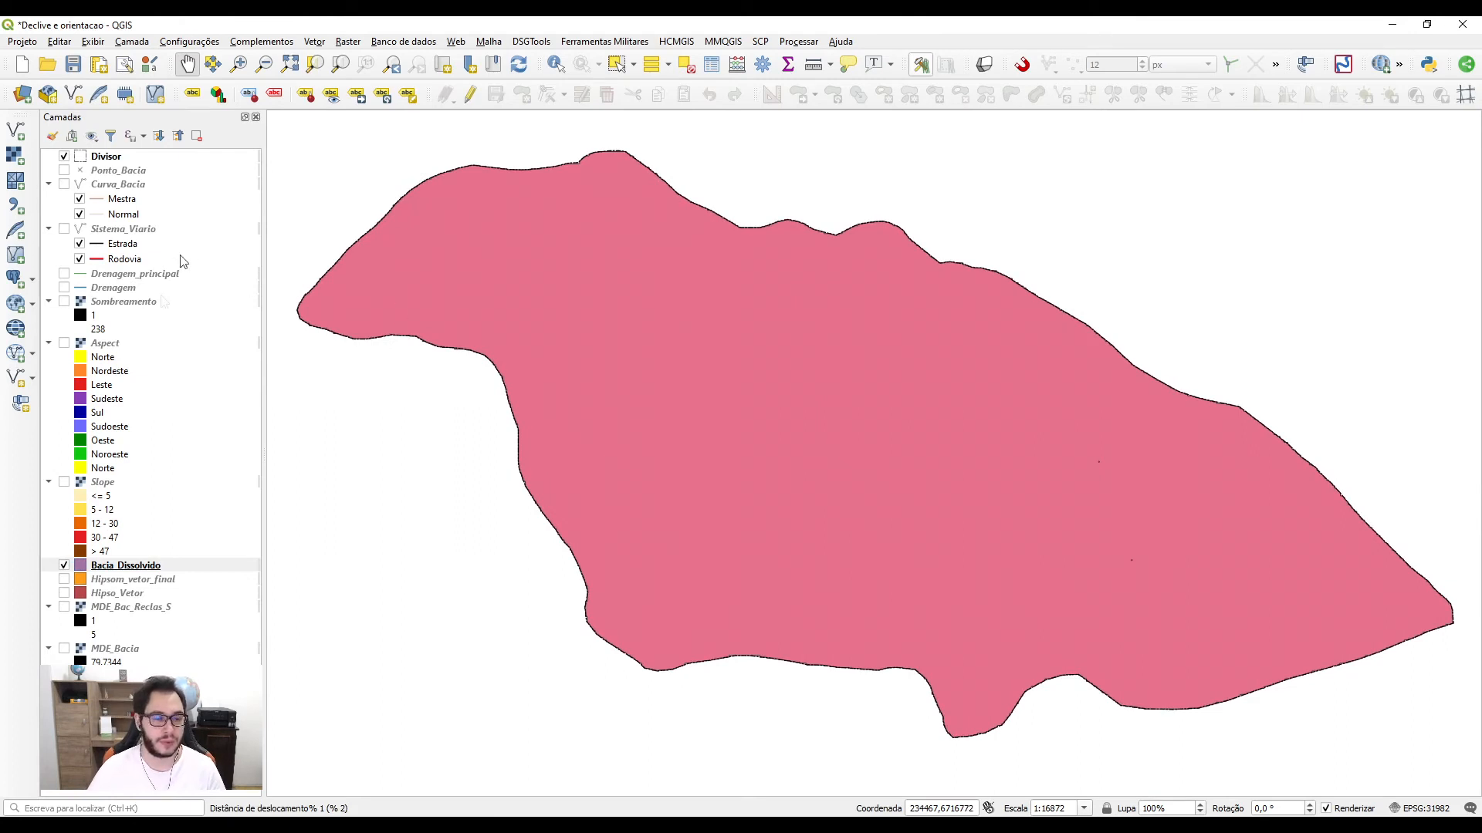
Step: Put the Bacia_Dissolvido attribute table in edit mode and clear the Alt and Altitude values of its single feature
right_click(142, 571)
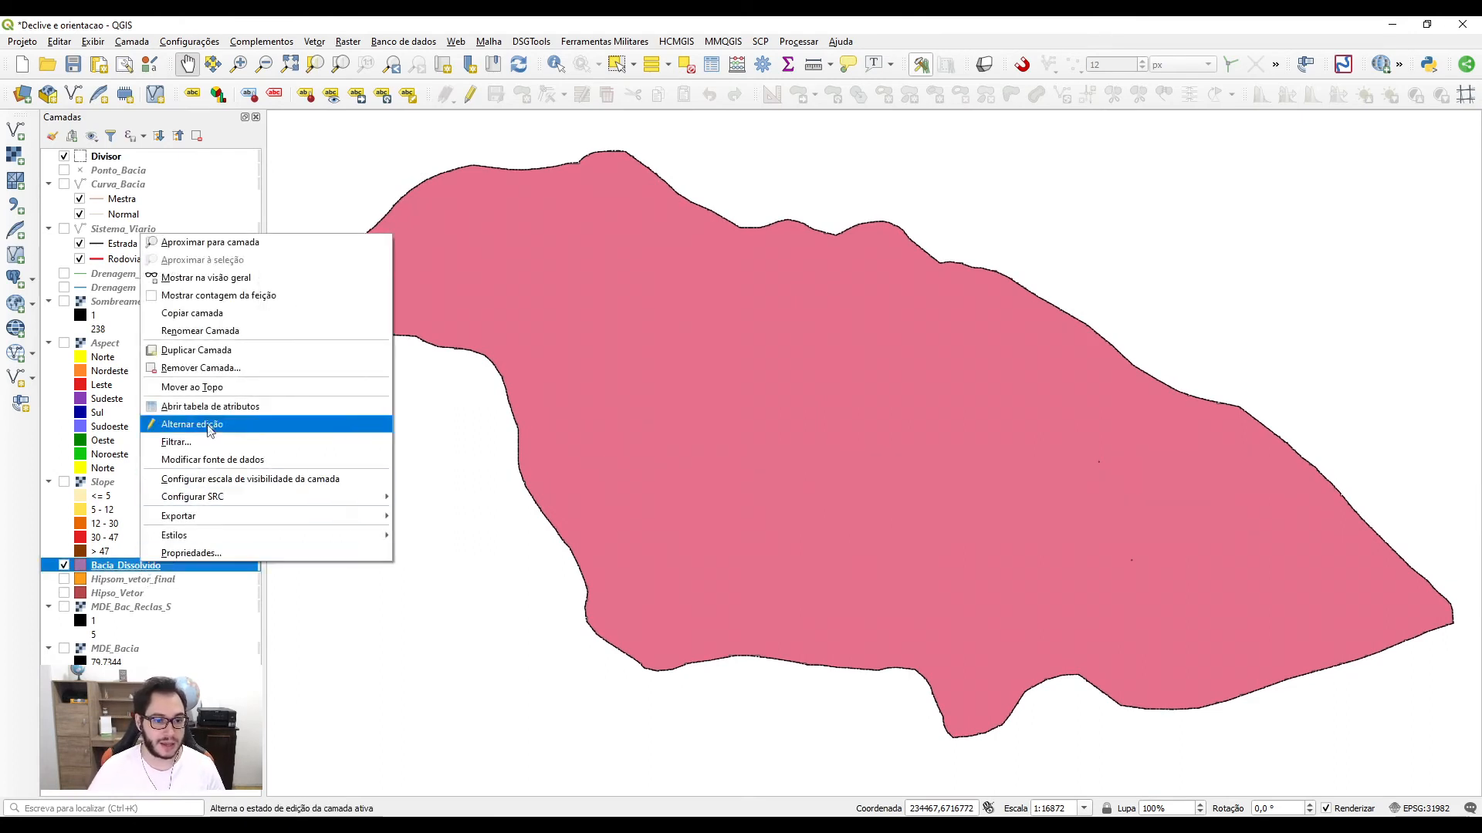
click(207, 409)
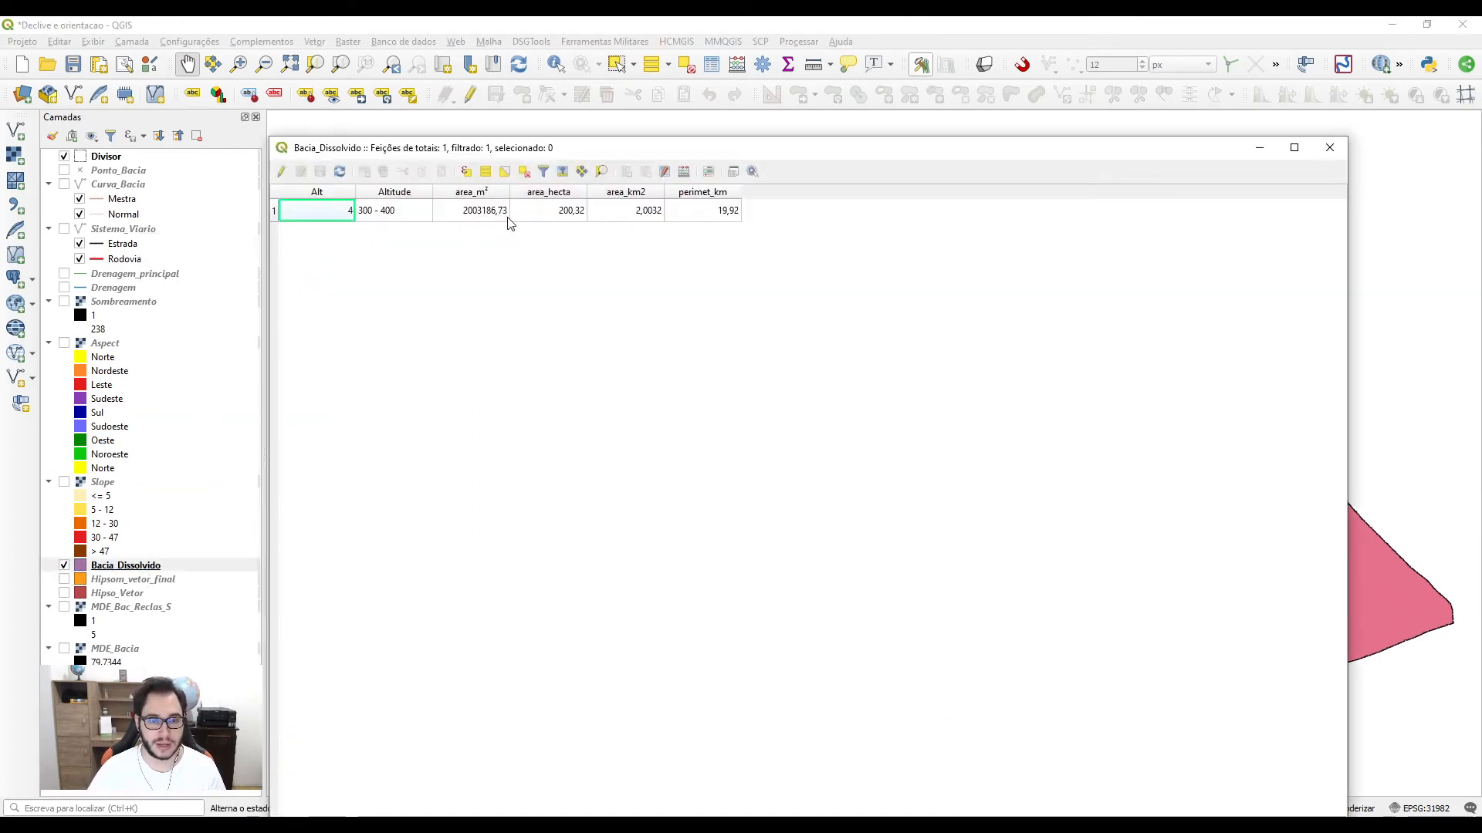
click(283, 171)
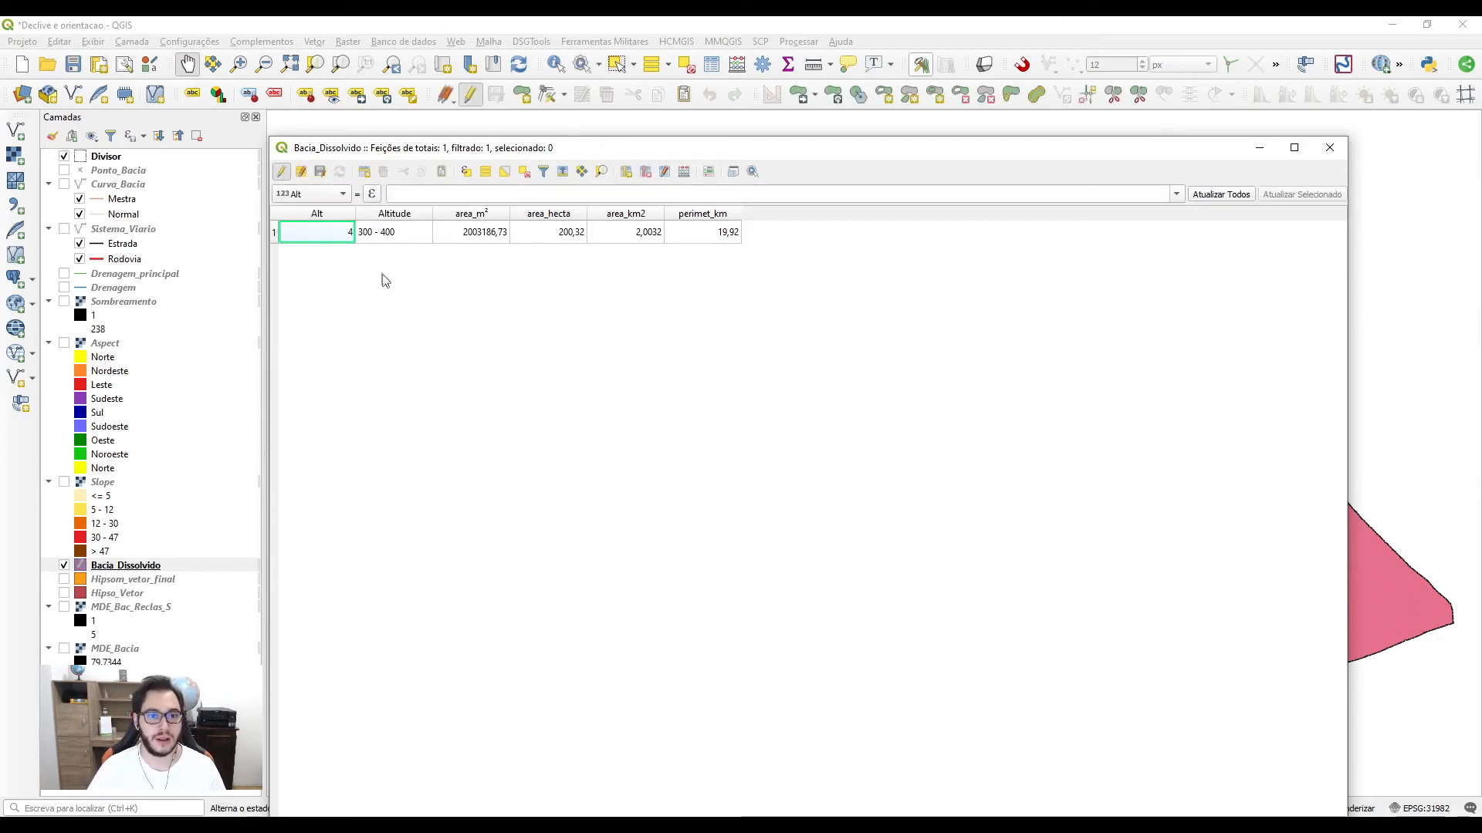
double_click(334, 231)
key(BackSpace)
double_click(386, 235)
key(BackSpace)
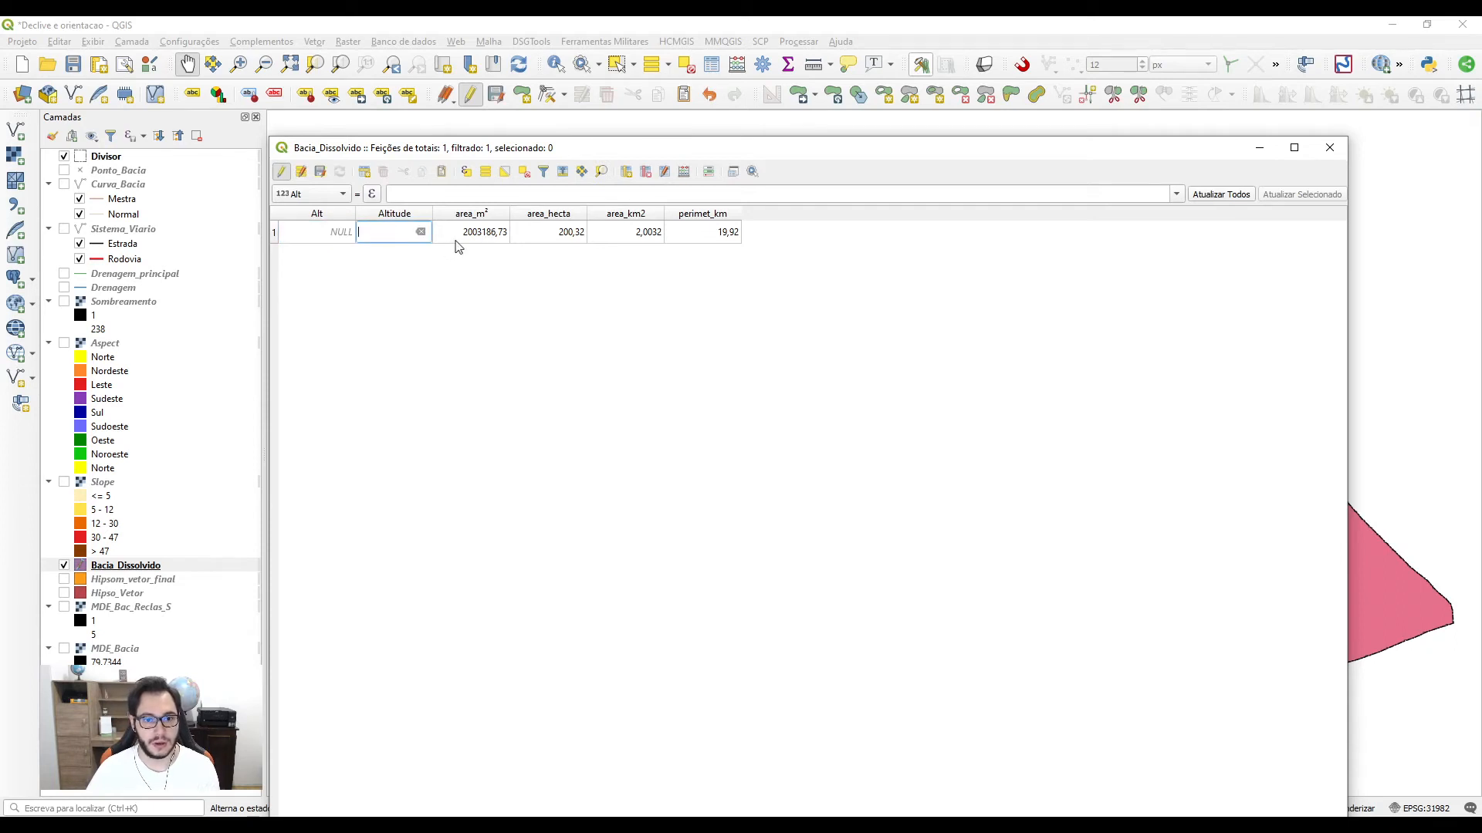
Step: Clear the area_m², area_km2 and perimet_km values of the dissolved basin feature and save the edits
double_click(497, 233)
key(BackSpace)
click(542, 290)
double_click(621, 234)
key(BackSpace)
double_click(694, 233)
key(BackSpace)
click(711, 338)
click(321, 175)
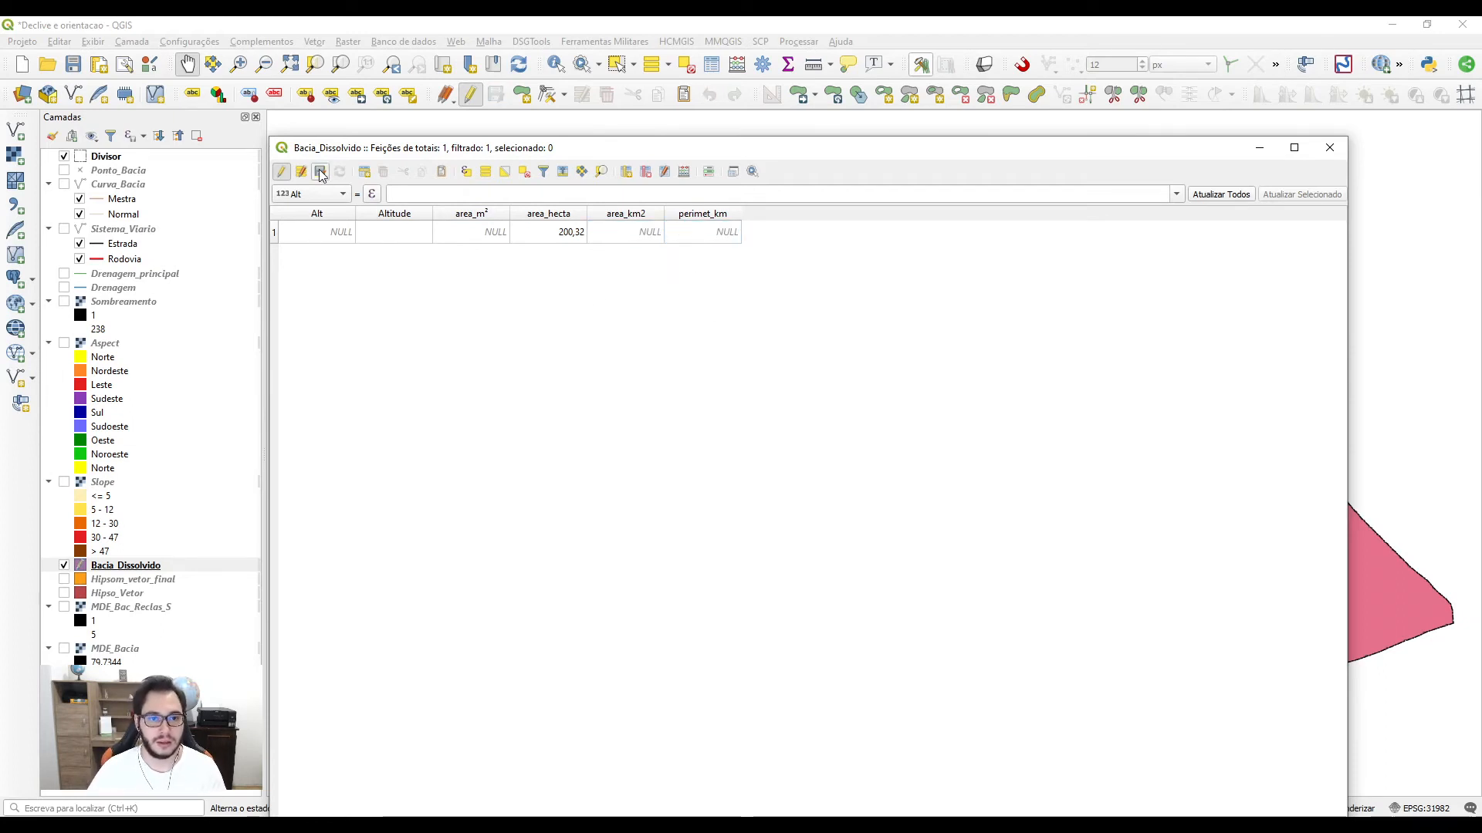
Step: Update the existing area_hecta field of Bacia_Dissolvido with the field calculator expression $area /10000
click(685, 173)
click(674, 257)
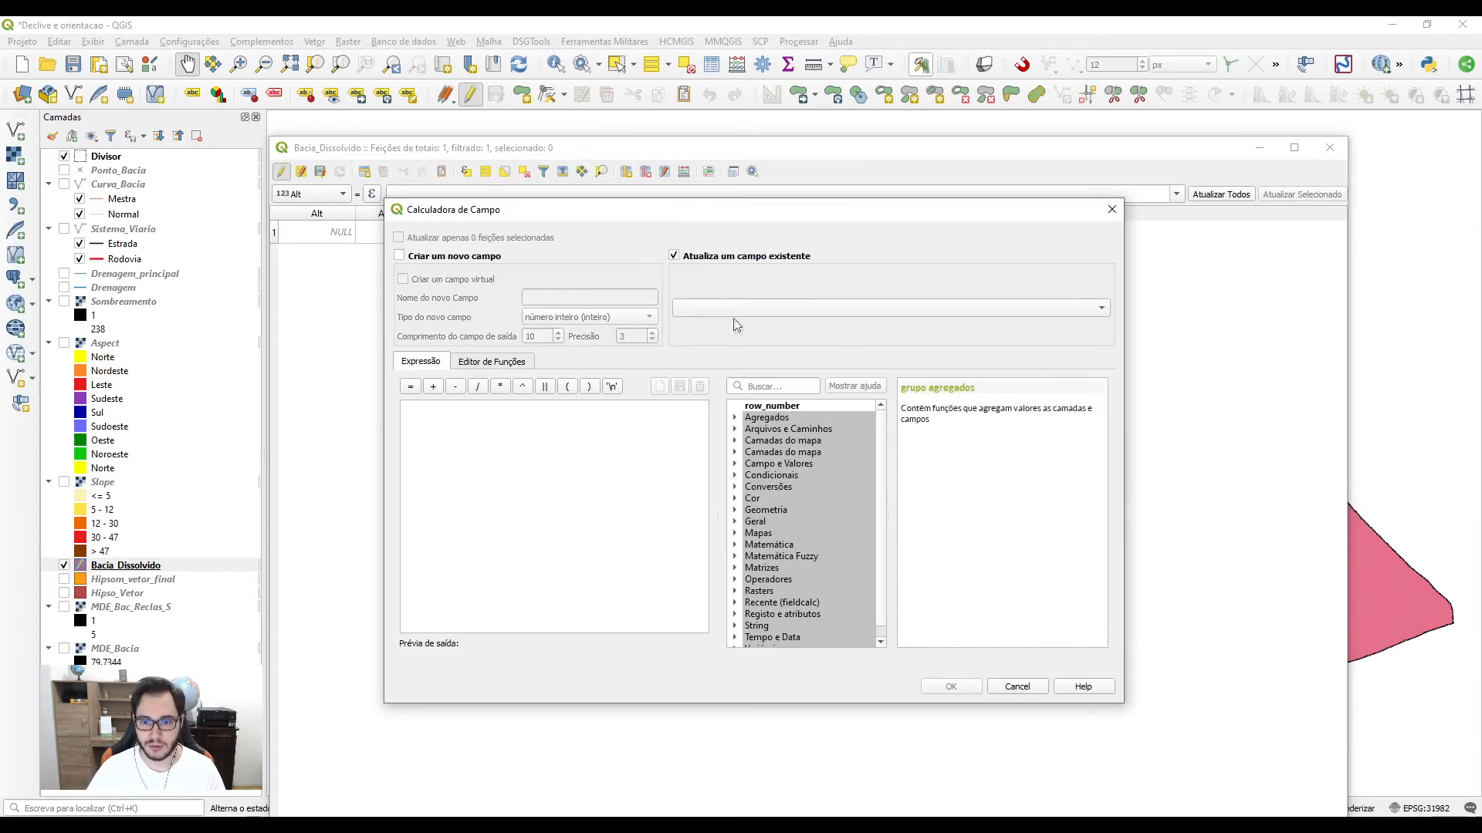
click(734, 315)
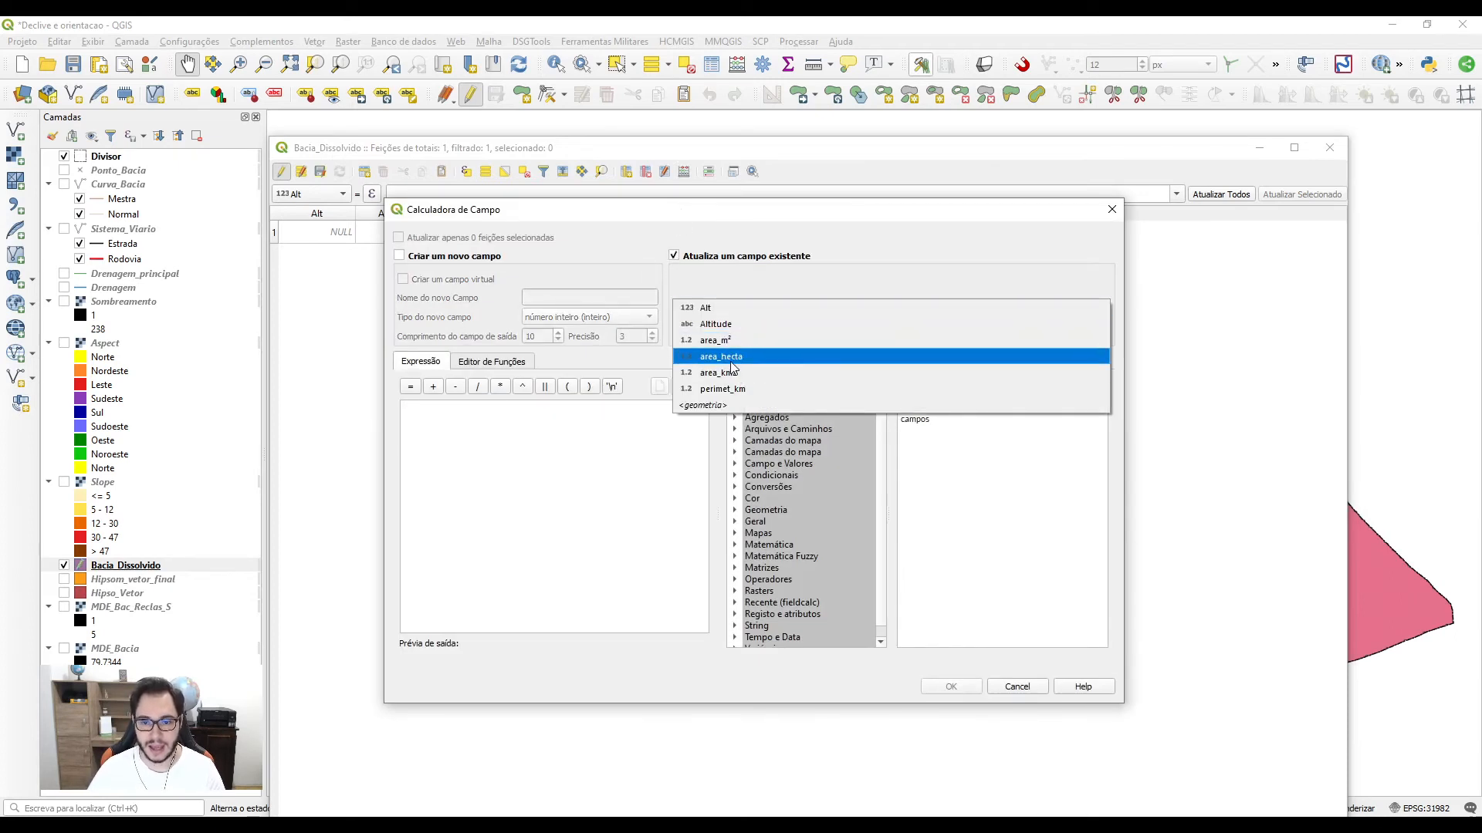
click(731, 359)
click(466, 410)
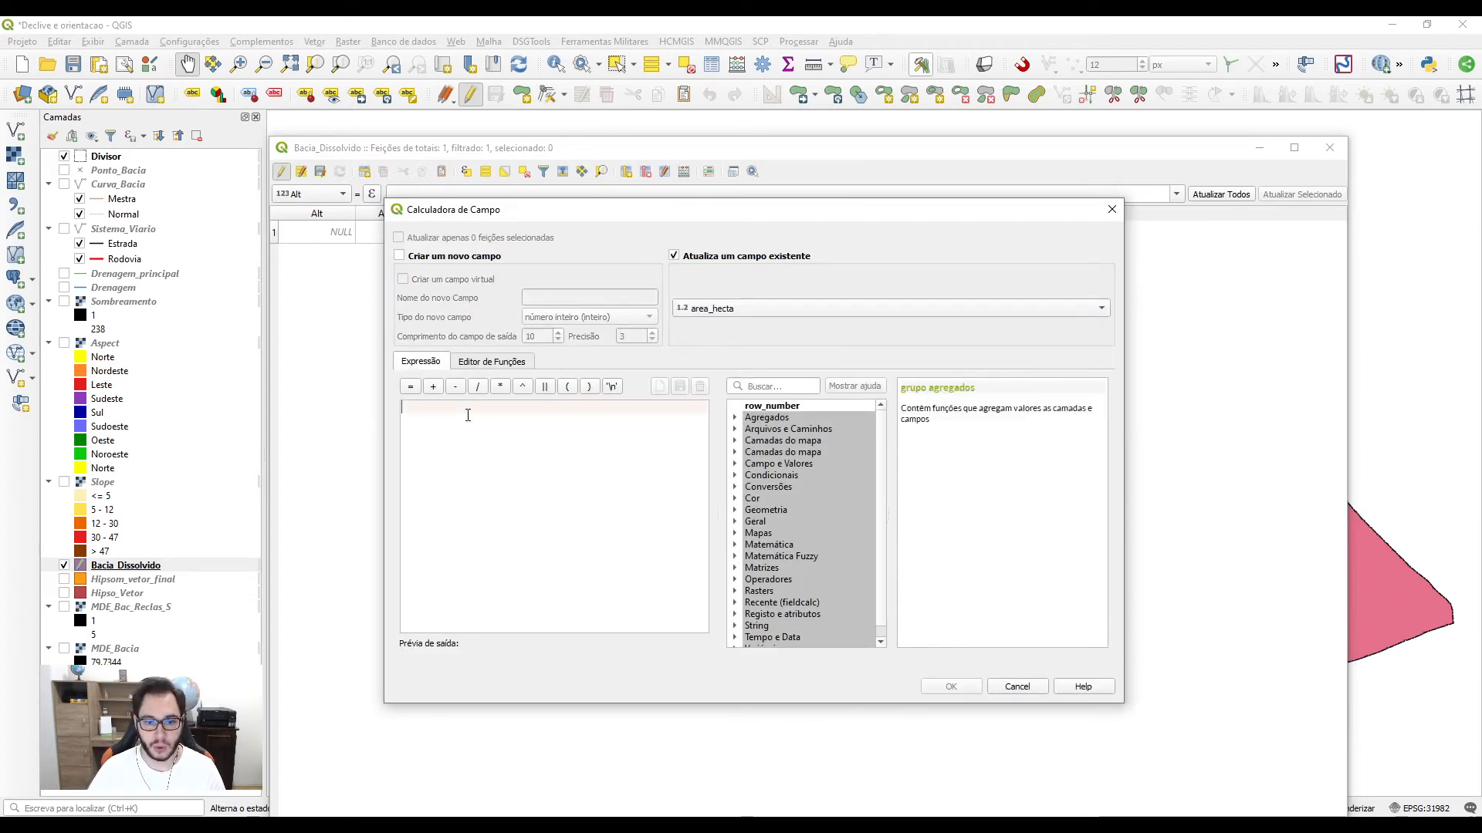
double_click(764, 510)
scroll(764, 515, down, 2)
double_click(771, 463)
text(/10000)
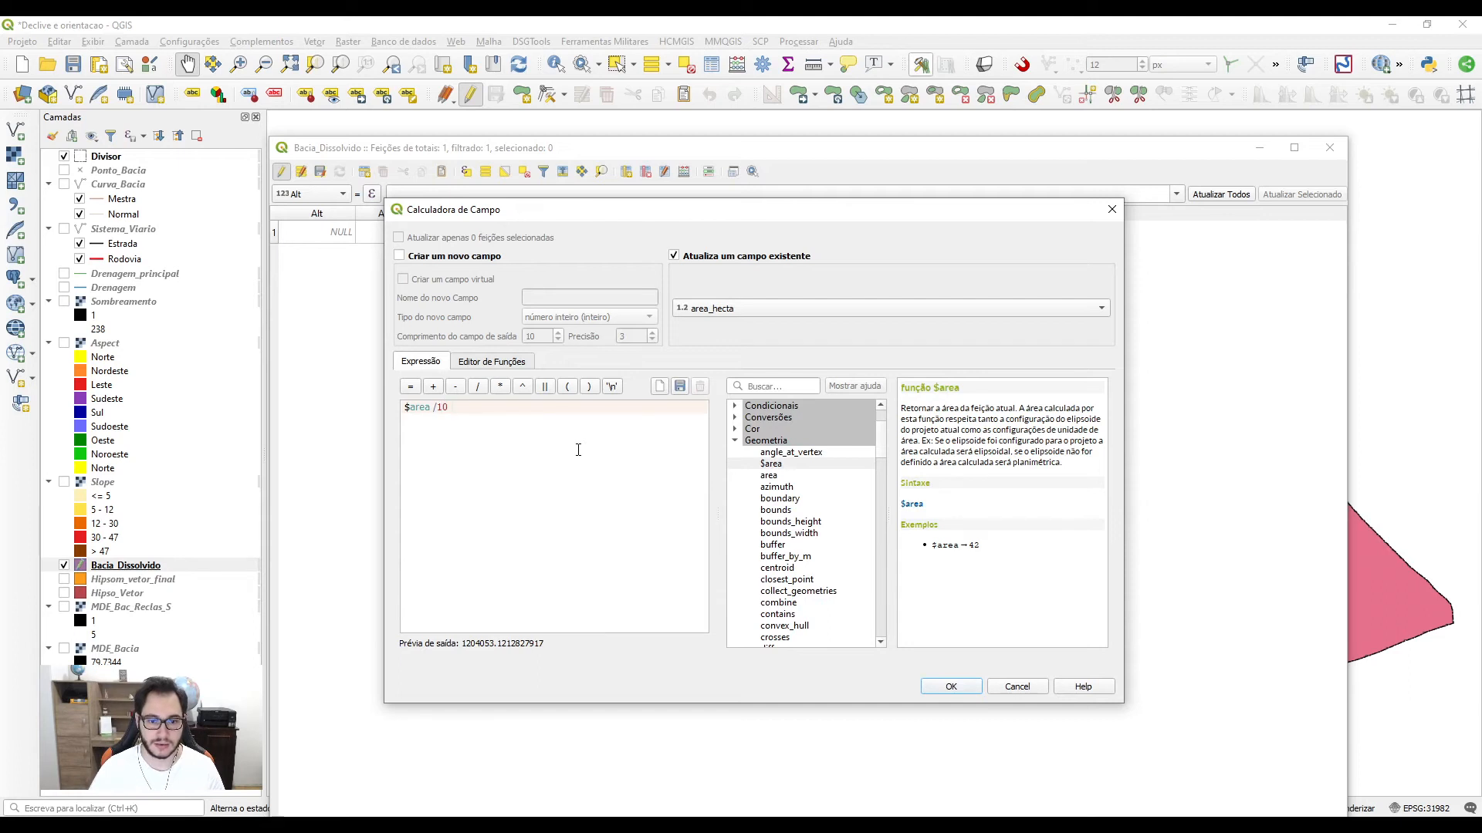
click(950, 687)
Step: Check the recalculated area_hecta value, save the layer edits and close the Bacia_Dissolvido attribute table
double_click(549, 236)
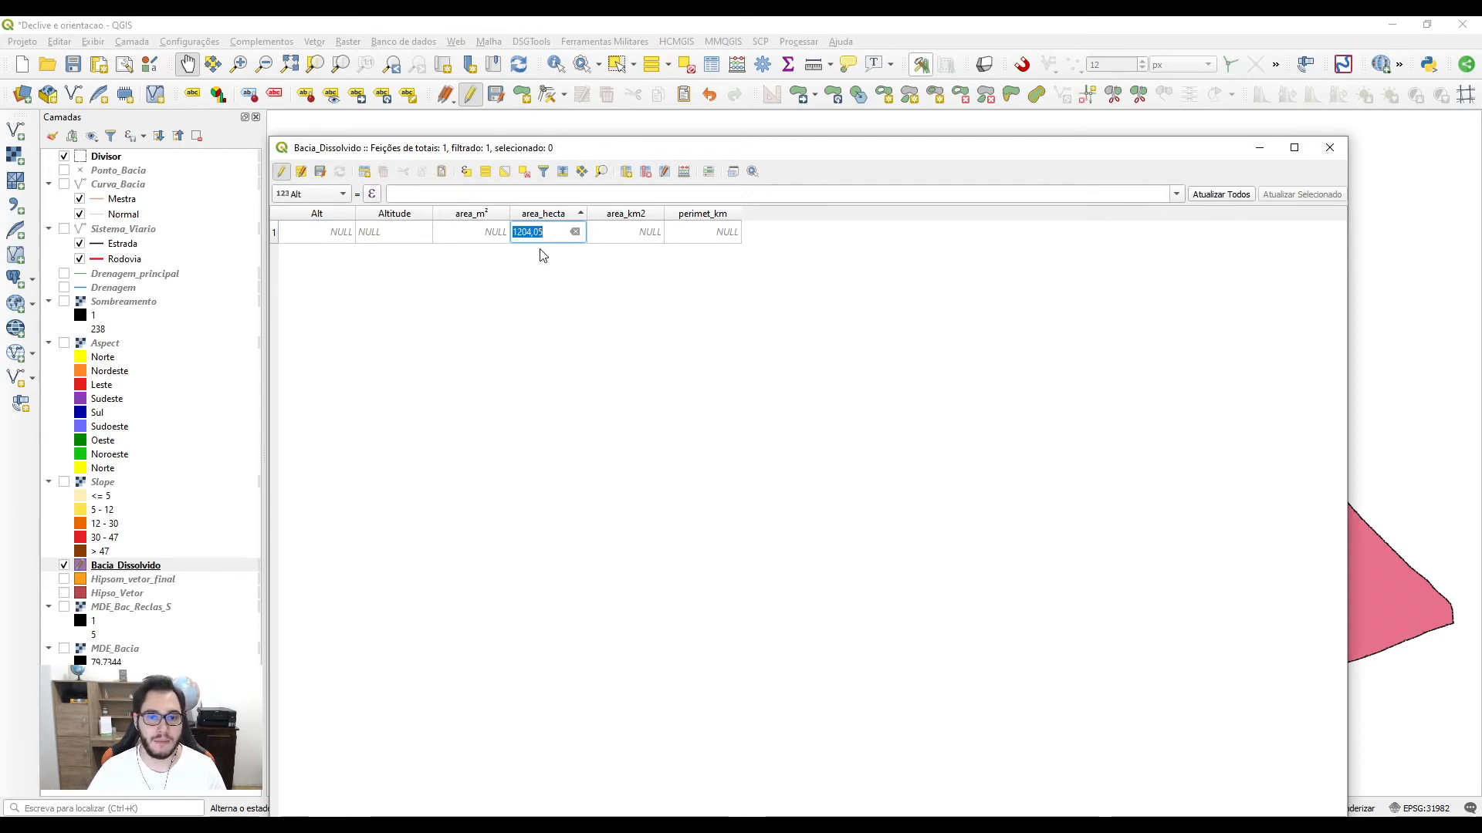
click(572, 293)
click(322, 172)
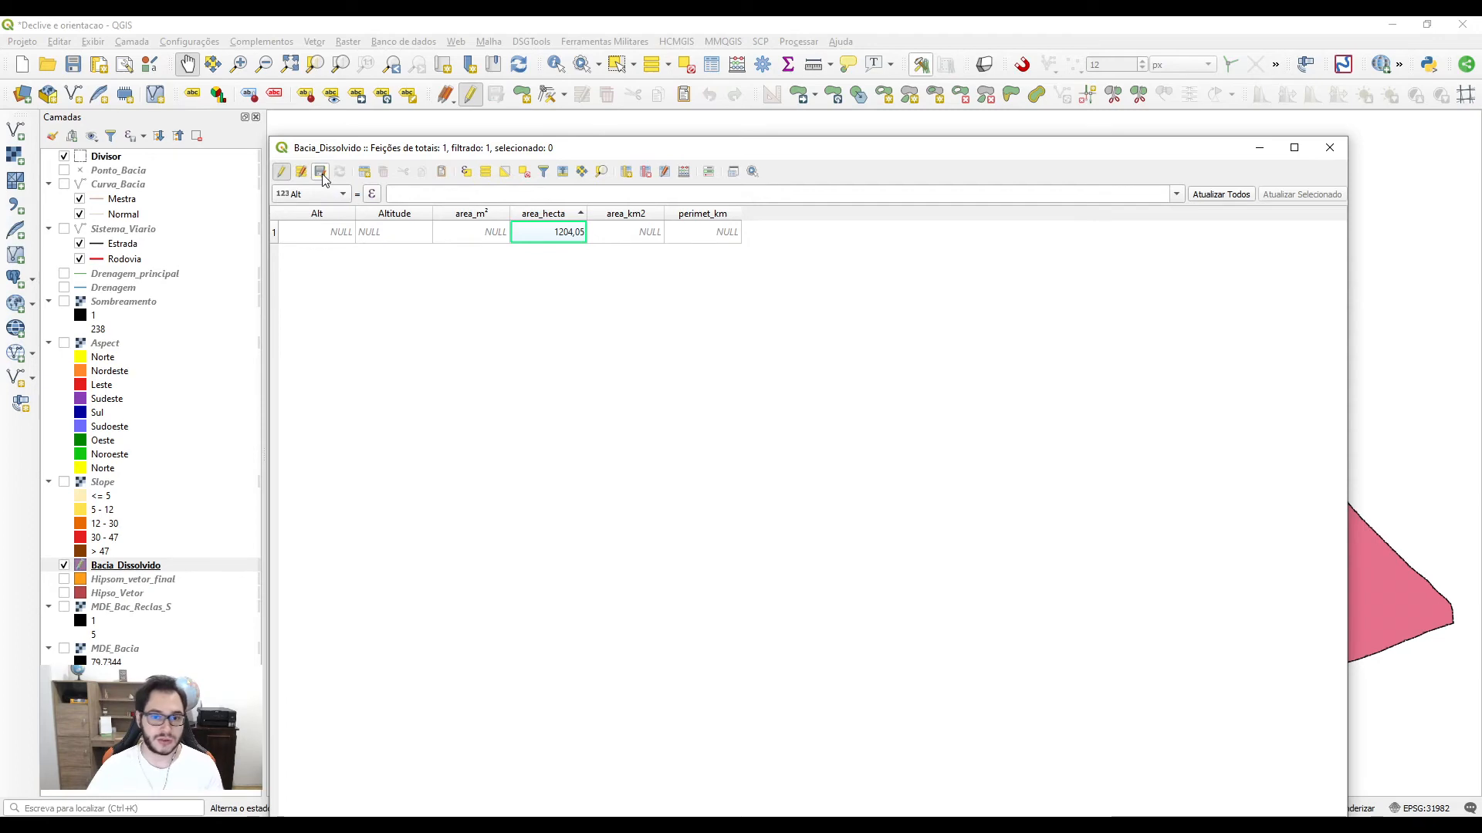
click(1334, 156)
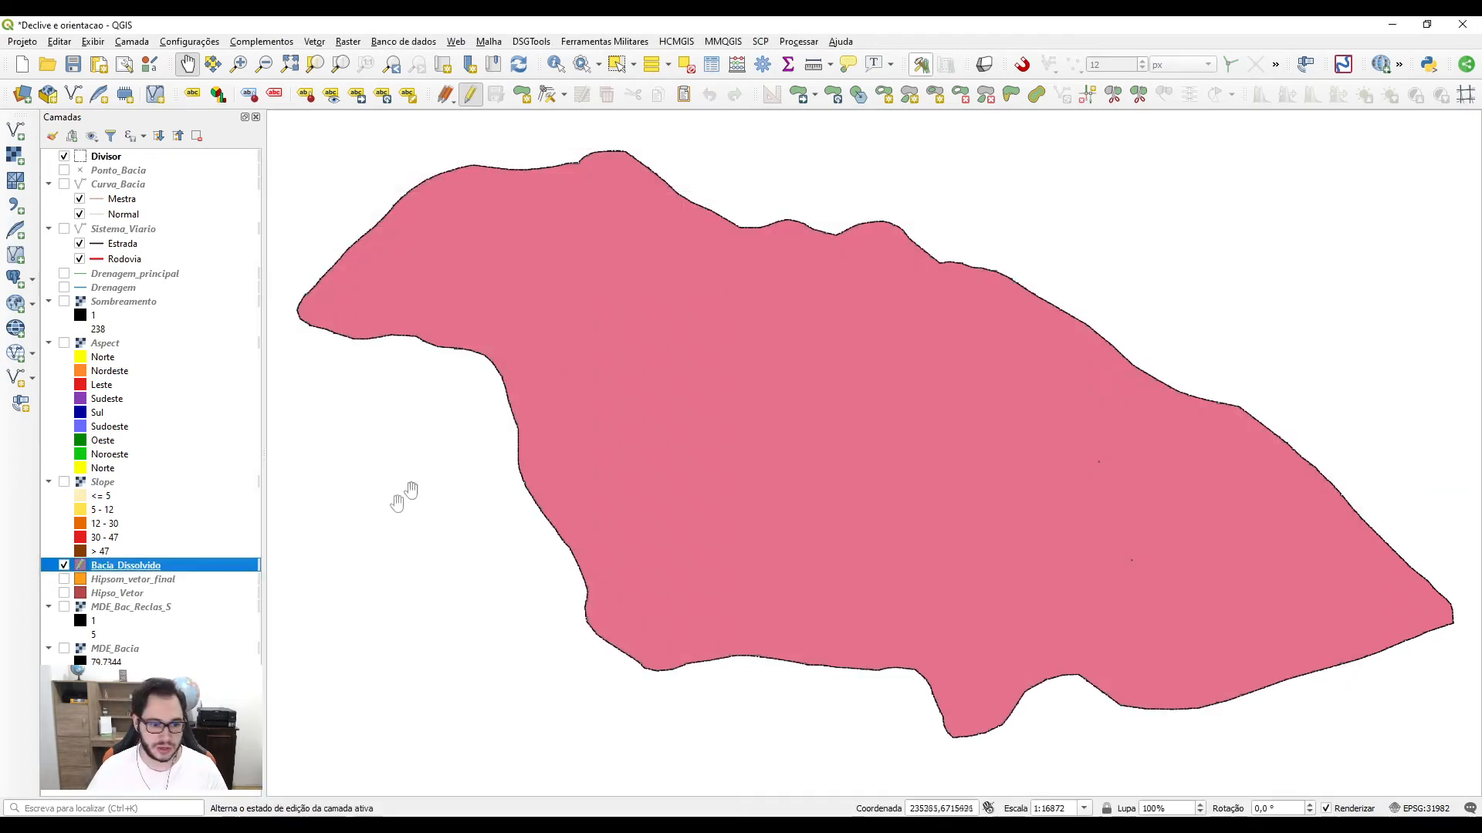
Step: Show Hipsom_vetor_final instead of Bacia_Dissolvido and open its attribute table in edit mode
click(64, 579)
click(64, 565)
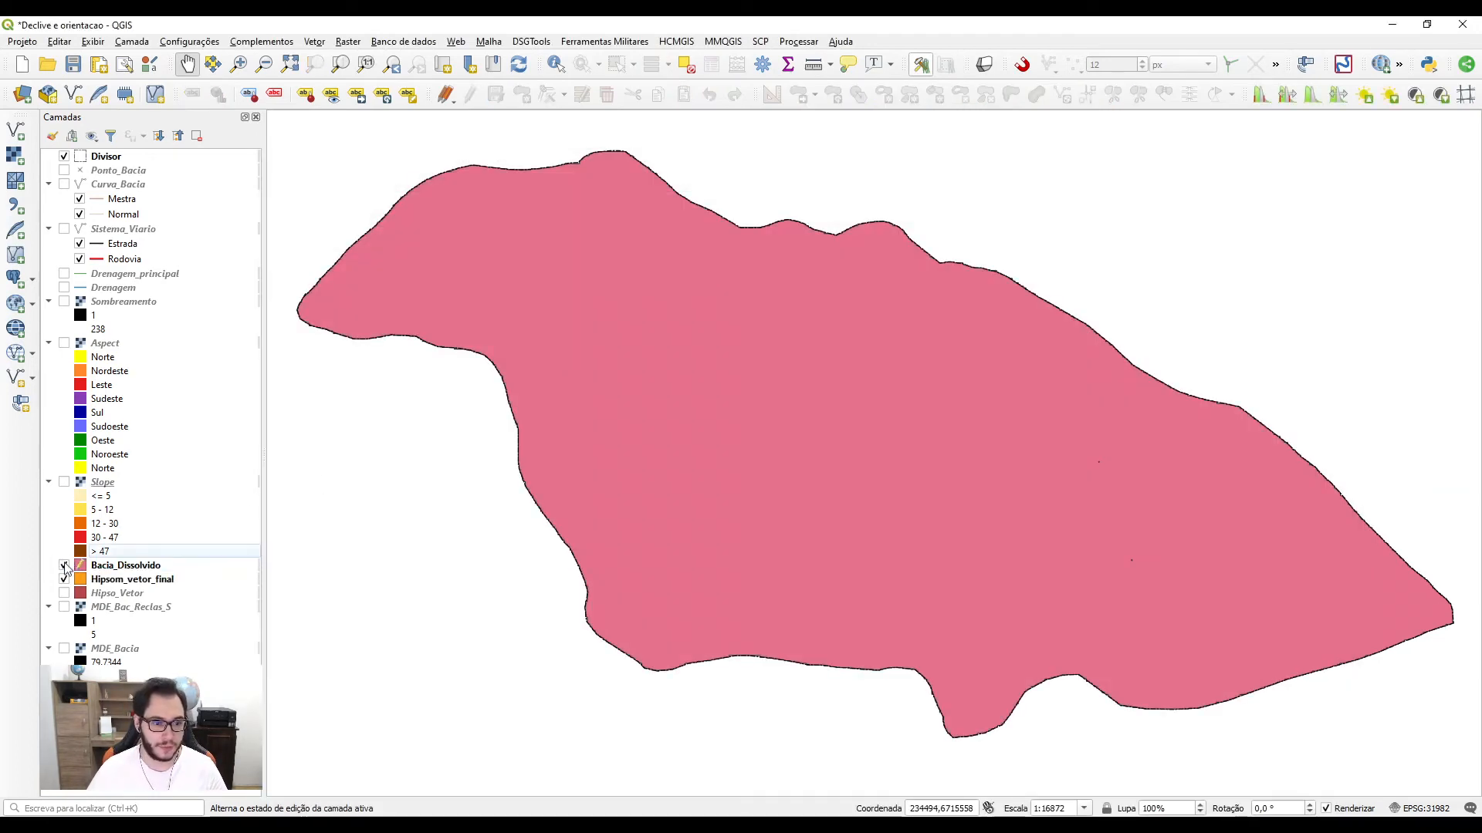
click(153, 580)
right_click(153, 580)
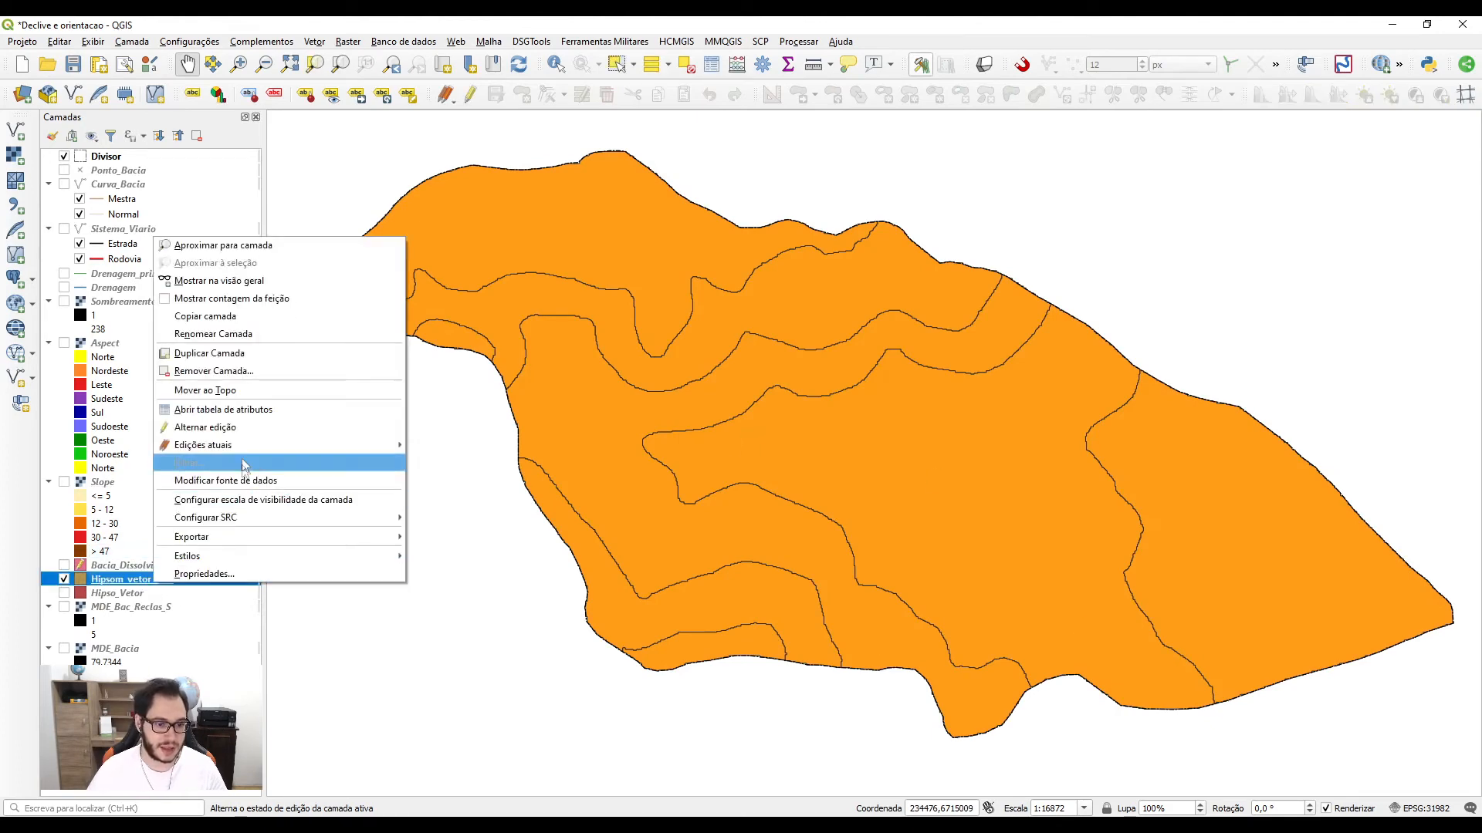
click(239, 409)
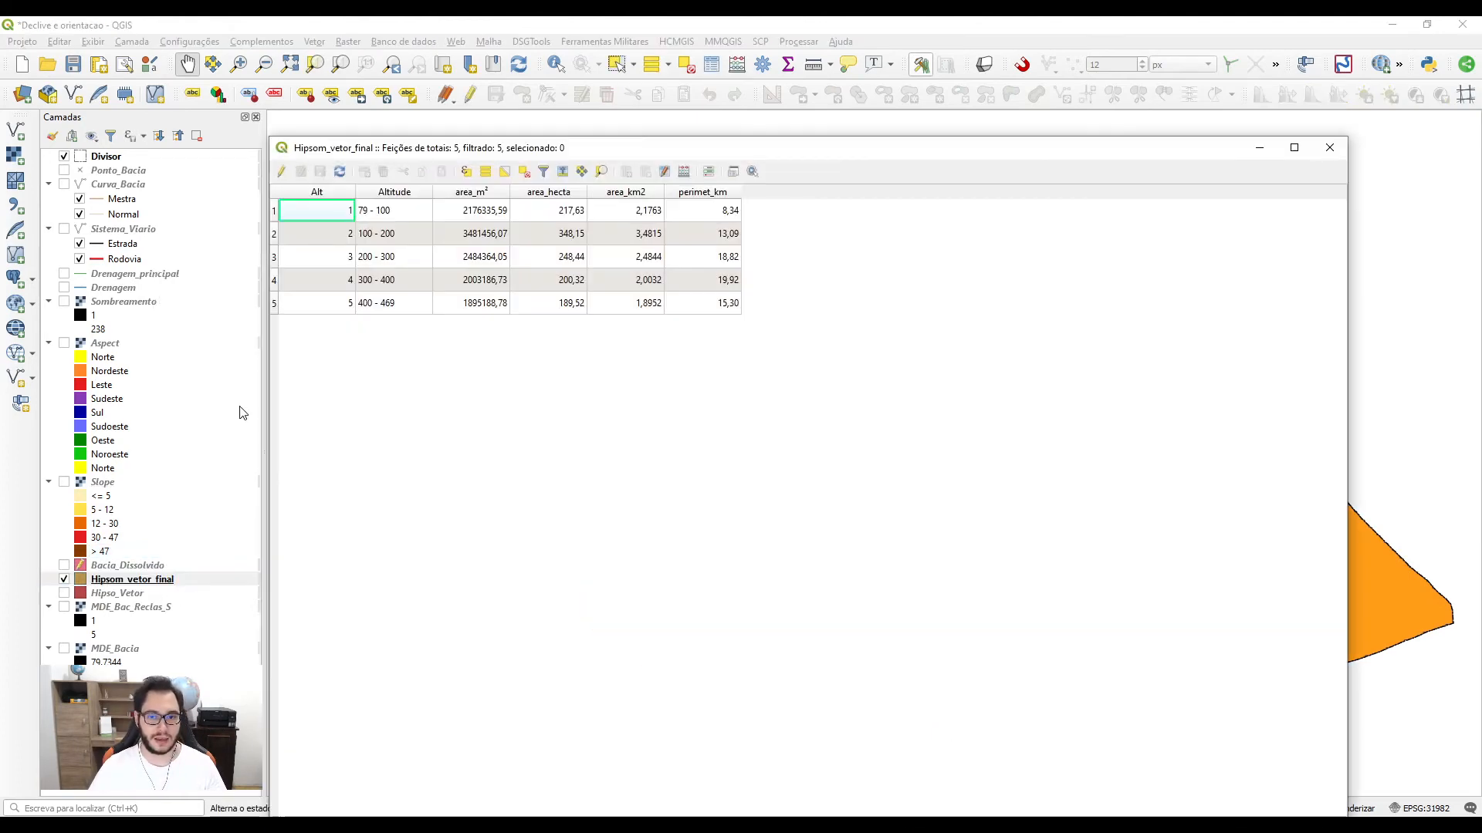
click(278, 174)
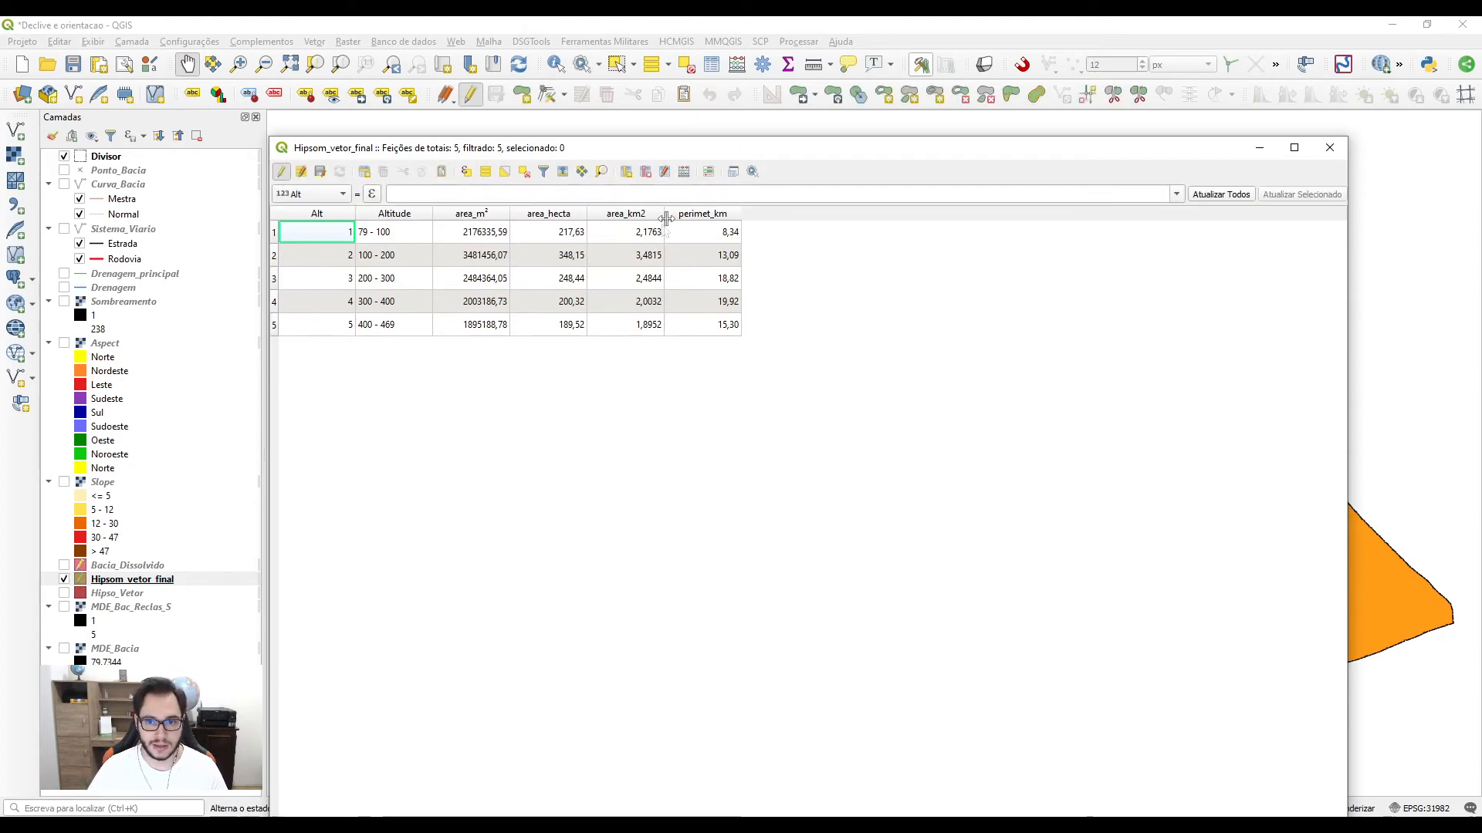
Step: Define a new field named area% in the field calculator as a decimal number with precision 2
click(684, 173)
click(573, 299)
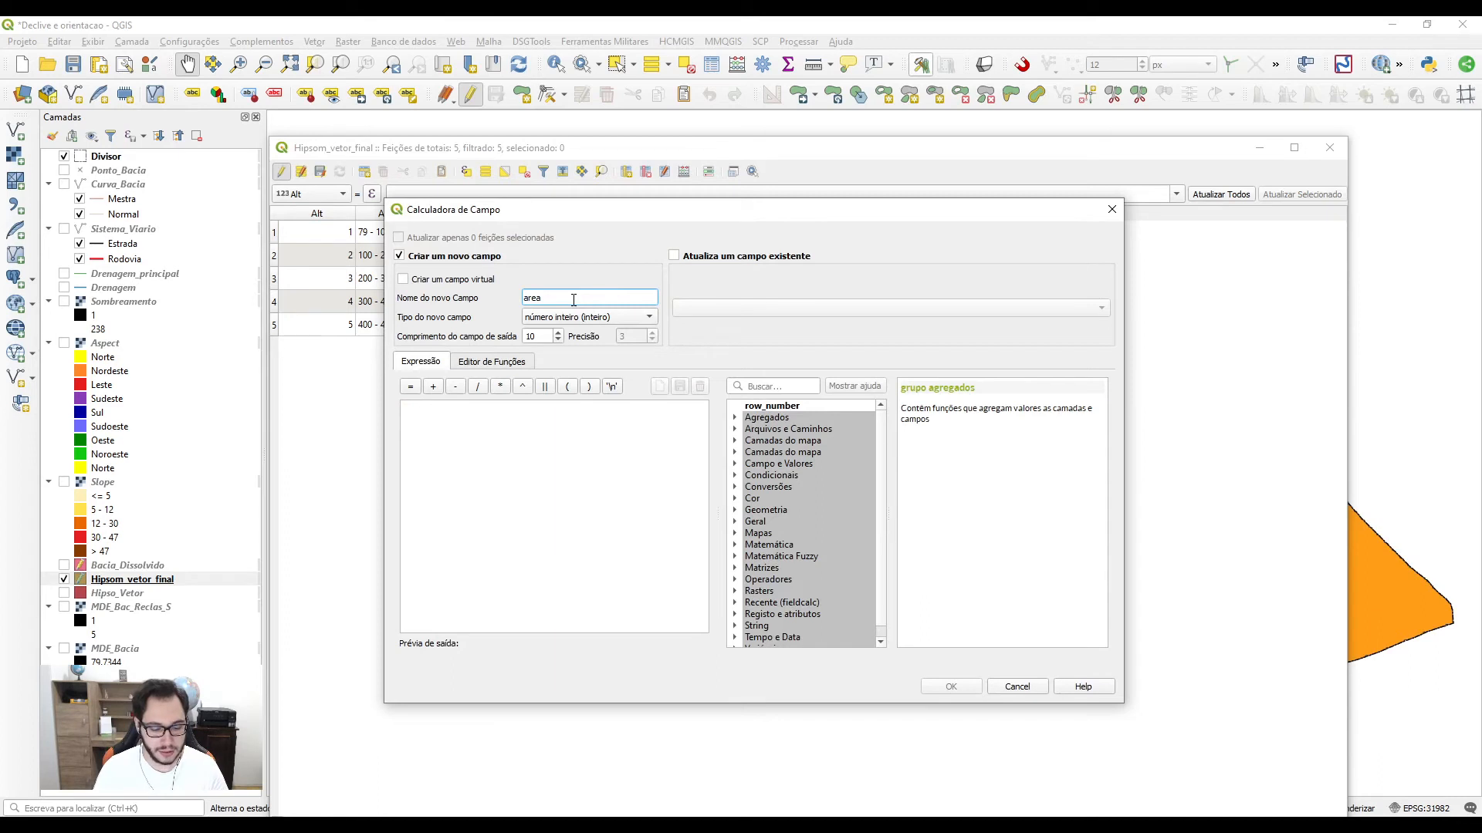
click(588, 317)
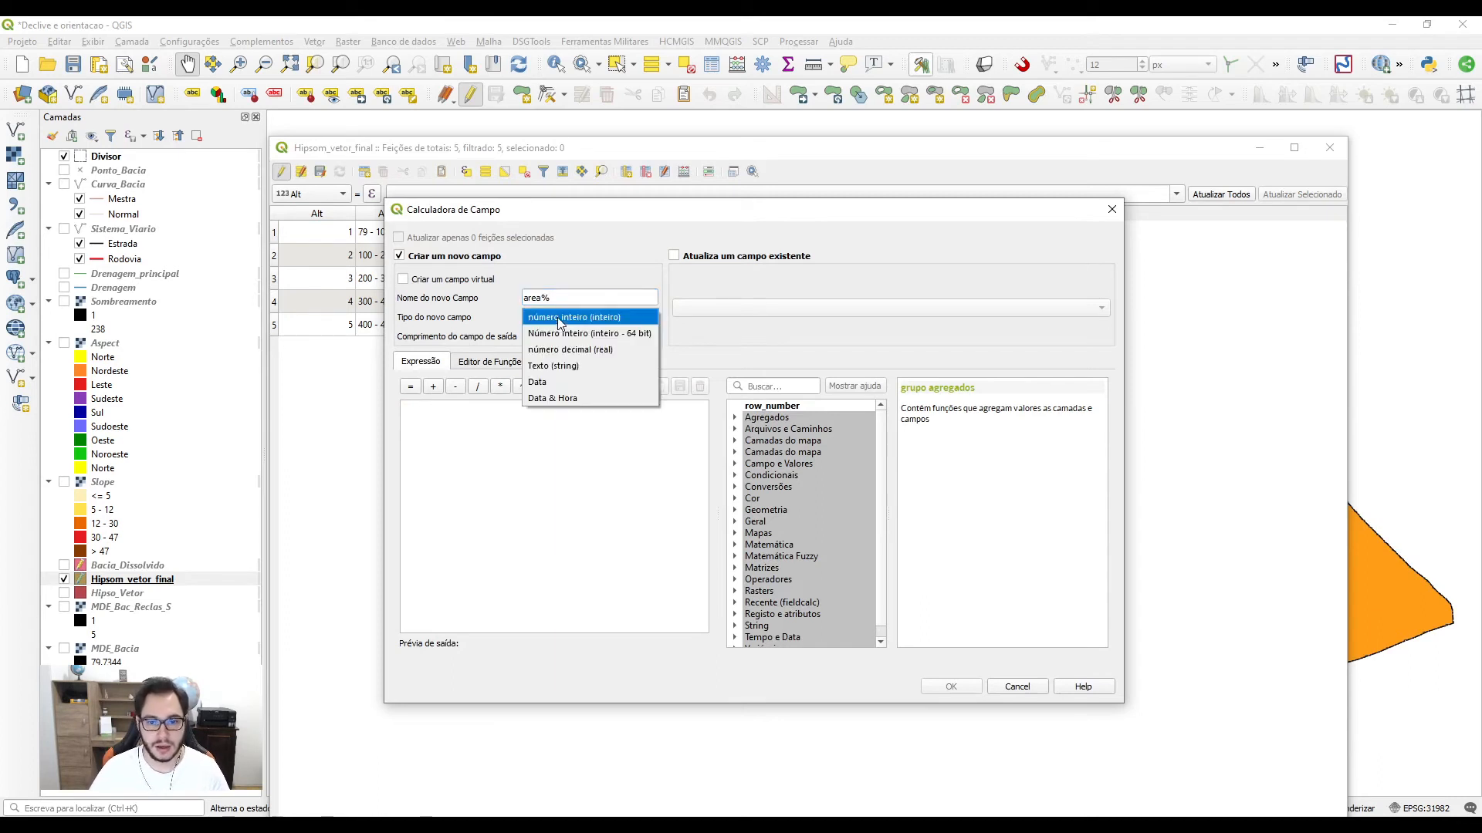
click(574, 349)
text(2)
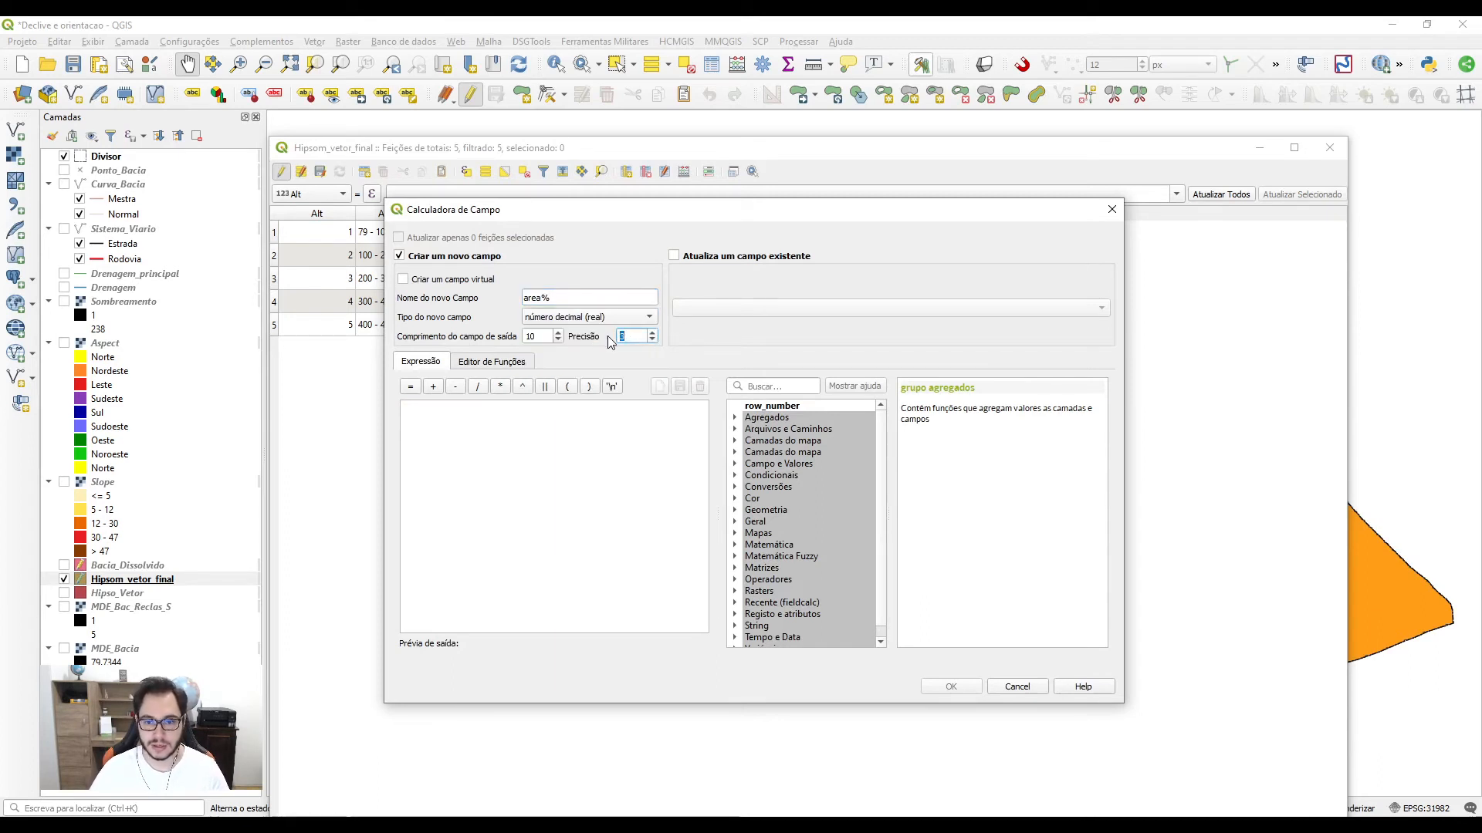
Step: Enter the expression ( "area_hecta" /1204.05)*100 for the area% field, using a point as the decimal separator
double_click(799, 463)
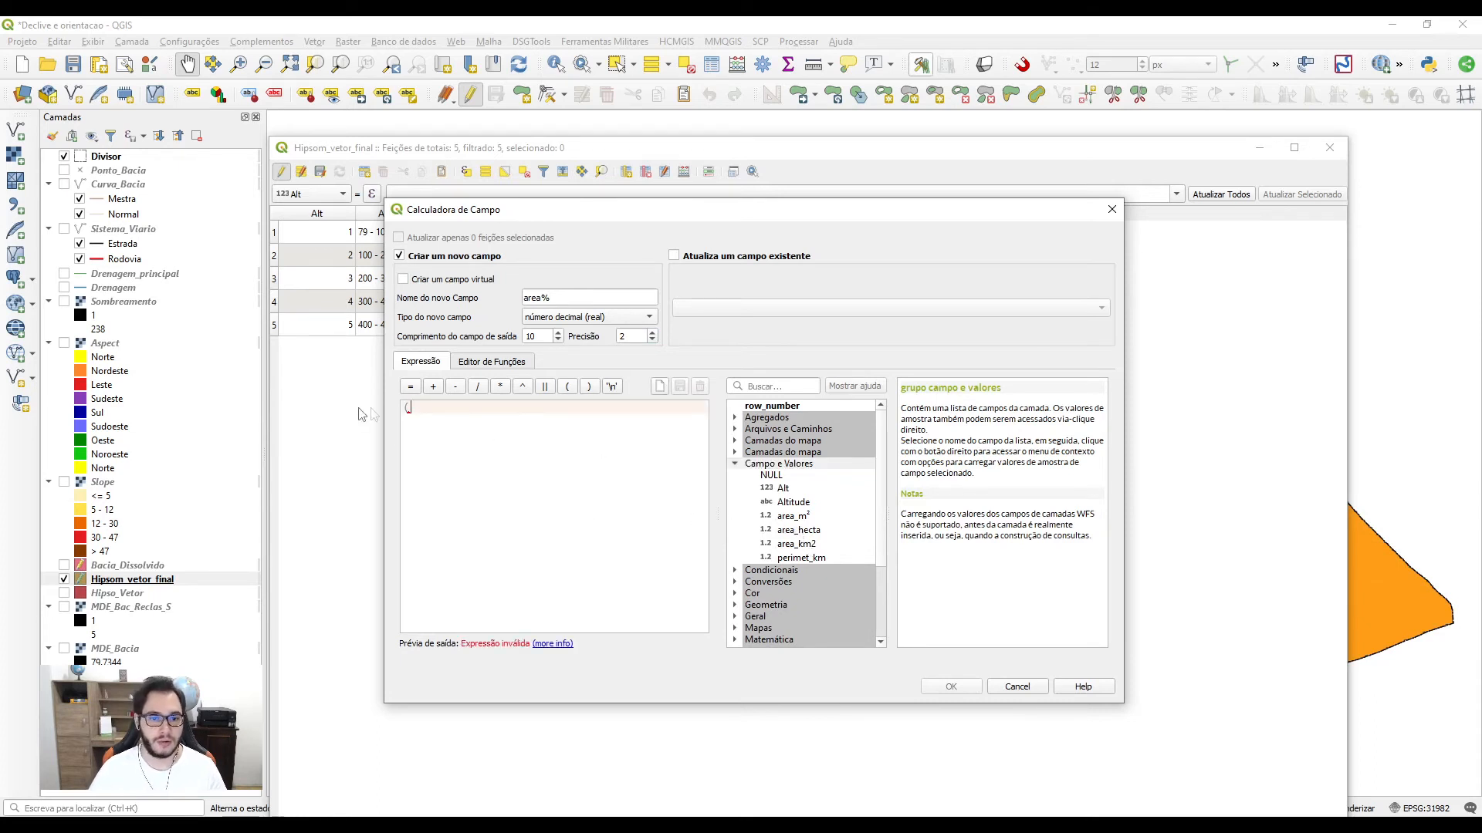
double_click(810, 533)
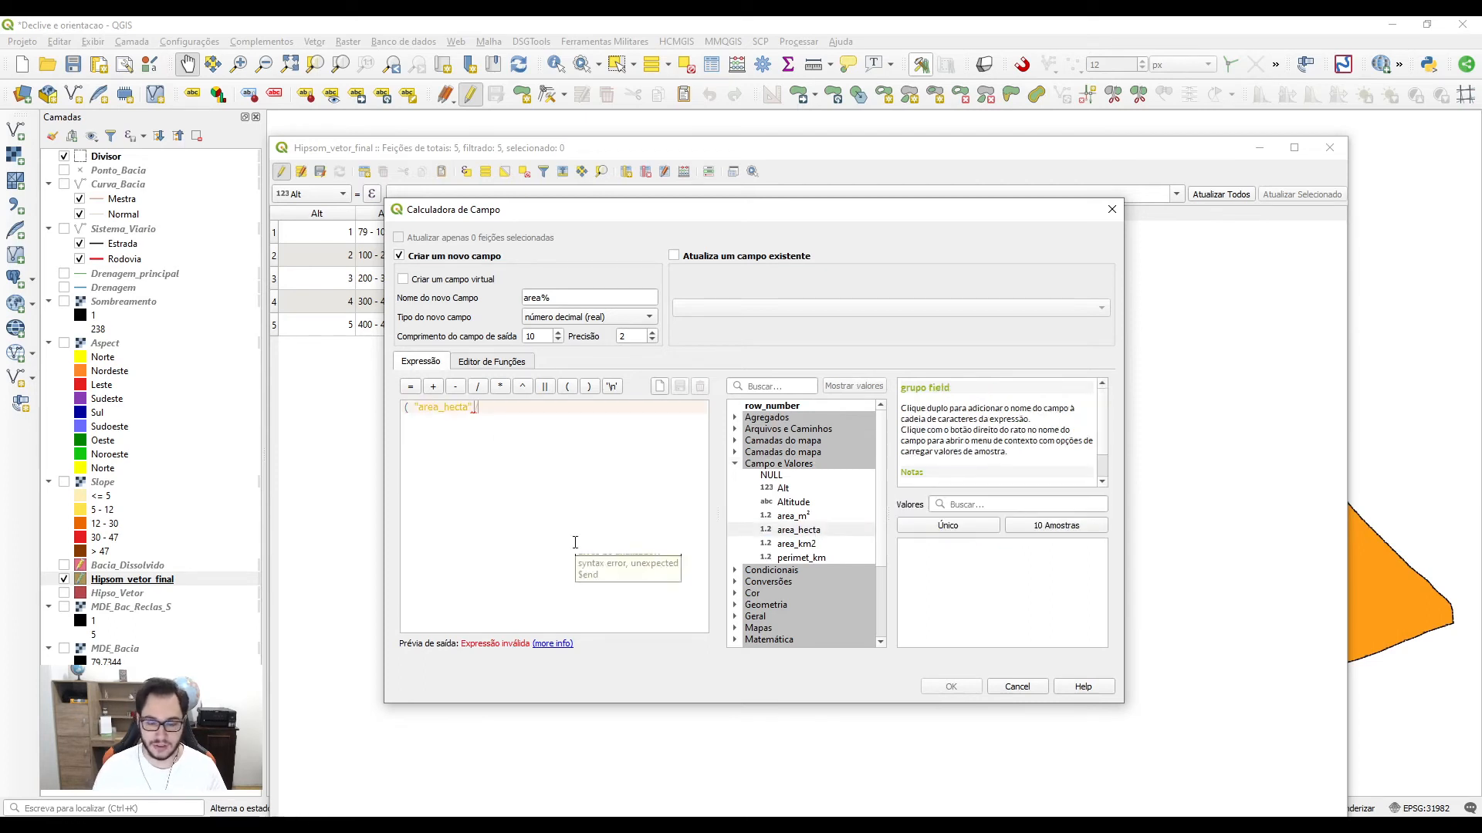
text(/1204,05)
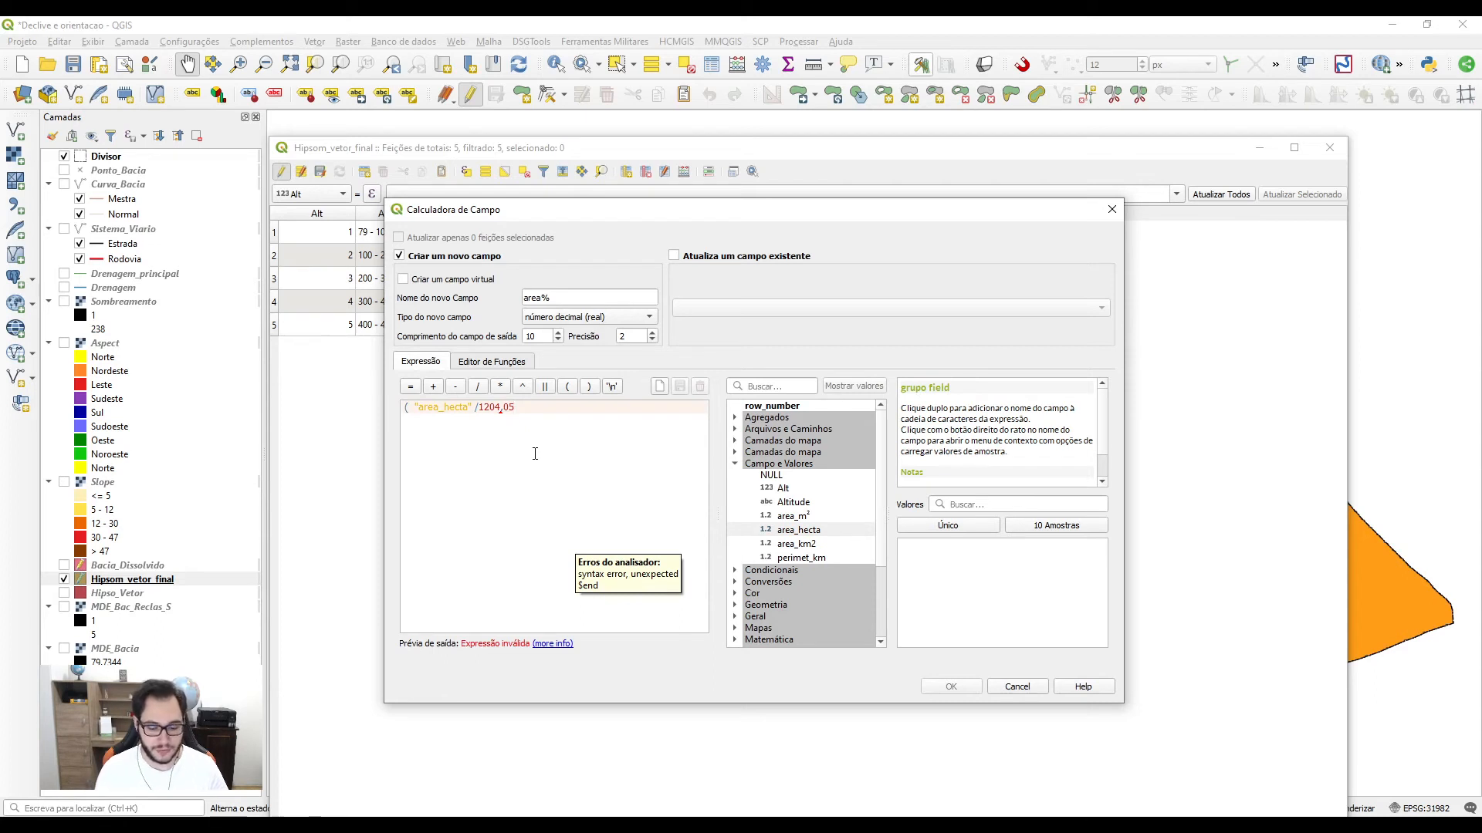
text()*)
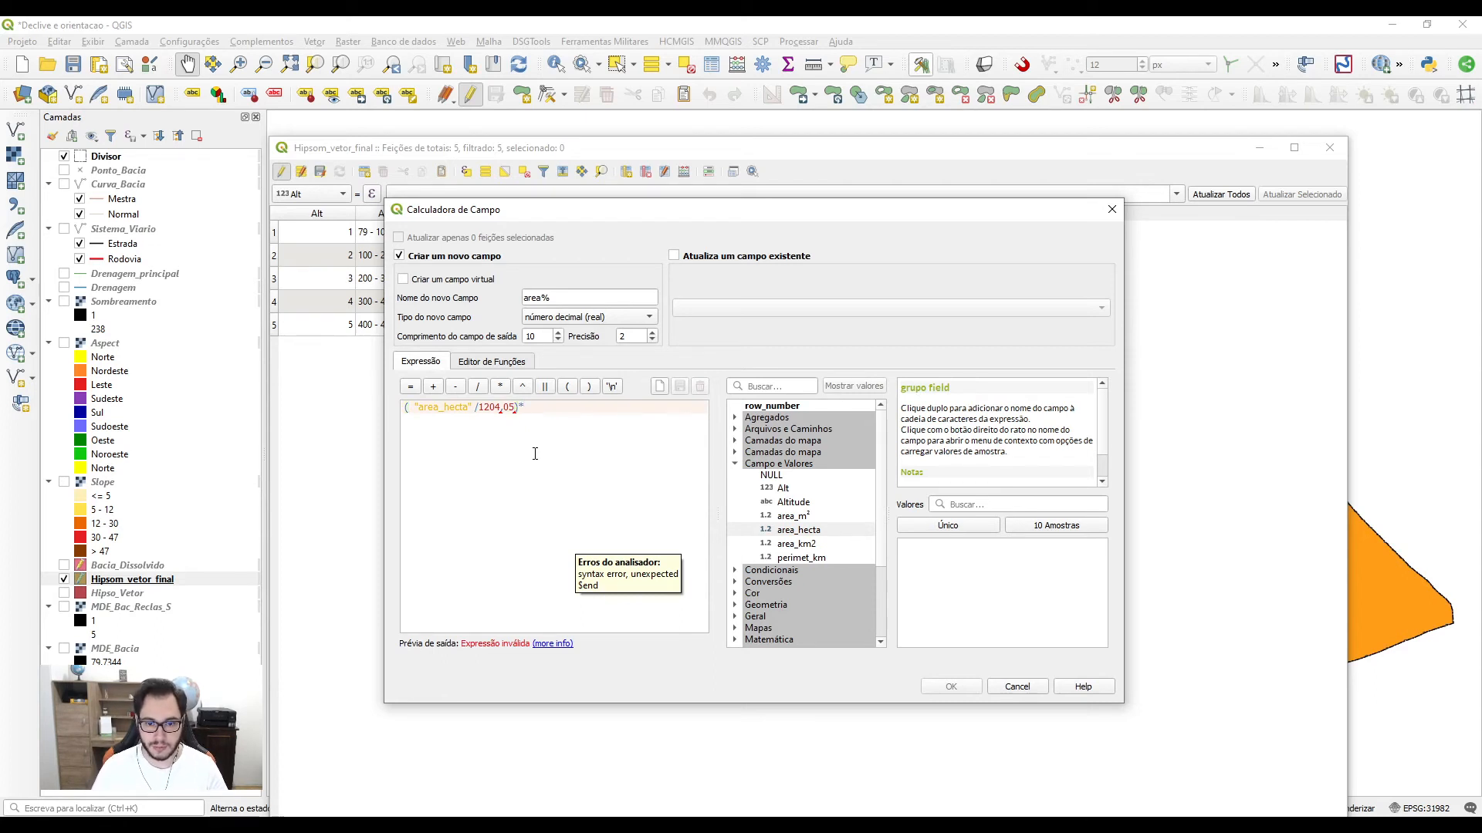
text(100)
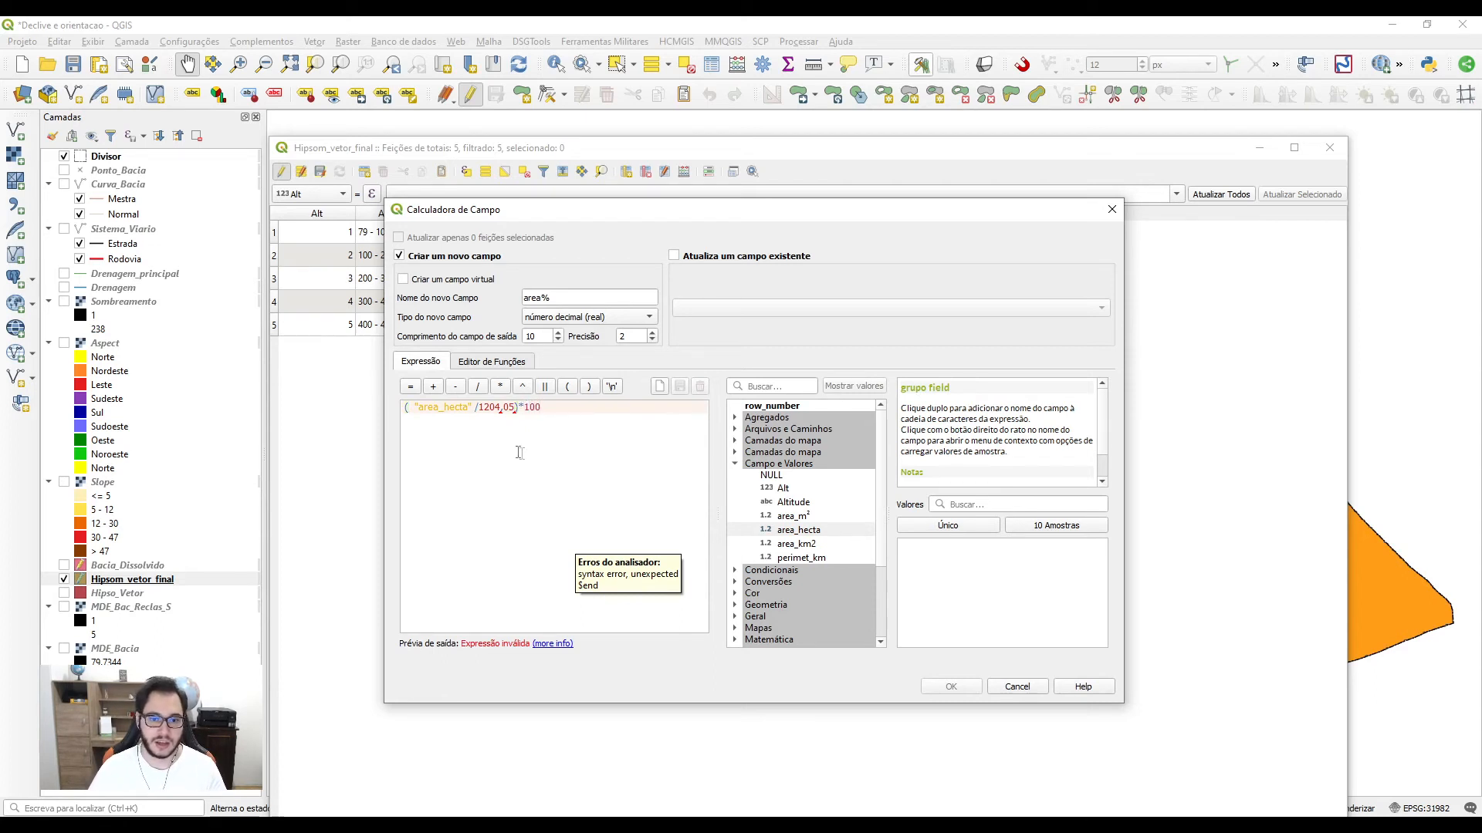
click(500, 407)
key(Delete)
text(.)
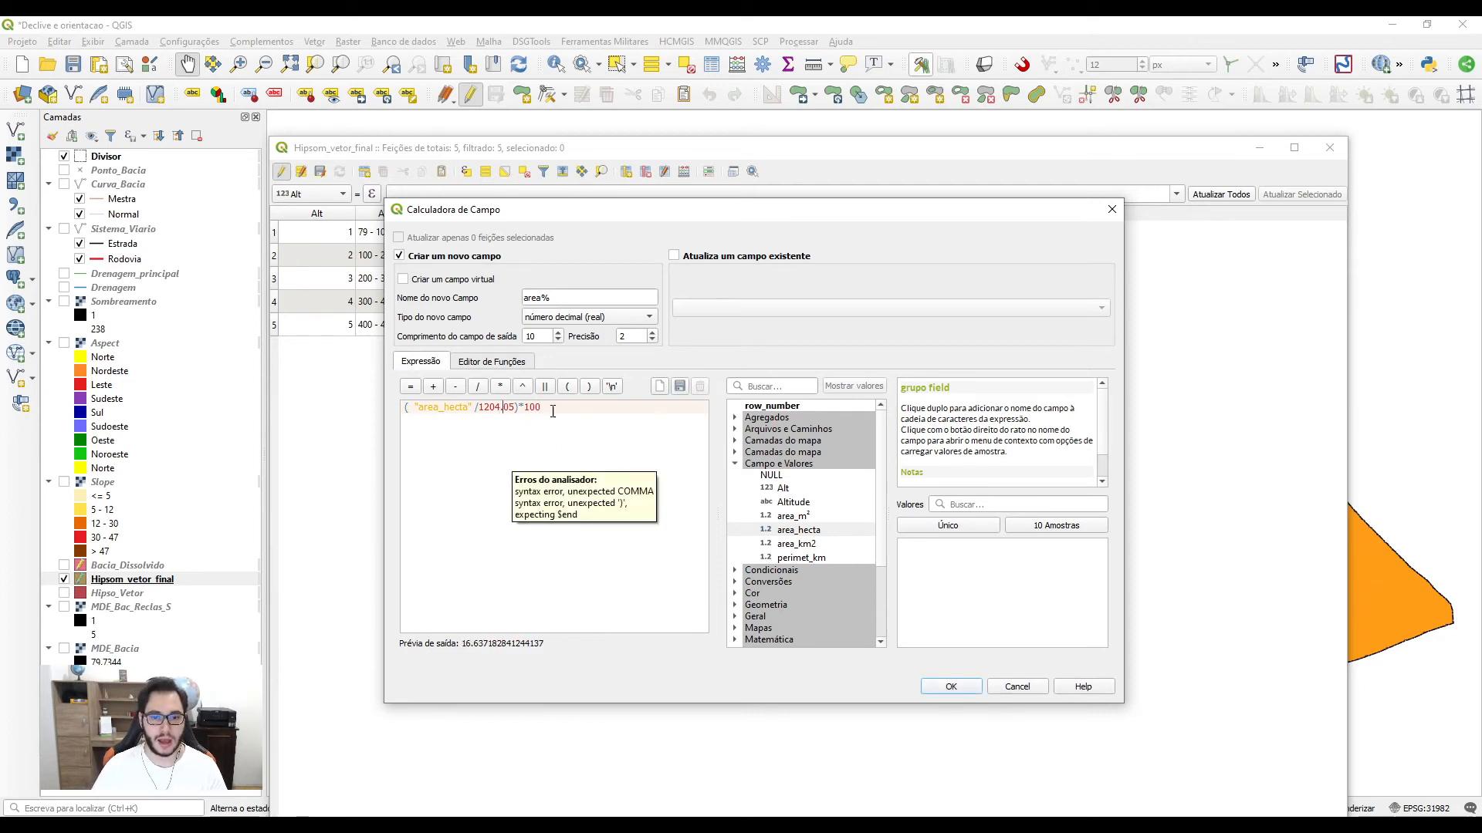
Step: Review the percentage expression and field name against the attribute table, and create the area% field
click(553, 411)
drag(561, 410, 437, 410)
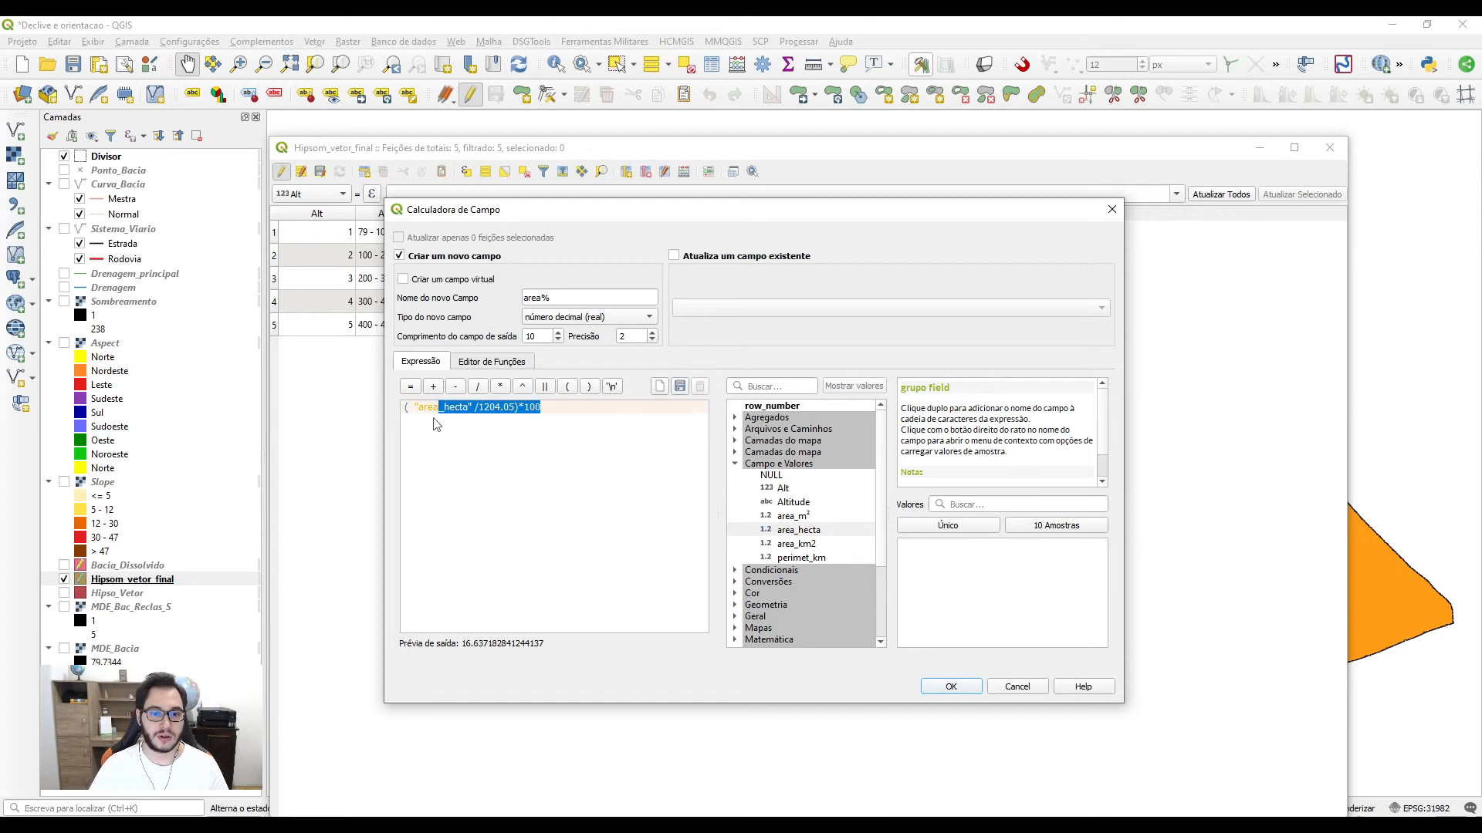
click(432, 438)
drag(524, 217, 537, 324)
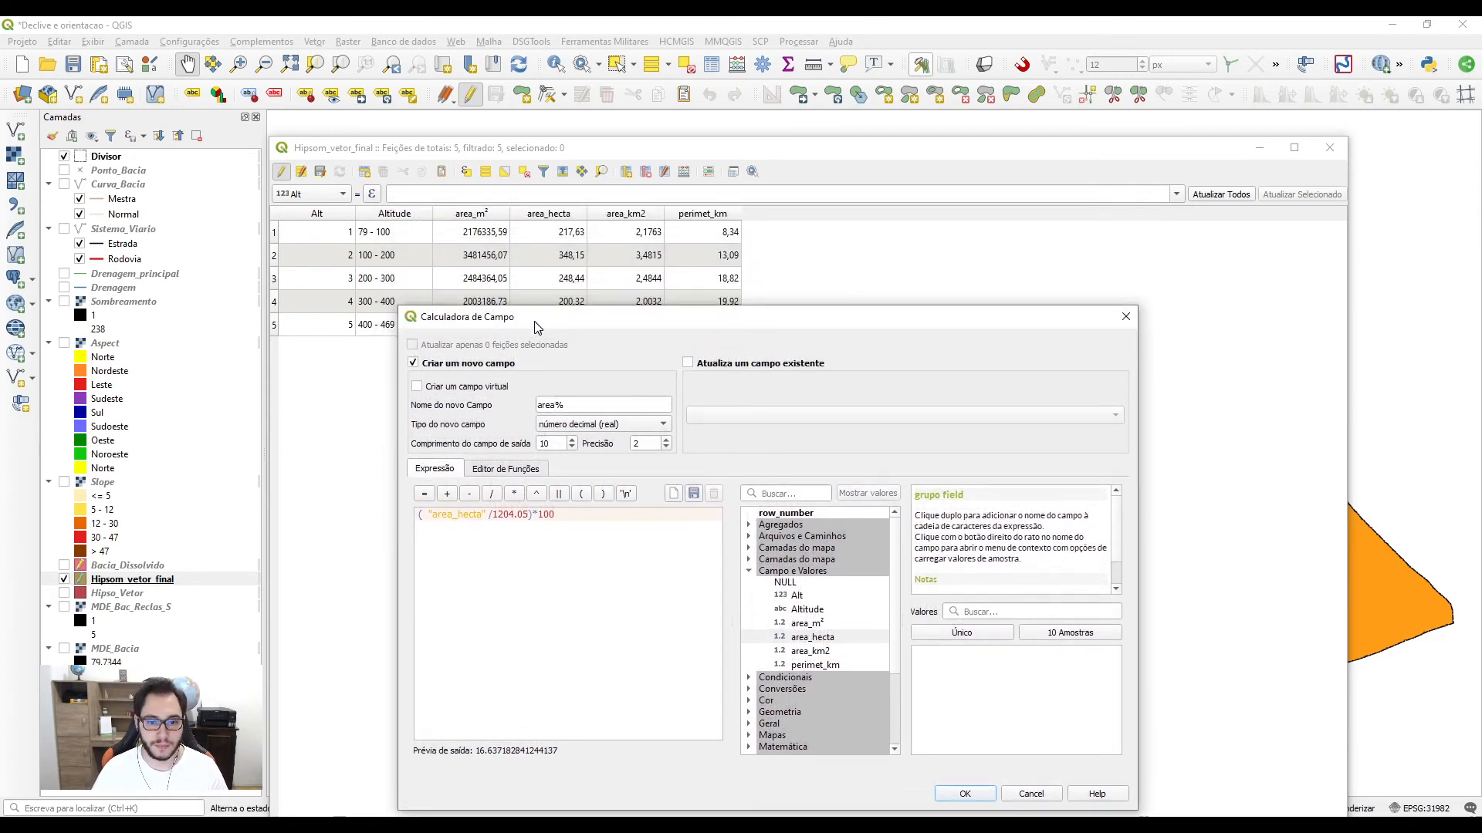
drag(427, 514, 482, 515)
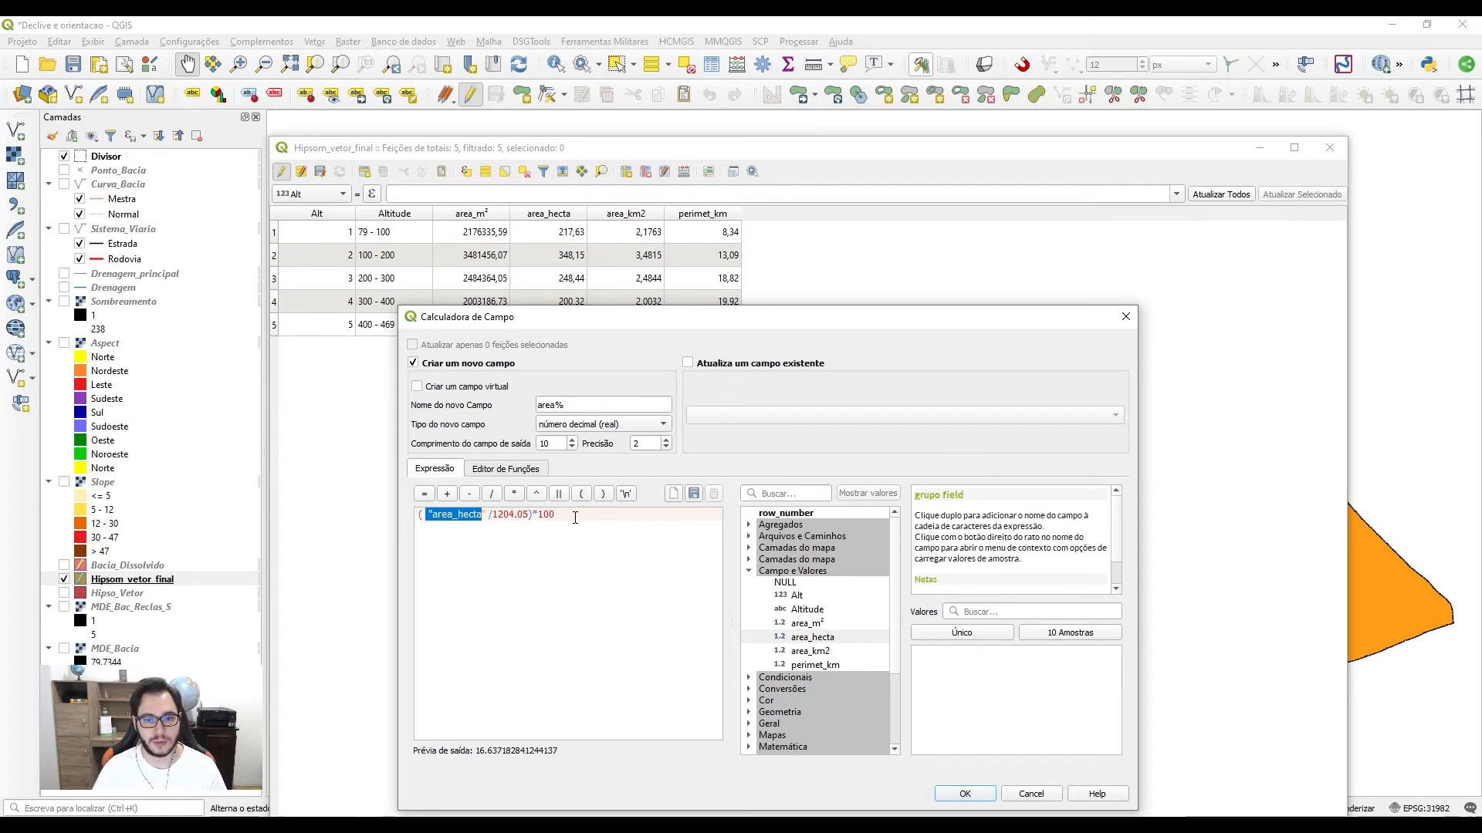
drag(575, 405, 522, 408)
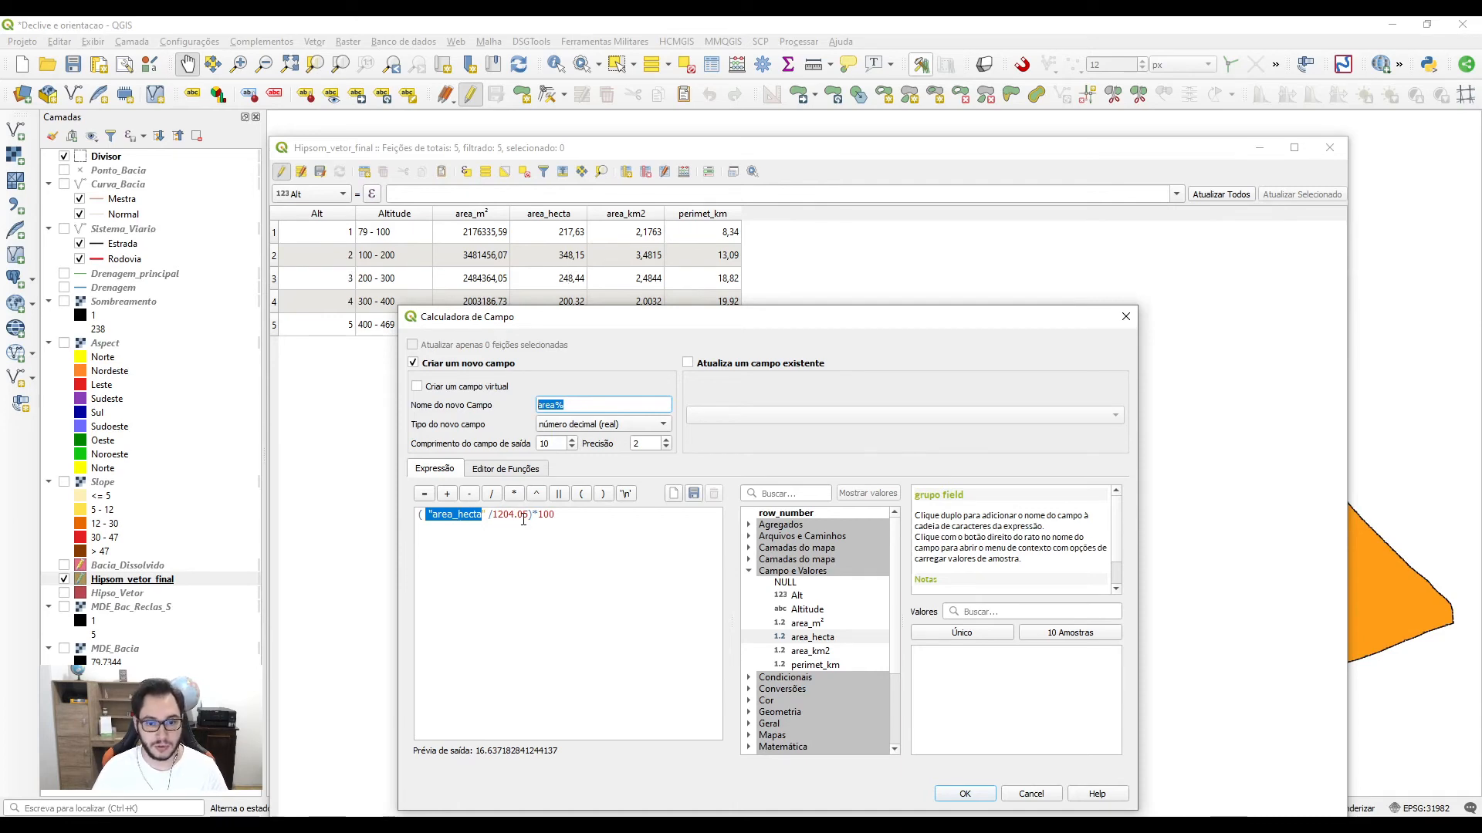
drag(663, 325, 667, 234)
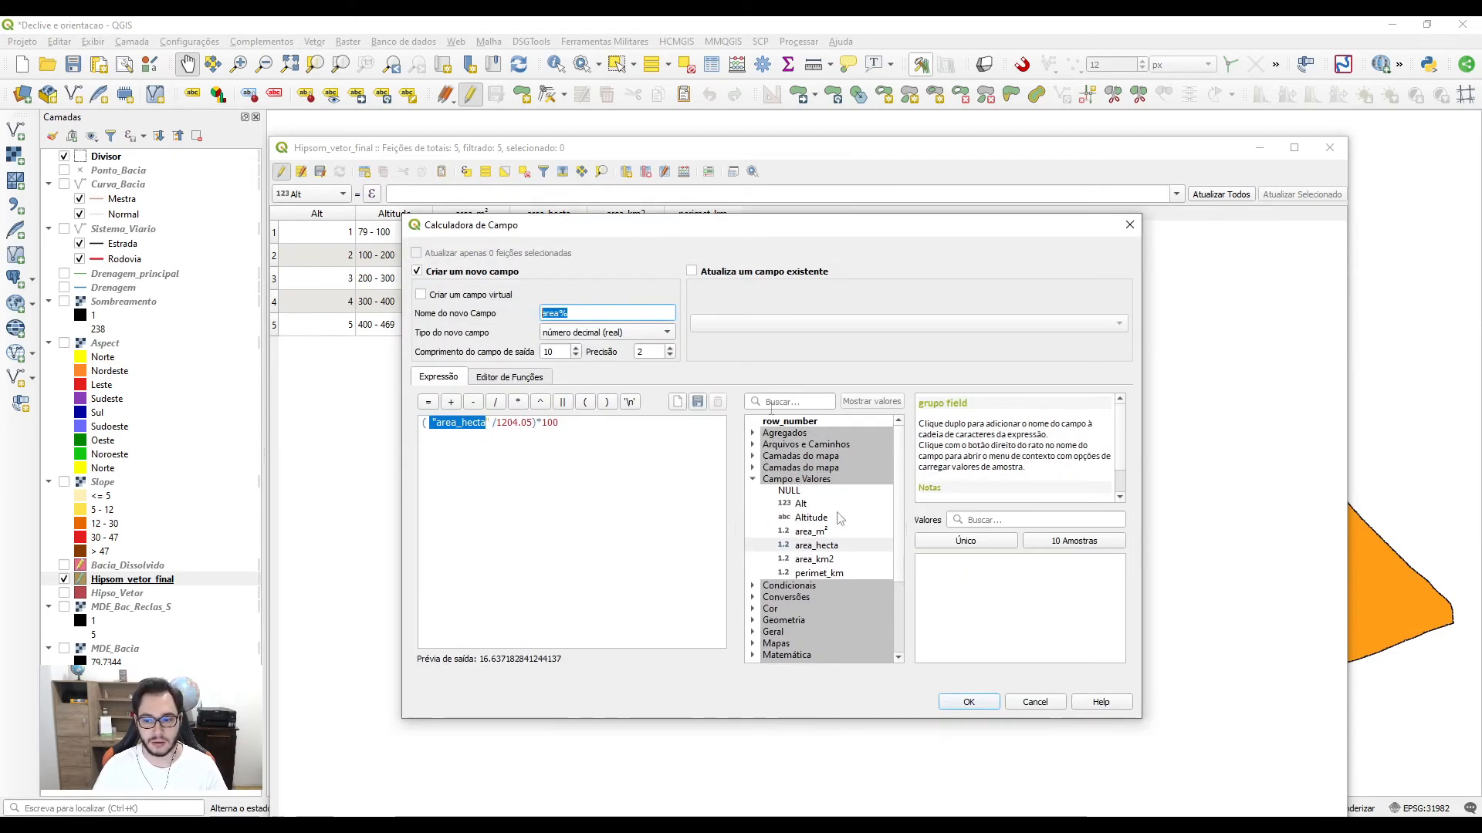
click(968, 703)
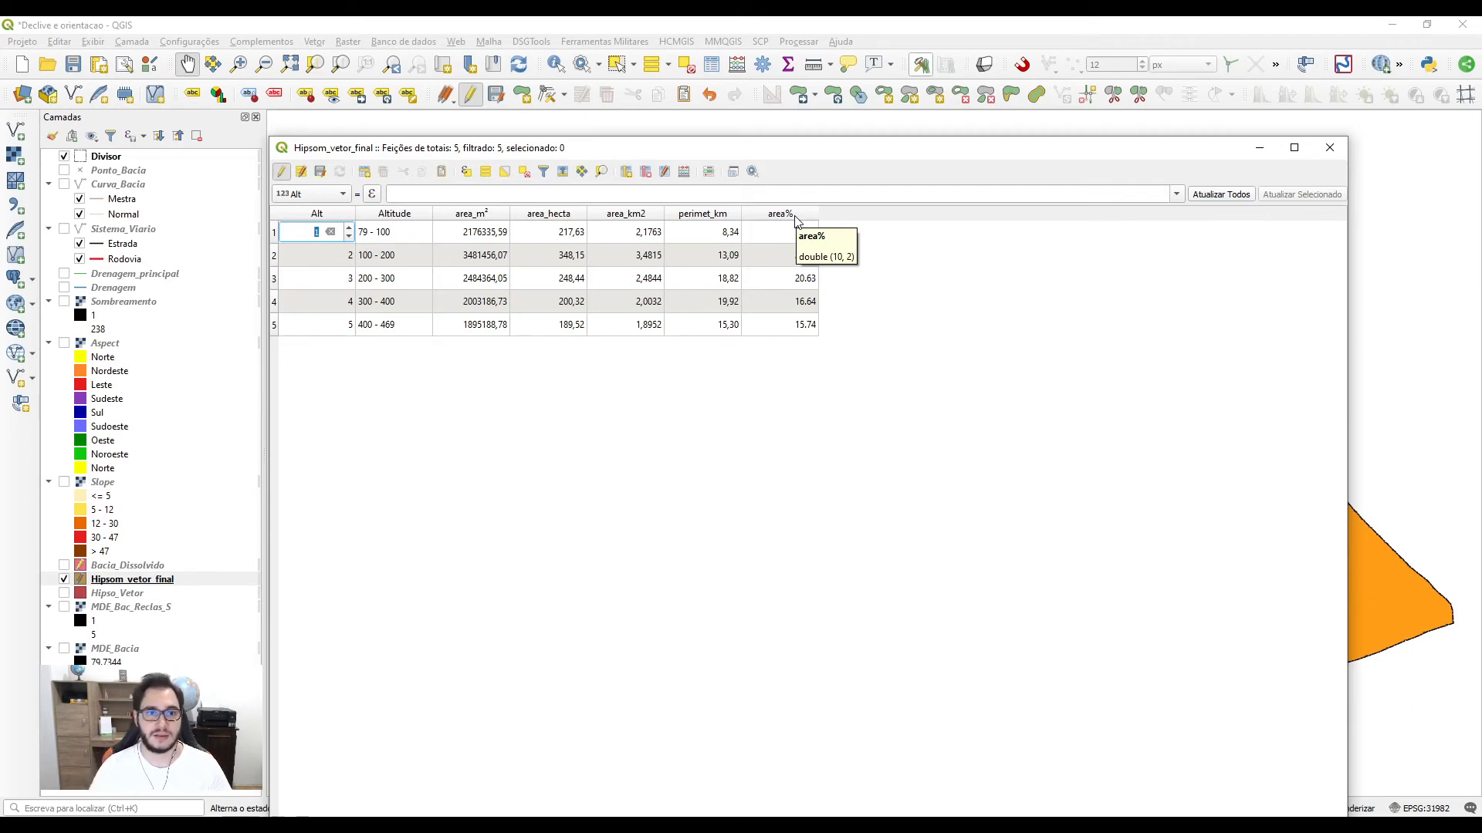
Step: Save the attribute edits of Hipsom_vetor_final and turn off edit mode
click(458, 402)
click(320, 171)
click(281, 171)
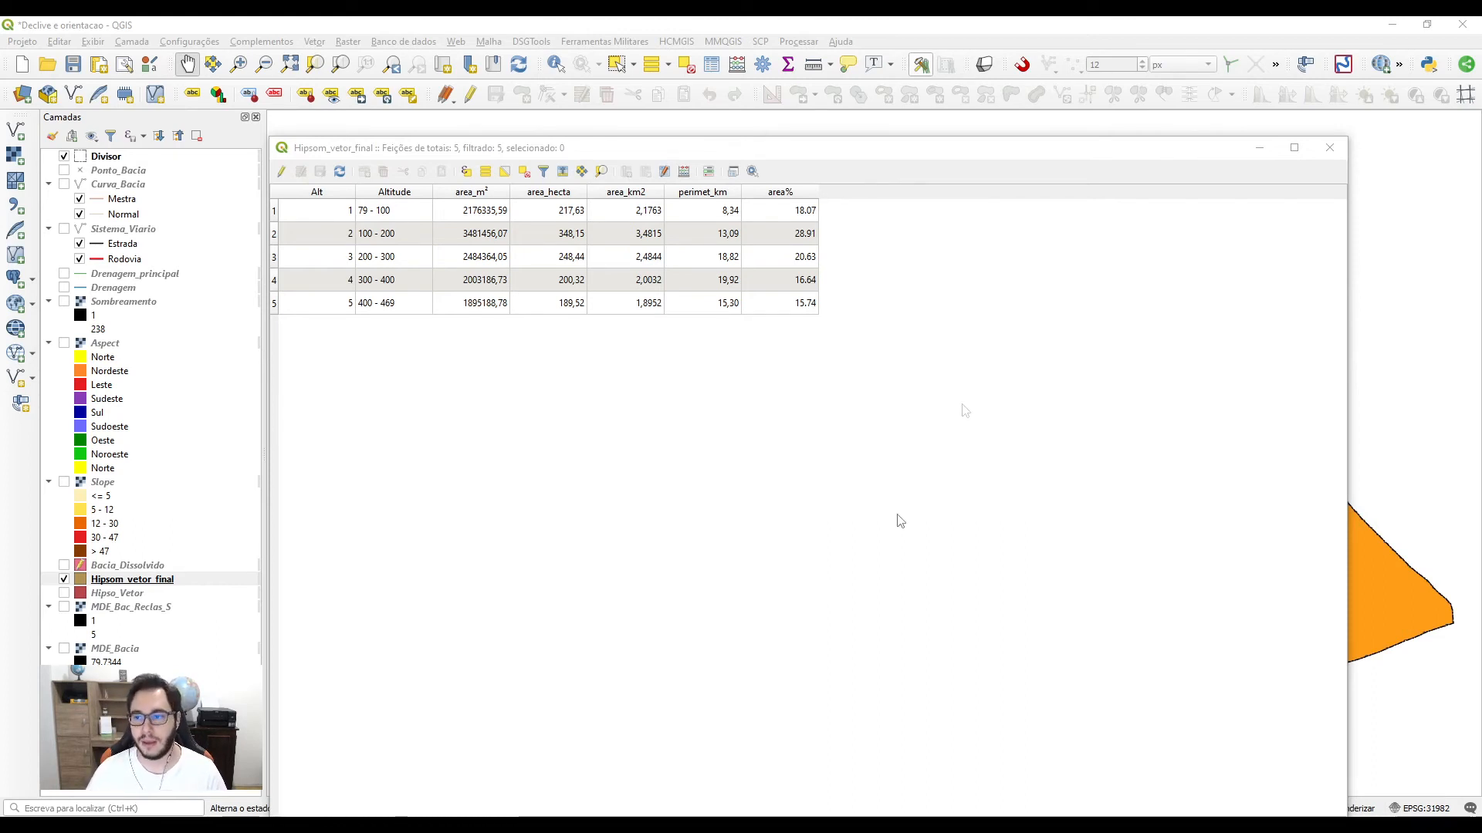
Step: Close the attribute table and save the project
click(1329, 147)
click(108, 343)
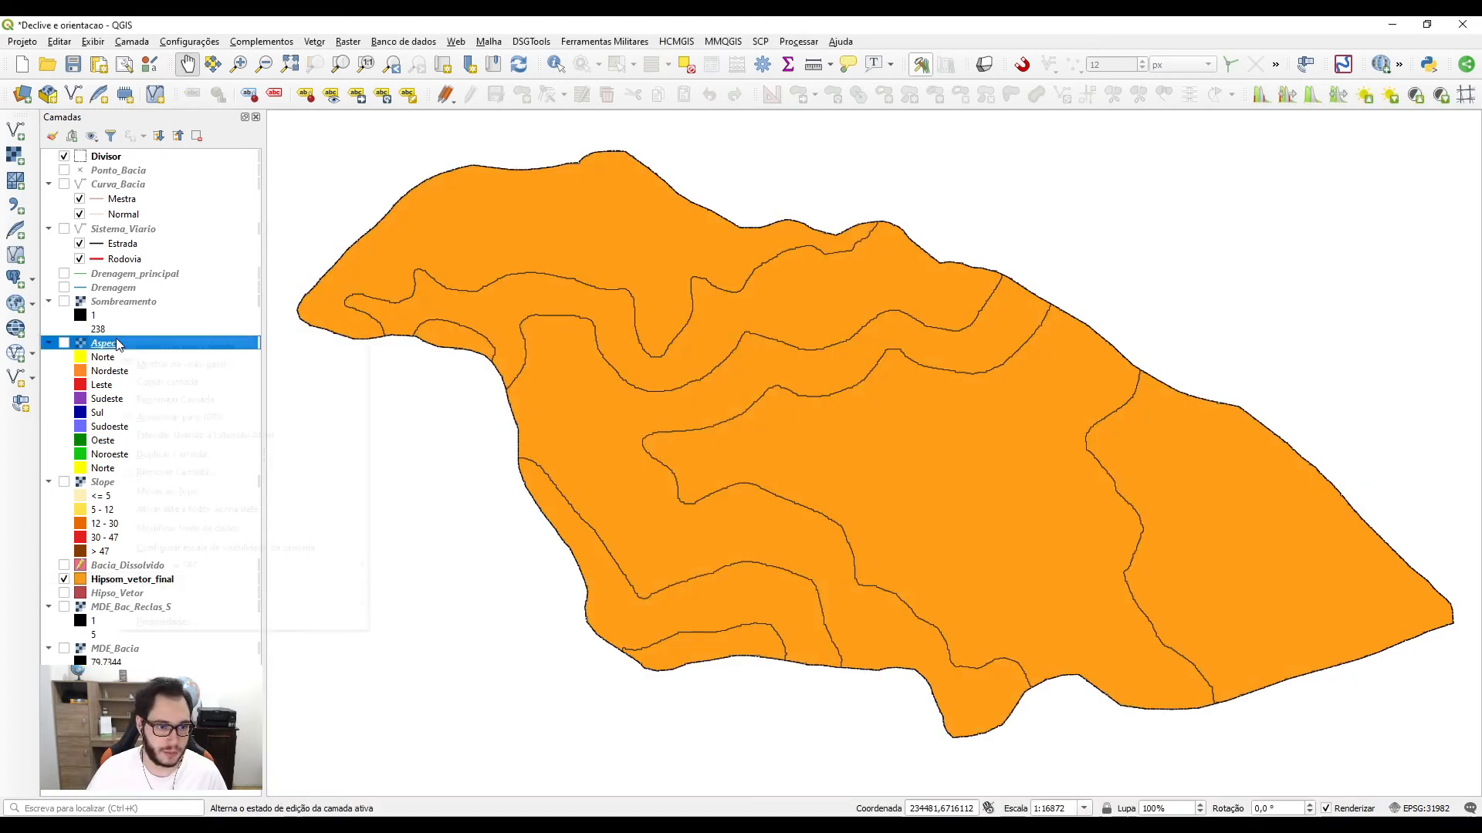
right_click(116, 340)
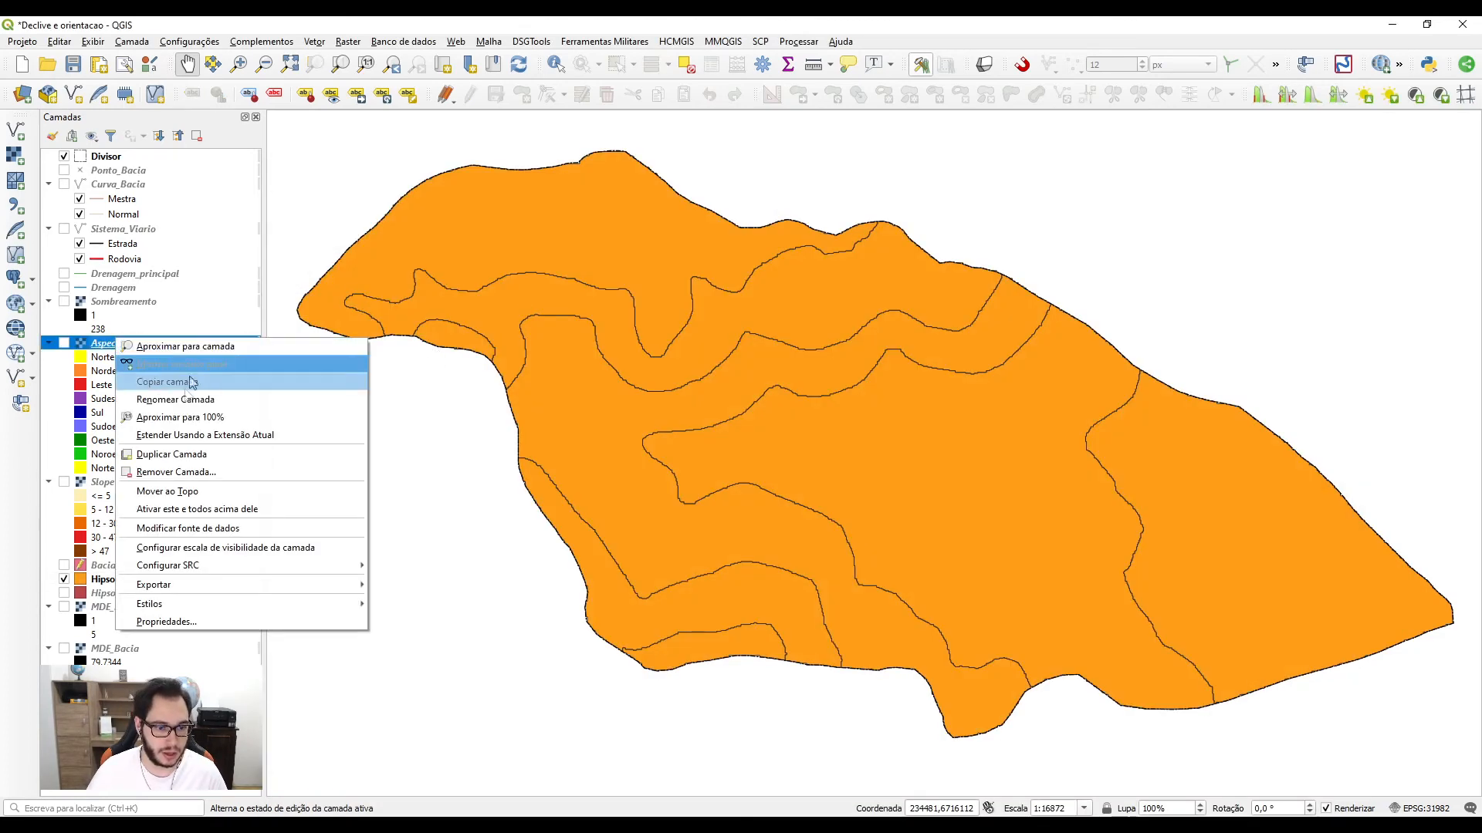
click(91, 345)
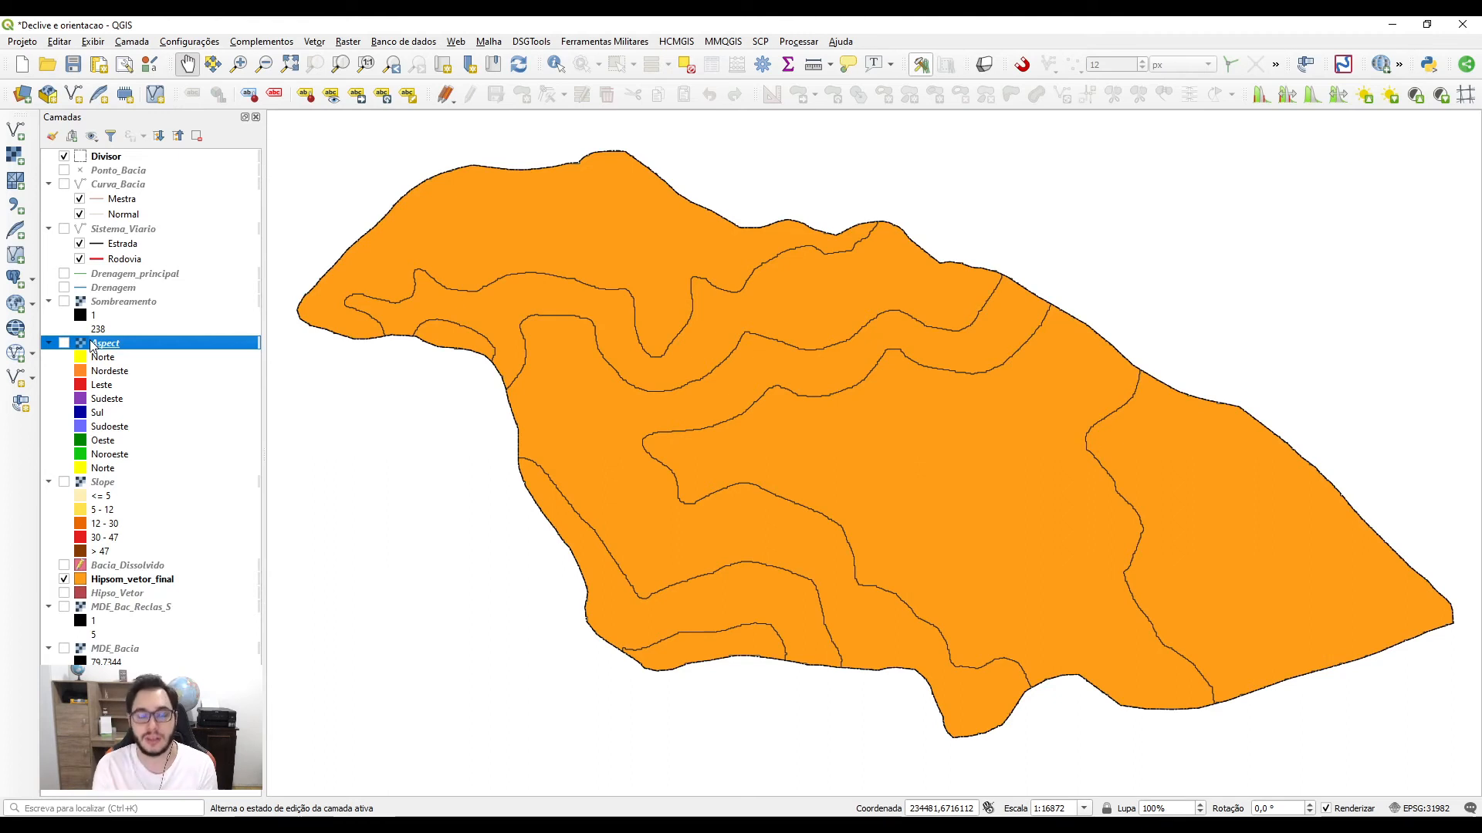
click(73, 64)
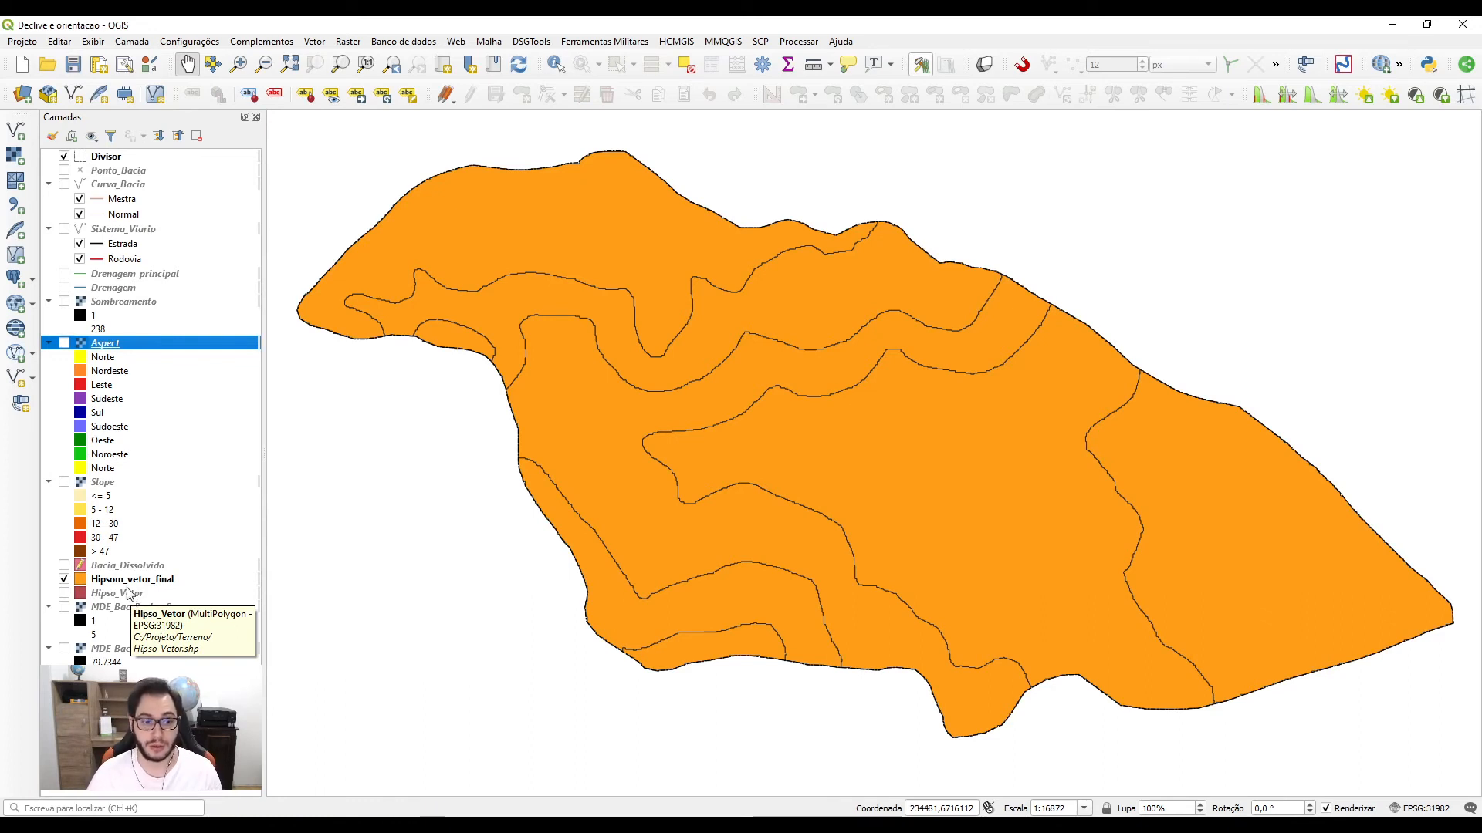
Step: Review the symbology properties of Hipsom_vetor_final and the class values in its attribute table
click(112, 584)
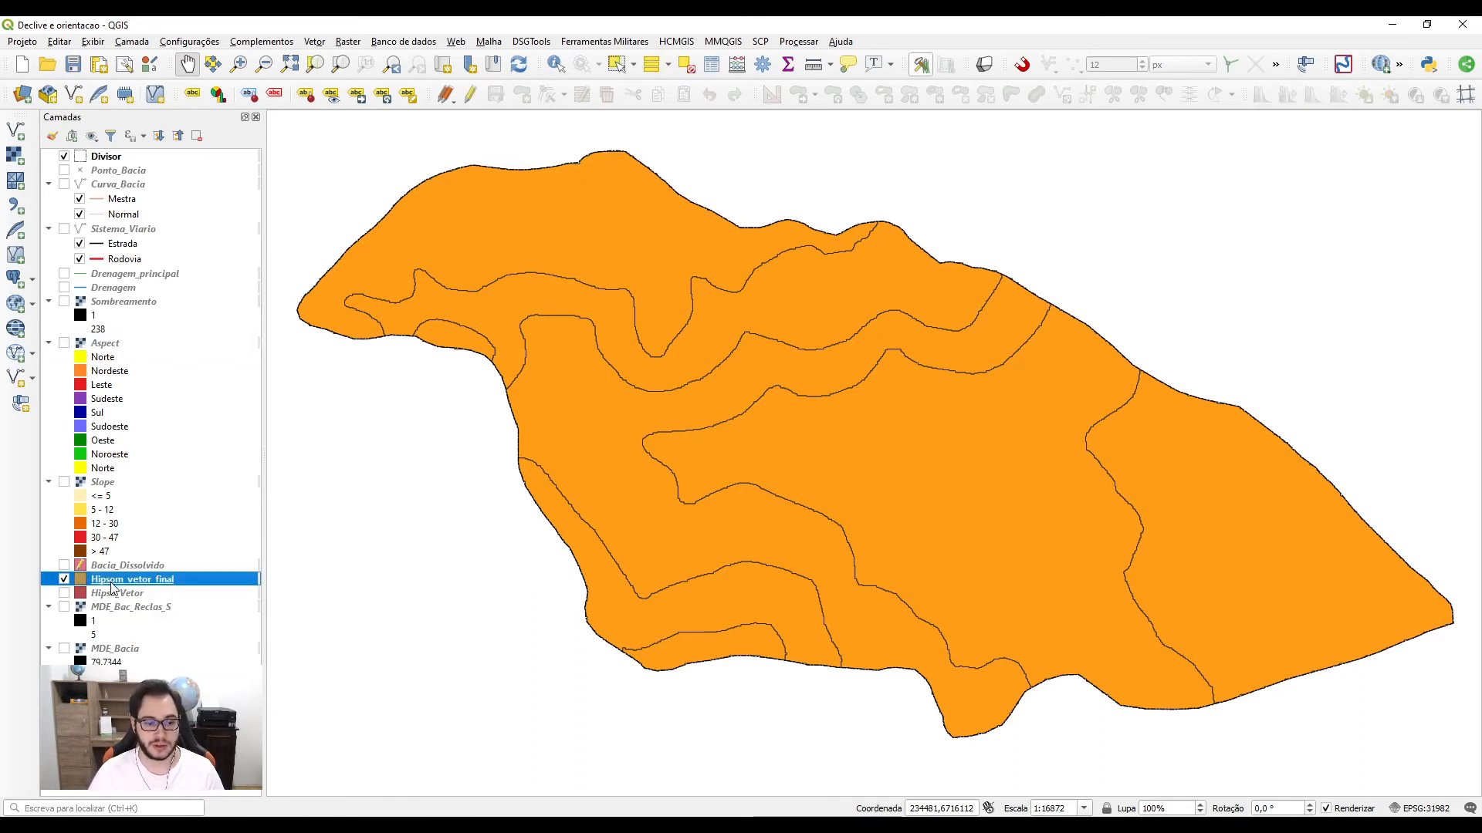
click(64, 579)
click(64, 579)
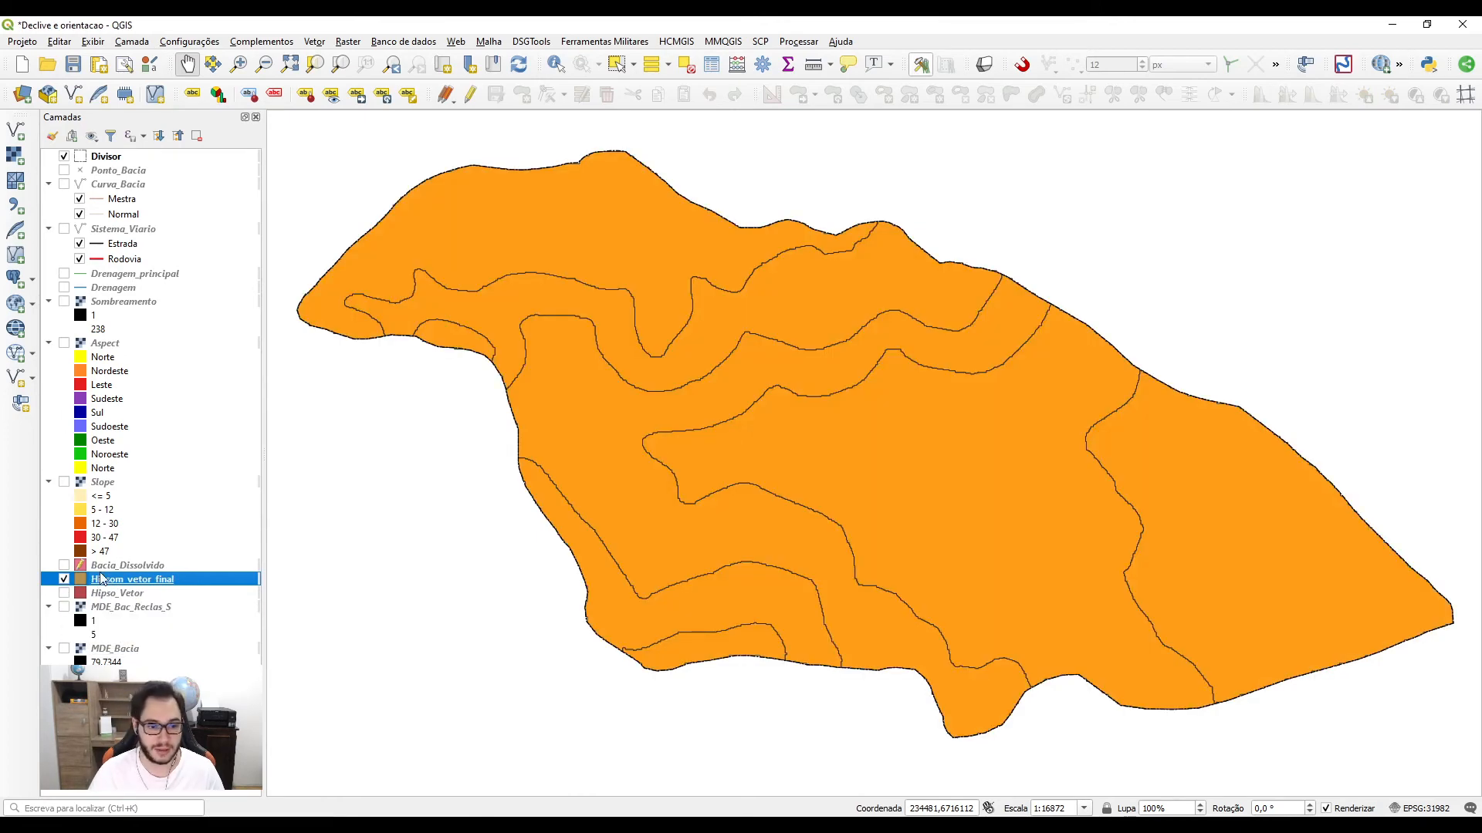
right_click(101, 579)
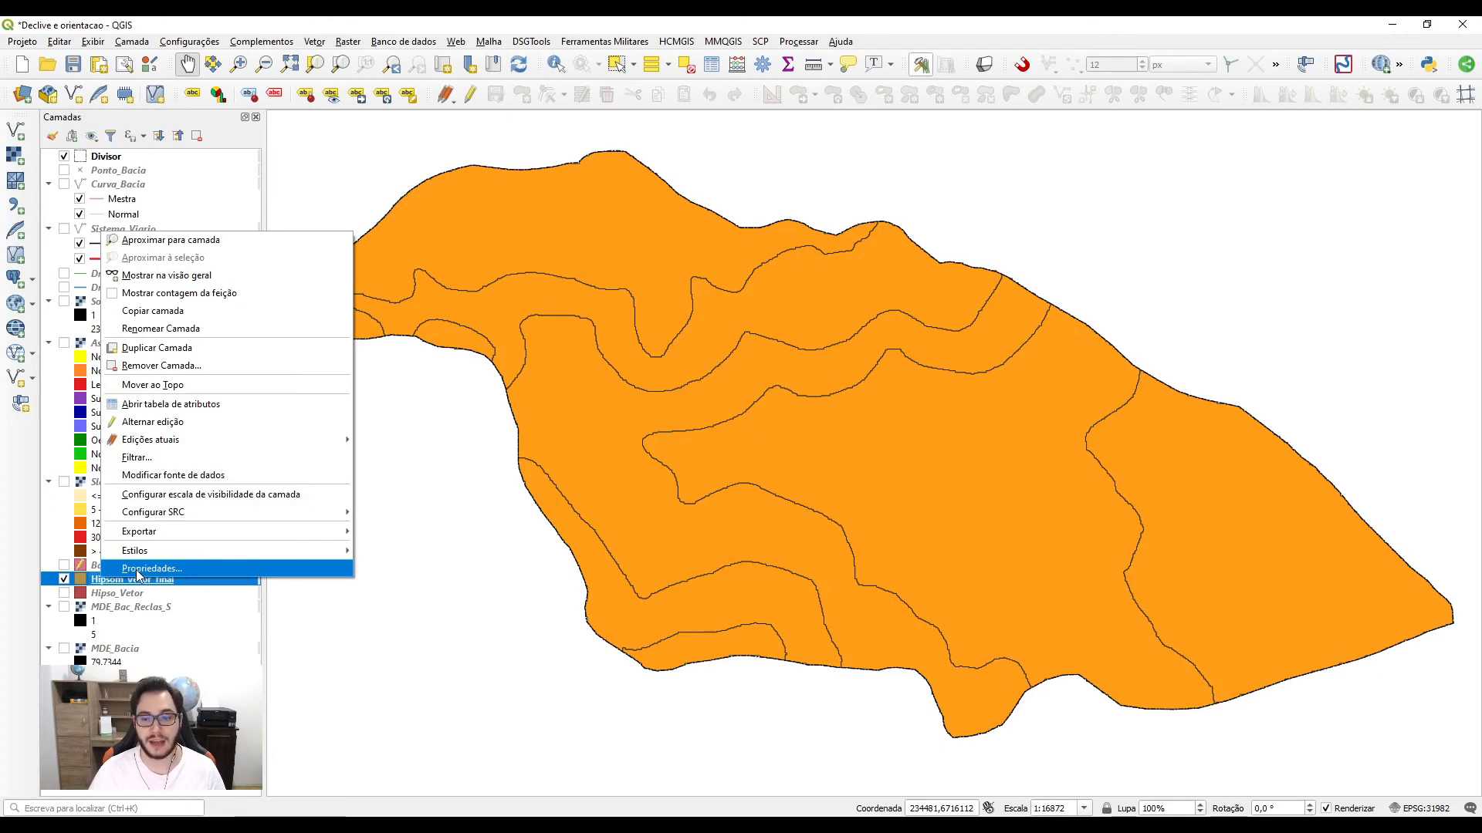
click(137, 571)
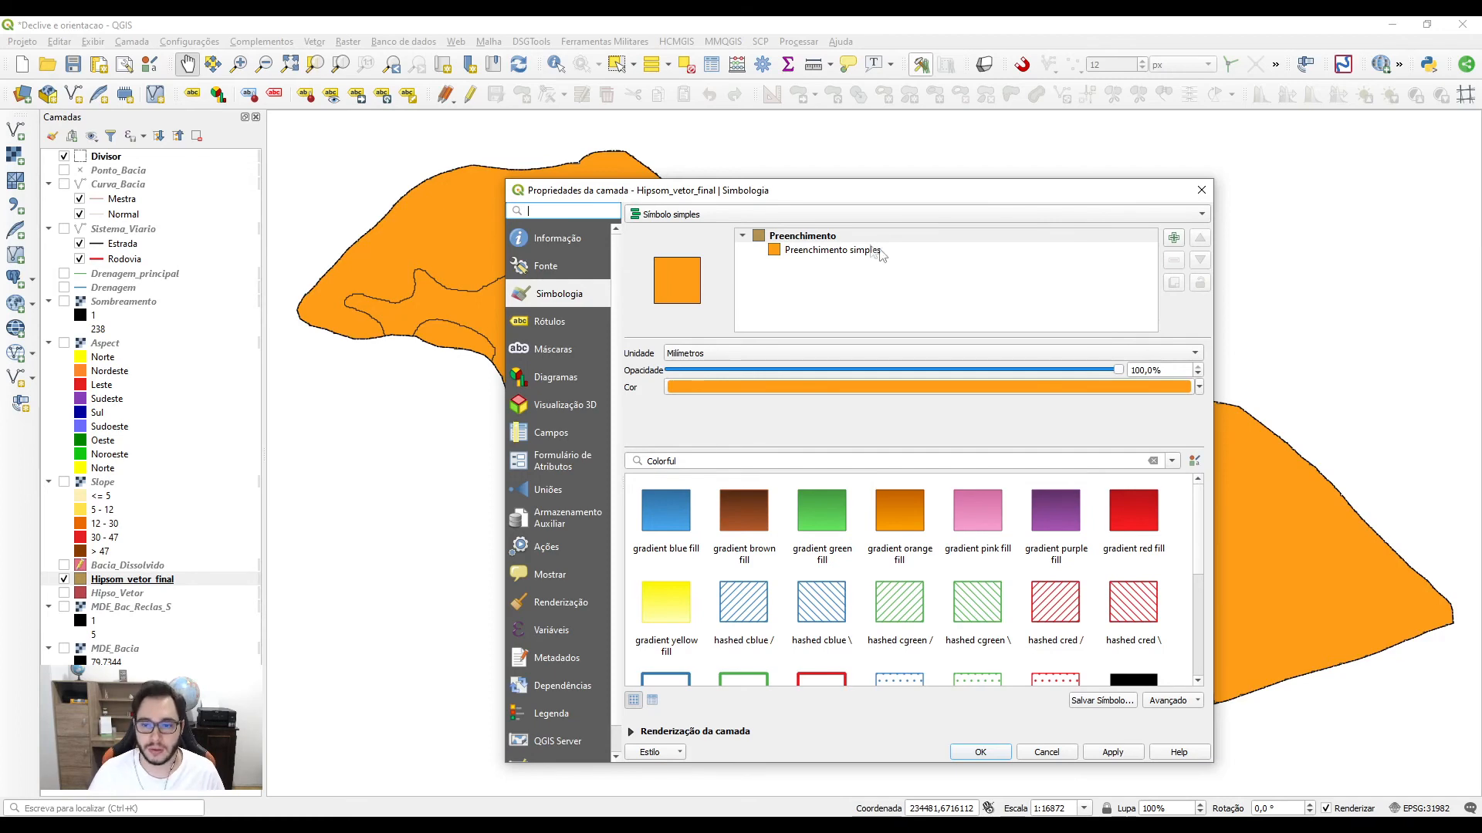
drag(652, 181, 652, 176)
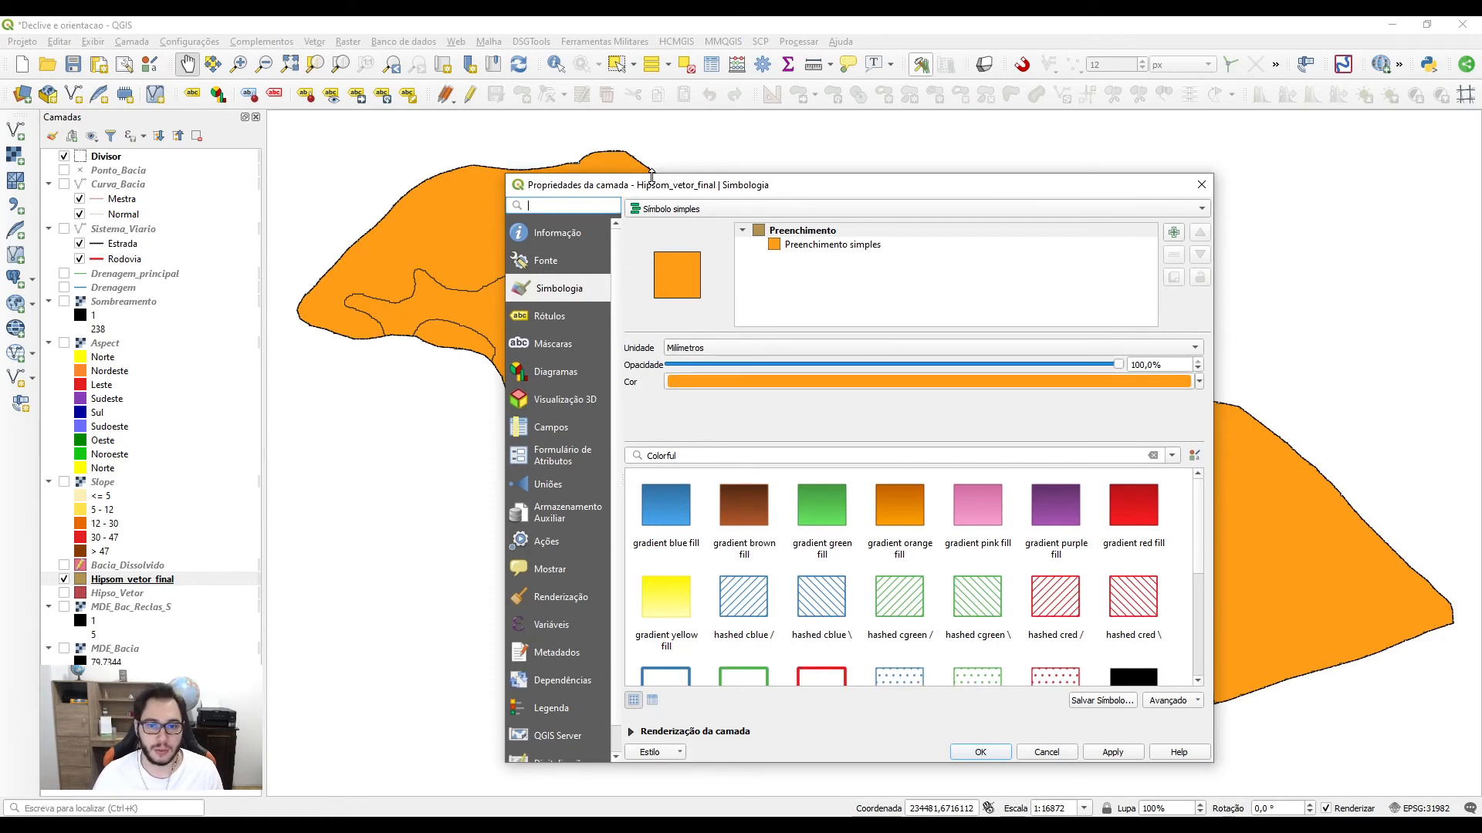
click(1202, 184)
click(712, 64)
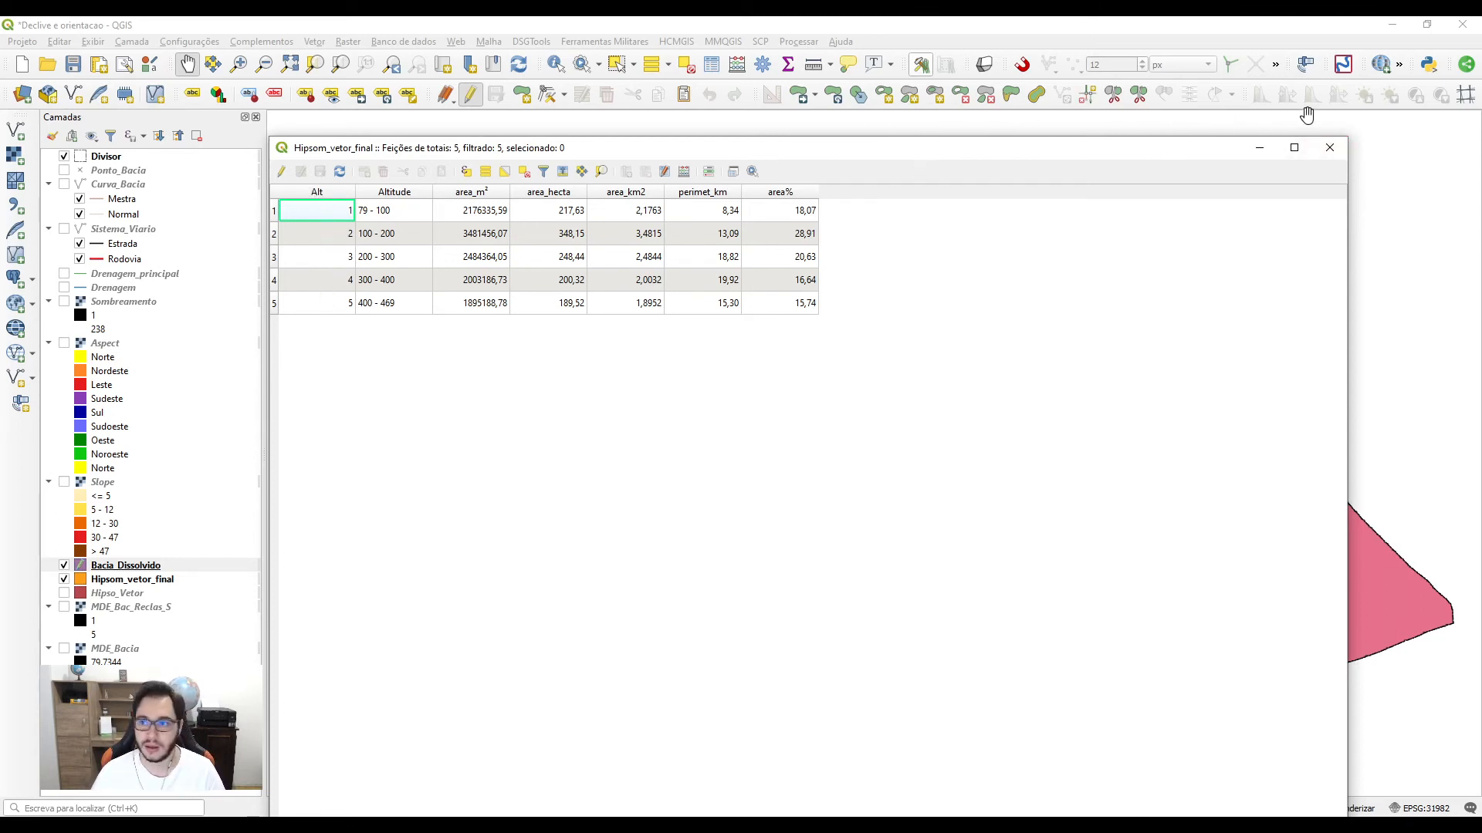
click(1330, 147)
Step: Hide Bacia_Dissolvido and set the symbology of Hipsom_vetor_final to Categorizado with Alt as the value field
click(142, 580)
right_click(142, 581)
click(64, 565)
click(199, 568)
drag(766, 220, 606, 123)
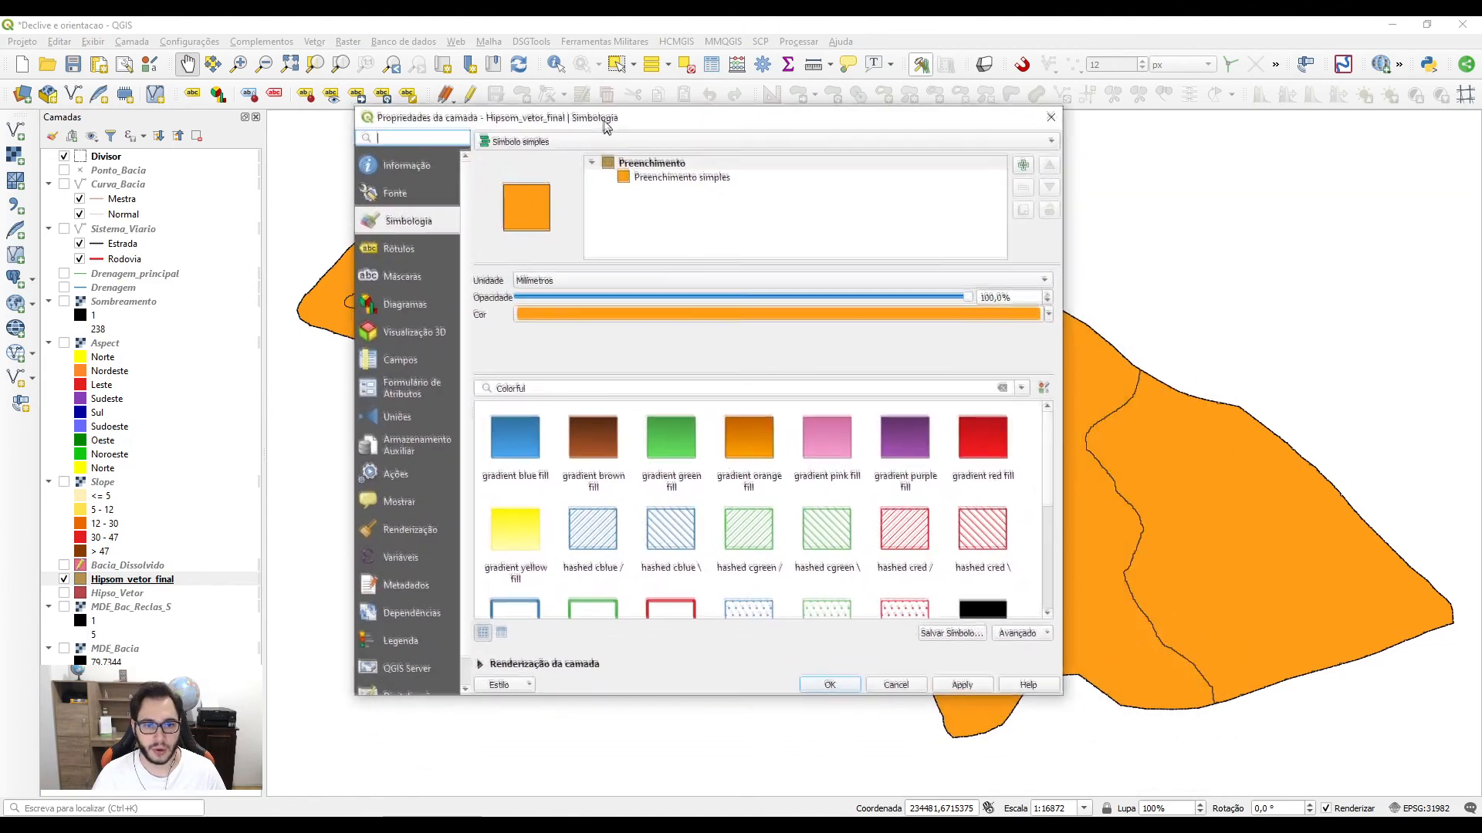
click(510, 137)
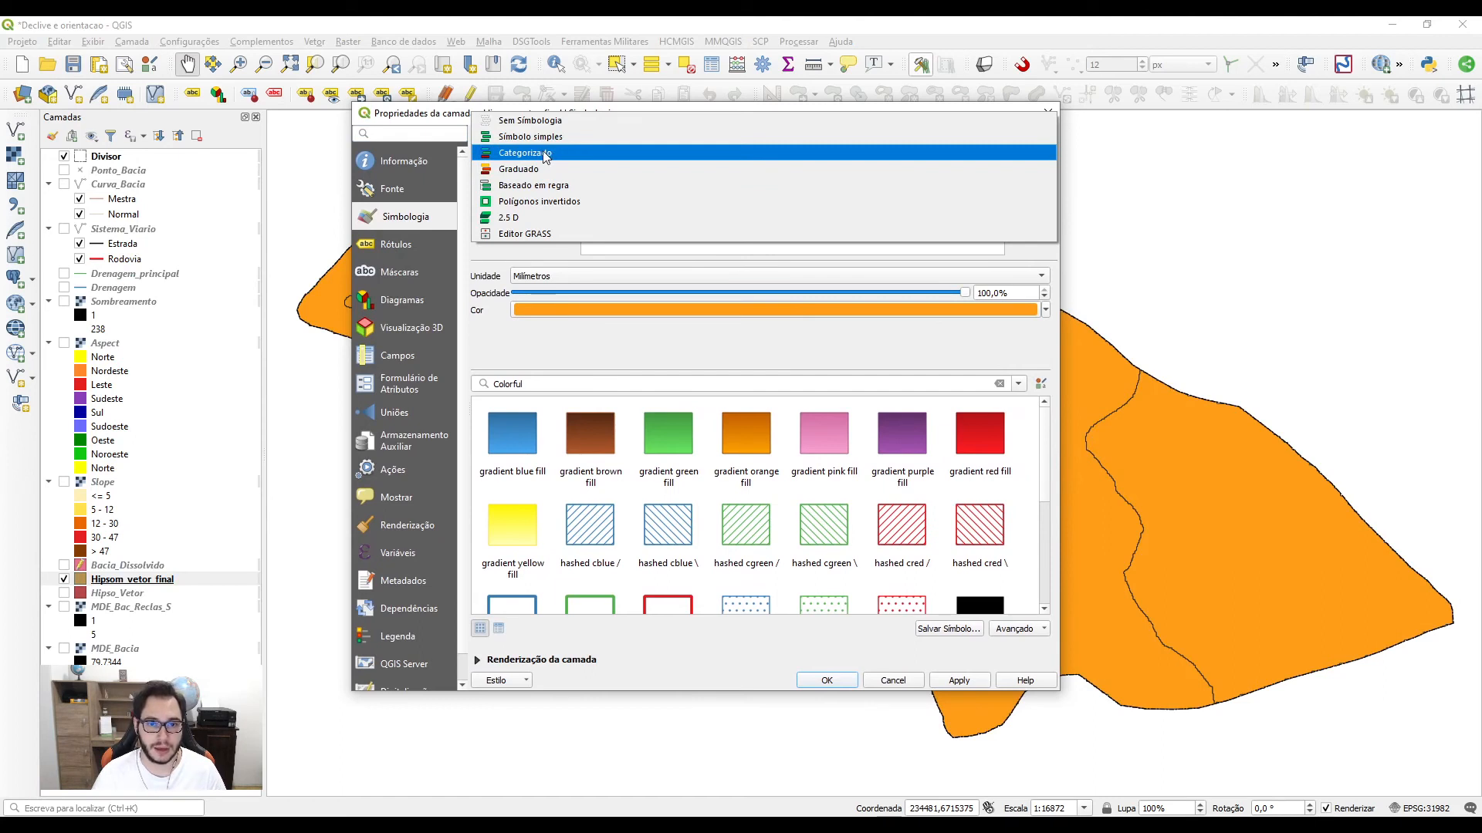
click(545, 155)
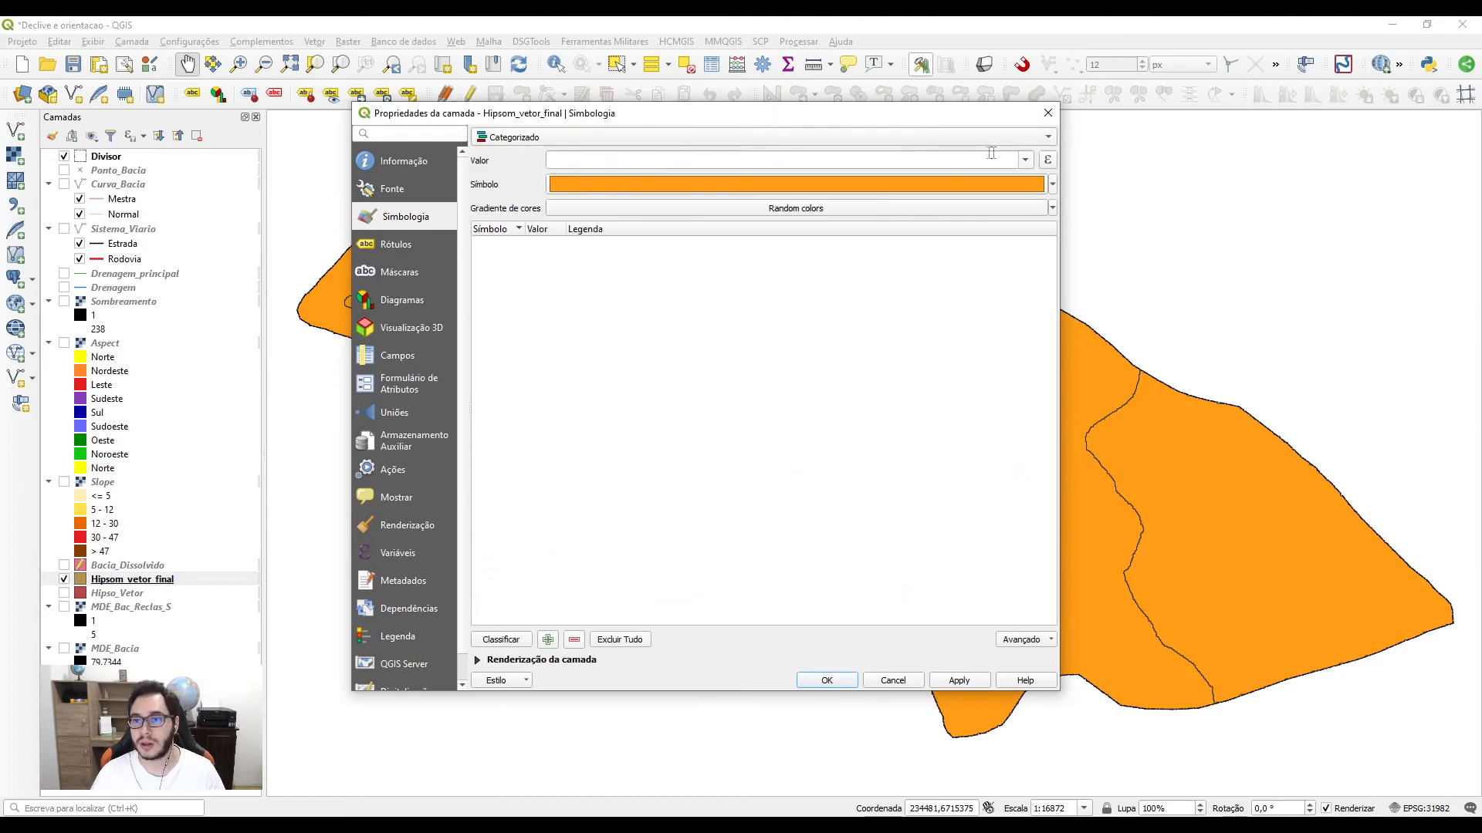
click(1025, 160)
click(649, 177)
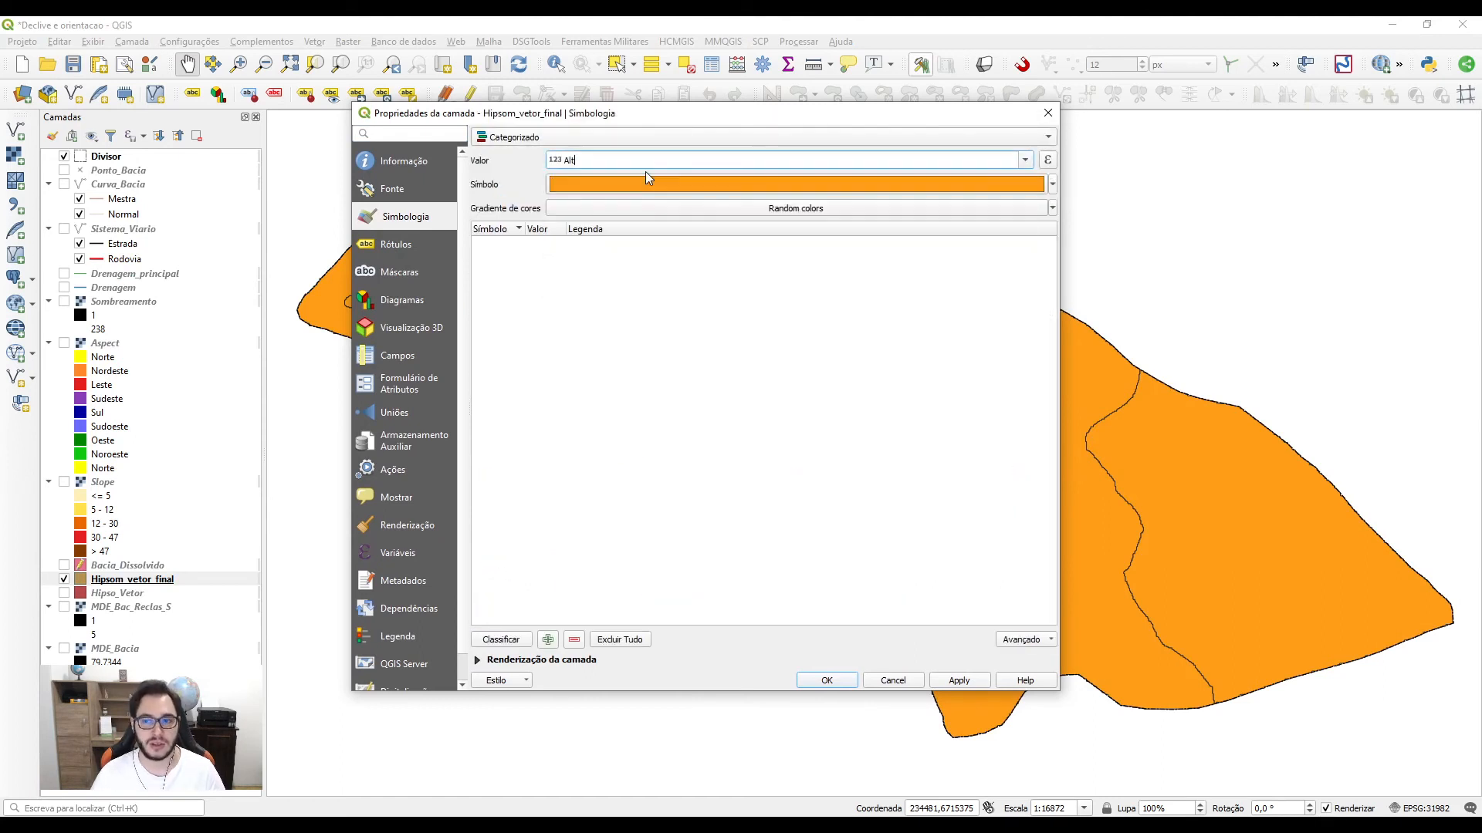
Step: Apply the RdYlGn color ramp to the categories and invert it so it runs from green to red
click(905, 210)
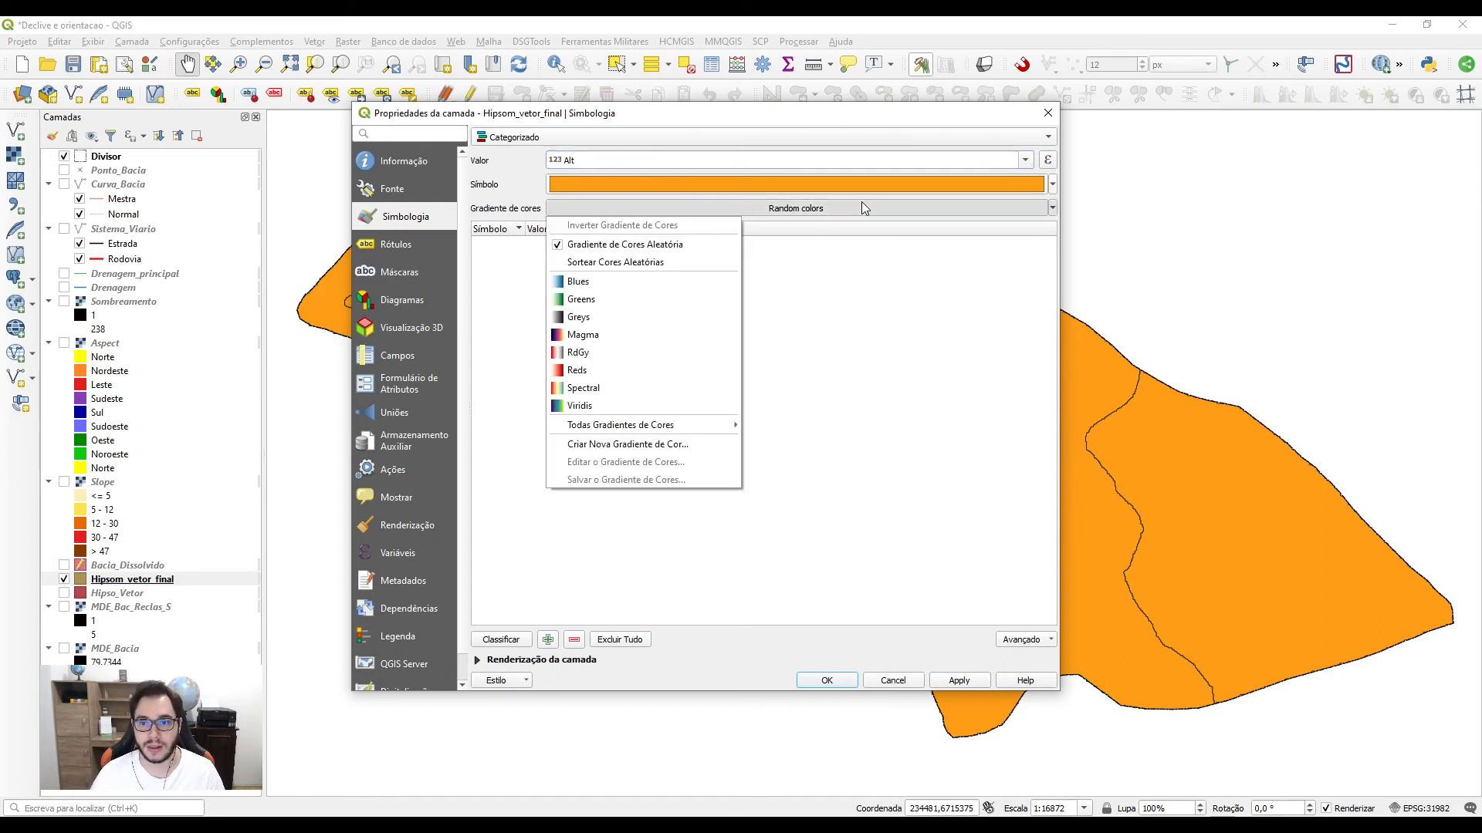
mouse_move(633, 428)
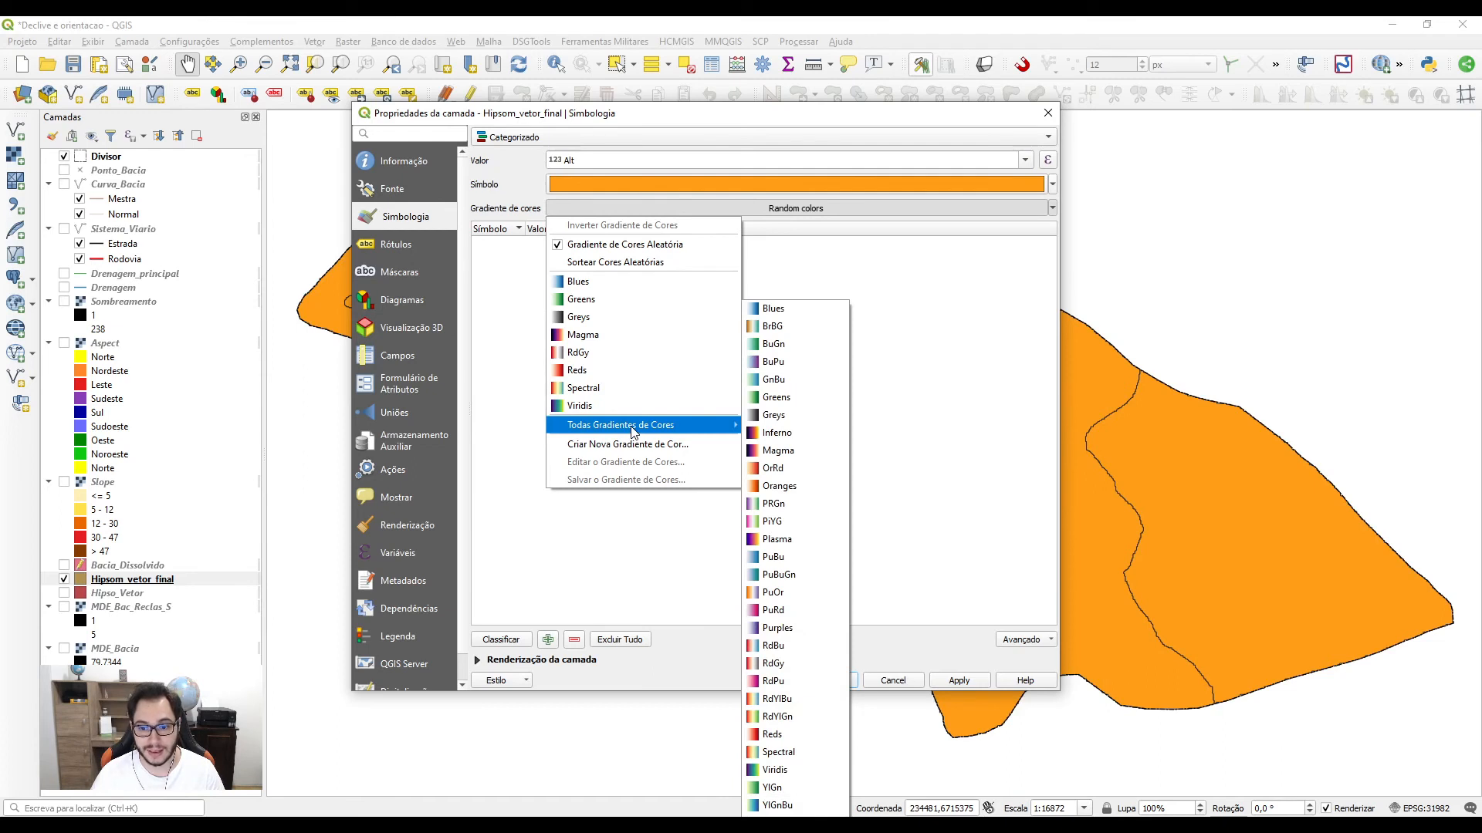
click(820, 716)
click(662, 210)
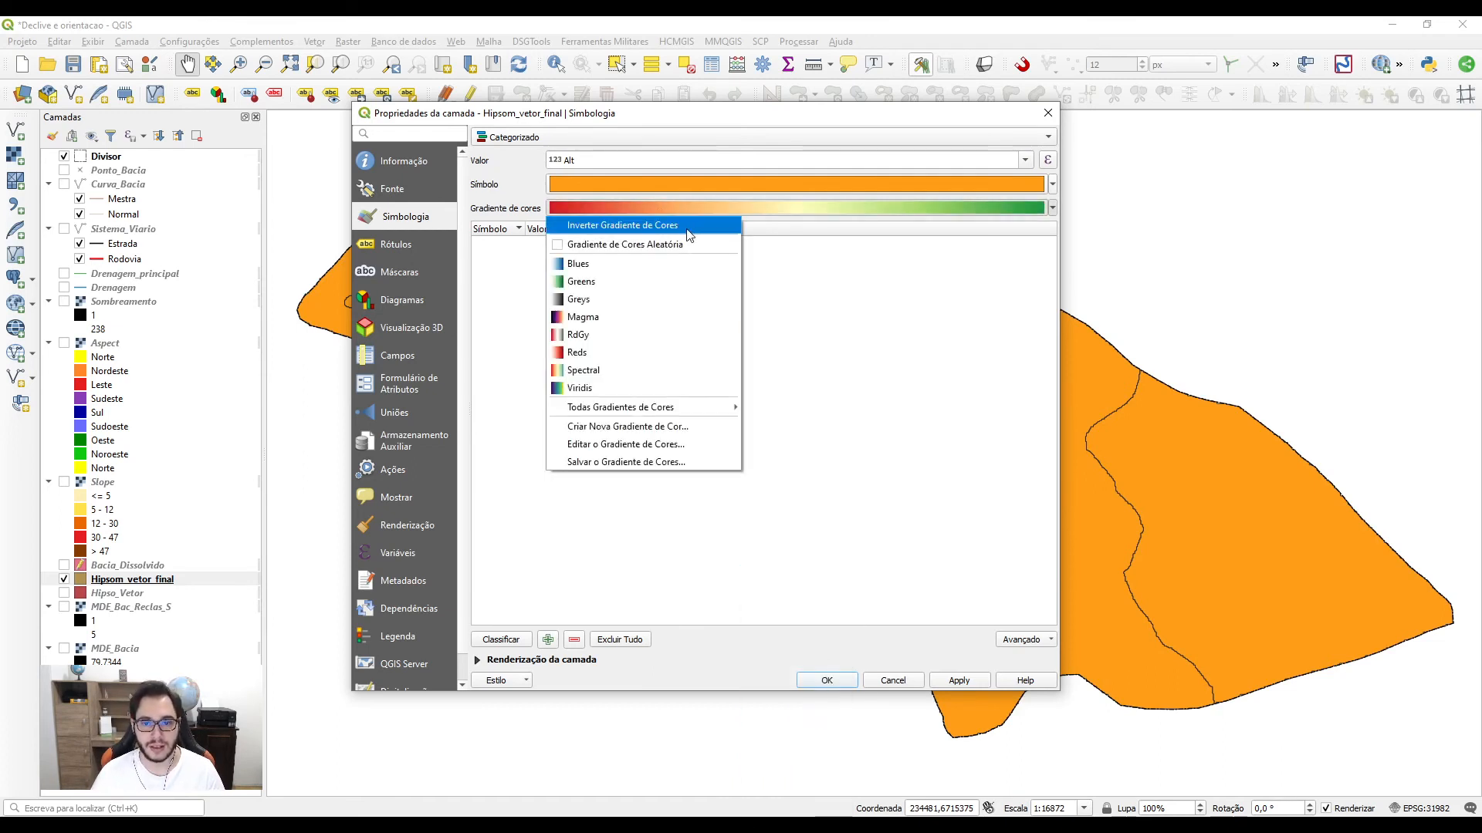
click(673, 224)
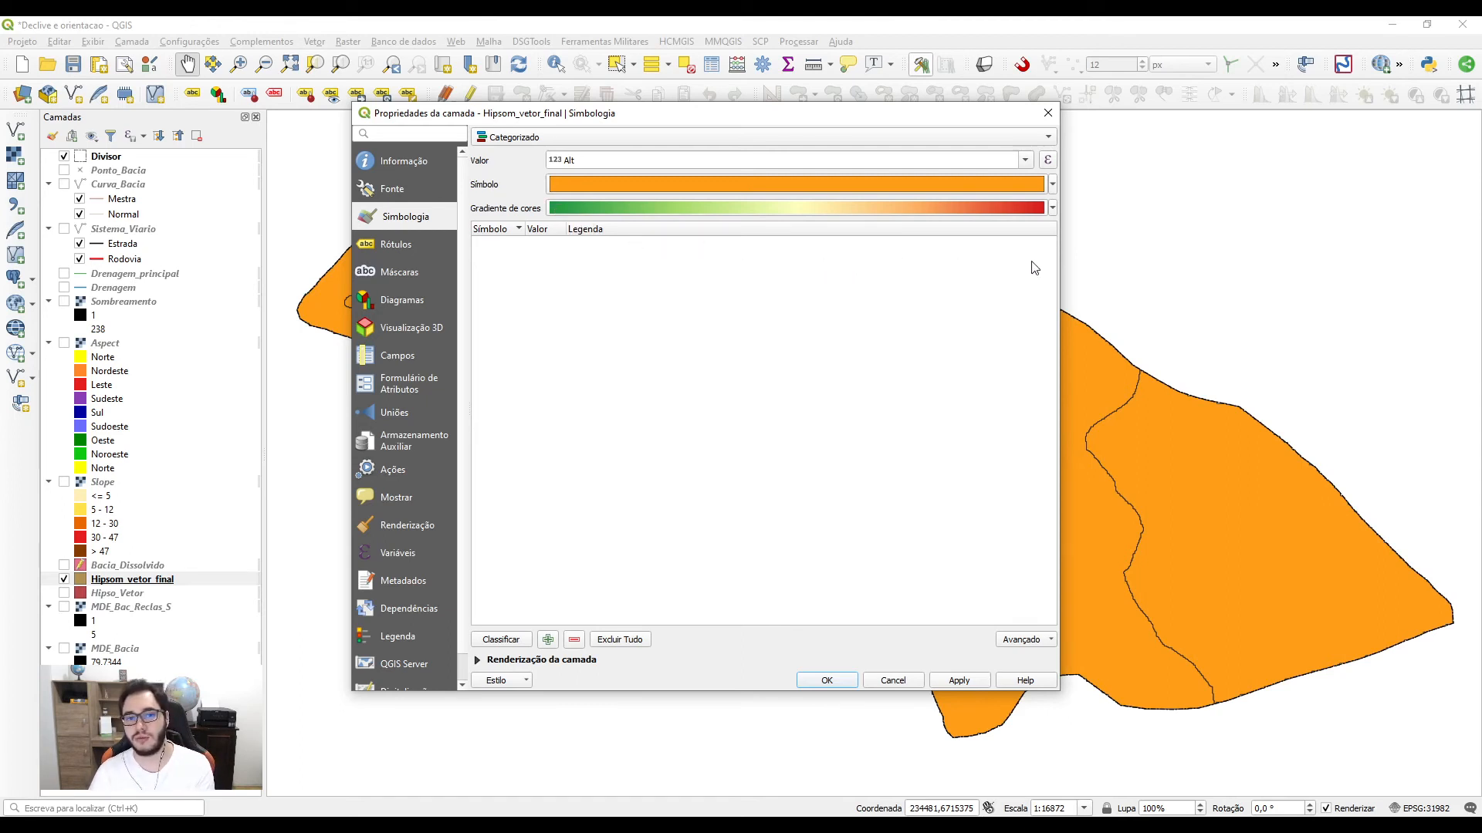
Step: Classify the Alt values and remove the category for all other values
click(501, 639)
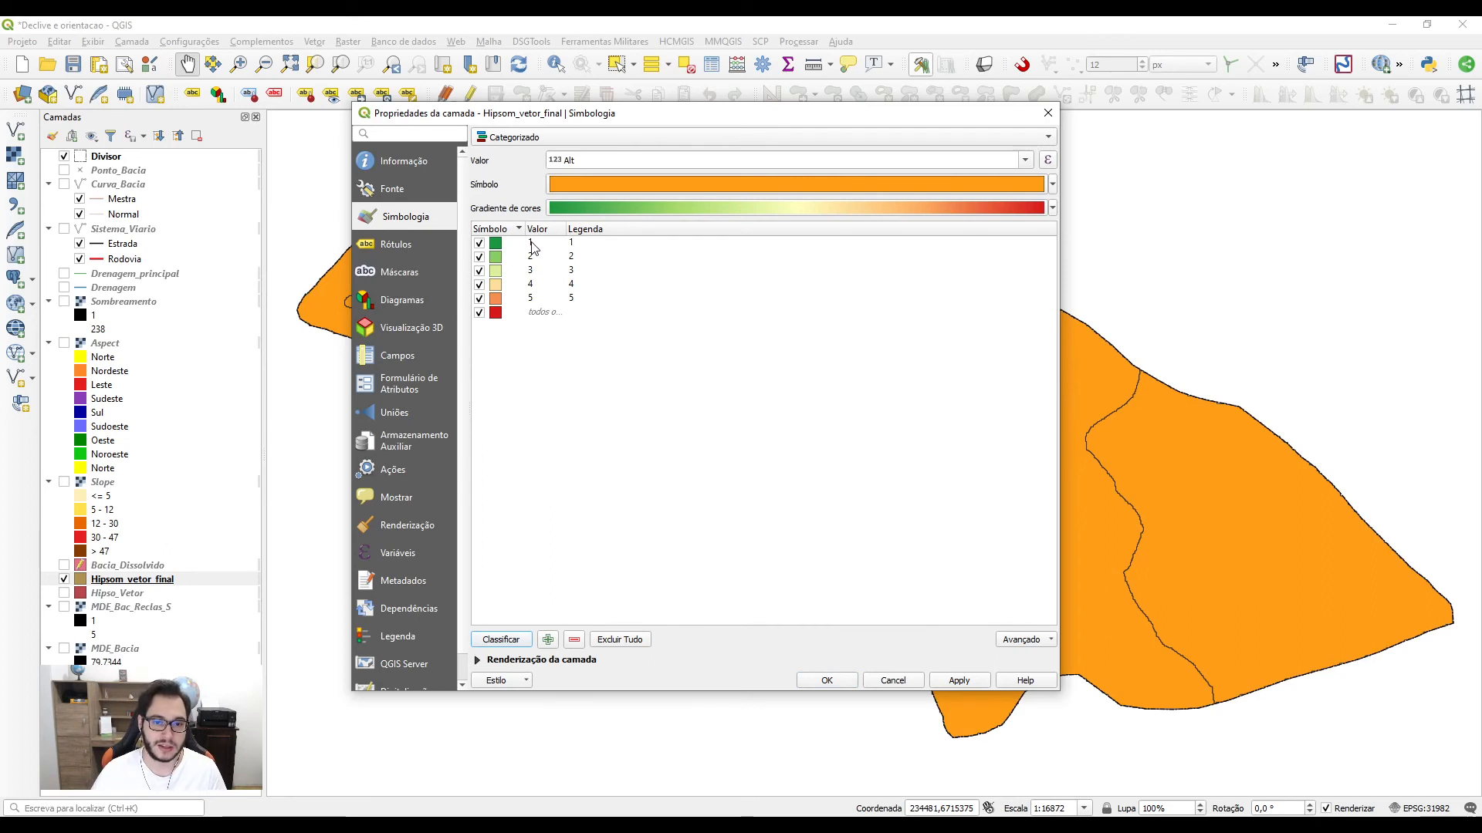
click(516, 316)
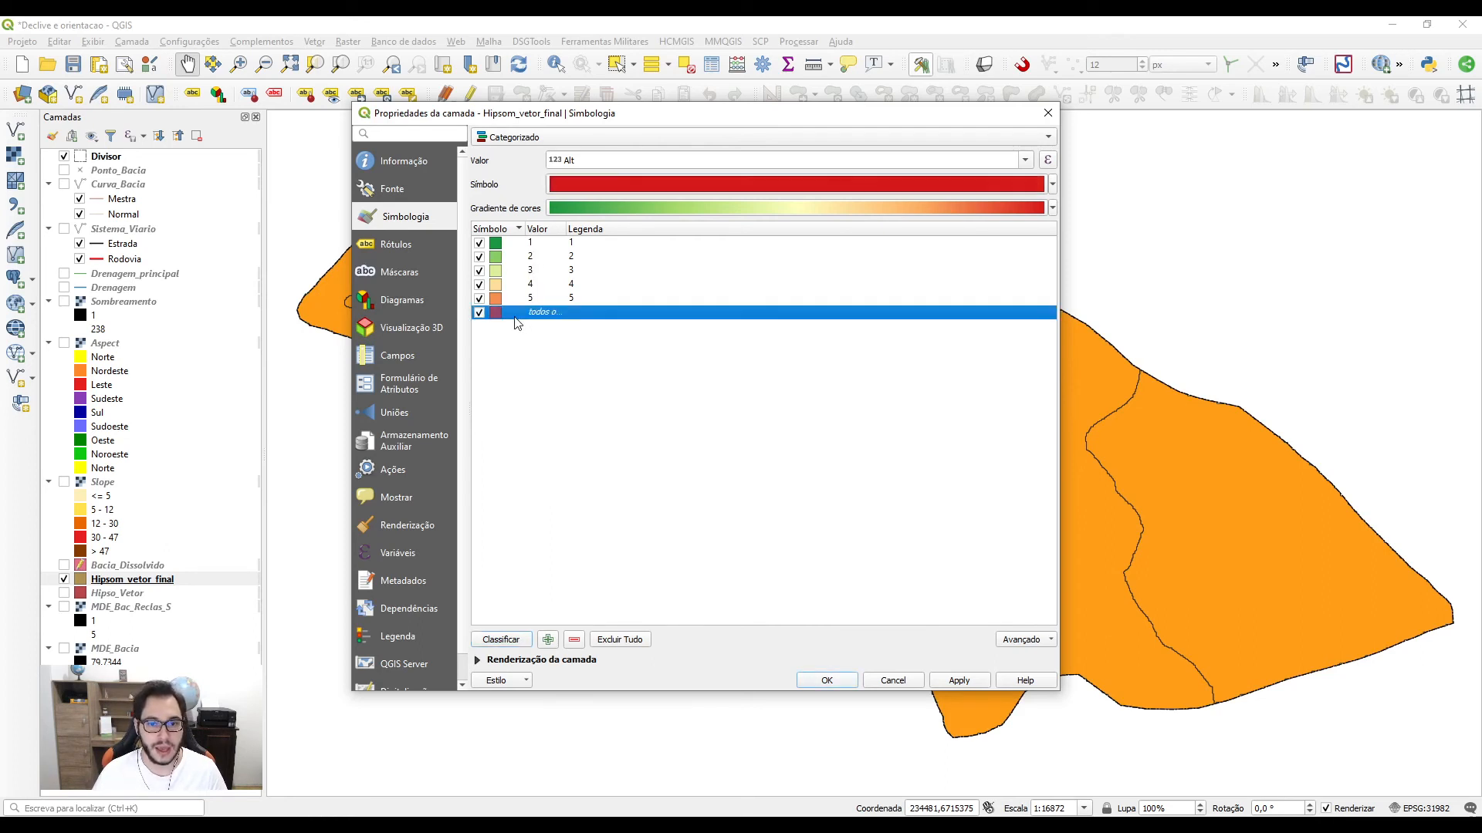
click(574, 639)
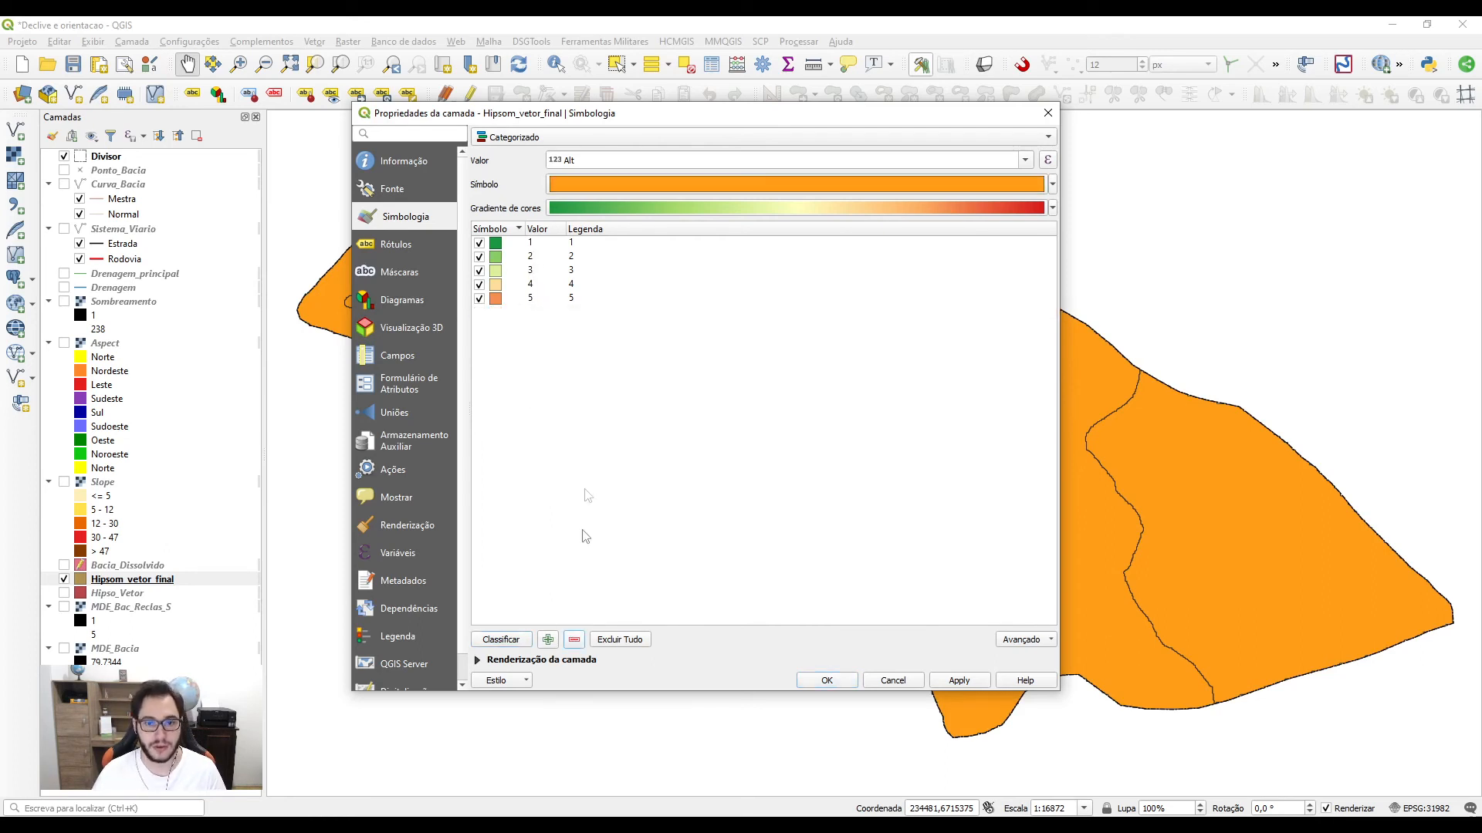
Step: Set the legend labels of categories 1, 2 and 3 to 79-100, 100-200 and 200-300
double_click(573, 244)
text(79-100)
key(Return)
double_click(587, 257)
text(100-200)
key(Return)
double_click(589, 271)
text(200-3)
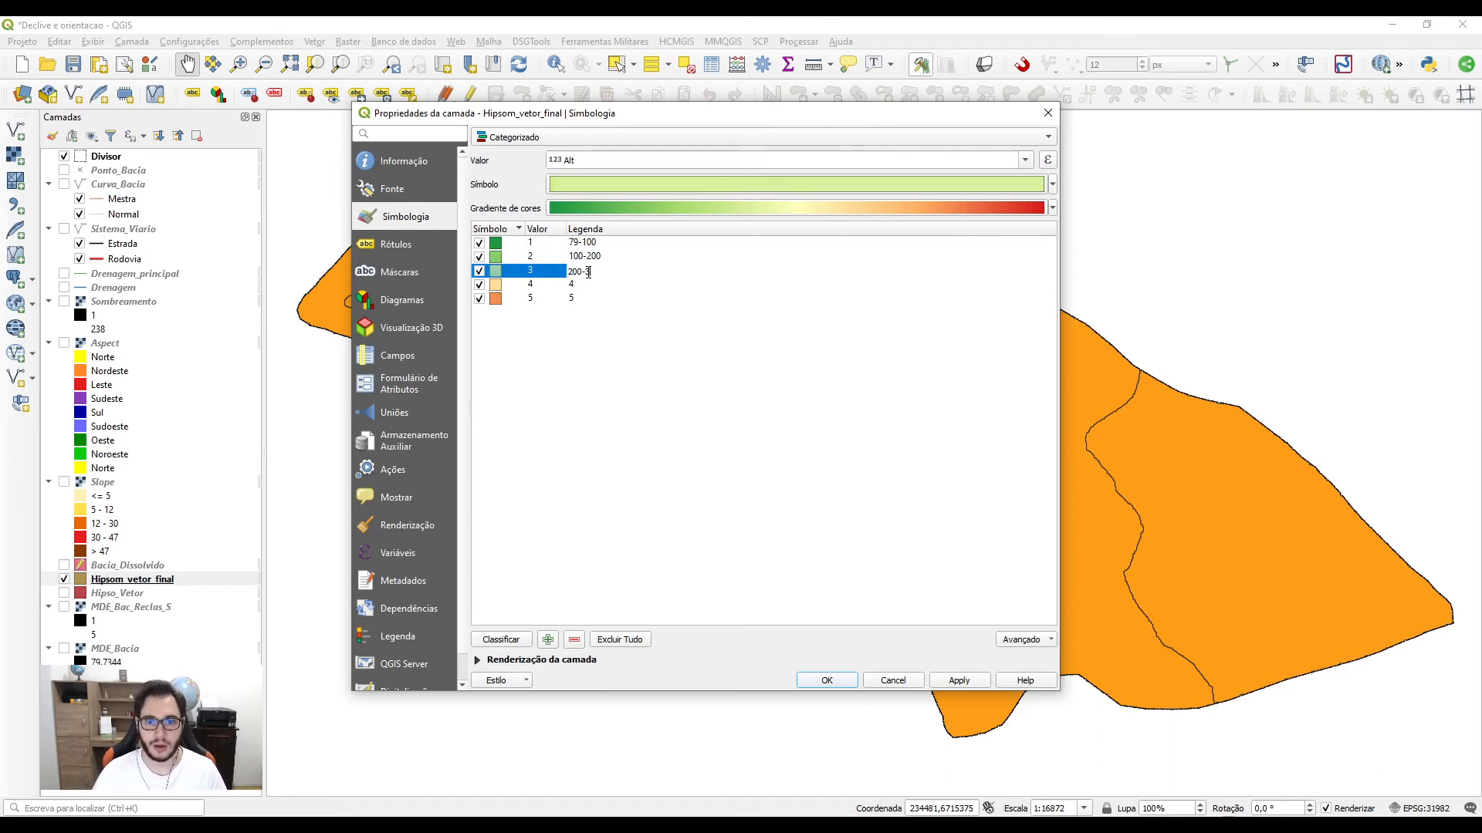
text(00)
key(Return)
Step: Set the legend label of category 4 to 300-400 and of category 5 to 400-500
double_click(586, 284)
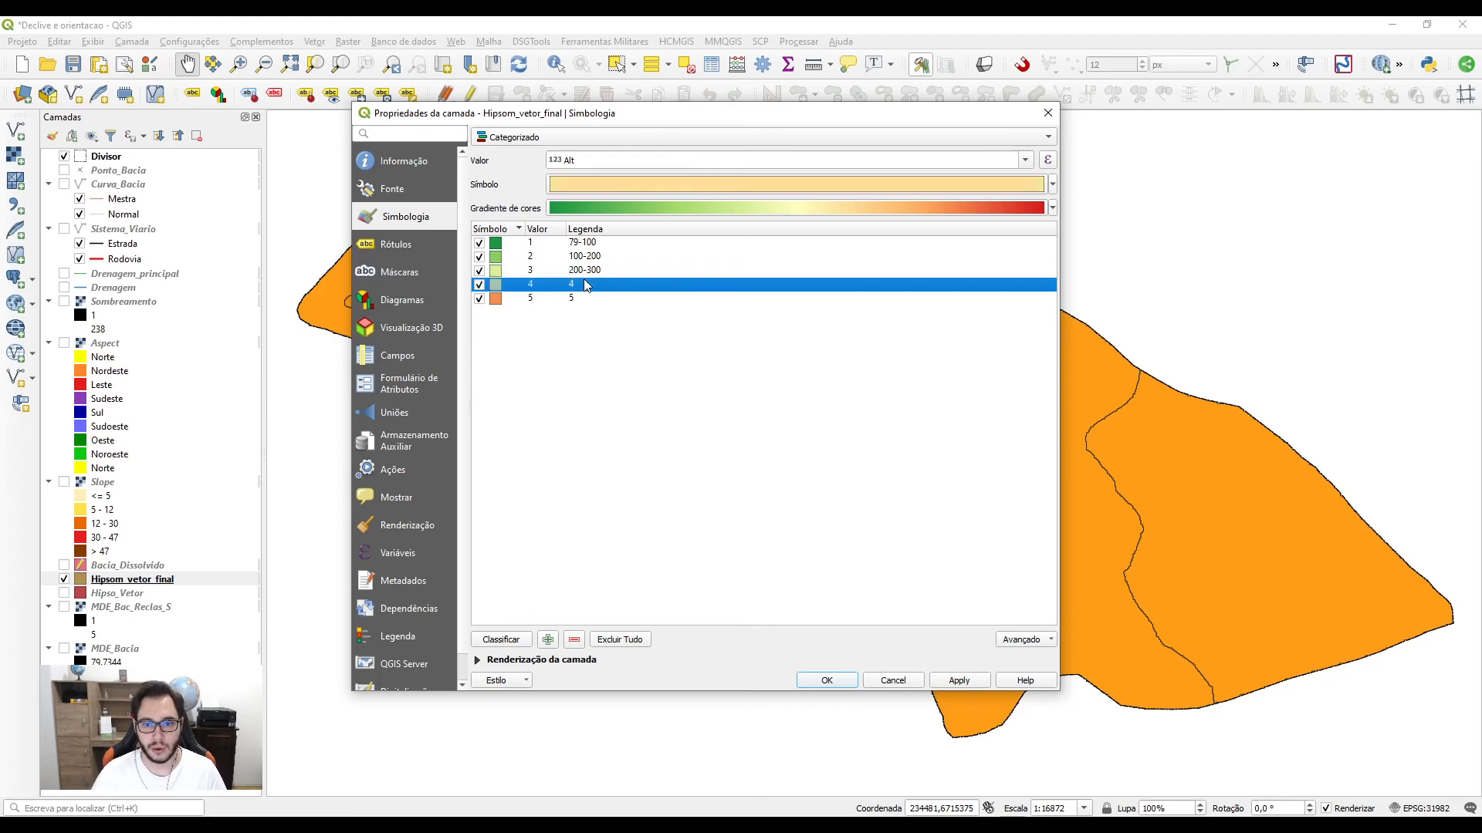
text(300-)
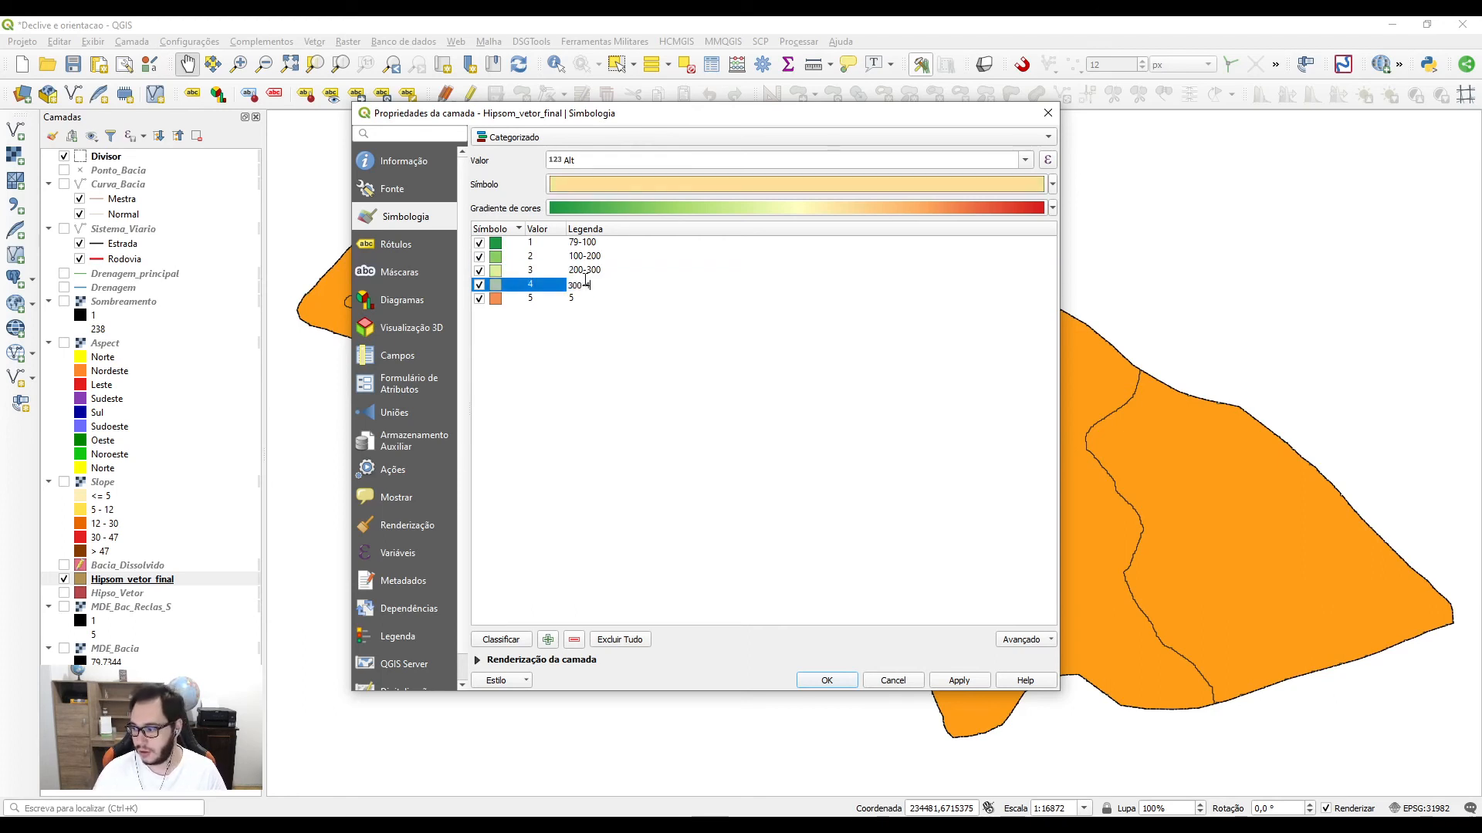
text(400)
key(Return)
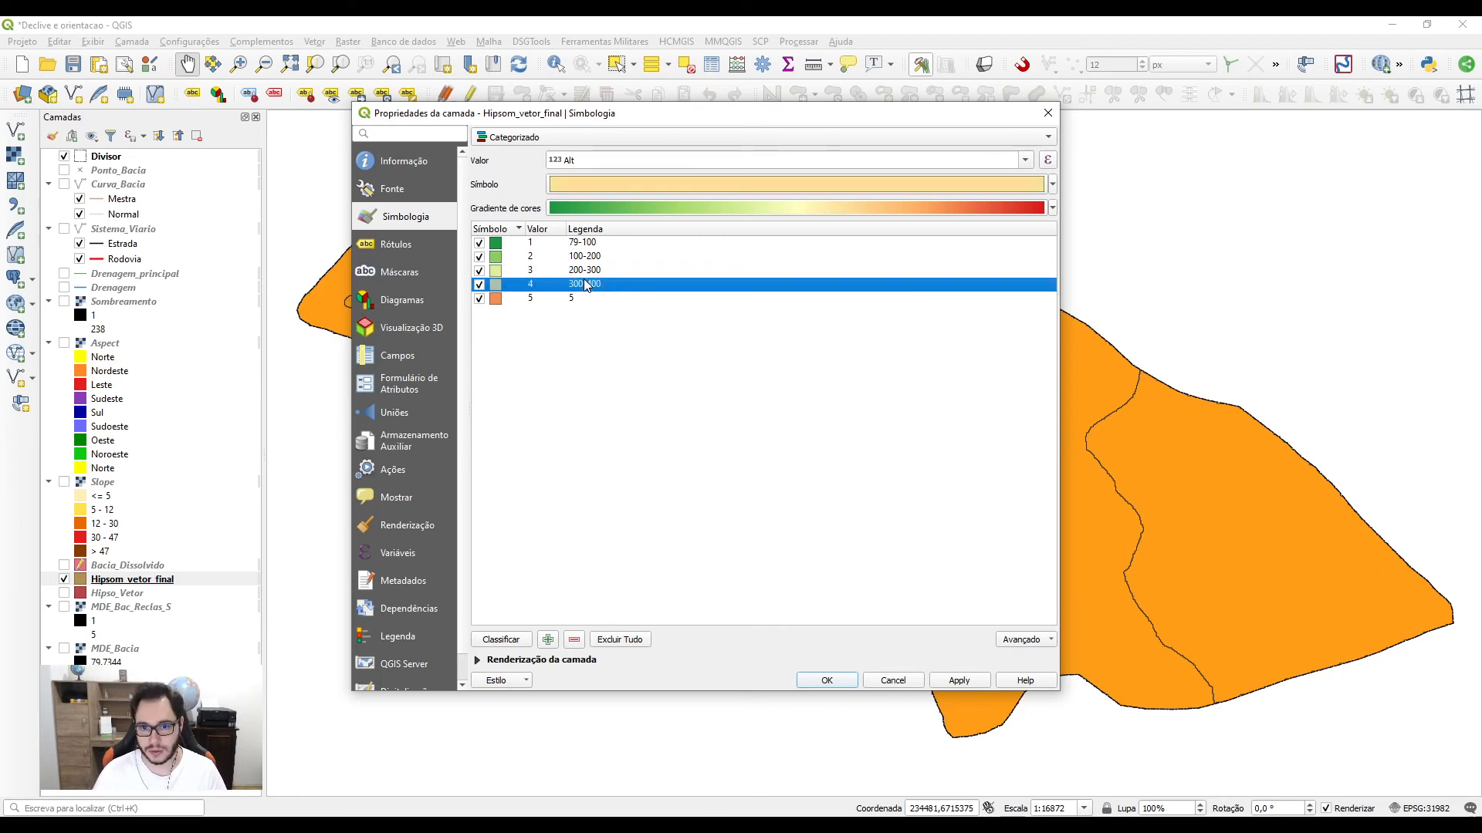
double_click(591, 299)
text(400-)
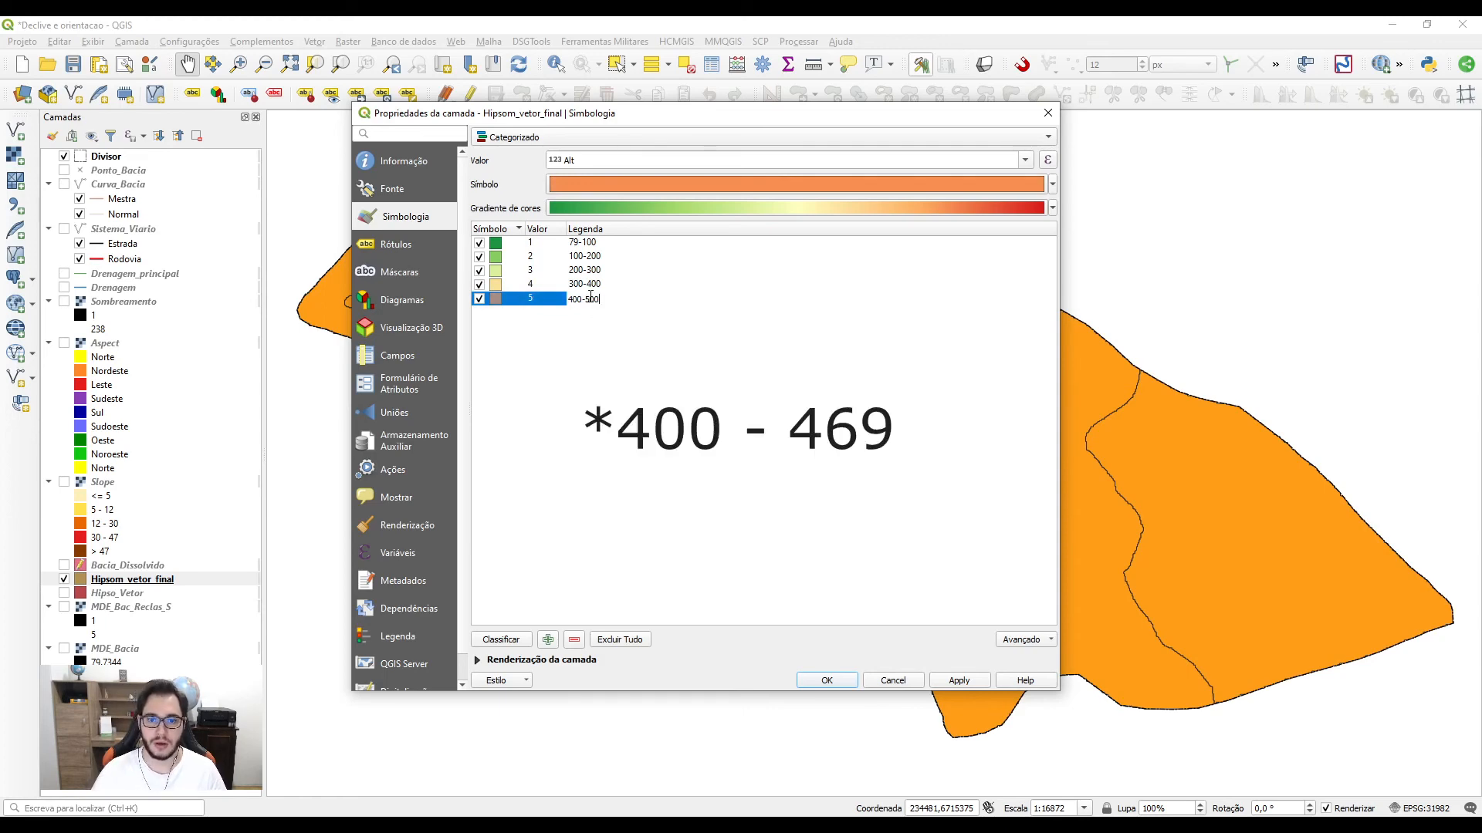
text(500)
key(Return)
Step: Make the simple fill's stroke color match the fill color for the 79-100 and 100-200 categories
double_click(498, 251)
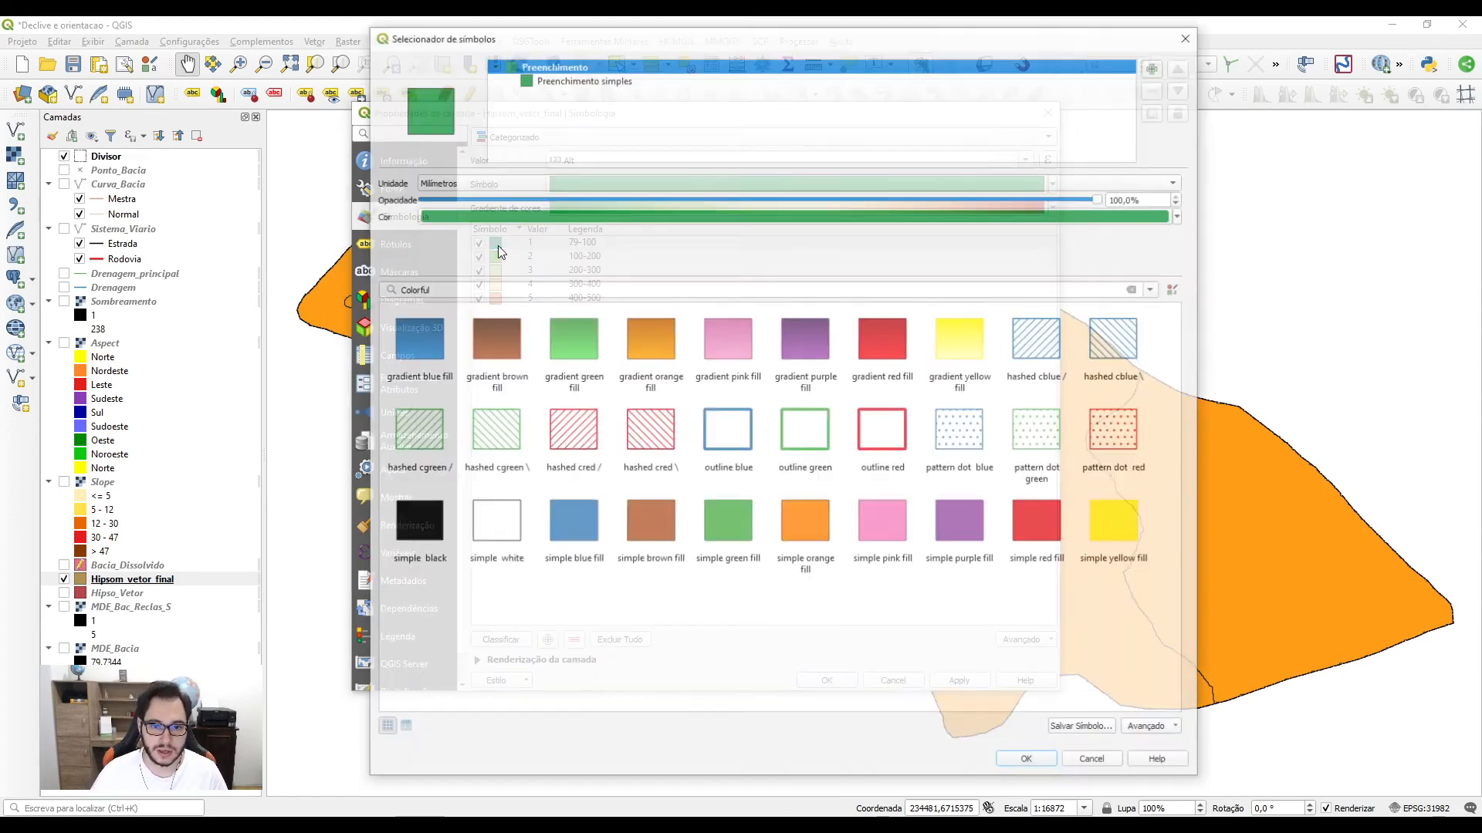
click(532, 79)
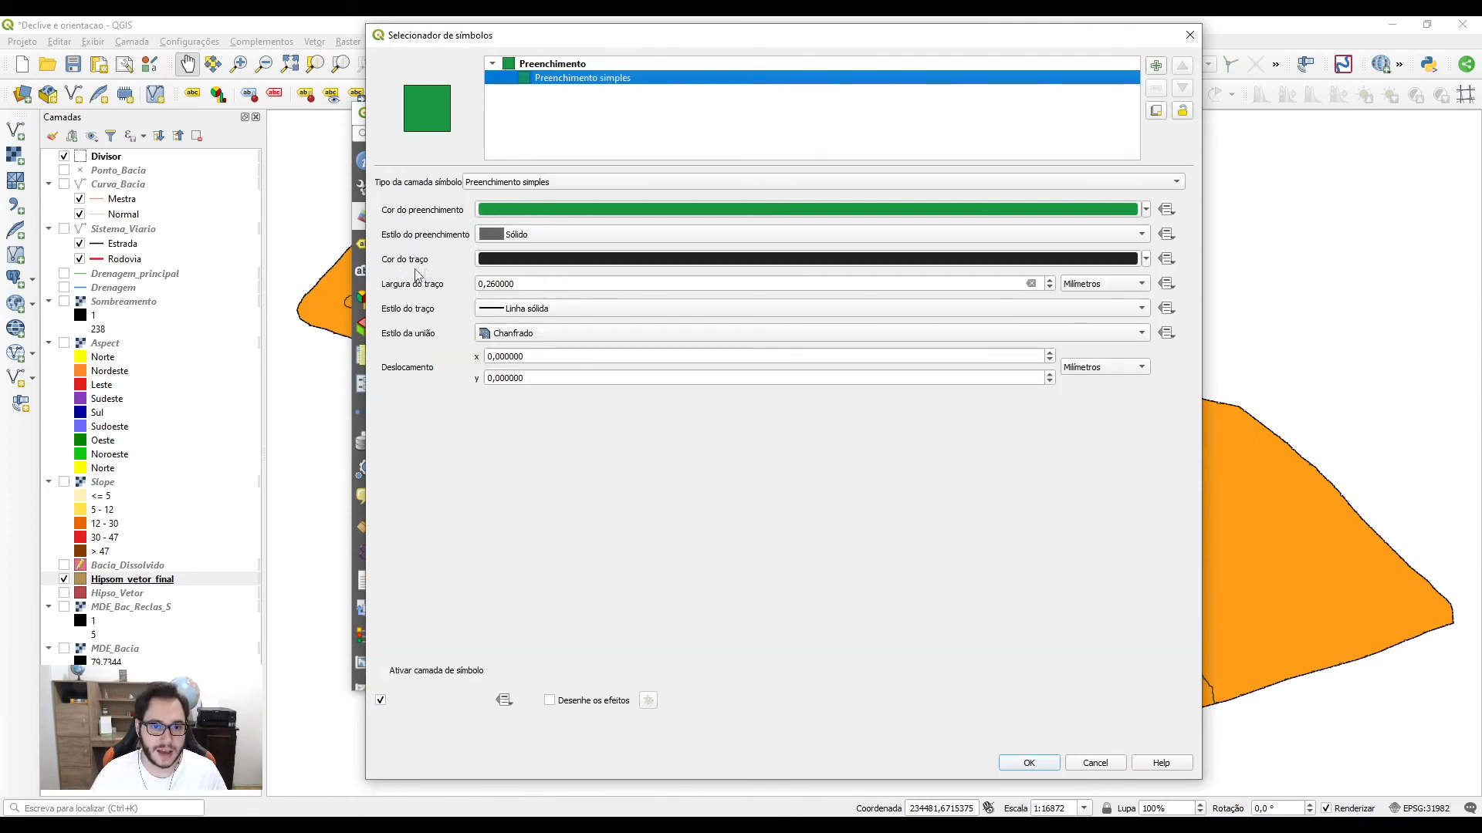
drag(571, 208, 628, 266)
click(1028, 763)
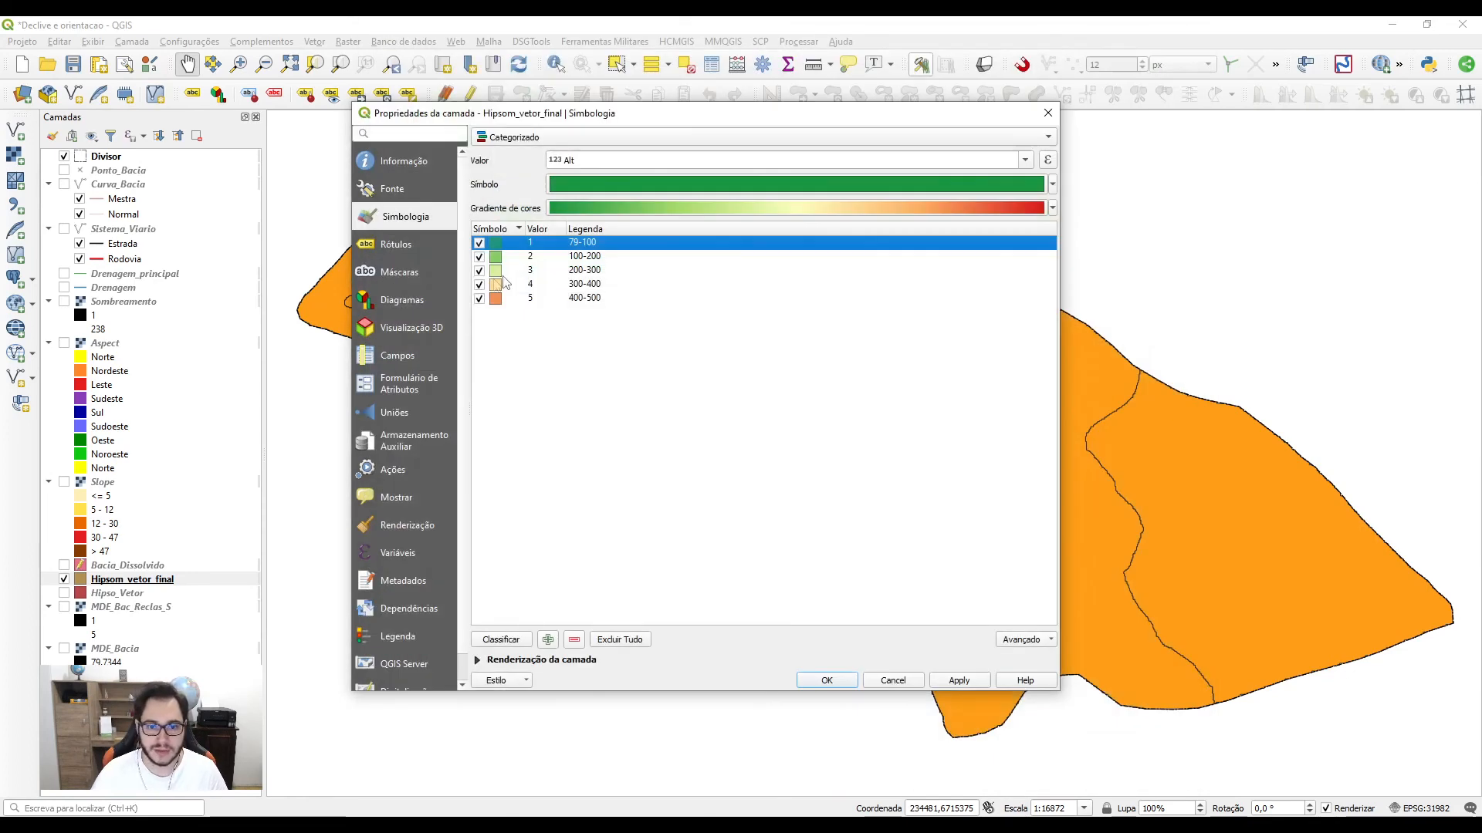
double_click(497, 258)
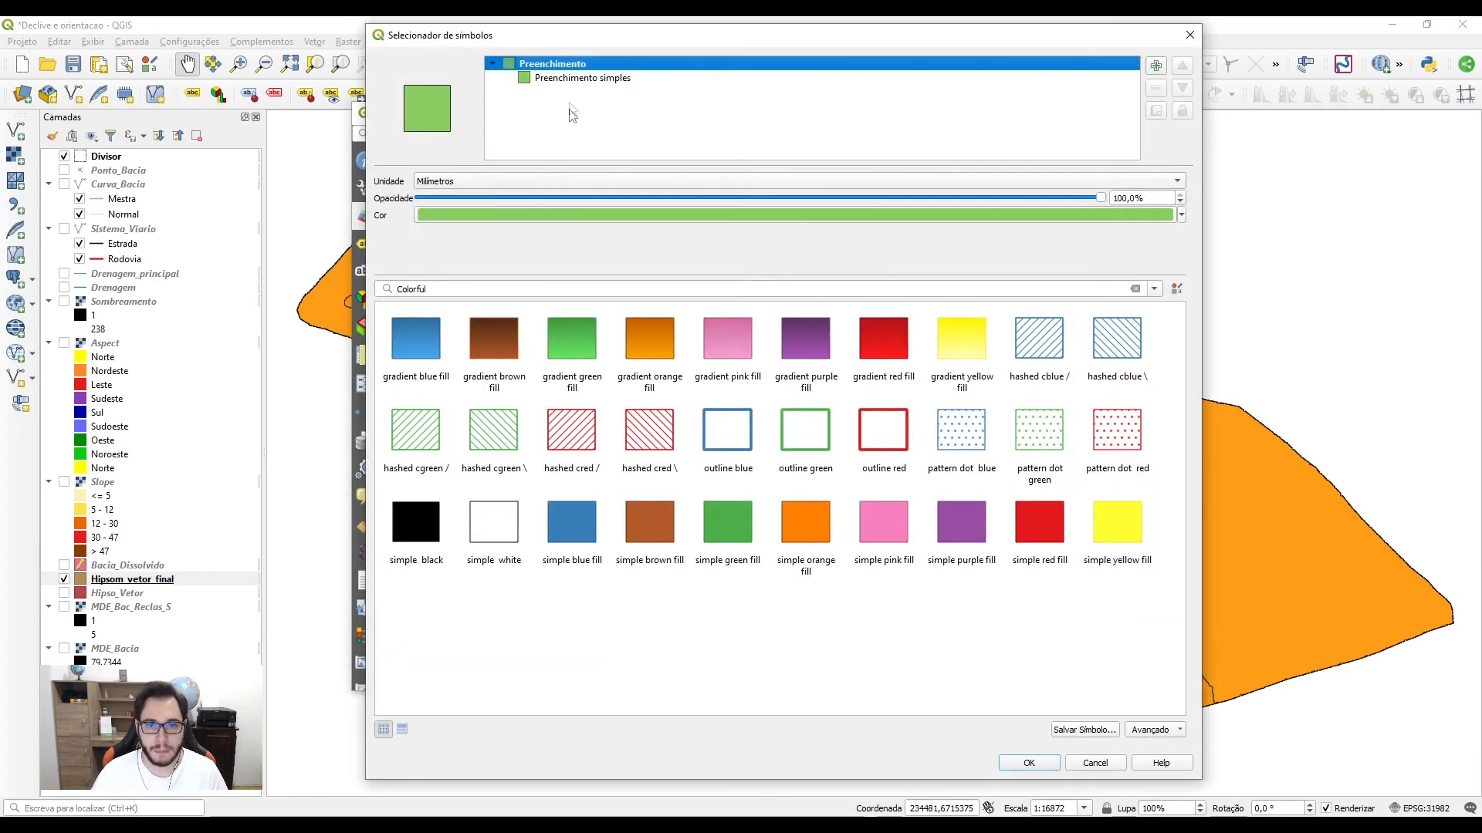
click(571, 79)
drag(609, 214, 660, 260)
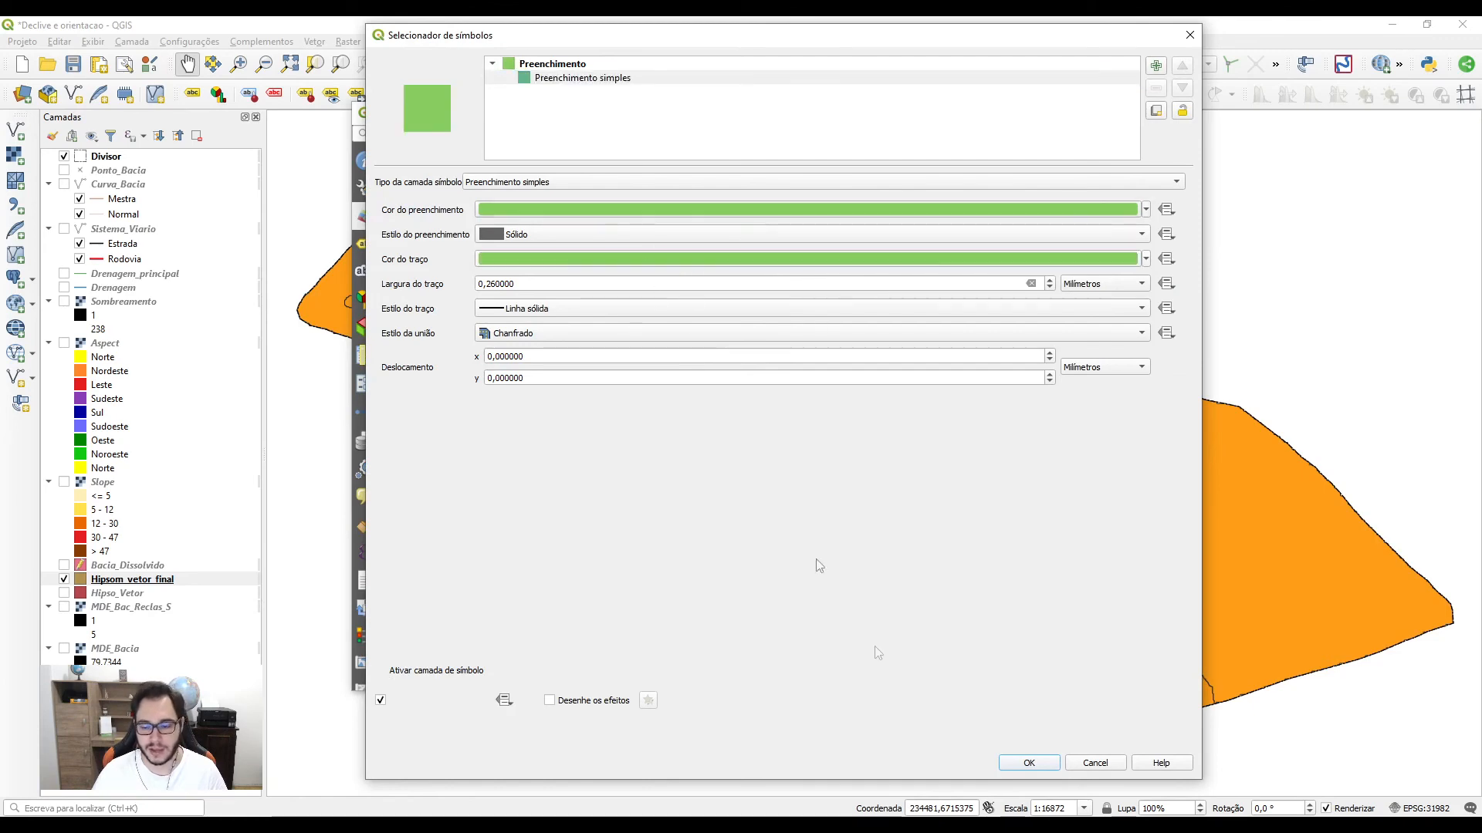
click(1026, 762)
Step: Match the simple fill's stroke color to the fill color for the 200-300 and 300-400 categories
click(497, 275)
double_click(497, 278)
click(571, 79)
mouse_move(579, 209)
mouse_down()
mouse_move(607, 282)
mouse_move(600, 263)
mouse_up()
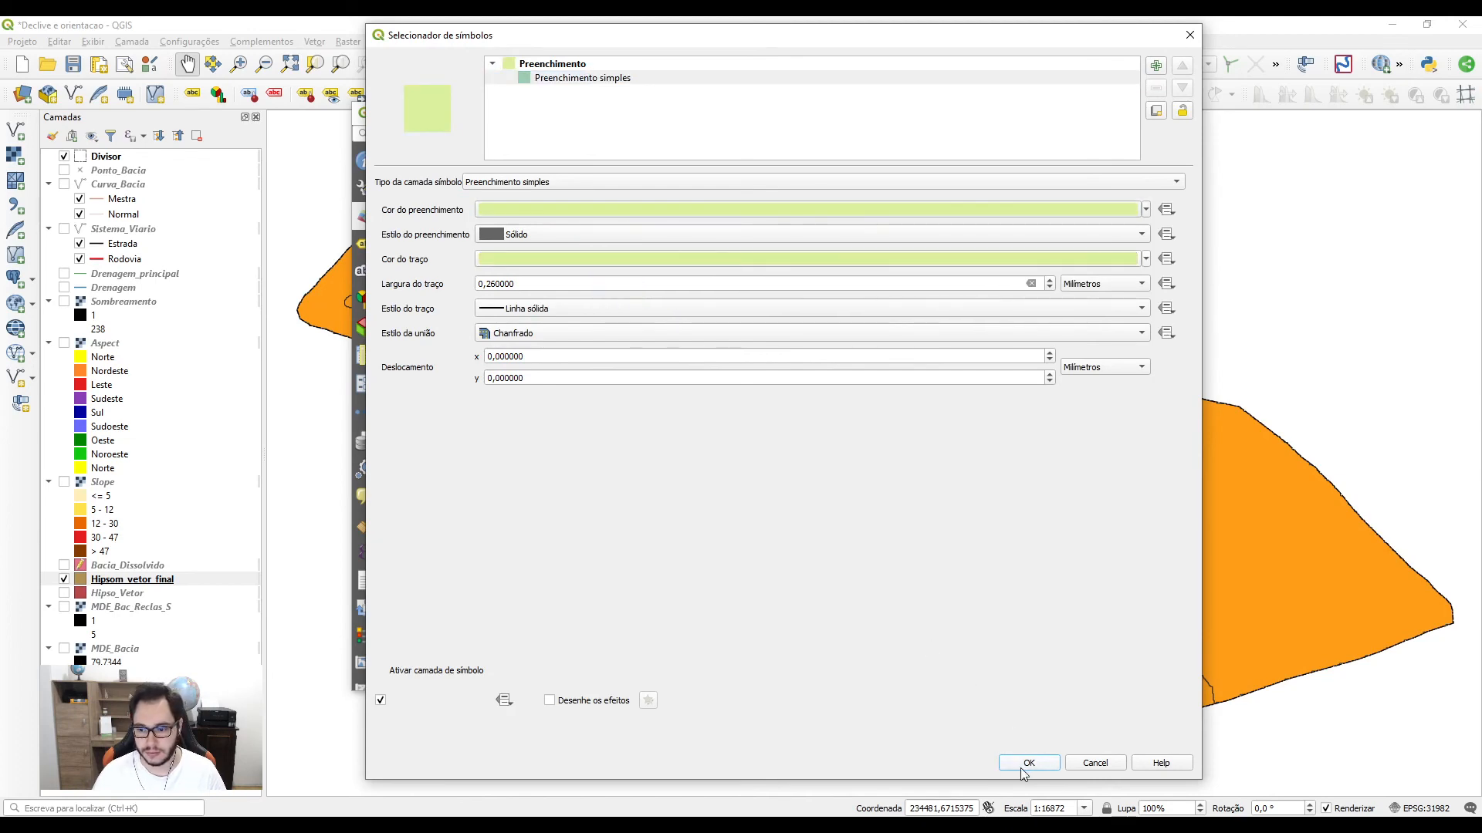
click(1029, 763)
double_click(500, 285)
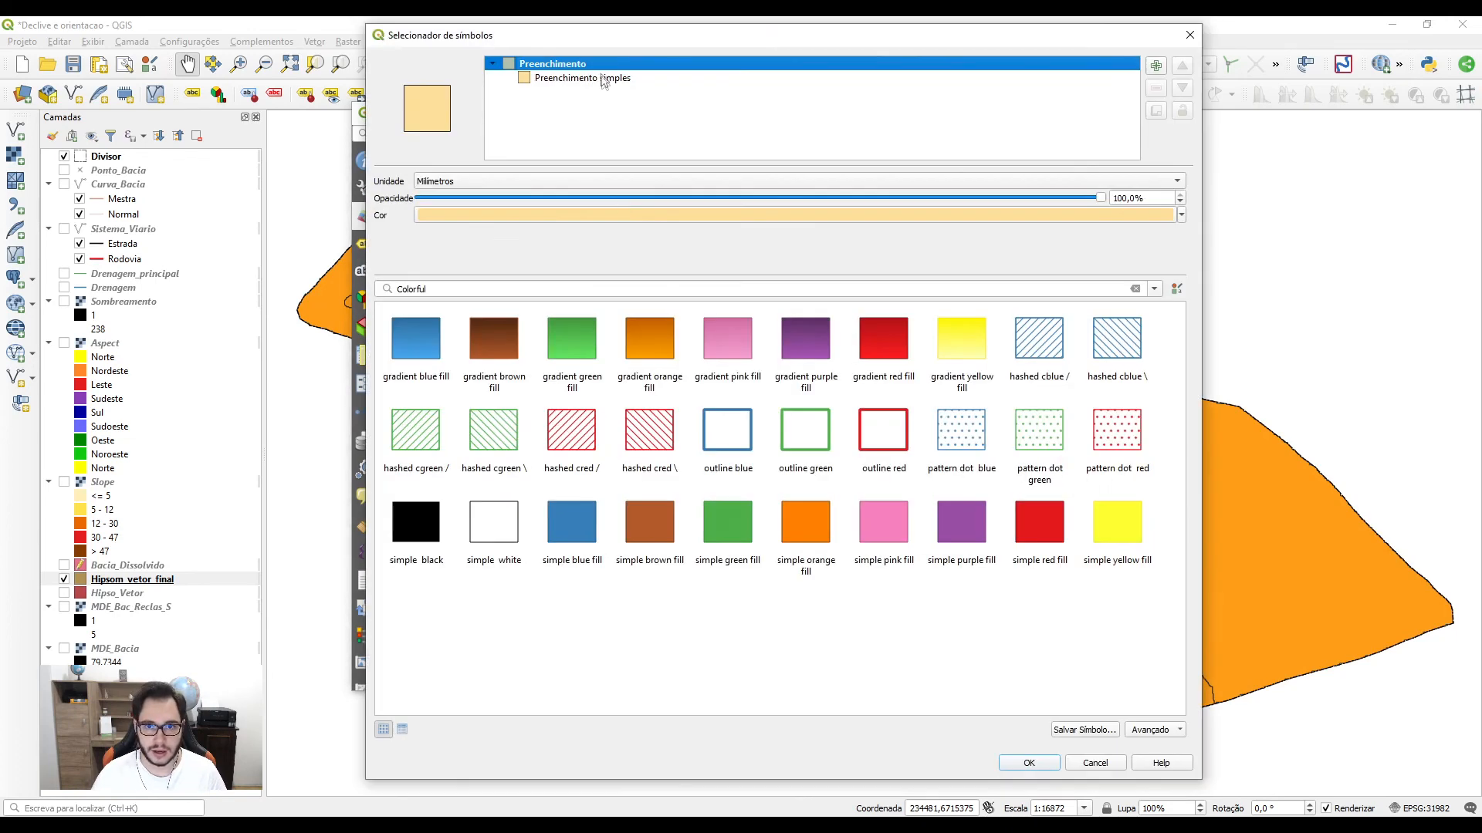
click(575, 77)
drag(615, 209, 629, 259)
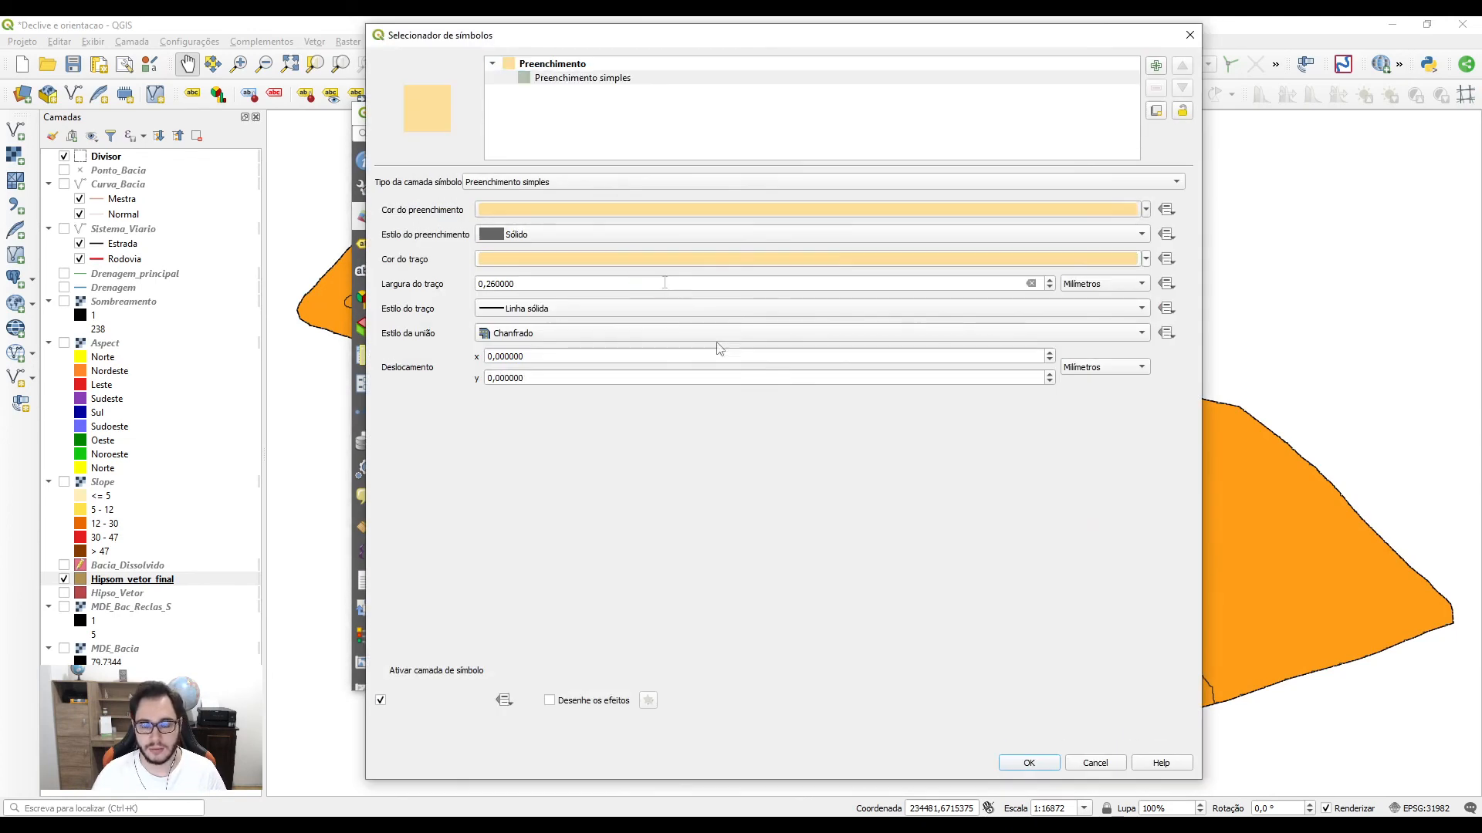
click(1028, 763)
Step: Match the 400-500 category's stroke color to its fill color and apply the symbology to the layer
double_click(503, 299)
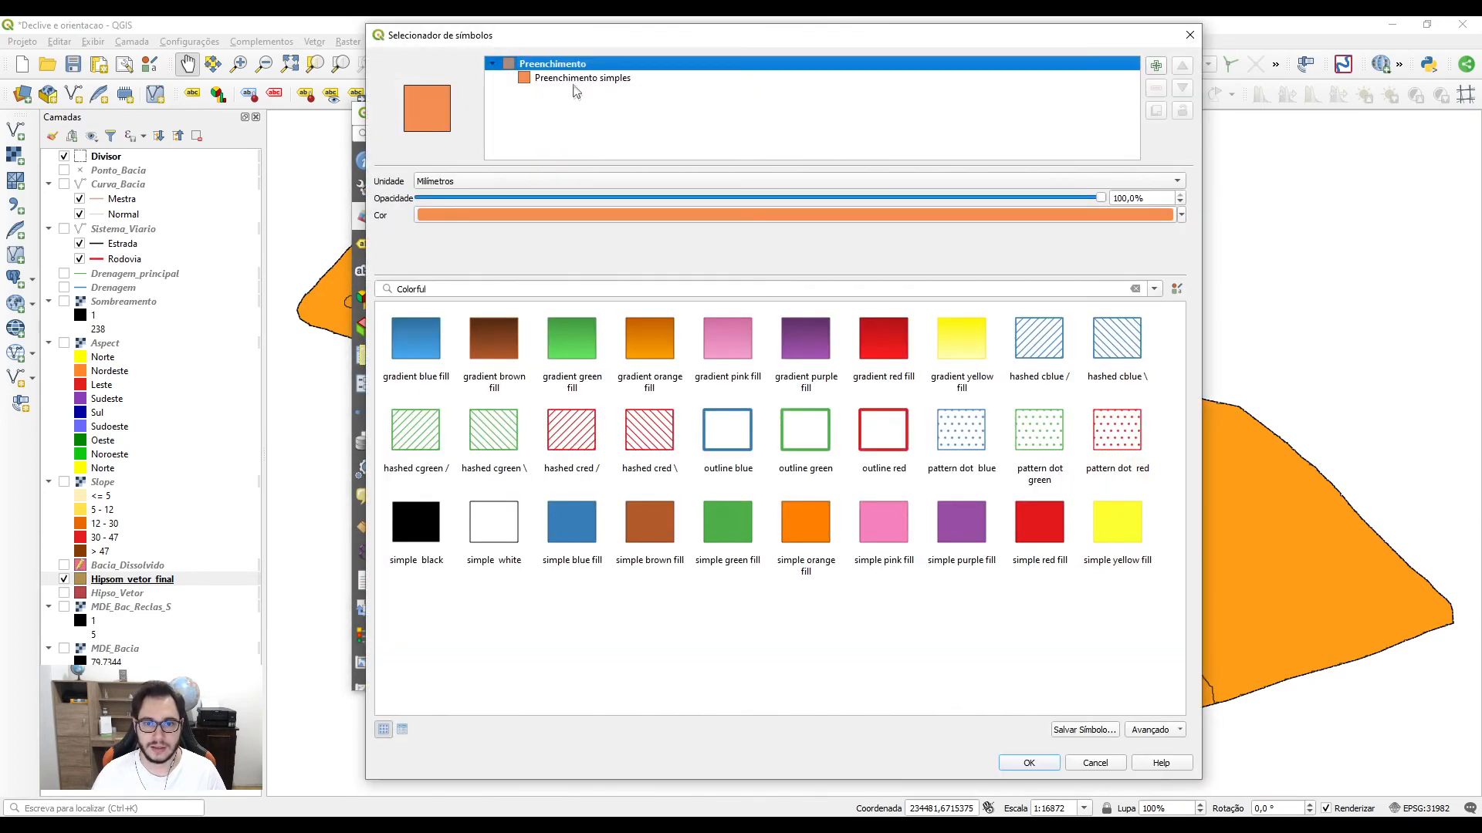
click(579, 78)
drag(612, 209, 661, 263)
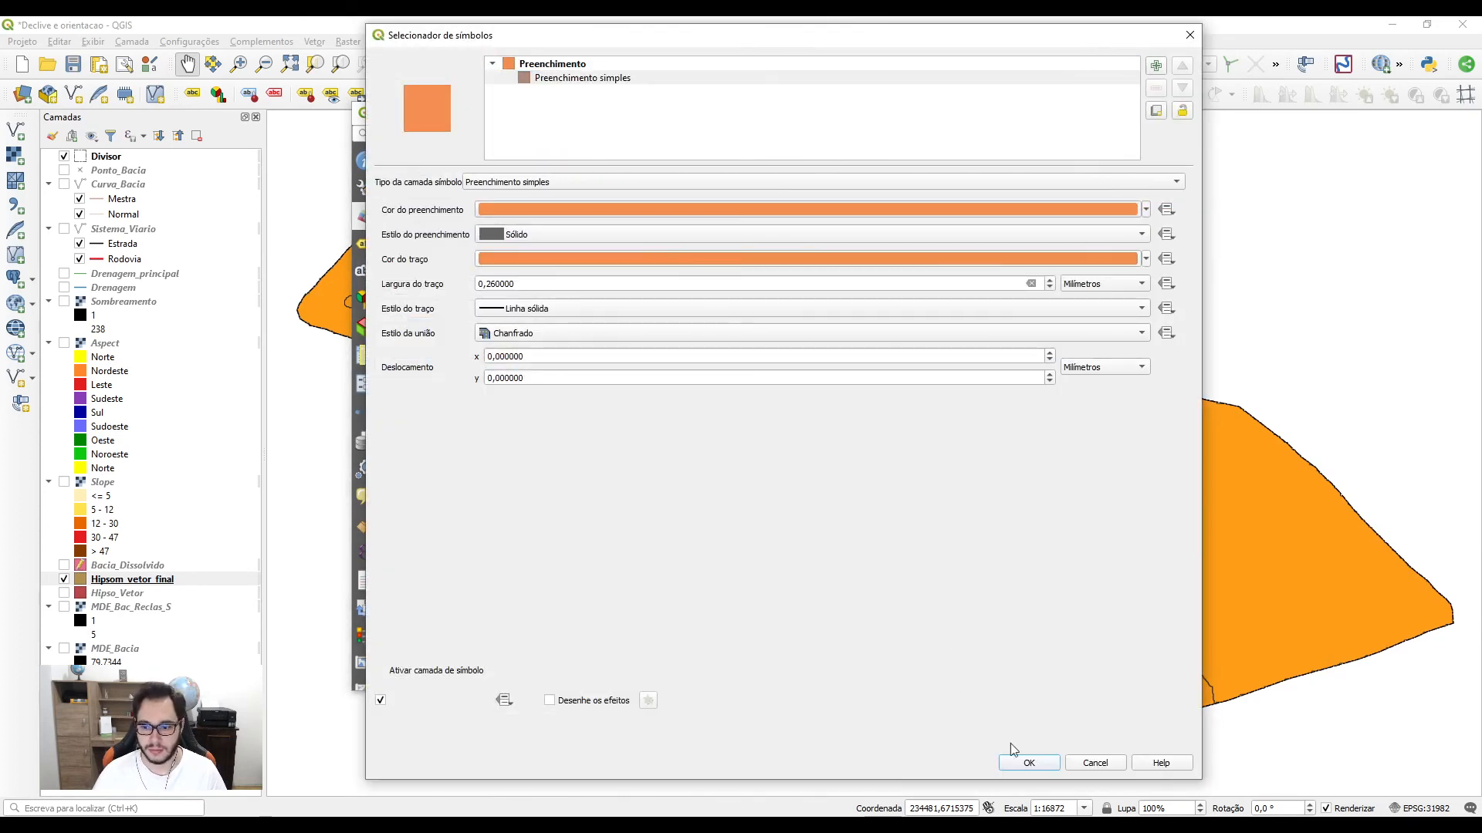
click(1023, 763)
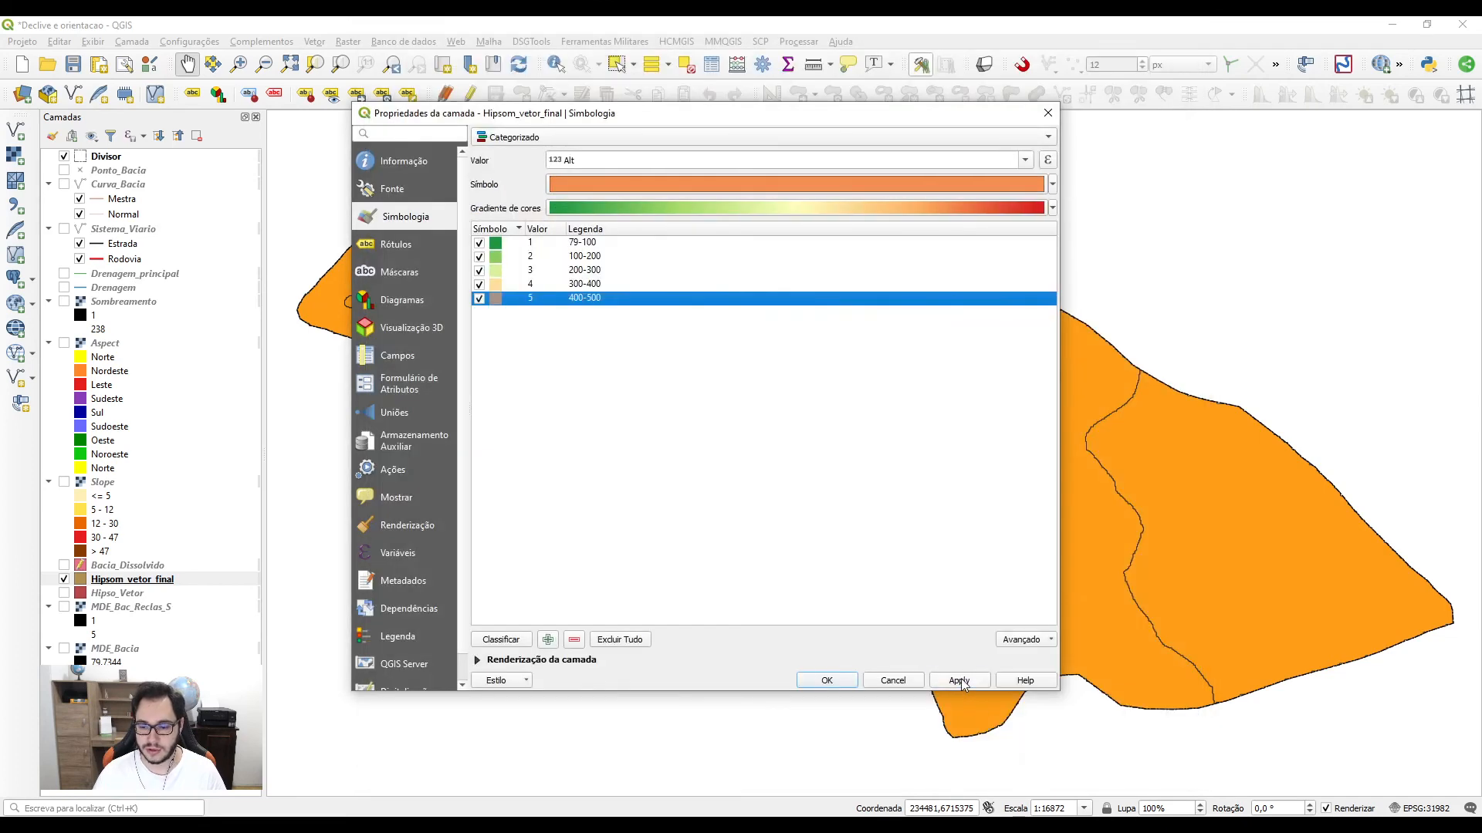
click(959, 680)
click(826, 682)
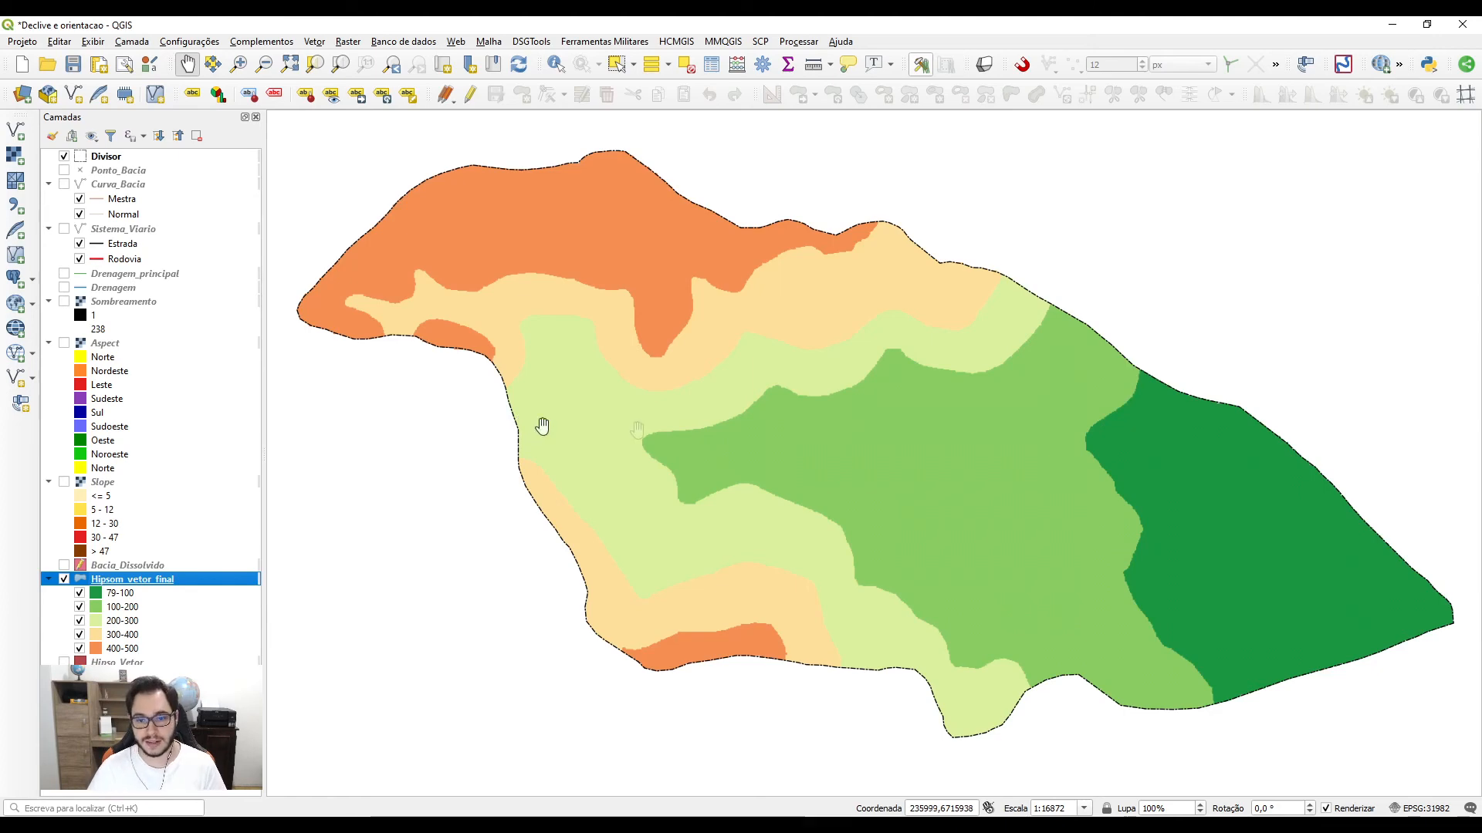
Step: Inspect the styled altitude classes on the map and review the attribute table of Hipsom_vetor_final
scroll(737, 434, up, 3)
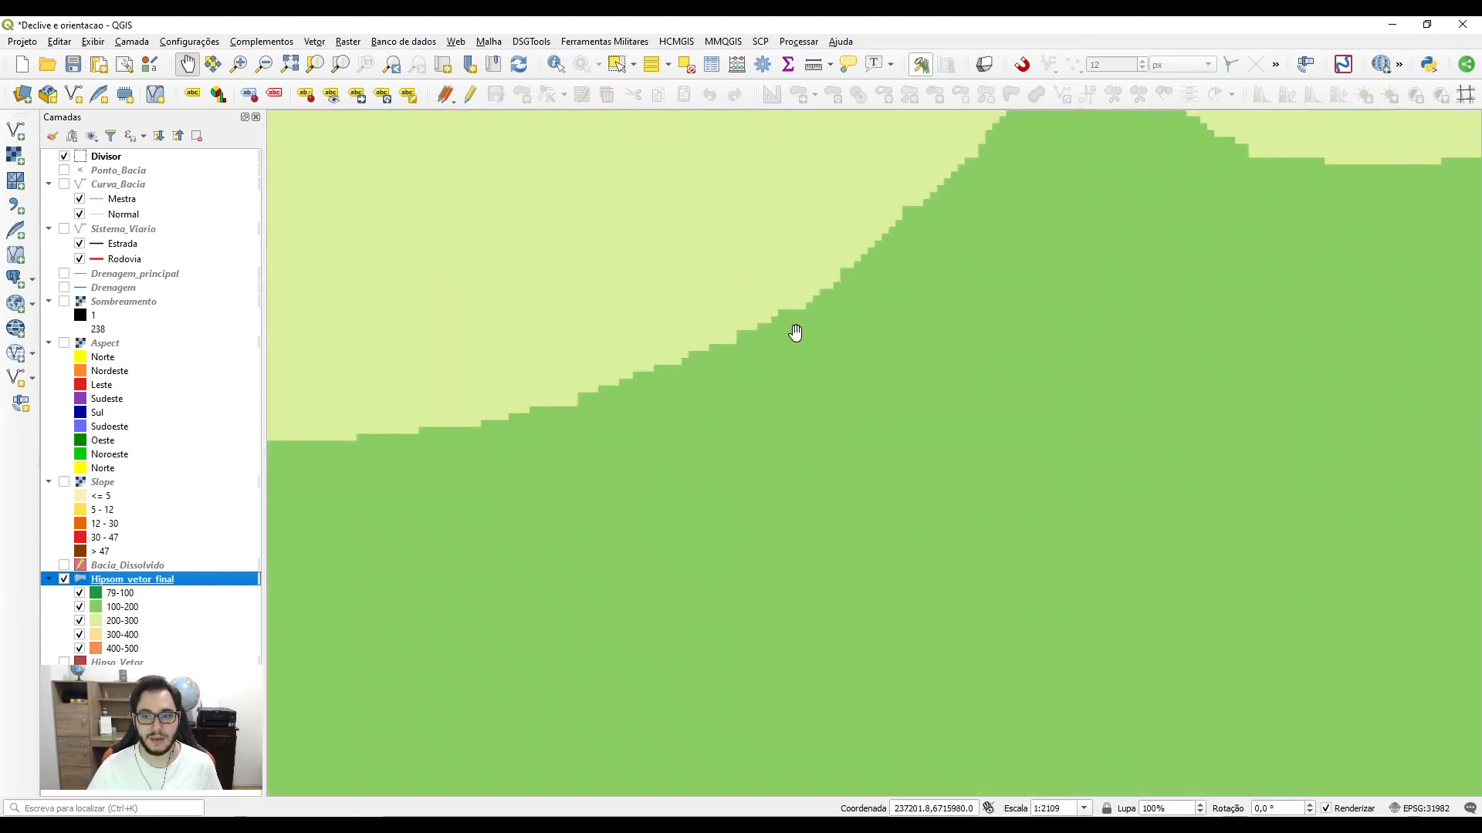
scroll(796, 332, down, 4)
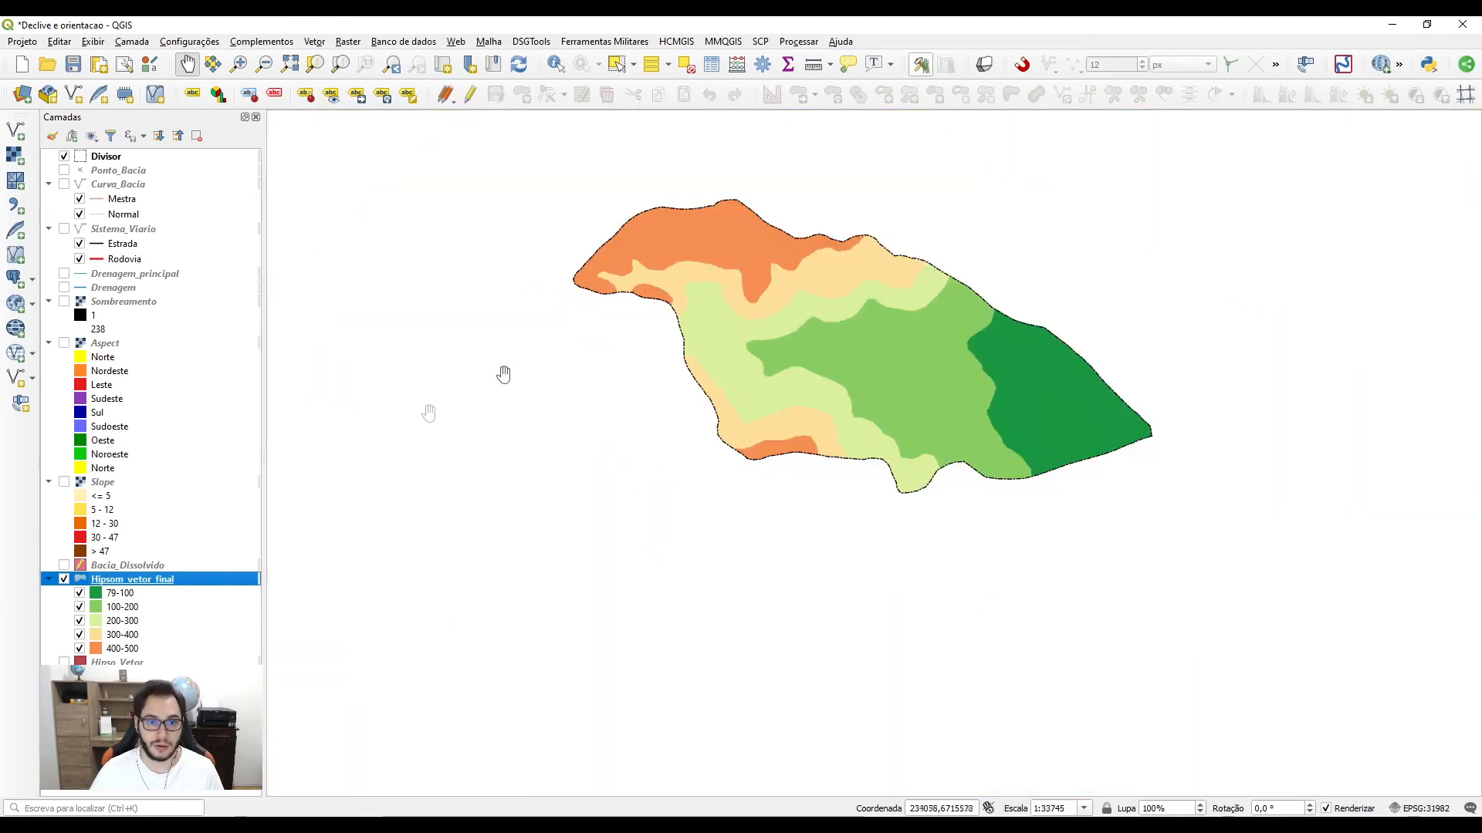
right_click(119, 581)
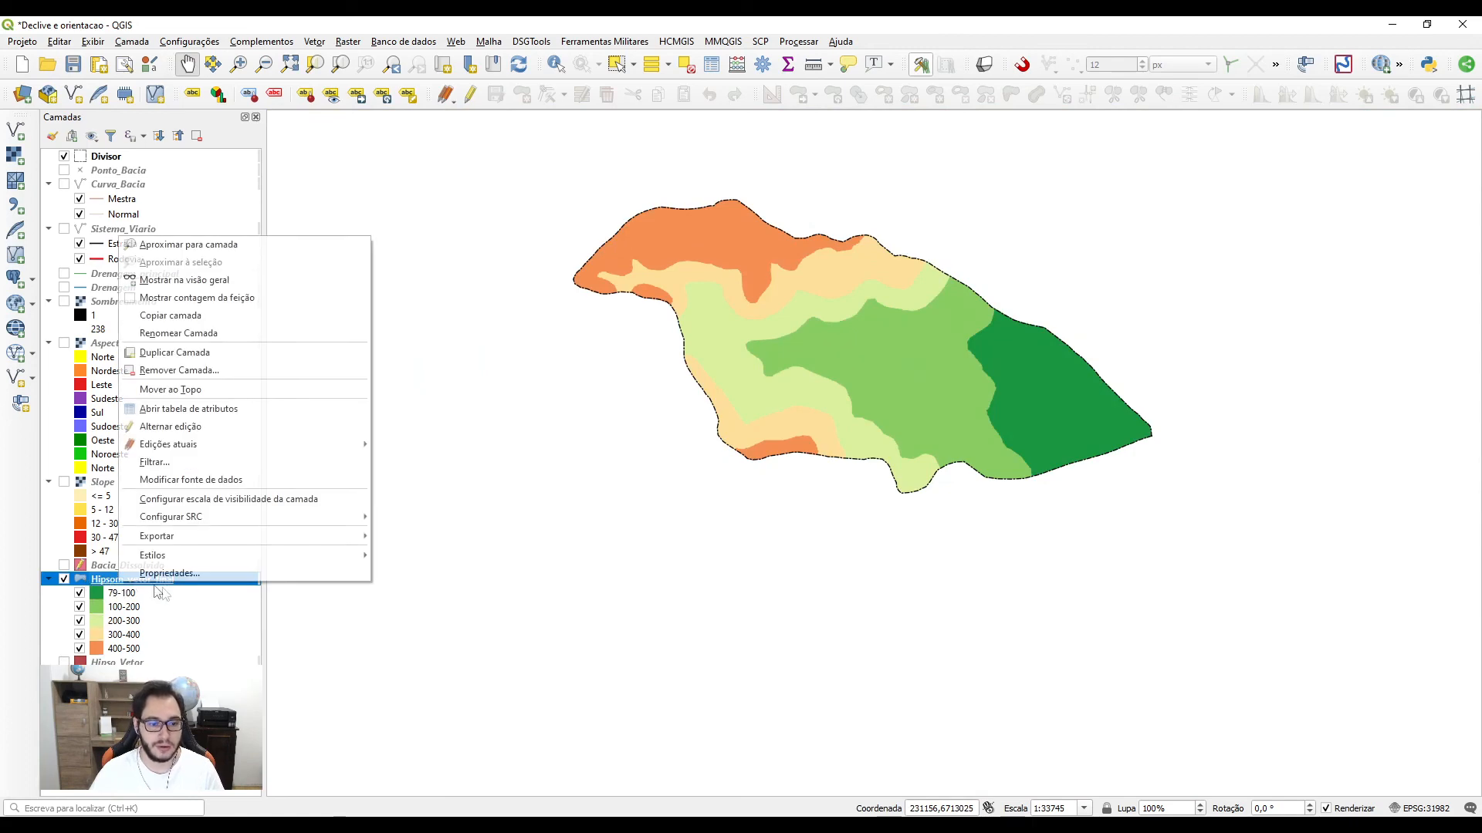
click(189, 408)
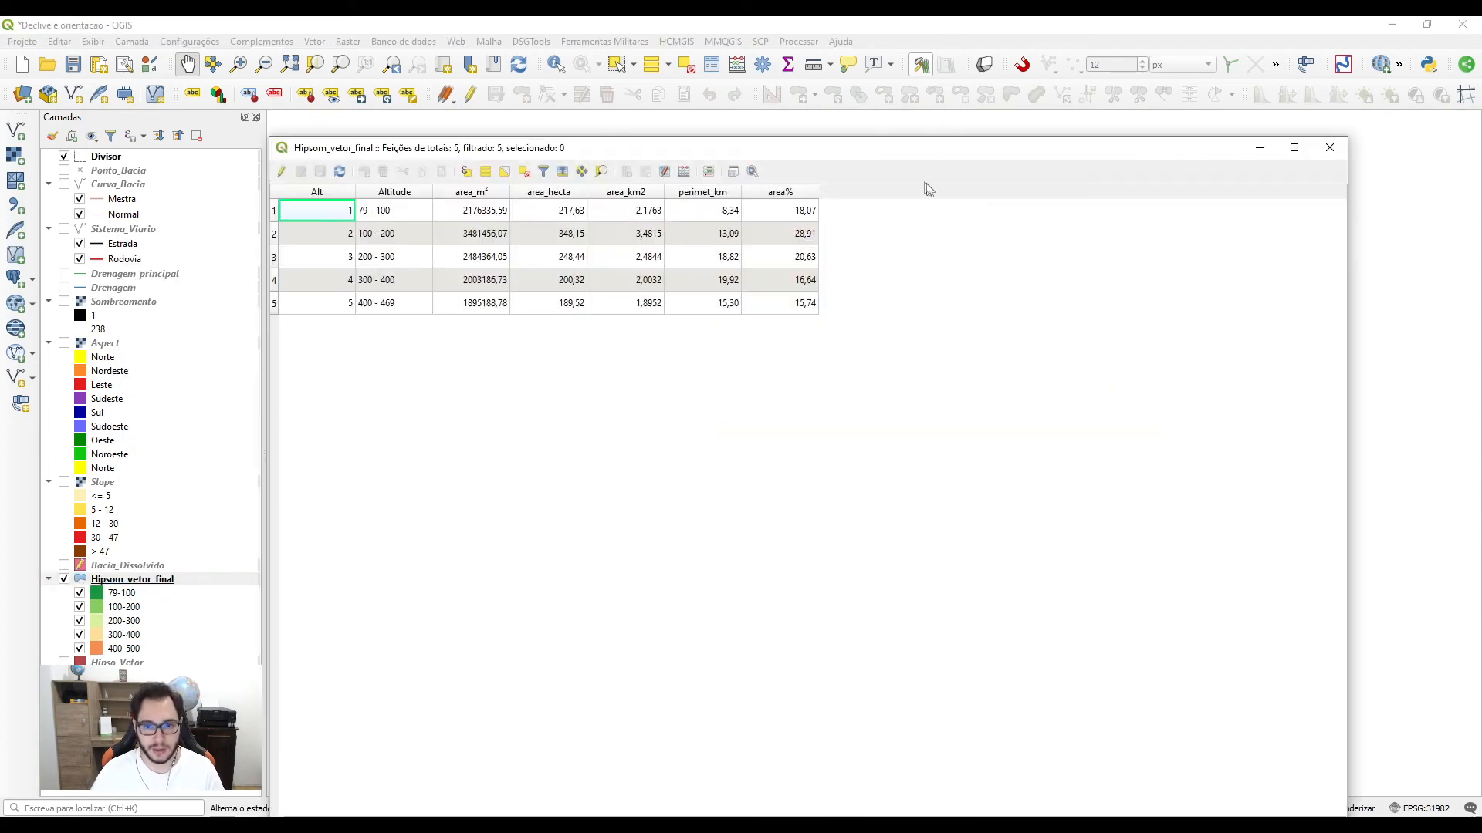
click(1329, 147)
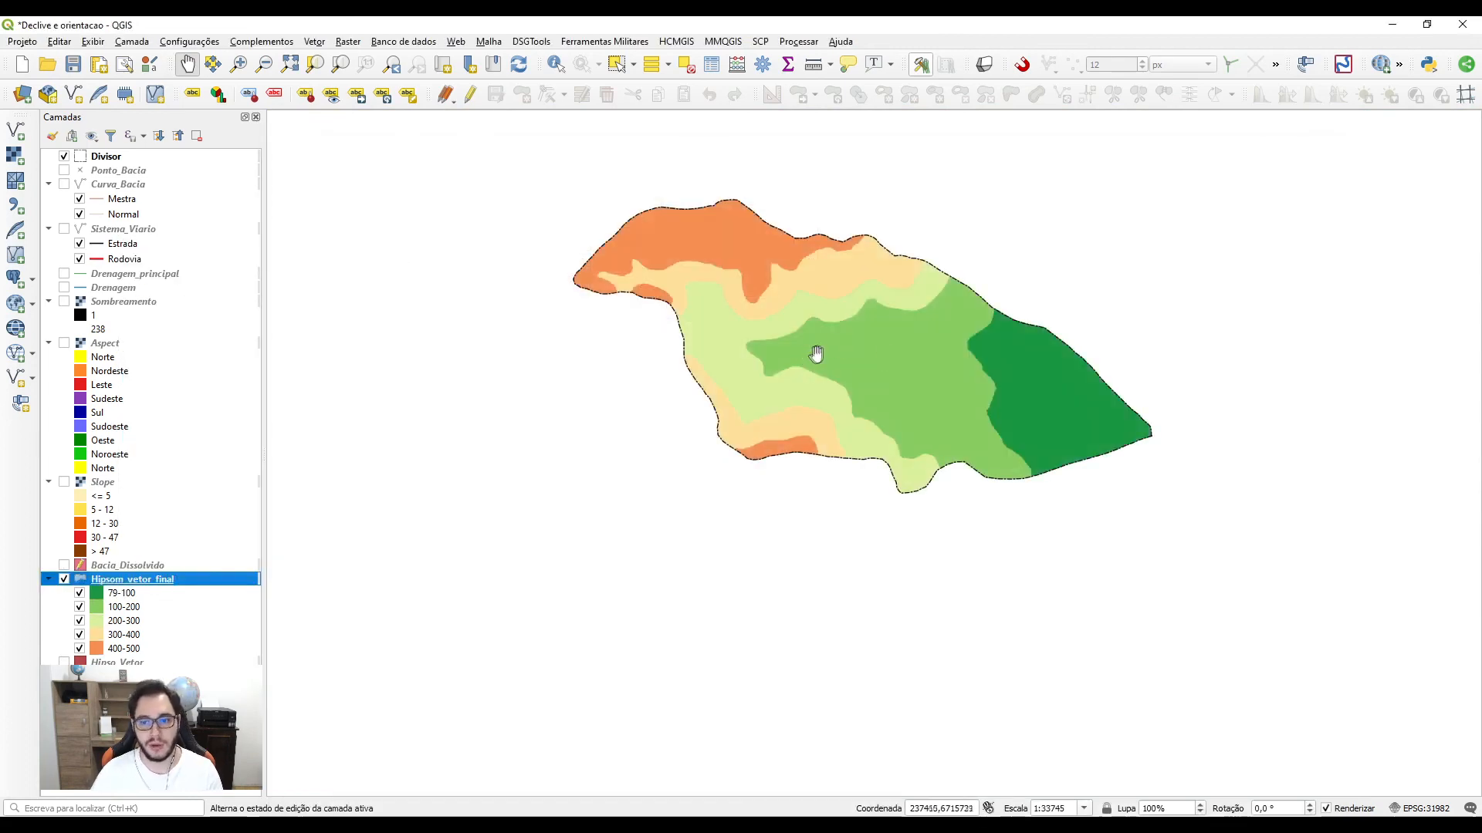
scroll(828, 359, up, 2)
drag(860, 373, 825, 529)
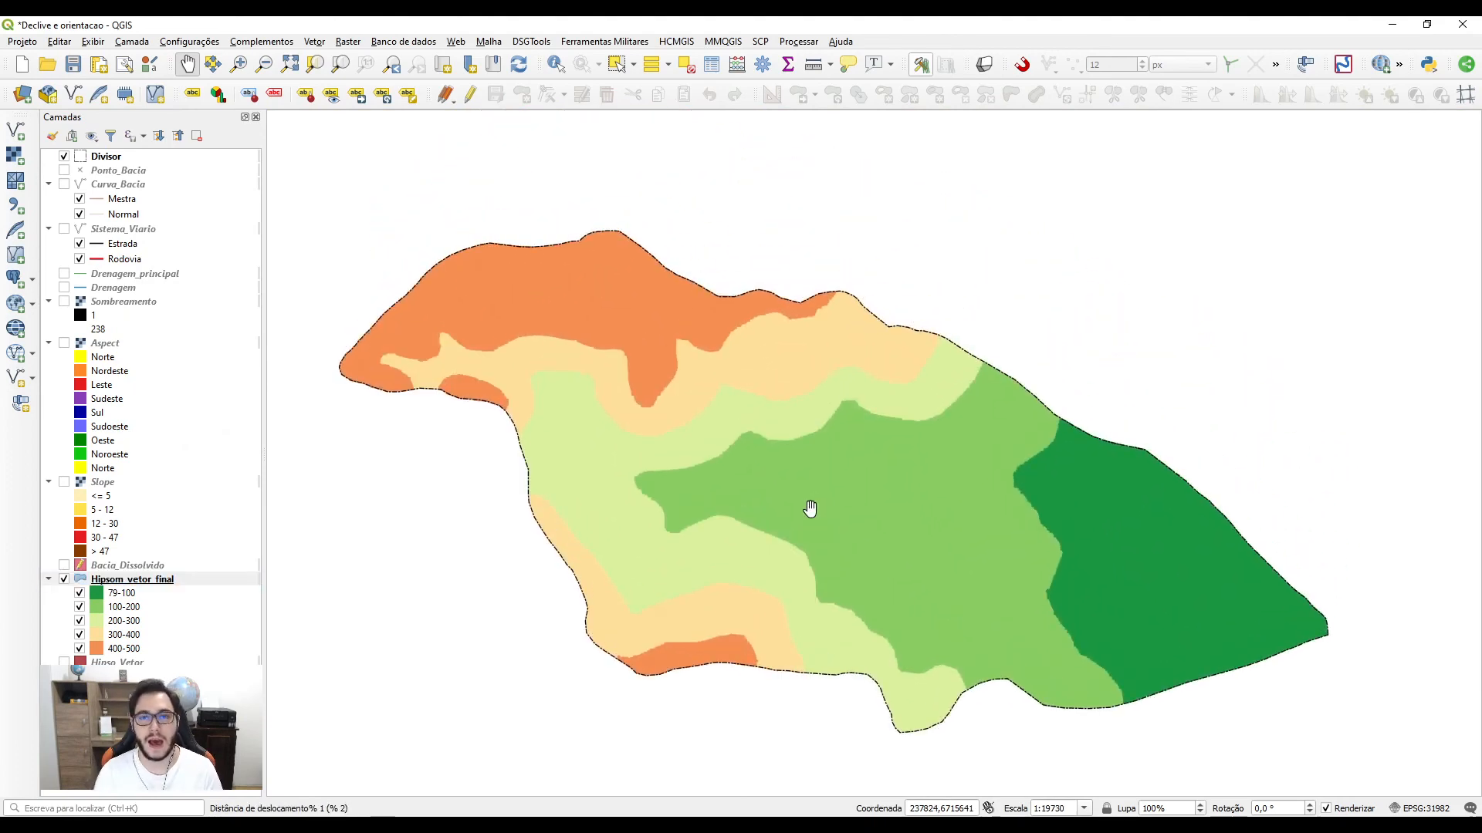
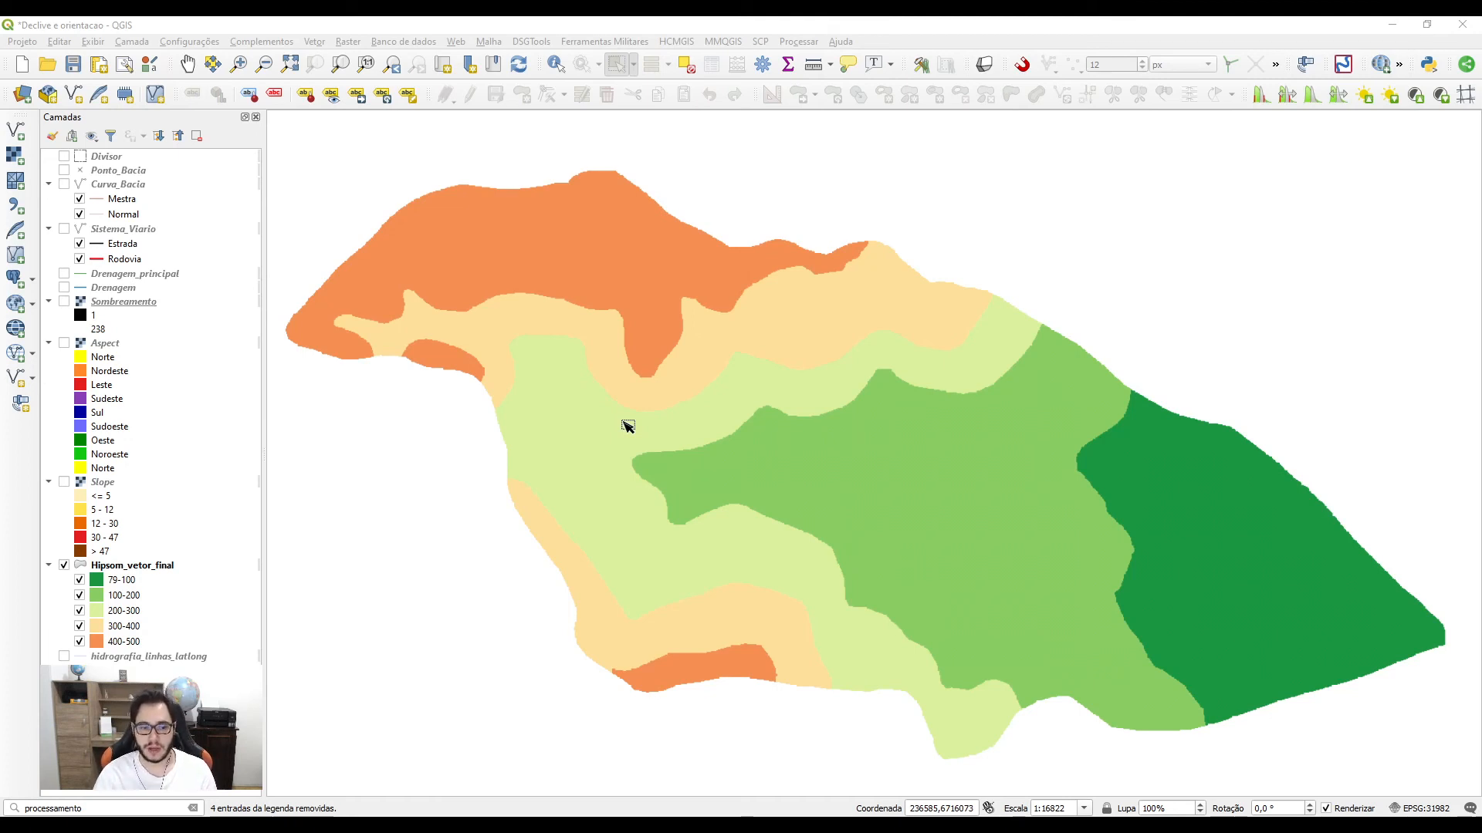
Step: Show the Slope and Aspect layers on the map and open a widened blank Notepad document beside the layer list
click(64, 482)
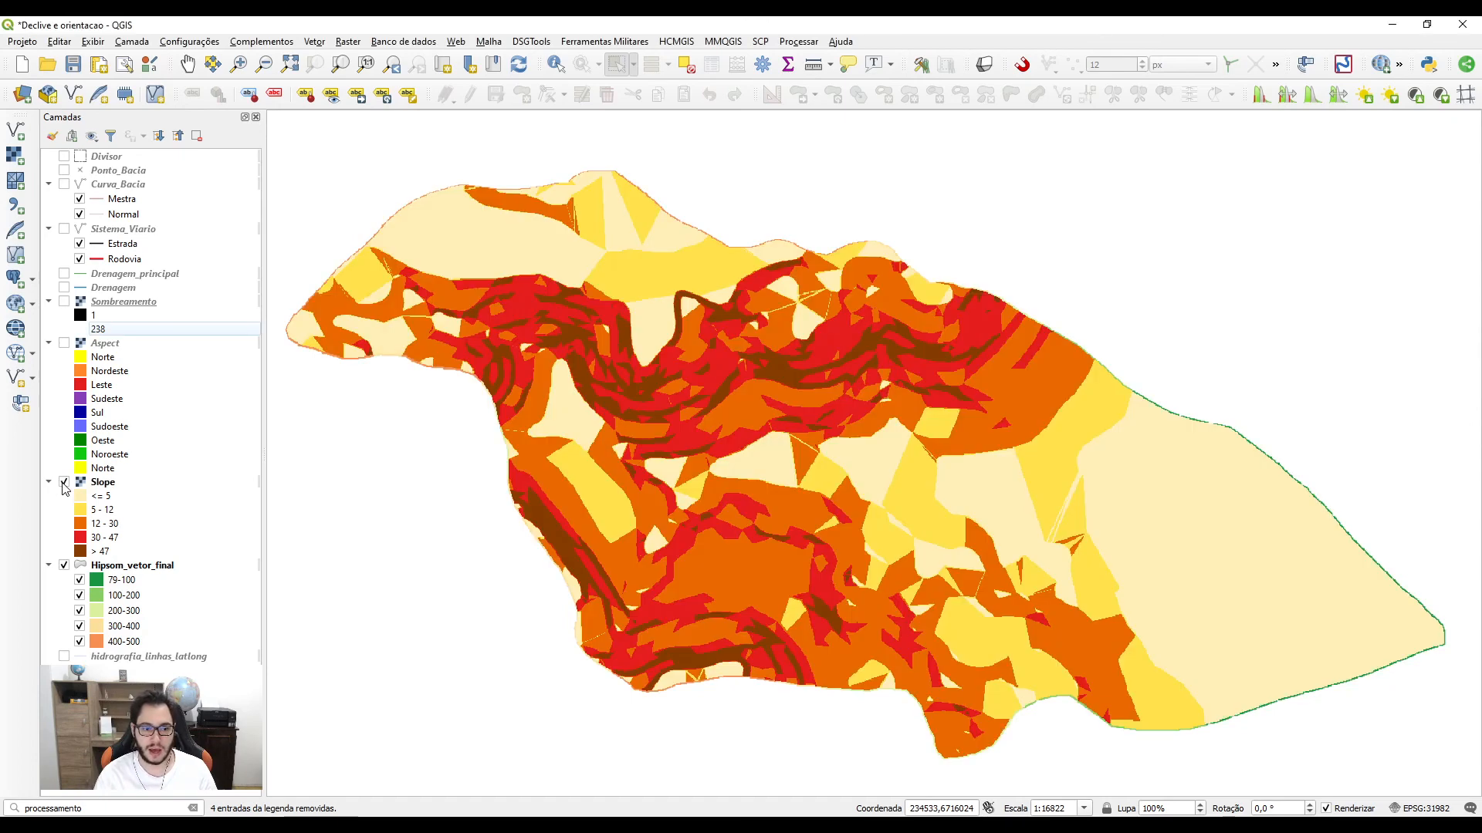
click(64, 343)
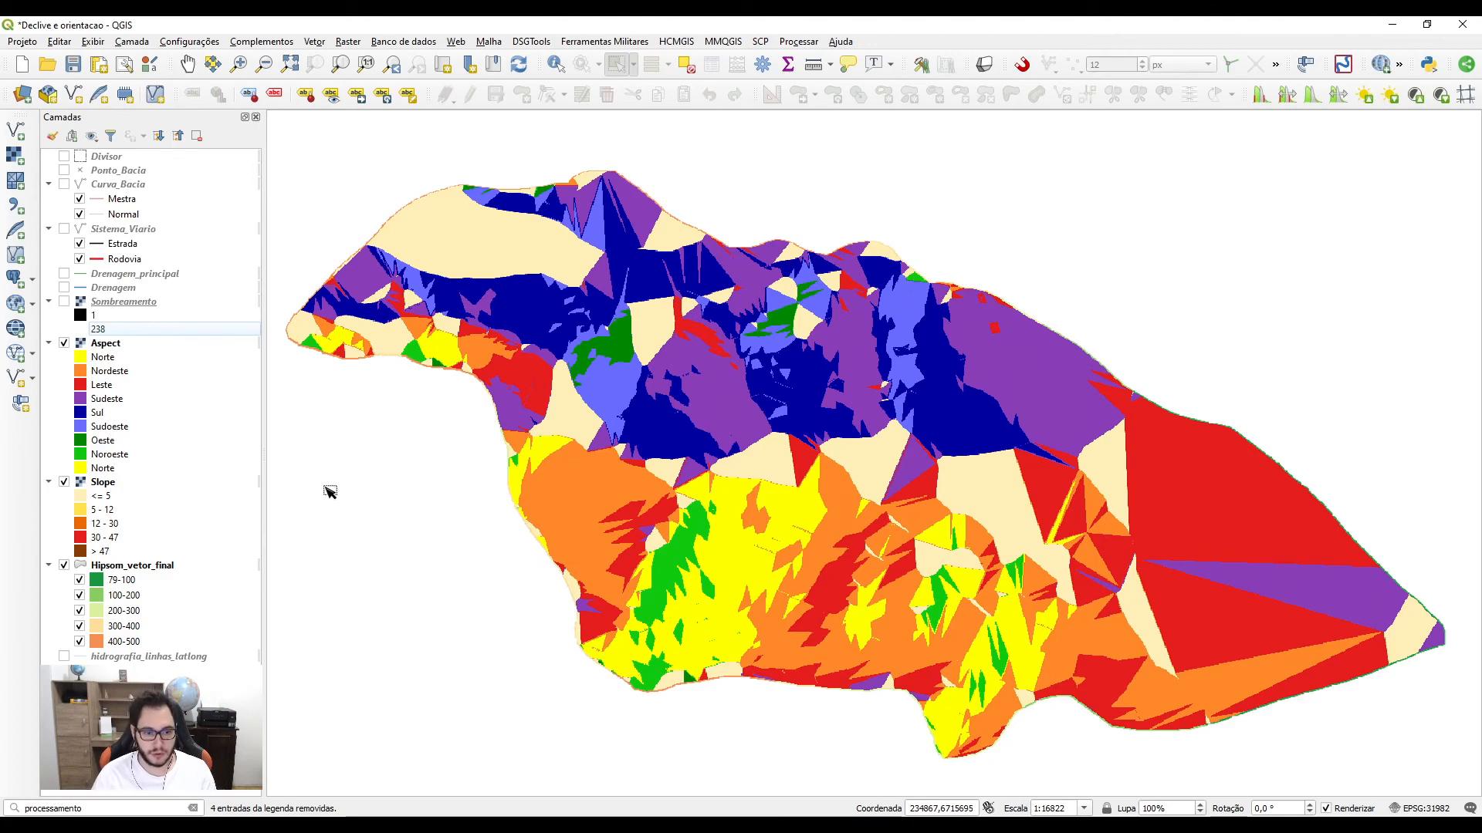
key(super)
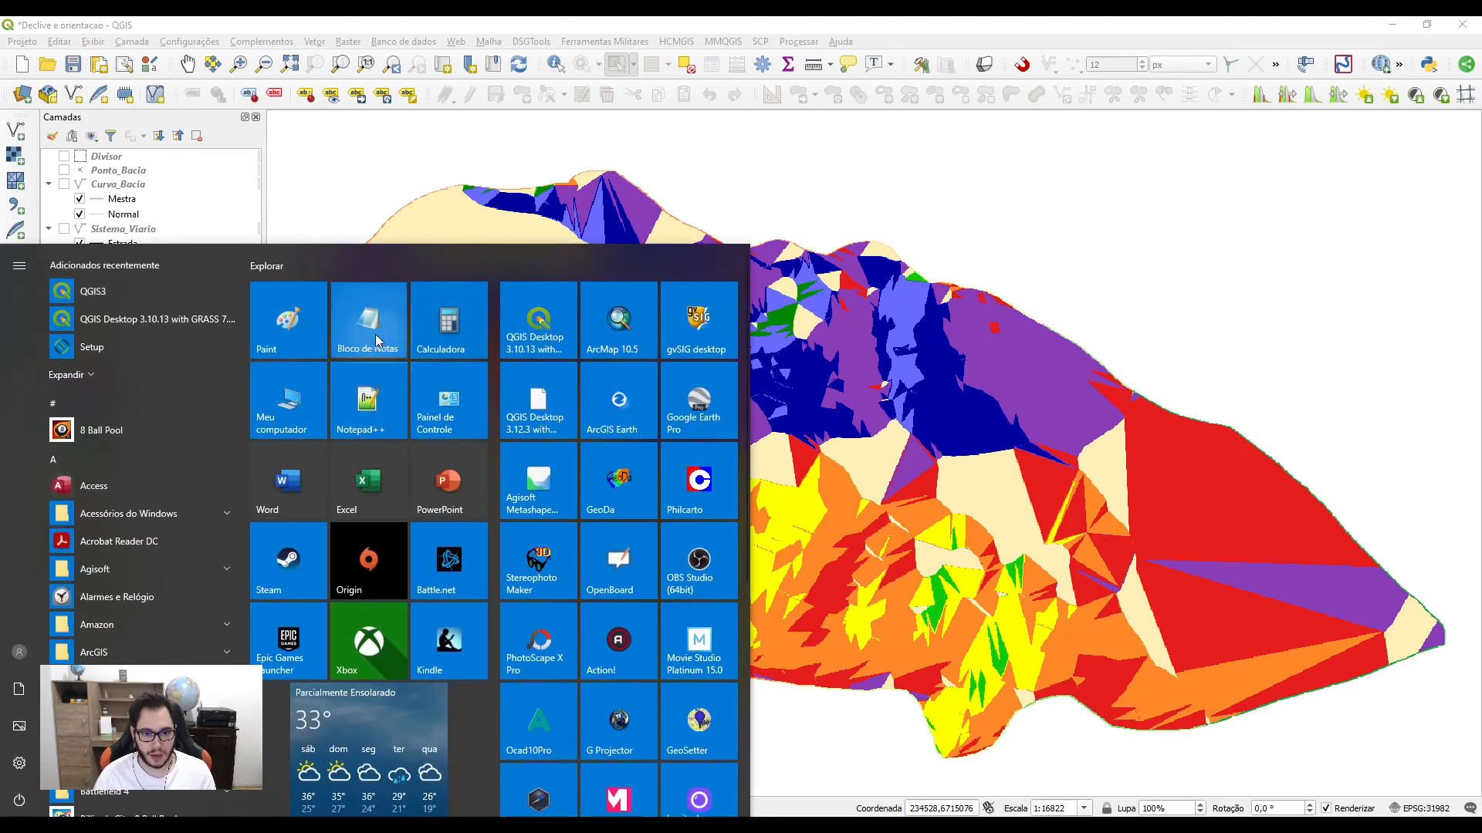
click(376, 340)
drag(536, 273, 321, 275)
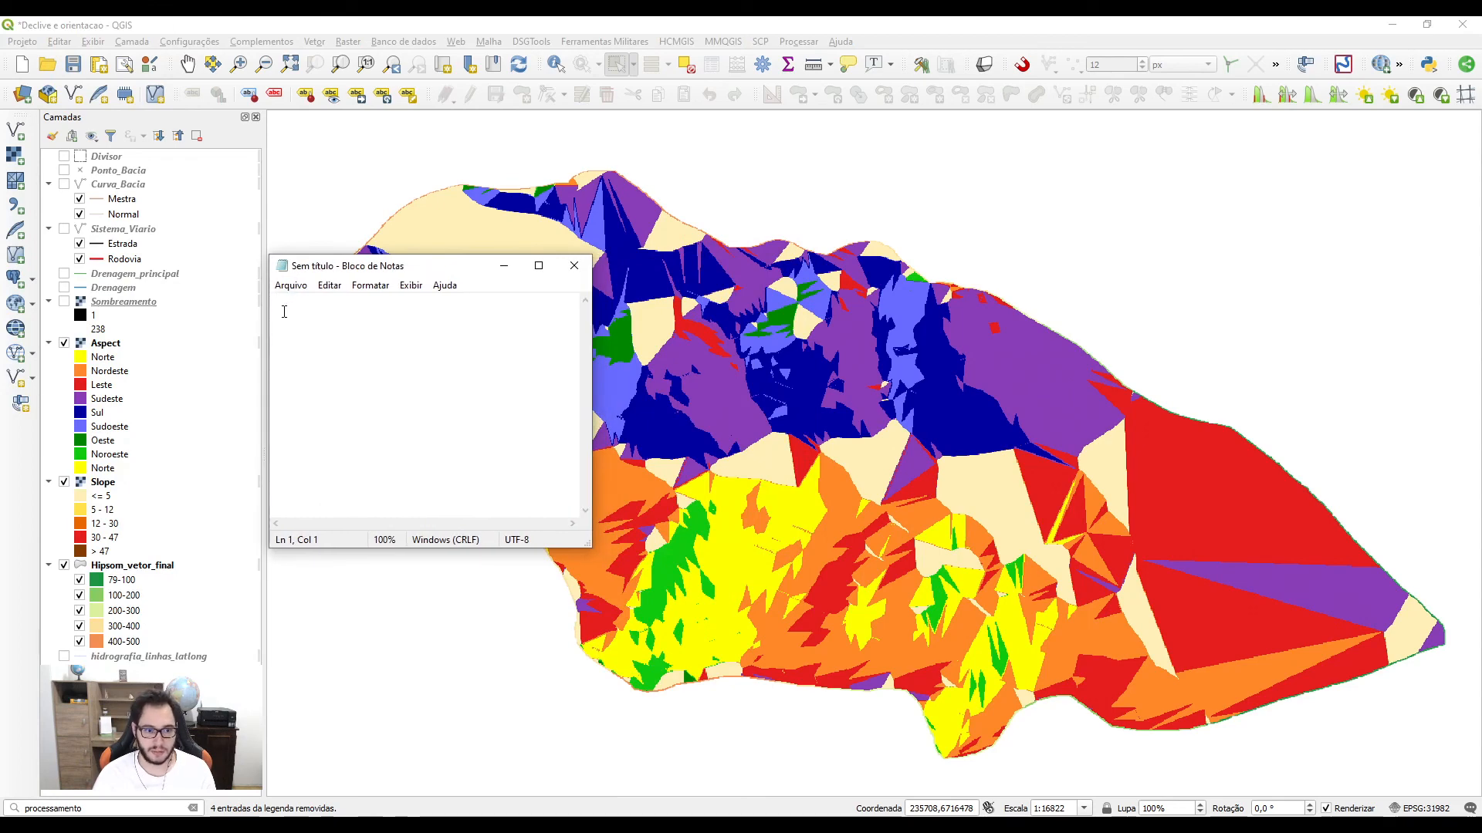
drag(592, 409, 877, 411)
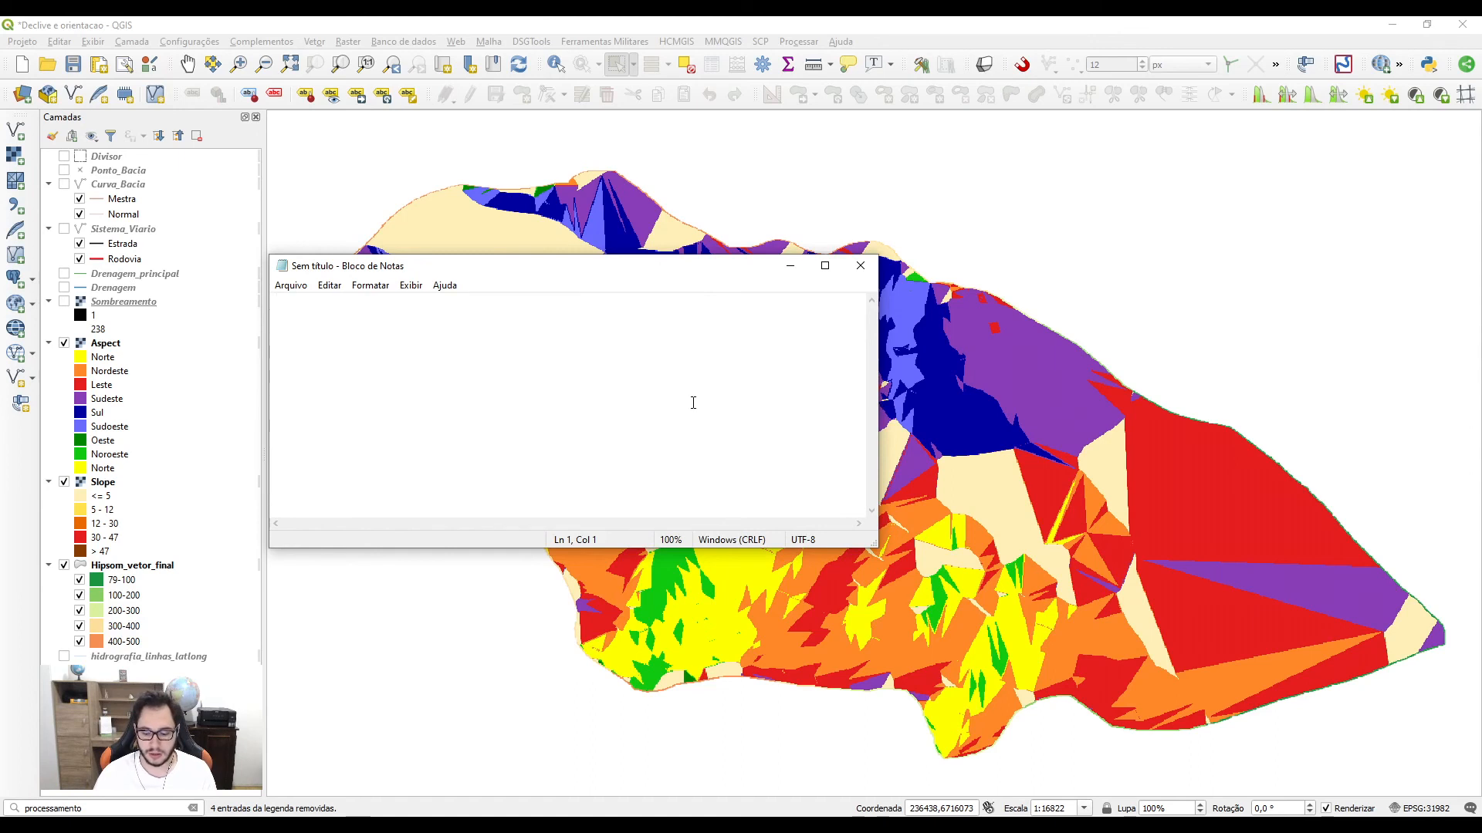
Step: Write the slope reclassification rules 0:5:1, 5.0001:12:2 and 12.0001:30:3 on separate lines
text(0)
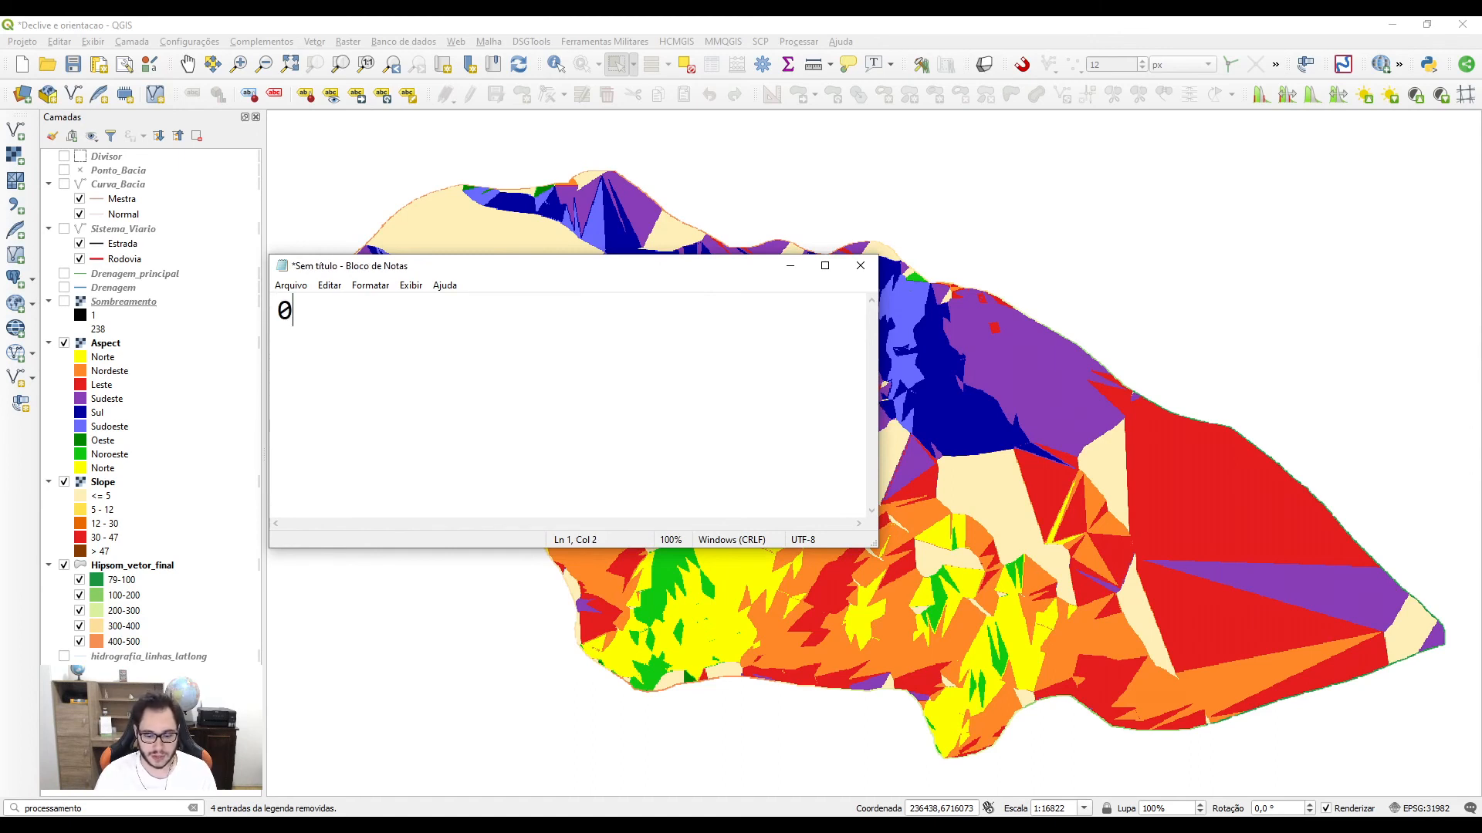
text(:5:1)
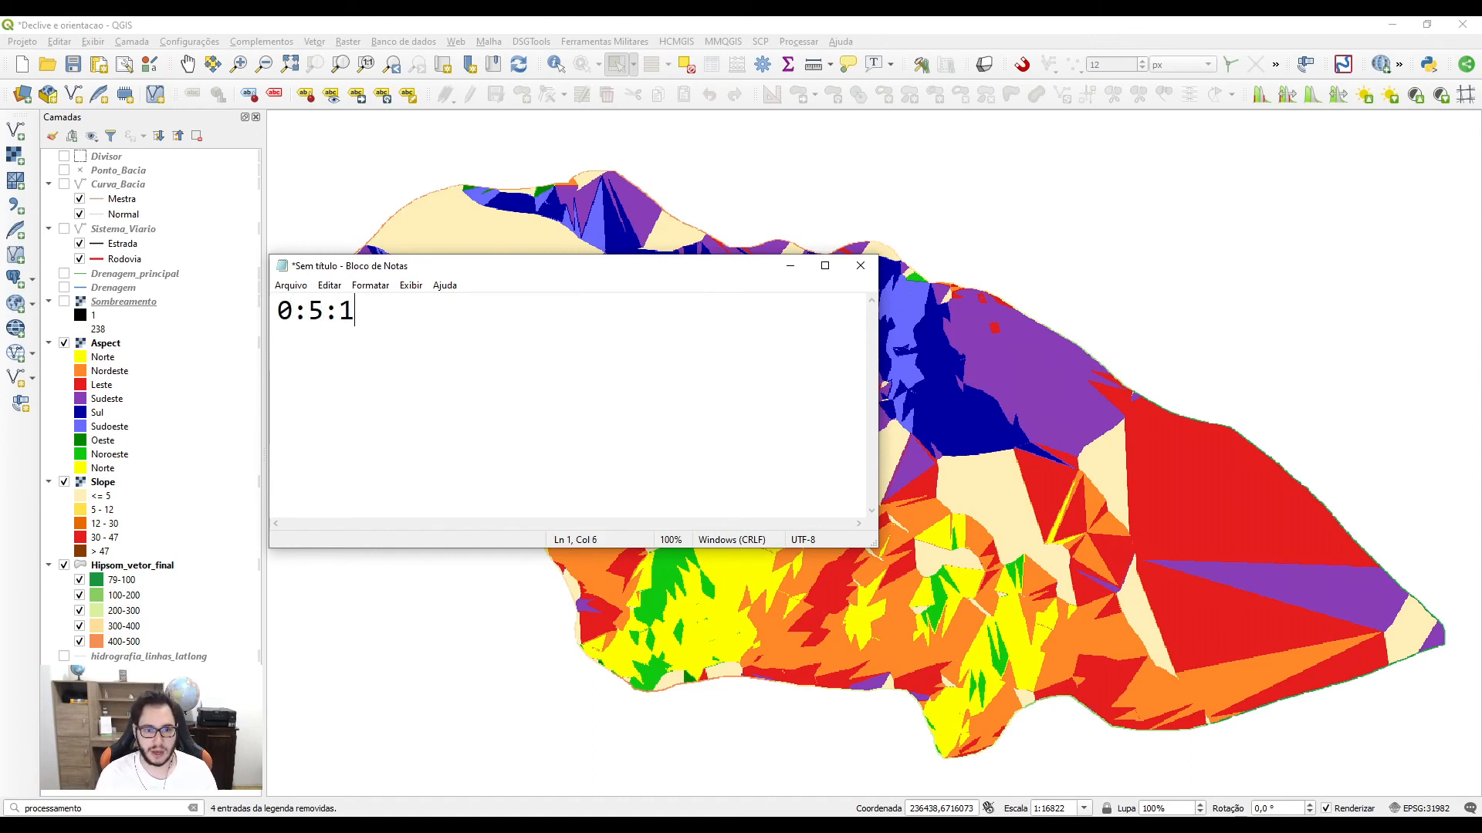
key(Return)
text(5.0001:1)
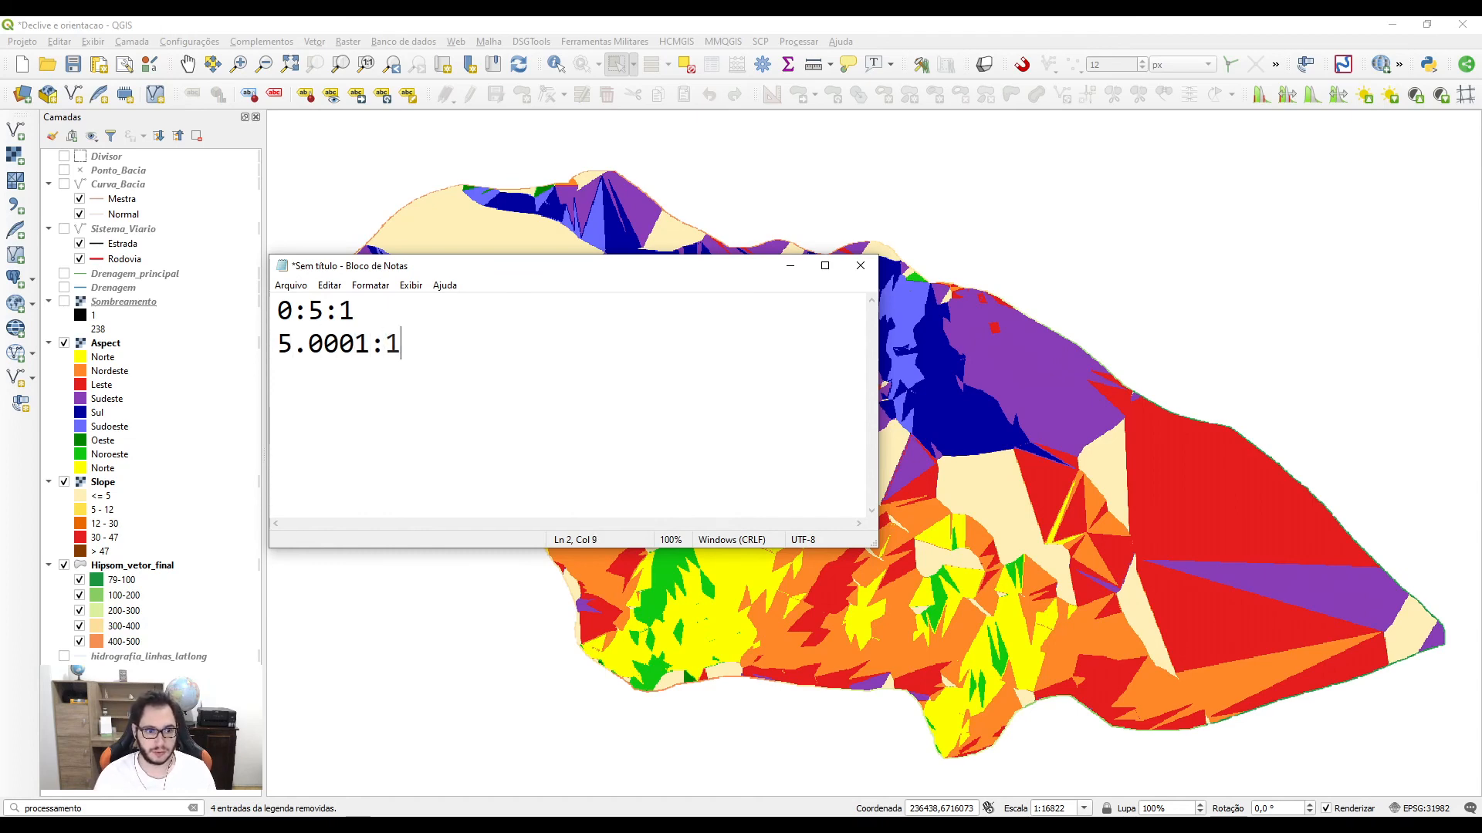
text(2:2)
key(Return)
text(12)
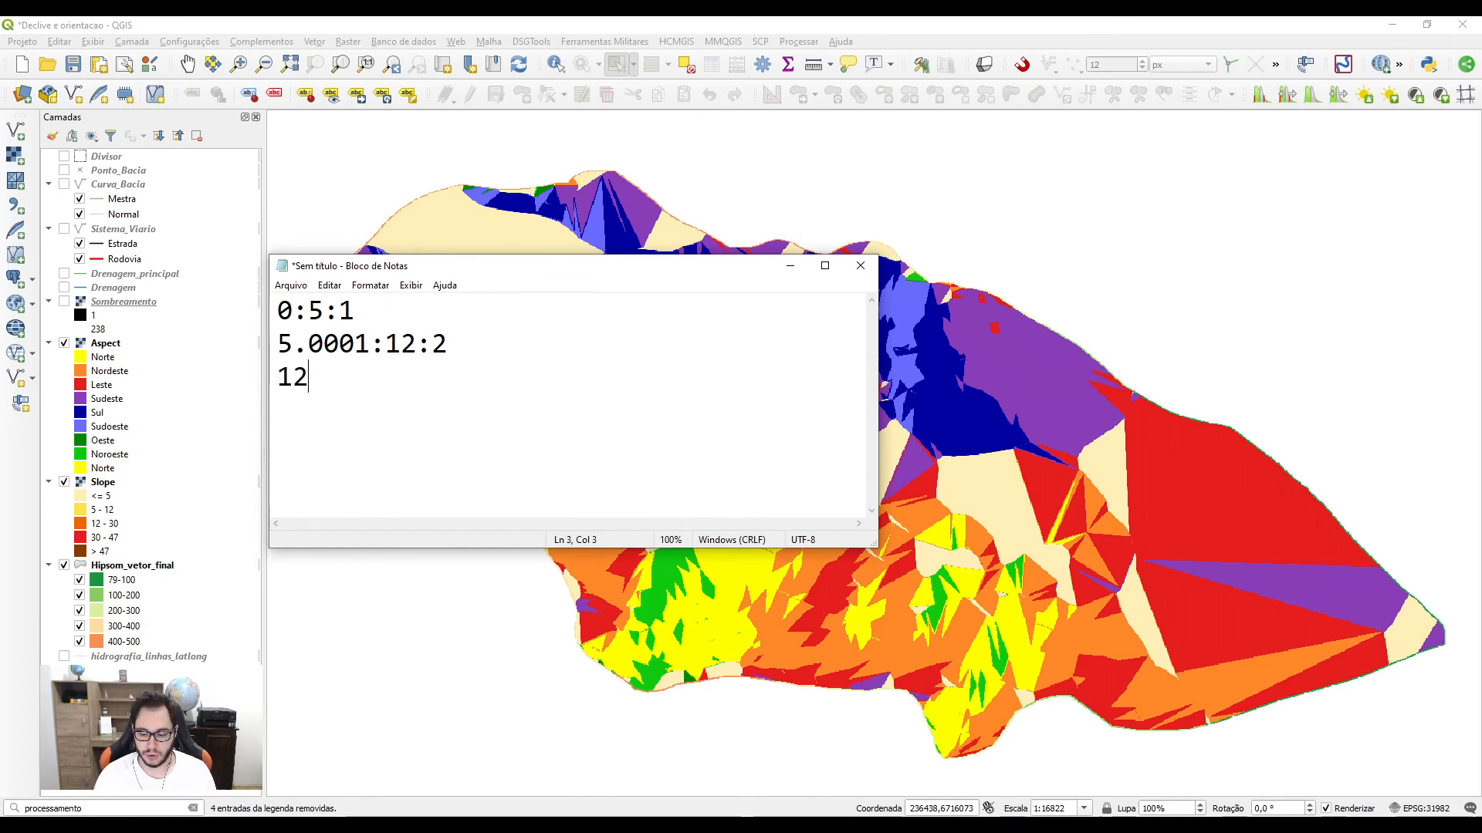
text(.0001:30:3 )
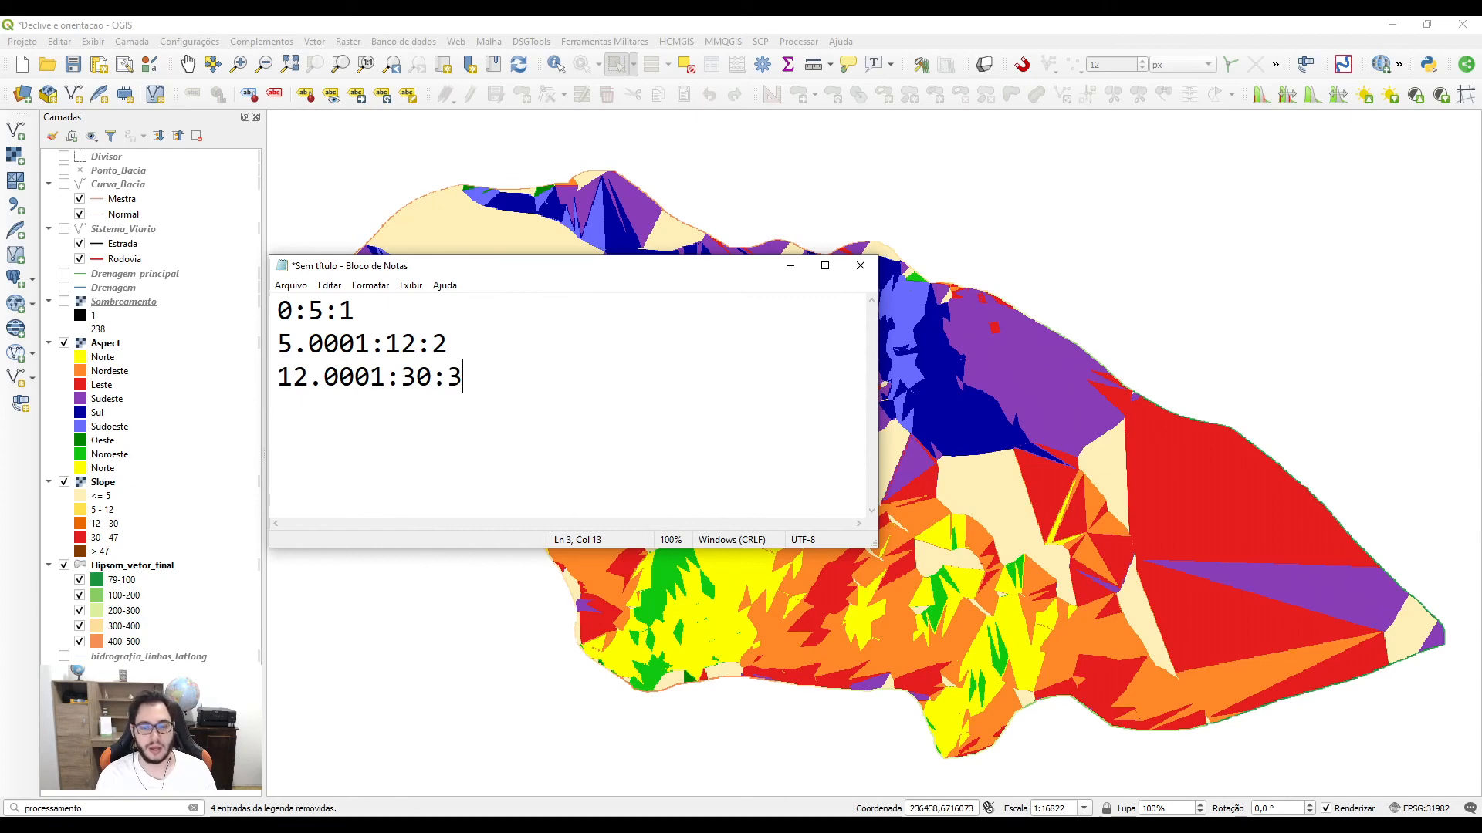
Step: Add the slope reclassification rules 30.0001:47:4 and 47:*:5 below the first three
text(30.0001>)
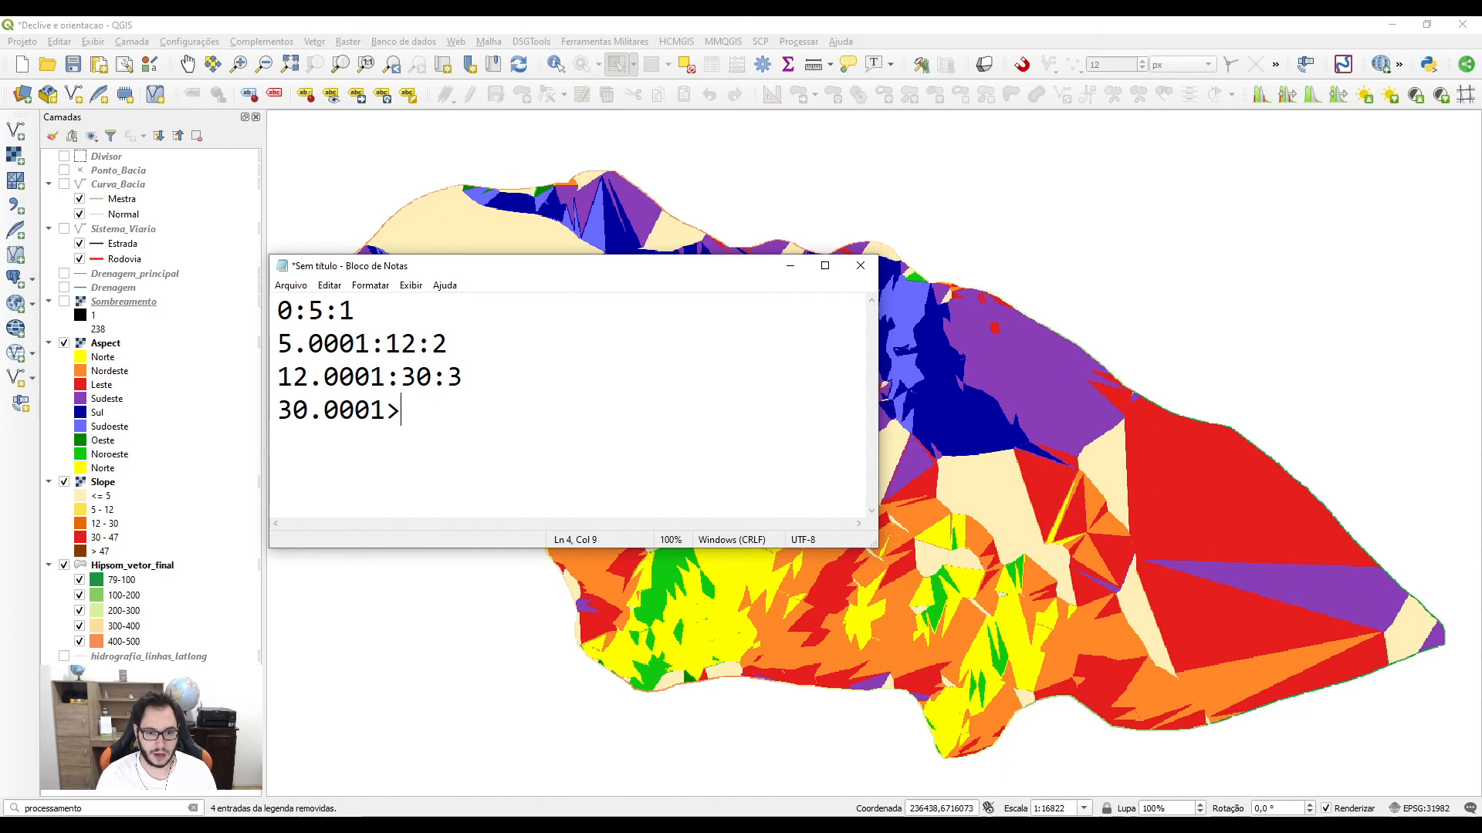
key(BackSpace)
text(:)
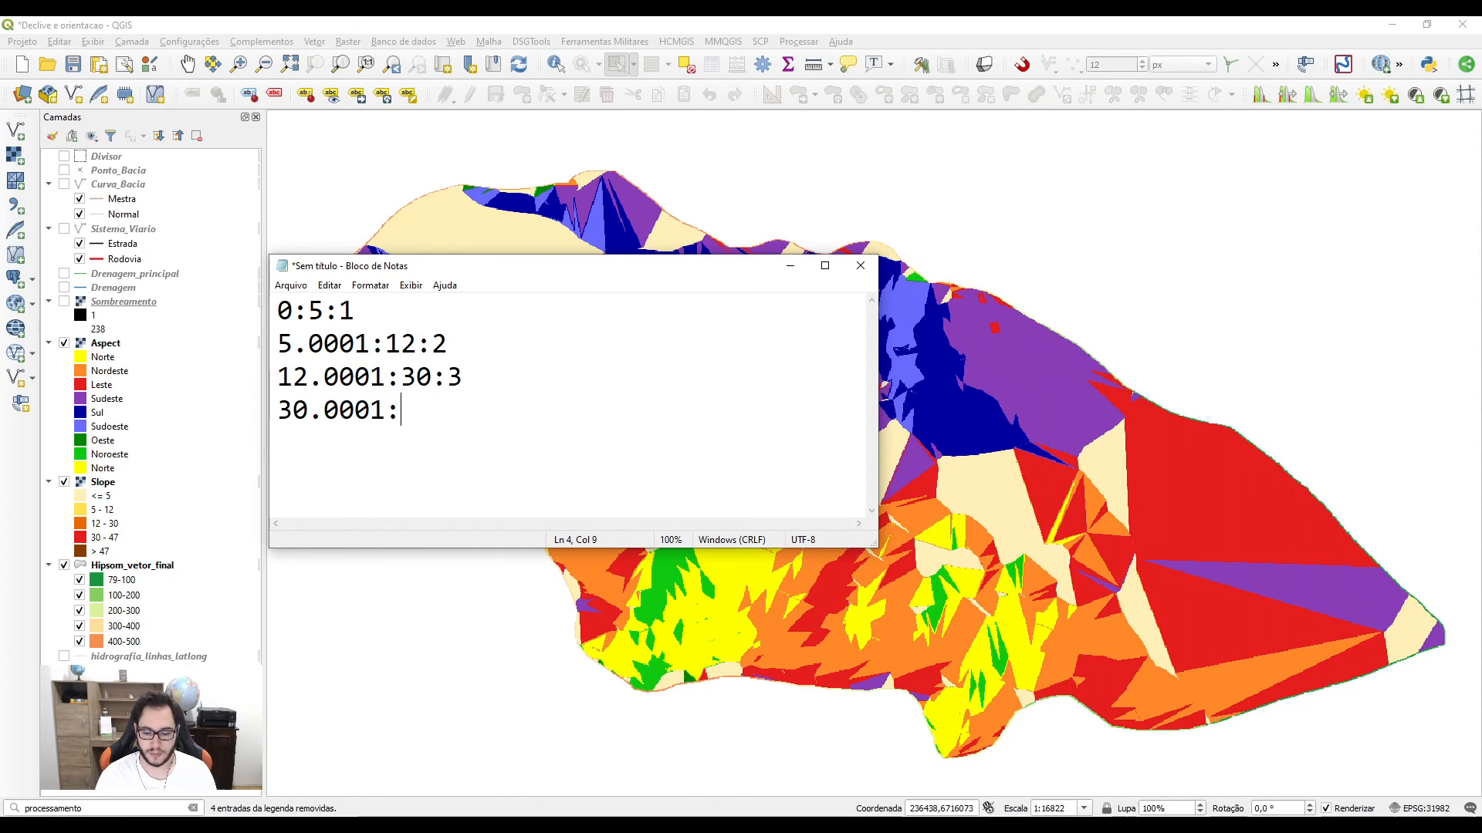
text(4)
text(7:4 )
text(47)
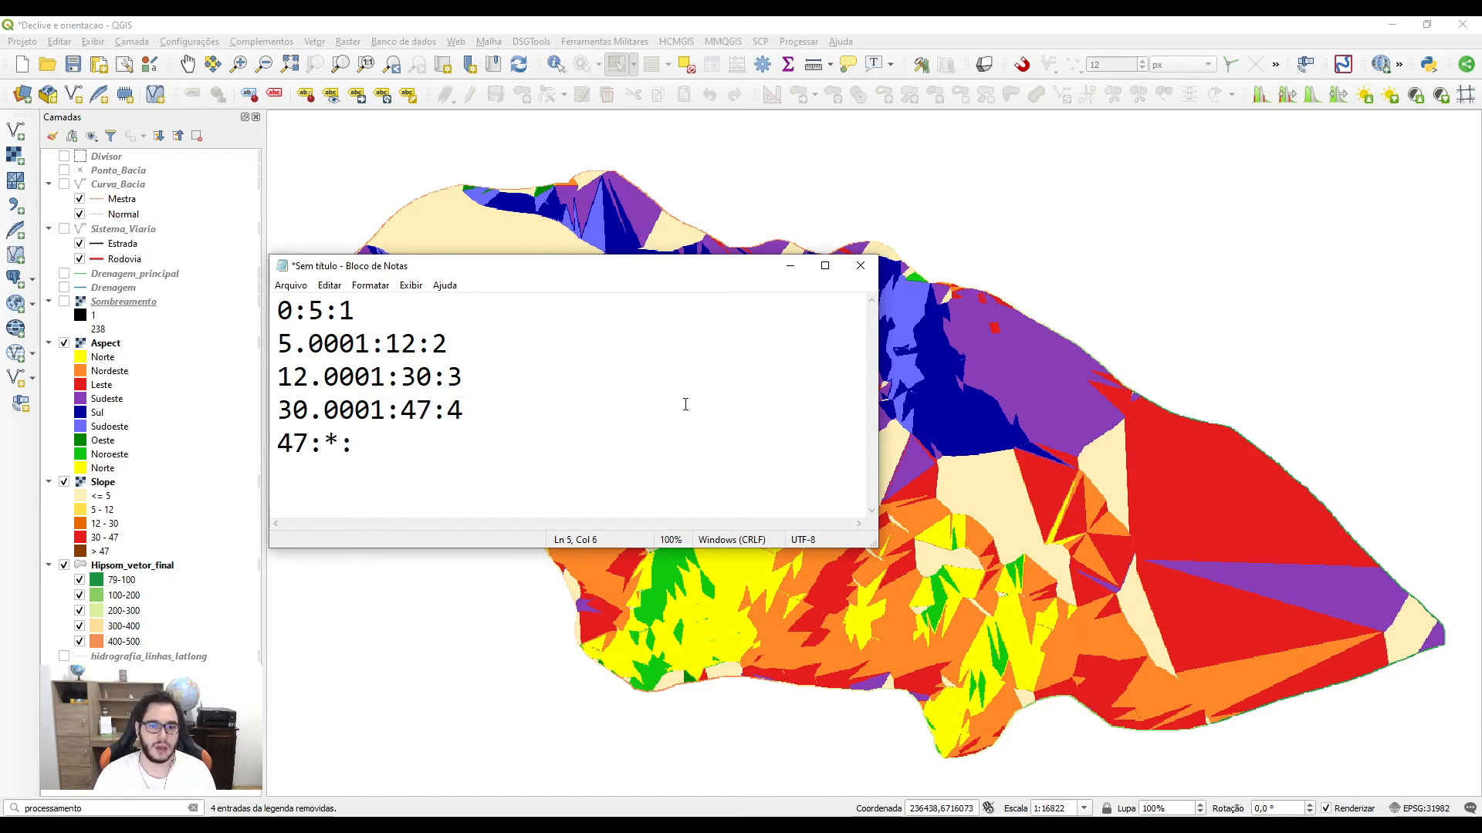
drag(474, 417, 279, 310)
click(325, 349)
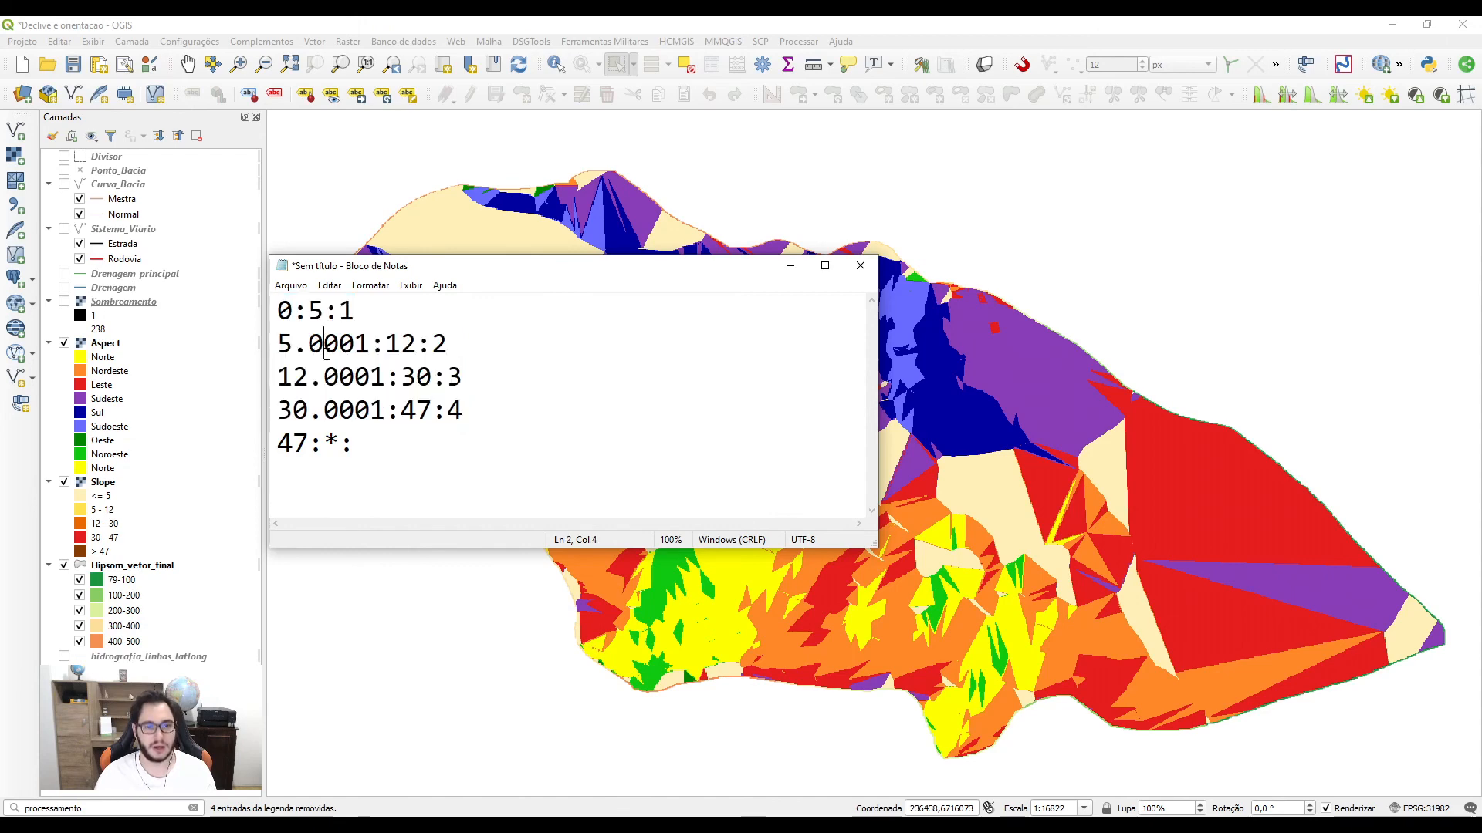
click(359, 445)
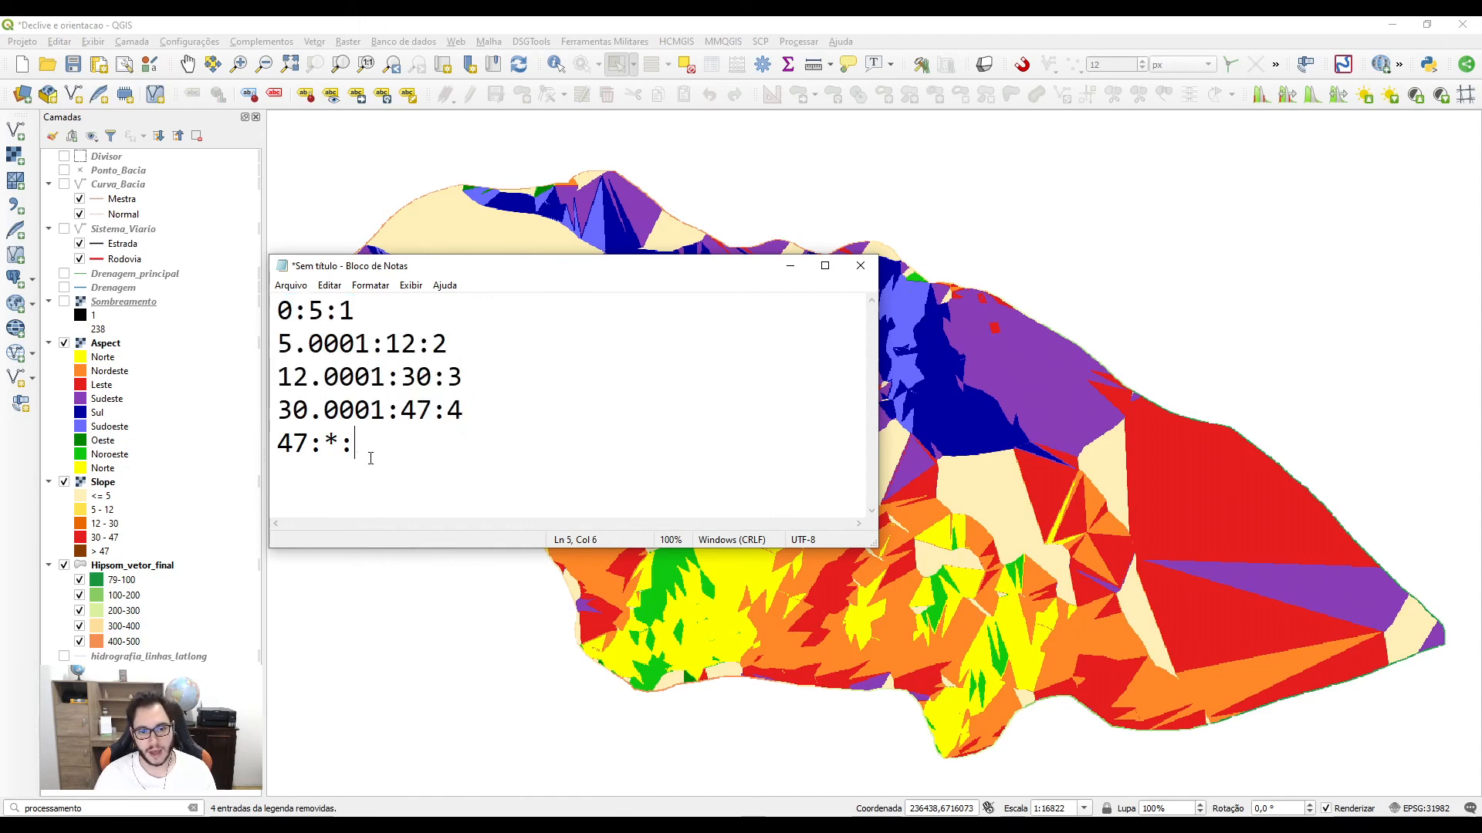
text(5)
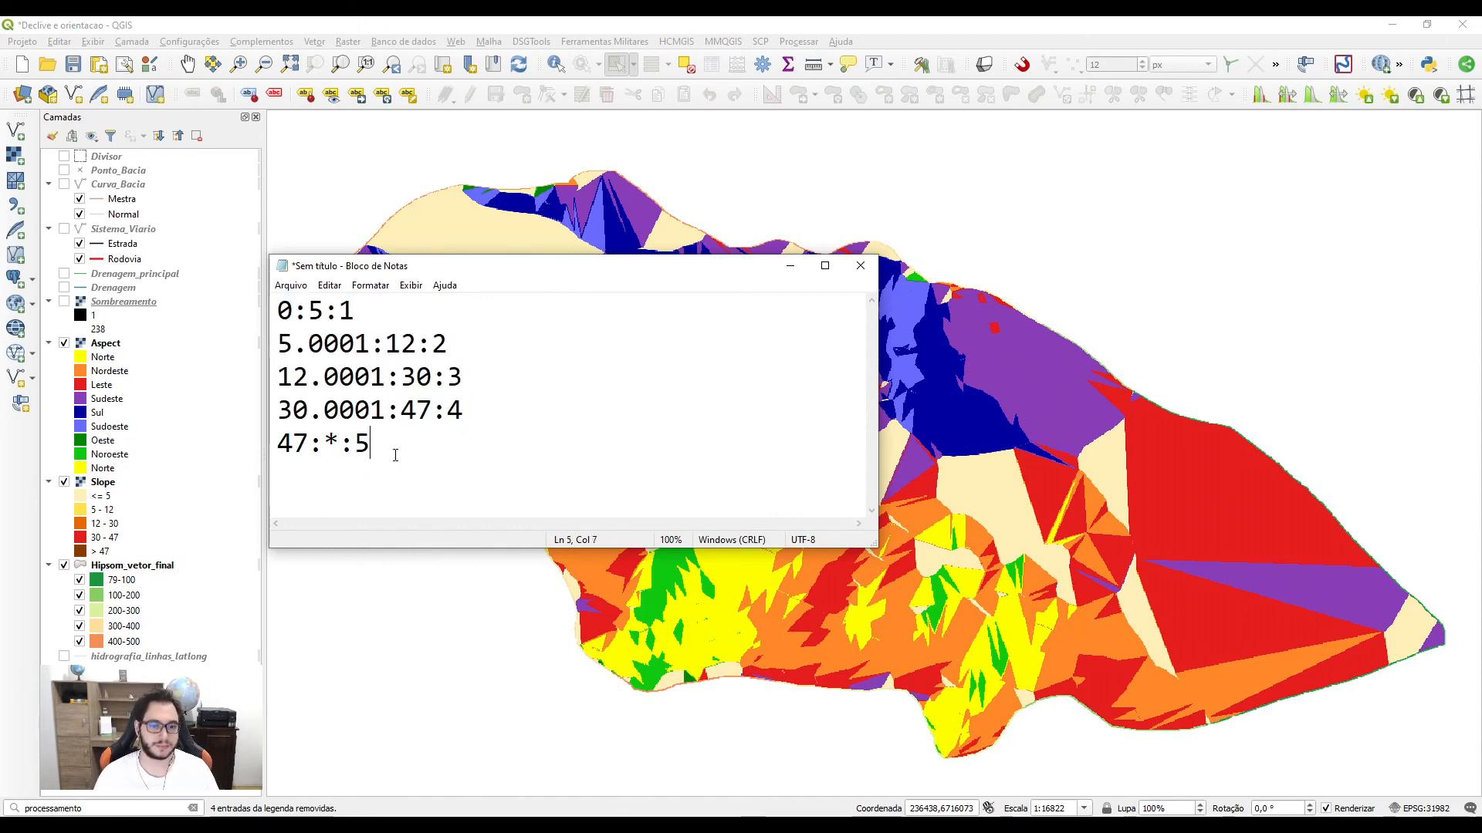
click(290, 285)
click(602, 381)
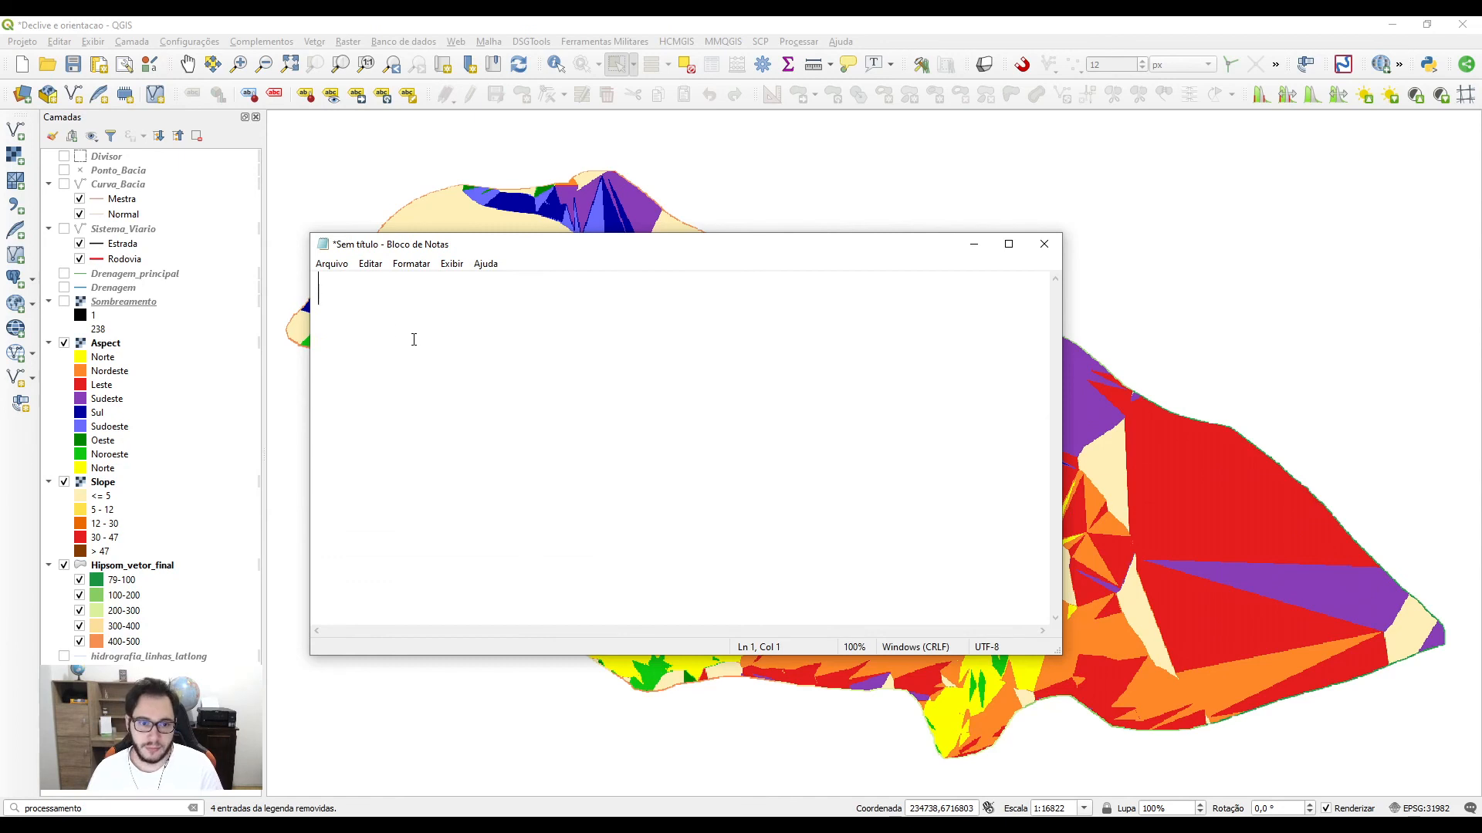
Step: Write the aspect reclassification rules 0:22,5:1 and 22,5001:67,5:2 on two lines of the blank Notepad document
text(0:22,5:)
text(1)
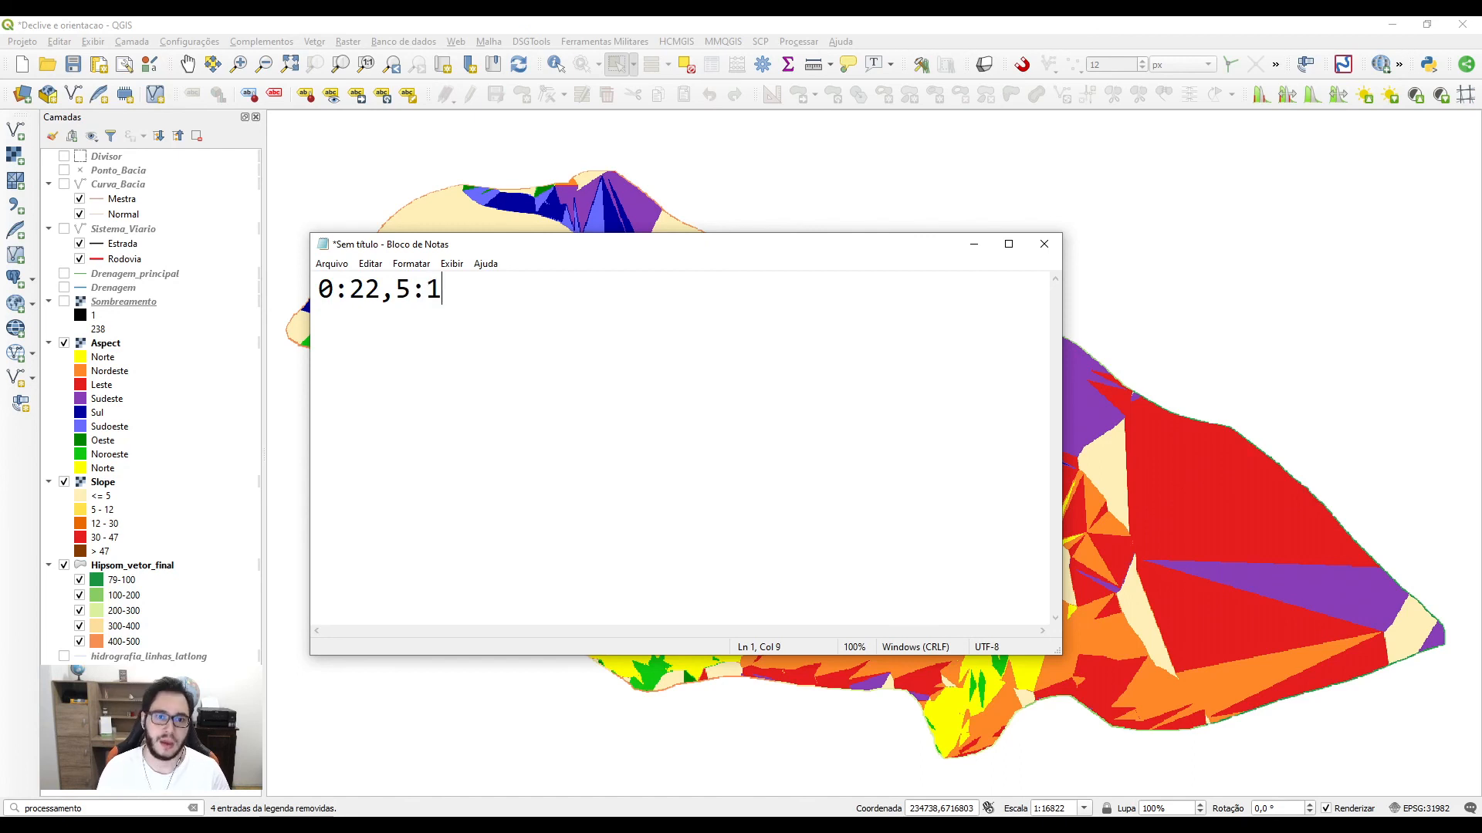
key(Return)
text(22,5:67,)
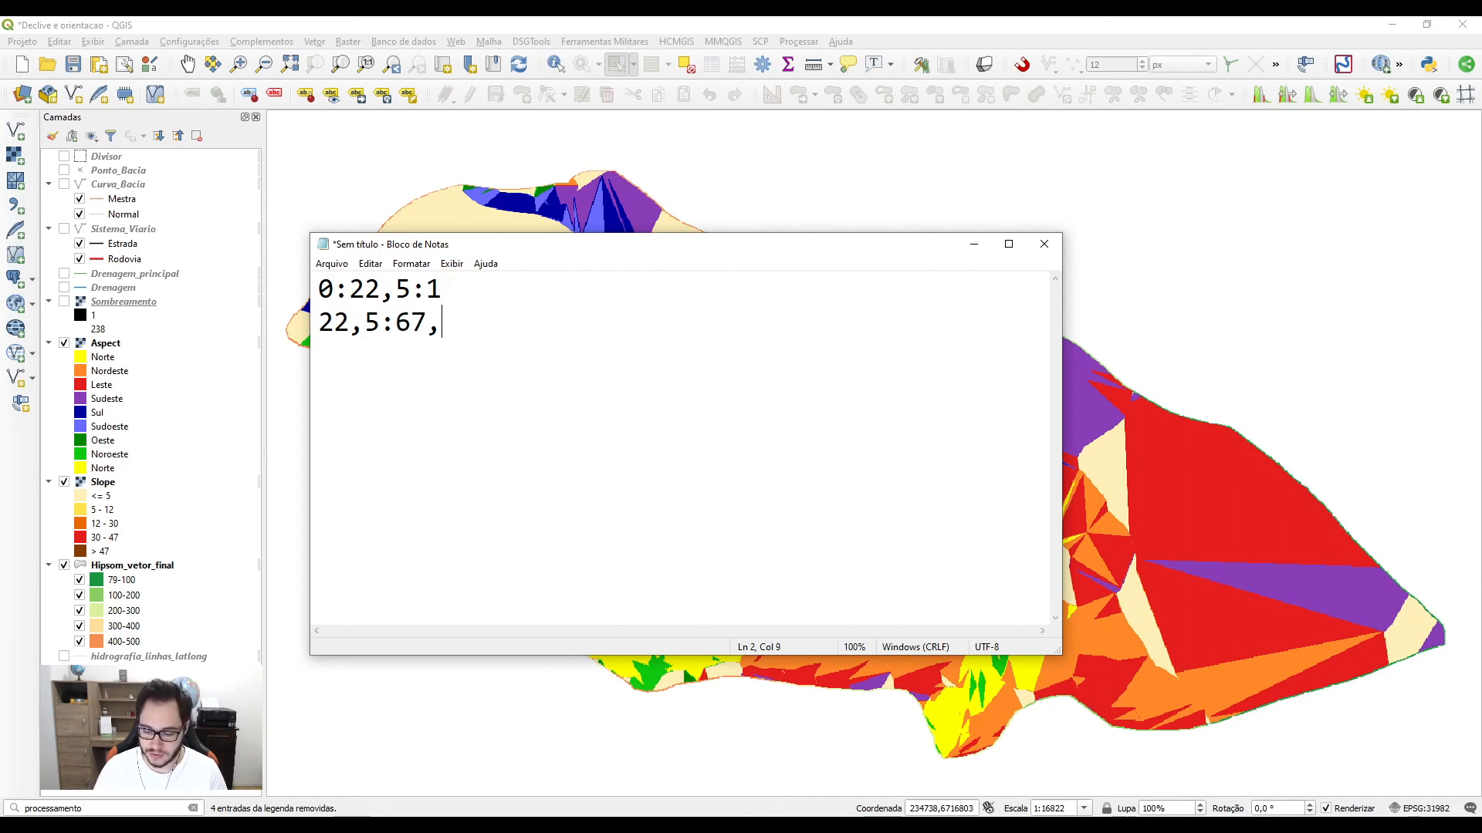
text(5:1)
key(BackSpace)
text(2)
click(383, 323)
text(001)
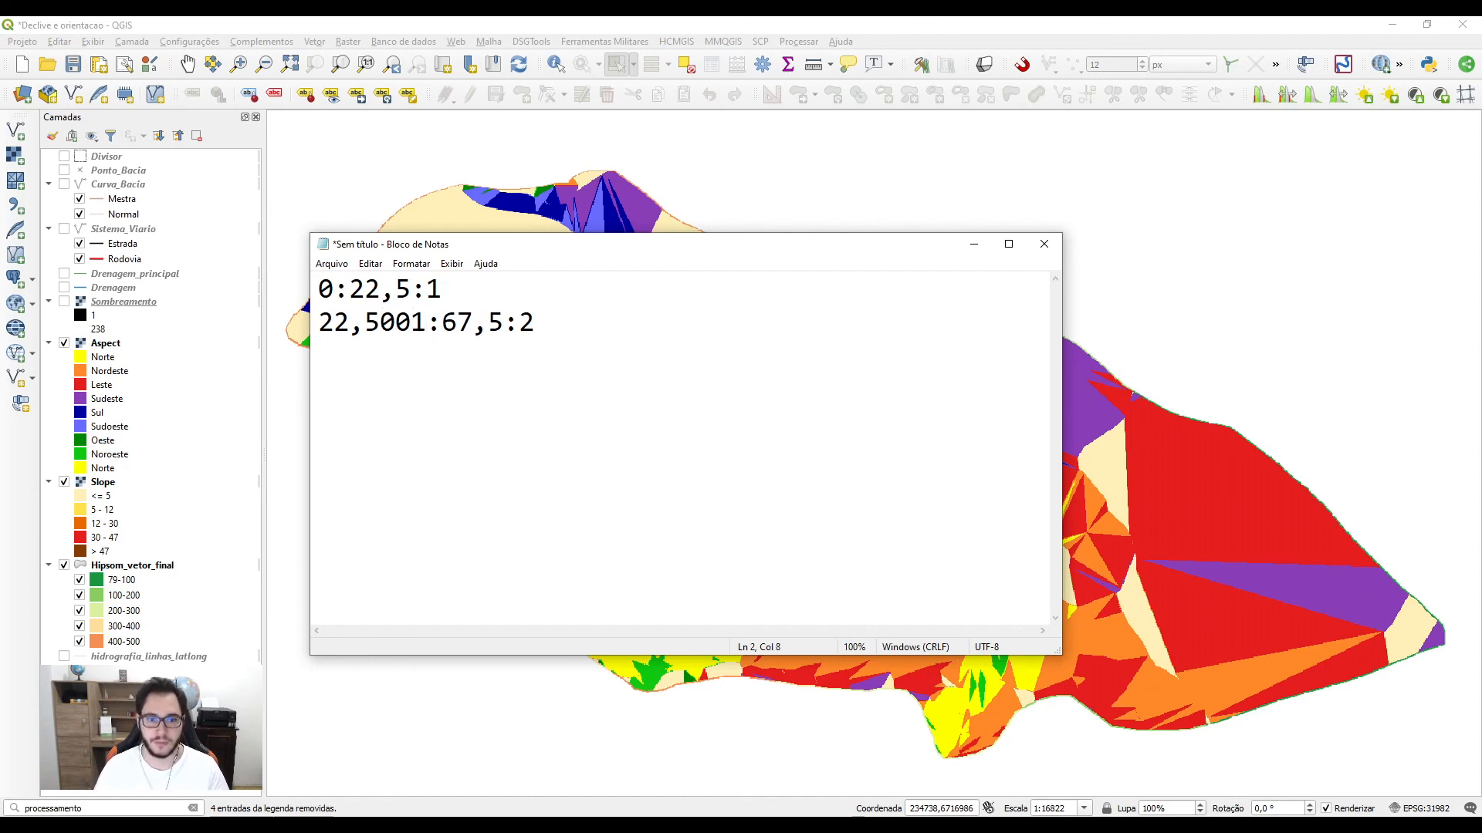
Step: Replace the decimal commas with points in the first two aspect rules, giving 0:22.5:1 and 22.5001:67.5:2
double_click(387, 299)
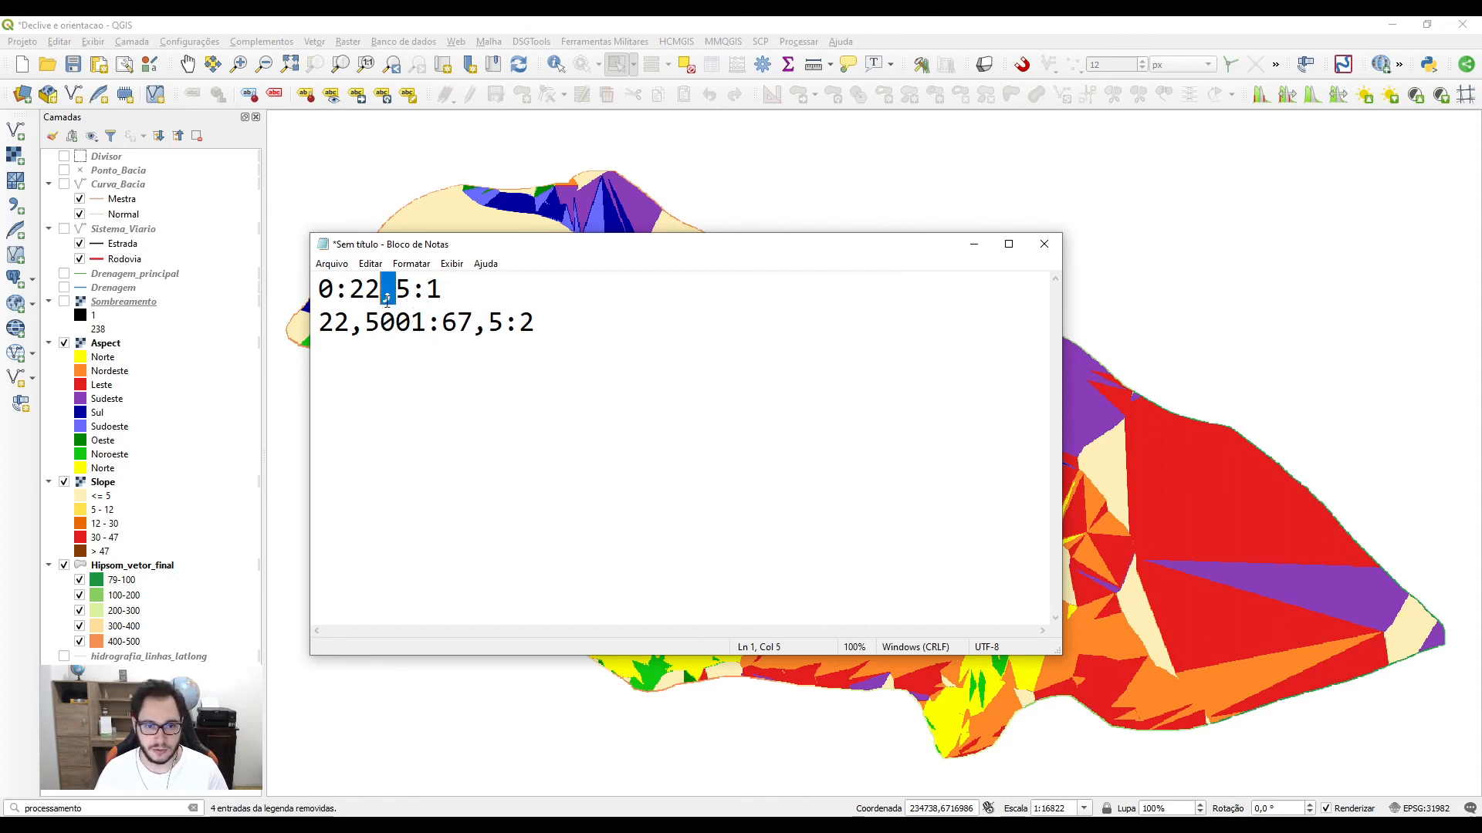
text(.)
double_click(357, 323)
text(.)
double_click(477, 323)
text(.)
Step: Add the third aspect reclassification rule, 67.5001:112.5:3, on a new line
click(544, 324)
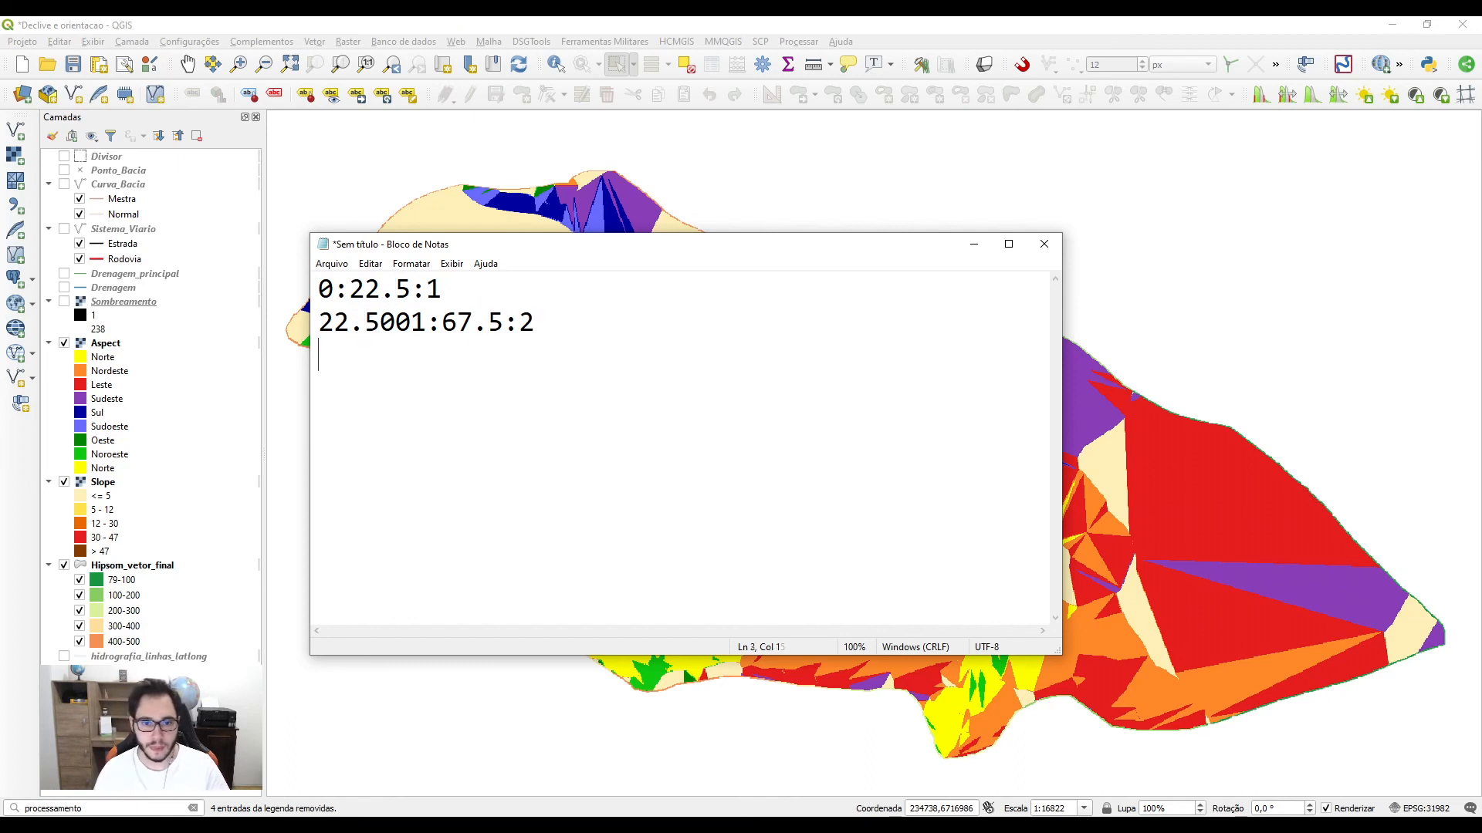
text(67.)
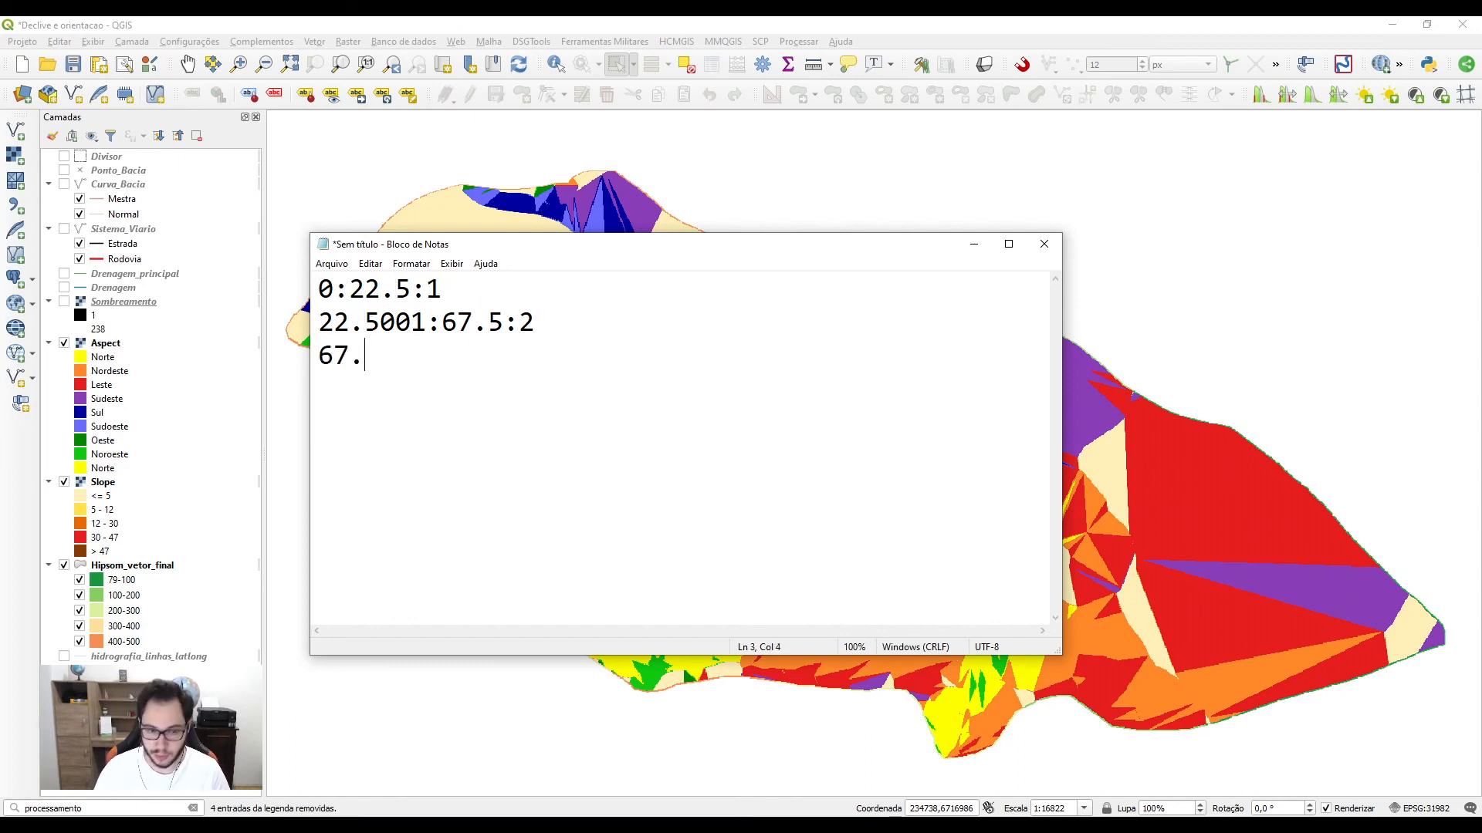
text(500)
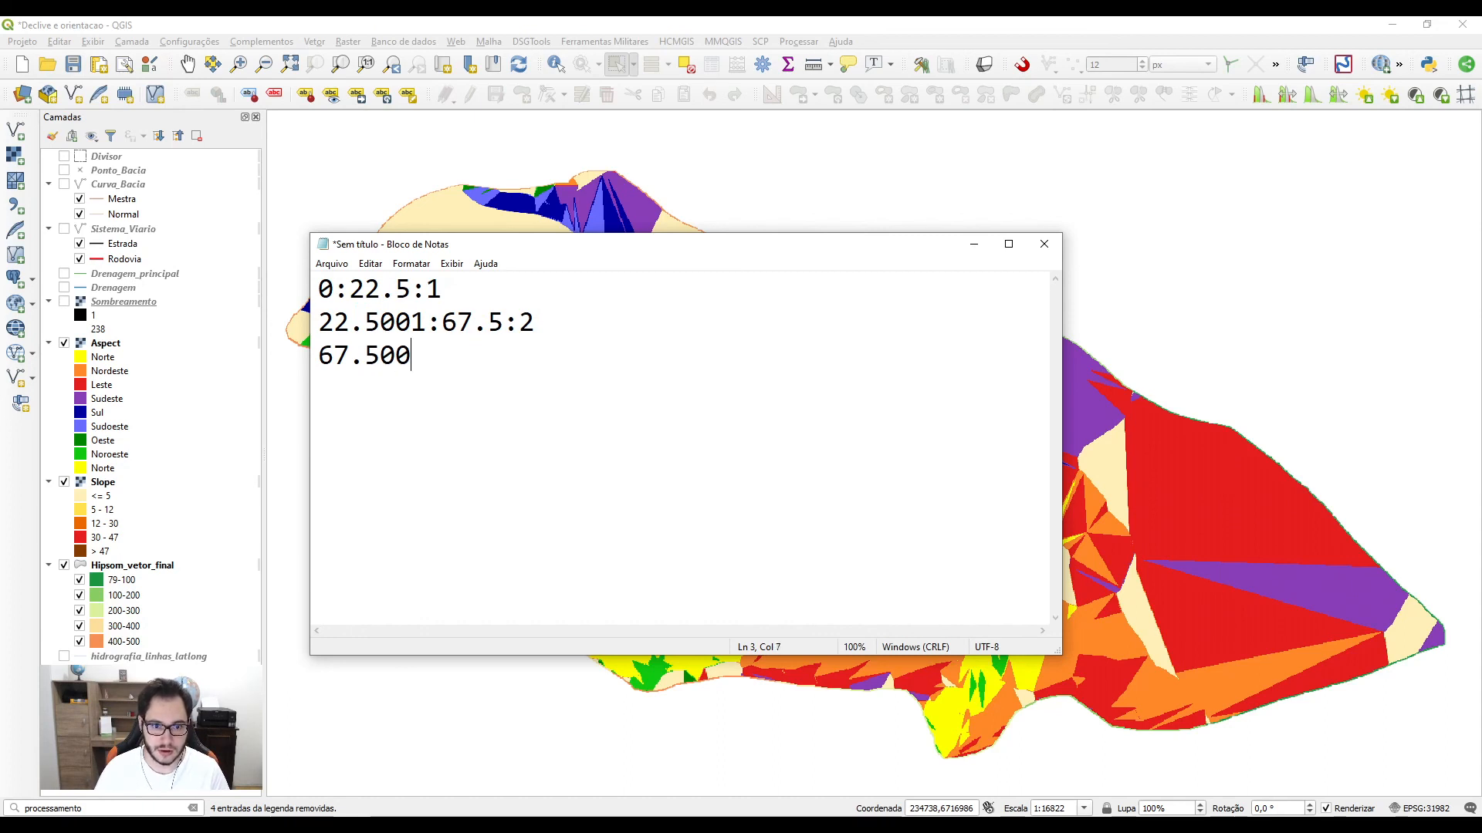
text(1:1)
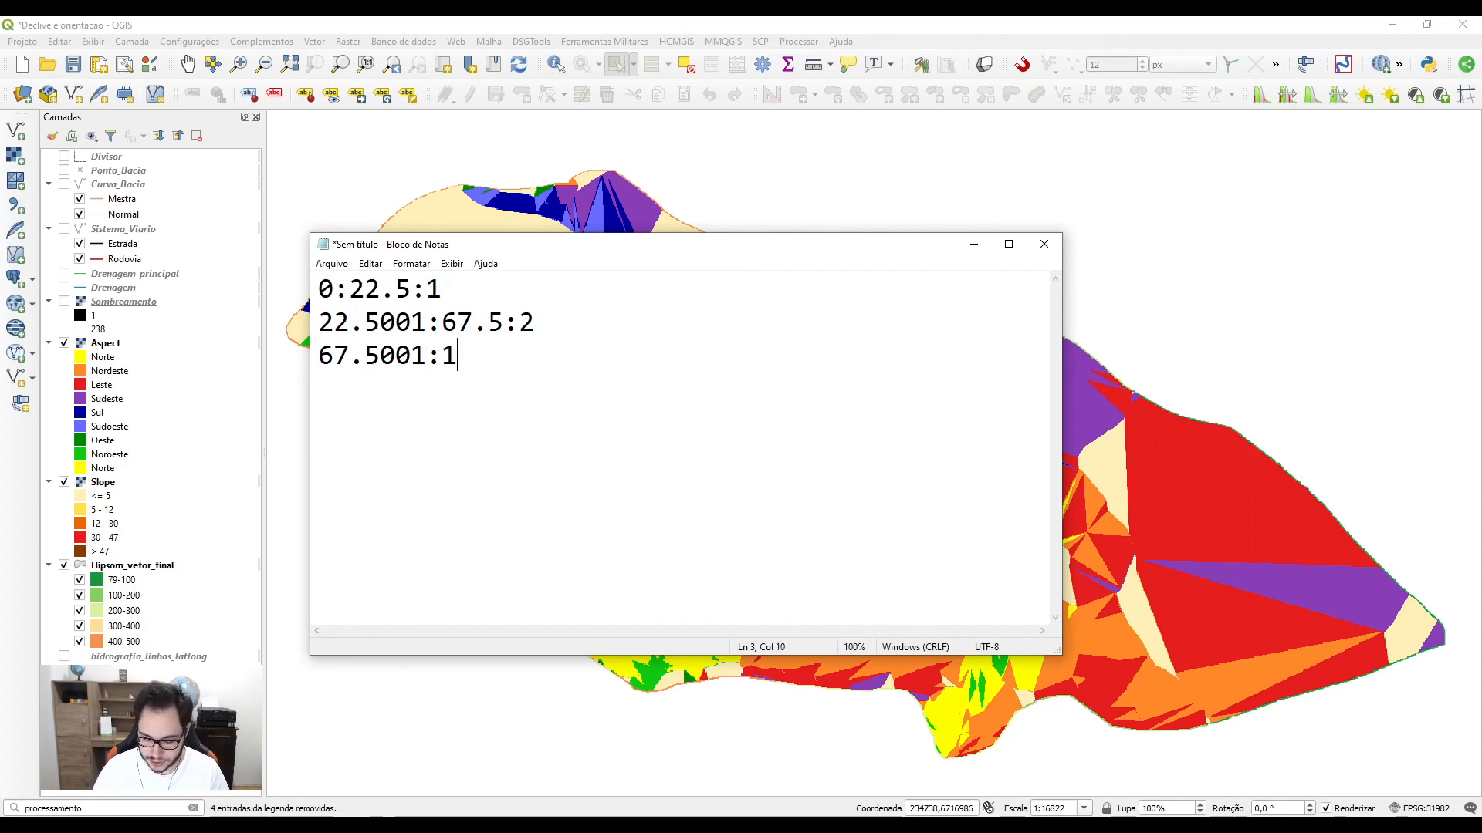
text(12.5:3)
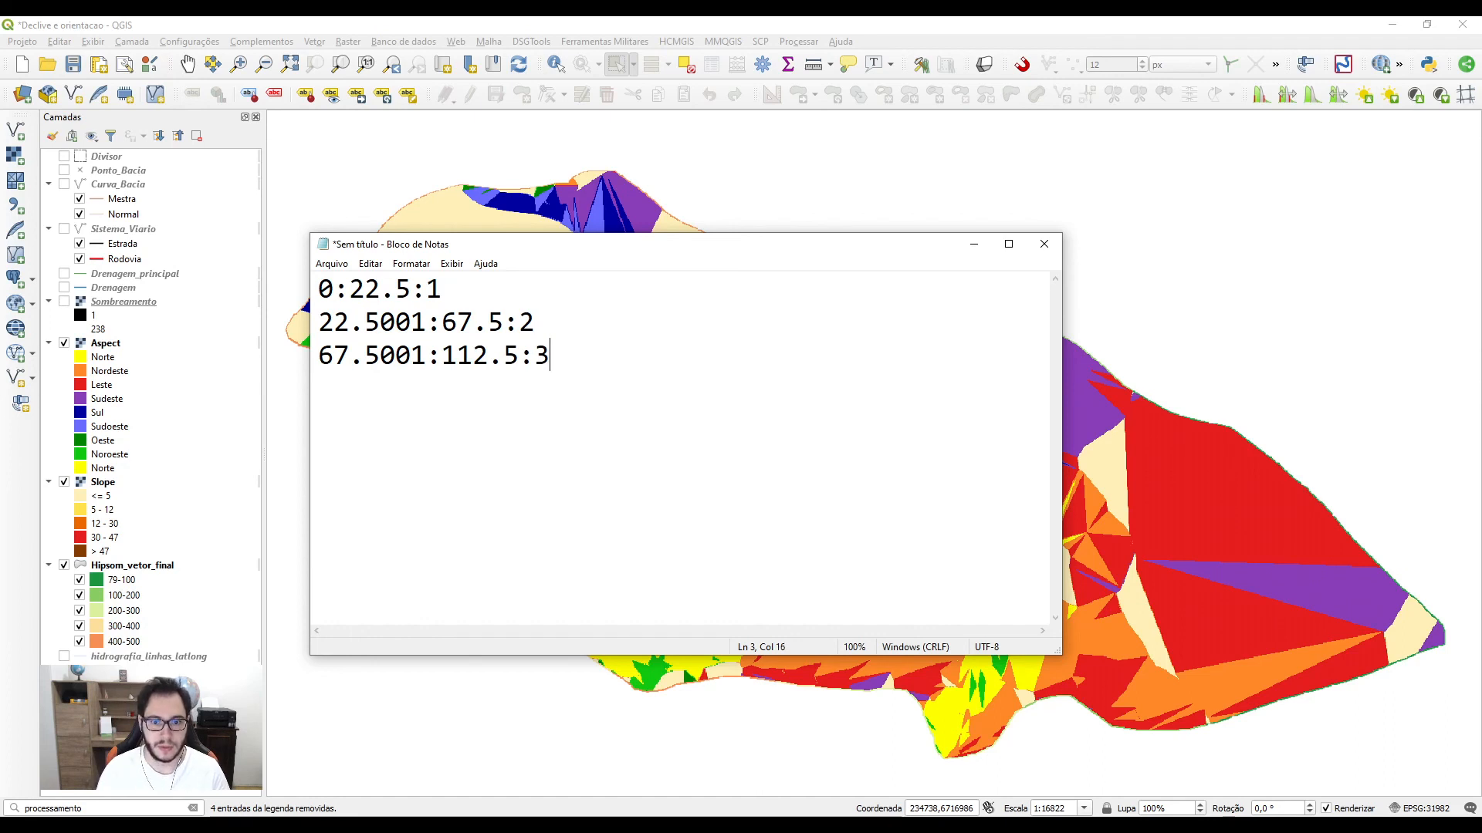
Step: Add the fourth aspect reclassification rule, 112.5001:157.5:4, below the third
key(Return)
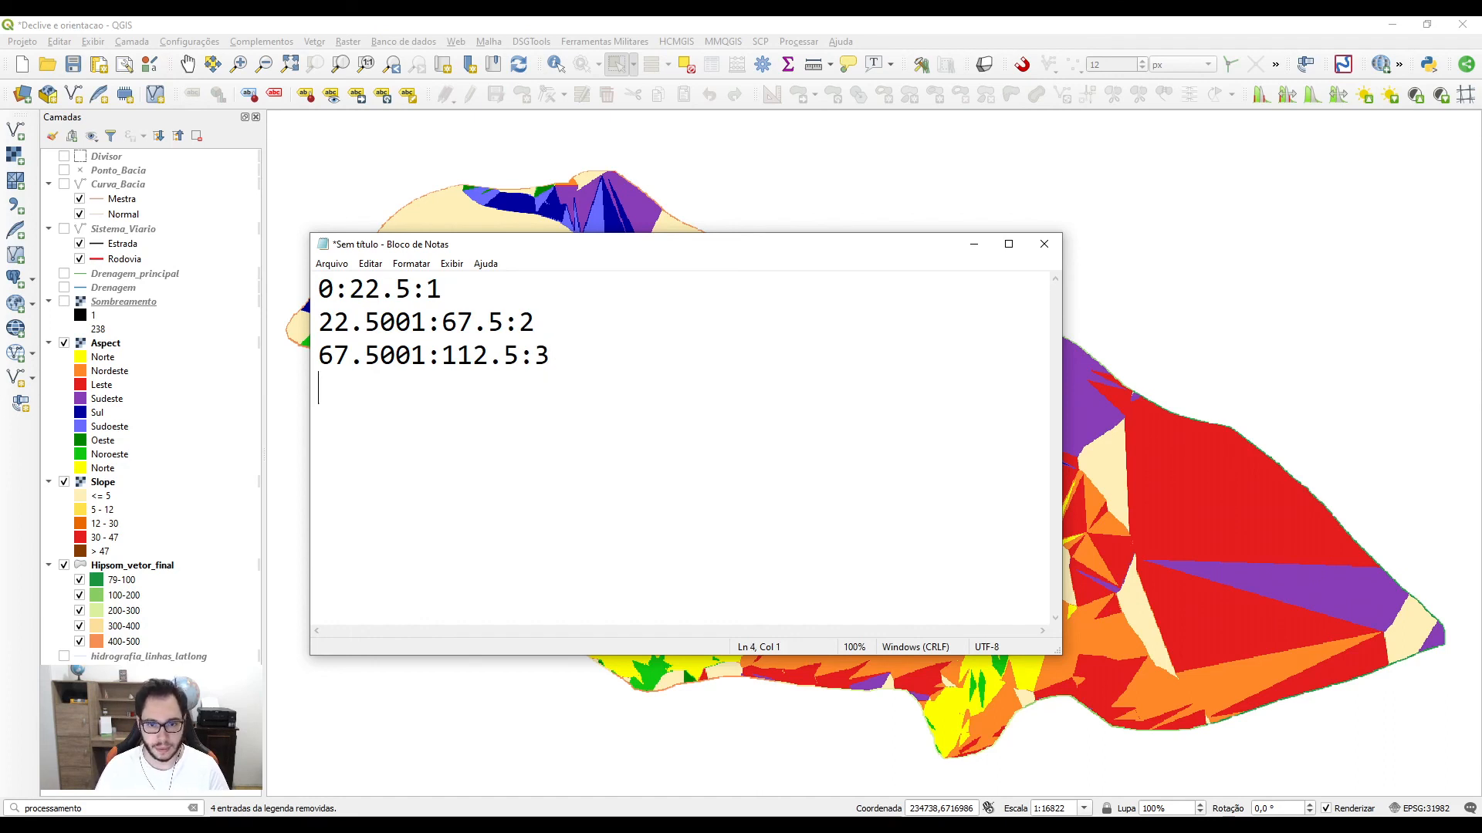
text(112.5)
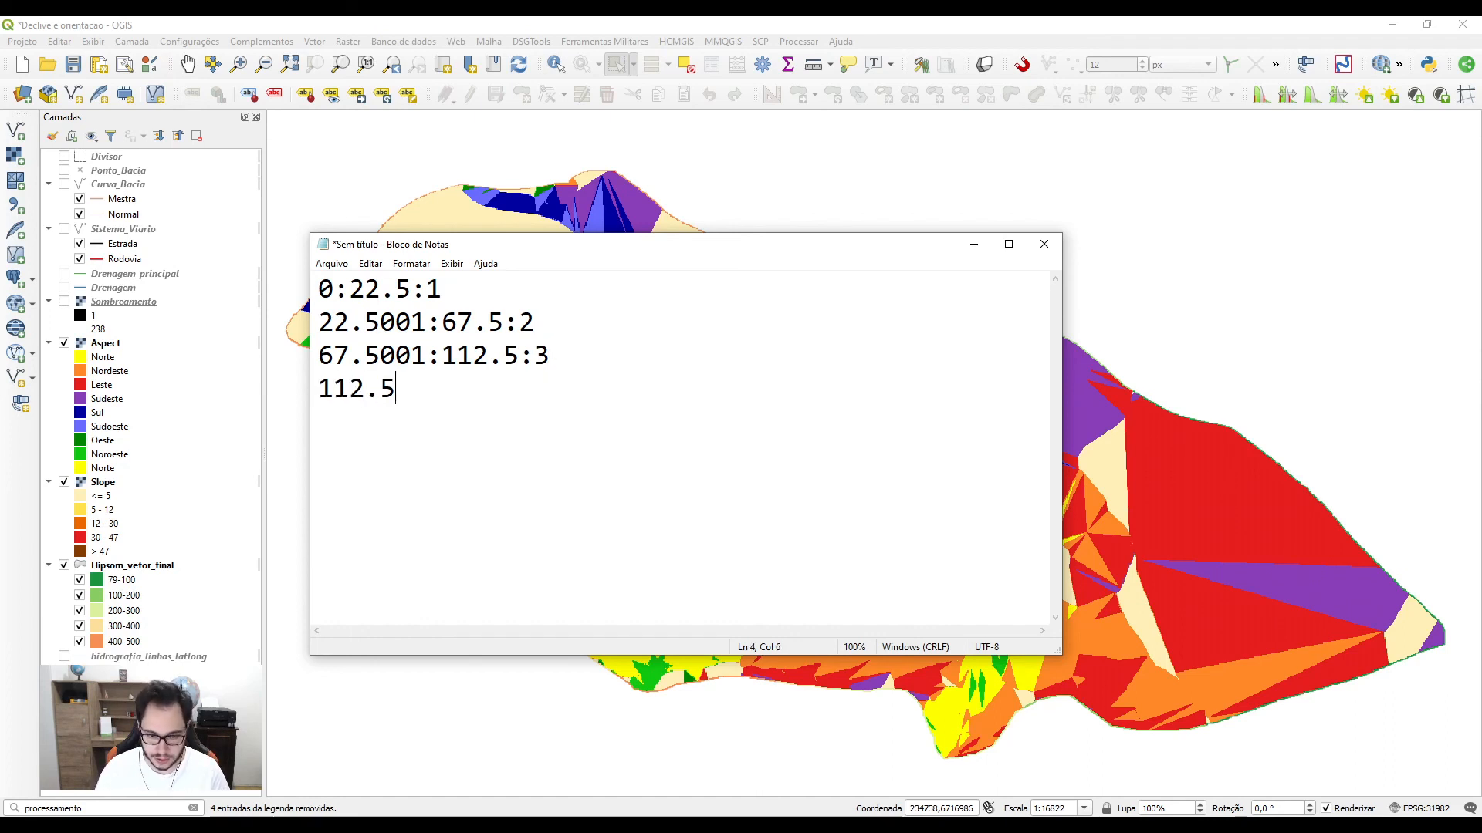
text(:157)
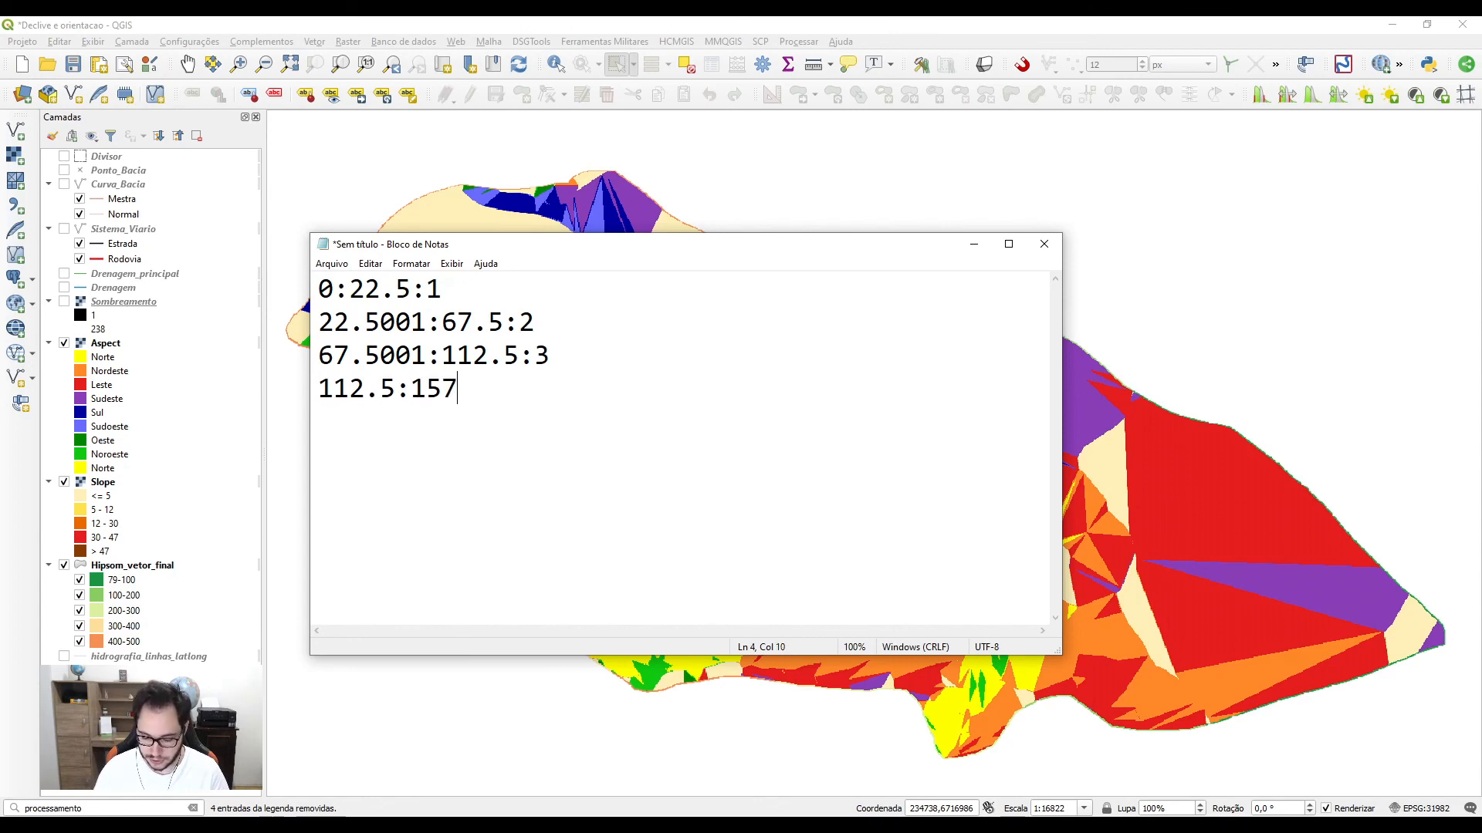
text(.5:)
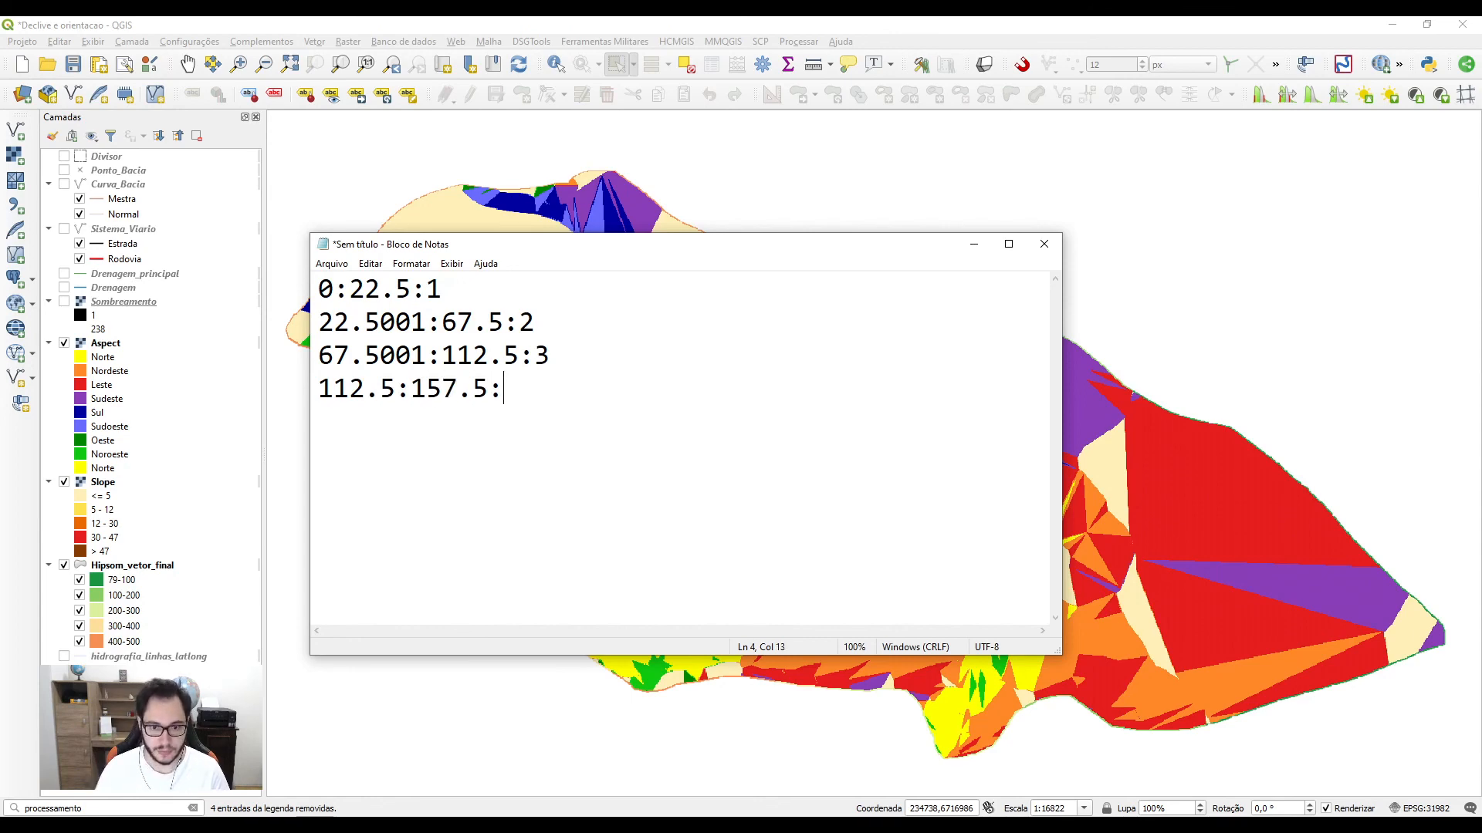
text(4)
drag(397, 388, 318, 388)
drag(442, 355, 516, 356)
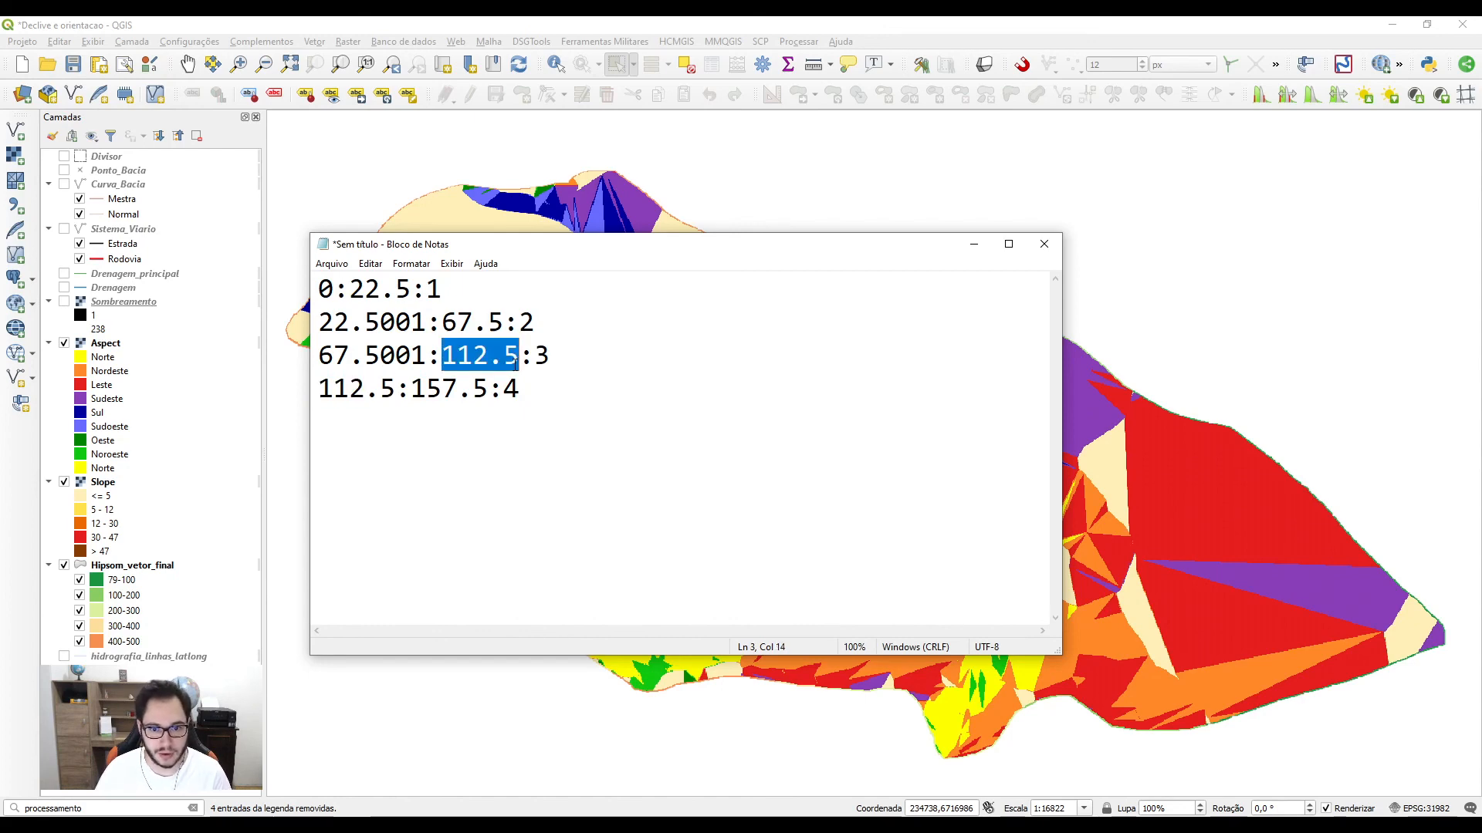
click(395, 391)
text(001)
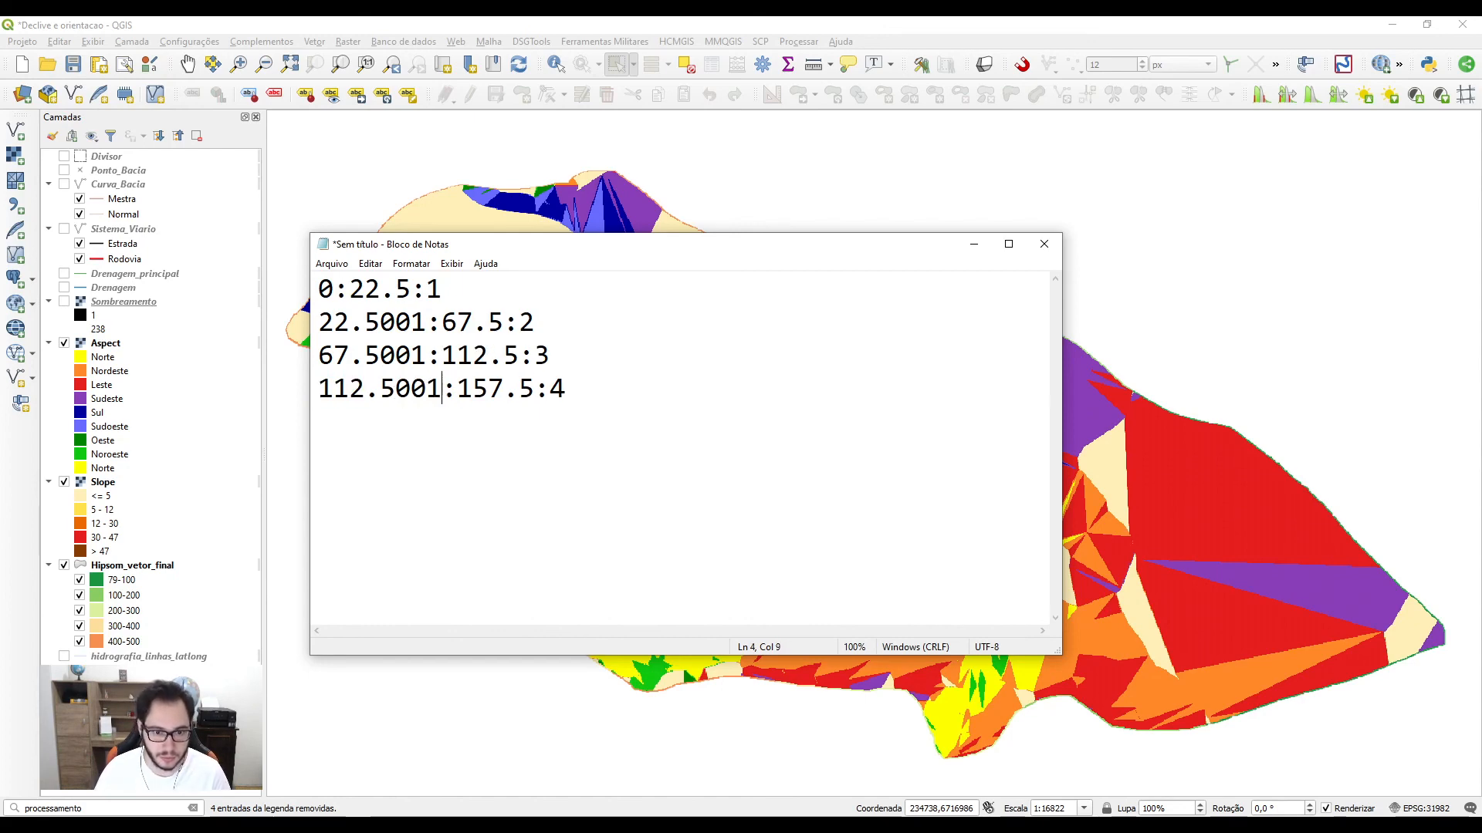
Step: Add the fifth aspect reclassification rule, 157.5001:202.5:5, on a new line
click(575, 386)
key(Return)
text(157.5)
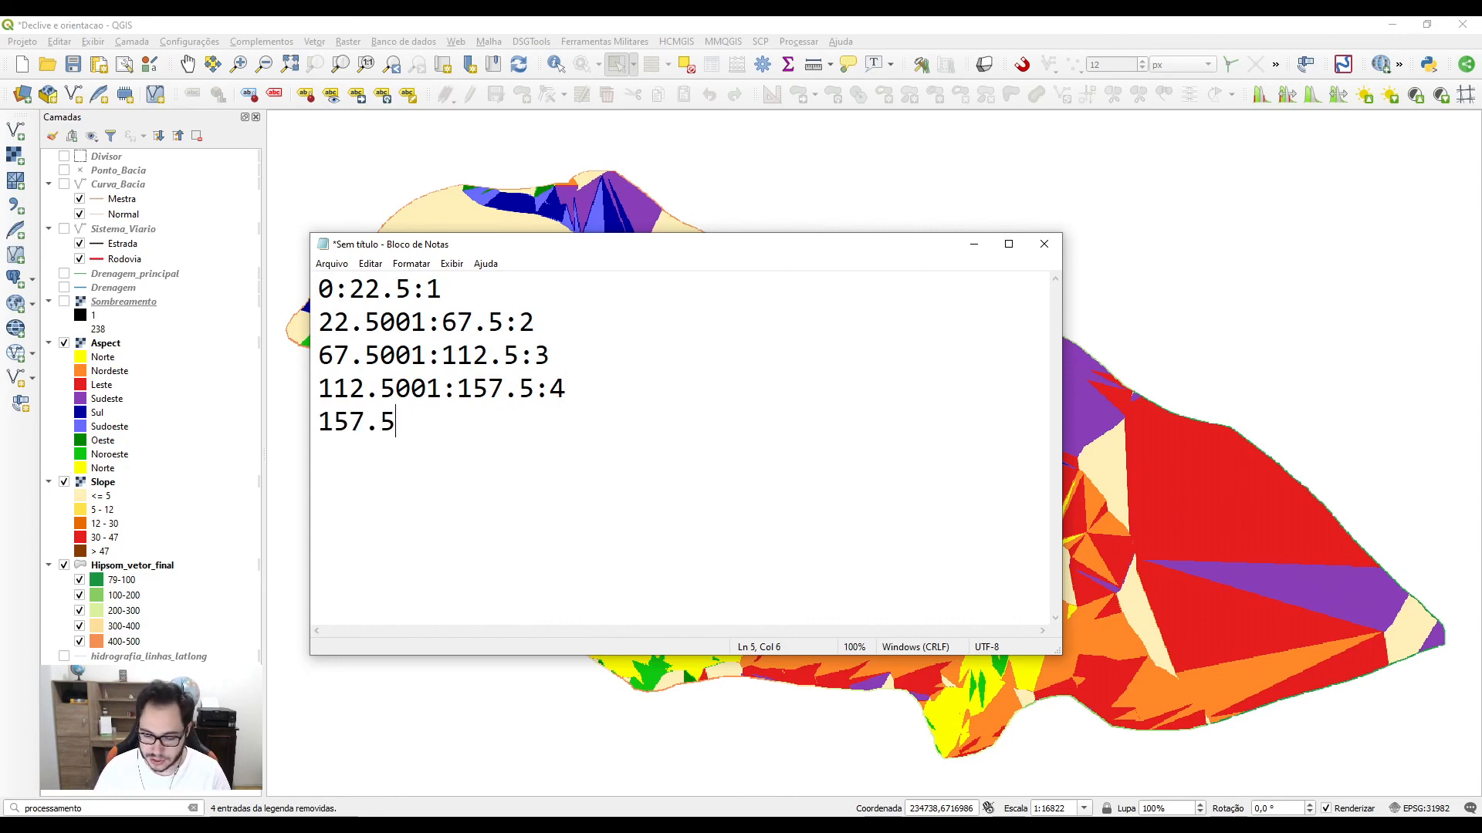
text(001:)
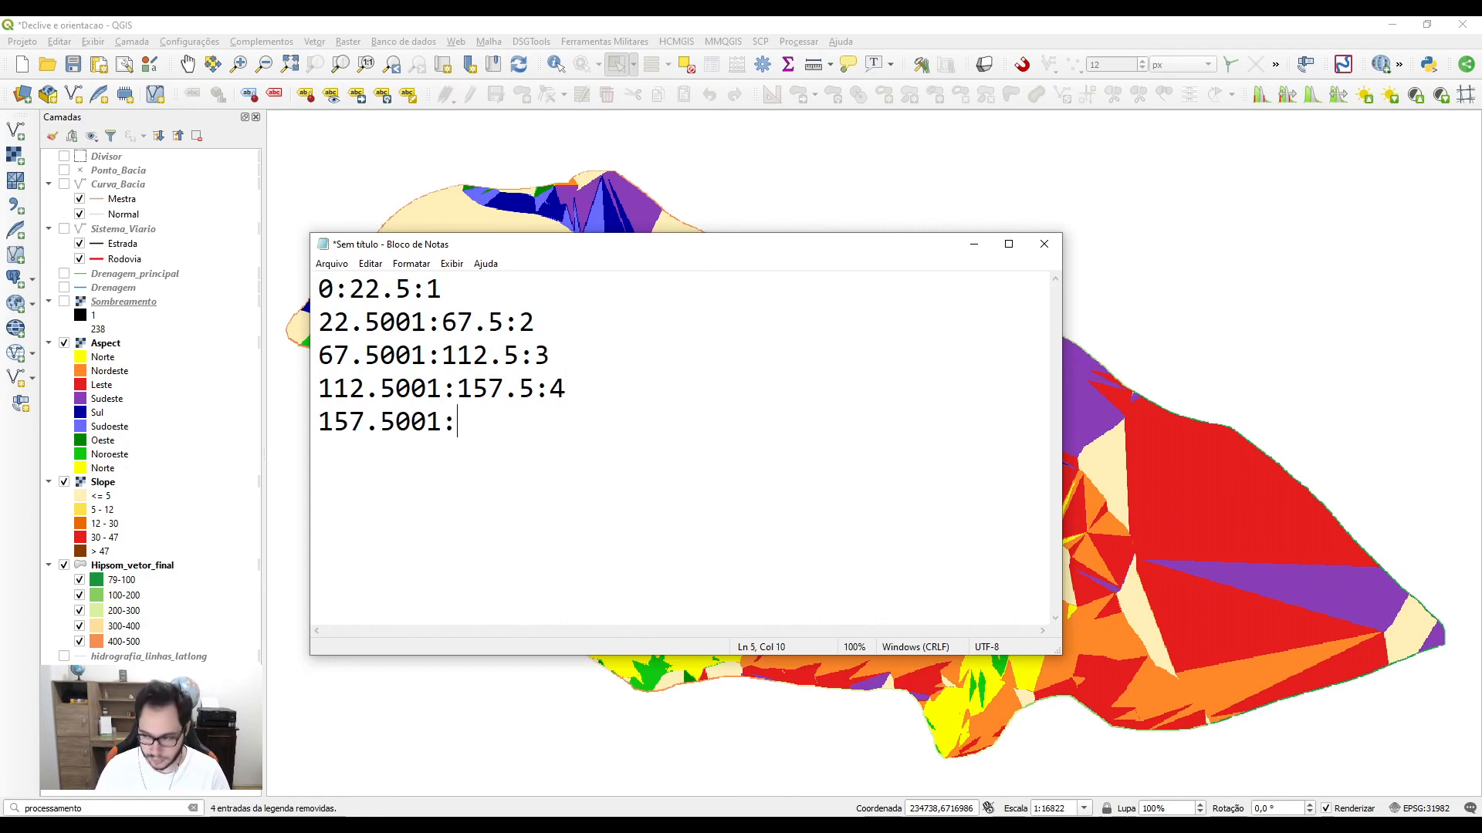
text(202.)
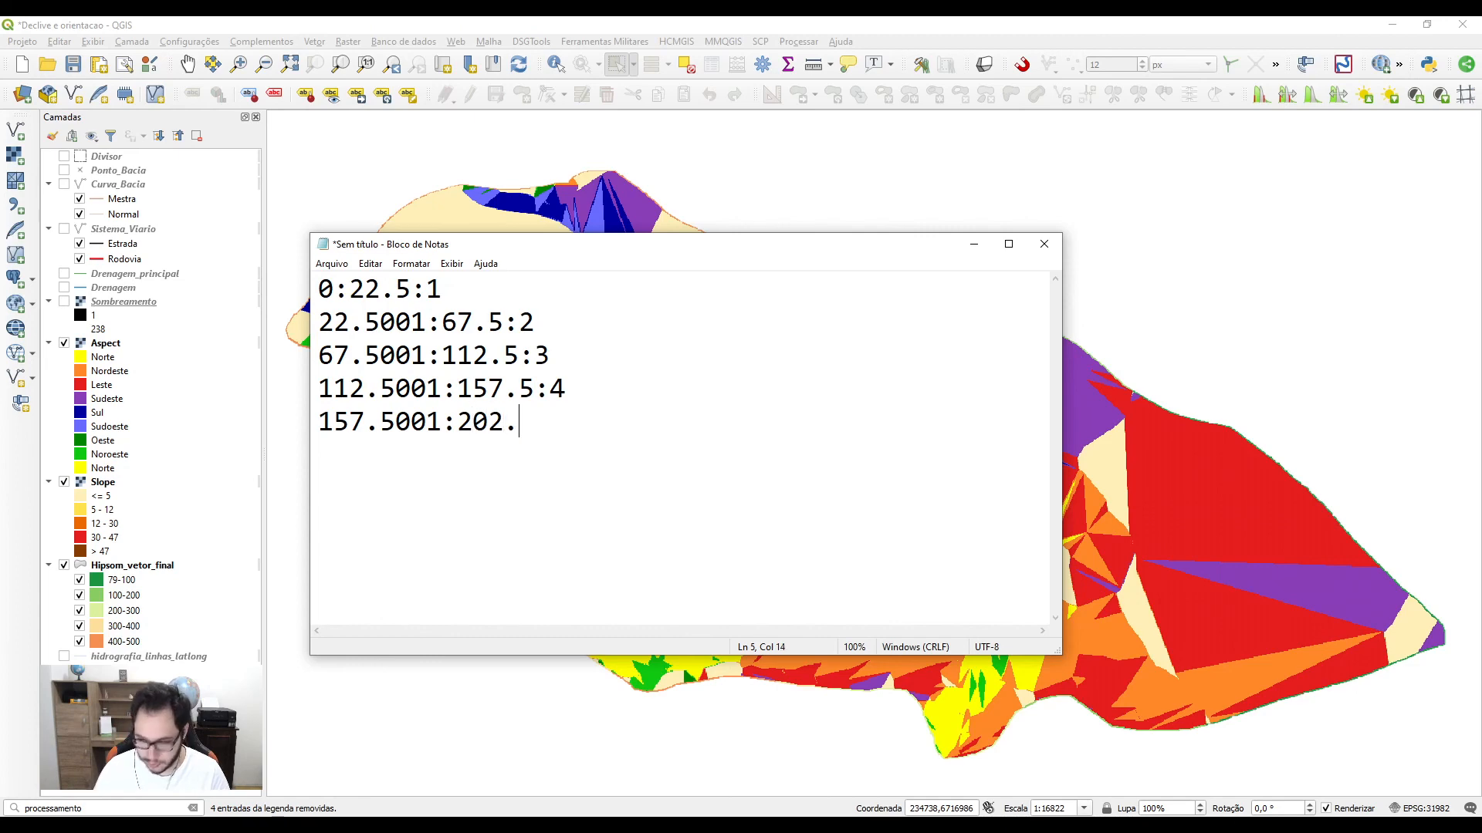
text(5:5)
Step: Add the aspect reclassification rules 202.5001:247.5:6 and 247.5001:292.5:7 on separate lines
key(Return)
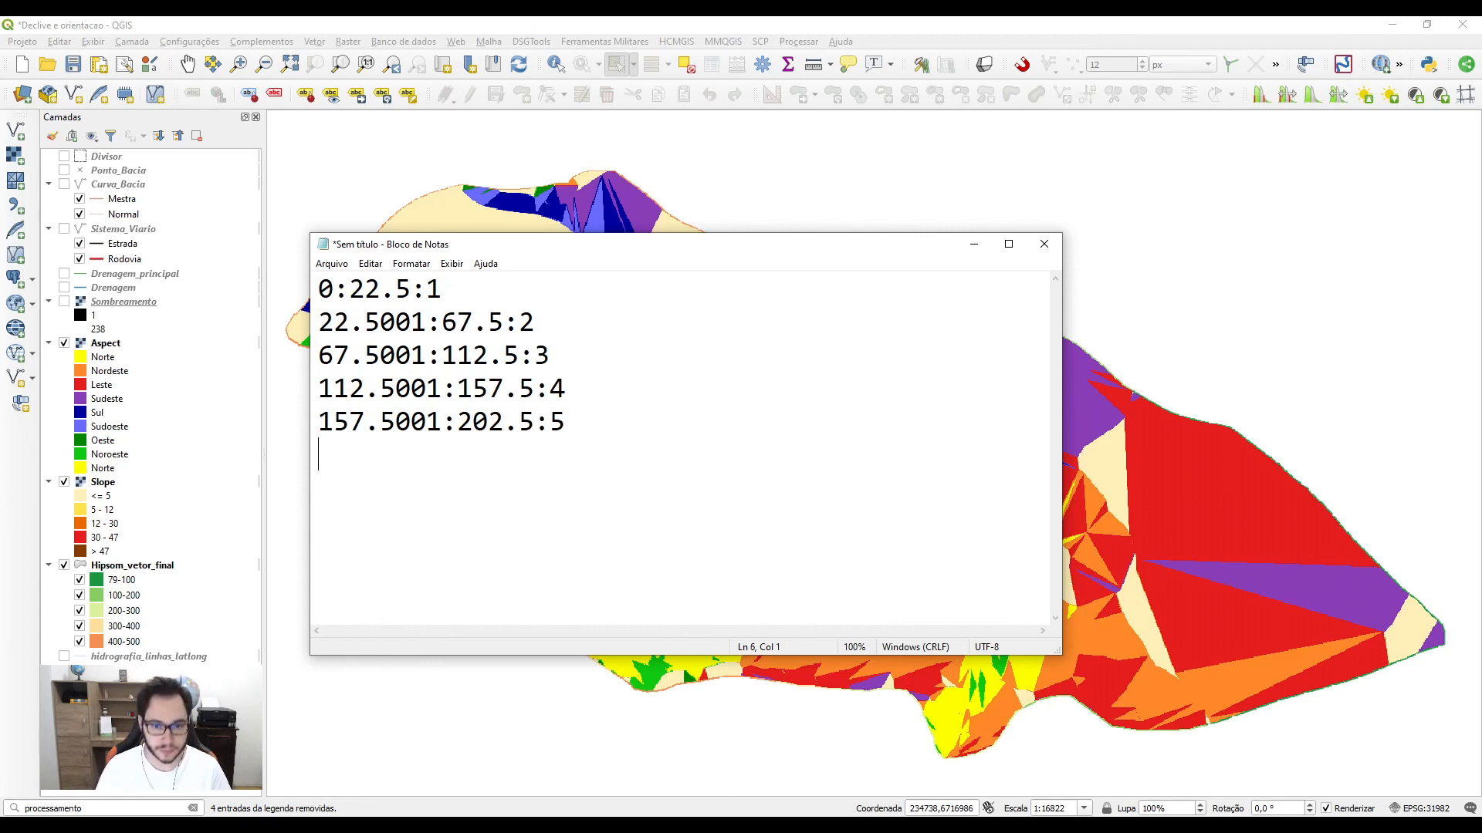
text(202.5001:247.5)
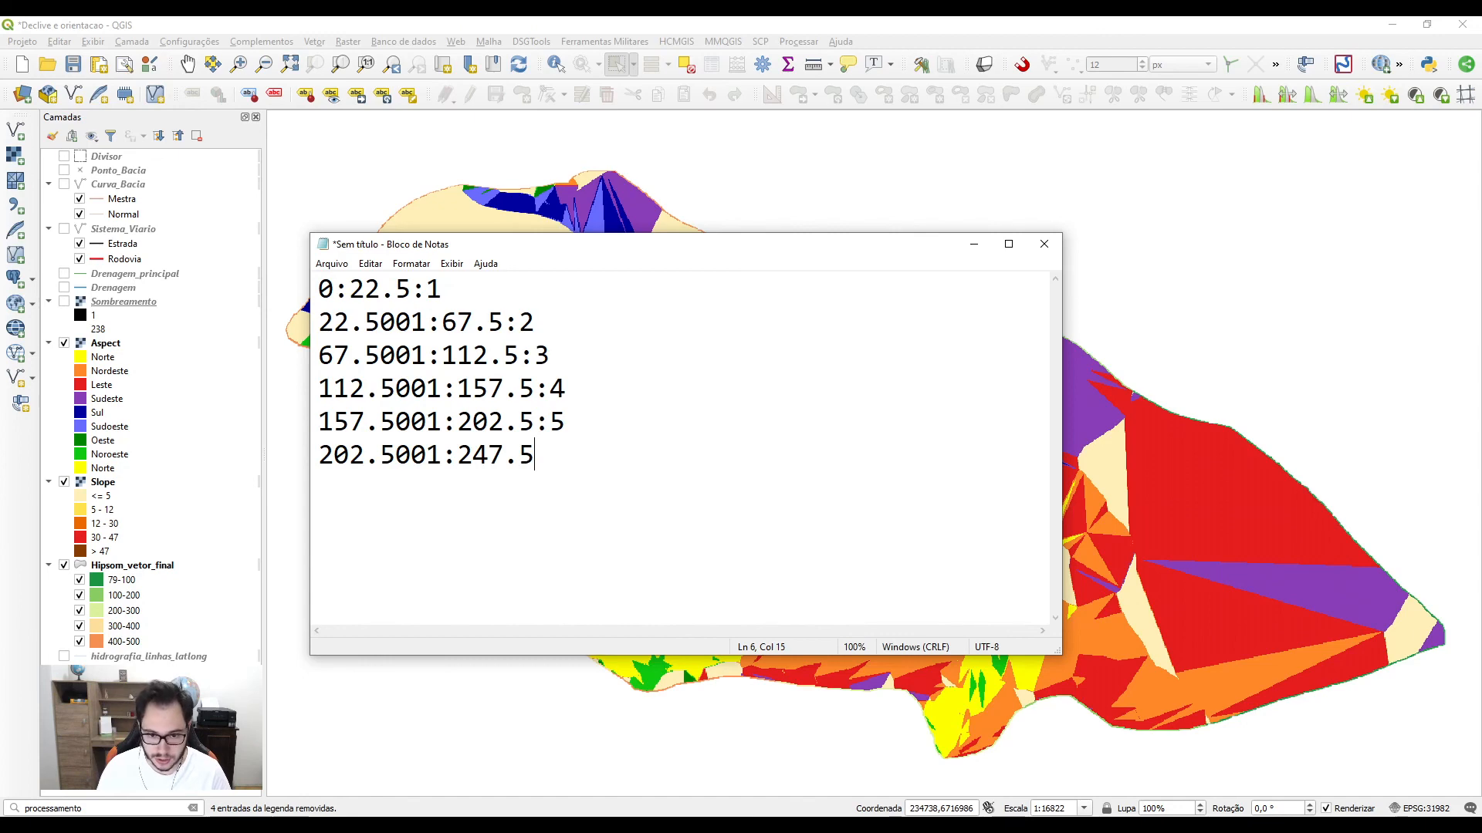
text(:6 )
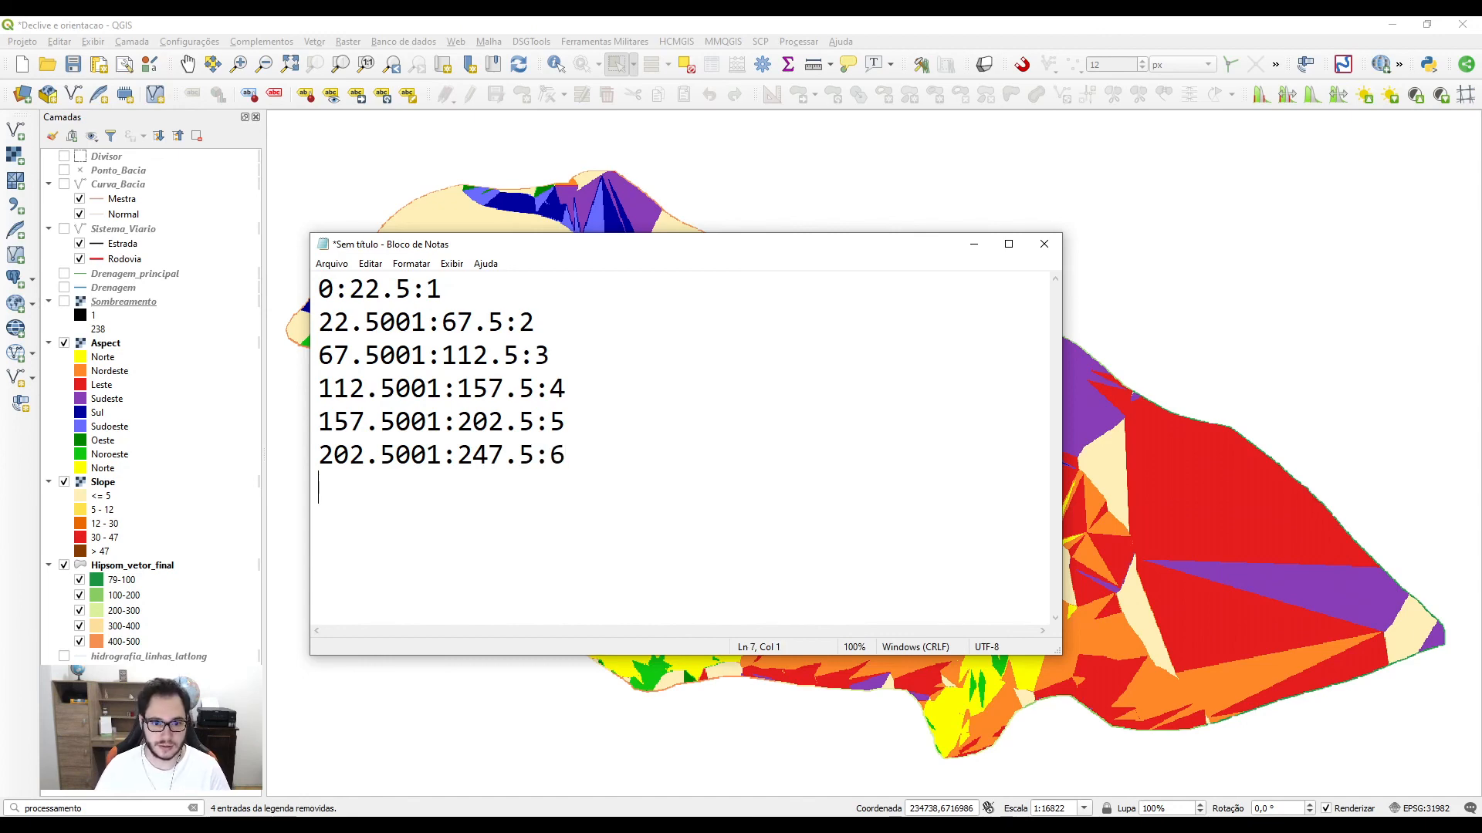
text(247.)
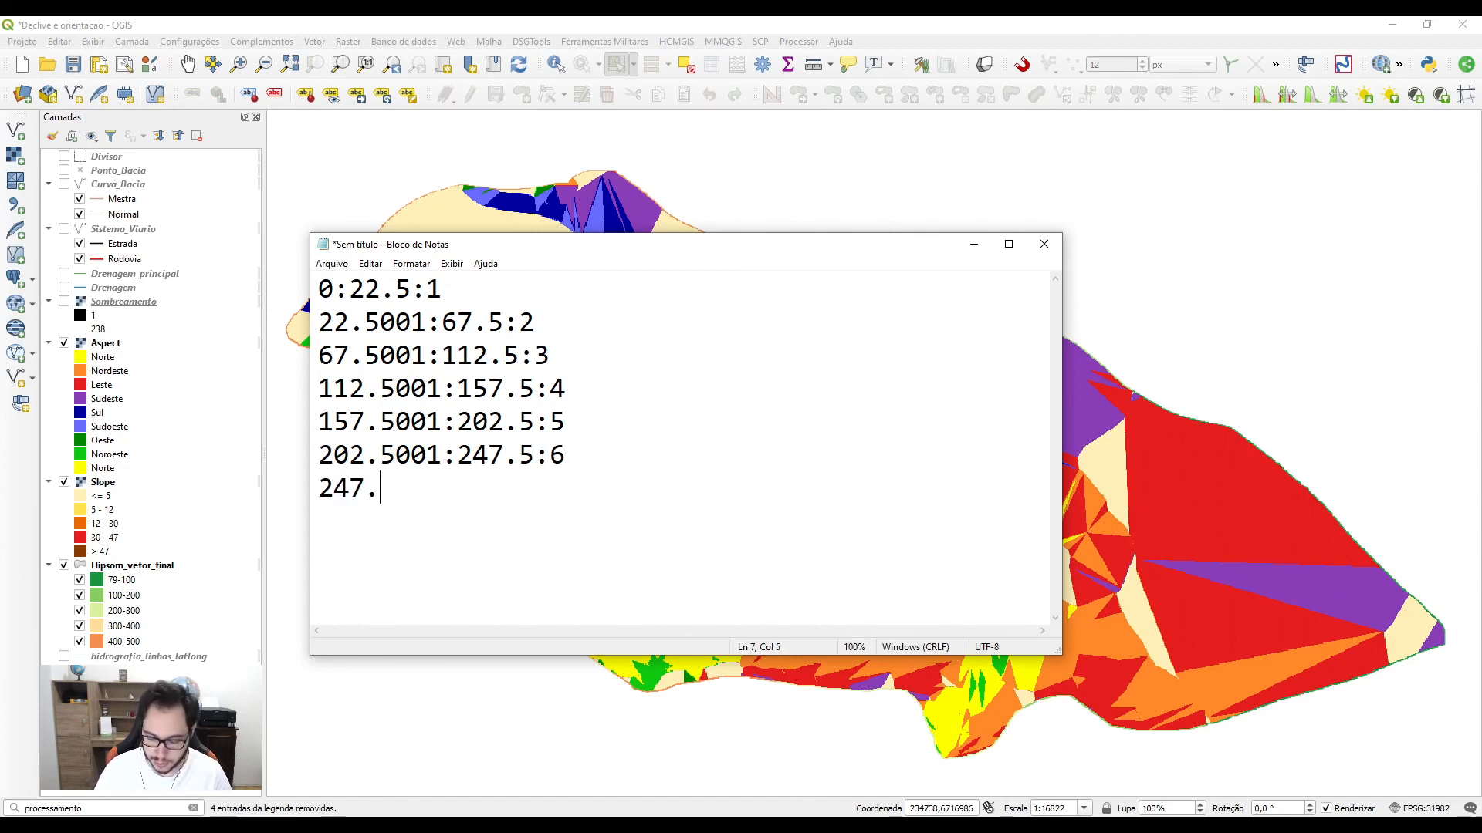
text(5001)
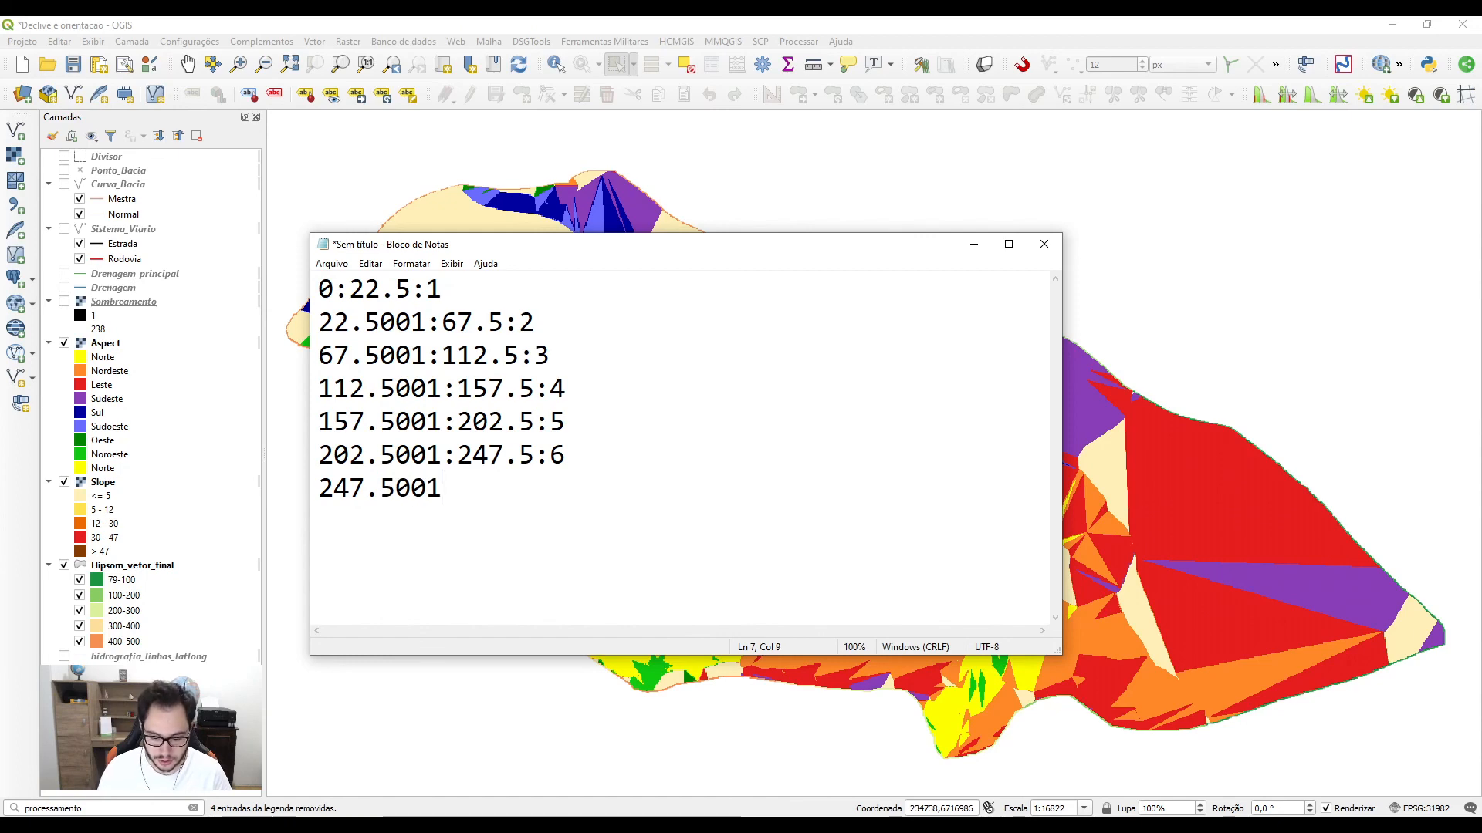
text(:292)
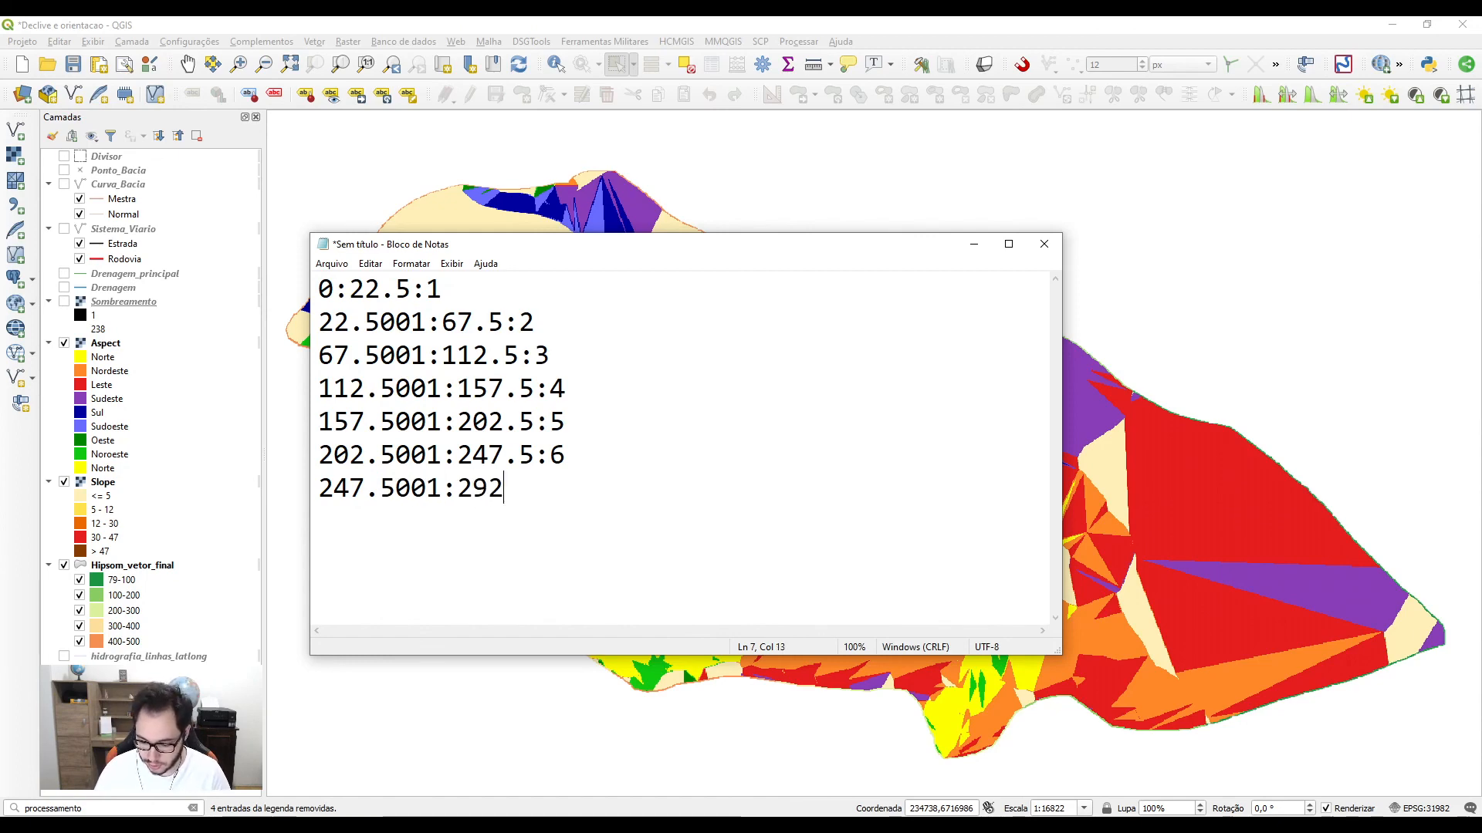
text(.5:7)
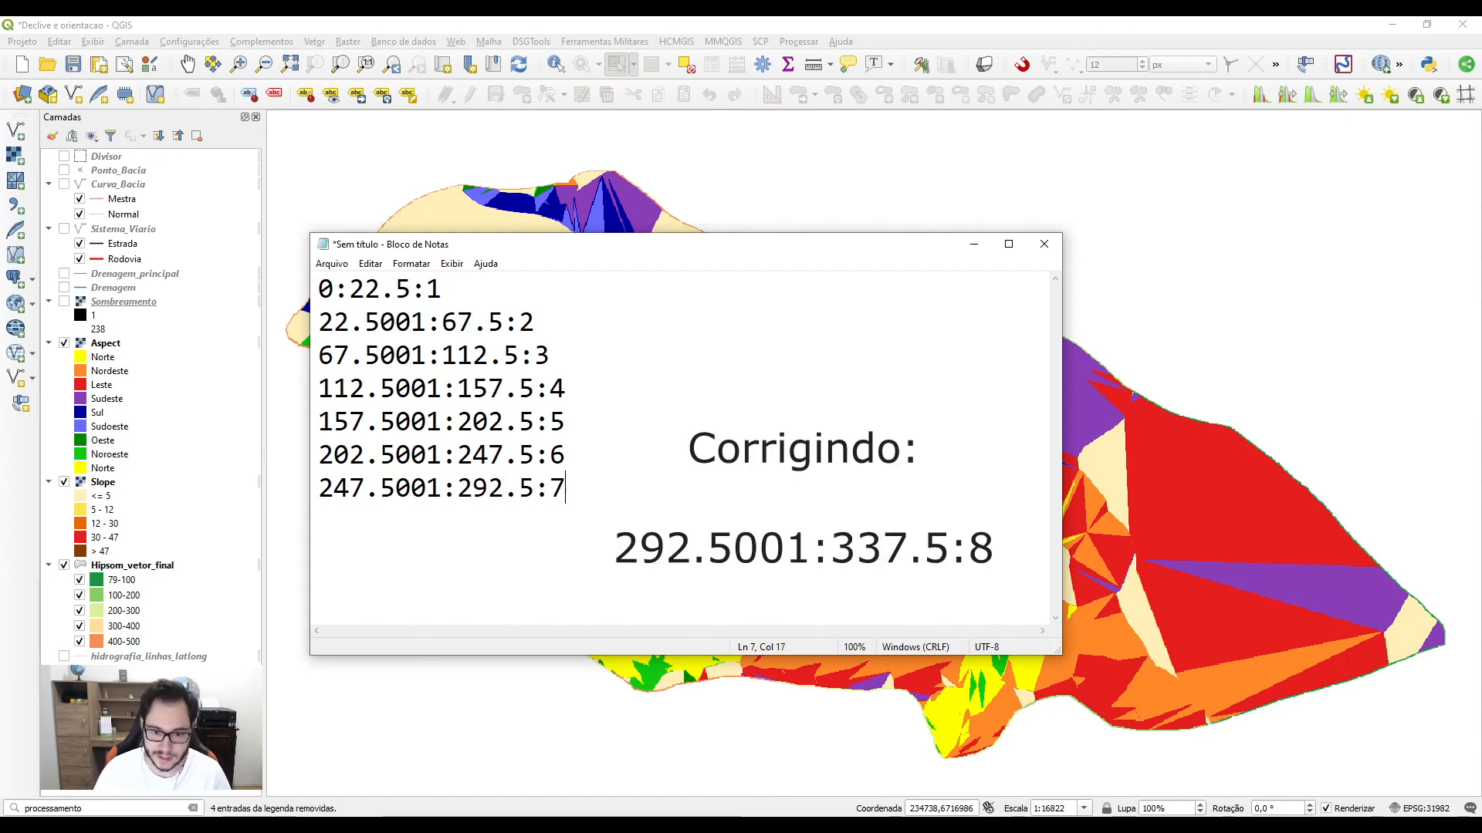
Step: Add the eighth aspect reclassification rule as 247.5001:337.5:8 on a new line
key(Return)
text(247)
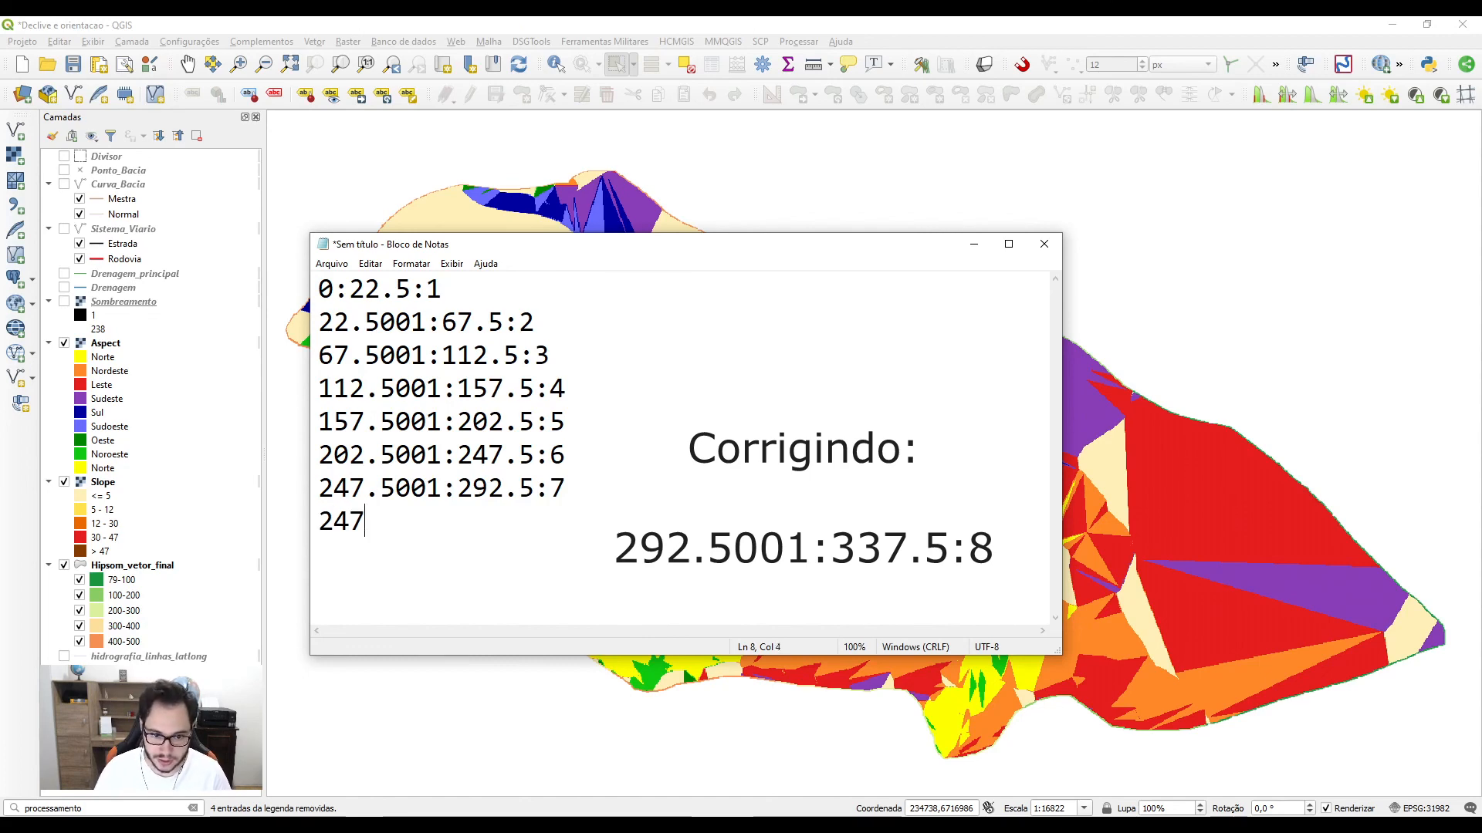
text(.)
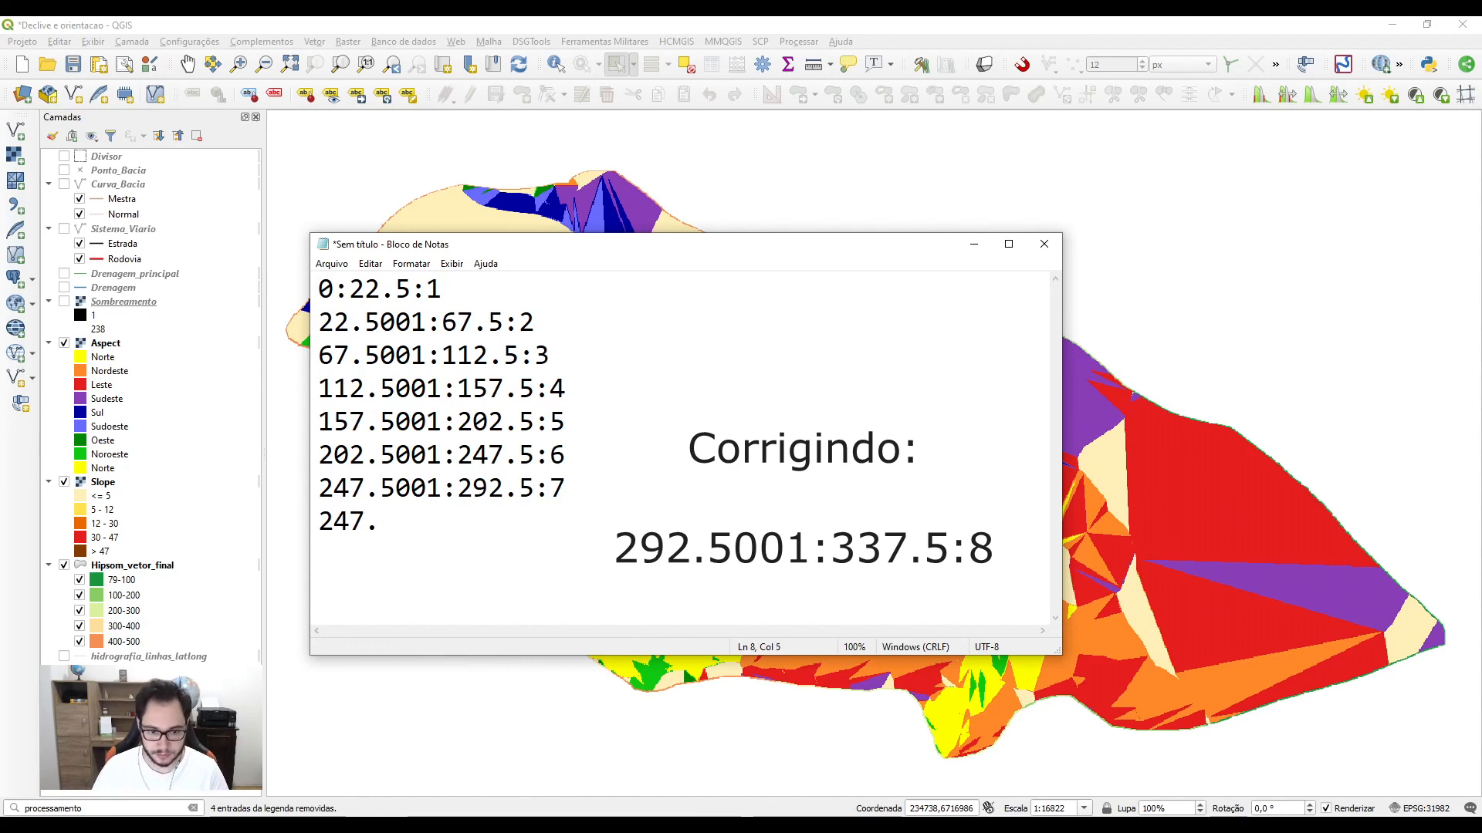
text(50)
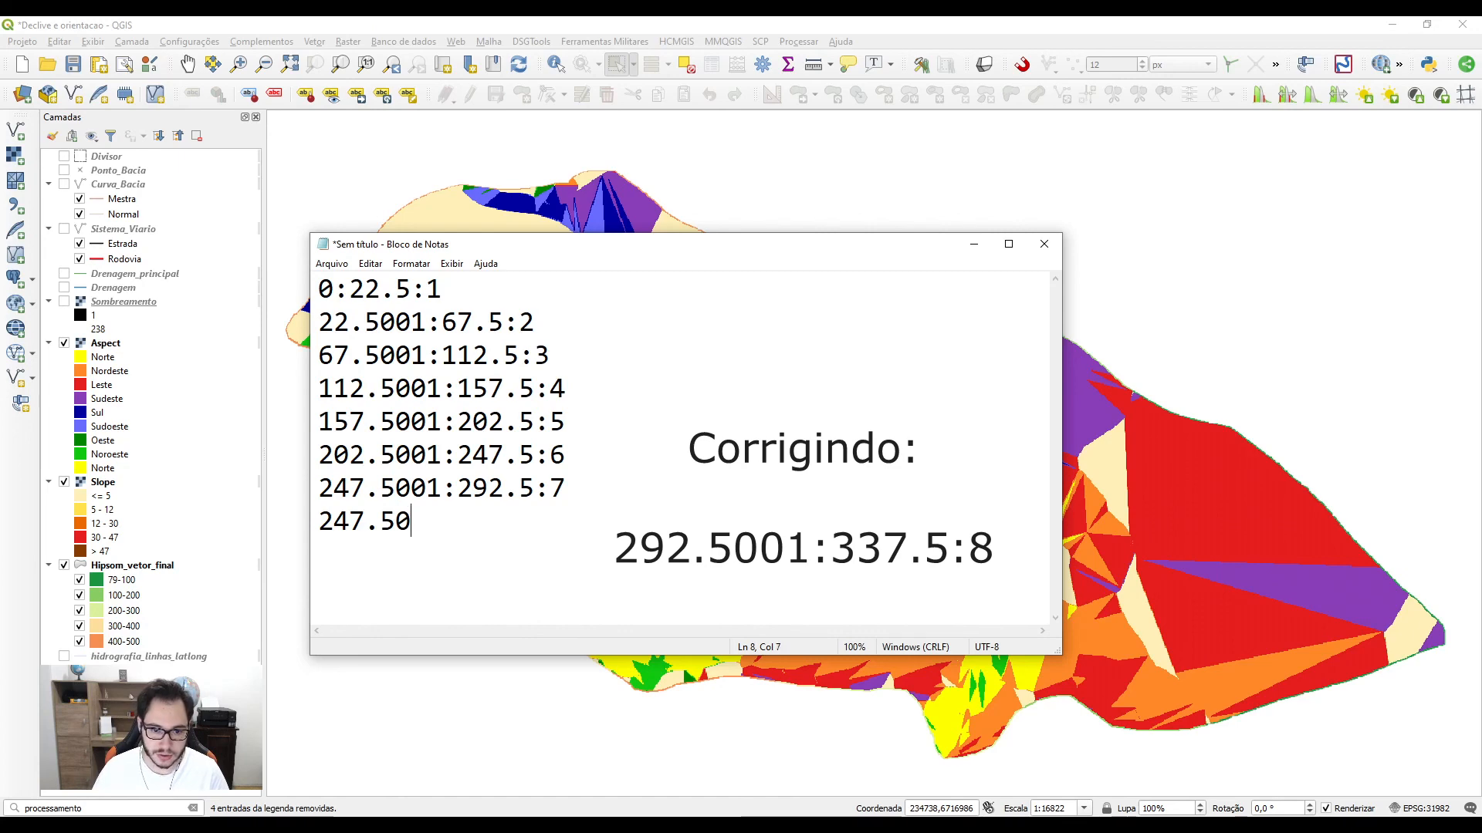
text(01:33)
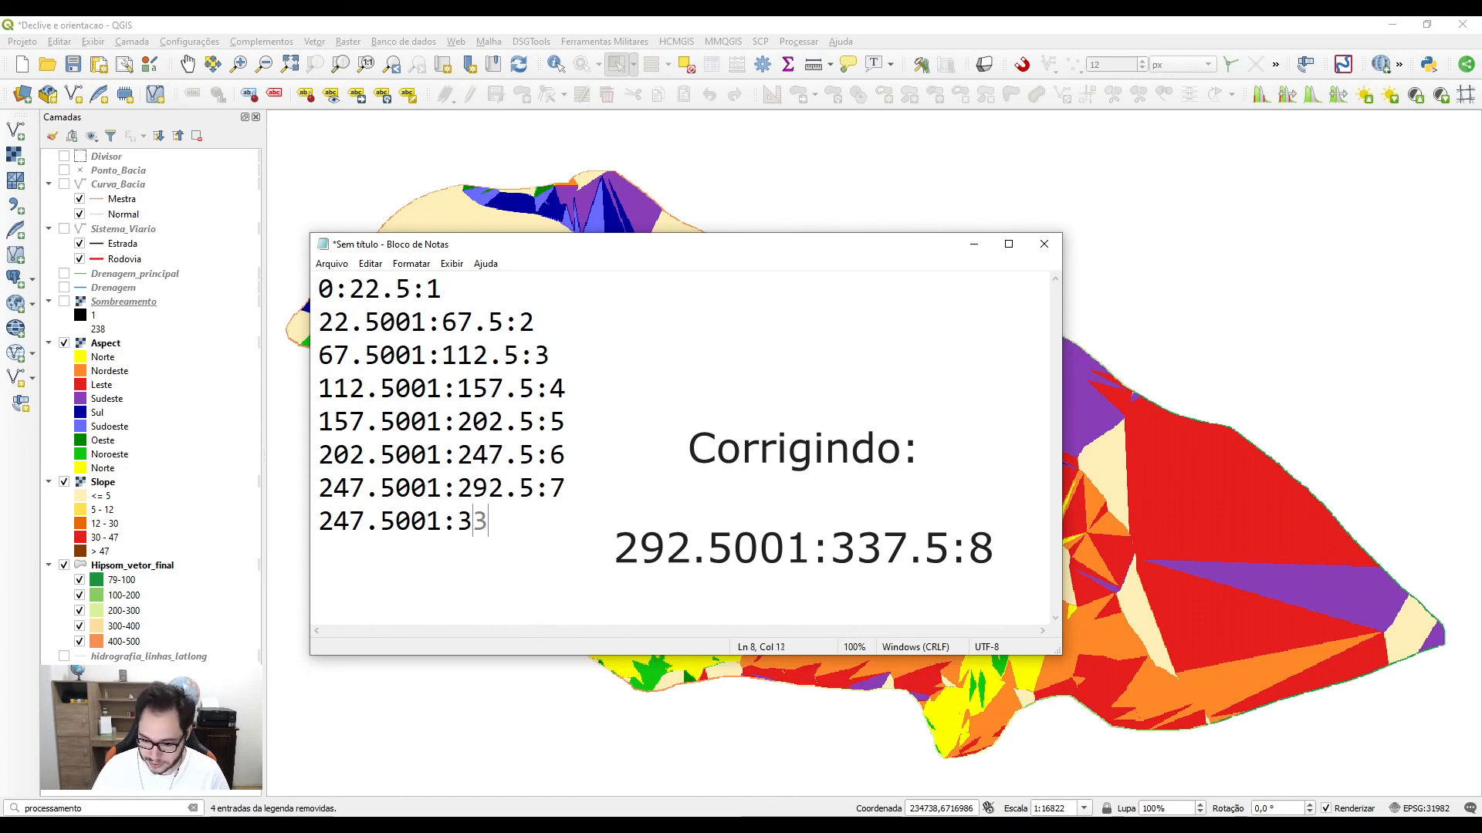
text(7.5:8)
Step: Add the closing aspect reclassification rule, 337.5001:360:1, below the eighth
key(Return)
text(3)
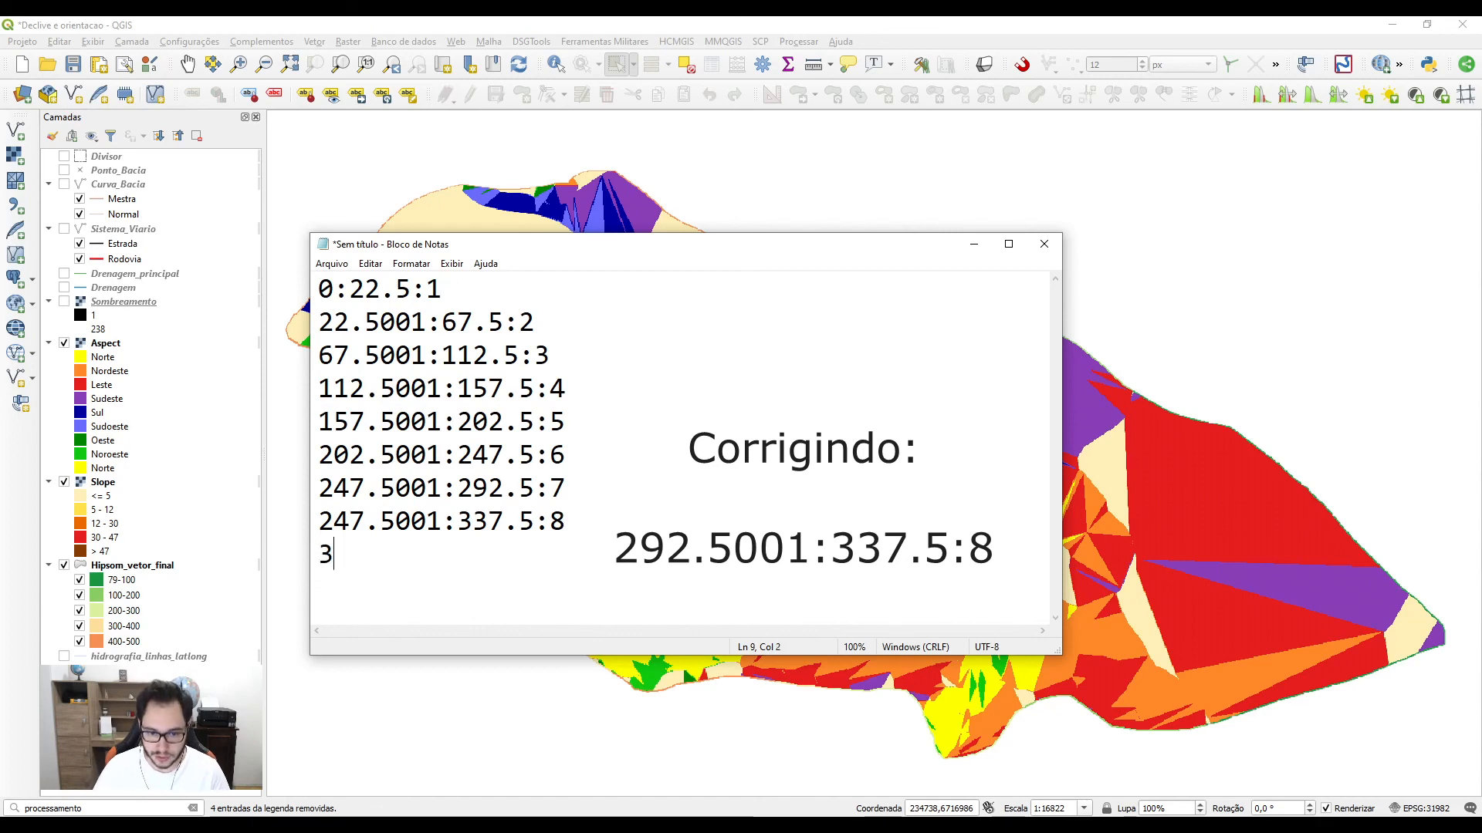
text(37.0)
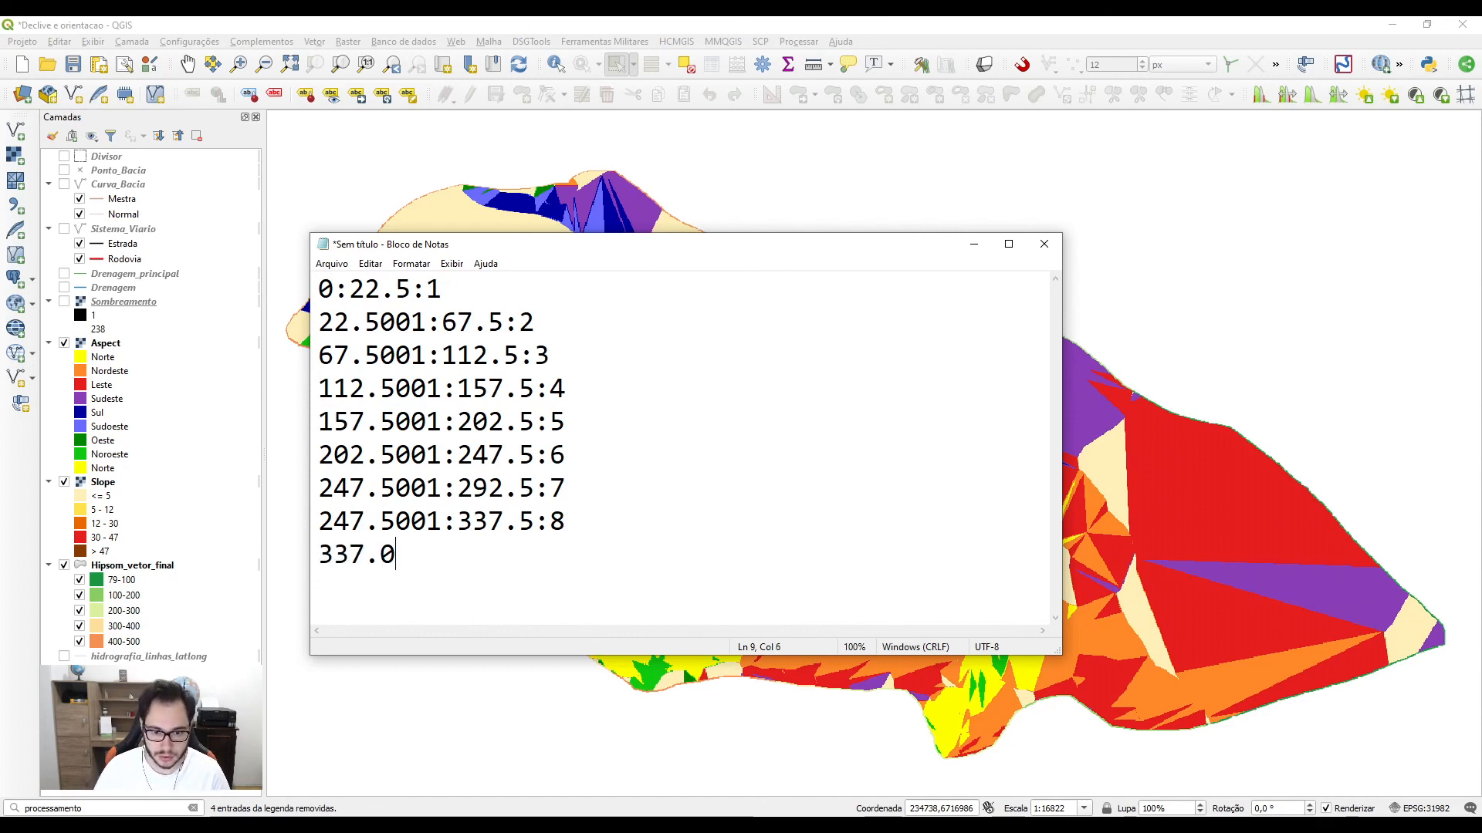
key(BackSpace)
text(5001:)
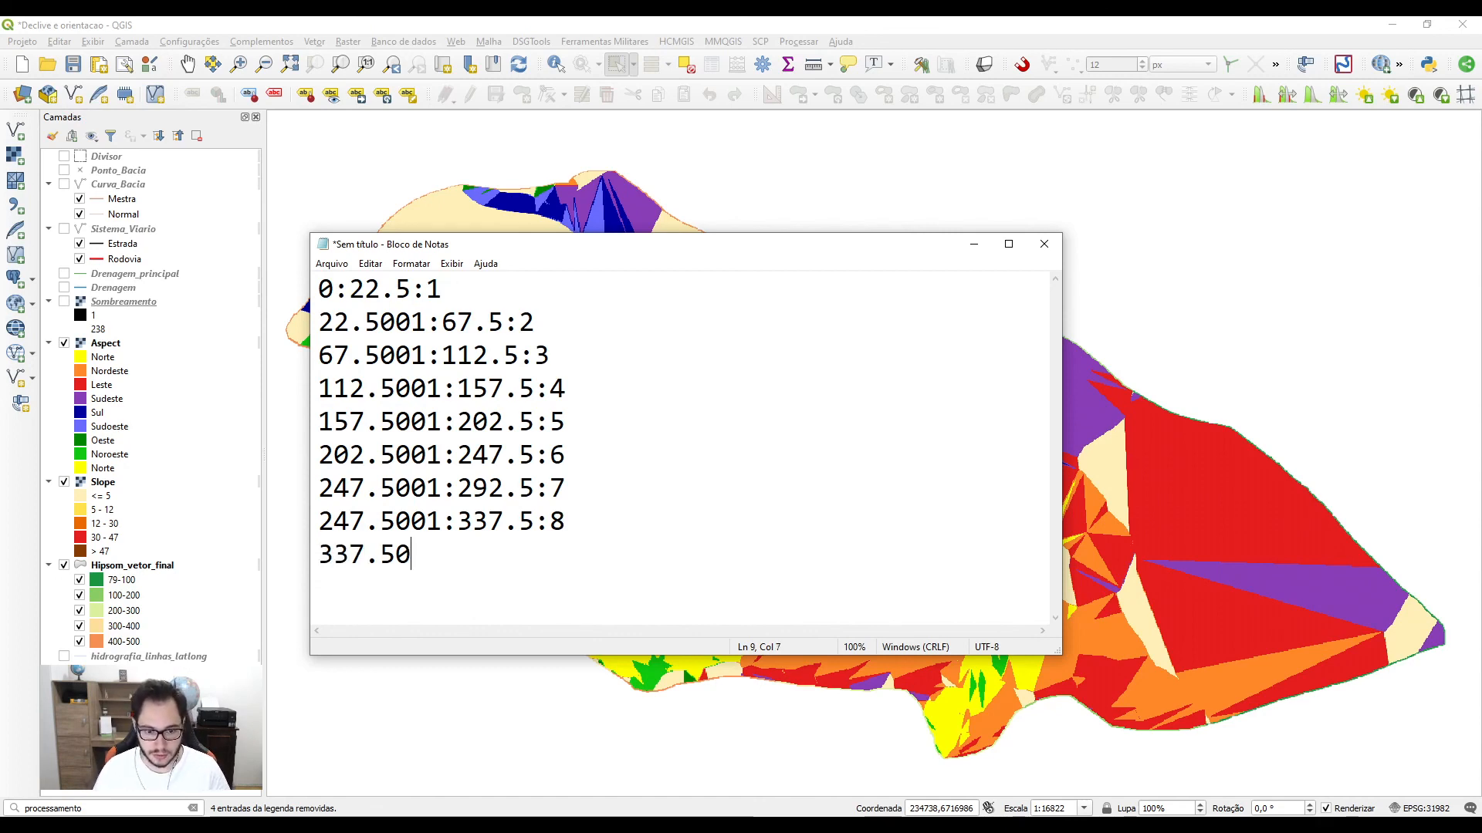
text(360:)
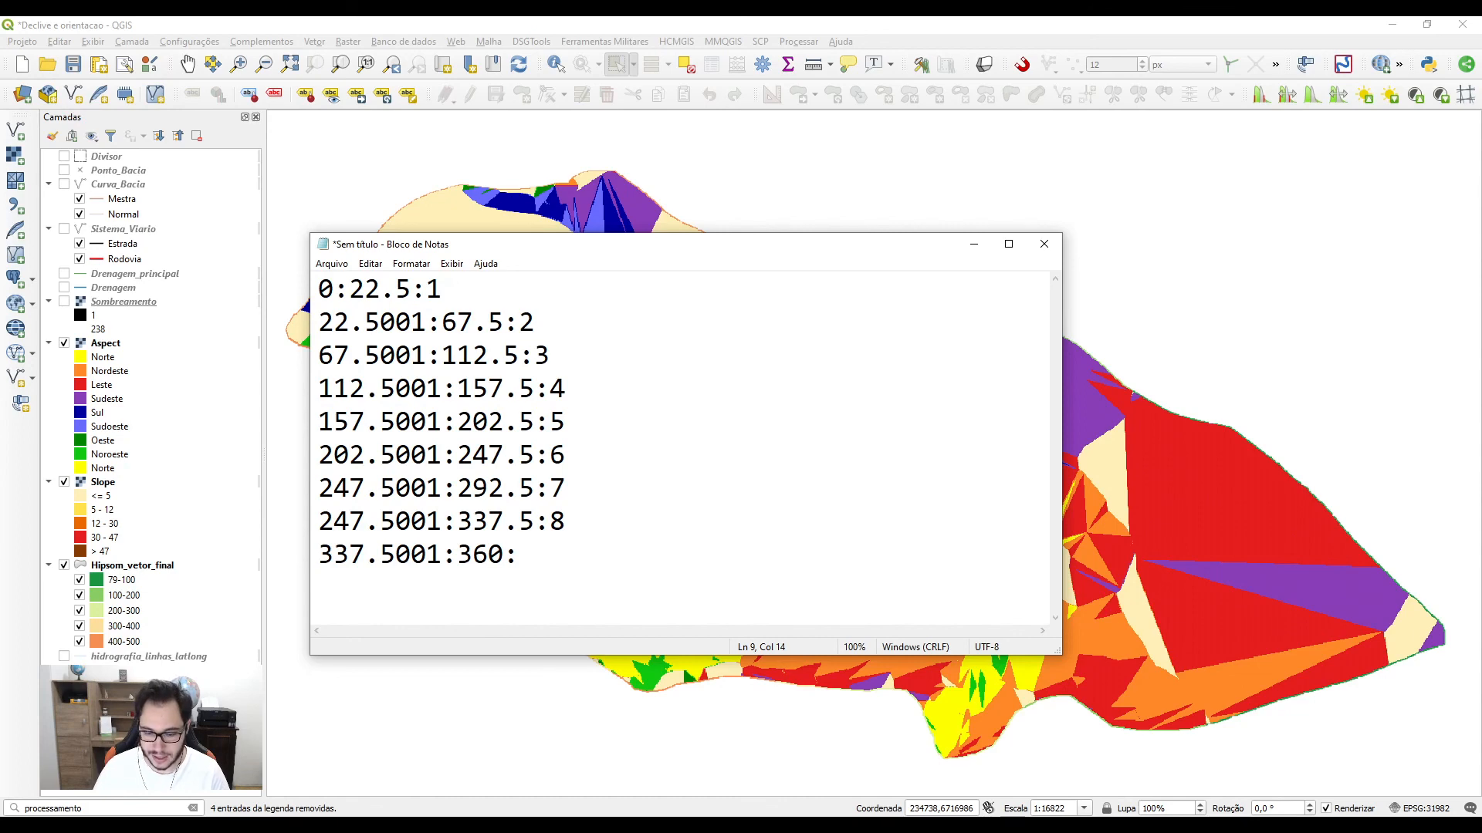
text(1)
Step: Compare the first and last aspect rules, checking their angle ranges and assigned class
key(shift+Left)
key(shift+Left)
key(shift+Left)
key(shift+Left)
key(shift+Left)
key(shift+Left)
key(shift+Left)
key(shift+Left)
key(shift+Left)
key(shift+Left)
key(shift+Left)
key(shift+Left)
key(shift+Left)
key(shift+Left)
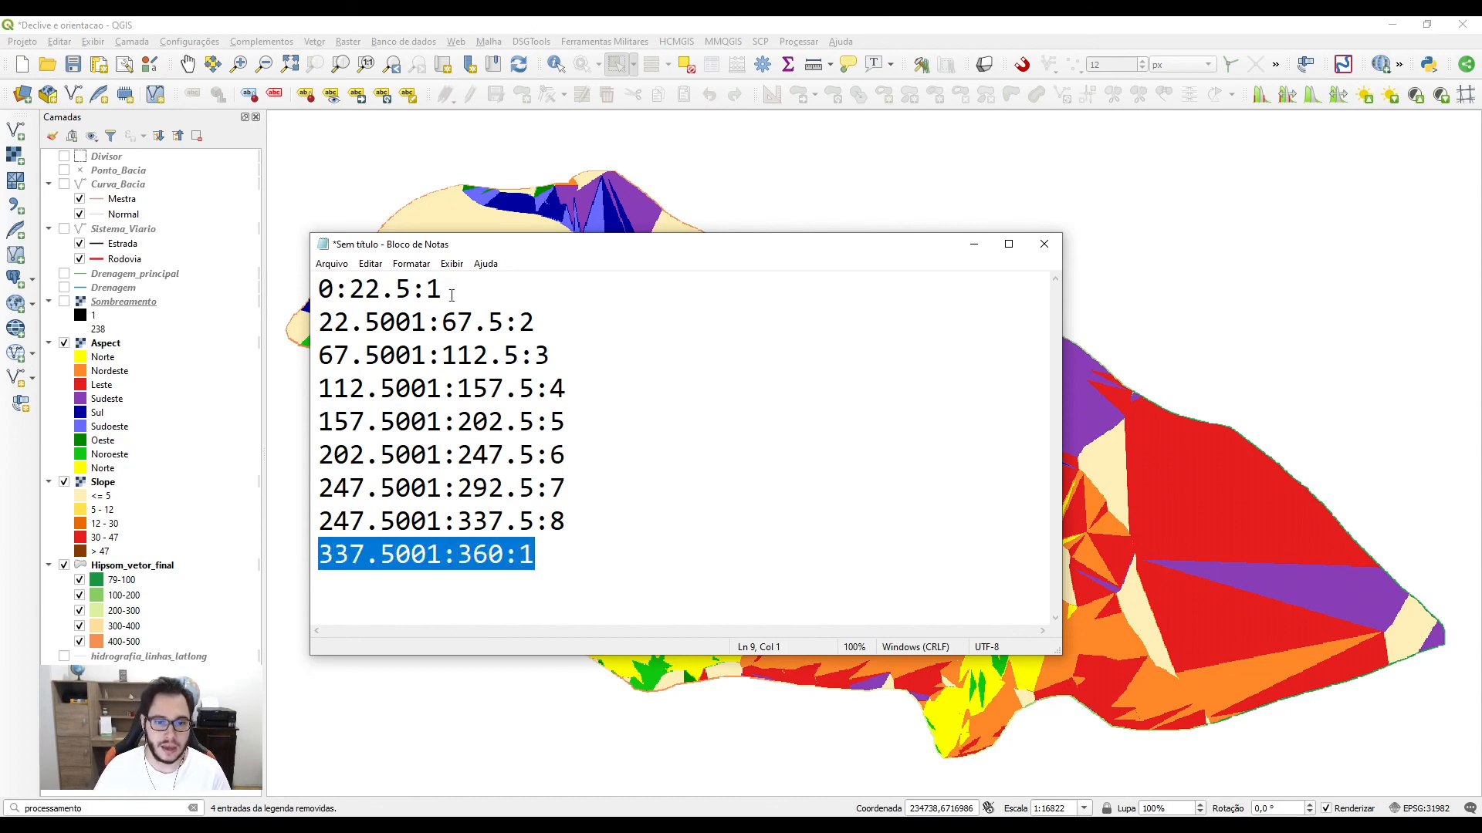
click(486, 286)
key(shift+Left)
key(shift+Left)
key(shift+Left)
key(shift+Left)
key(shift+Left)
key(shift+Left)
key(shift+Left)
key(shift+Left)
drag(487, 285, 332, 287)
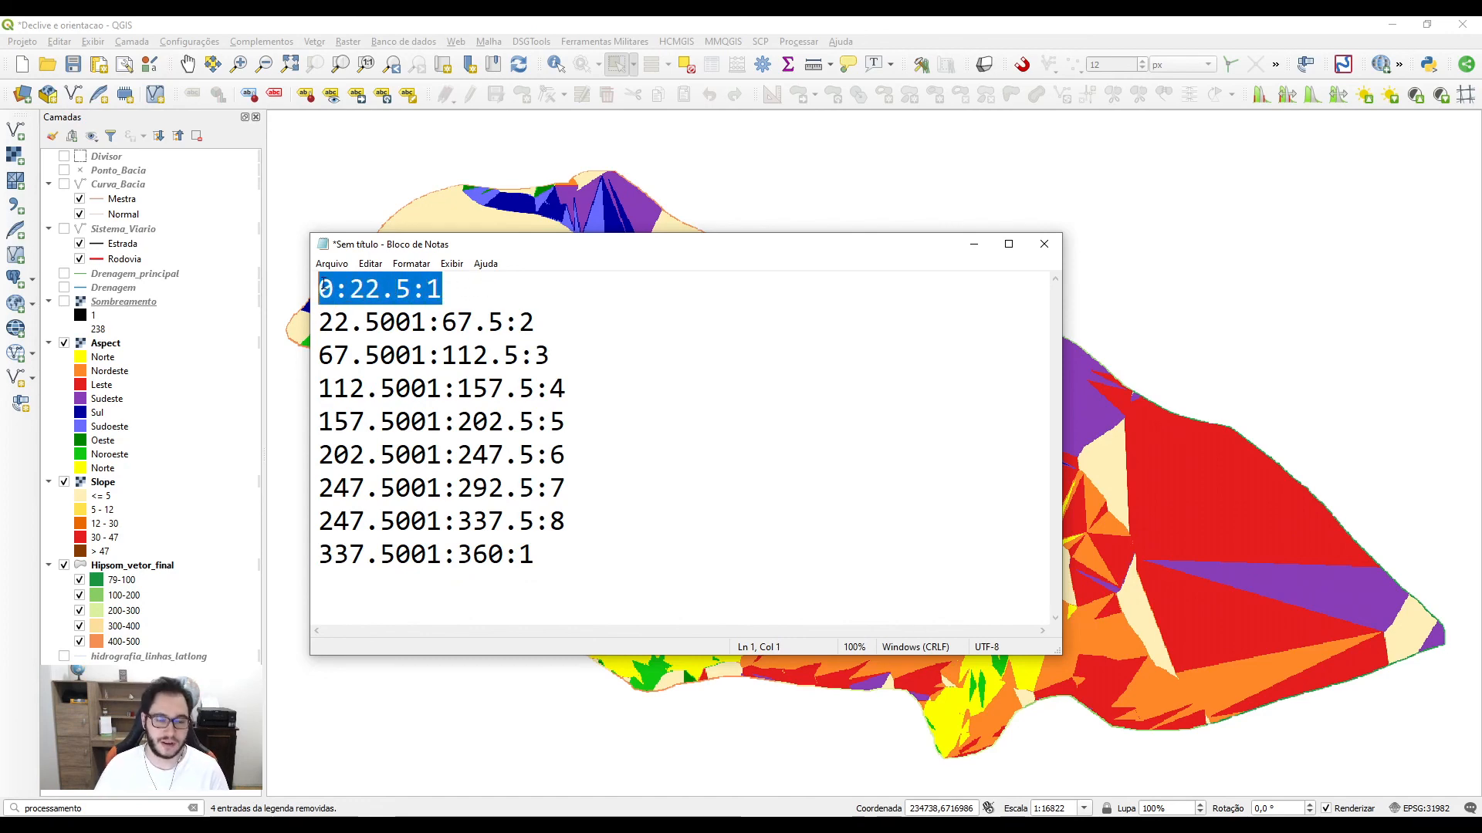
drag(549, 558, 318, 528)
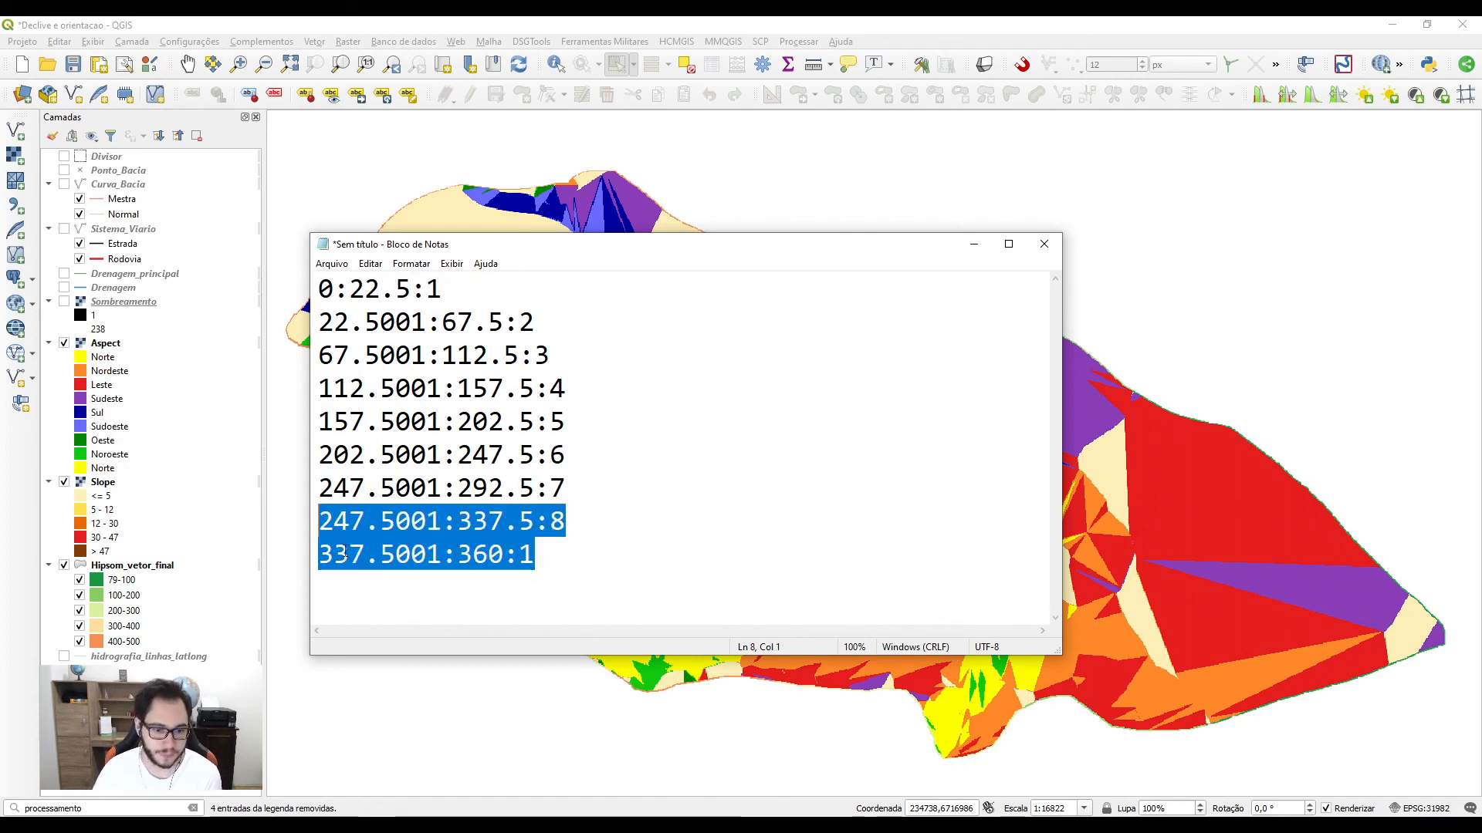
click(351, 556)
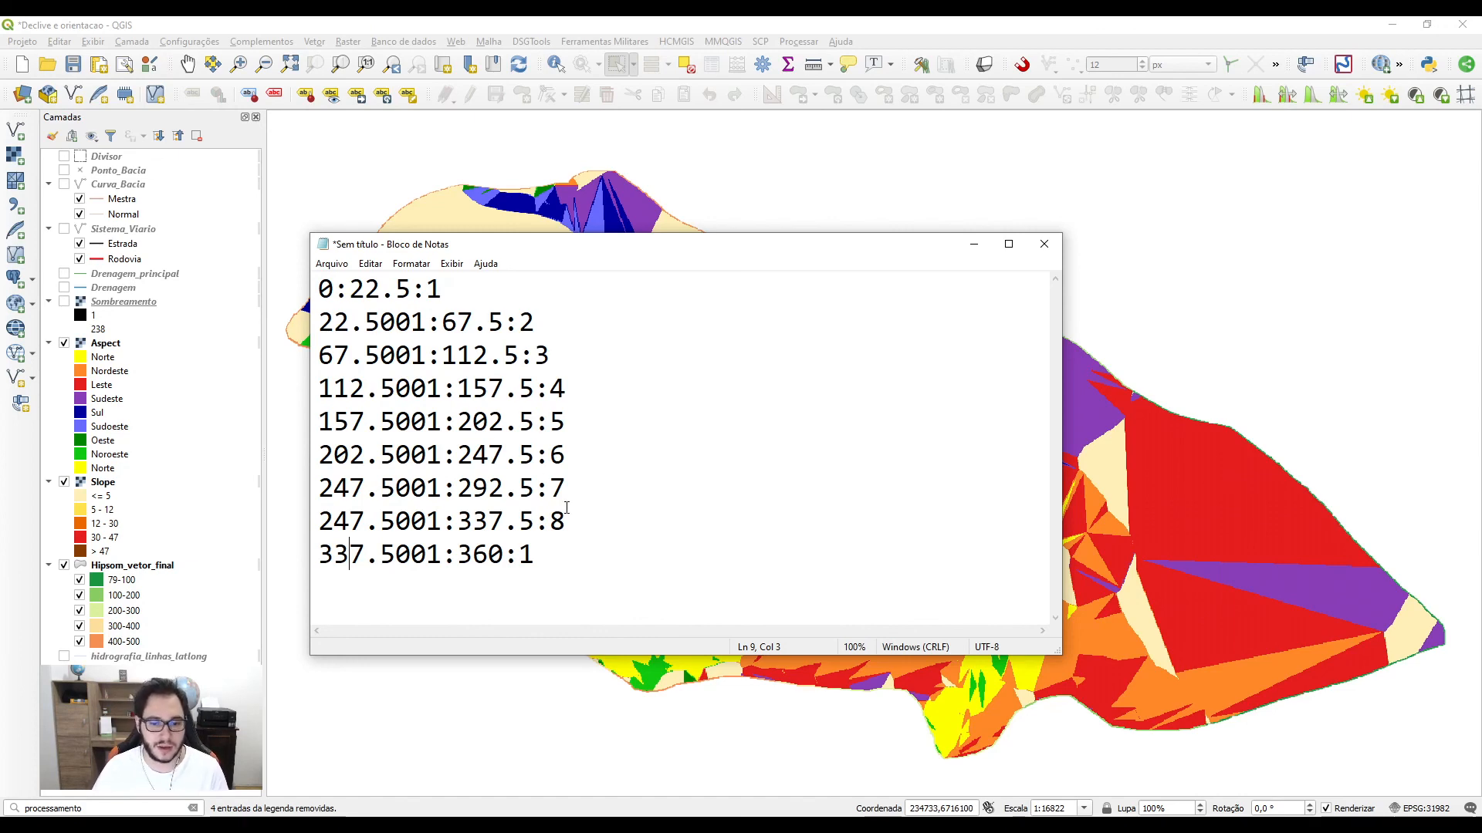
Step: Review the class code at the end of each aspect rule, from the first line through the last
double_click(441, 291)
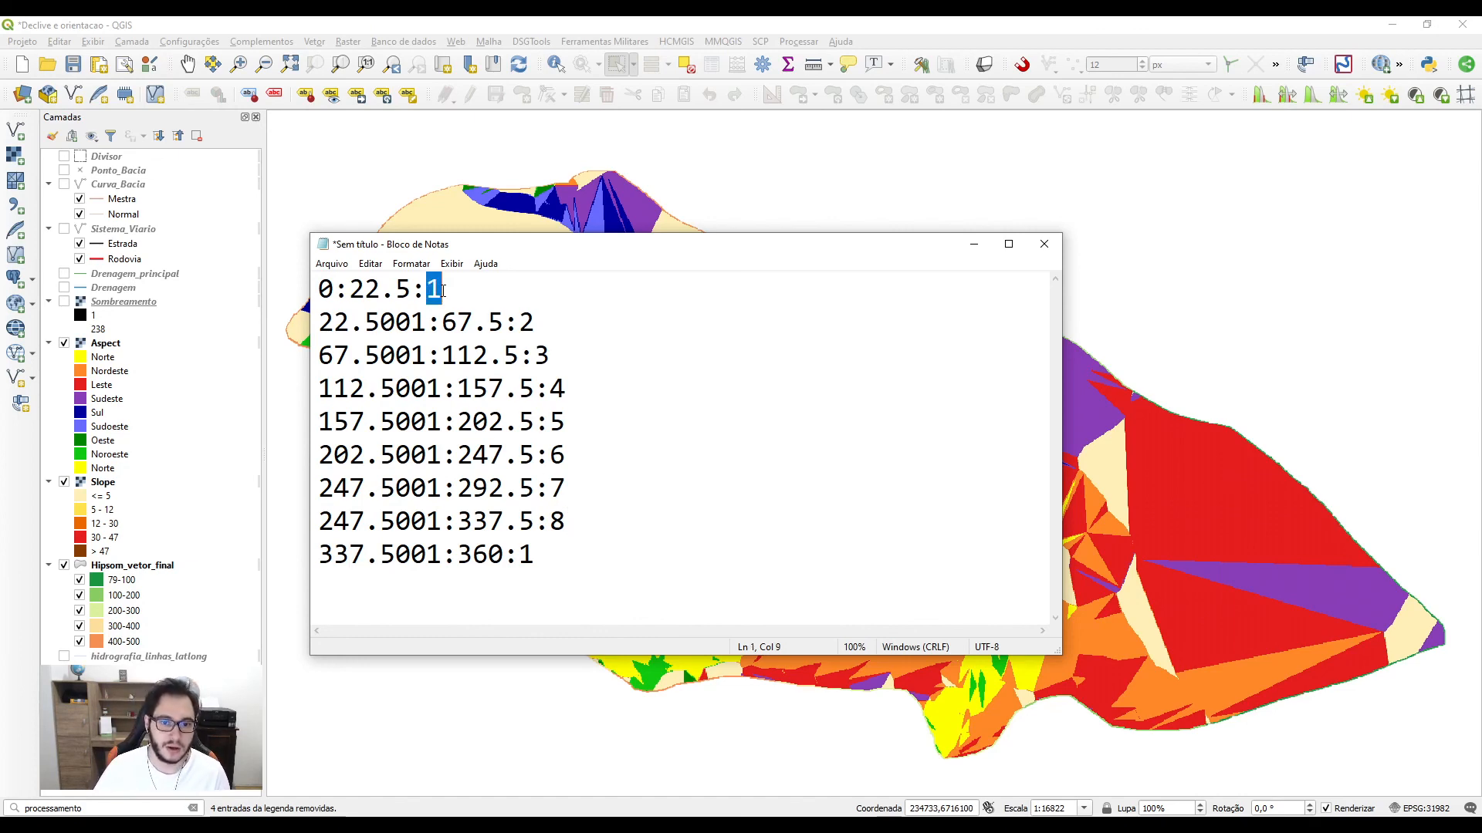
double_click(526, 321)
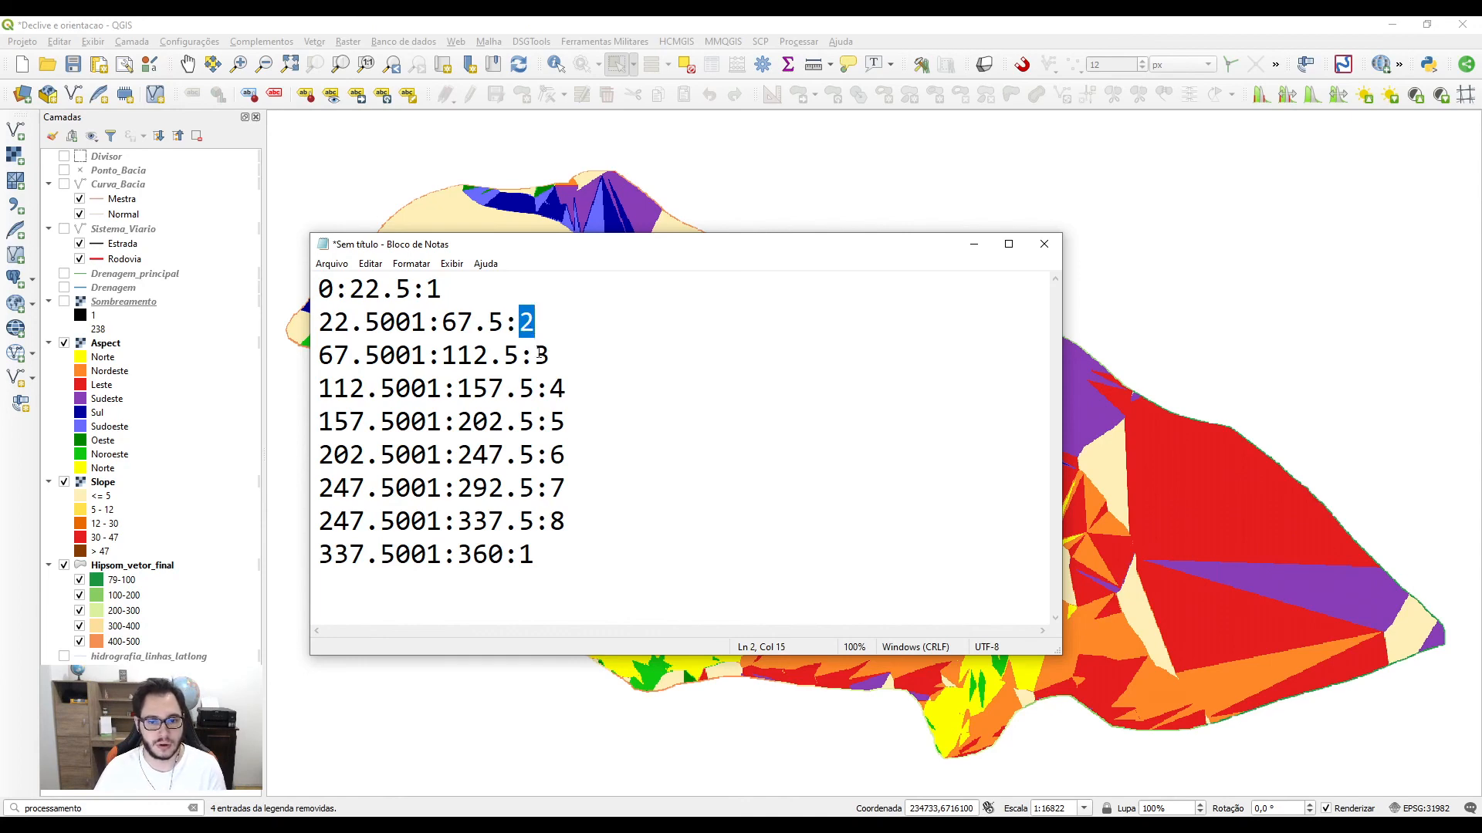
double_click(543, 355)
double_click(556, 386)
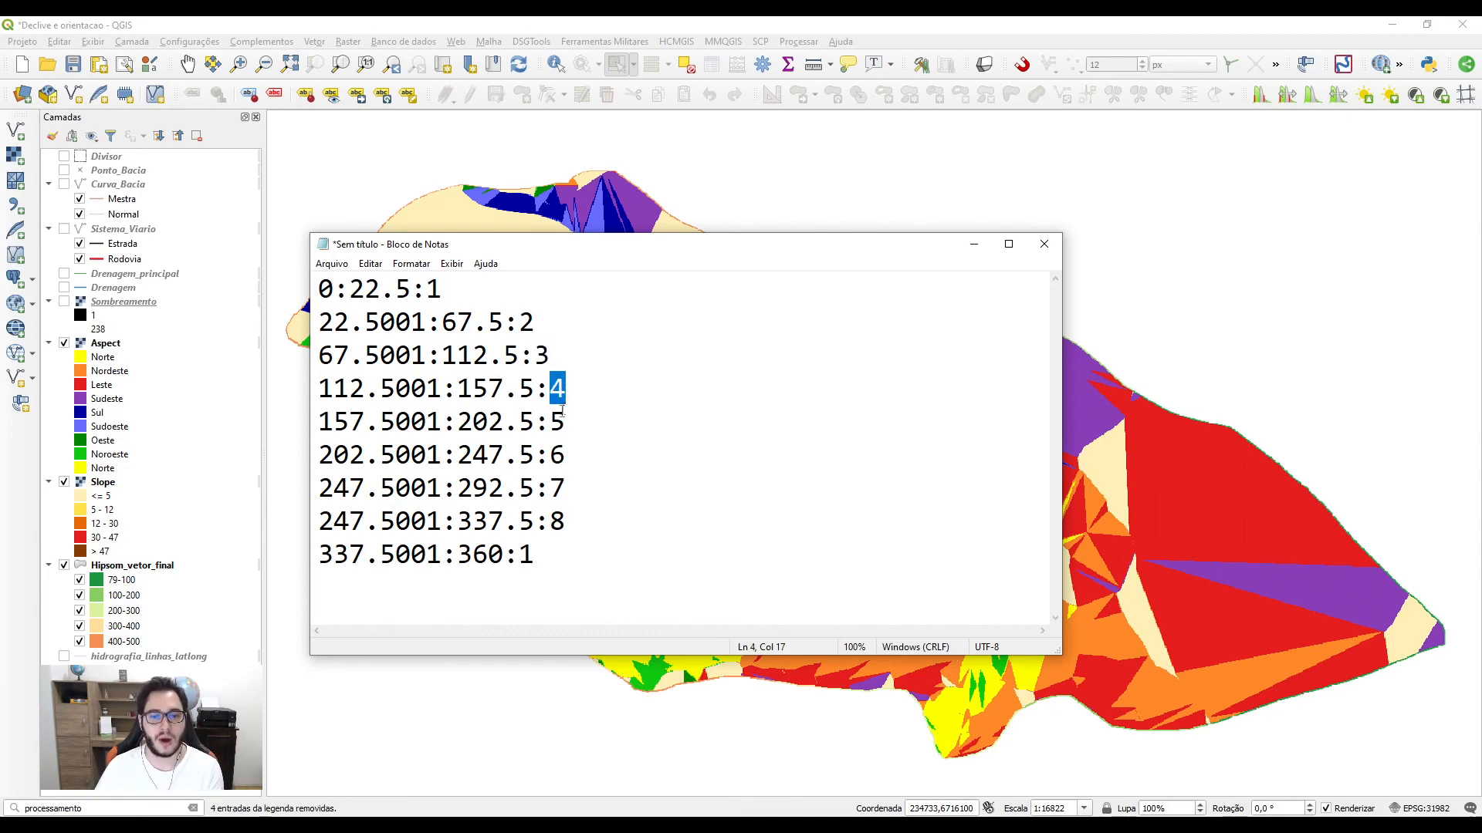
double_click(555, 423)
double_click(556, 455)
double_click(556, 488)
double_click(557, 521)
click(533, 554)
key(shift+Left)
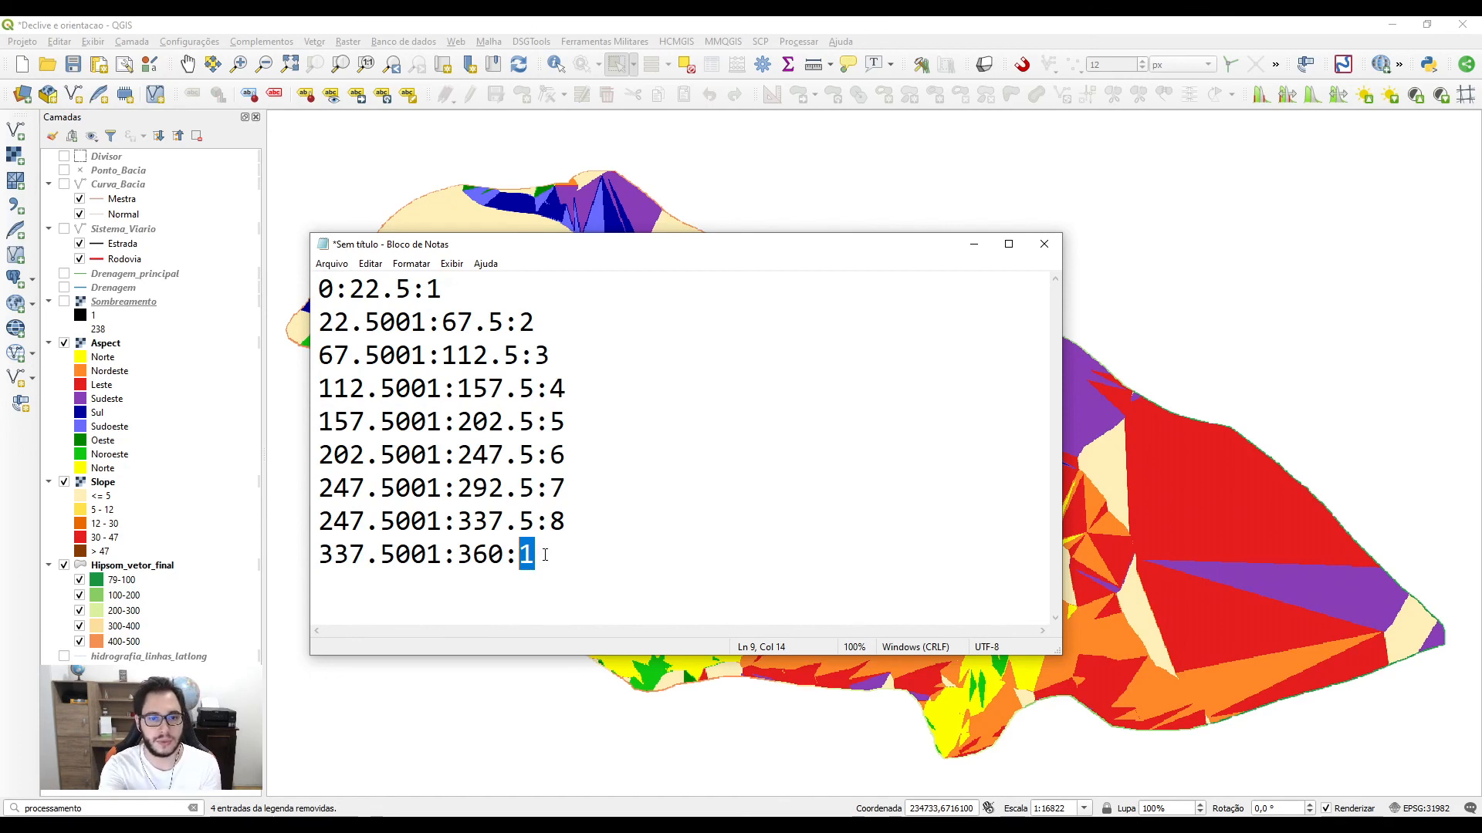
click(545, 554)
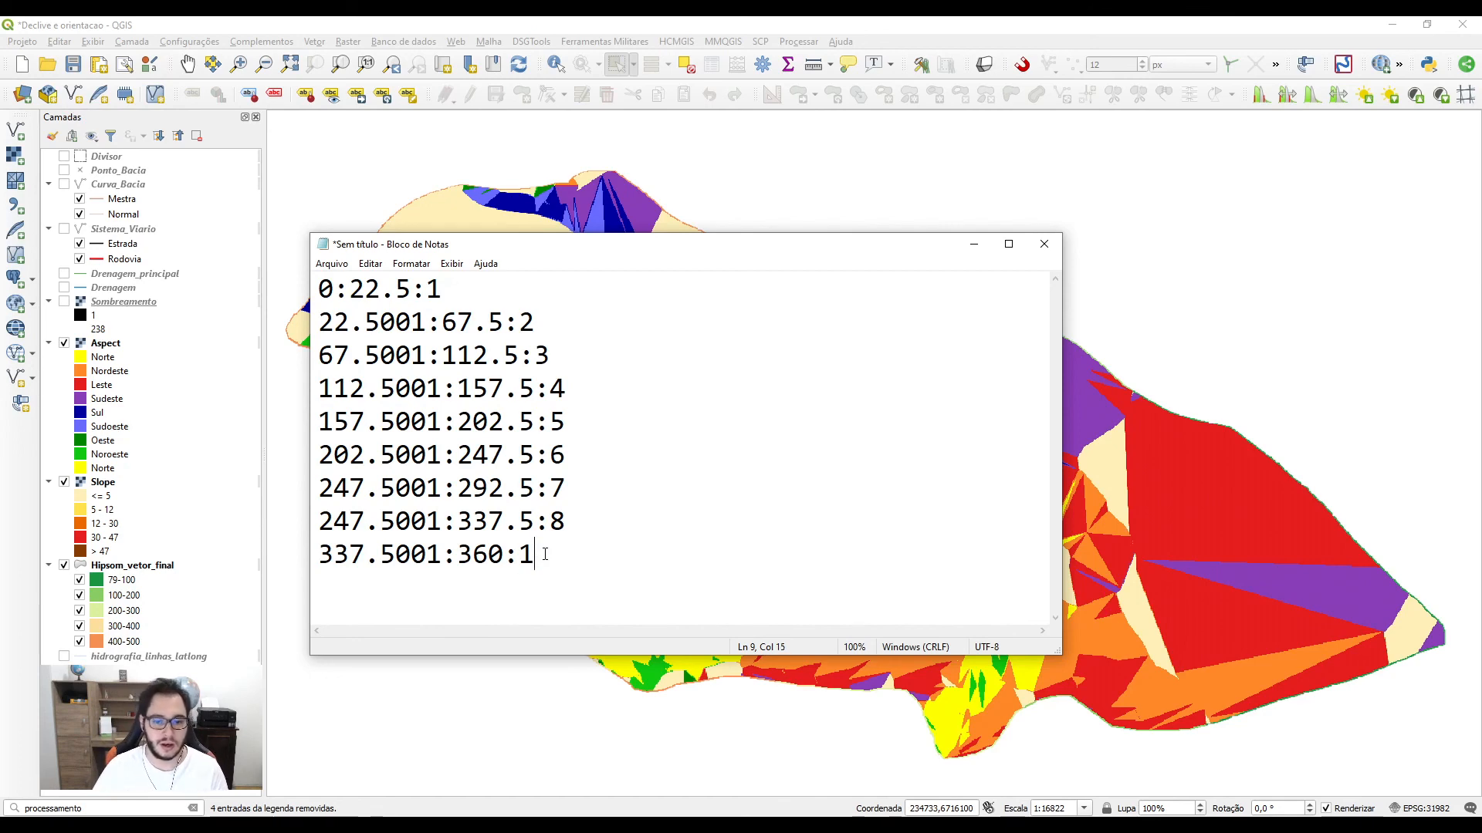